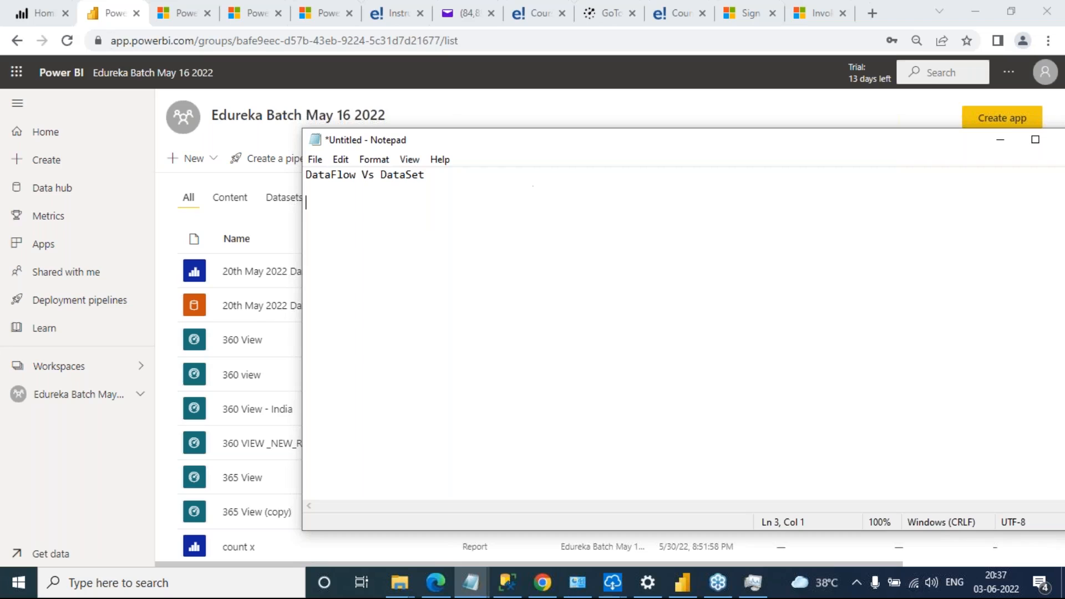
Move the notes window aside and mark the 20th May 2022 Dax report and dataset with green pen check marks
left_click(1060, 230)
left_click(976, 269)
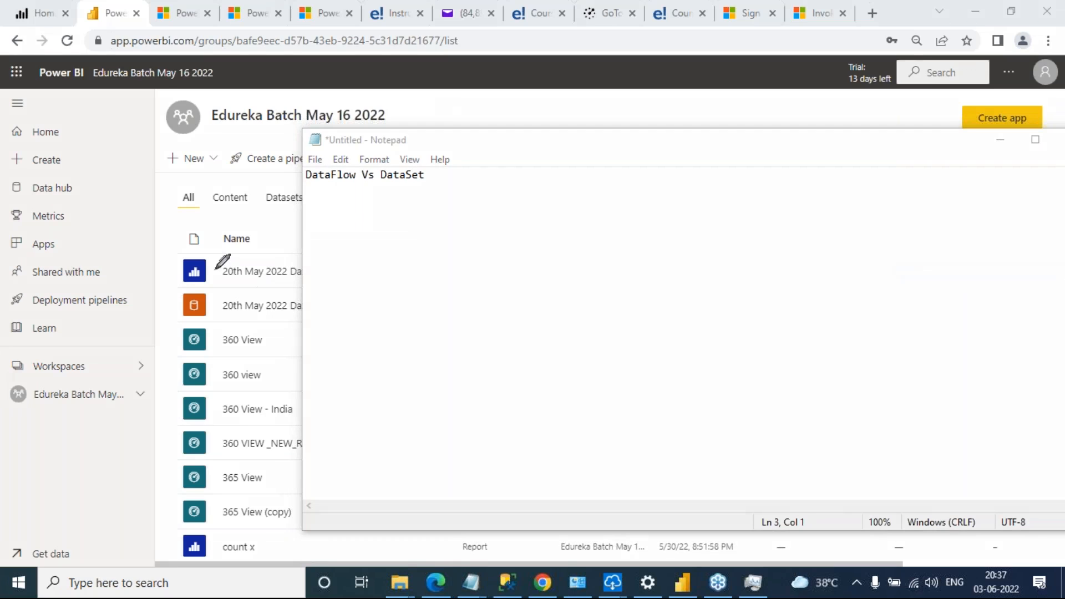
mouse_move(199, 269)
left_mouse_down()
mouse_move(239, 269)
mouse_move(262, 247)
left_mouse_up()
key("Escape")
left_click_drag(499, 165, 390, 423)
left_click(891, 399)
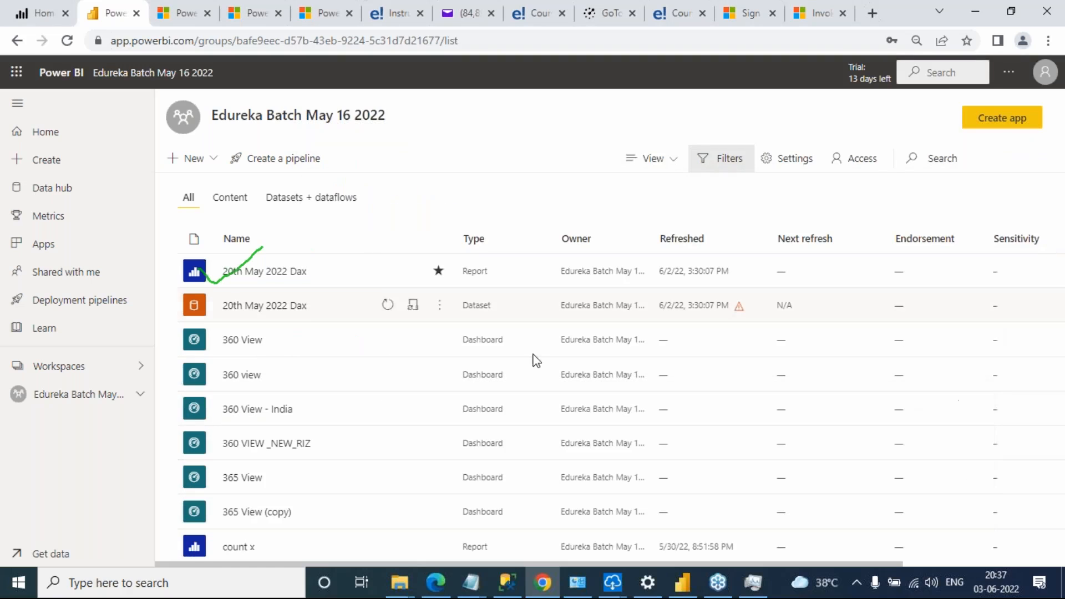
left_click(1057, 231)
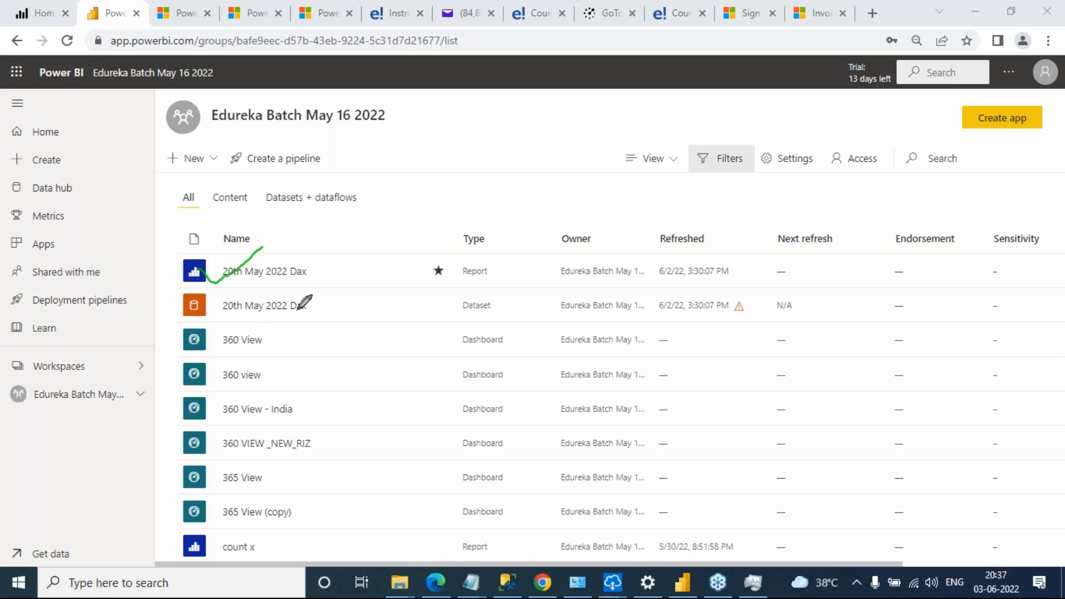
left_click_drag(300, 309, 363, 288)
Handwrite "cal field", "Measure" and "format" over the workspace list and circle the 20th May 2022 Dax dataset
mouse_move(344, 145)
left_mouse_down()
mouse_move(330, 174)
mouse_move(368, 167)
mouse_move(371, 123)
mouse_move(391, 166)
mouse_move(408, 151)
mouse_move(430, 173)
mouse_move(444, 135)
mouse_move(479, 168)
mouse_move(504, 139)
mouse_move(521, 147)
left_mouse_up()
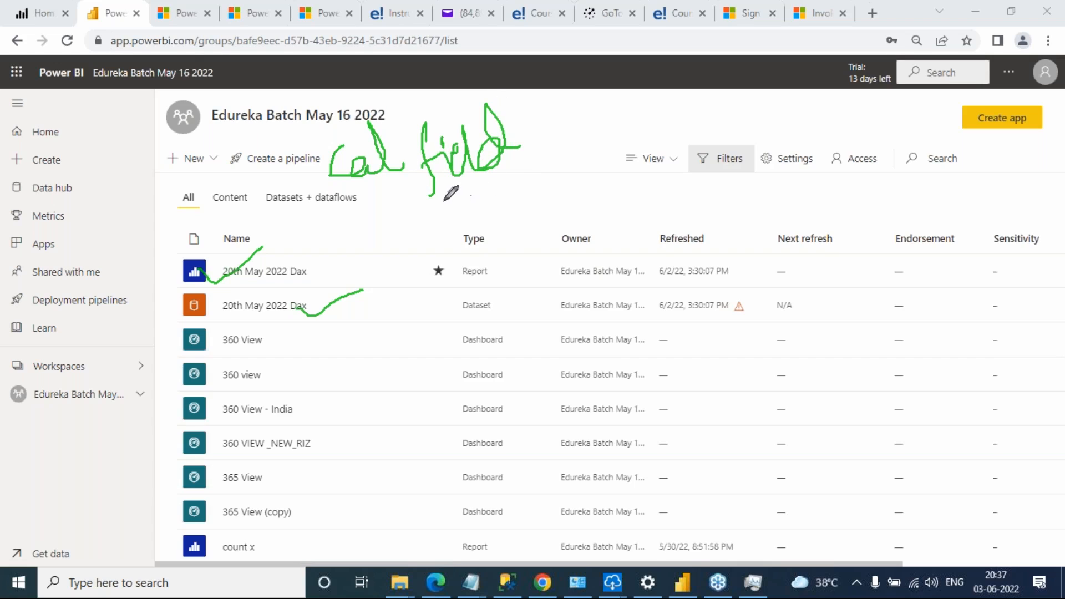
mouse_move(233, 134)
left_mouse_down()
mouse_move(251, 155)
mouse_move(237, 192)
left_mouse_up()
mouse_move(270, 131)
left_mouse_down()
mouse_move(270, 169)
mouse_move(300, 121)
mouse_move(288, 161)
left_mouse_up()
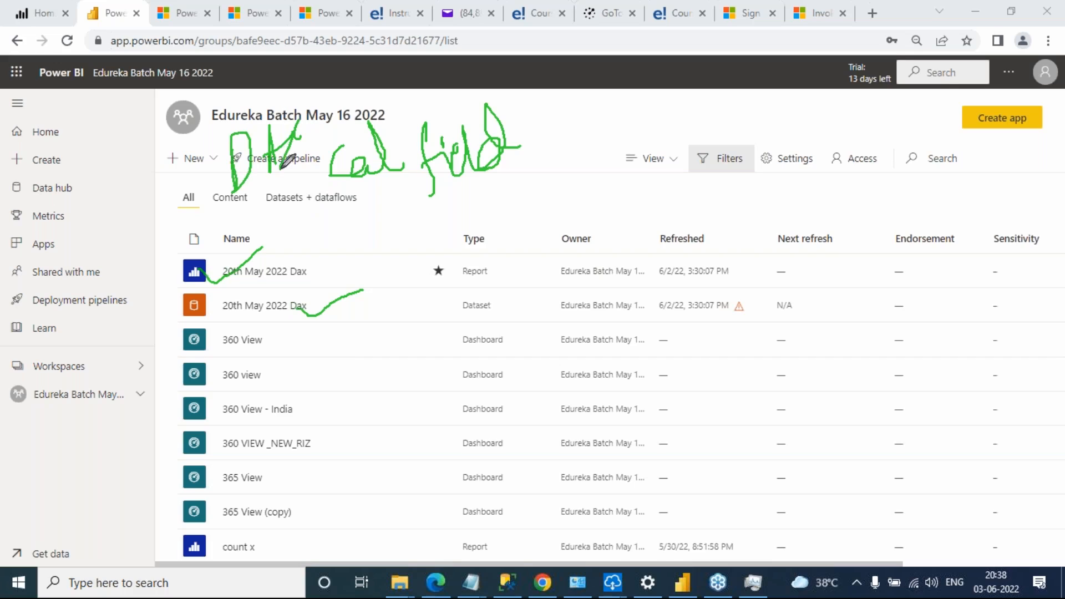
mouse_move(413, 264)
left_mouse_down()
mouse_move(411, 213)
mouse_move(466, 236)
mouse_move(491, 208)
mouse_move(506, 233)
mouse_move(534, 193)
mouse_move(546, 212)
left_mouse_up()
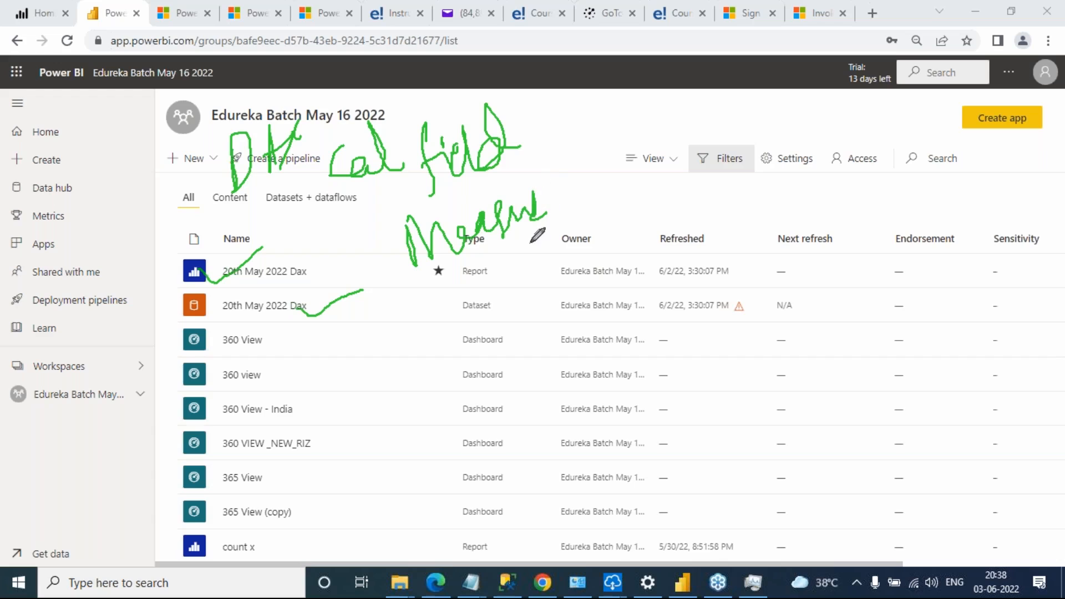
mouse_move(417, 319)
left_mouse_down()
mouse_move(441, 383)
mouse_move(433, 317)
mouse_move(452, 339)
mouse_move(498, 308)
mouse_move(535, 256)
mouse_move(533, 277)
left_mouse_up()
mouse_move(209, 300)
left_mouse_down()
mouse_move(249, 287)
mouse_move(358, 297)
mouse_move(200, 325)
mouse_move(214, 300)
left_mouse_up()
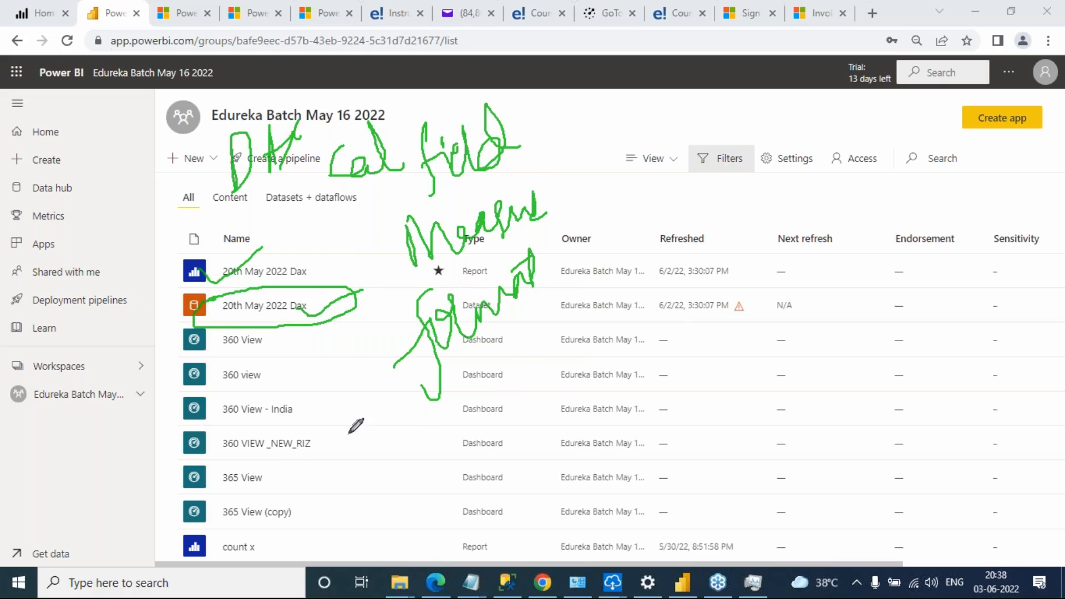
Handwrite a boxed "Sales Report" with an arrow up to the outlined 20th May 2022 Dax report, and clear all drawings
mouse_move(275, 476)
left_mouse_down()
mouse_move(284, 497)
mouse_move(337, 463)
mouse_move(339, 492)
left_mouse_up()
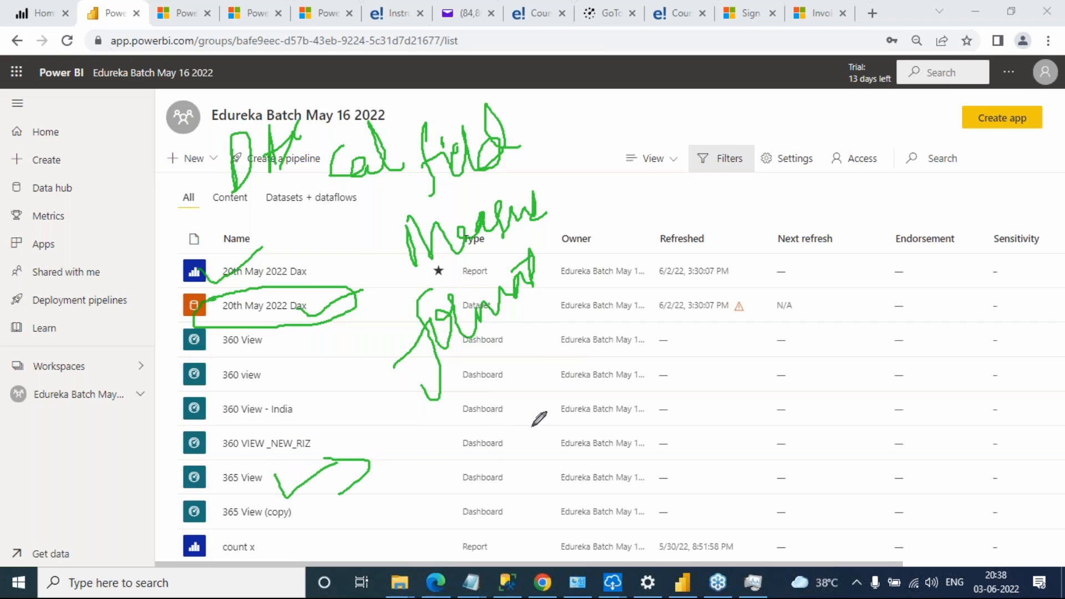
mouse_move(524, 395)
left_mouse_down()
mouse_move(494, 438)
mouse_move(551, 395)
mouse_move(594, 387)
mouse_move(554, 388)
mouse_move(605, 382)
mouse_move(640, 410)
left_mouse_up()
mouse_move(674, 365)
left_mouse_down()
mouse_move(686, 414)
mouse_move(720, 422)
mouse_move(763, 391)
mouse_move(771, 462)
left_mouse_up()
mouse_move(761, 409)
left_mouse_down()
mouse_move(769, 383)
mouse_move(799, 400)
mouse_move(794, 363)
mouse_move(827, 341)
mouse_move(829, 392)
mouse_move(824, 370)
left_mouse_up()
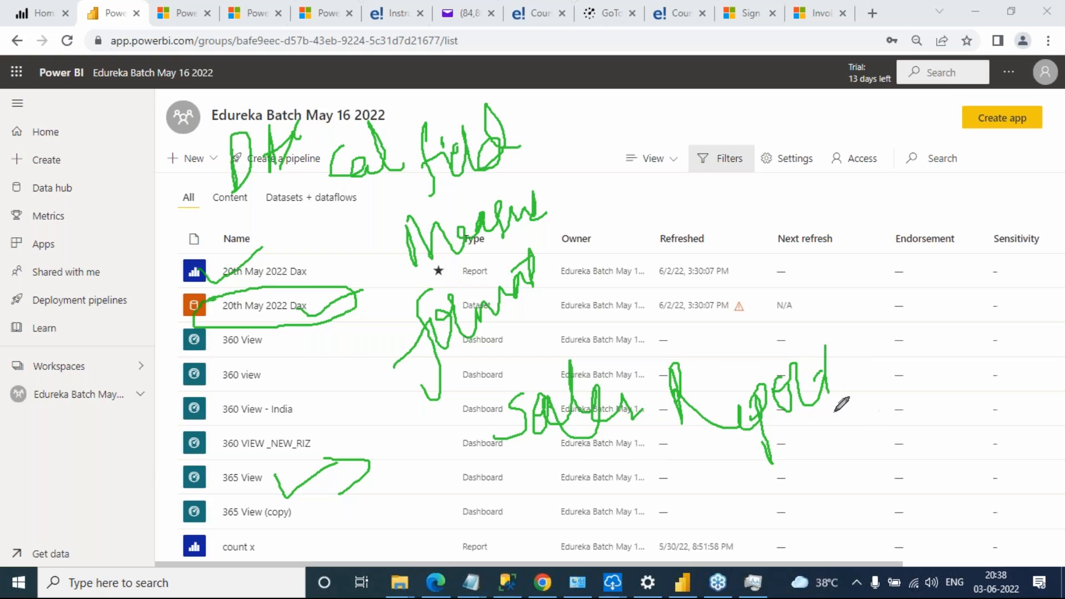
mouse_move(509, 379)
left_mouse_down()
mouse_move(798, 343)
mouse_move(864, 447)
mouse_move(439, 503)
mouse_move(509, 379)
left_mouse_up()
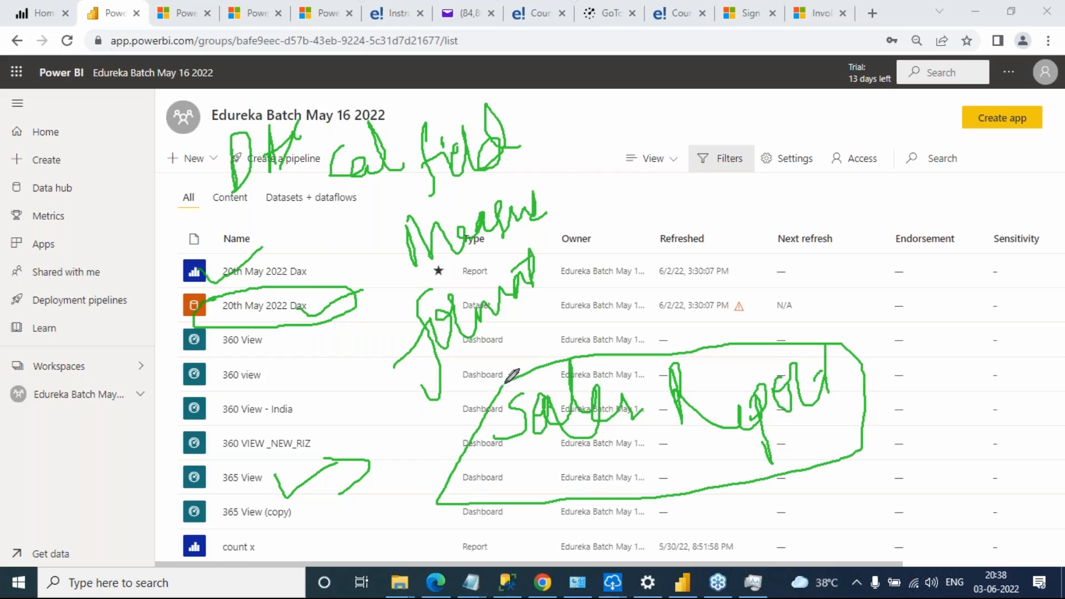
mouse_move(416, 471)
left_mouse_down()
mouse_move(359, 476)
mouse_move(288, 311)
mouse_move(328, 220)
mouse_move(340, 244)
left_mouse_up()
mouse_move(222, 265)
left_mouse_down()
mouse_move(344, 253)
mouse_move(267, 280)
mouse_move(194, 285)
mouse_move(208, 260)
left_mouse_up()
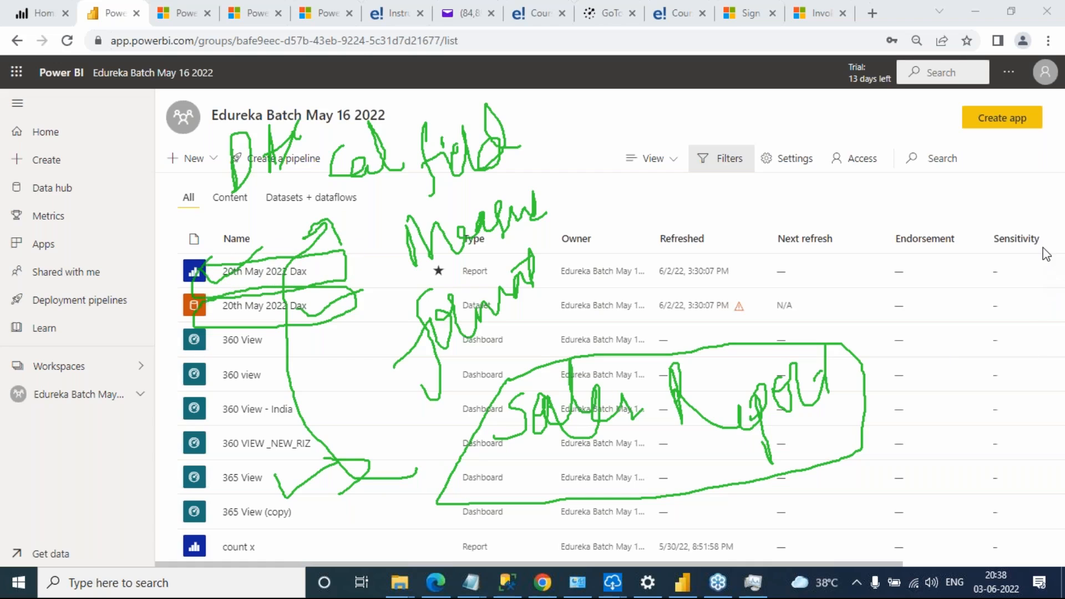
left_click(964, 337)
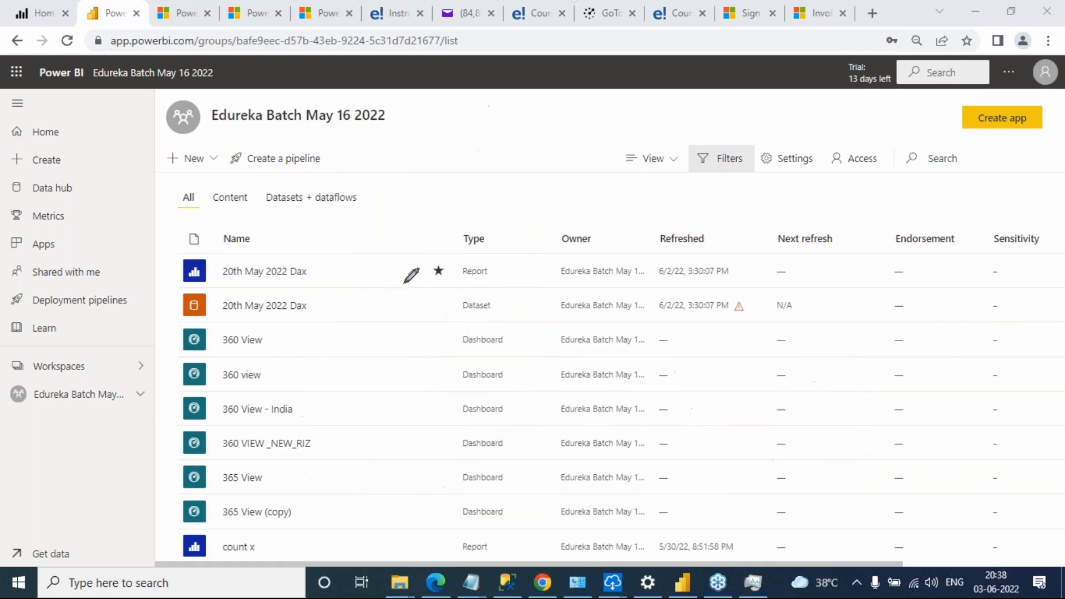
Circle the 20th May 2022 Dax report with the green pen and start a handwritten note above it
mouse_move(209, 253)
left_mouse_down()
mouse_move(356, 245)
mouse_move(272, 288)
mouse_move(202, 278)
mouse_move(211, 255)
left_mouse_up()
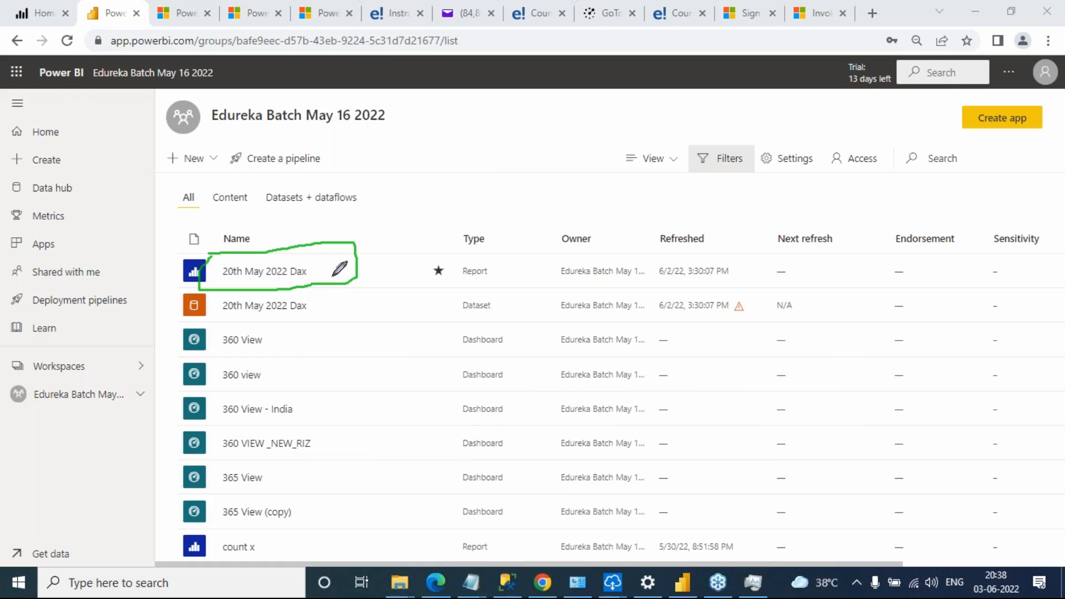
mouse_move(351, 138)
left_mouse_down()
mouse_move(355, 165)
mouse_move(366, 151)
left_mouse_up()
Switch to the maximized Notepad notes and add the line "YOu have built one report called Sales analys report"
key("alt+Tab")
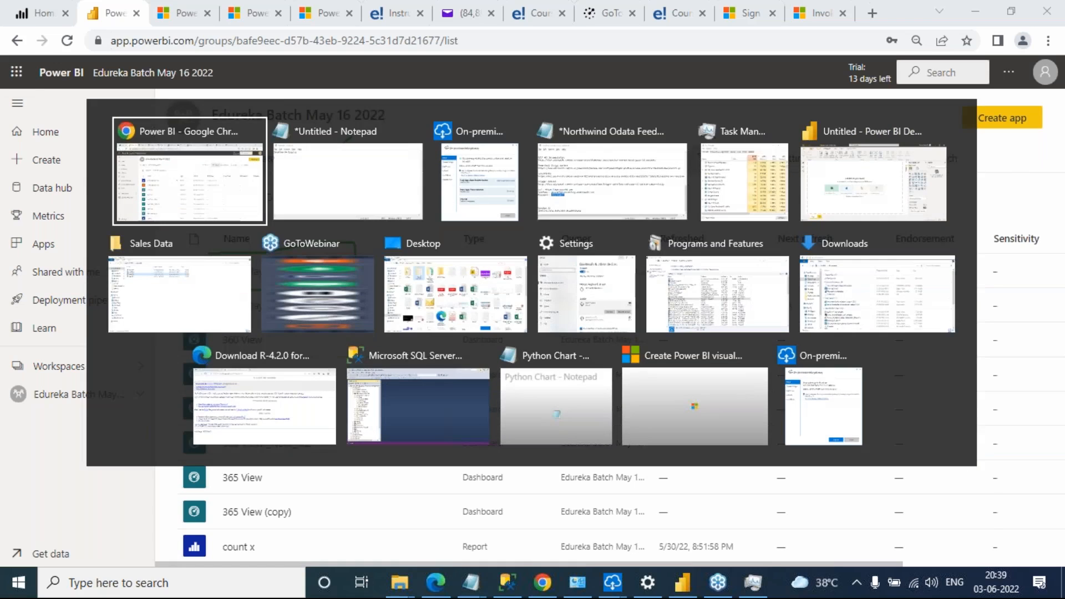
left_click(1049, 233)
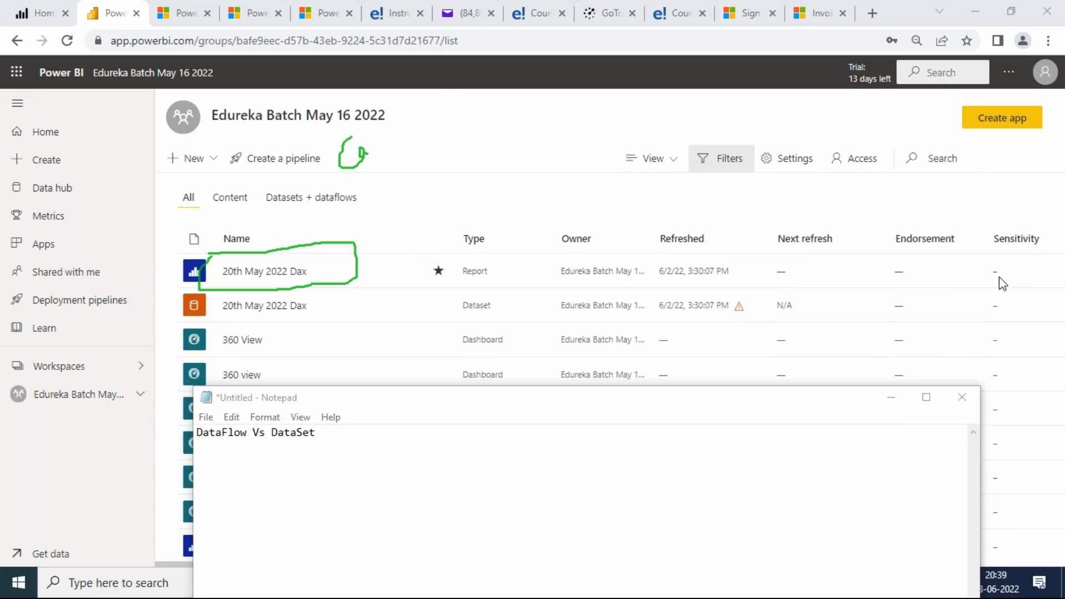
left_click(964, 342)
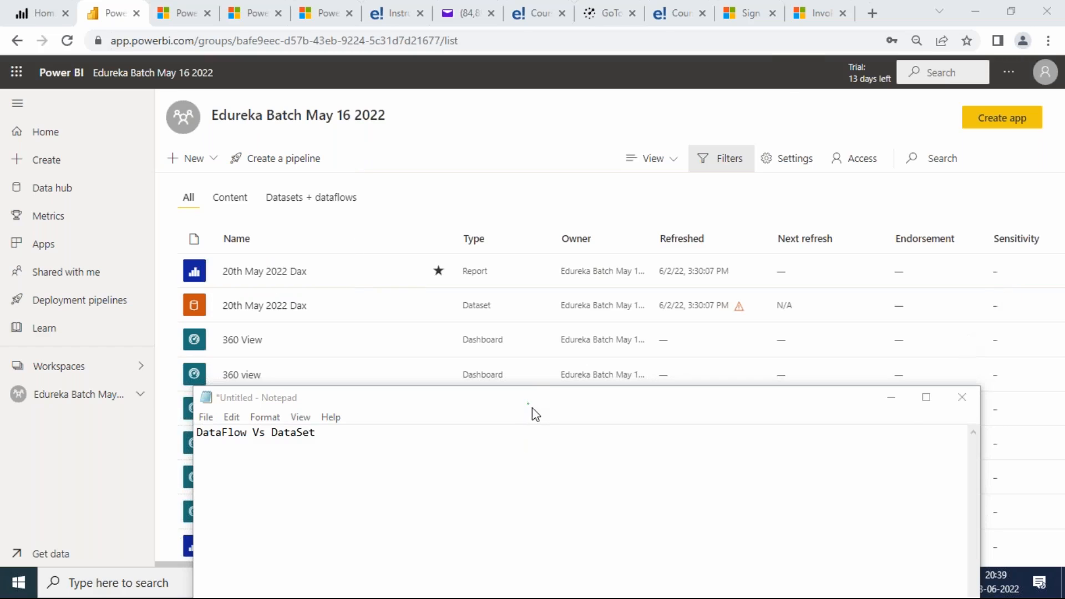
double_click(531, 405)
type("YOu have build")
type(" one report called Sales analys report")
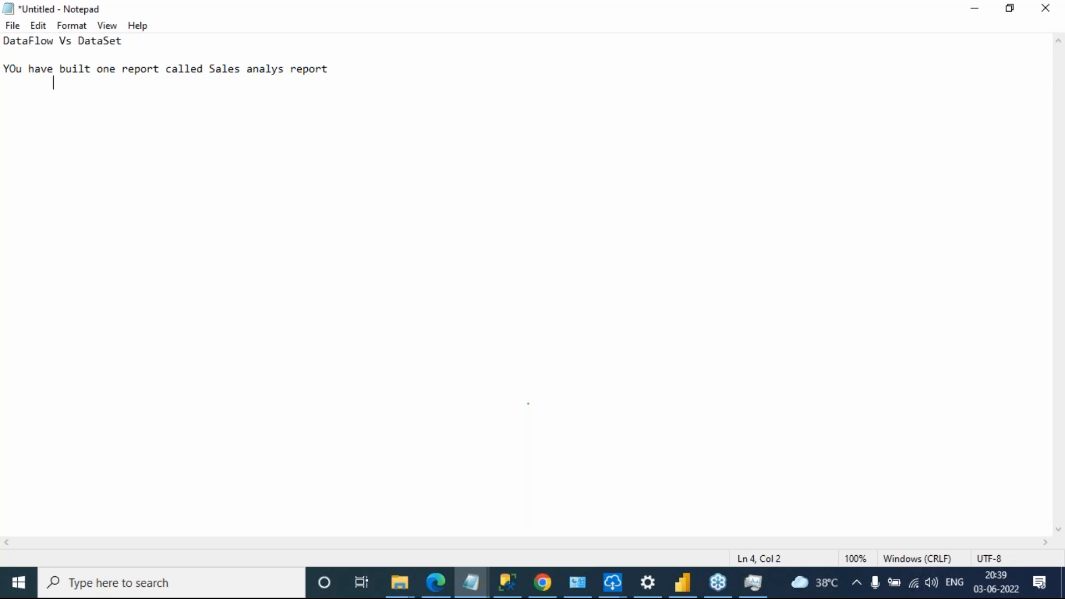
type("lculated fileds")
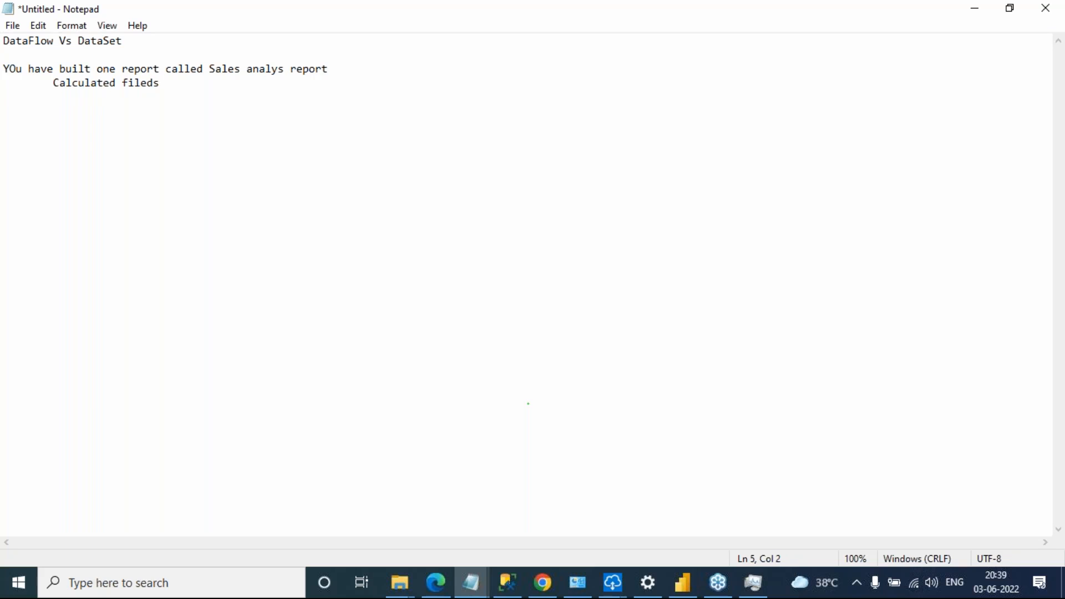
type("DA")
type("f")
type("ormatting changes in the data")
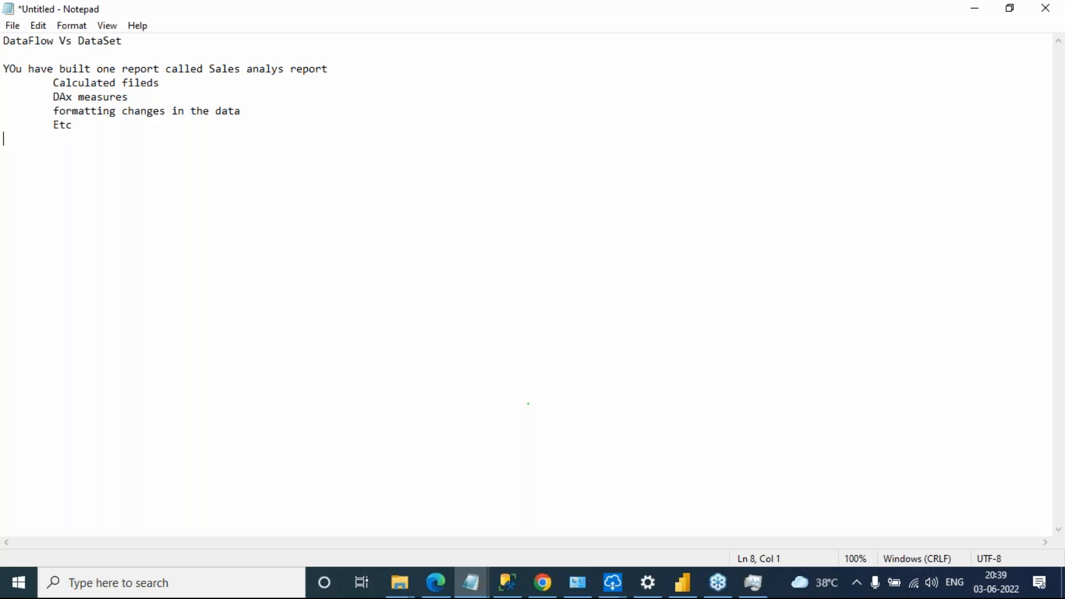
Leave some blank lines and add "You got another requirement to build anotther Master Report"
key("Return")
key("Return")
type("You got another reuq")
key("BackSpace")
key("BackSpace")
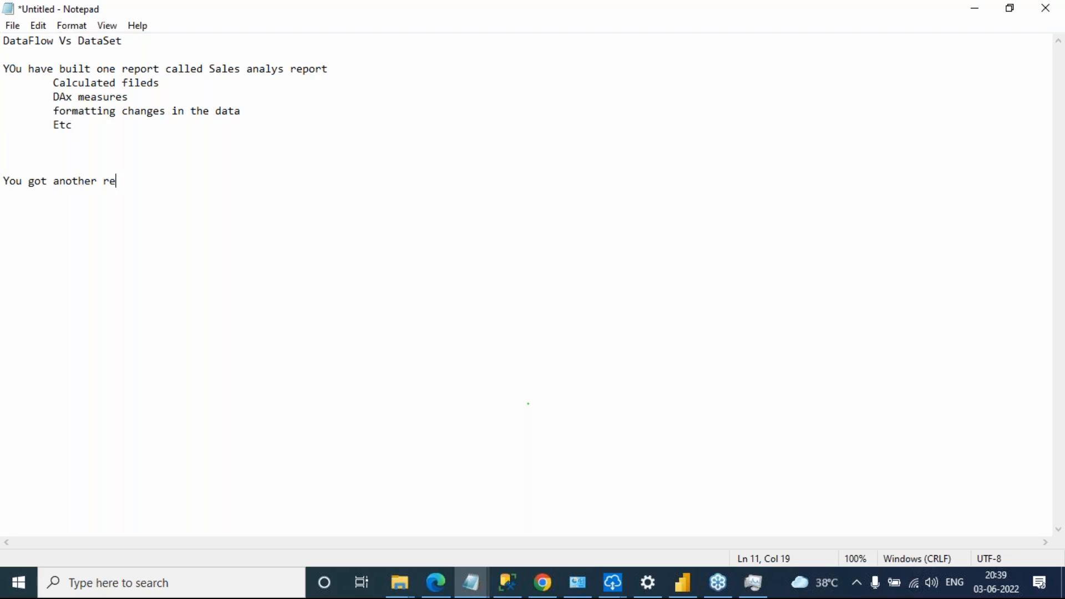
type("quirement to build anotther ")
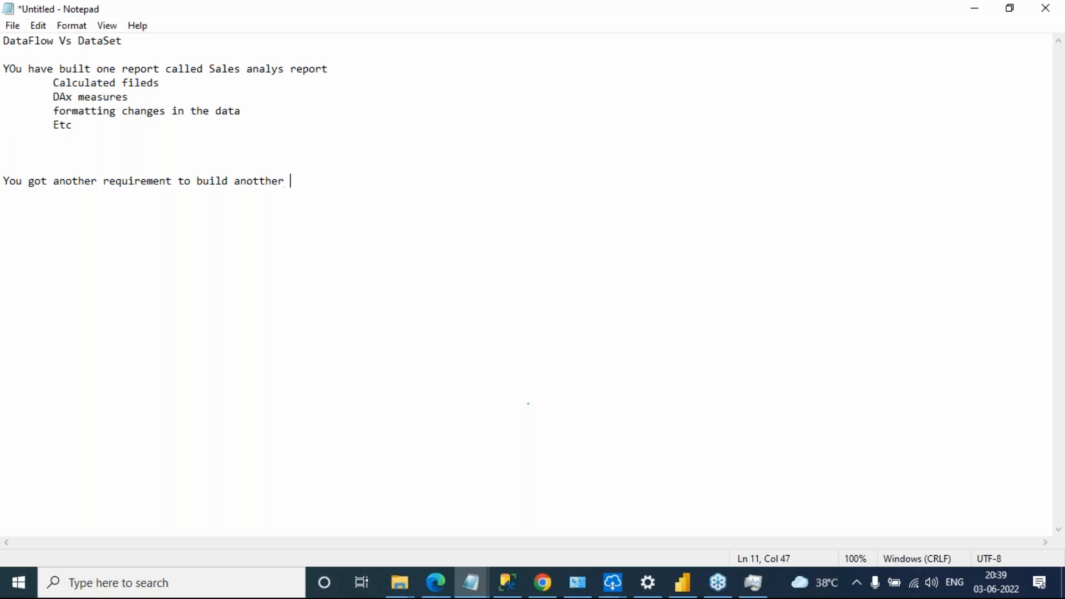
type("Master Report")
key("Return")
Copy the indented list from "Calculated fileds" to "Etc" below the Master Report line
left_click_drag(94, 129, 15, 82)
key("ctrl+c")
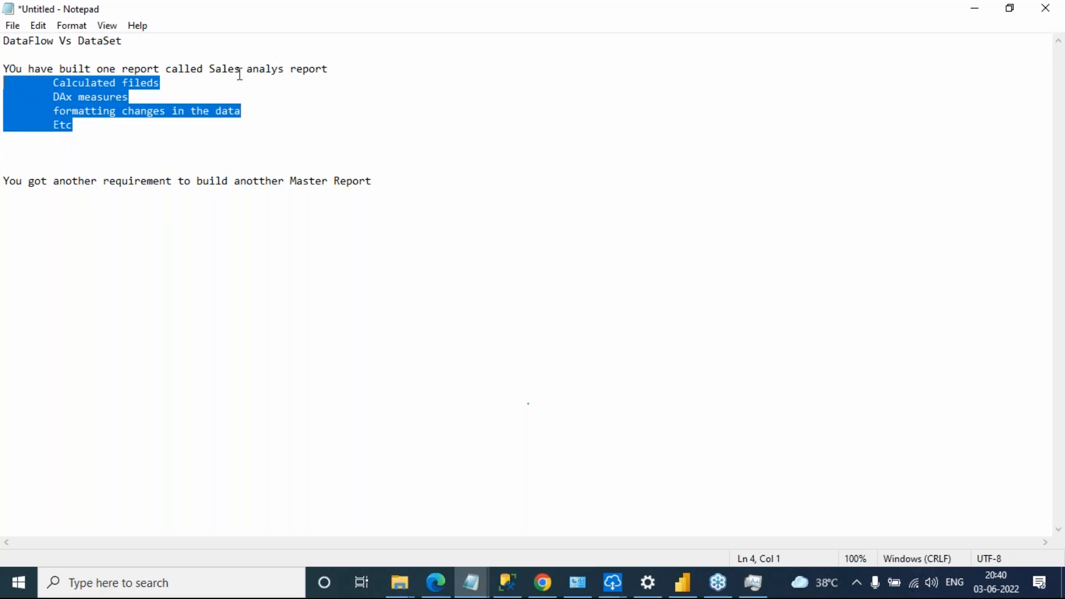
left_click(414, 170)
left_click(404, 182)
key("Return")
key("Return")
key("ctrl+v")
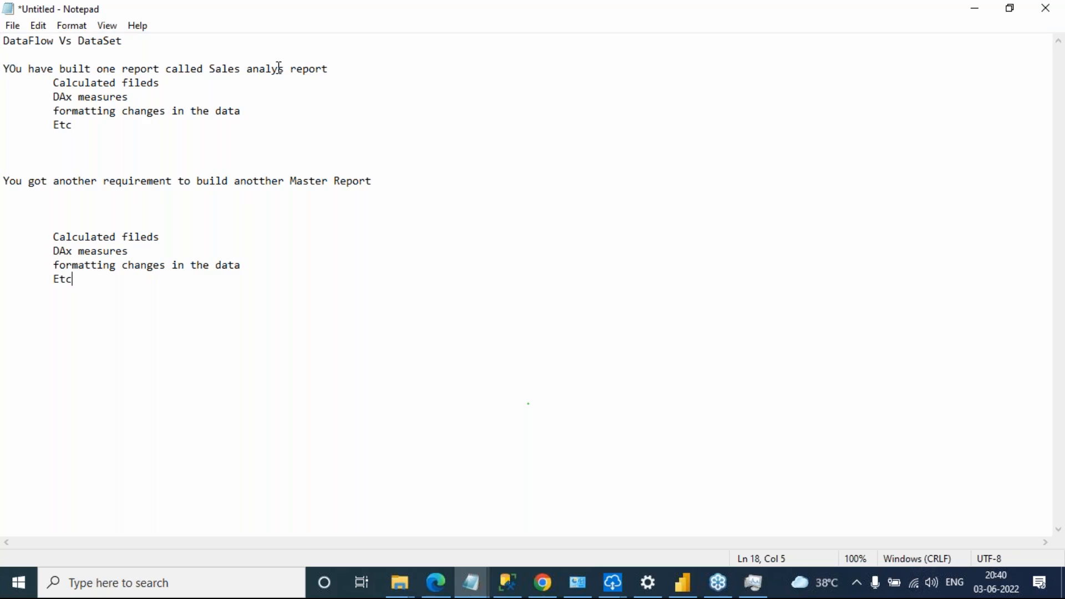
Below the copied list, add the lines "new data set" and "will you perform above activities in latest Data set ???"
key("Return")
key("Return")
key("Return")
type("new data se")
type("will you pr")
type("rforme")
type("above")
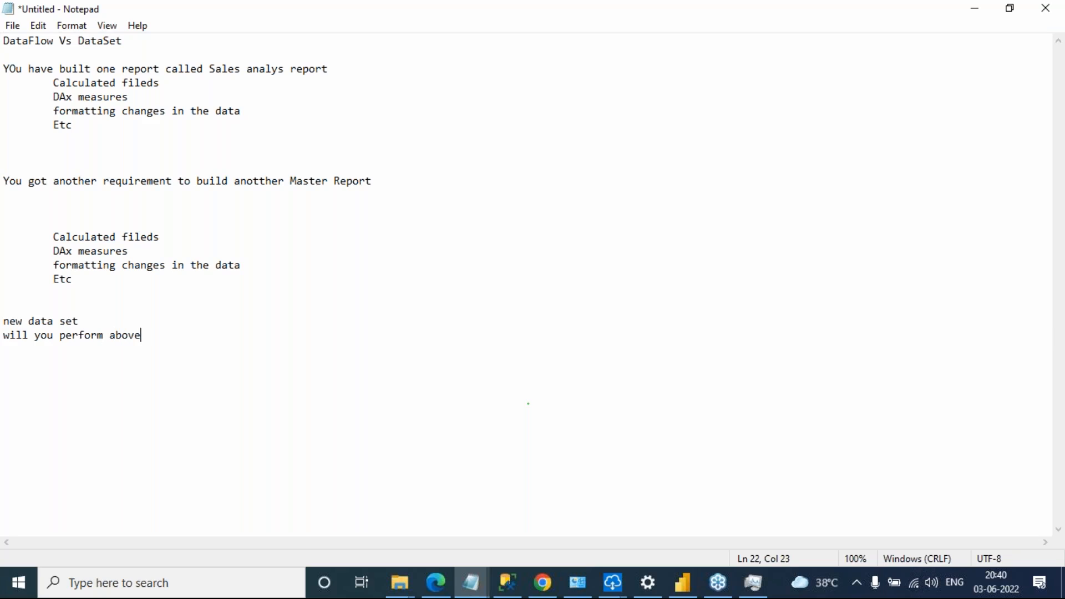
type(" activities in latest")
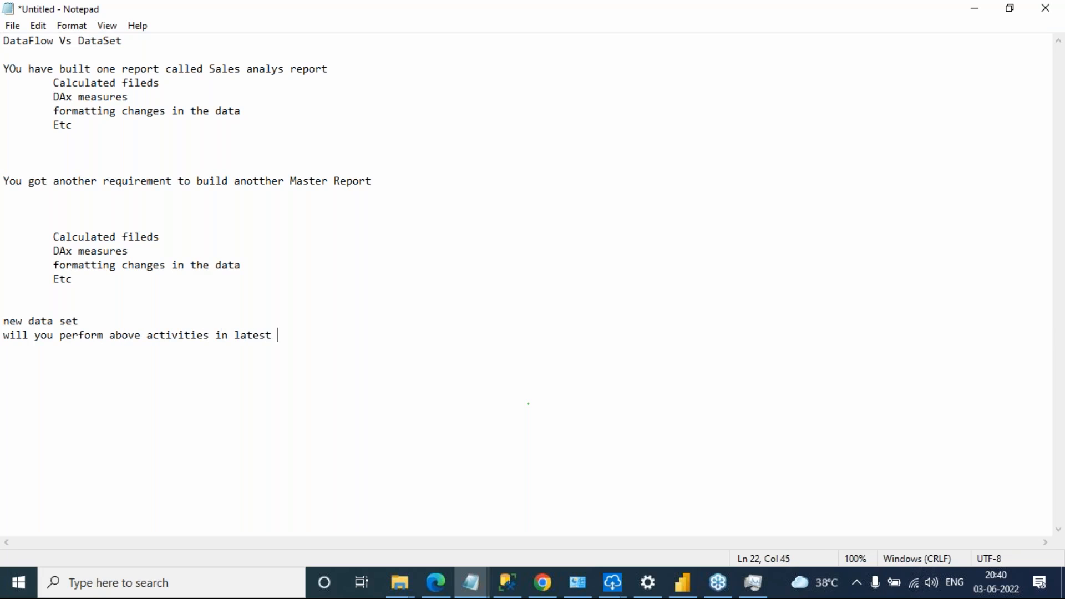
type(" Data set ???")
key("Return")
key("Return")
Highlight the activity list under the Master Report line, from "Calculated fileds" to "Etc", to review it
left_click(1053, 55)
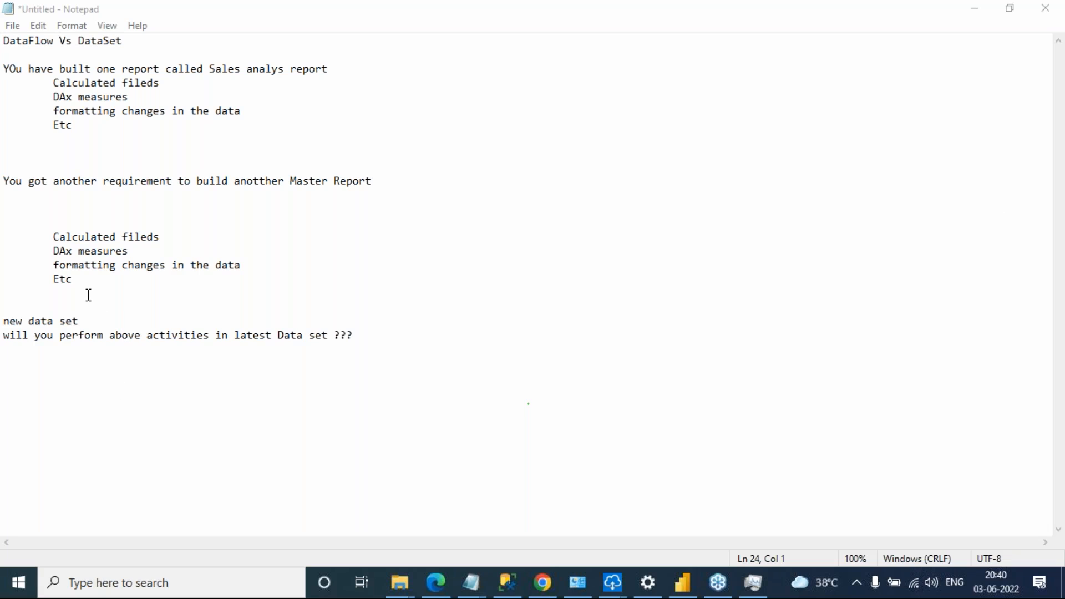
left_click_drag(78, 288, 9, 232)
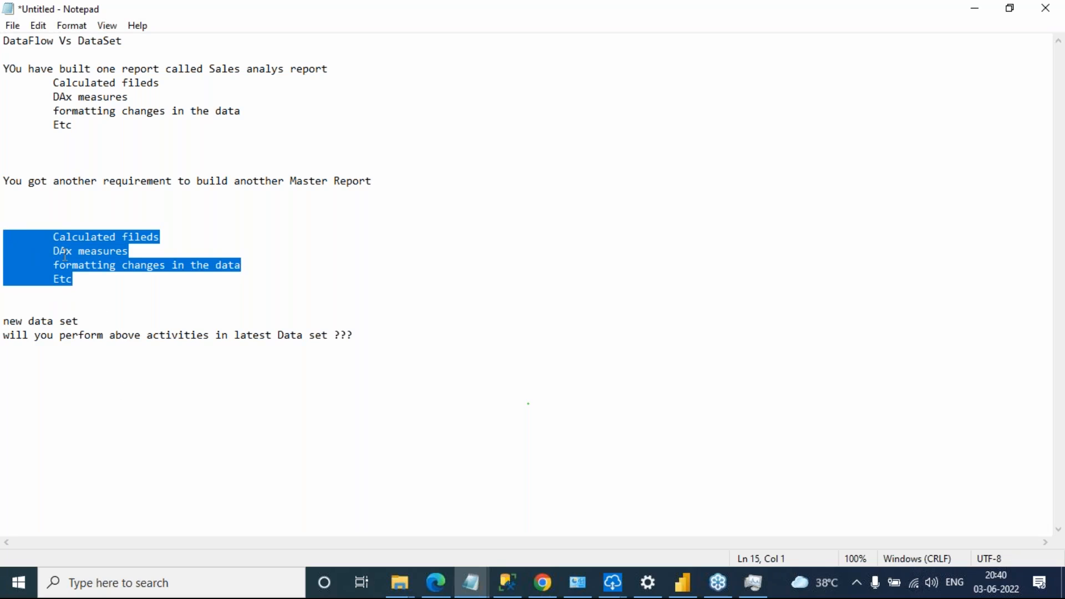
left_click(309, 294)
left_click_drag(54, 237, 86, 278)
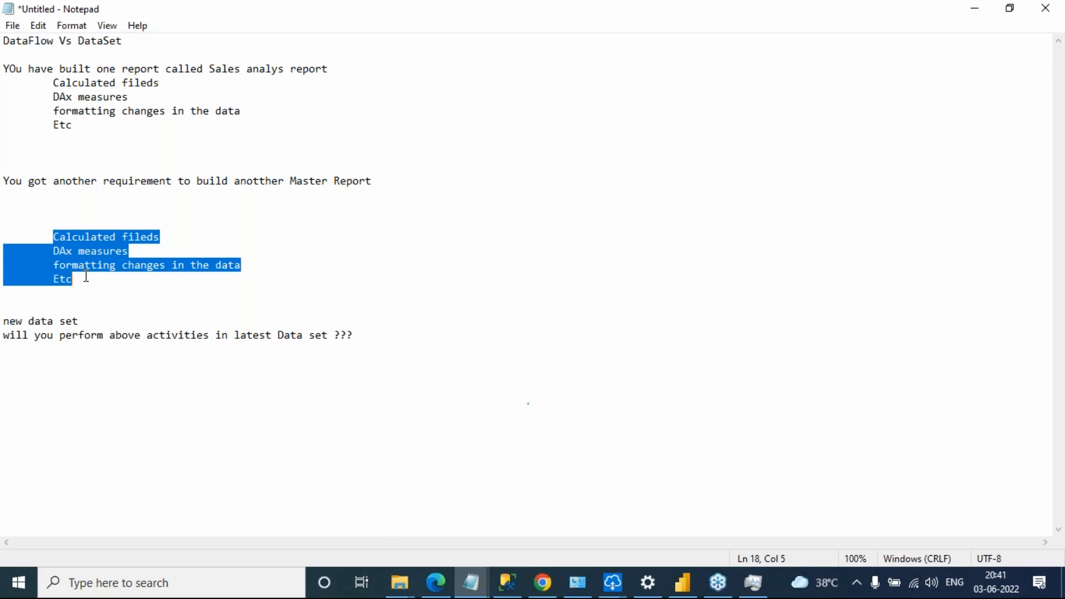
After the question about the latest data set, add the line "Do data wrangling through Data Flow"
left_click(369, 342)
key("Return")
key("Return")
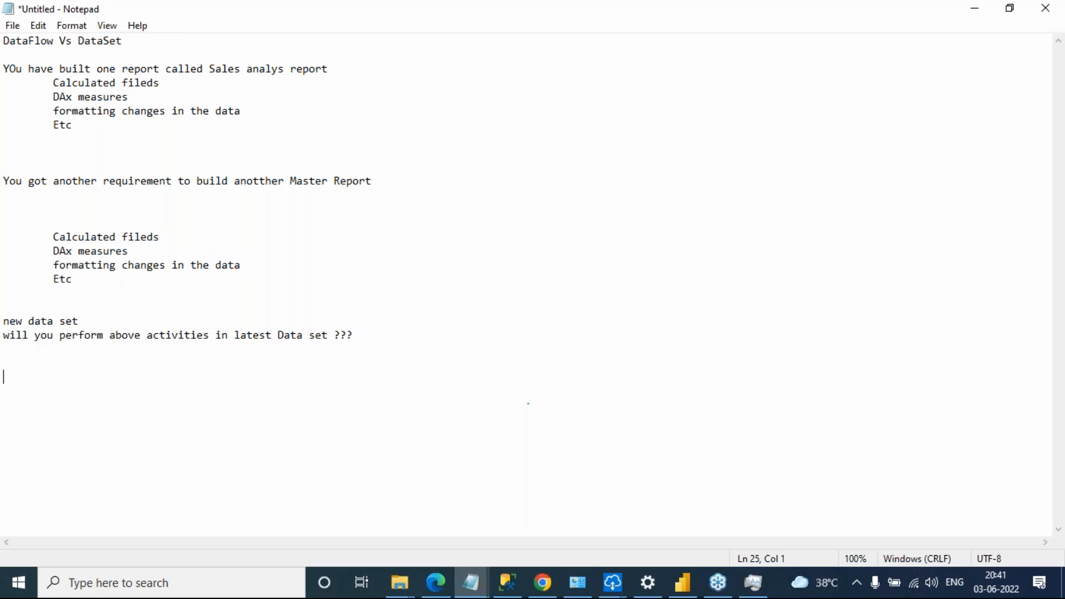
type("con")
key("BackSpace")
key("BackSpace")
type("Do data wrangling ")
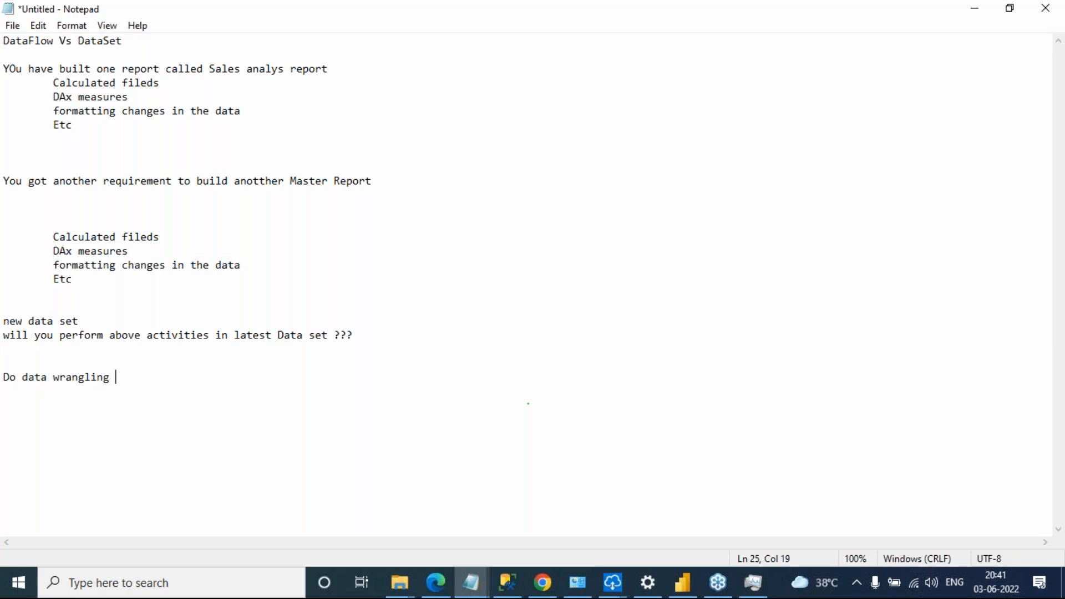
type("in")
key("BackSpace")
key("BackSpace")
key("BackSpace")
type("thou")
key("BackSpace")
key("BackSpace")
type("rough Data Flow")
key("Return")
Below the data wrangling line, add "It is reusable by you / by colleagues also"
left_click(238, 376)
key("Return")
key("Return")
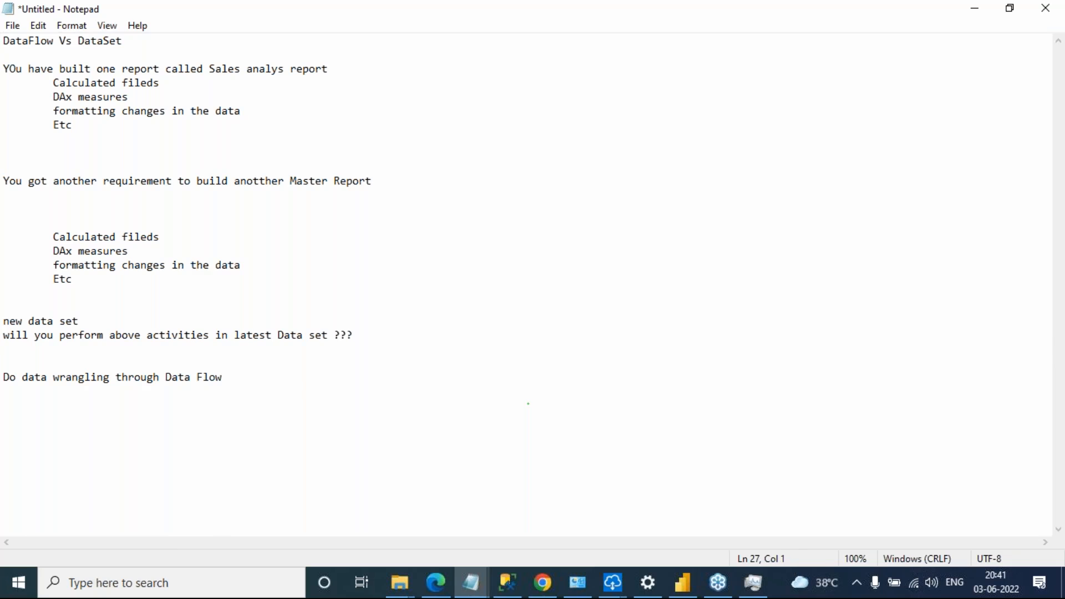
type("I ")
type(" is rea")
key("BackSpace")
type("usable by you / by colleagues also")
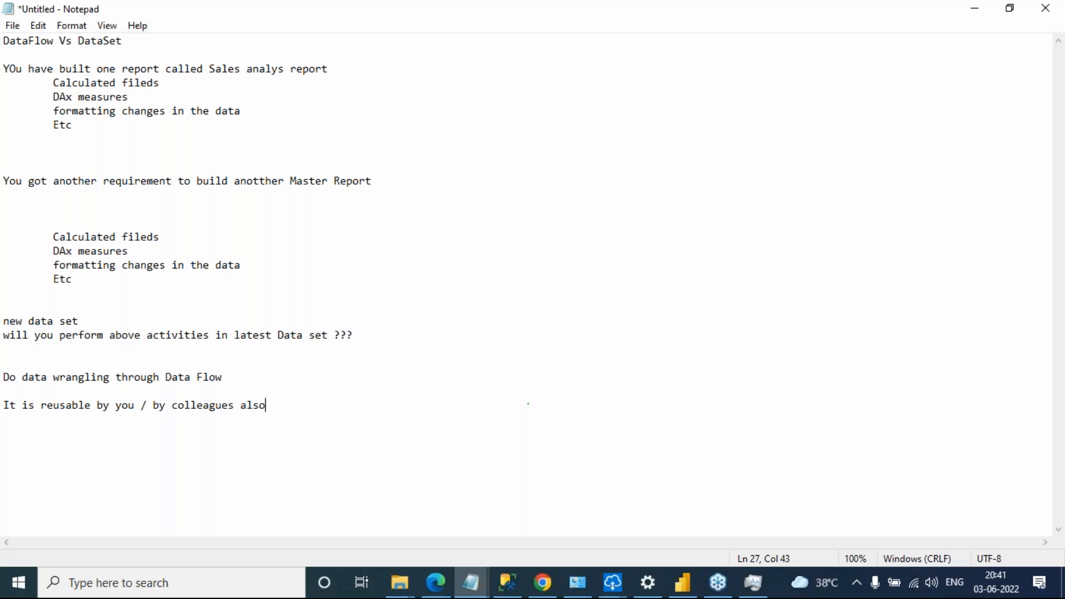
type(" (if they have permission)")
Append "(if they have permission)" to the line about reusability by colleagues
key("Return")
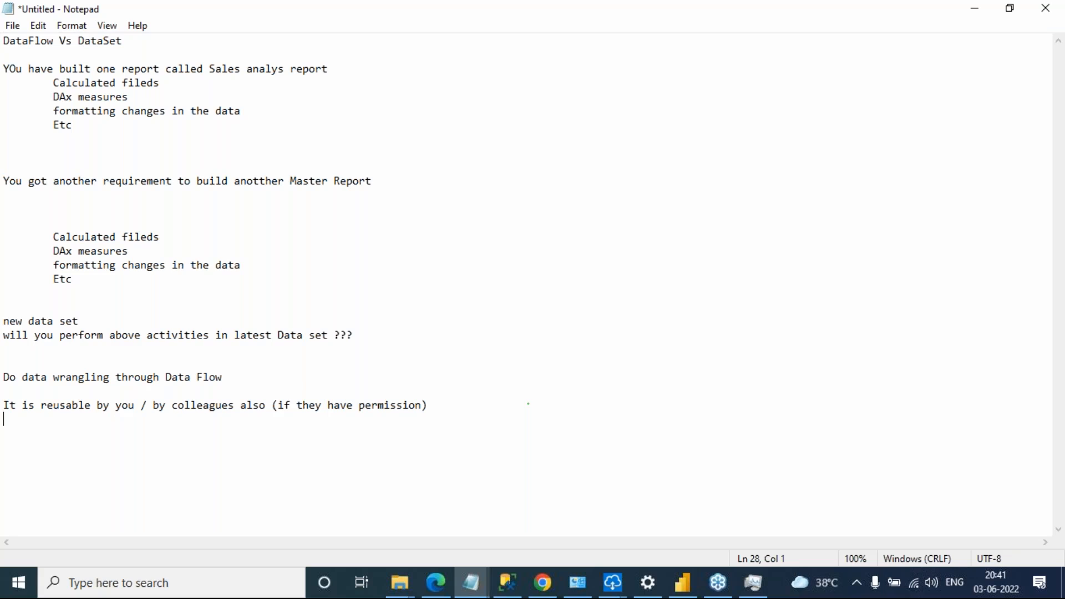
Add a closing line reading "Data Flow is Extension of Power Query Editor." followed by blank lines
key("Return")
type("Data Flow is Extension of ")
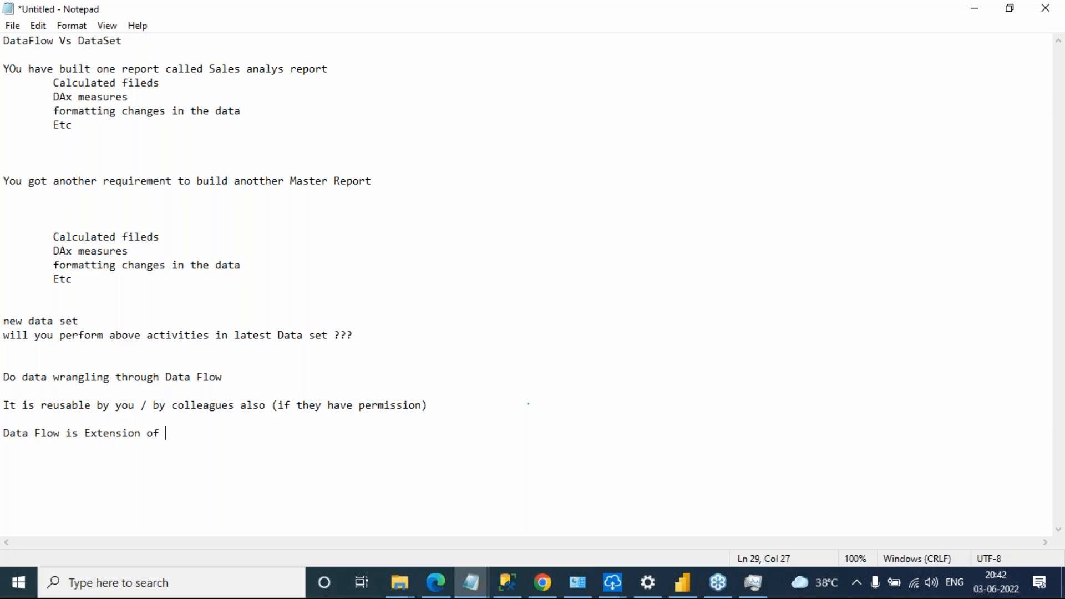
type("Power Query ")
type("Editor")
key("BackSpace")
type("tor.")
key("Return")
key("Return")
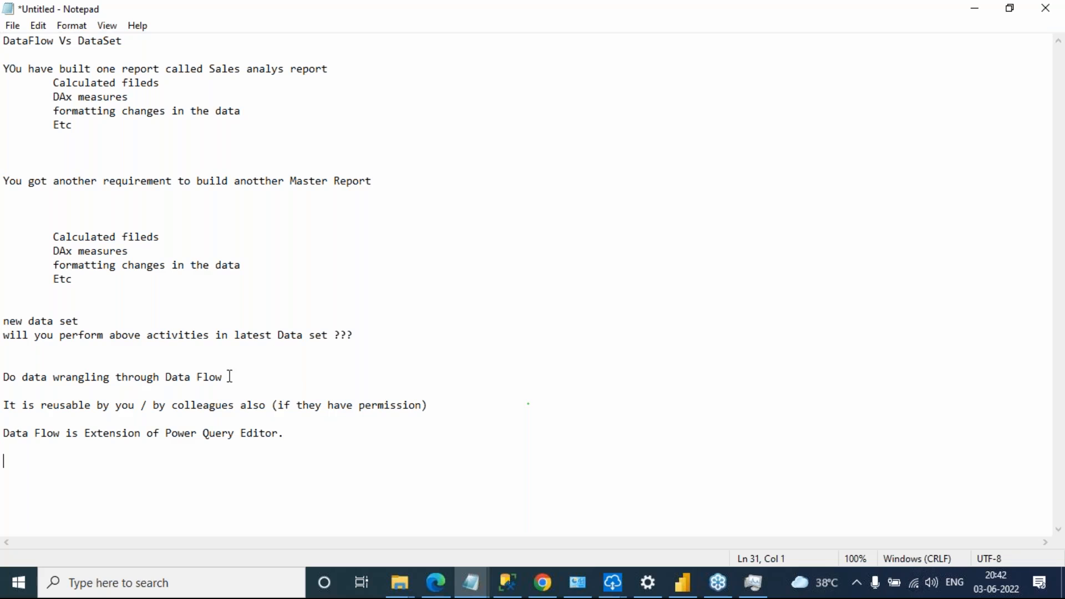
Switch to Power BI Desktop and start importing data from an Excel workbook
left_click(690, 592)
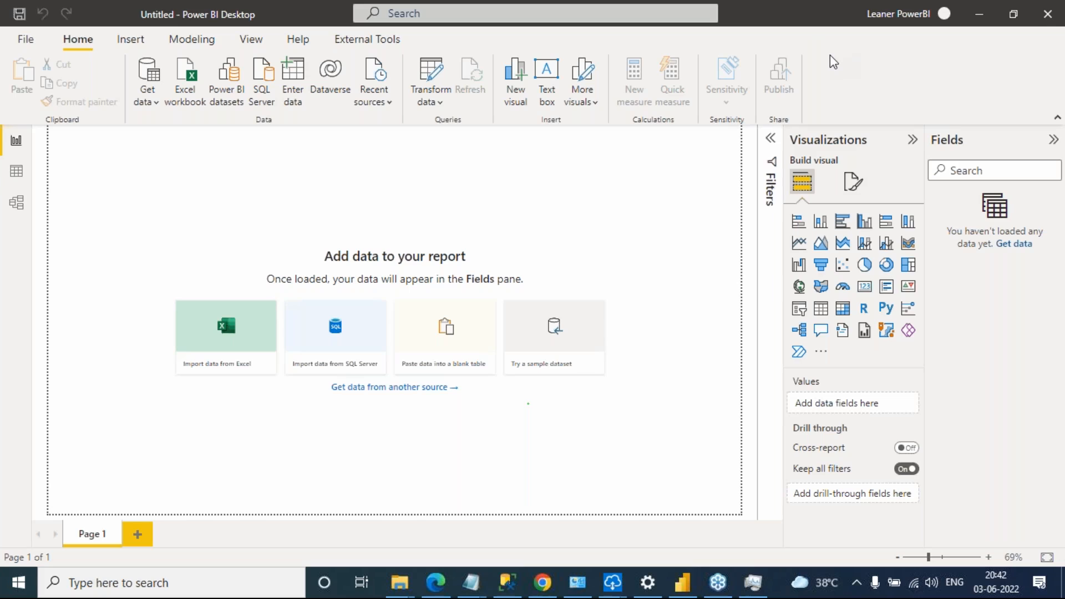
left_click(1020, 246)
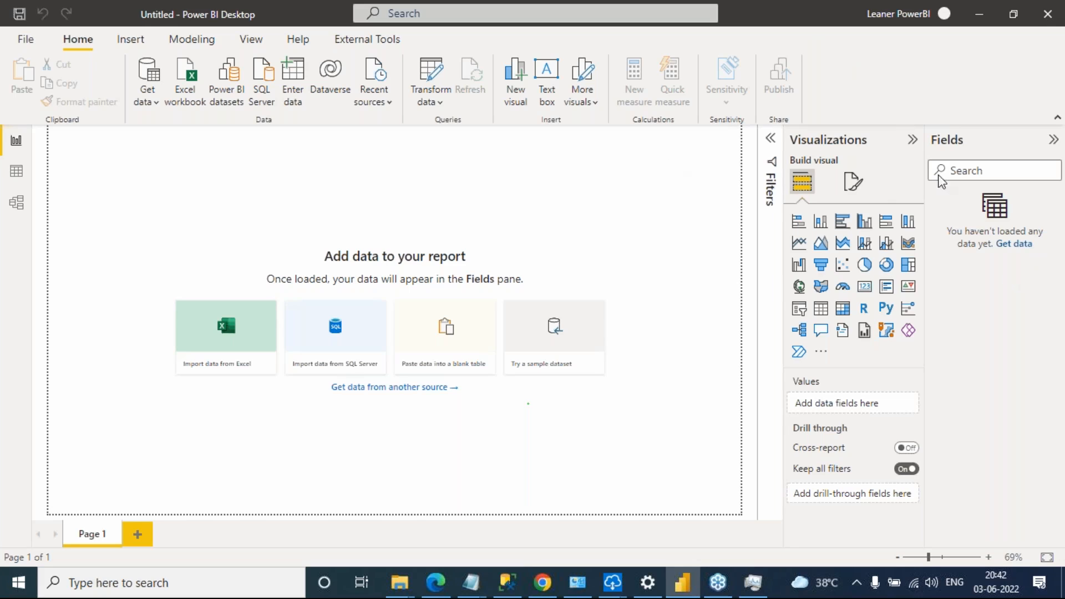
left_click(1018, 245)
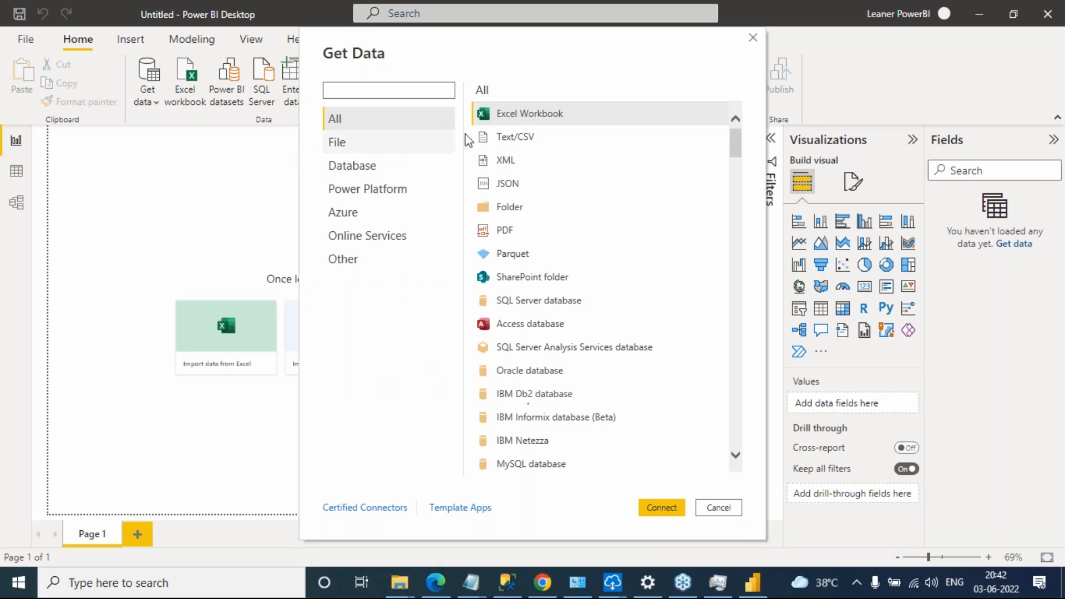
double_click(514, 117)
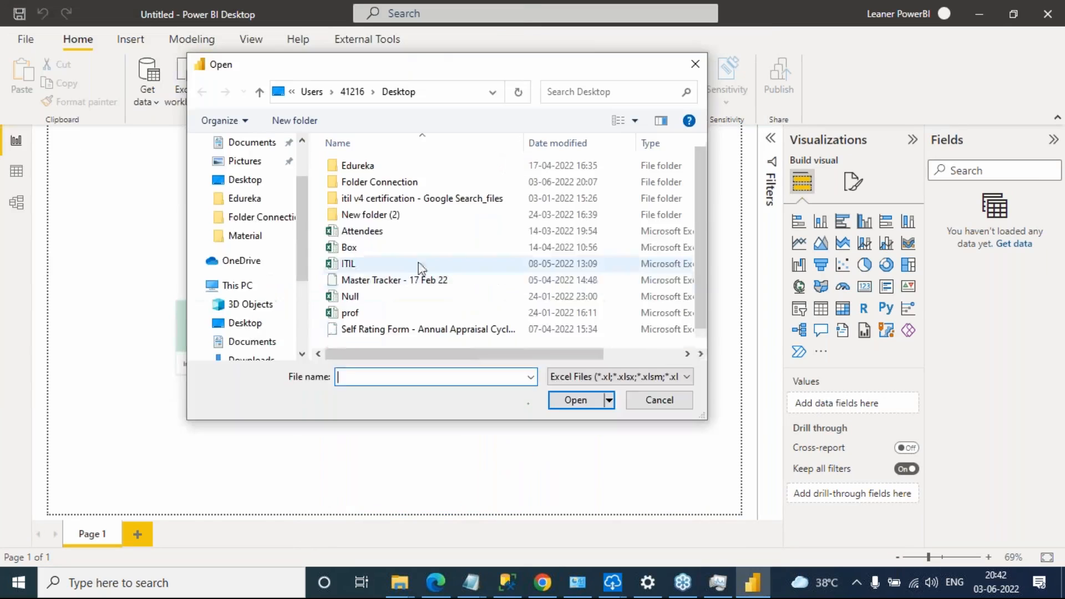
Browse from the Desktop to the Material folder inside the Edureka folder
scroll(431, 314, "down", 1)
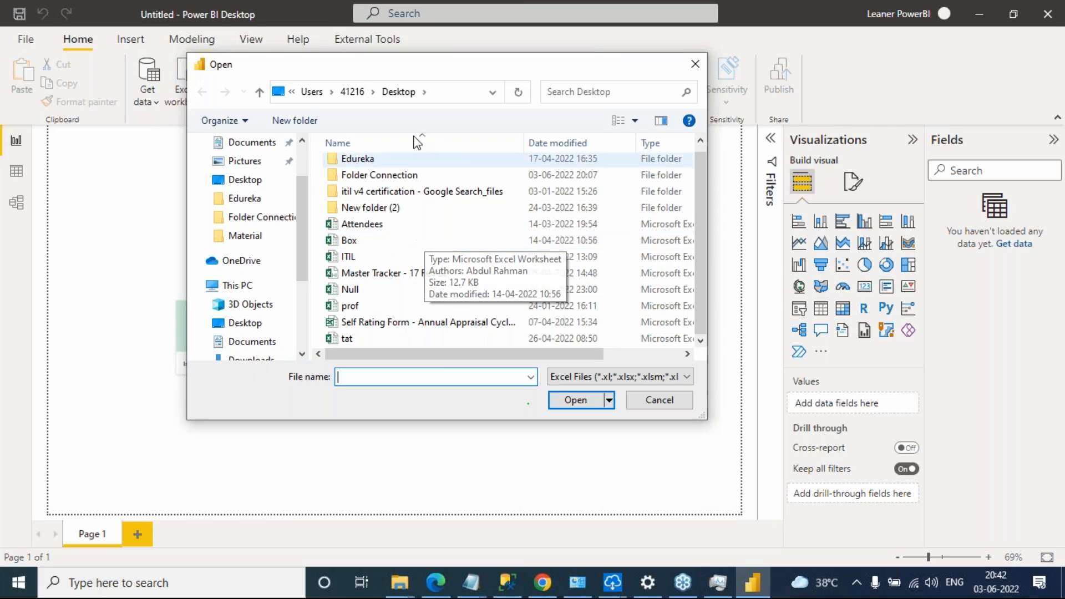
left_click(357, 158)
left_click(366, 144)
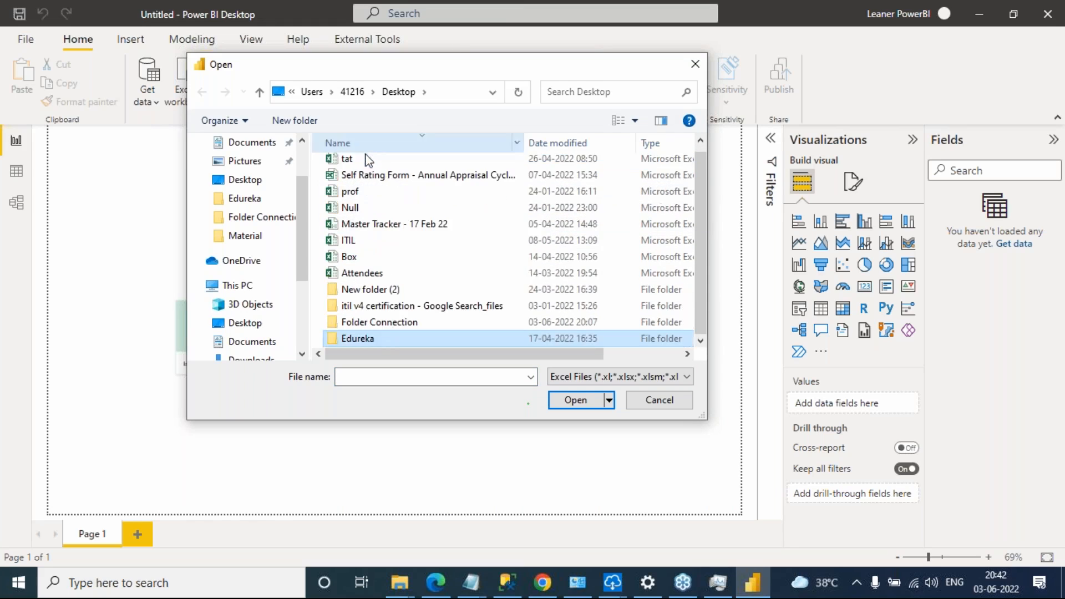
double_click(365, 339)
scroll(443, 289, "down", 3)
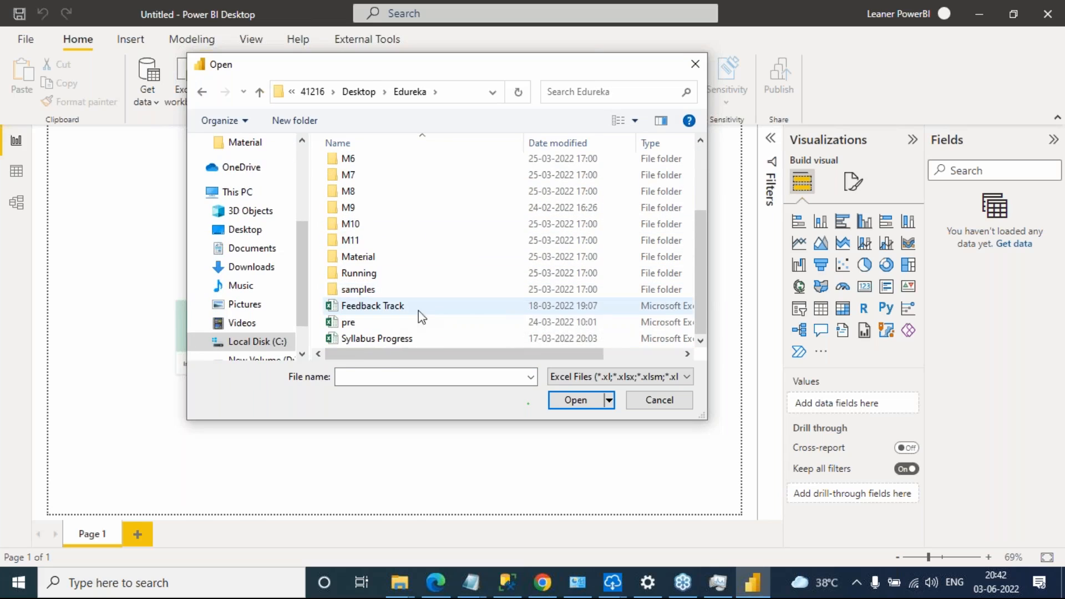
double_click(360, 258)
scroll(411, 333, "down", 1)
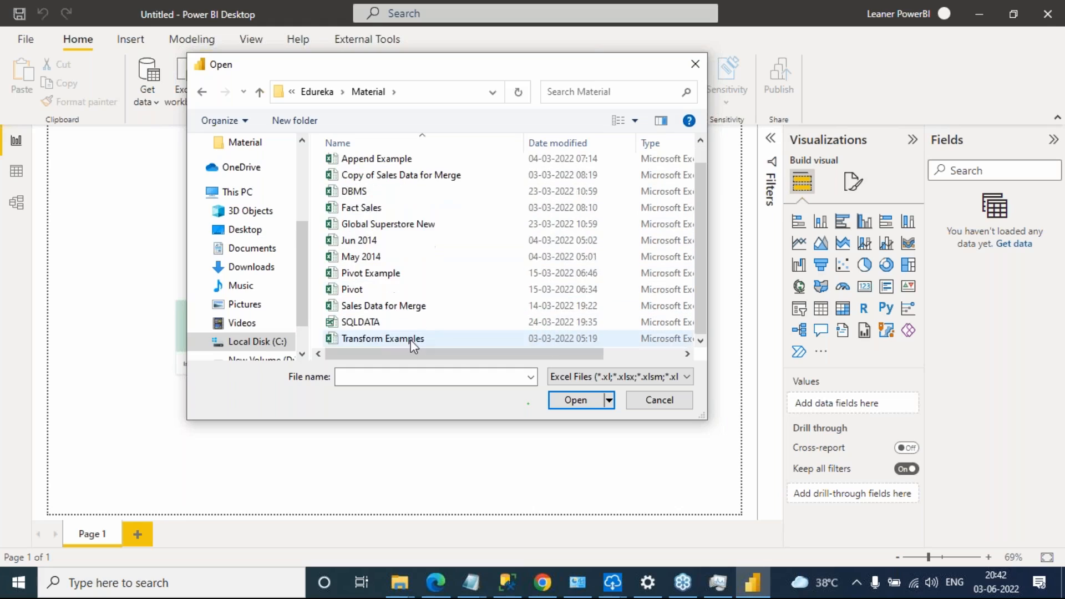
Open the Global Superstore New workbook and load its Orders sheet into the report
left_click(422, 224)
left_click(575, 399)
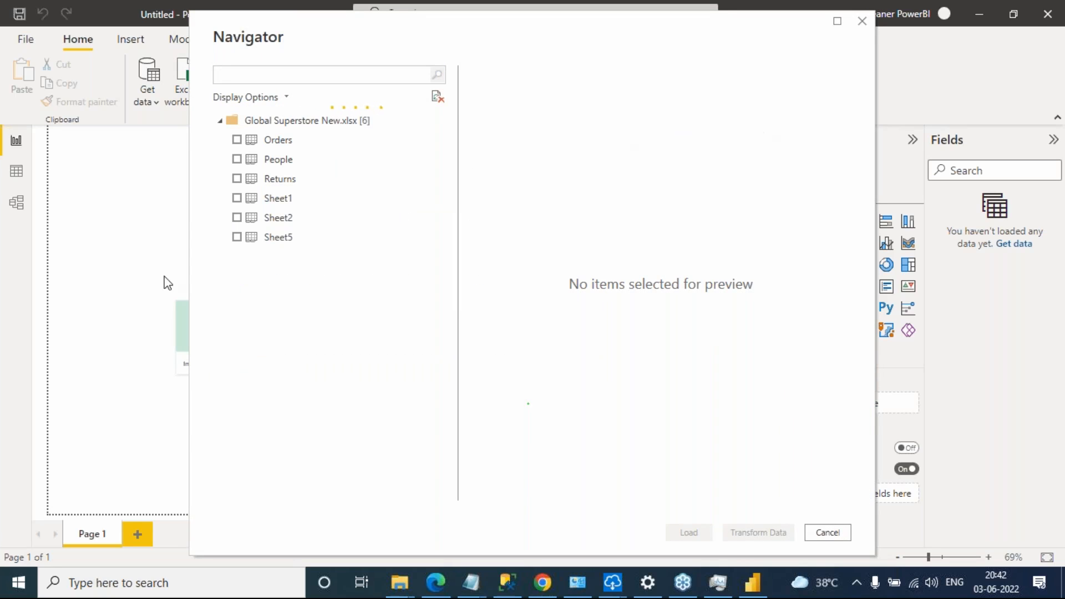
left_click(237, 139)
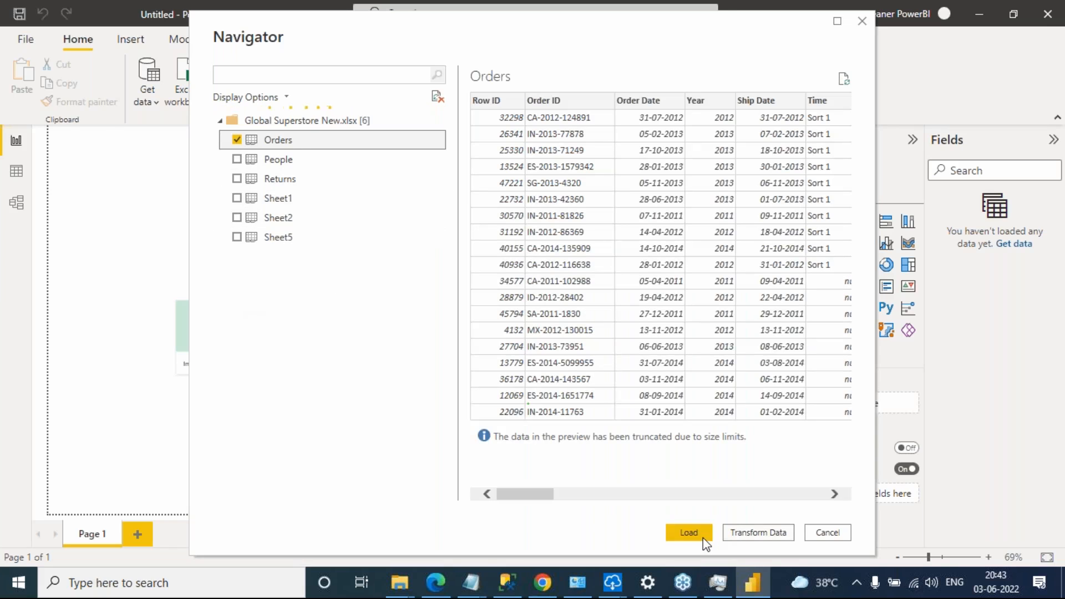
left_click(700, 536)
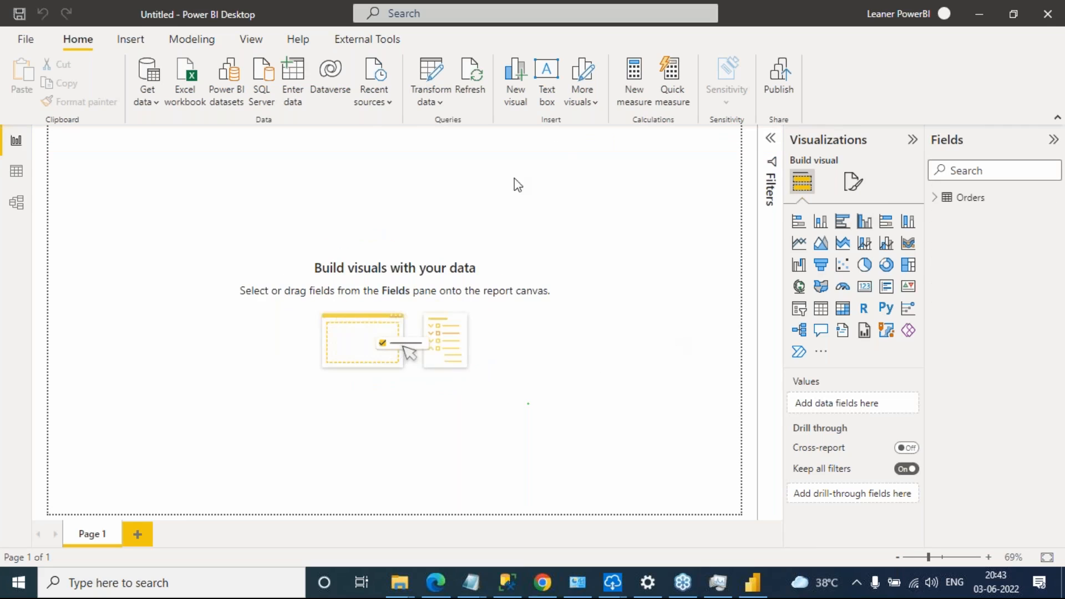
Open the Power Query Editor and display the Orders query
left_click(429, 101)
left_click(451, 128)
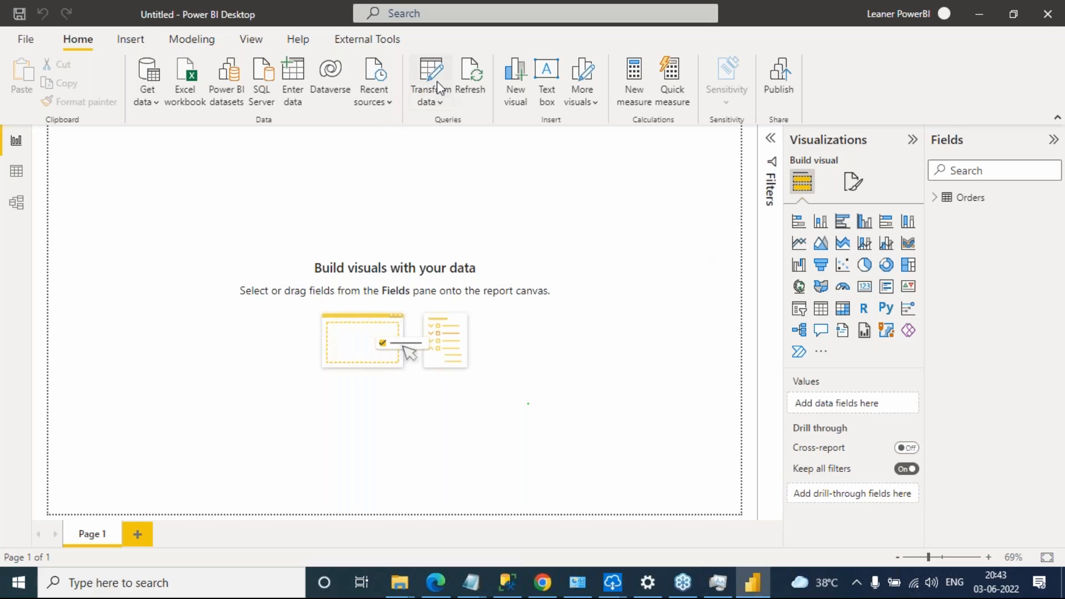
left_click(427, 108)
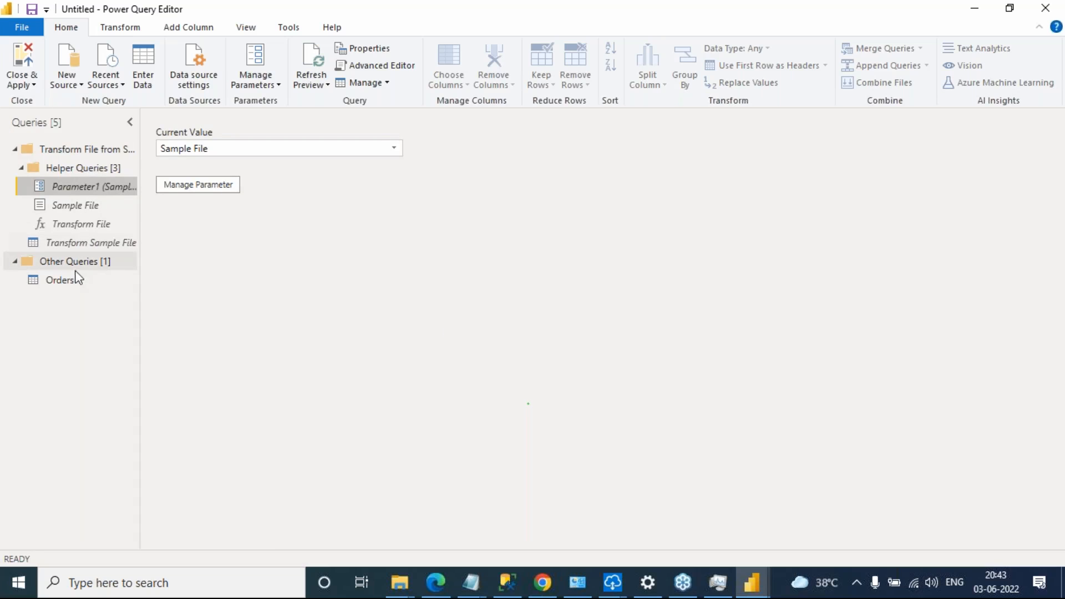
left_click(52, 279)
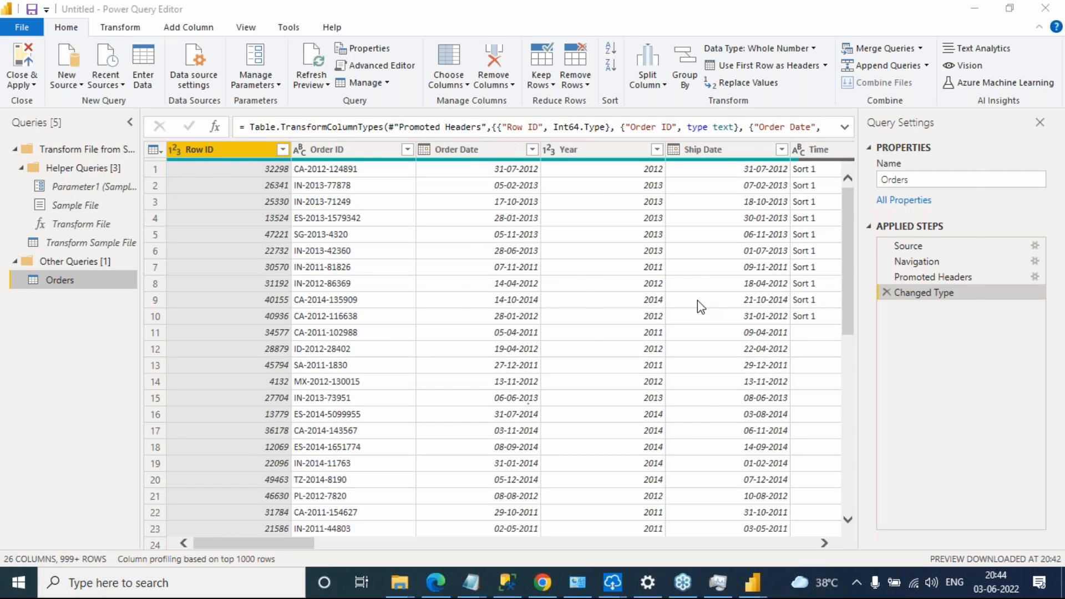
Return to the Notepad notes and review the line describing Data Flow as an extension of Power Query Editor
key("alt+Tab")
key("Tab")
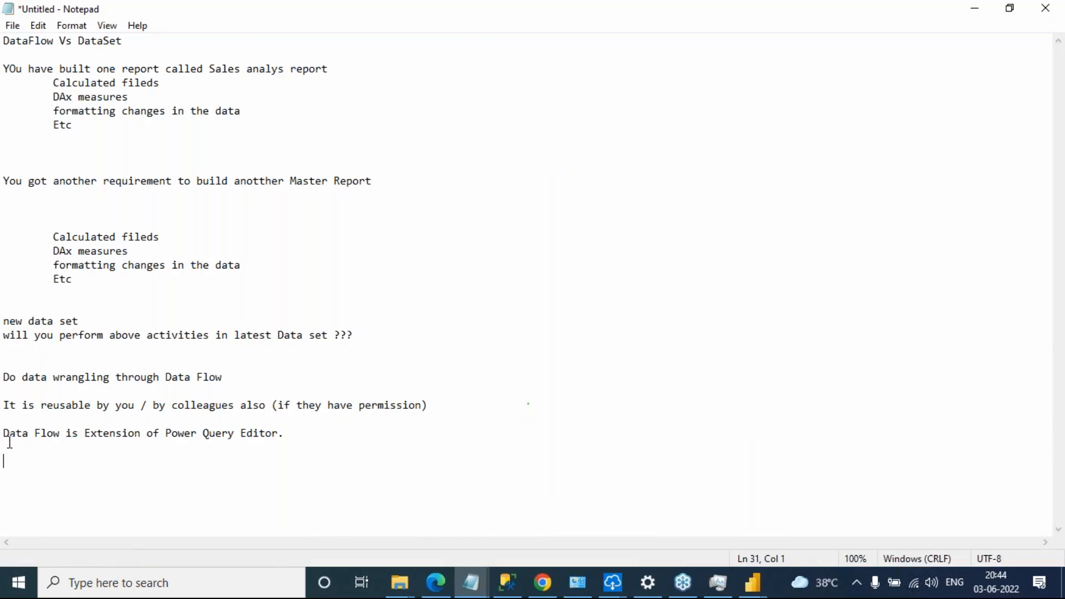
left_click_drag(88, 436, 279, 436)
left_click(285, 438)
double_click(127, 433)
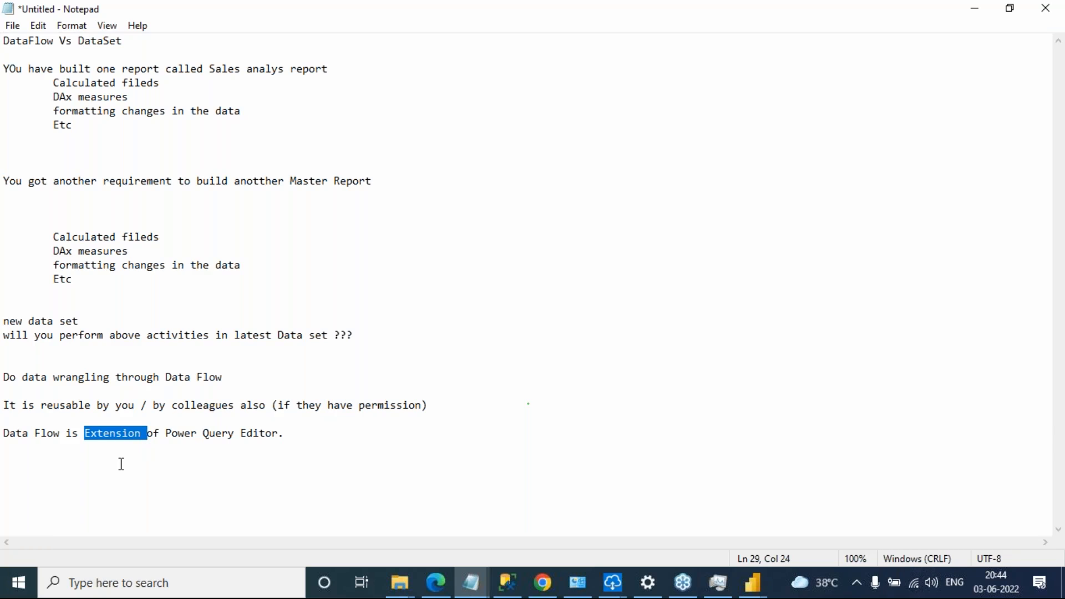
left_click(308, 428)
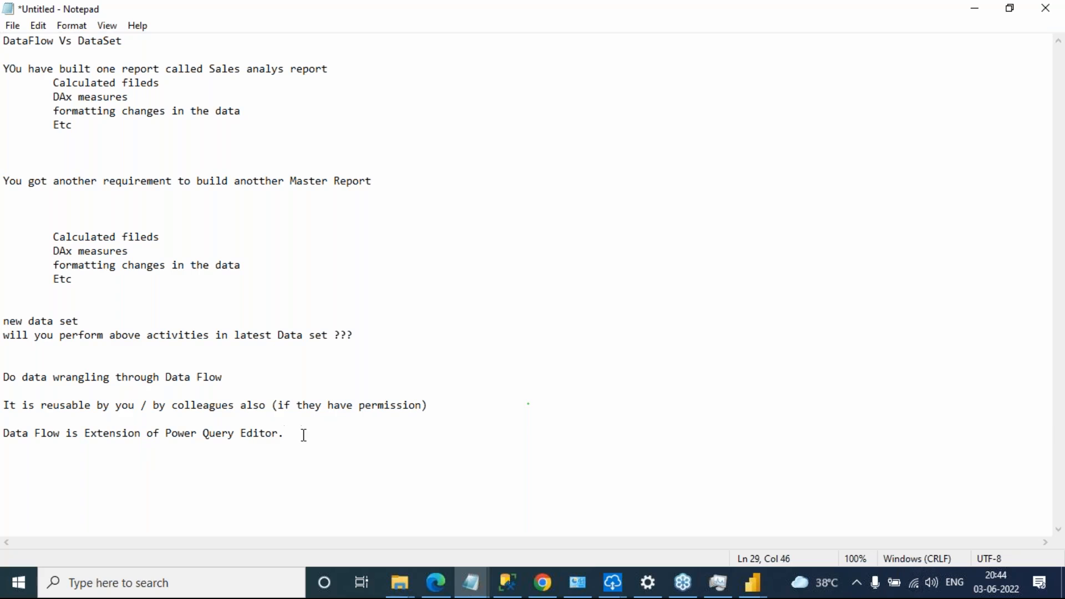
Below the Power Query Editor line, add the line "Dataflow has advance features."
key("Return")
key("Return")
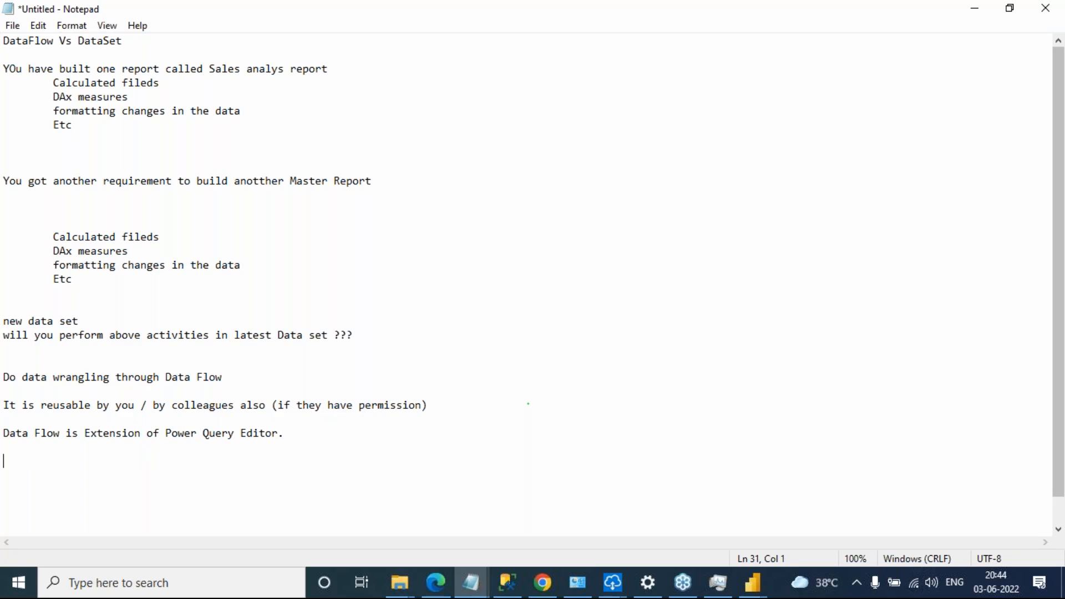
key("alt+Tab")
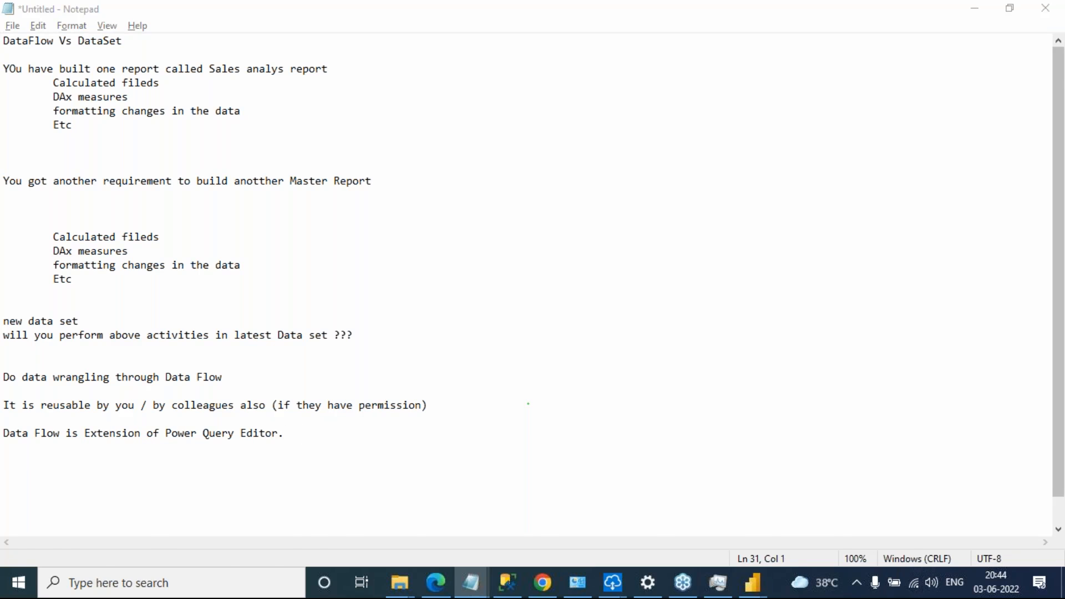
key("alt+Tab")
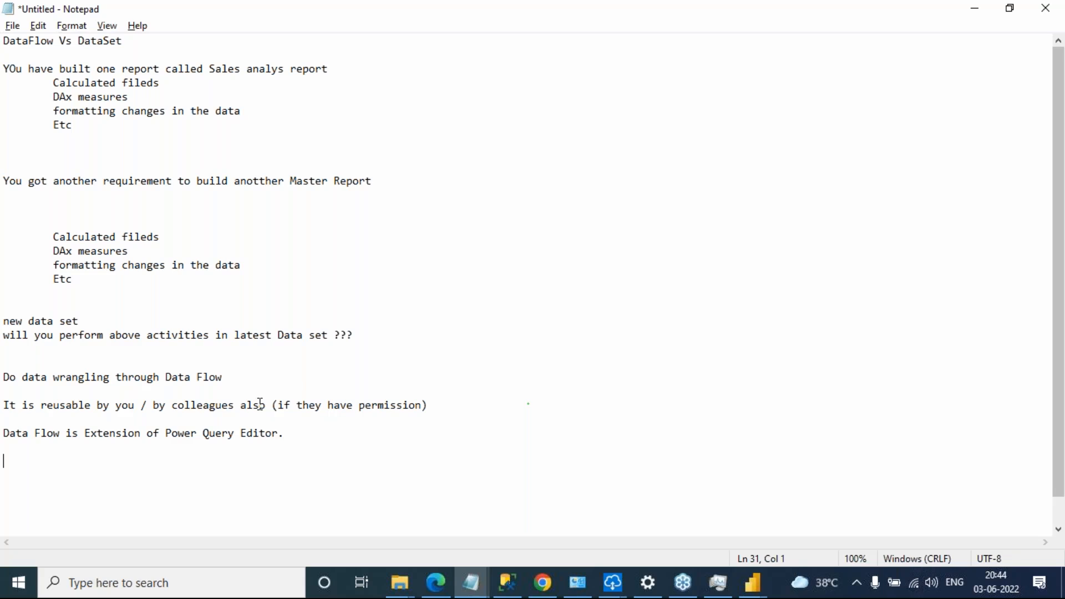
type("Dataflow advance")
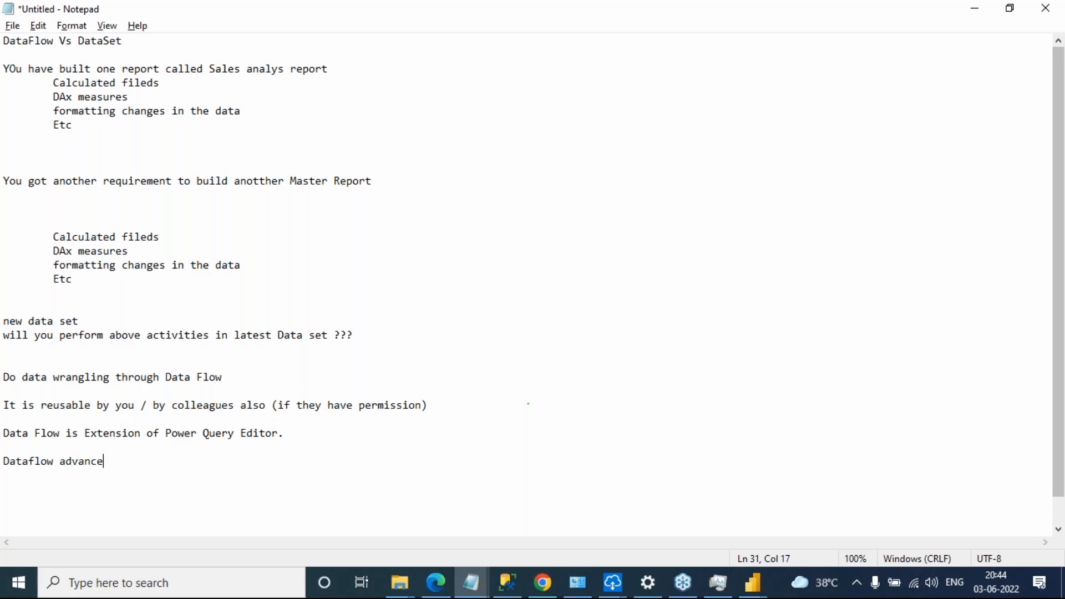
type(" fea")
key("BackSpace")
key("BackSpace")
key("BackSpace")
key("BackSpace")
key("BackSpace")
key("BackSpace")
key("BackSpace")
key("BackSpace")
key("BackSpace")
key("BackSpace")
key("BackSpace")
type("has advance features")
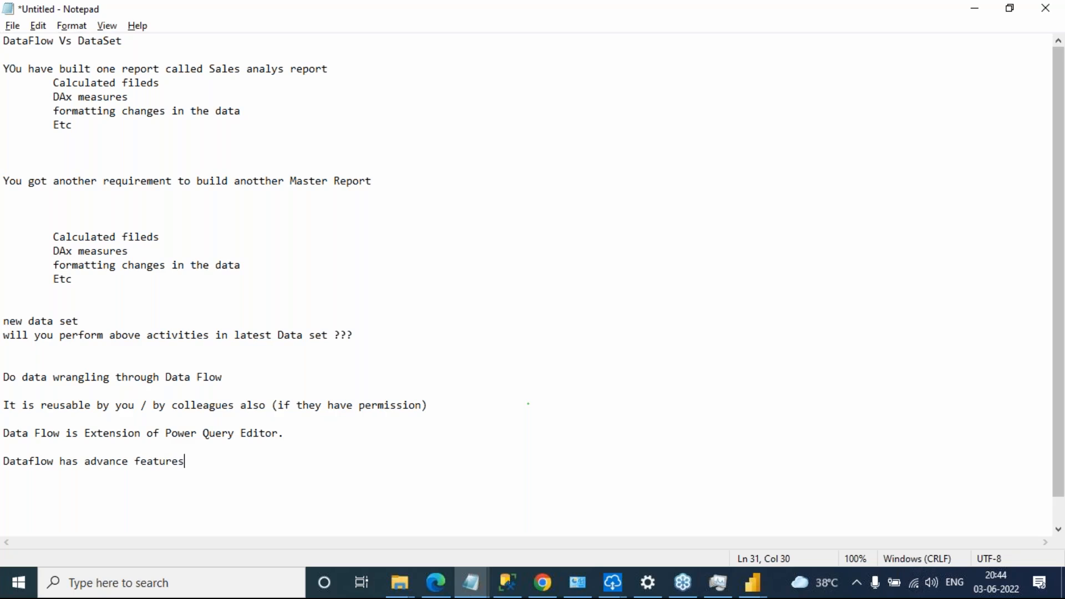
type(".")
After a blank line, add "DataFlow will configure power Bi Services....." below the advance features line, ending with a new line
key("Return")
key("Return")
type("DataLow")
key("BackSpace")
key("BackSpace")
key("BackSpace")
key("BackSpace")
key("BackSpace")
type("Flow will configure power Bi Services.....")
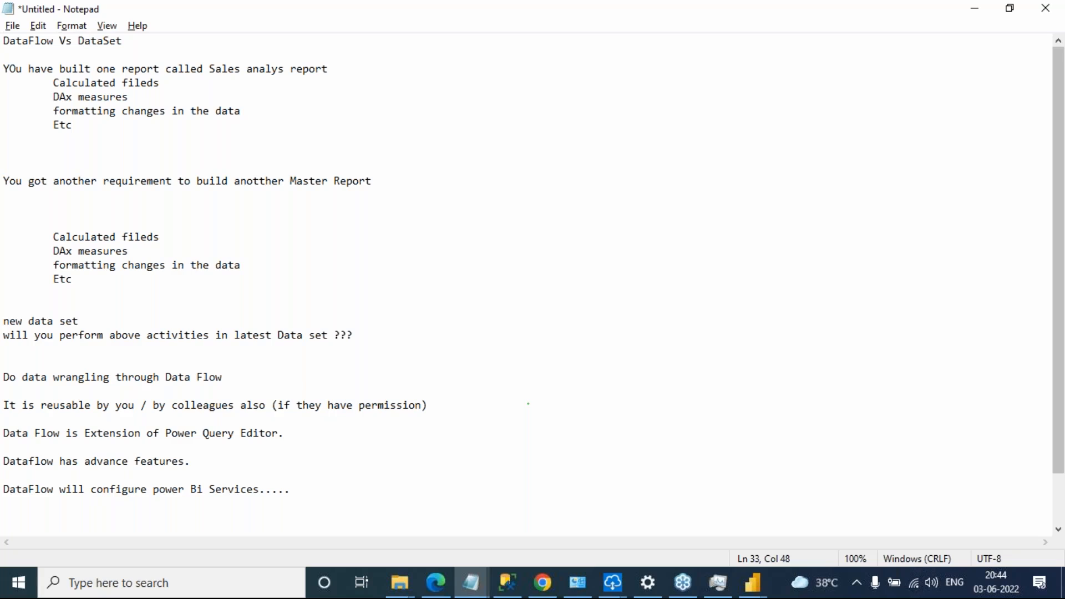
key("Return")
Review the notes on reusability by you and colleagues, the permission condition, and the Power Query Editor extension
scroll(443, 387, "down", 1)
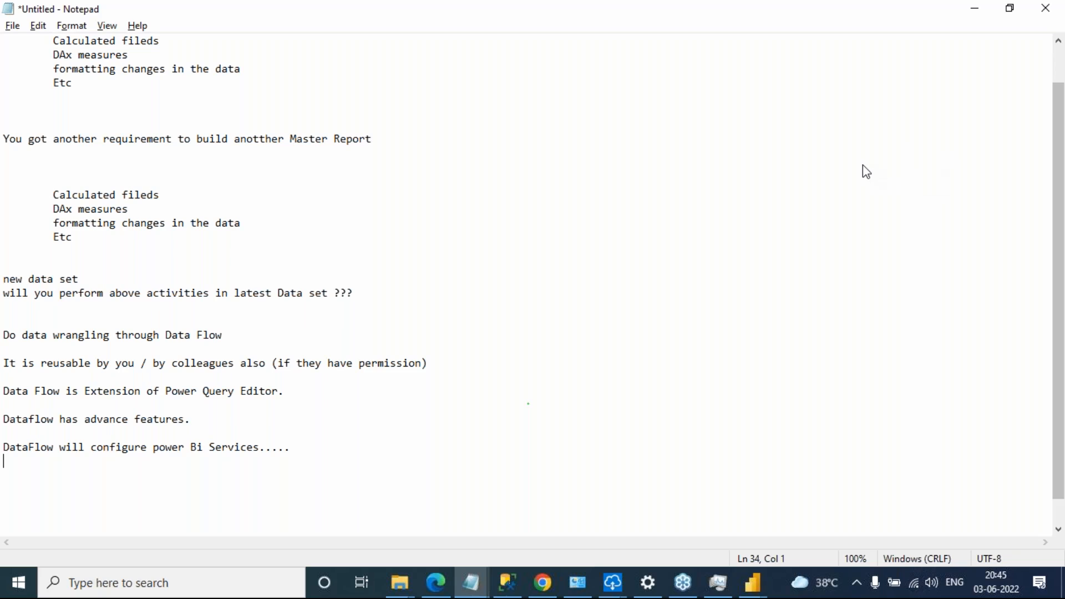
left_click(951, 183)
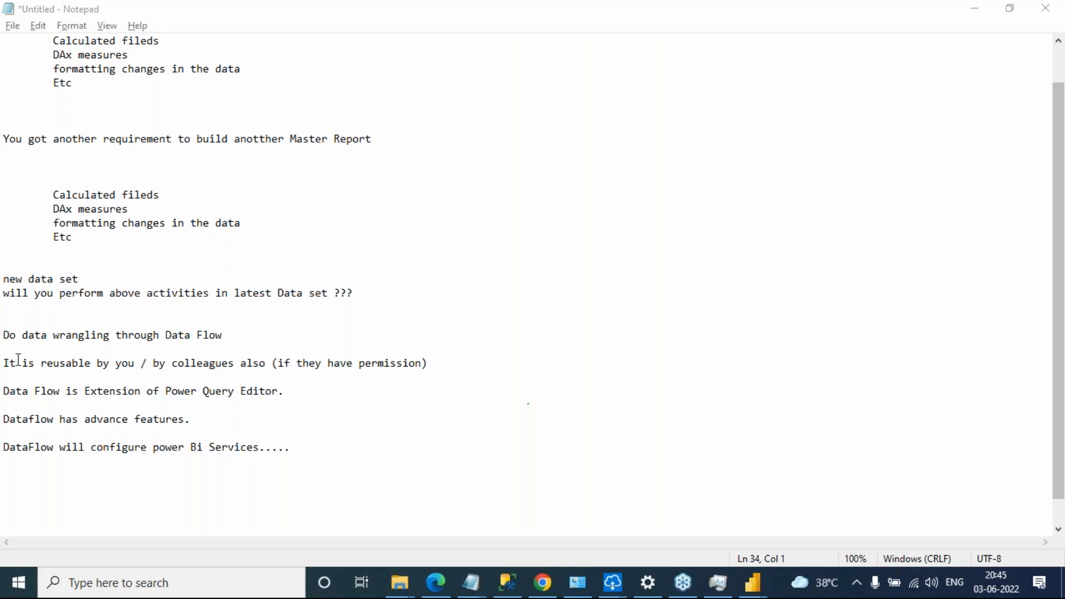
left_click(24, 320)
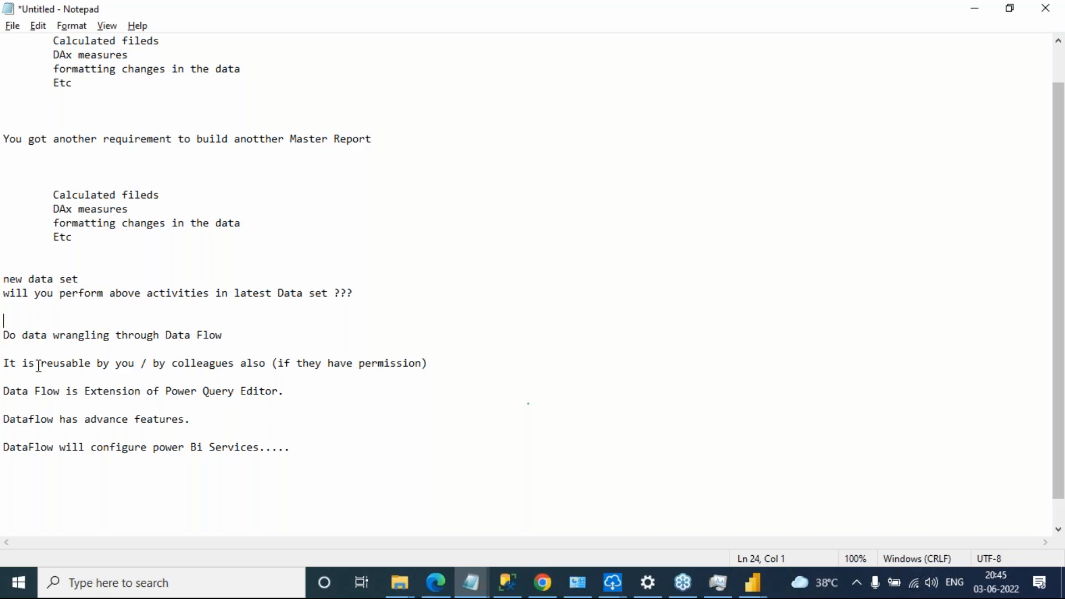
left_click_drag(22, 363, 150, 363)
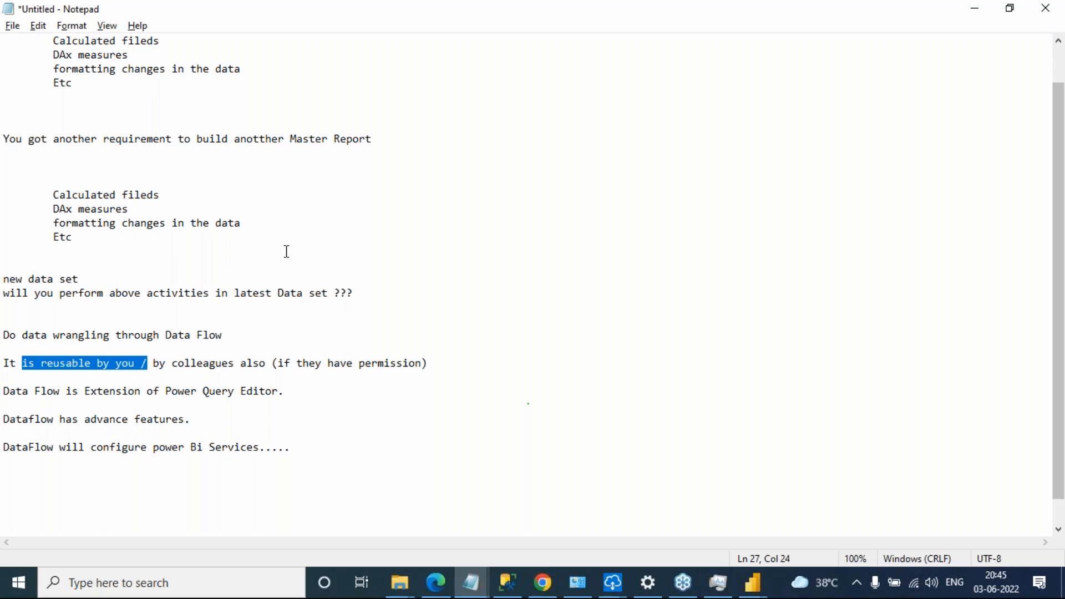
left_click_drag(179, 363, 242, 358)
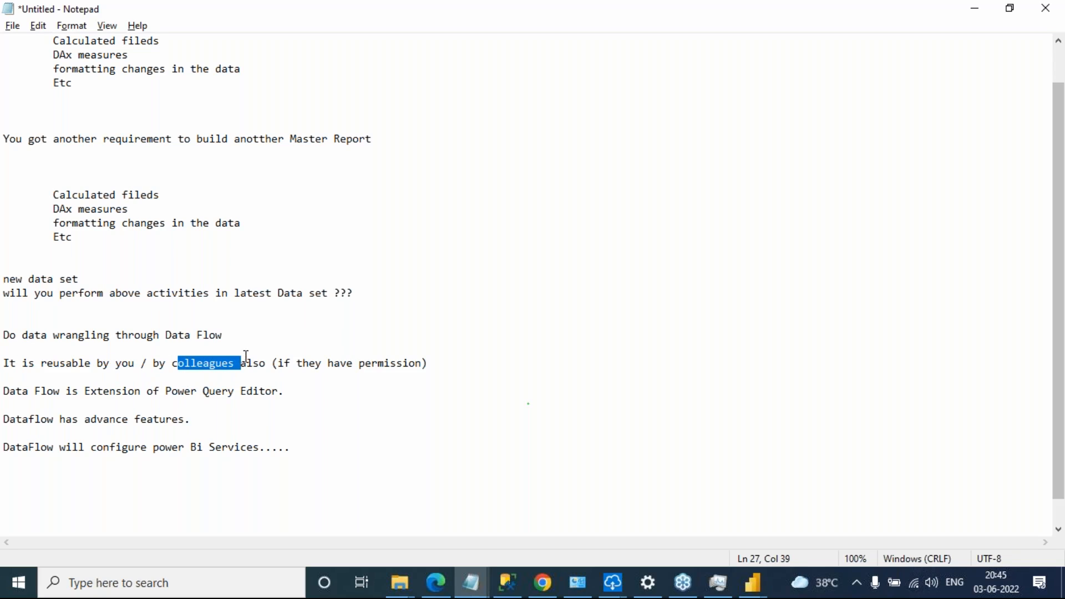
left_click_drag(437, 364, 290, 372)
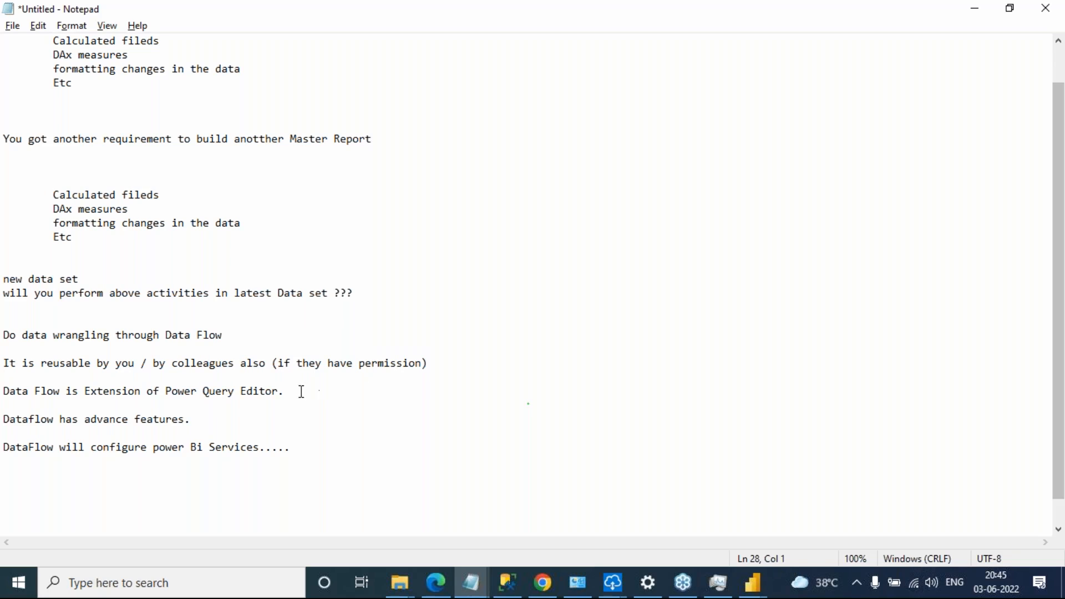
left_click_drag(299, 393, 37, 382)
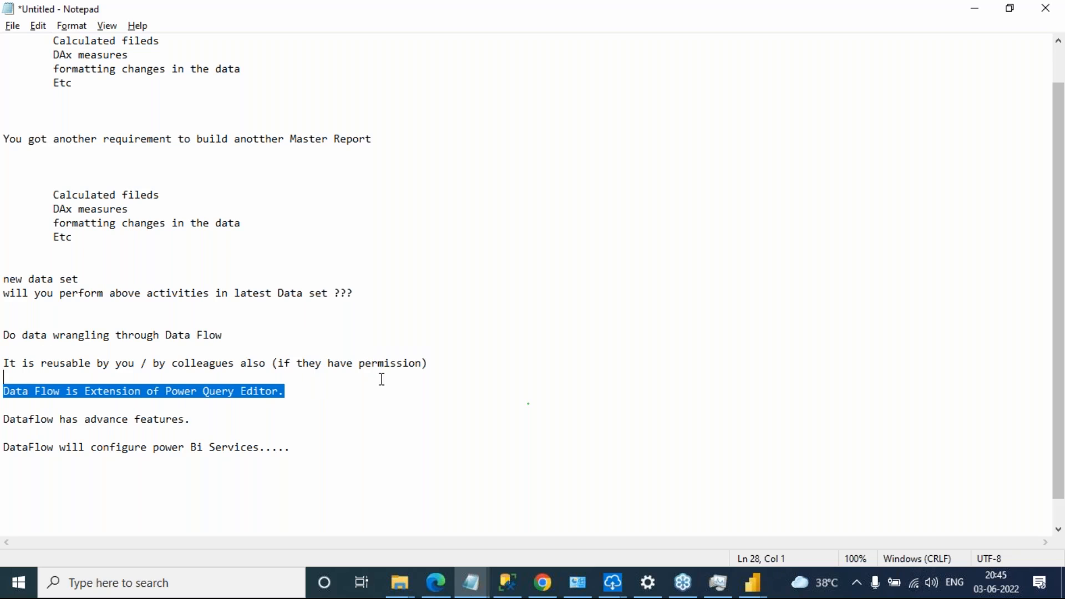
Compare the Orders query in Power Query Editor with the notes on Dataflow as an extension with advance features
key("alt+Tab")
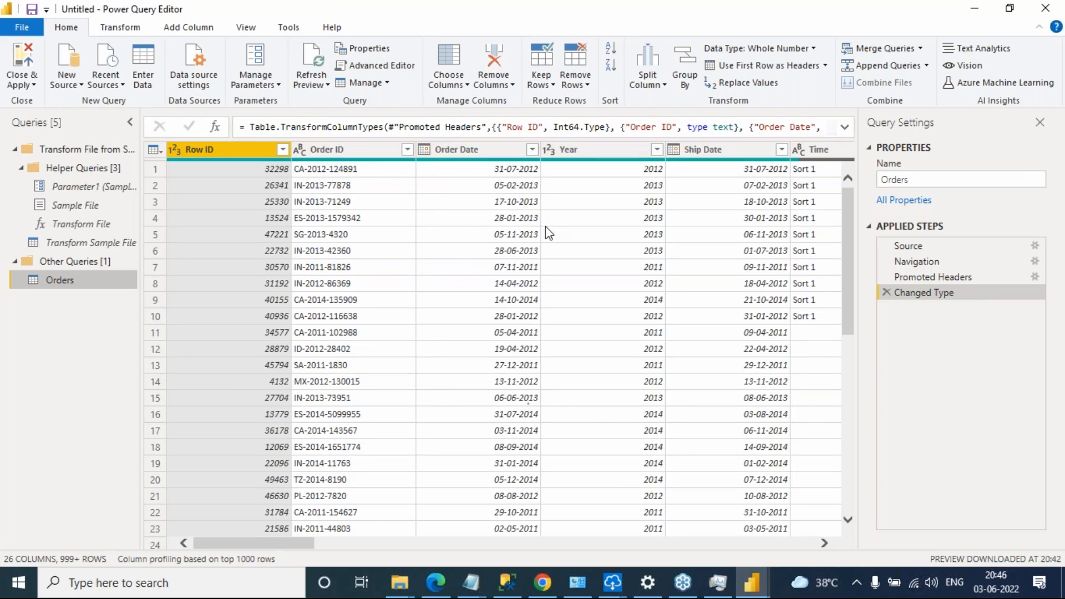
key("alt+Tab")
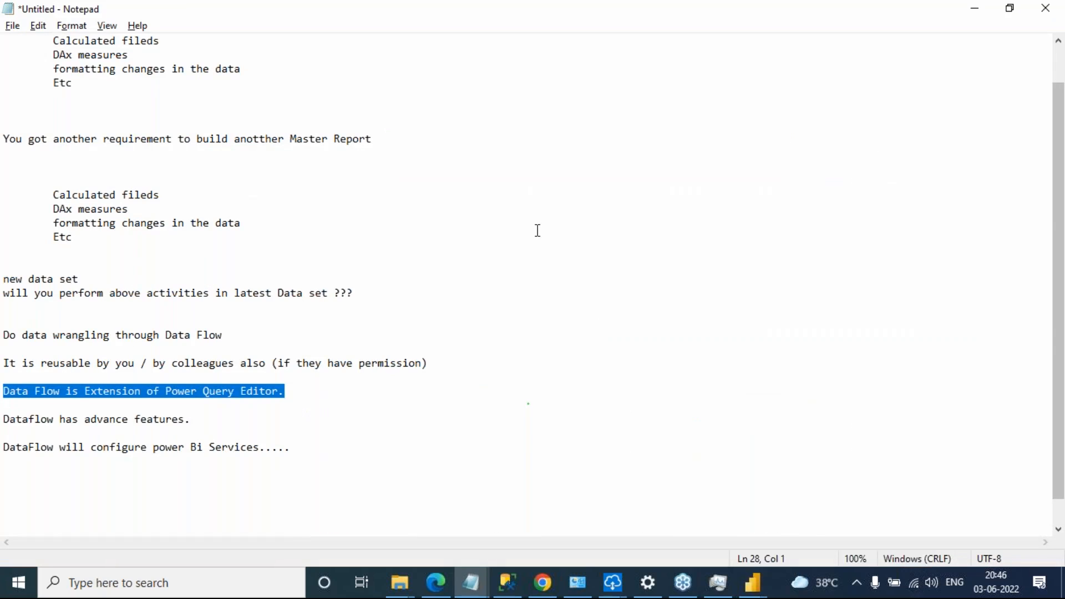
left_click_drag(55, 419, 7, 419)
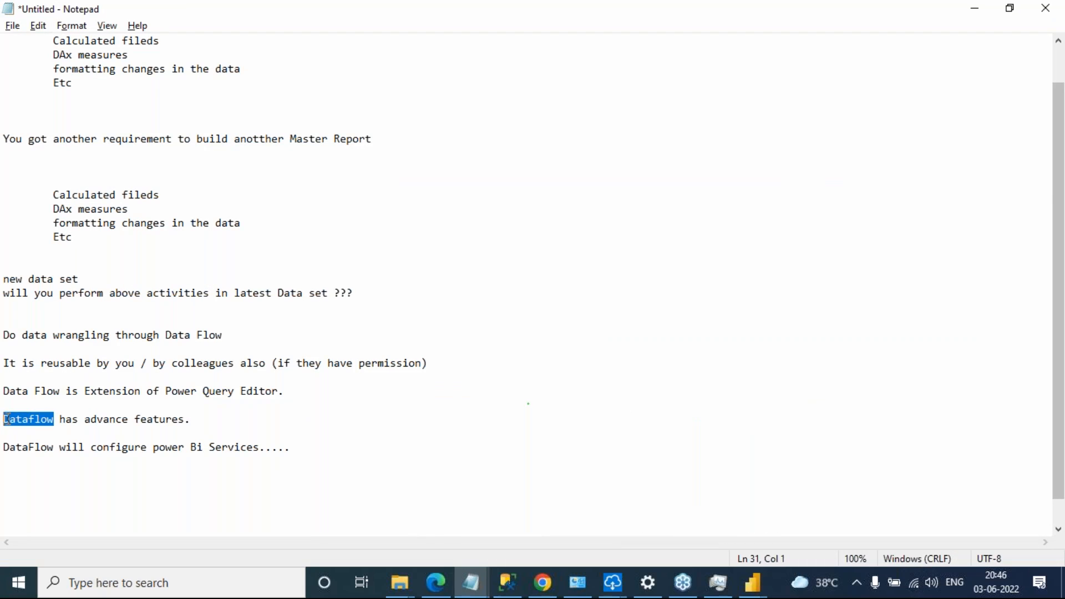
left_click(115, 394)
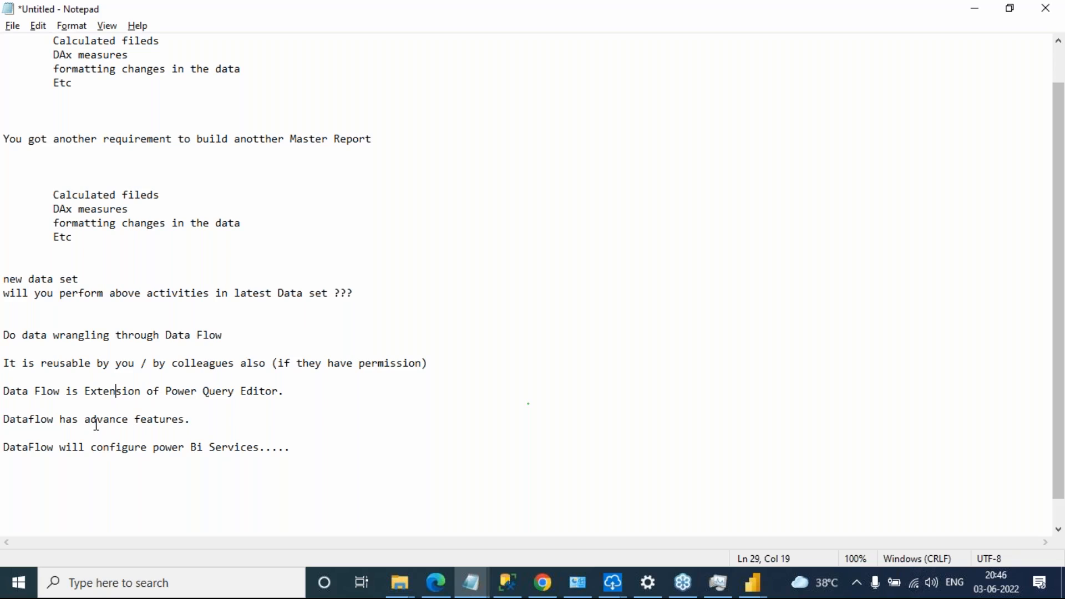
left_click_drag(89, 395, 118, 392)
key("alt+Tab")
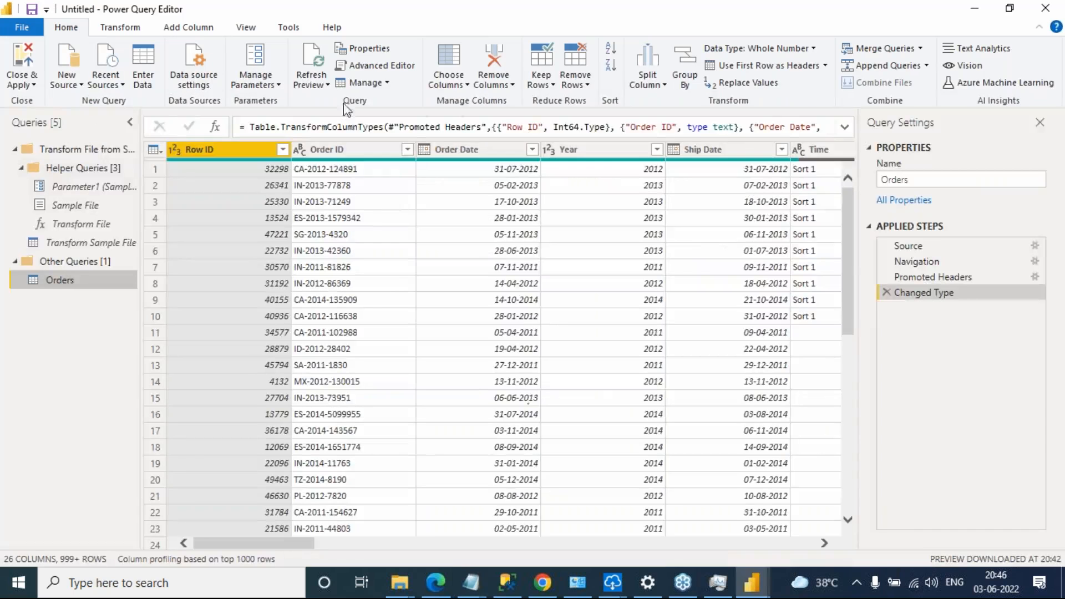
Compare the Power Query Editor with the Dataflow notes and review the mention of power Bi Services
key("alt+Tab")
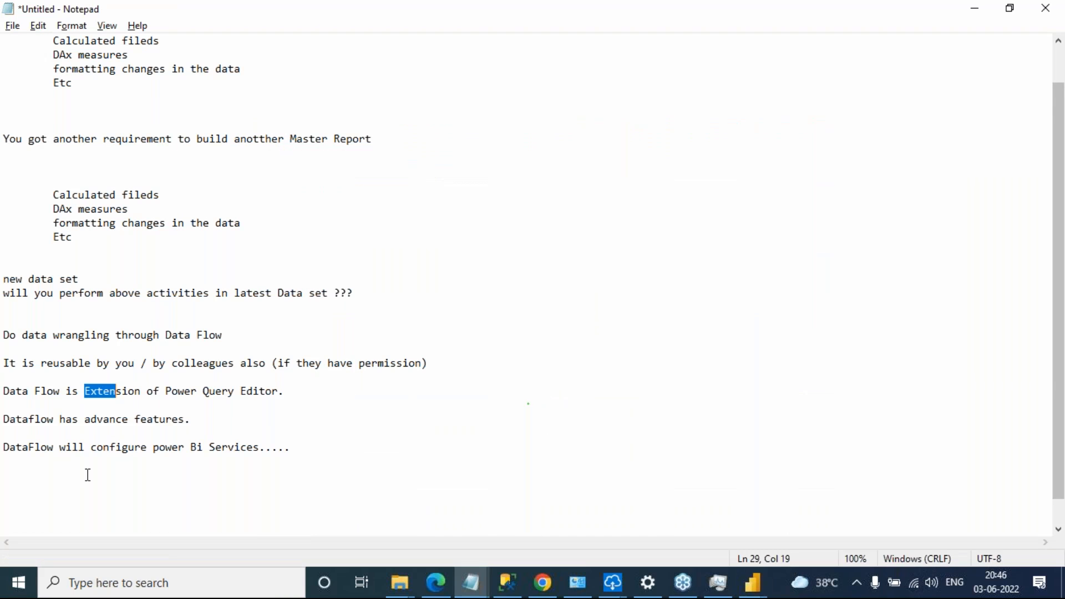
key("alt+Tab")
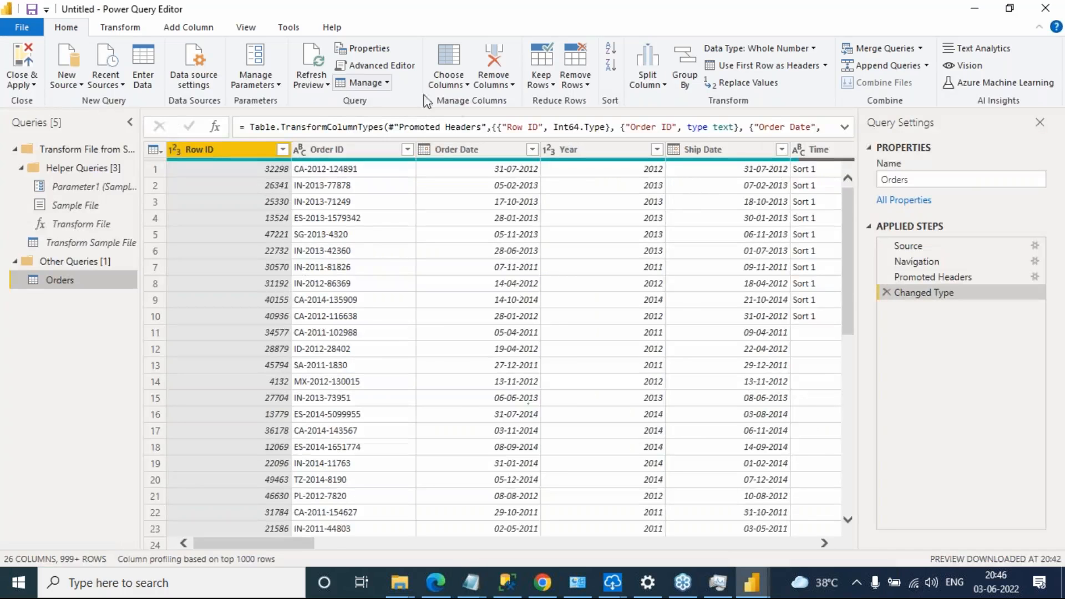
key("alt+Tab")
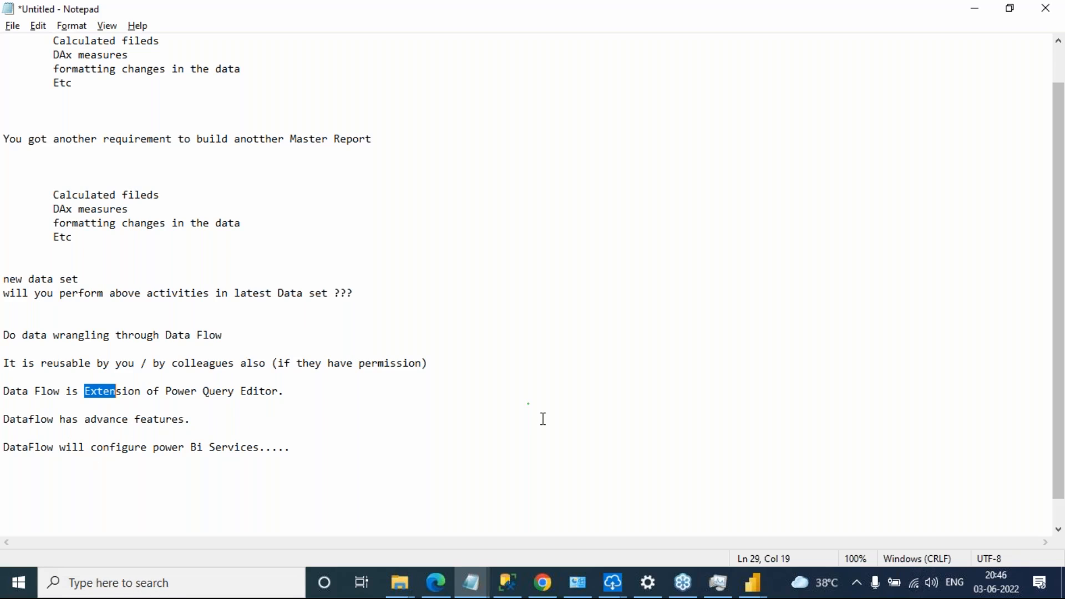
mouse_move(154, 447)
left_mouse_down()
mouse_move(270, 447)
mouse_move(157, 453)
left_mouse_up()
left_click(270, 447)
left_click(255, 448)
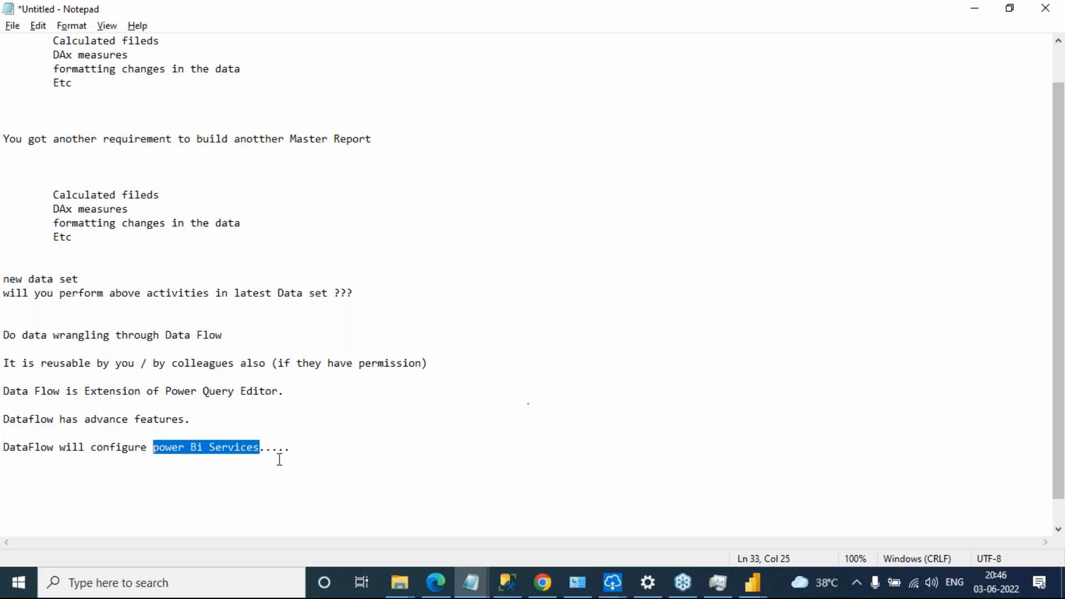
left_click(291, 448)
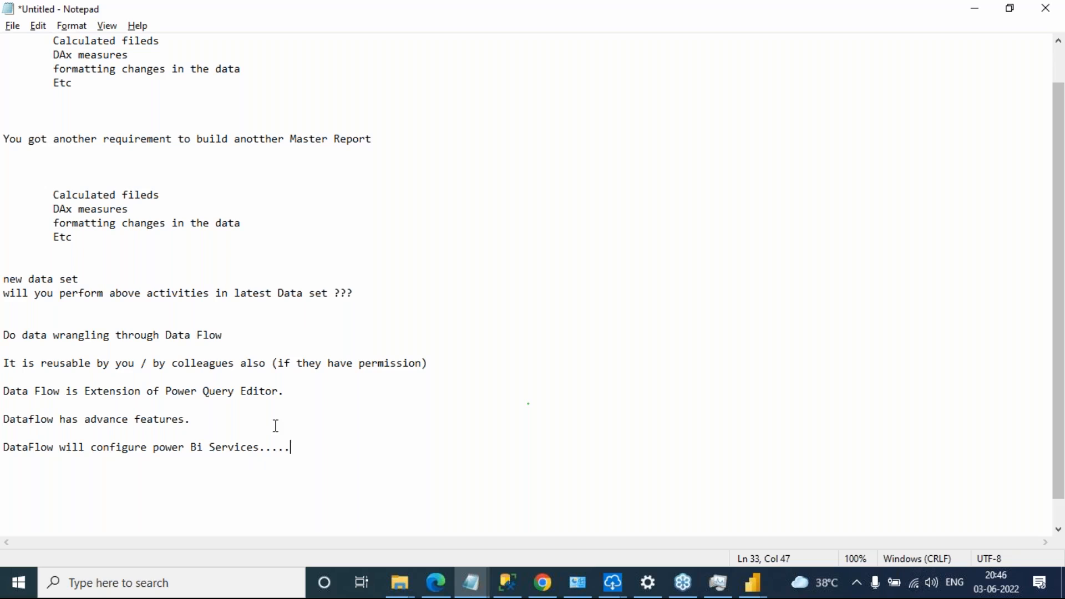
Shrink the notes window and, after a blank line at the end, add "Is power Bi Service Cloud based set up OR on premises ???"
double_click(118, 7)
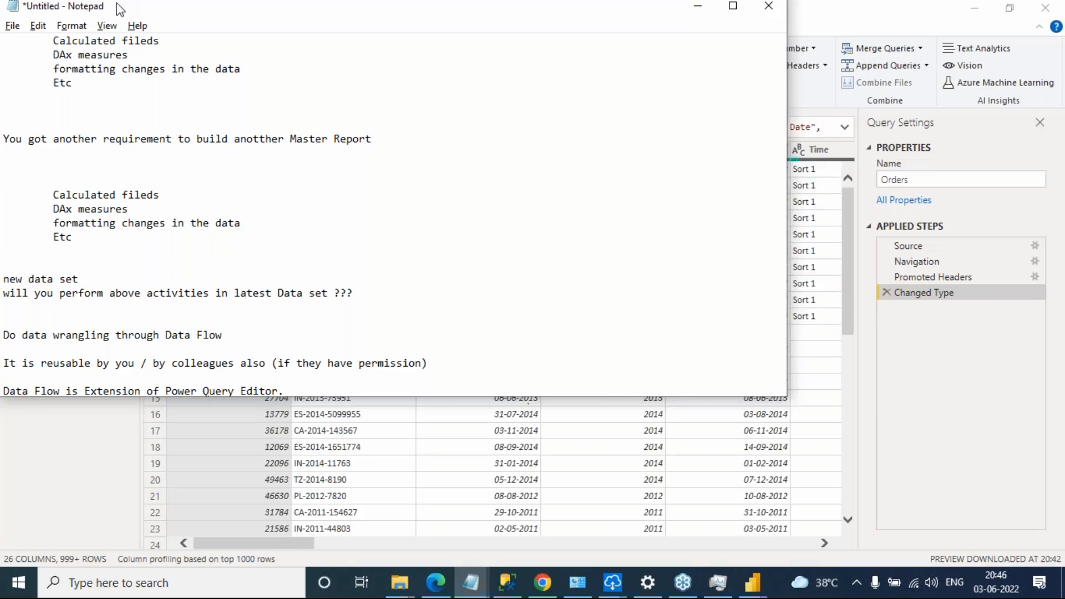
scroll(157, 195, "down", 5)
key("Return")
key("Return")
type("Is power Bi Service Cloud based ")
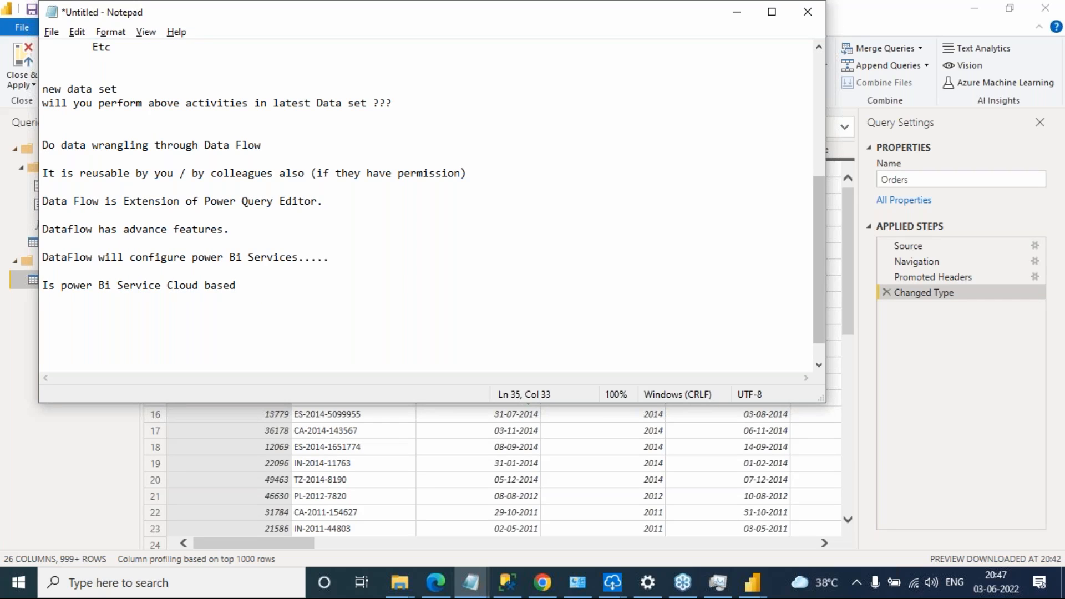
type("set up OR on premises ???")
key("Return")
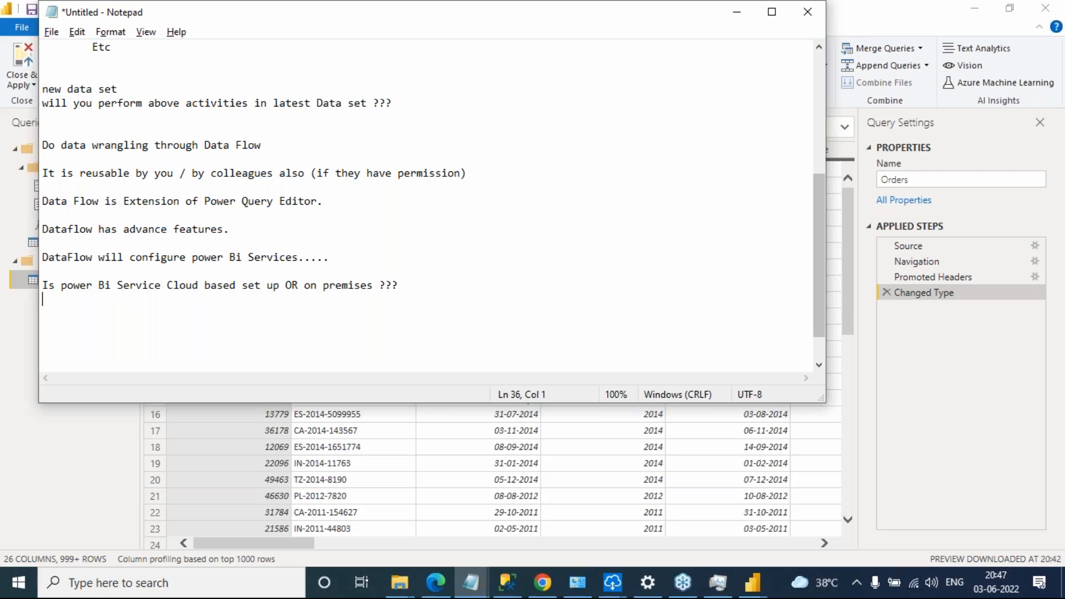
Below the cloud or on-premises question, add the answer "Cloud Set up" followed by blank lines
scroll(332, 166, "up", 3)
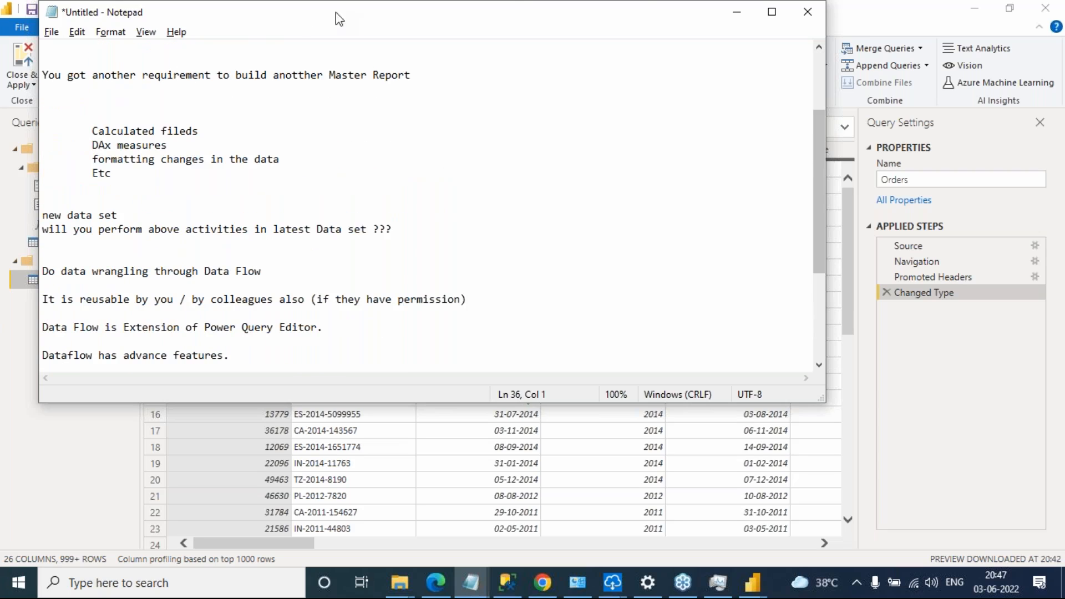
left_click(1062, 150)
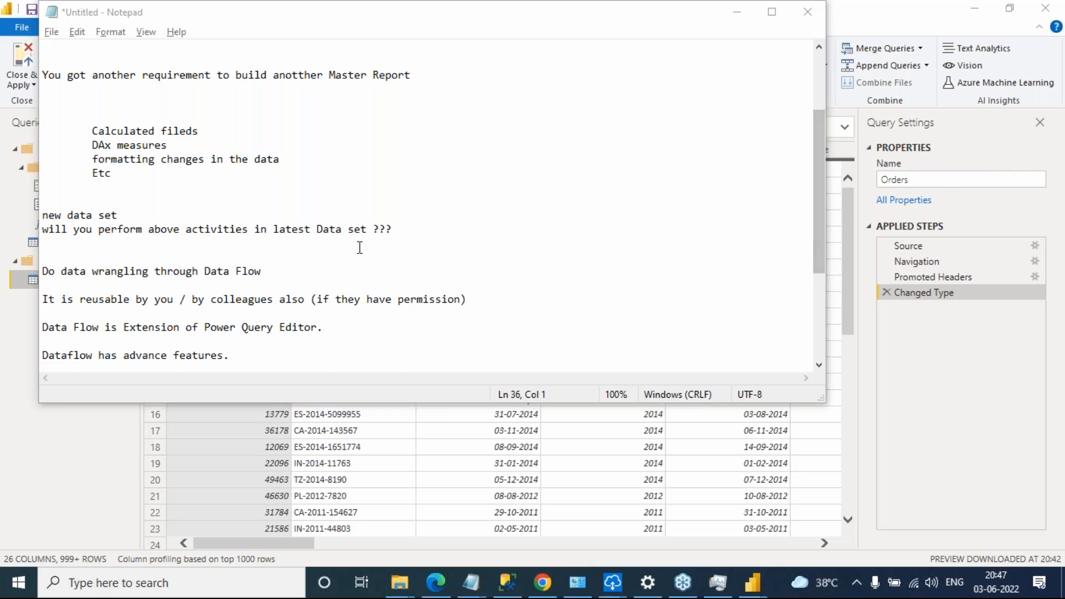
scroll(374, 247, "down", 3)
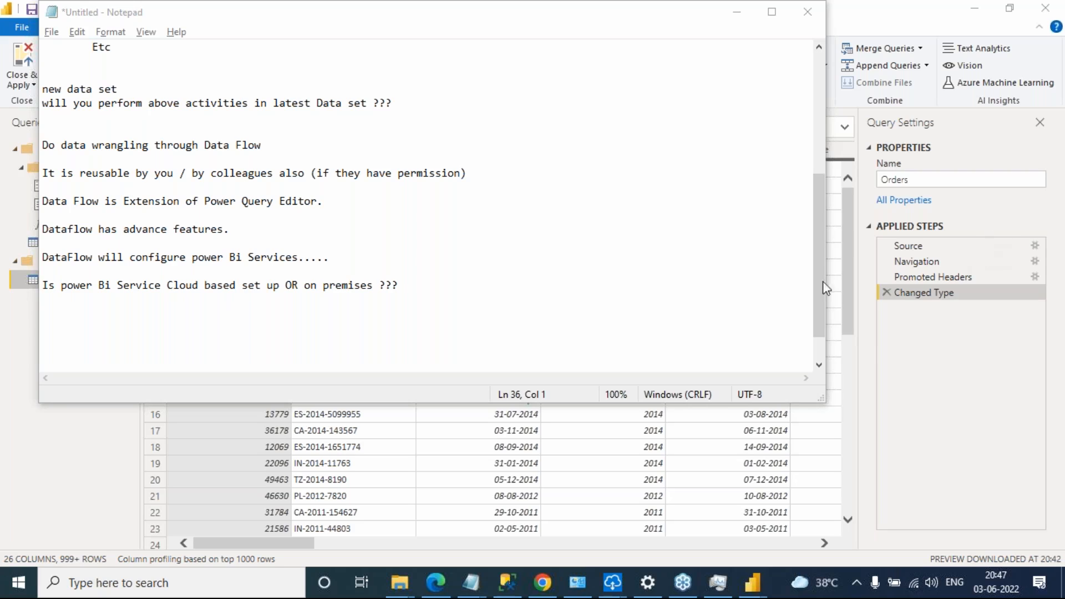
left_click(416, 285)
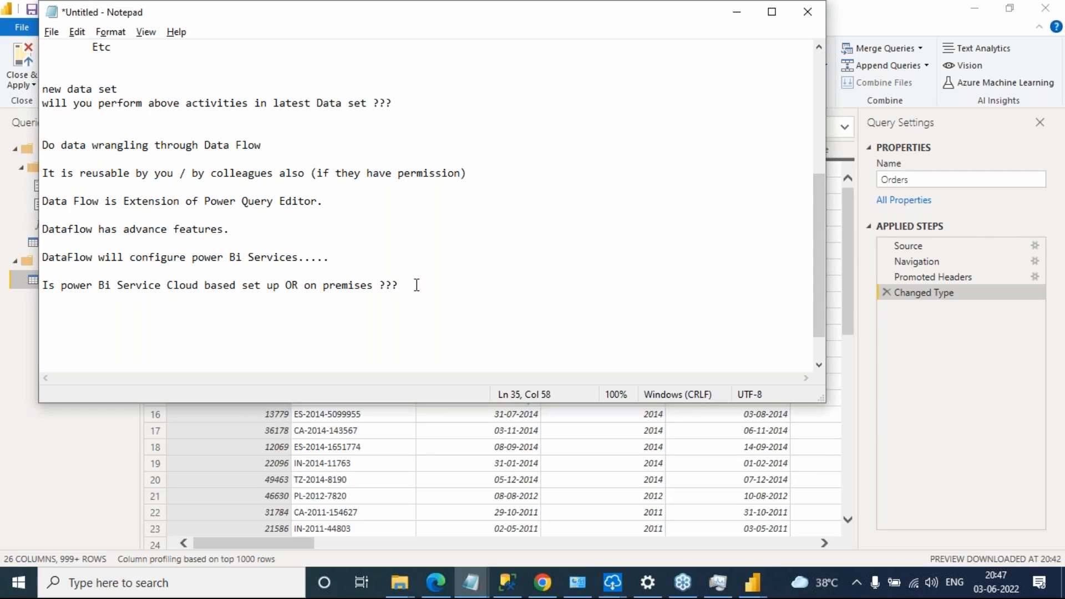
key("Return")
key("Return")
type("Cloud Set u")
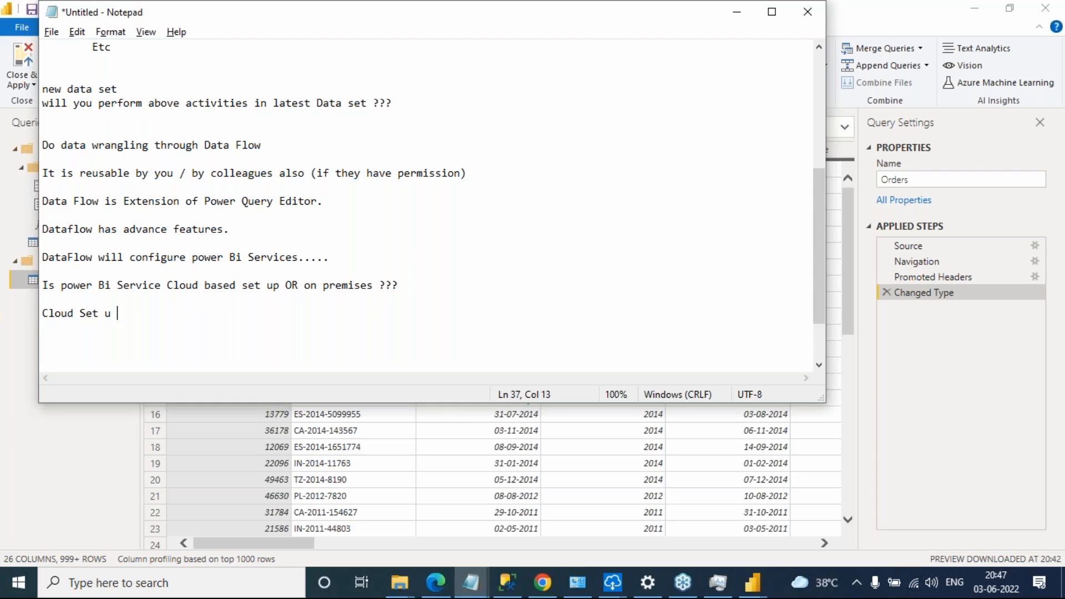
type("p")
key("Return")
key("Return")
key("Return")
Below the Cloud Set up answer, add the line "On - Premi ( Report server)"
type("On")
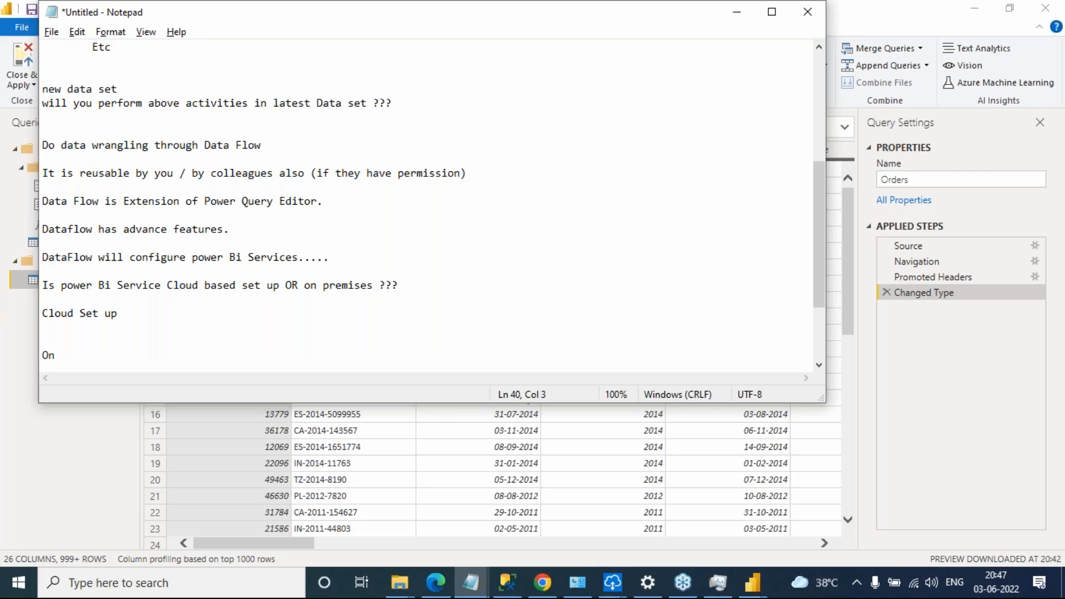
type(" - Premi ( Report server)")
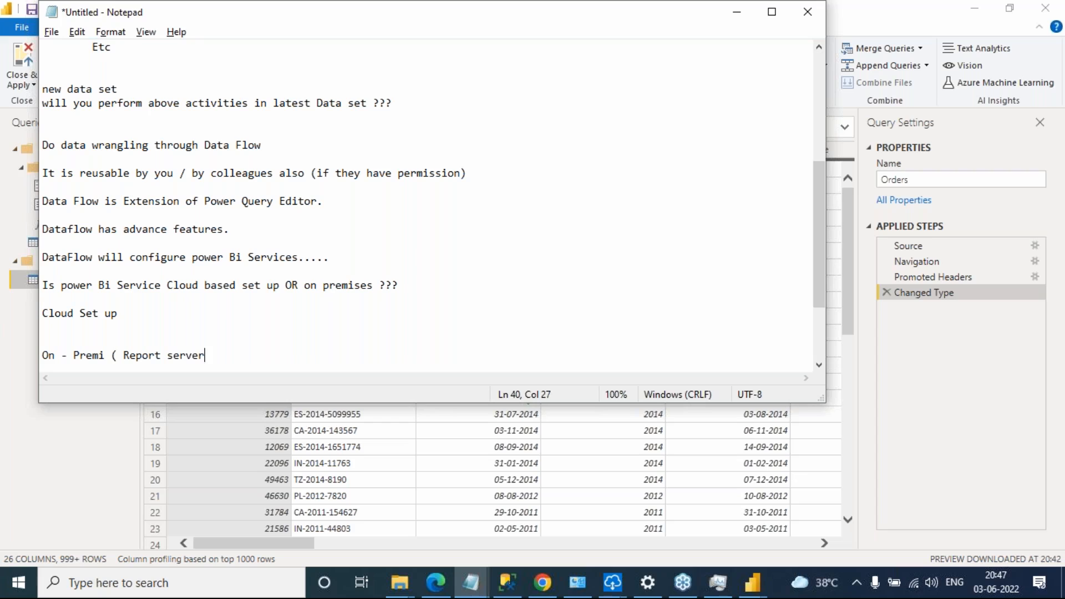
key("Return")
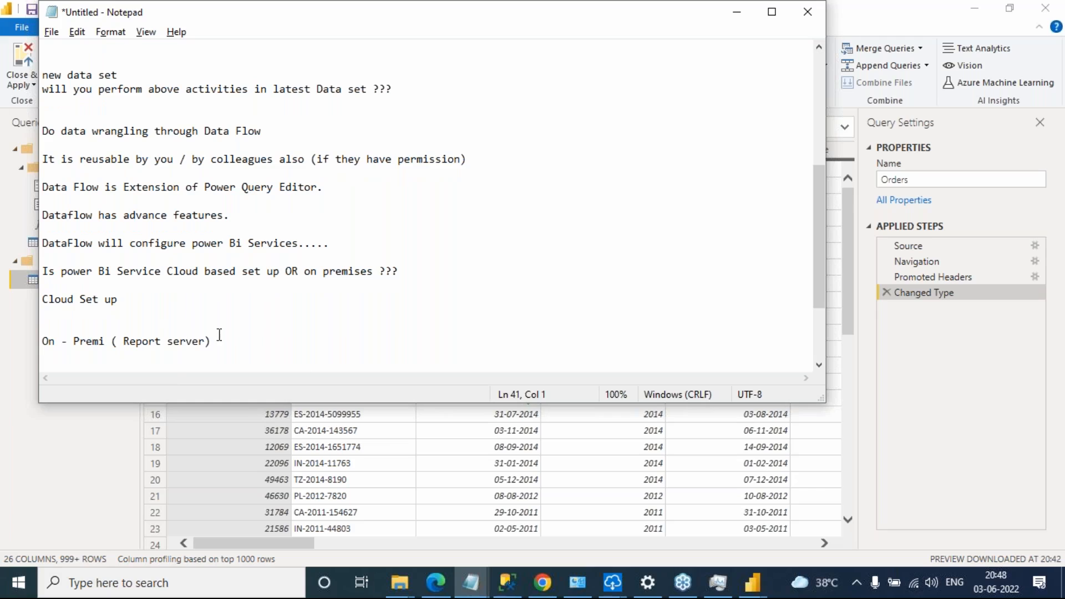
Remove the "On - Premi ( Report server)" line, keeping blank lines below the Cloud Set up answer
left_click_drag(172, 333, 251, 337)
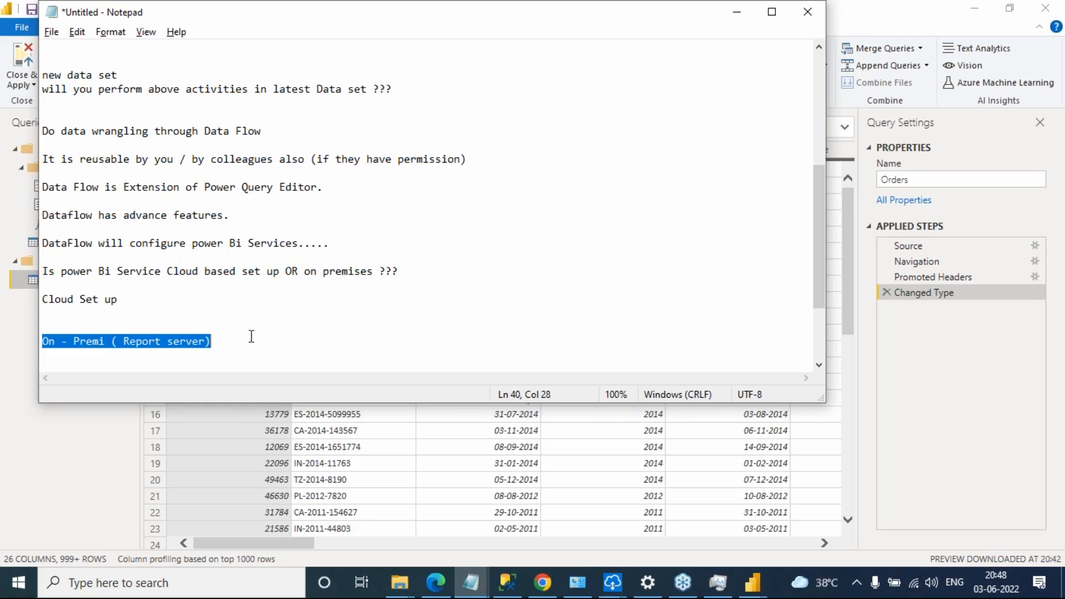
key("BackSpace")
key("BackSpace")
key("BackSpace")
key("Return")
key("Return")
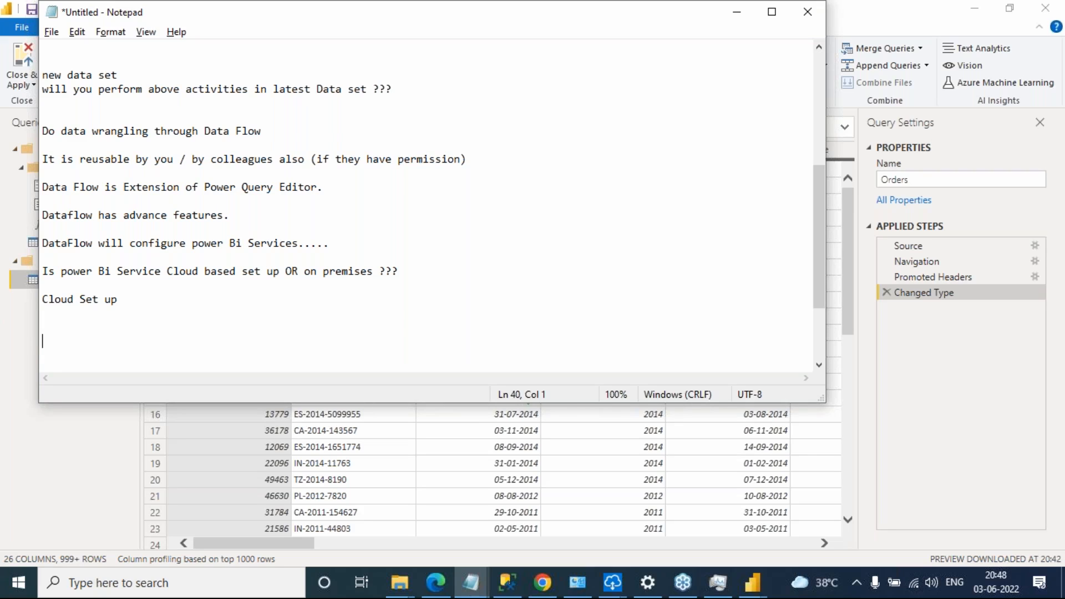
A few blank lines below Cloud Set up, add the line "Your Data is locally stored (sql DB)"
left_click_drag(63, 273, 149, 272)
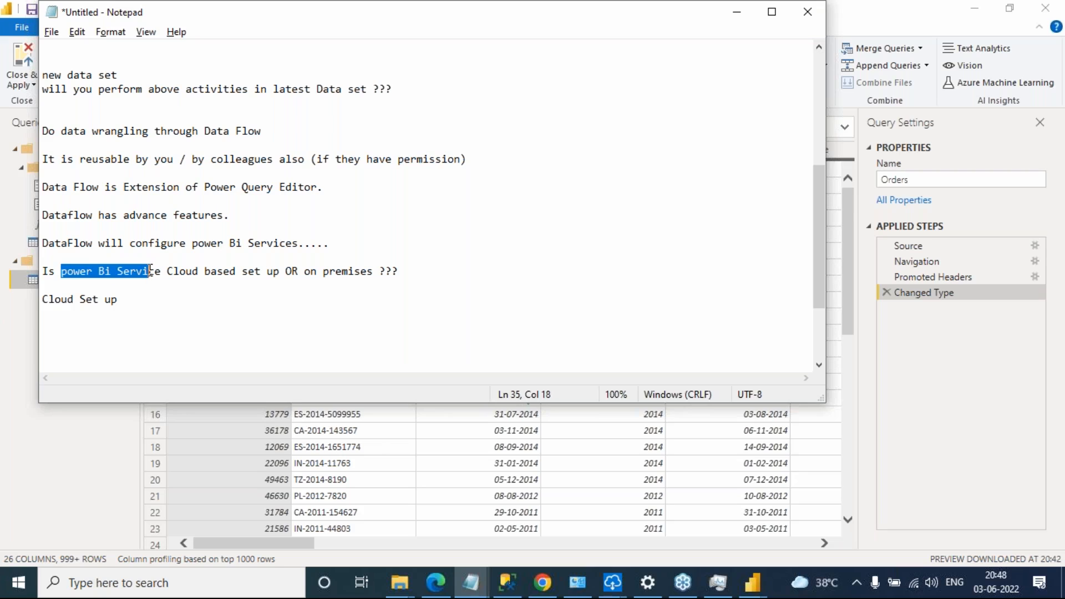
left_click(92, 279)
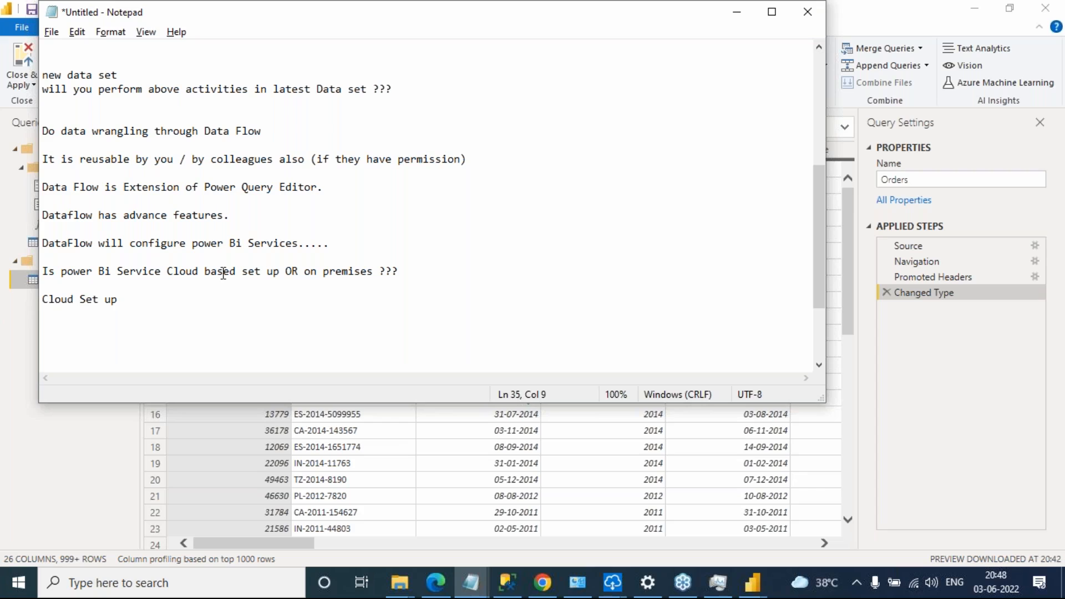
left_click(176, 302)
key("Return")
key("Return")
key("Return")
key("Return")
type("You")
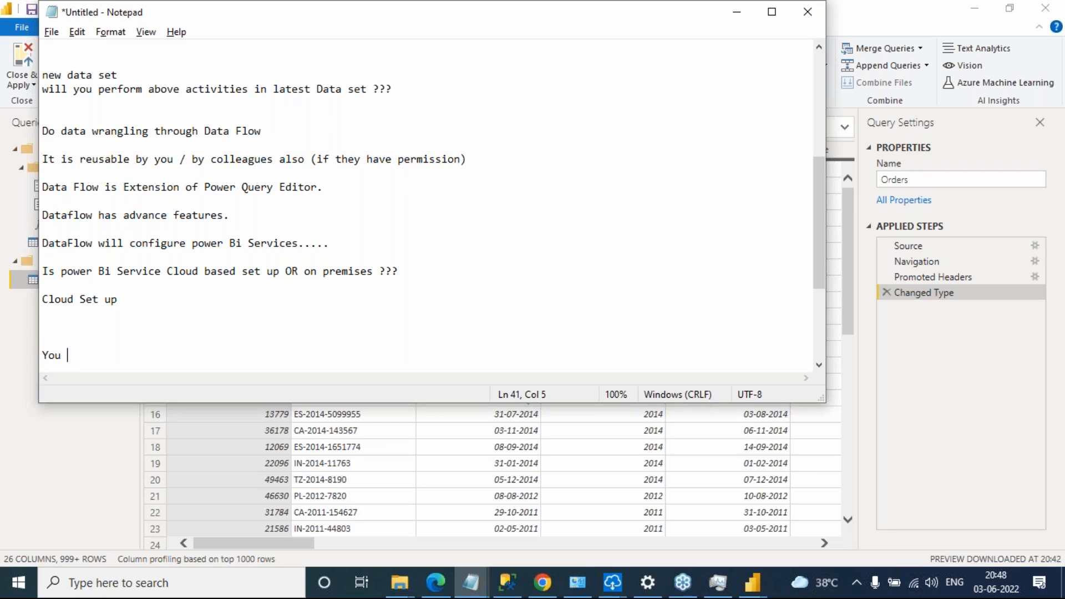
type("r Data is locally sto")
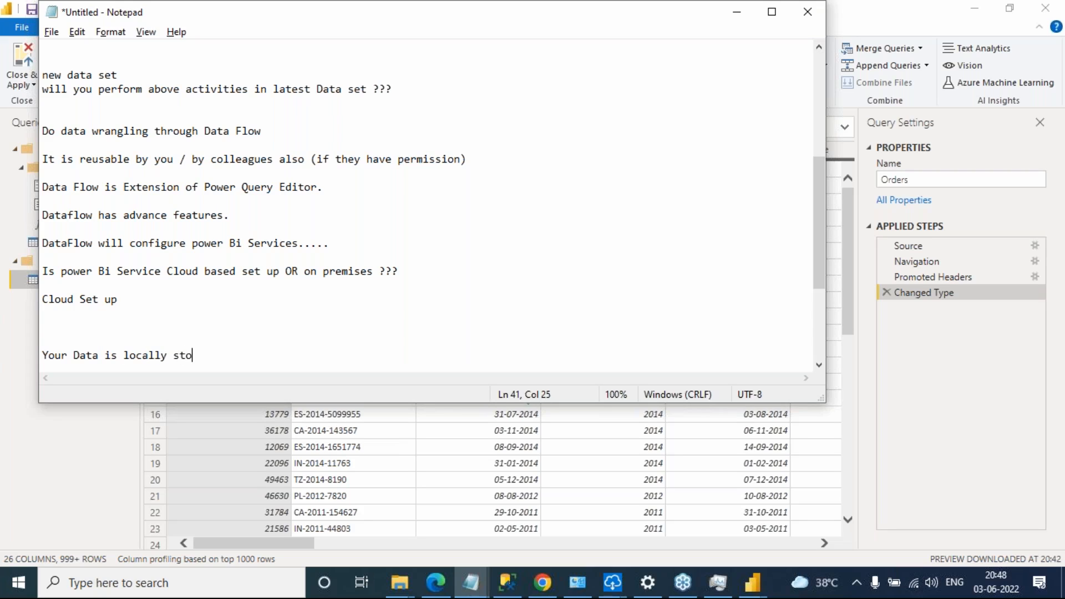
type("red (sql DB)")
Make the notes window taller and insert "Gateway" between the Cloud Set up line and the locally stored data line
left_click(79, 318)
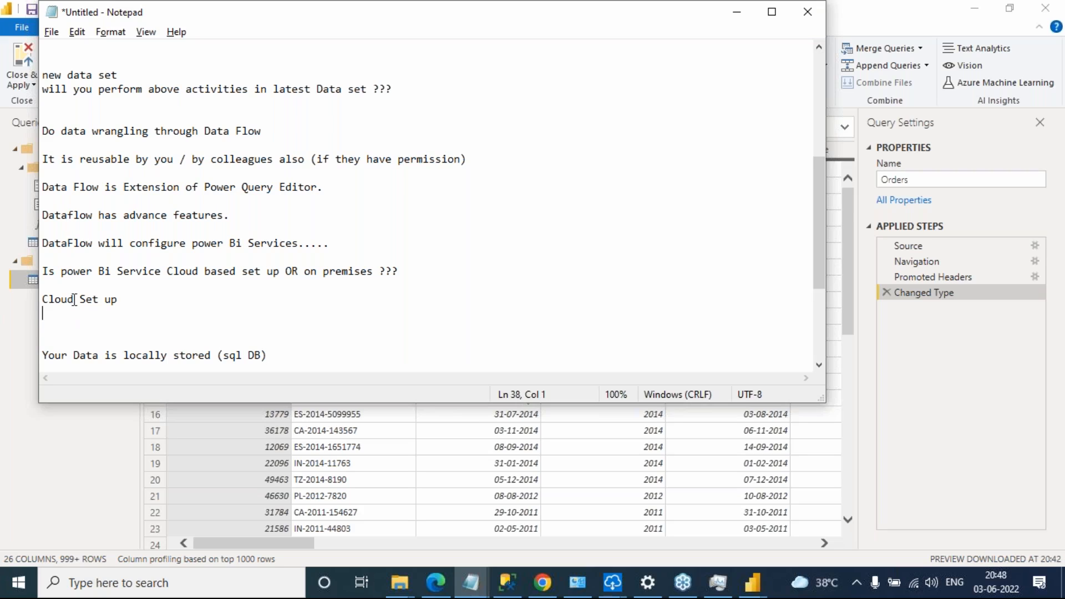
key("Return")
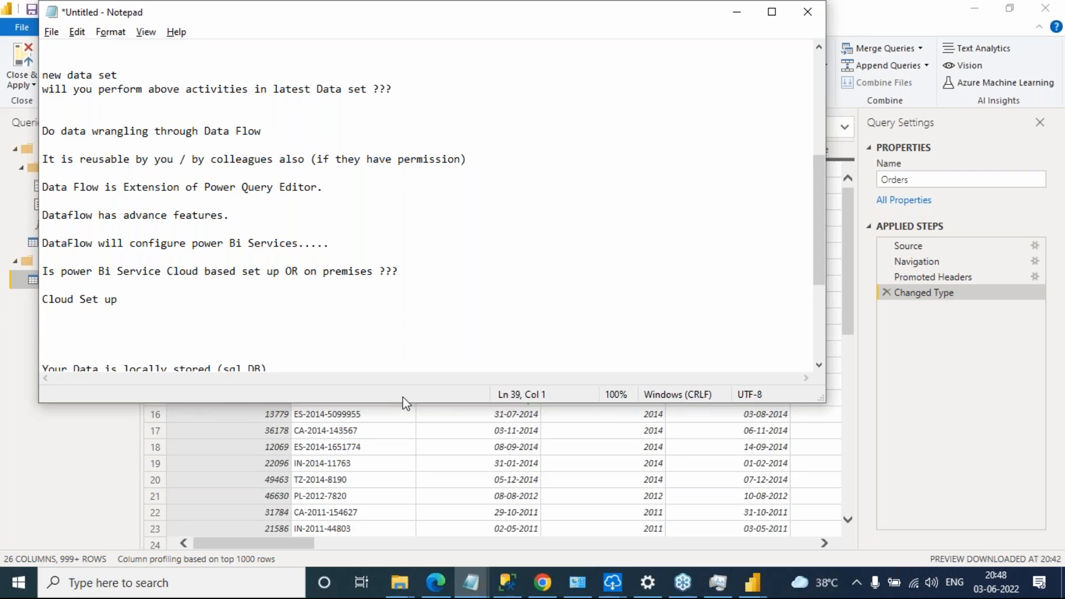
left_click_drag(412, 402, 372, 518)
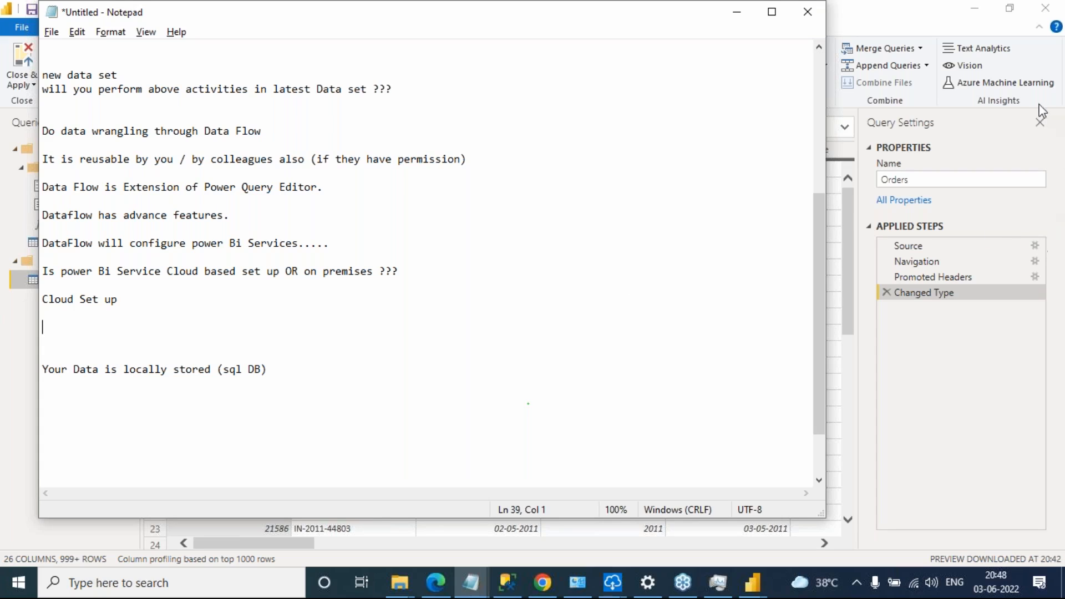
left_click(1046, 72)
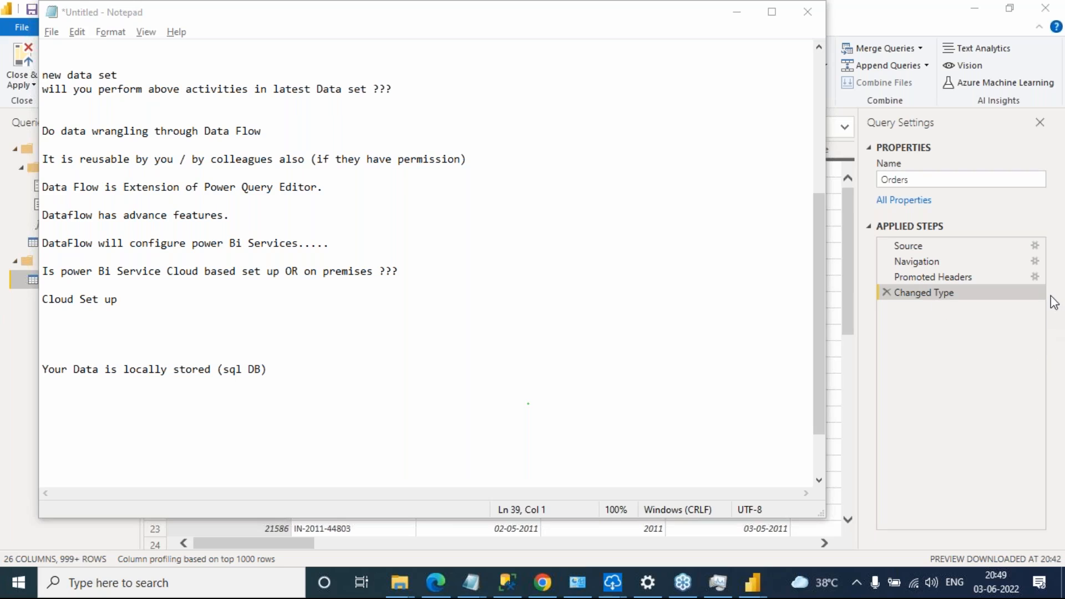
left_click(153, 326)
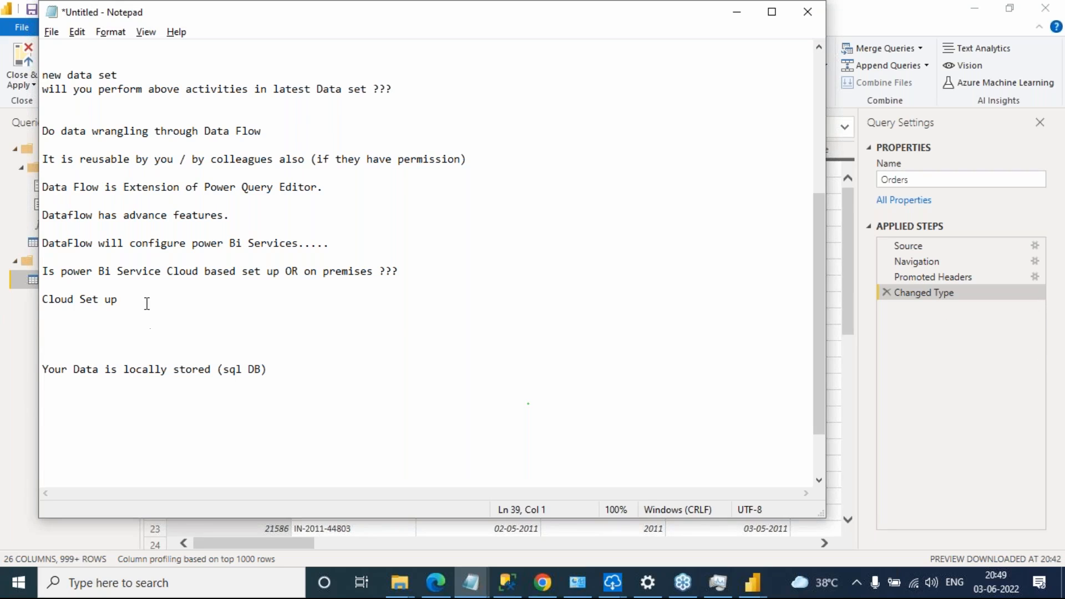
type("Gateway")
Switch to the Power BI service in Chrome and create a workspace named "Dataflow example"
left_click(544, 583)
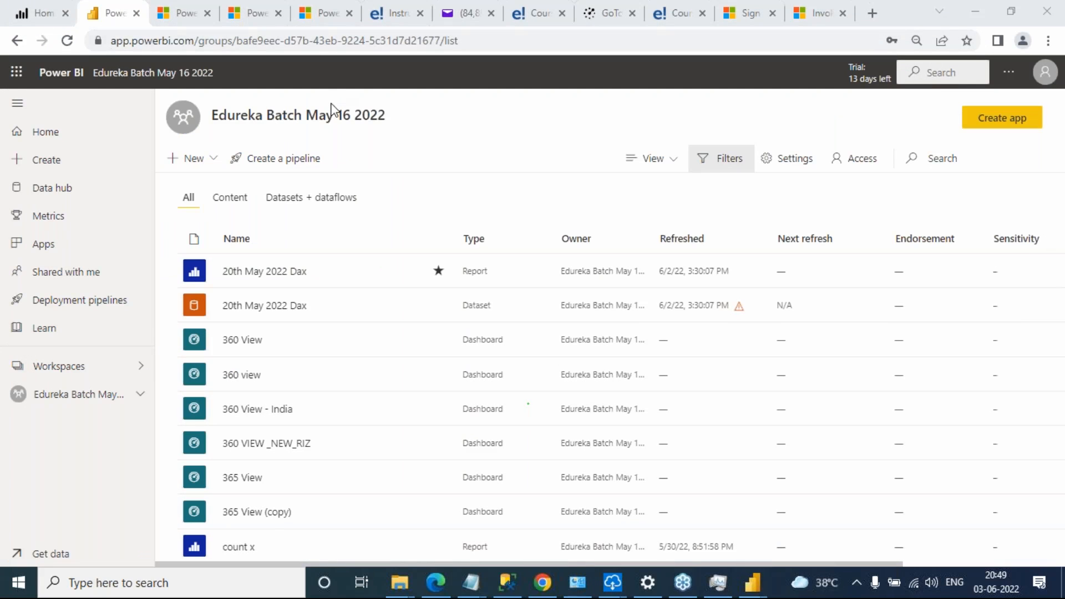
left_click(134, 374)
left_click(134, 374)
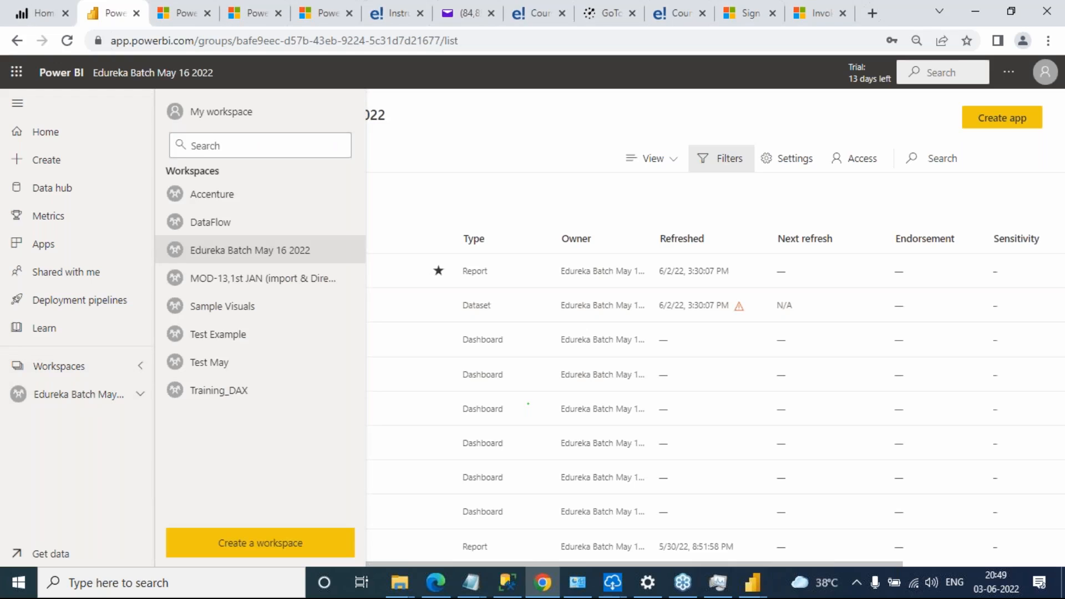
left_click(295, 545)
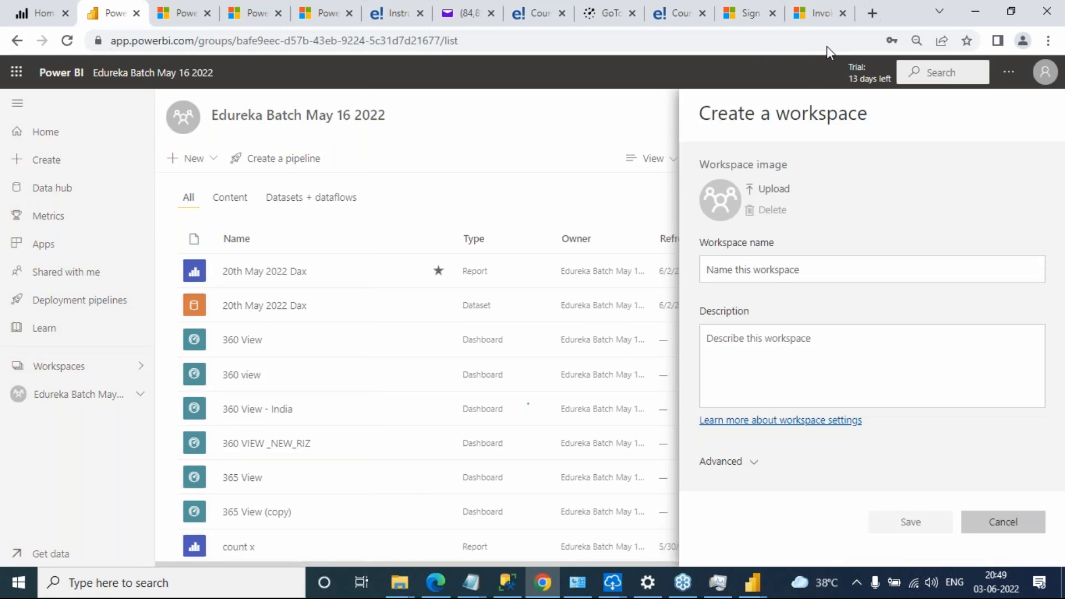
left_click(765, 270)
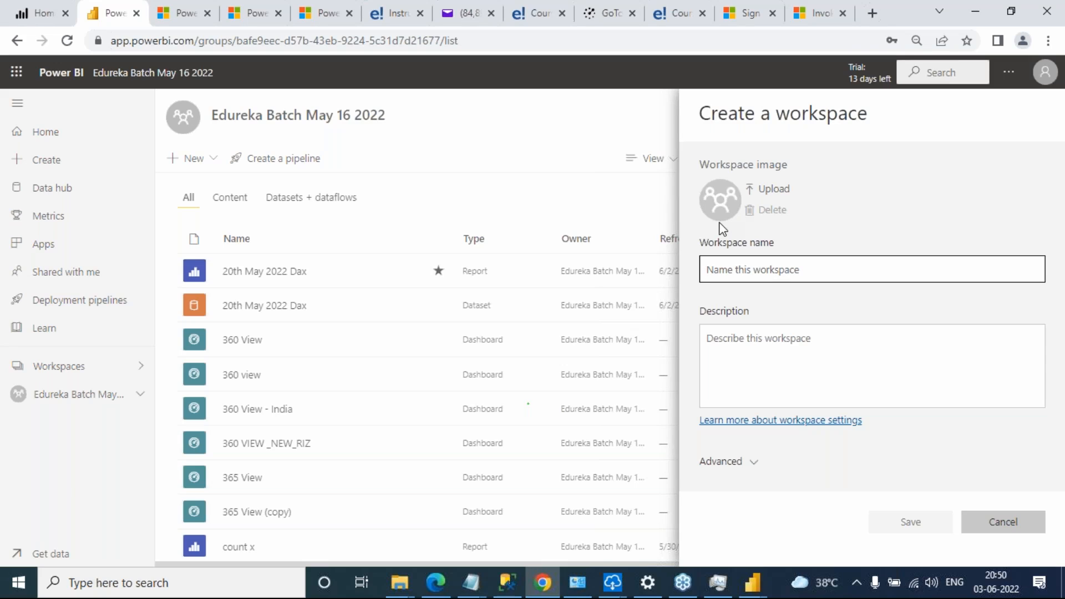
type("Dataf")
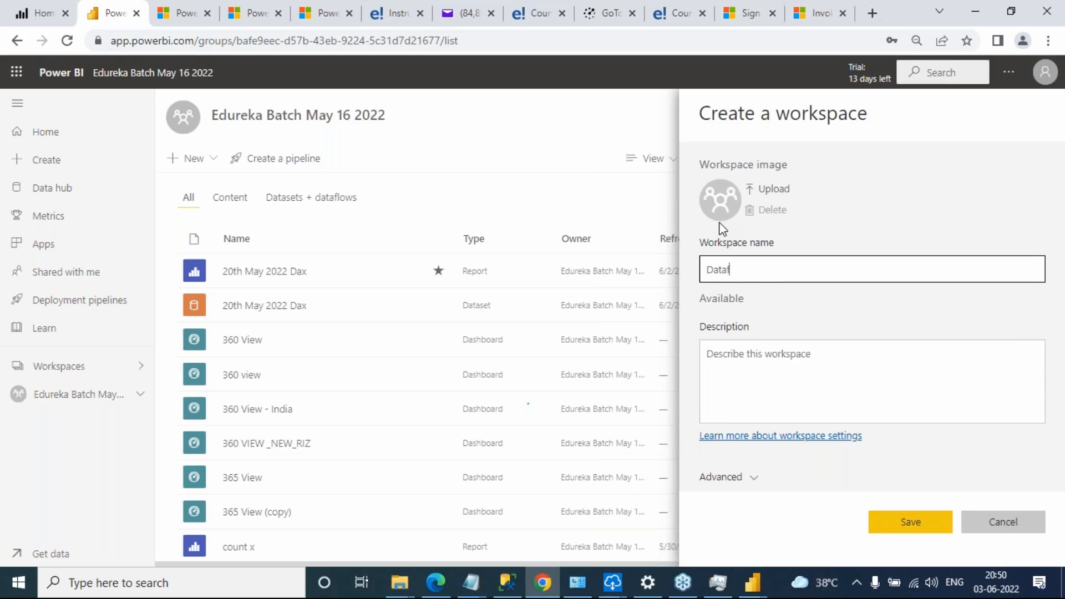
type("low example")
left_click(911, 527)
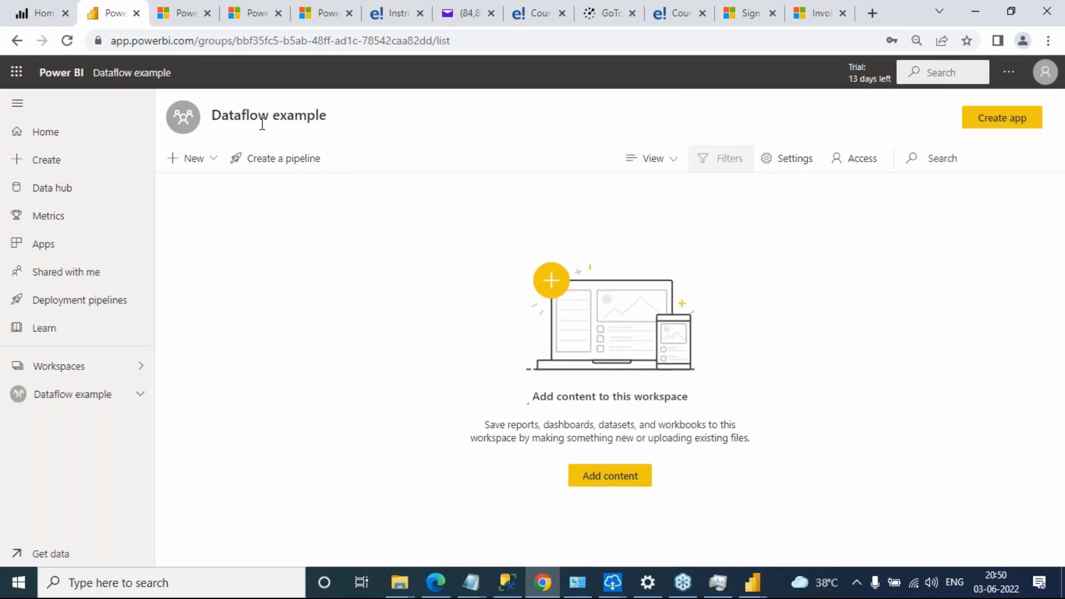
Start creating a new dataflow in the Dataflow example workspace
left_click(213, 159)
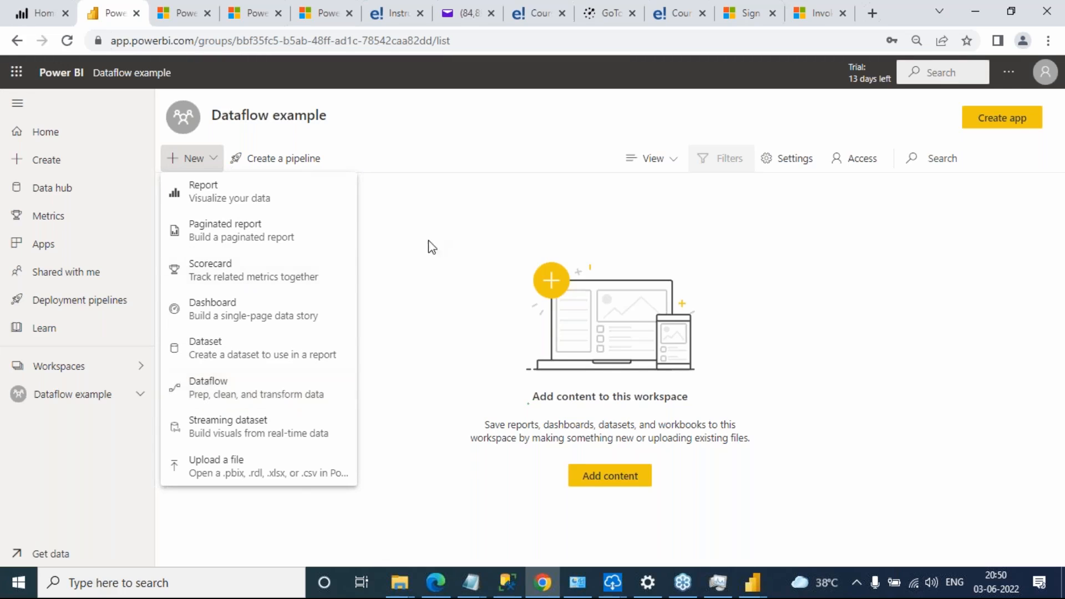
left_click(172, 159)
left_click(210, 159)
left_click(251, 388)
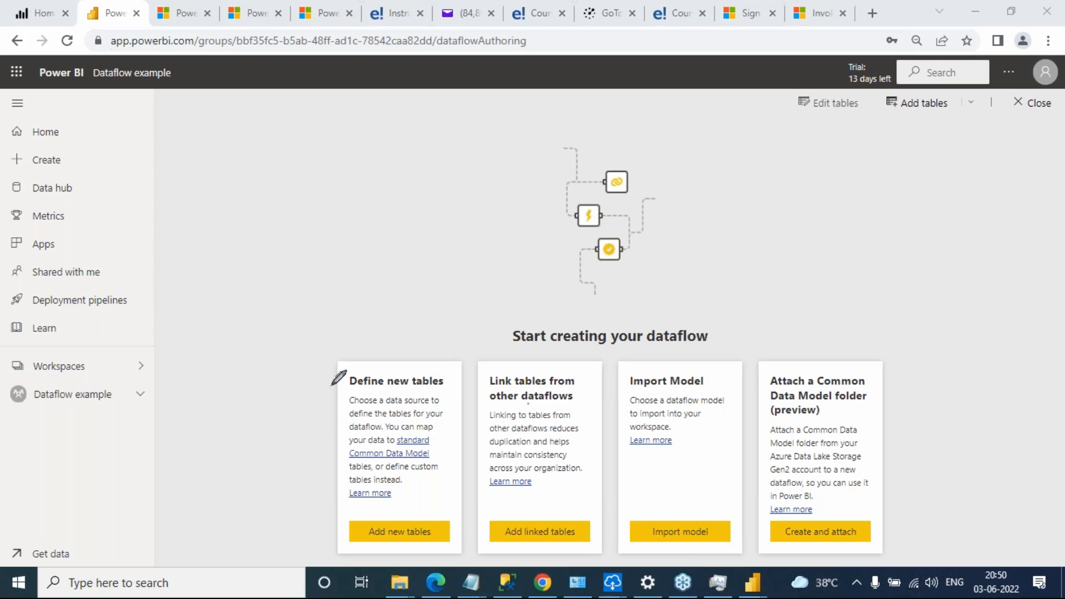
Annotate the dataflow options with ticks on the first three cards and a circled "ADF" on the Common Data Model card, and clear the drawings
left_click_drag(329, 376, 394, 309)
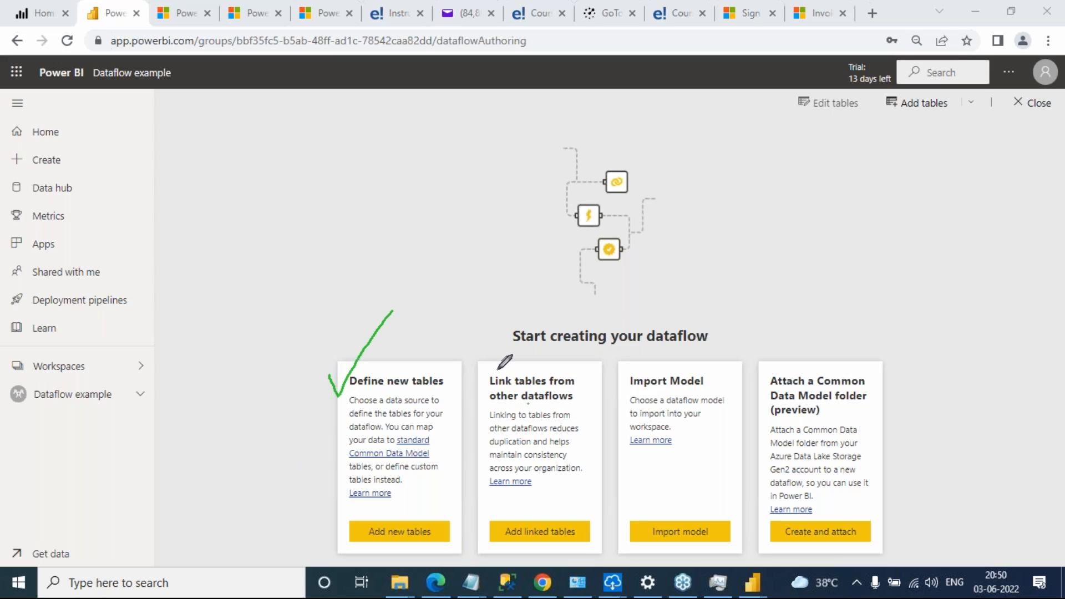
left_click_drag(497, 372, 543, 350)
left_click_drag(631, 370, 672, 348)
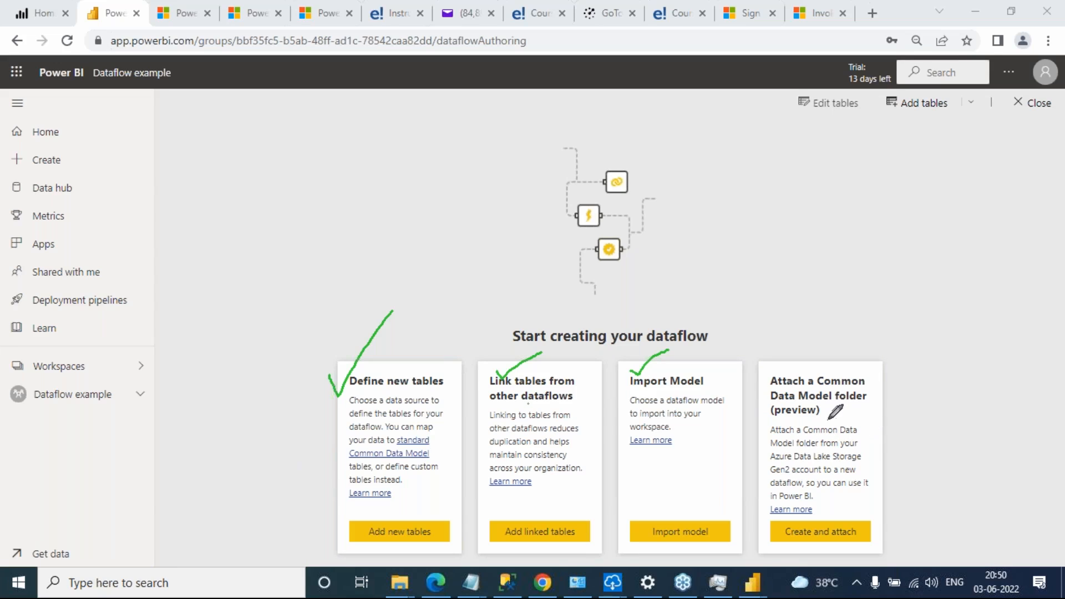
mouse_move(835, 355)
left_mouse_down()
mouse_move(828, 337)
mouse_move(838, 370)
mouse_move(857, 324)
mouse_move(880, 344)
mouse_move(866, 361)
left_mouse_up()
mouse_move(893, 314)
left_mouse_down()
mouse_move(903, 347)
mouse_move(898, 299)
mouse_move(905, 322)
left_mouse_up()
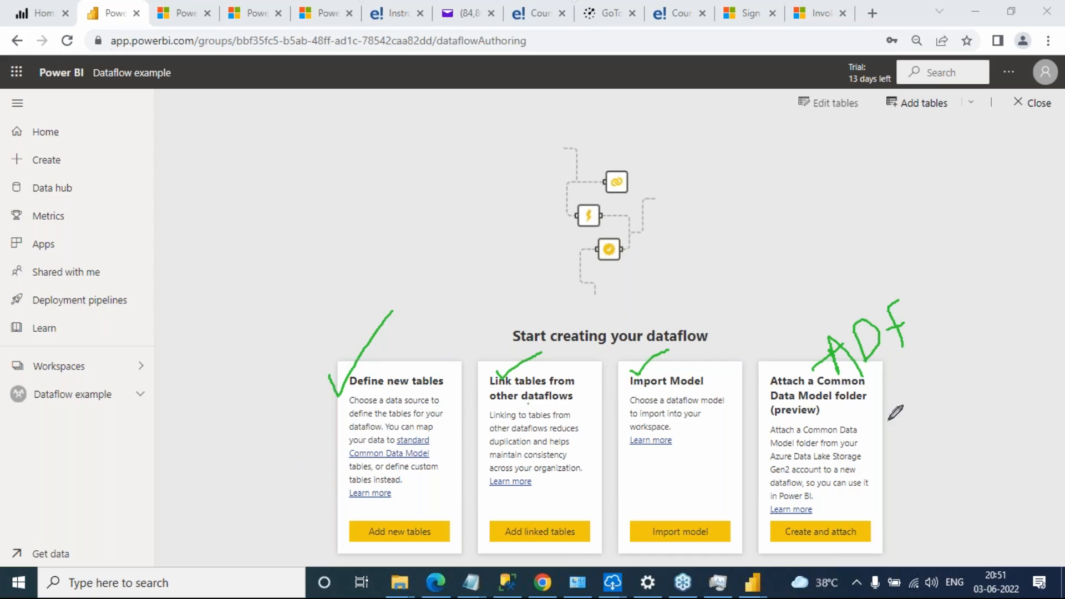
mouse_move(923, 293)
left_mouse_down()
mouse_move(860, 276)
mouse_move(799, 351)
mouse_move(959, 332)
mouse_move(947, 273)
left_mouse_up()
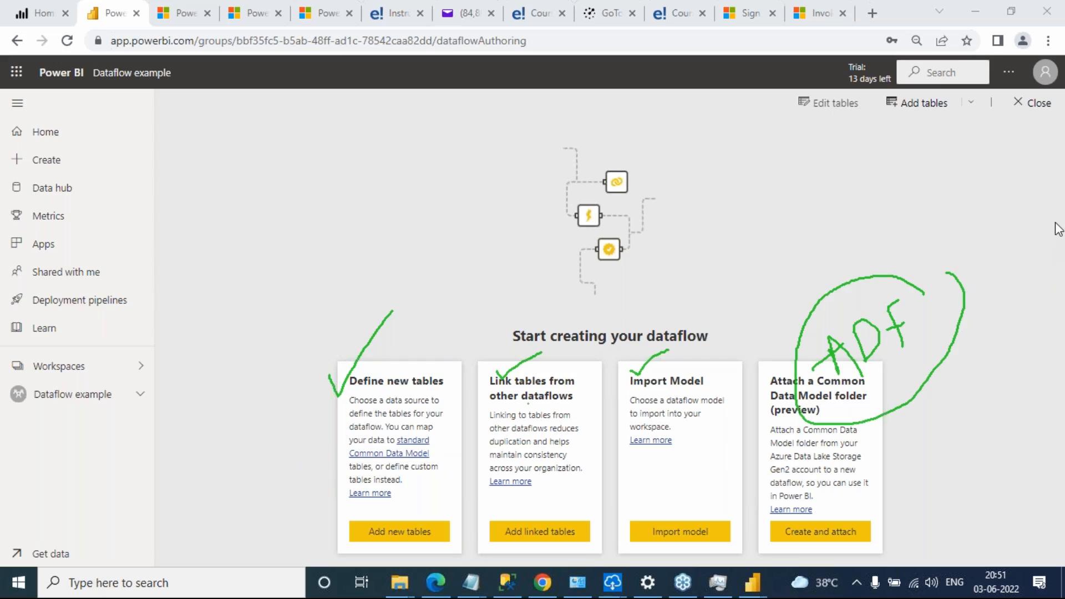
left_click(978, 335)
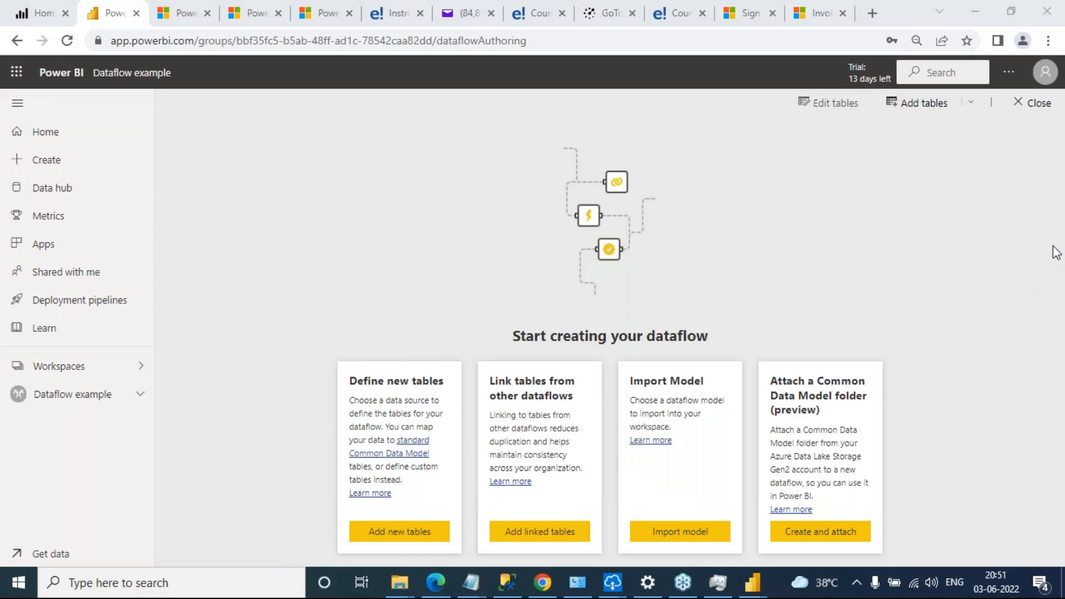
left_click(817, 188)
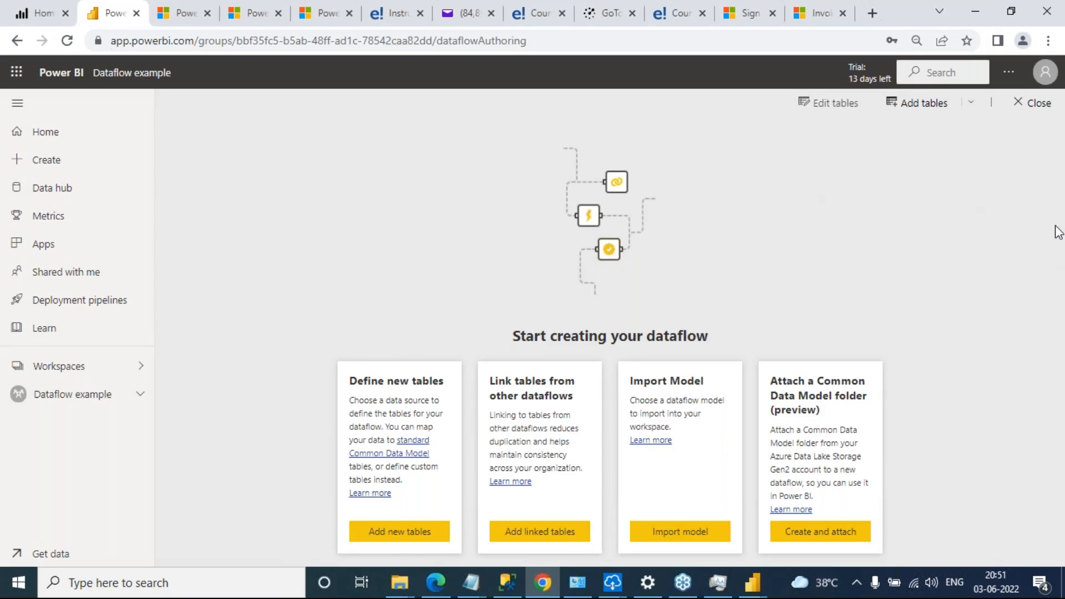
left_click(1038, 251)
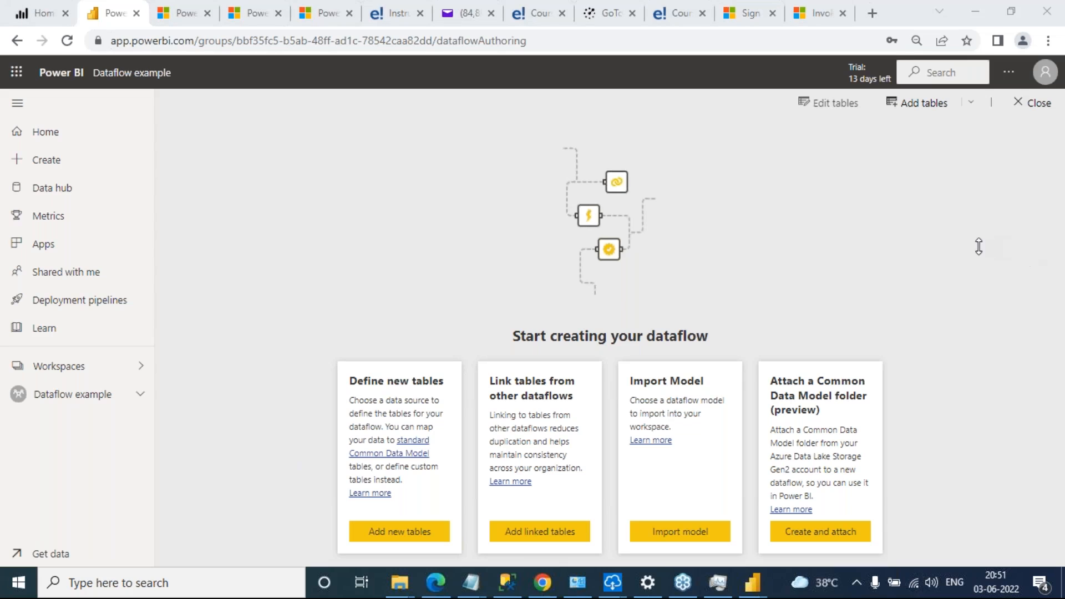
Start defining new tables for the dataflow with SQL Server database as the data source
left_click(424, 540)
left_click(423, 539)
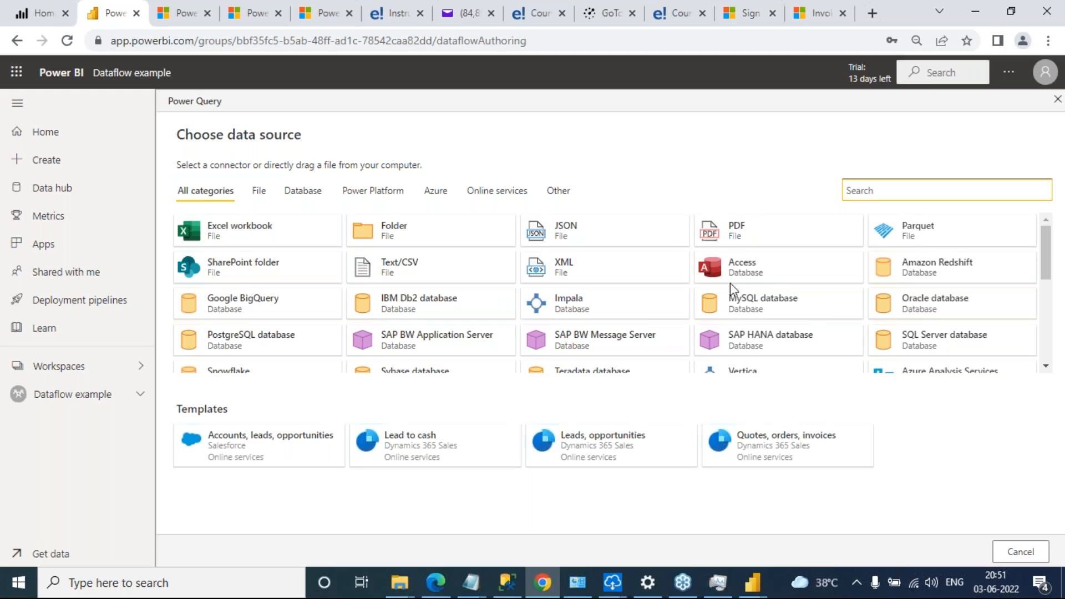
left_click(966, 351)
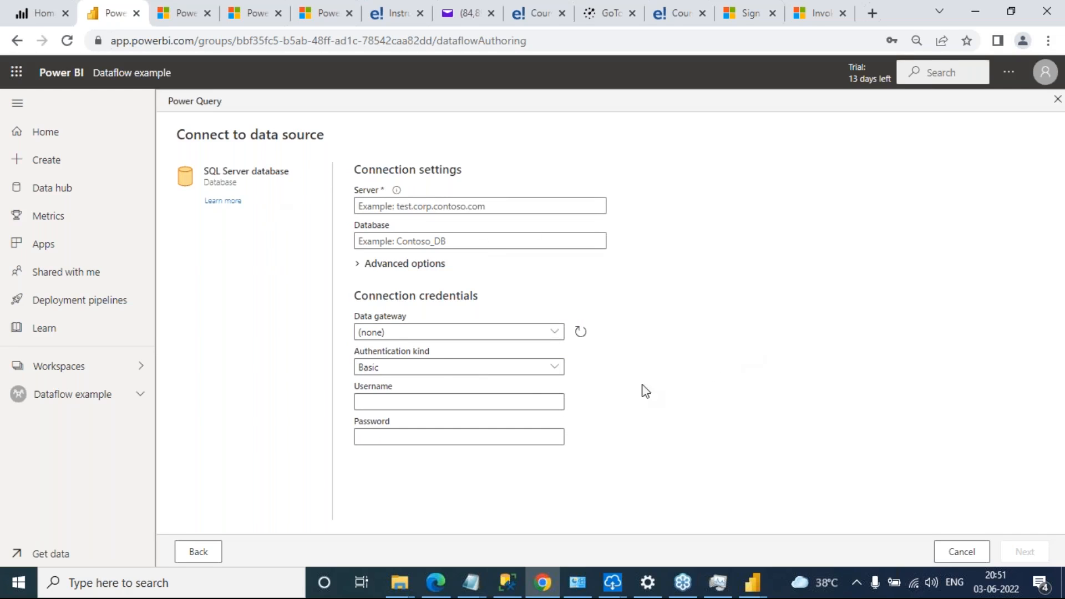
Copy the server name 41216LAP from SQL Server Management Studio's connection dialog into the Server field of the Power BI connection settings
left_click(489, 205)
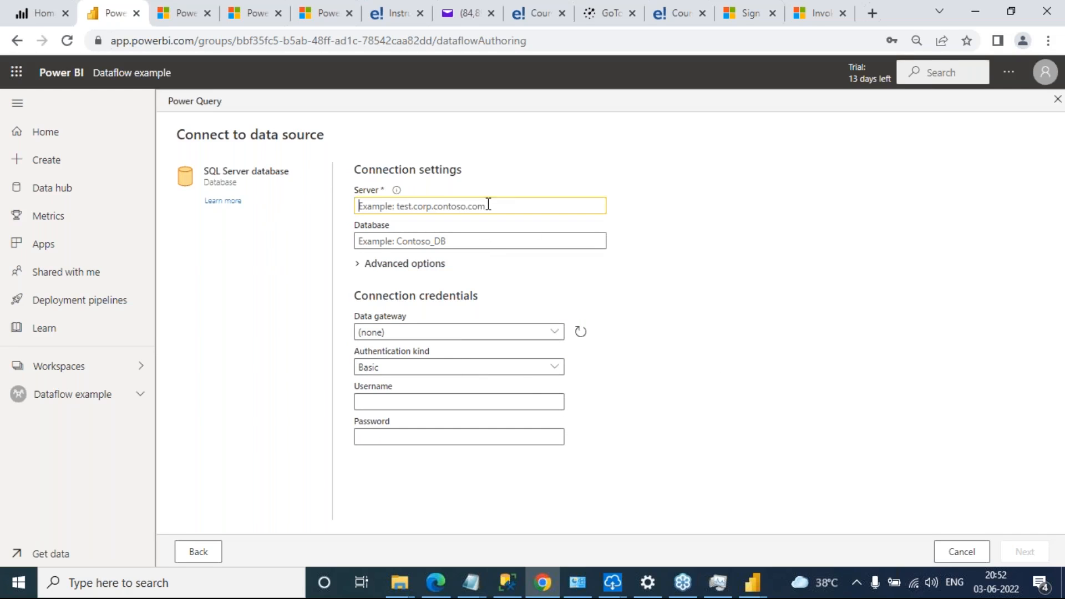
left_click(507, 582)
left_click(31, 112)
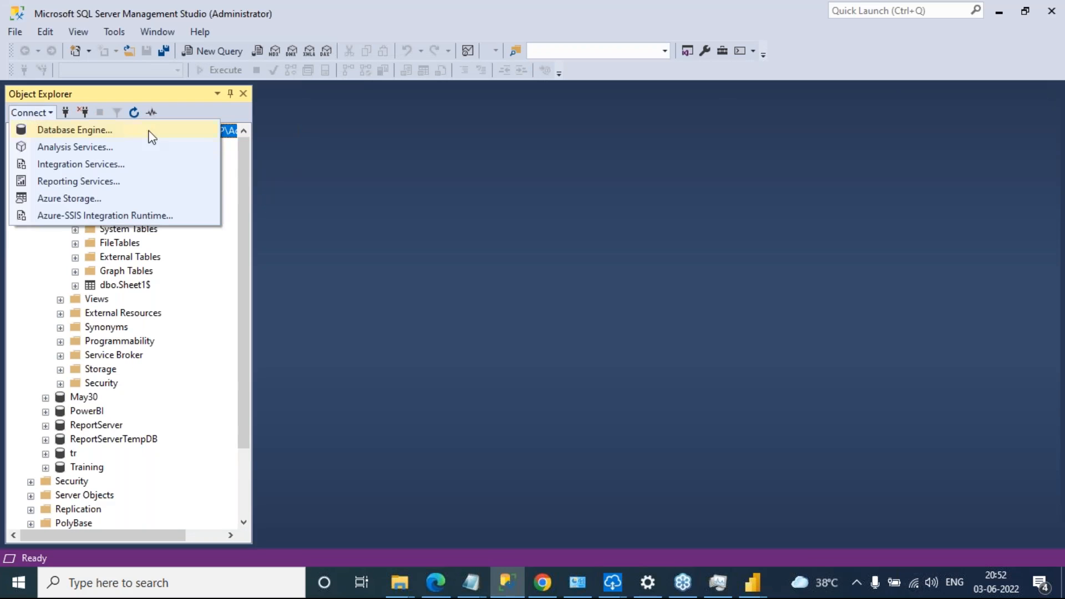
left_click(115, 137)
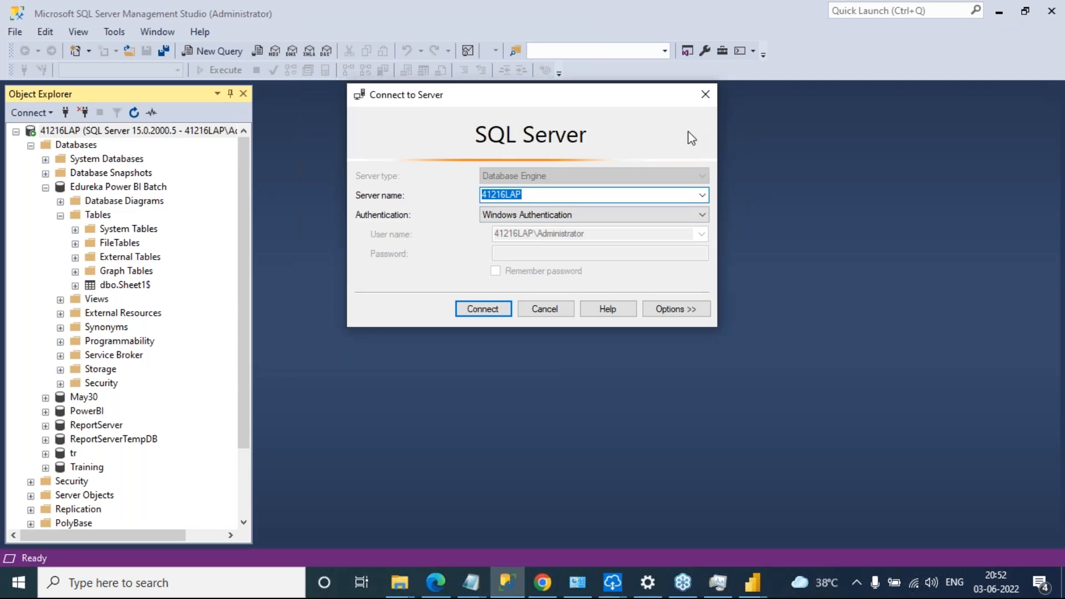
key("ctrl+c")
key("alt+Tab")
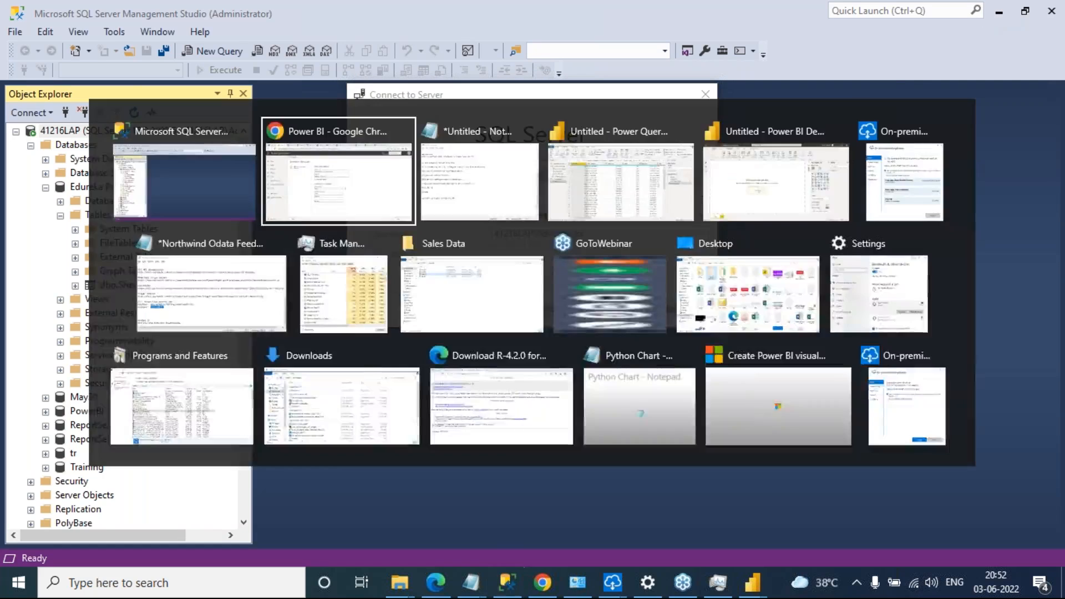
key("ctrl+v")
left_click(437, 238)
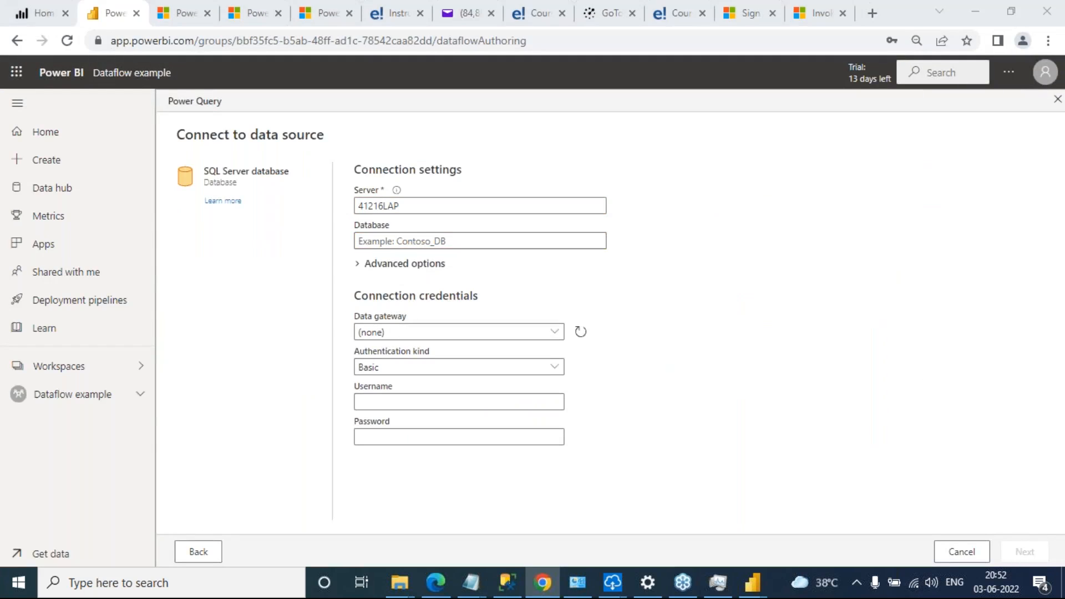
Copy the database name "Edureka Power BI Batch" from SQL Server Management Studio into the Database field of the Power BI connection settings
key("alt+Tab")
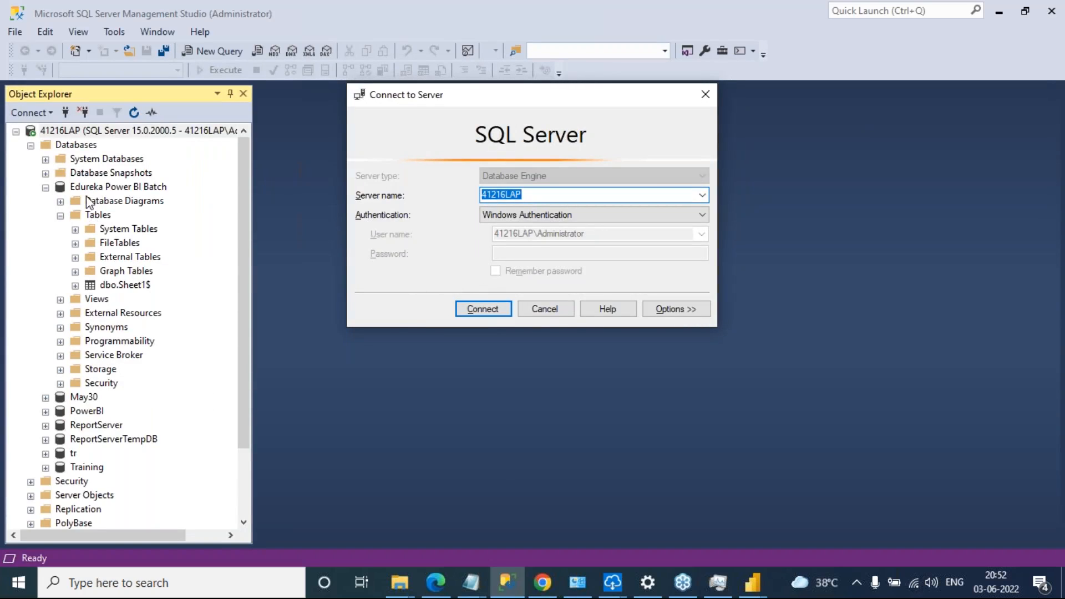
left_click(541, 311)
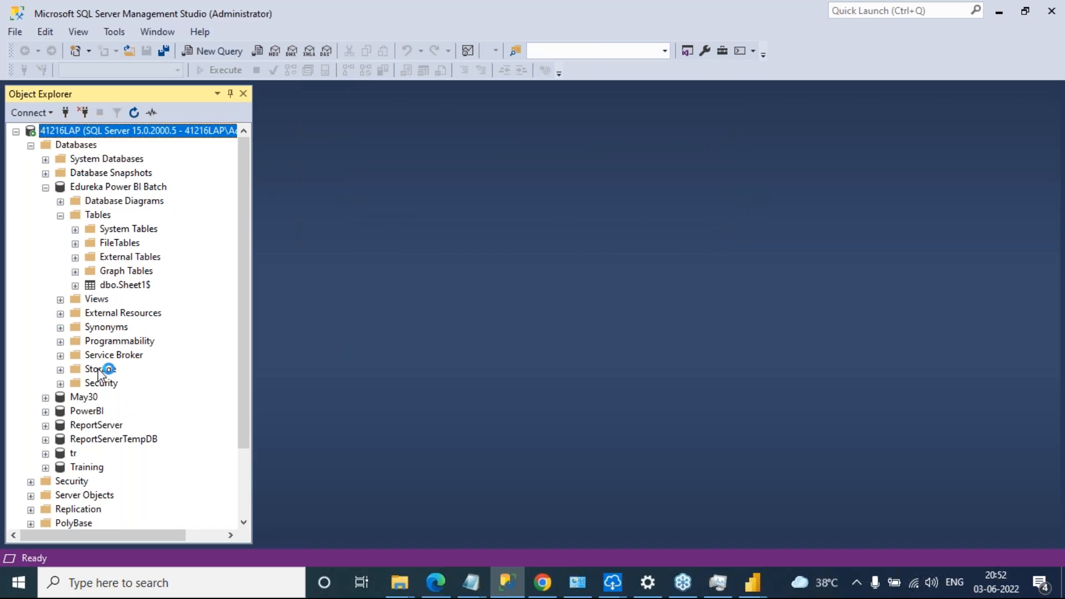
right_click(140, 188)
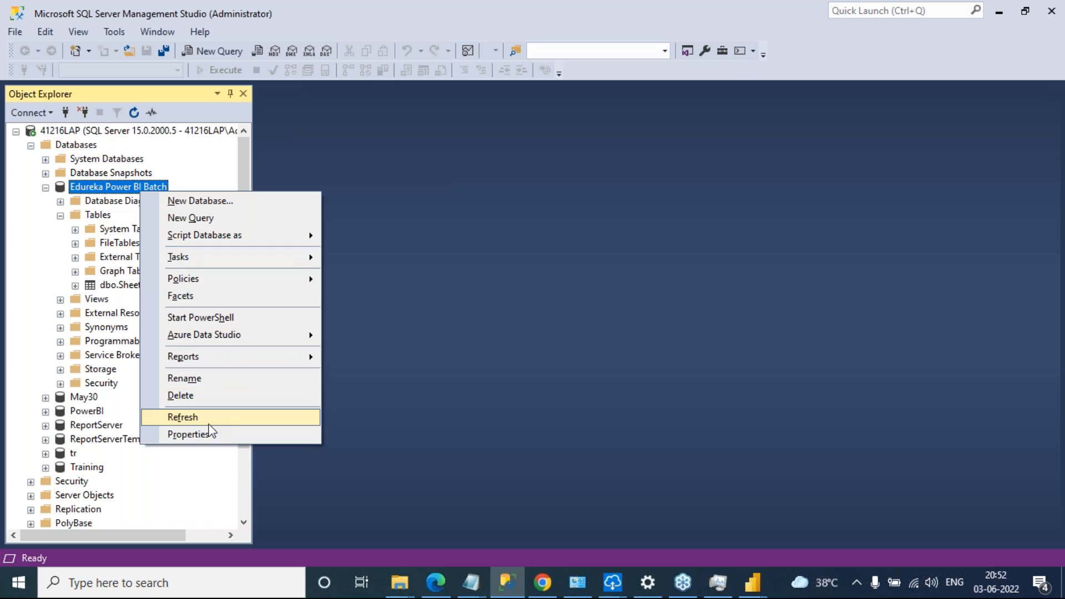
left_click(211, 377)
key("ctrl+c")
key("alt+Tab")
key("ctrl+v")
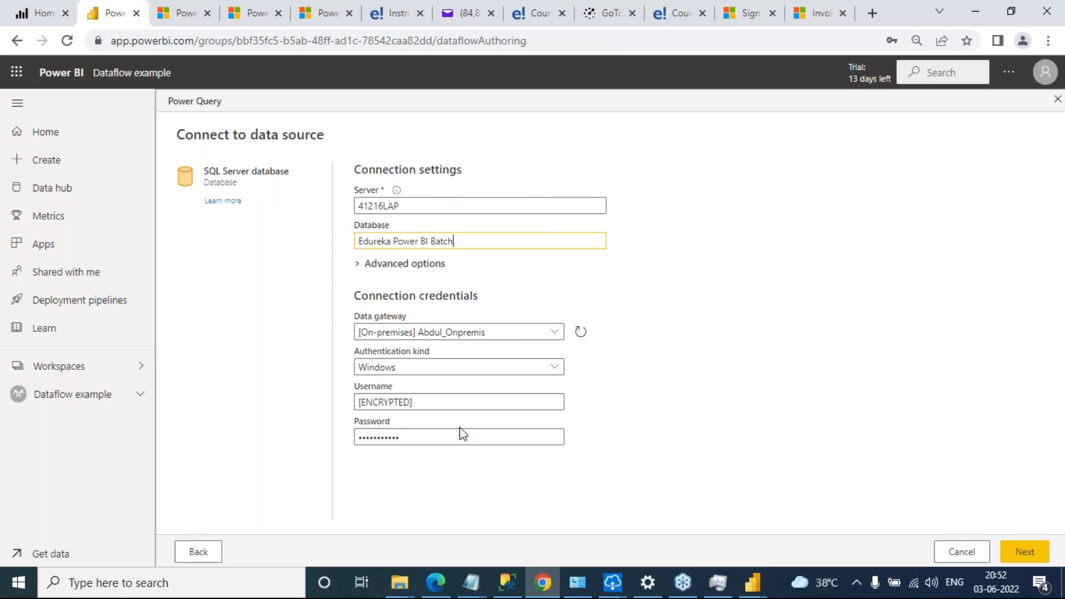
Connect to the database through the preselected on-premises data gateway with Windows authentication and select the Sheet1$ table
left_click(560, 335)
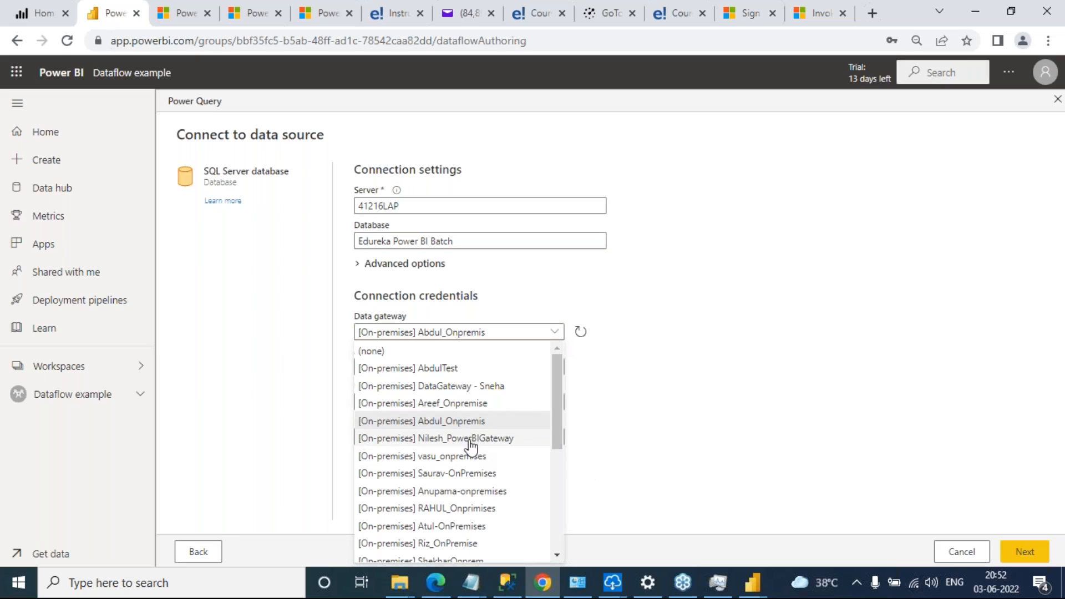
left_click(474, 423)
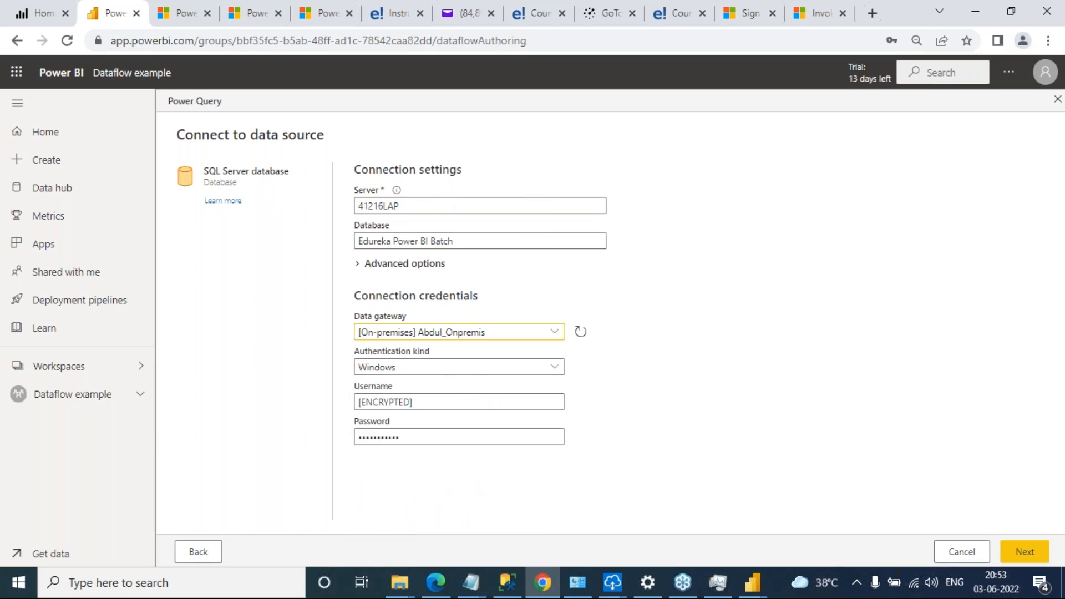
left_click(1023, 554)
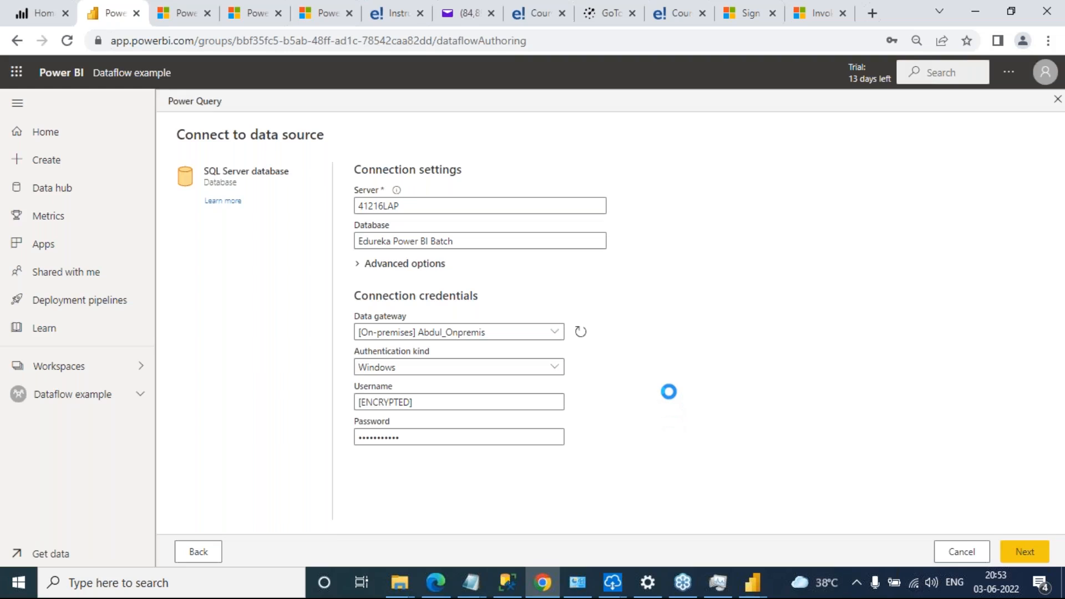
left_click(1047, 245)
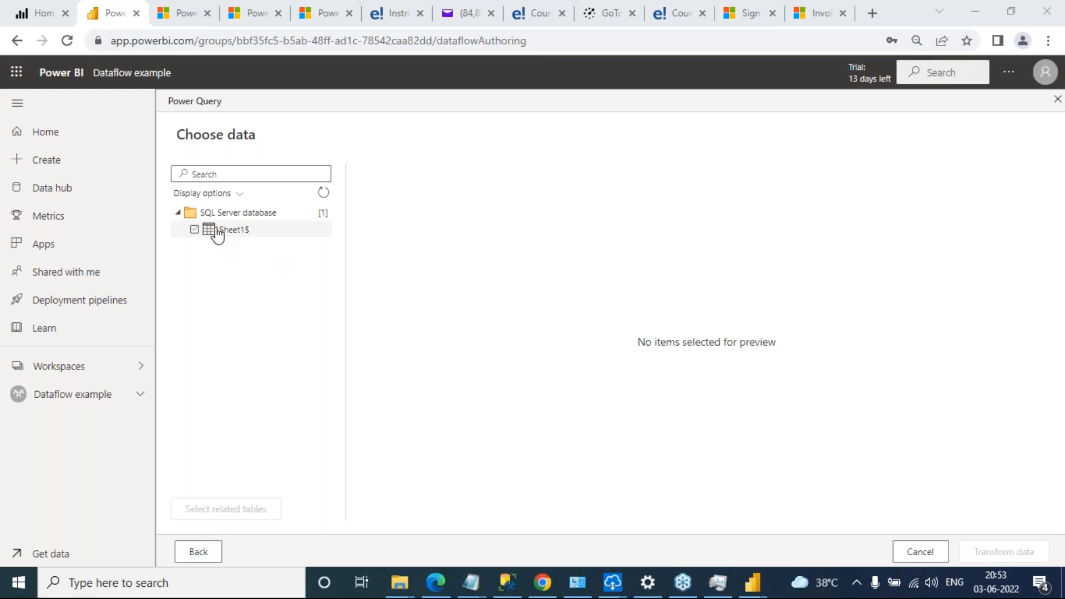
left_click(195, 231)
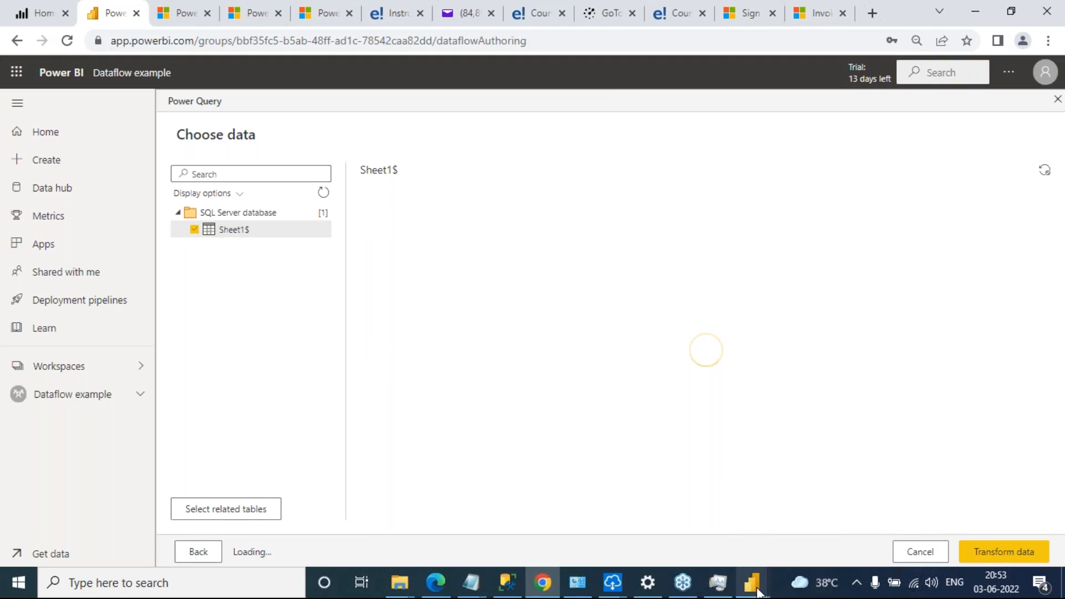
Switch to SQL Server Management Studio, try to view the object dependencies of dbo.Sheet1$, and return to the Power BI table preview
left_click(505, 583)
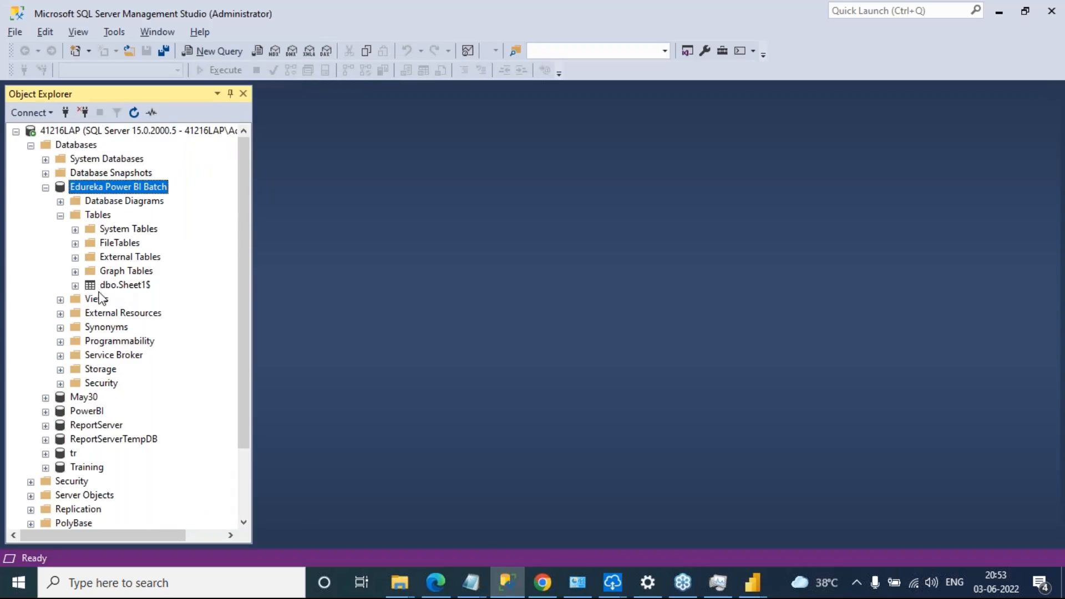
left_click(116, 292)
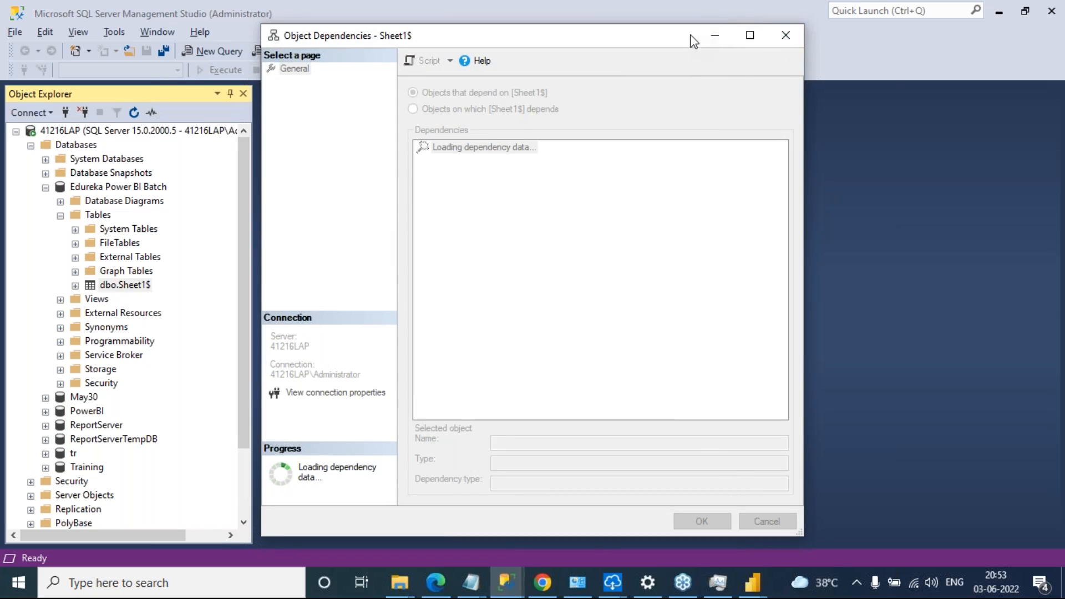
left_click(714, 36)
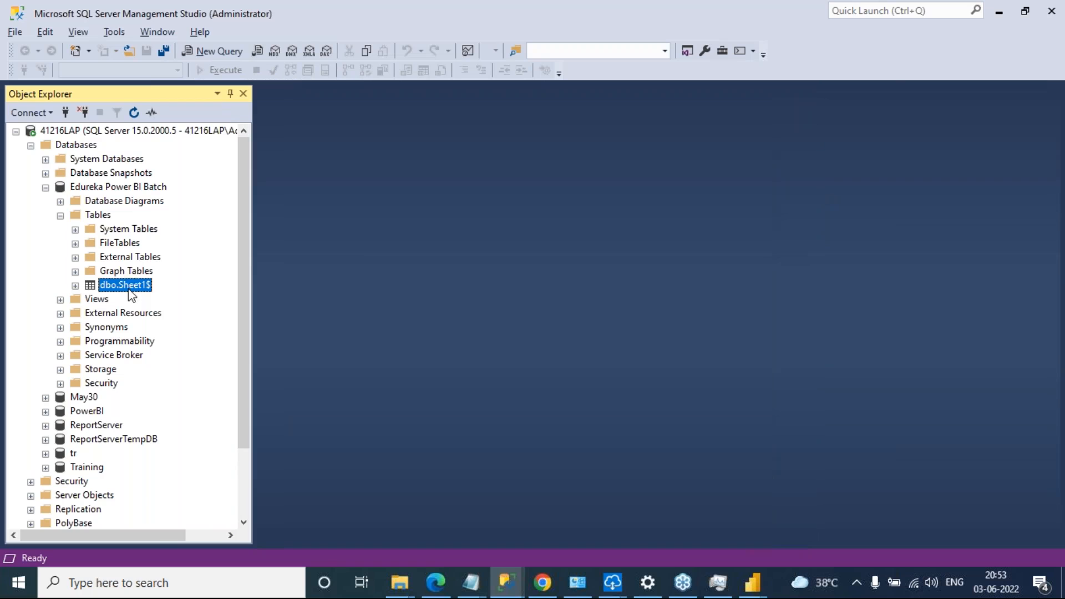
right_click(131, 288)
left_click(236, 248)
key("alt+Tab")
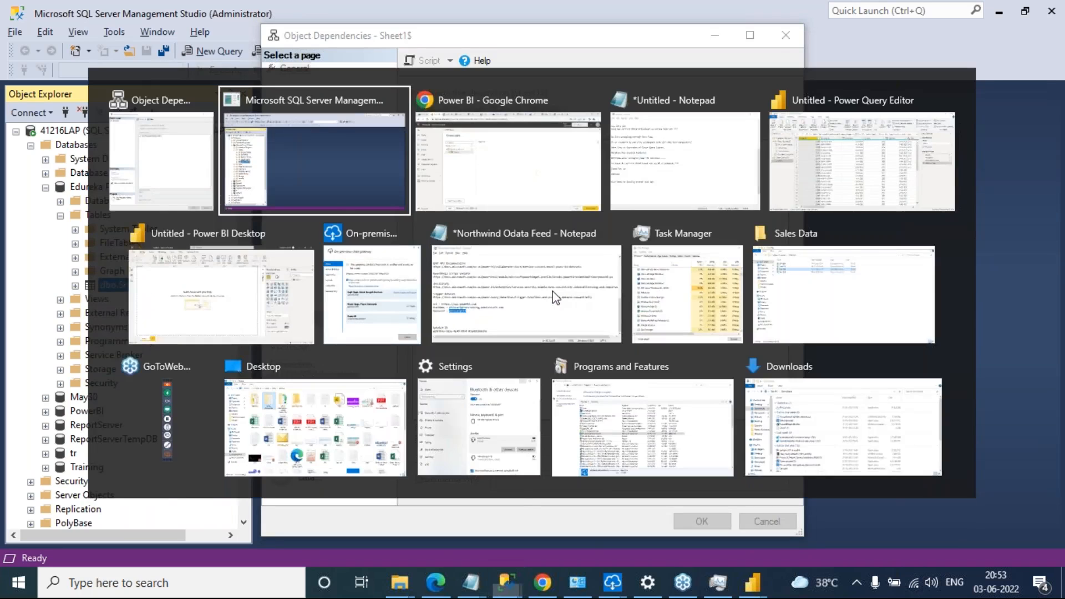
key("alt+Tab")
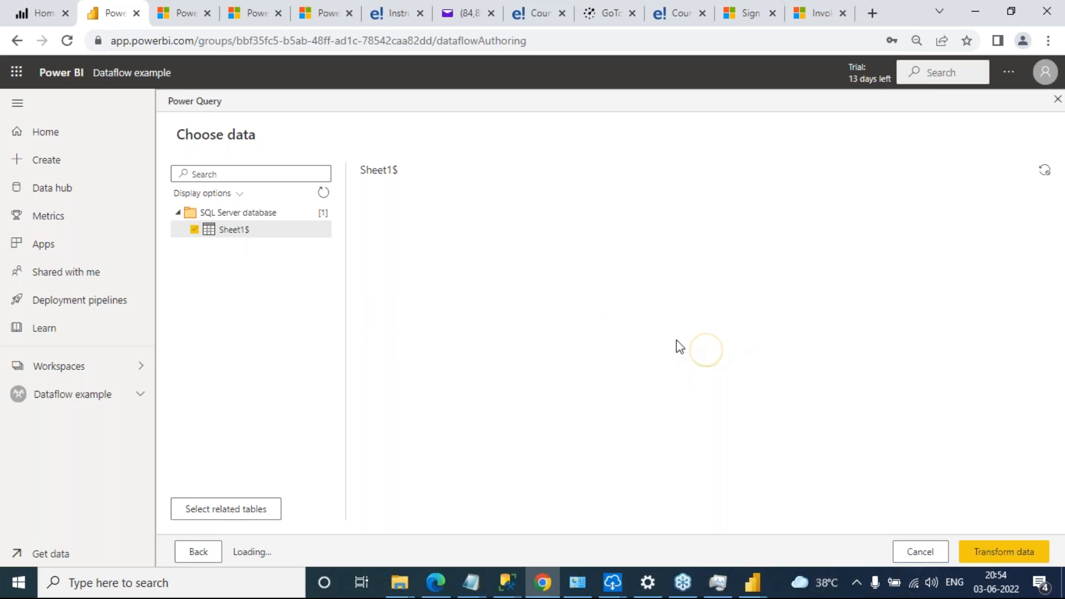
Close the Object Dependencies window of Sheet1$ by force-closing SQL Server Management Studio
key("alt+Tab")
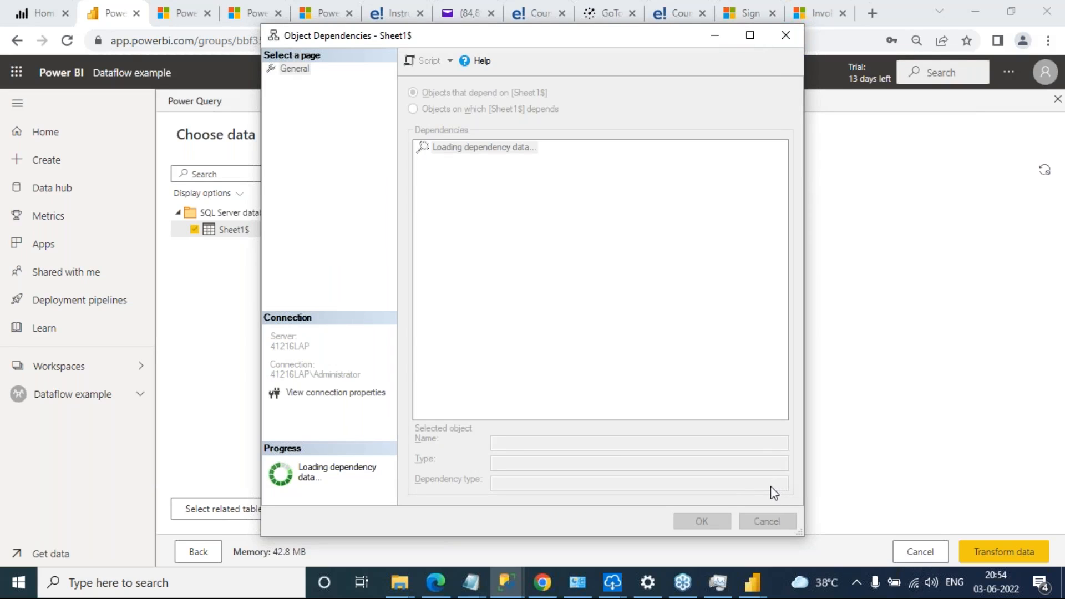
left_click(1059, 242)
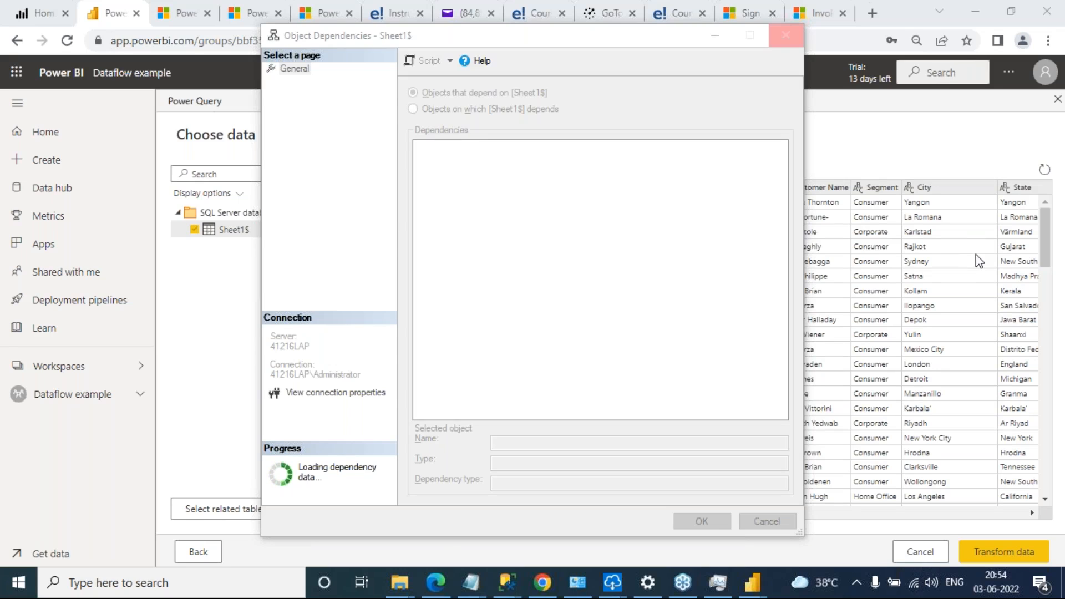
left_click(788, 42)
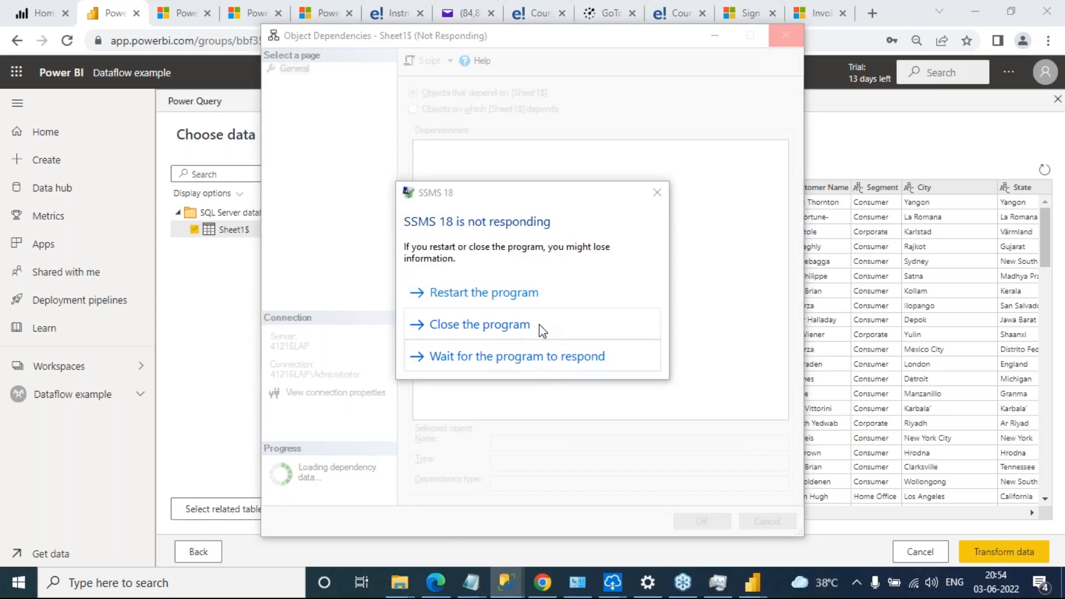
left_click(656, 193)
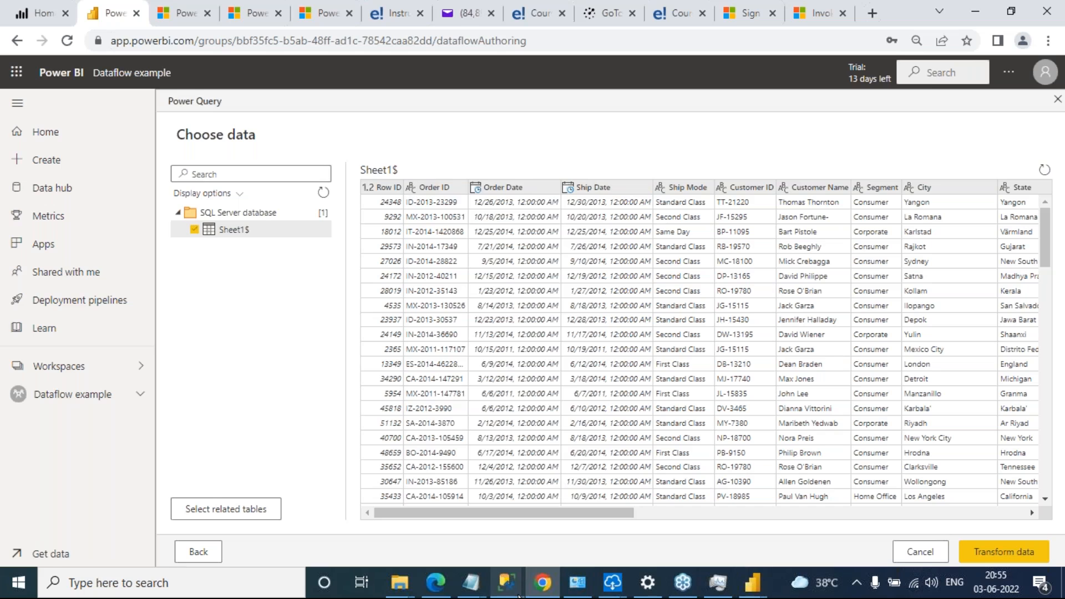
mouse_move(519, 594)
left_click(571, 513)
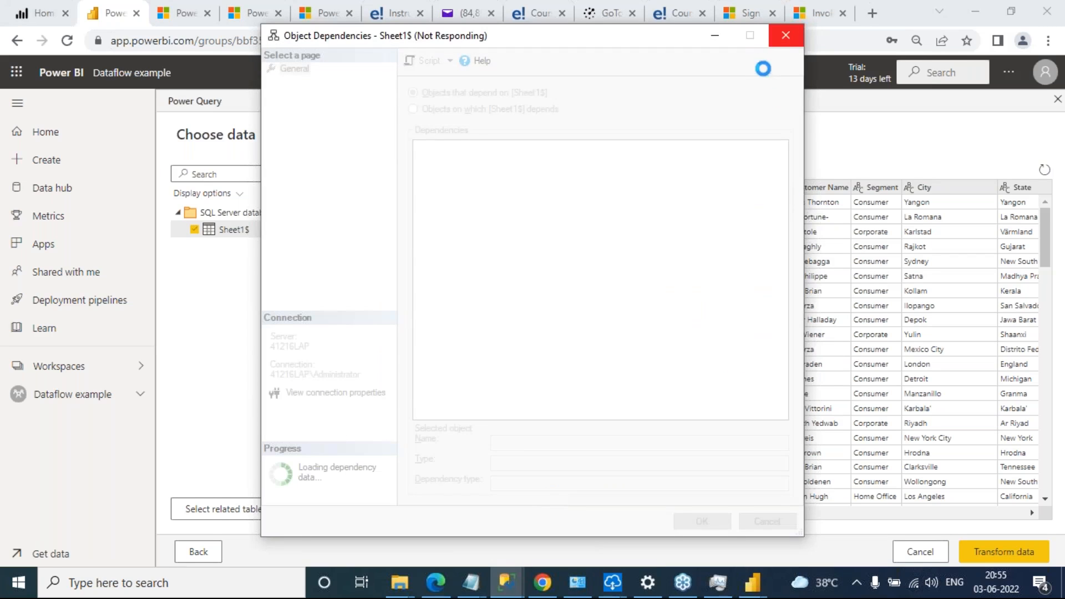
left_click(786, 38)
left_click(541, 328)
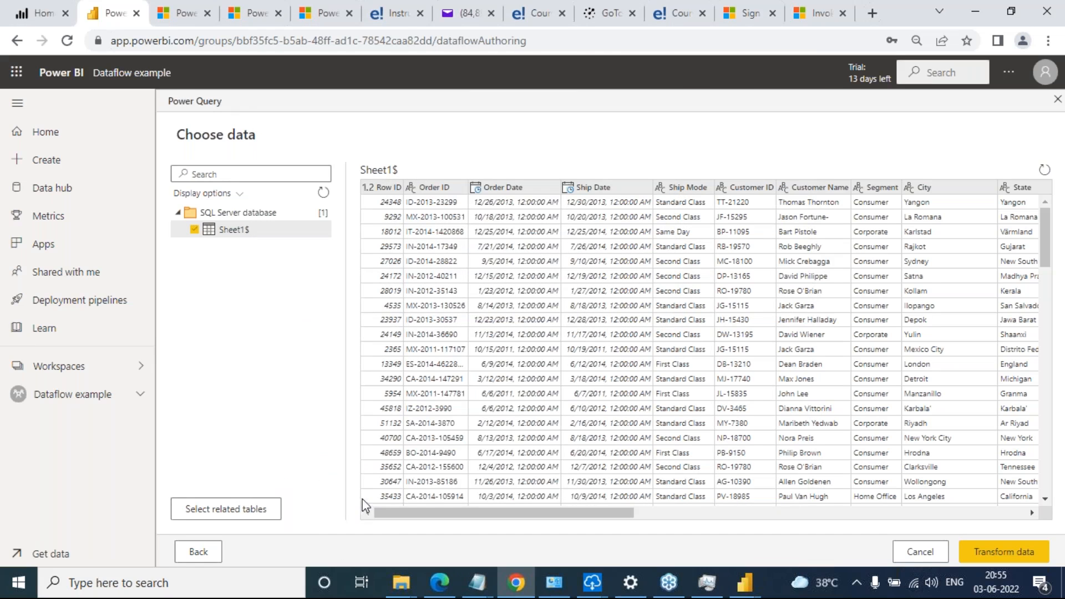
Restart SQL Server Management Studio, connect it to the local server 41216LAP with Windows Authentication, and return to Power BI
left_click(227, 587)
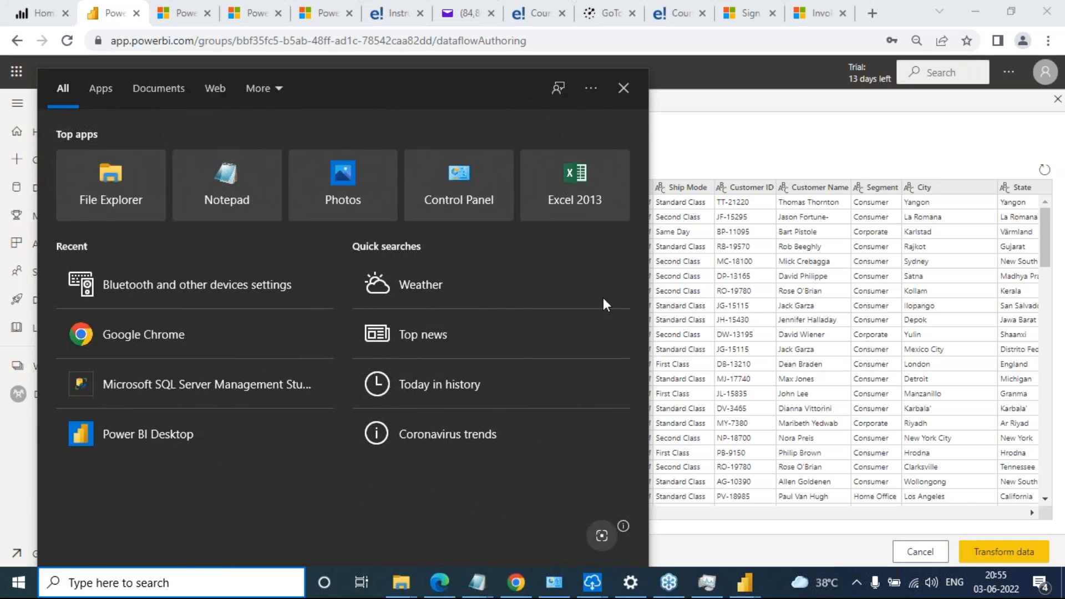
left_click(121, 387)
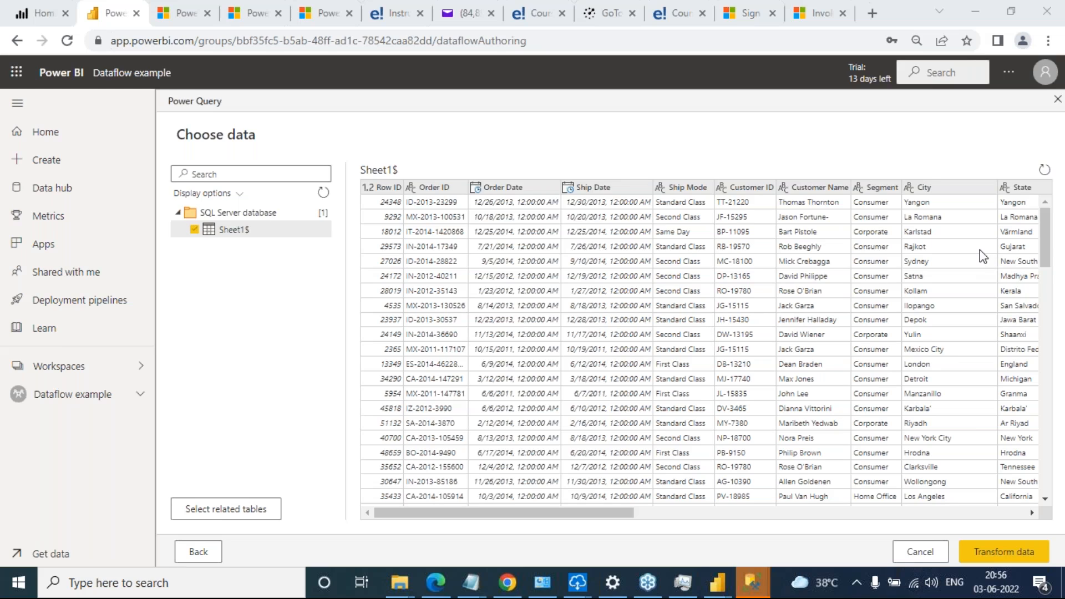
left_click(99, 369)
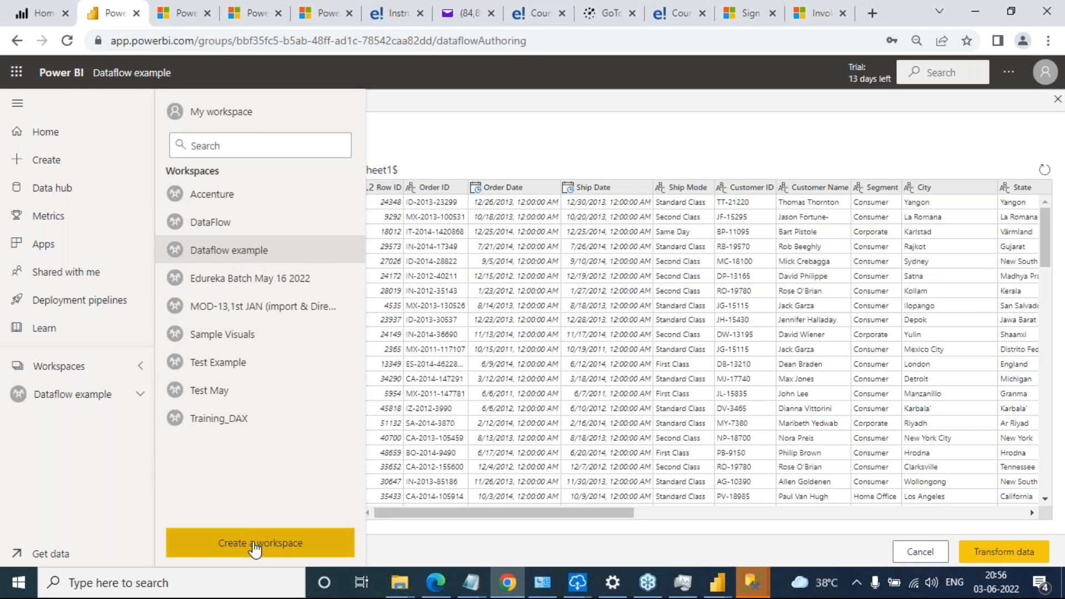
left_click(78, 367)
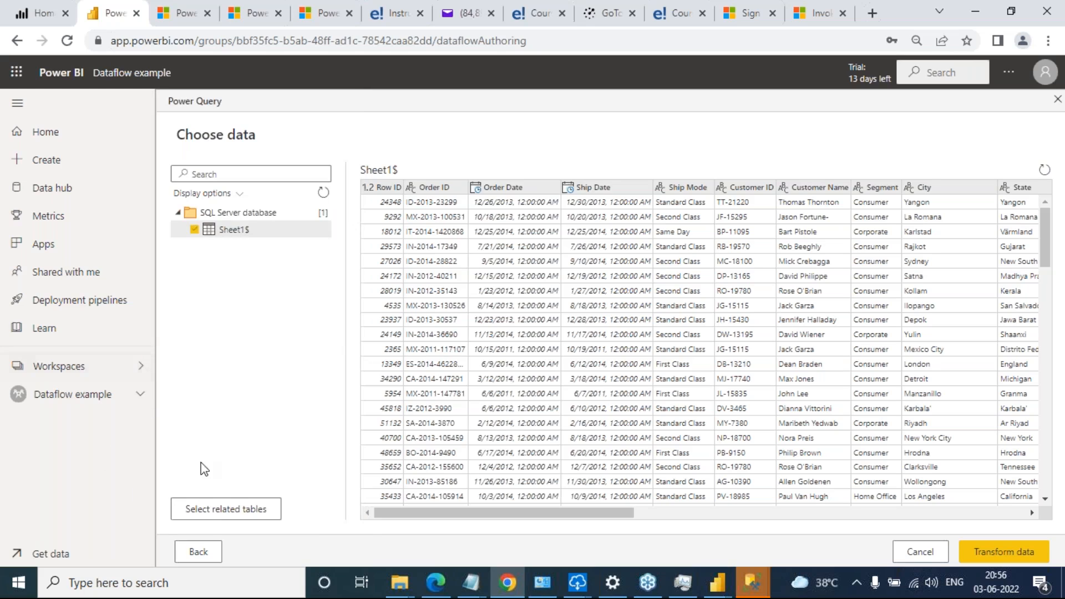
left_click(64, 367)
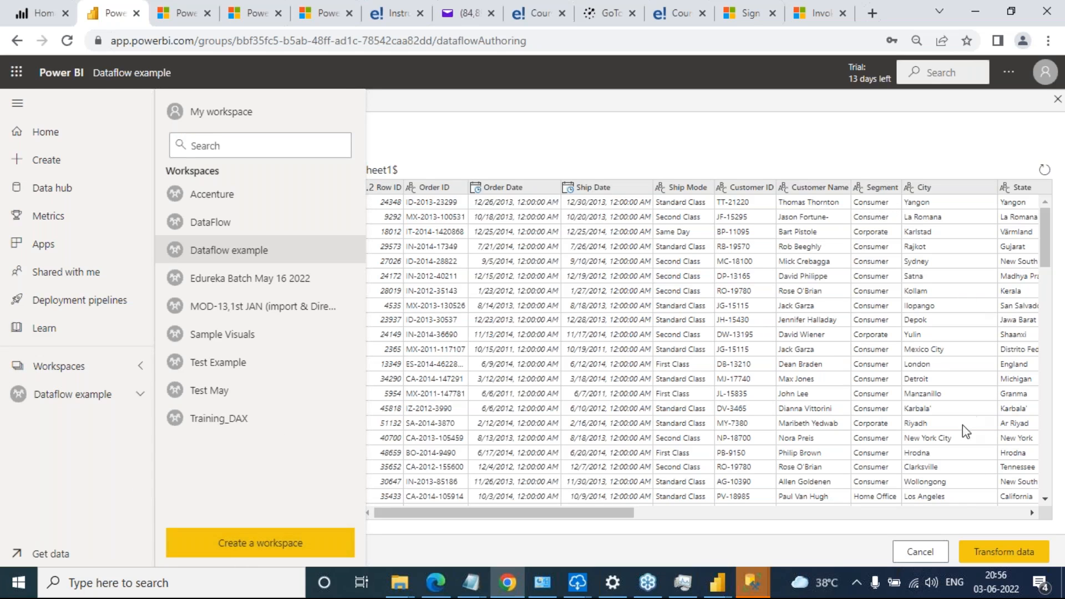
left_click(731, 581)
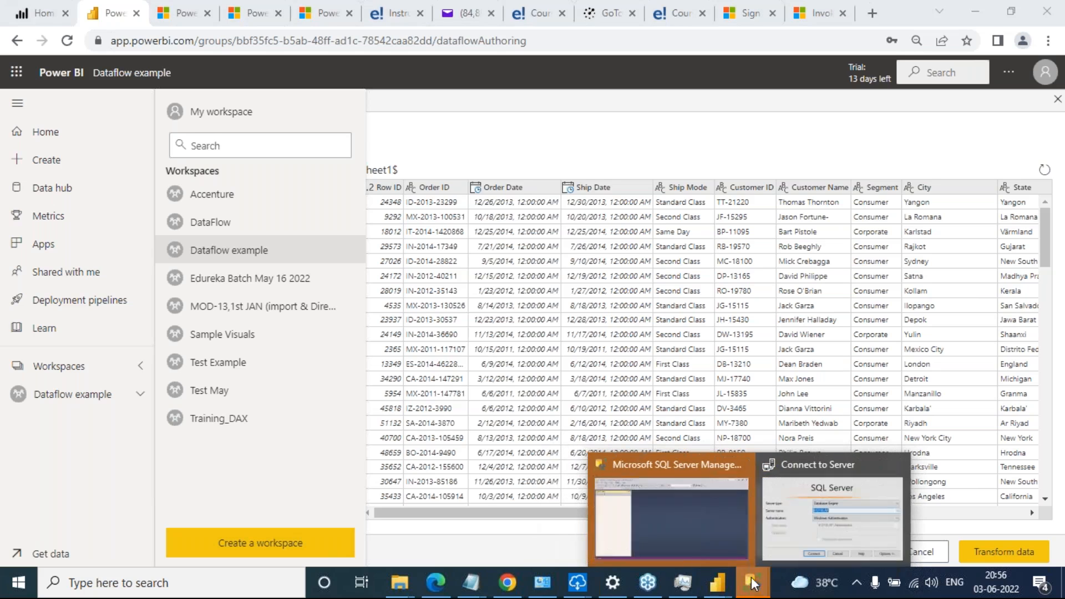
left_click(666, 505)
left_click(508, 311)
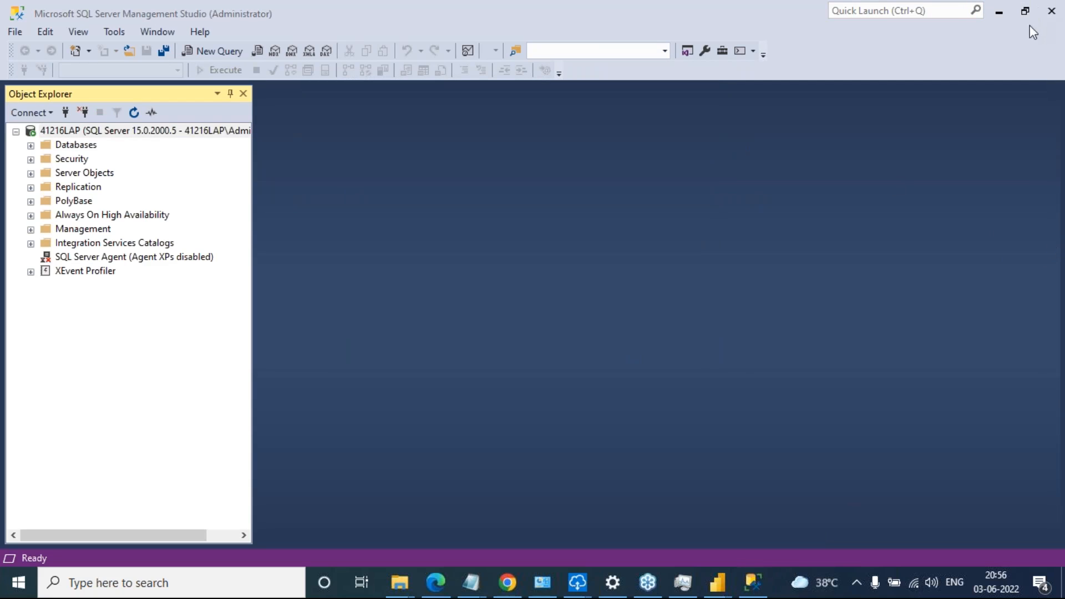
left_click(996, 13)
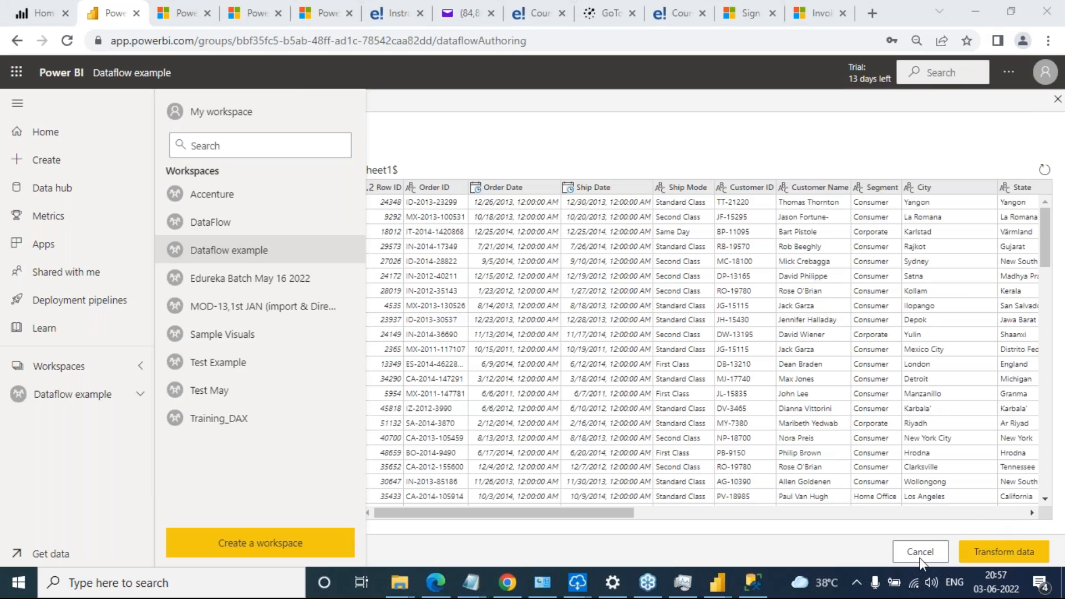
Leave the Sheet1$ data selection without keeping it and go back to the Dataflow example workspace
left_click(979, 552)
left_click(979, 552)
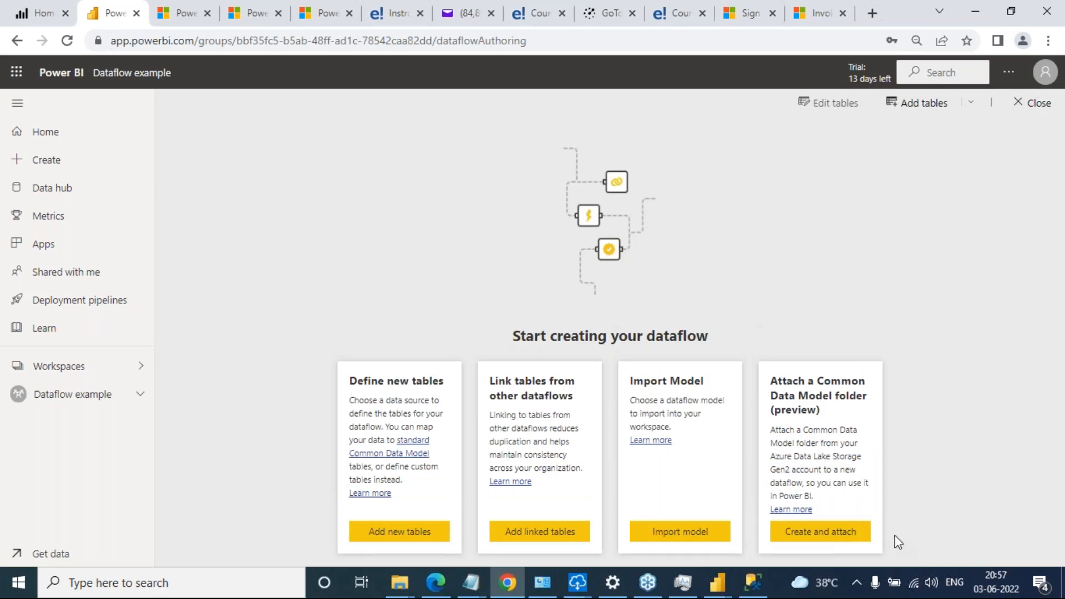
left_click(71, 371)
left_click(252, 256)
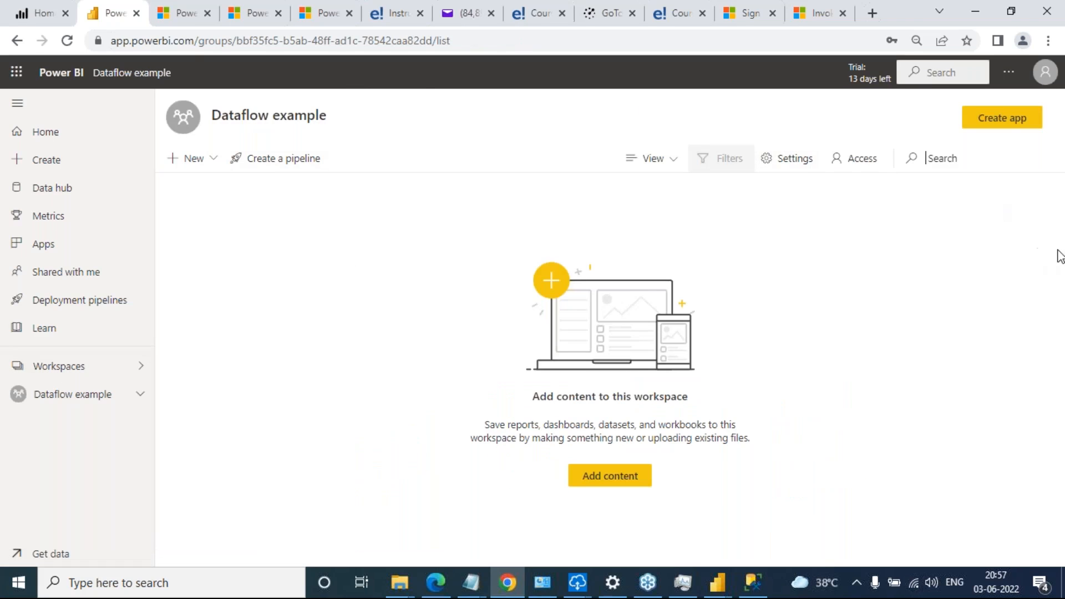
left_click(1064, 258)
Create a new workspace named "DataFlow Demo"
left_click(83, 366)
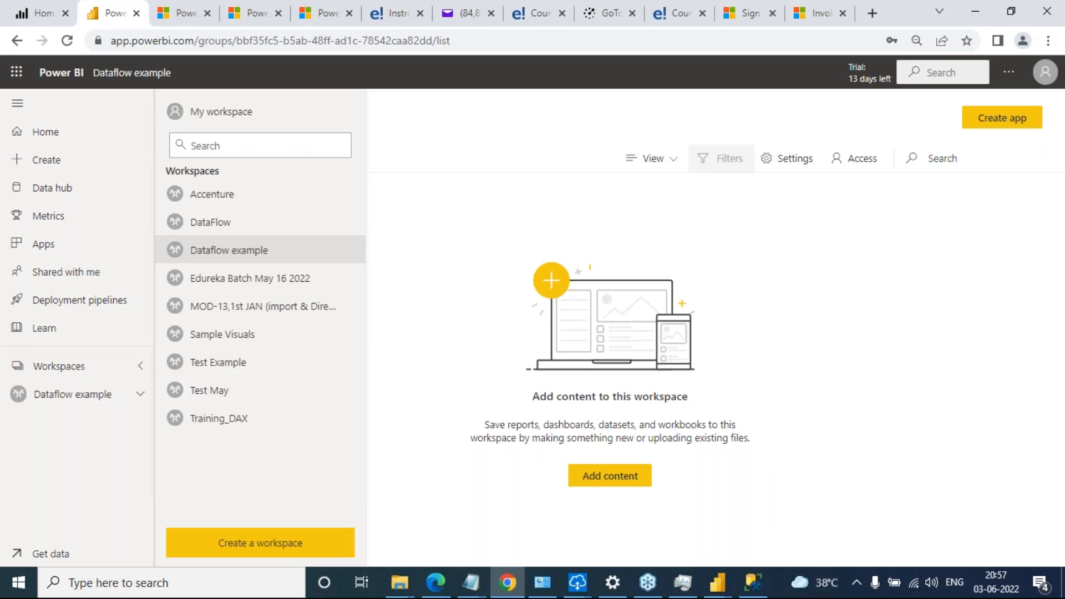
left_click(83, 367)
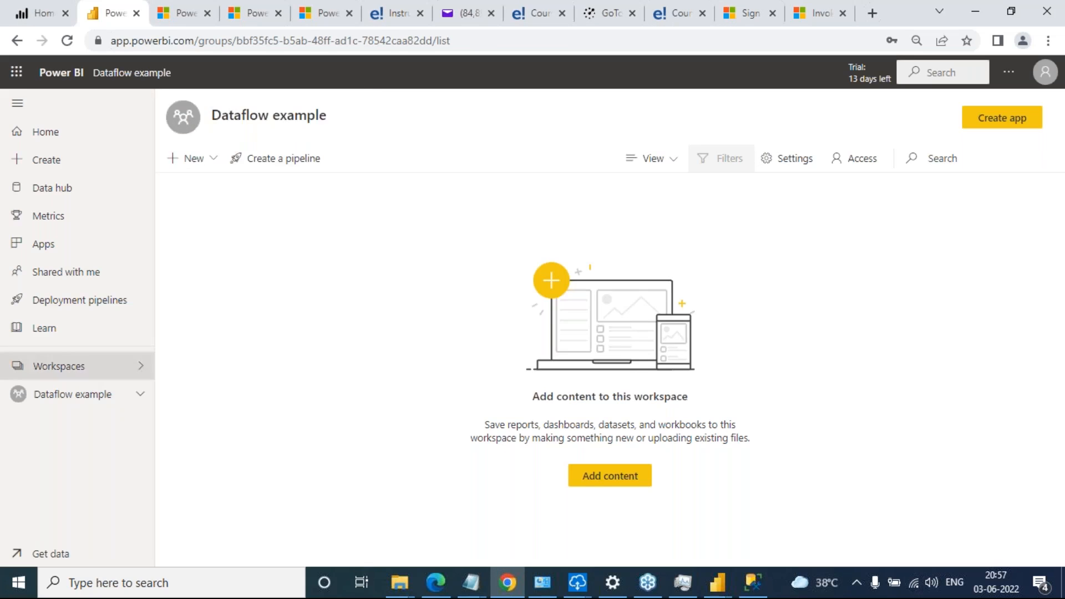
left_click(83, 367)
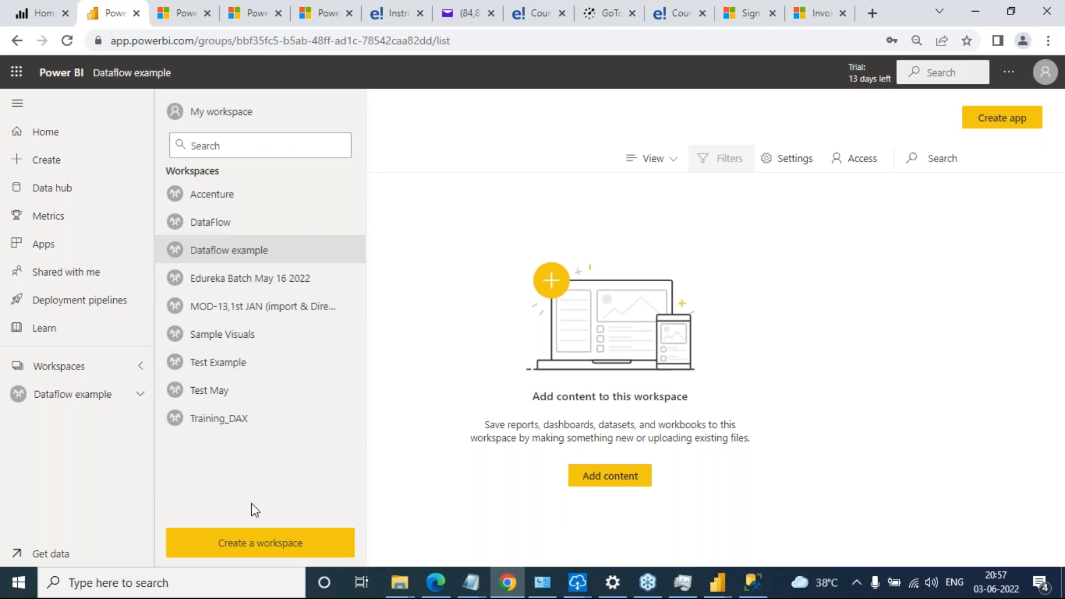
left_click(267, 545)
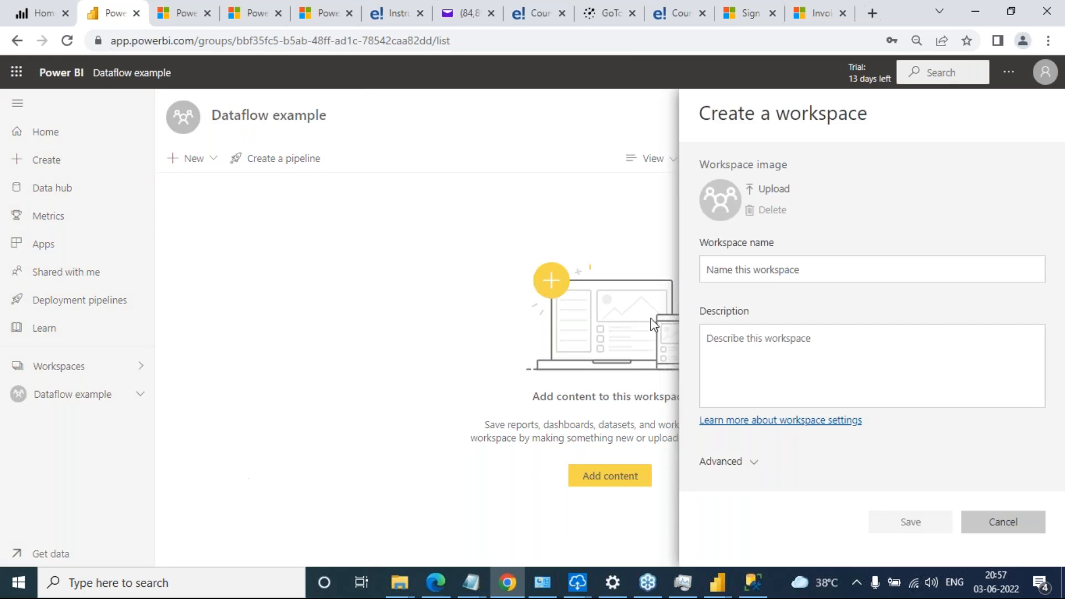
left_click(743, 274)
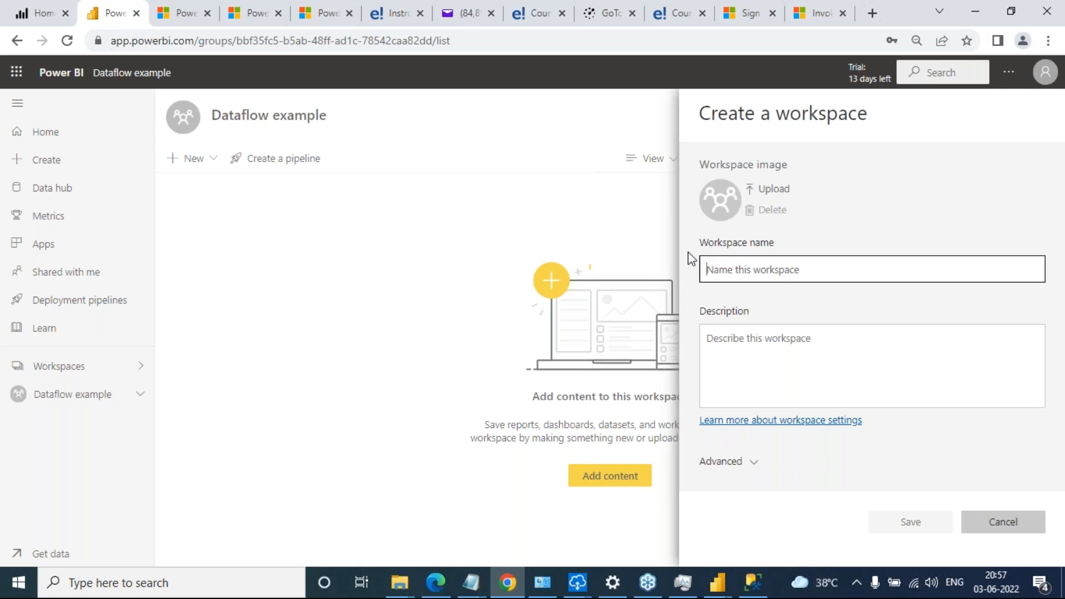
type("Daf")
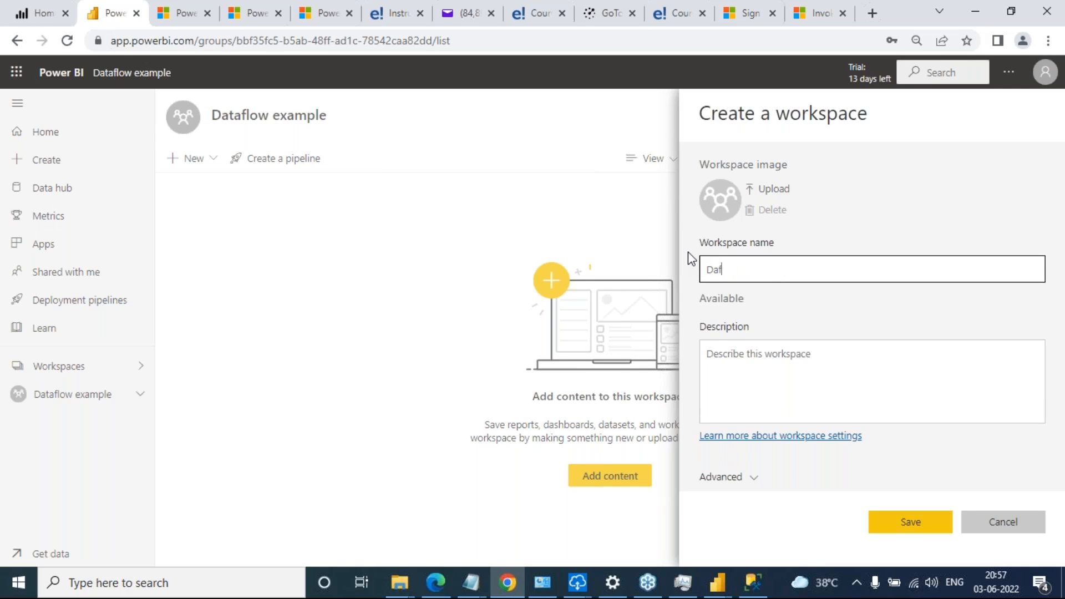
type("aFlow")
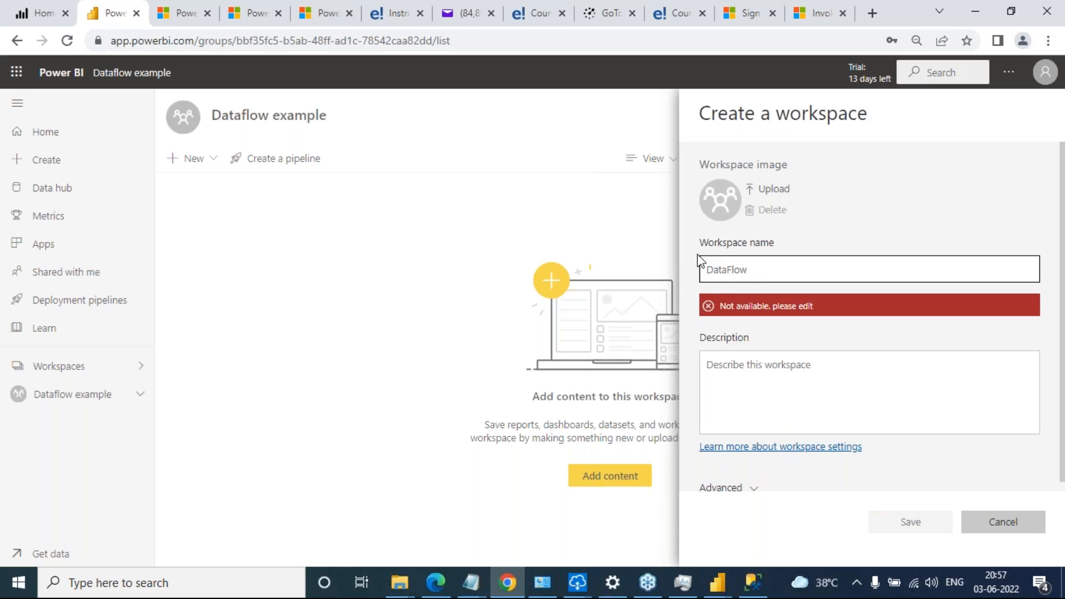
type("Demo")
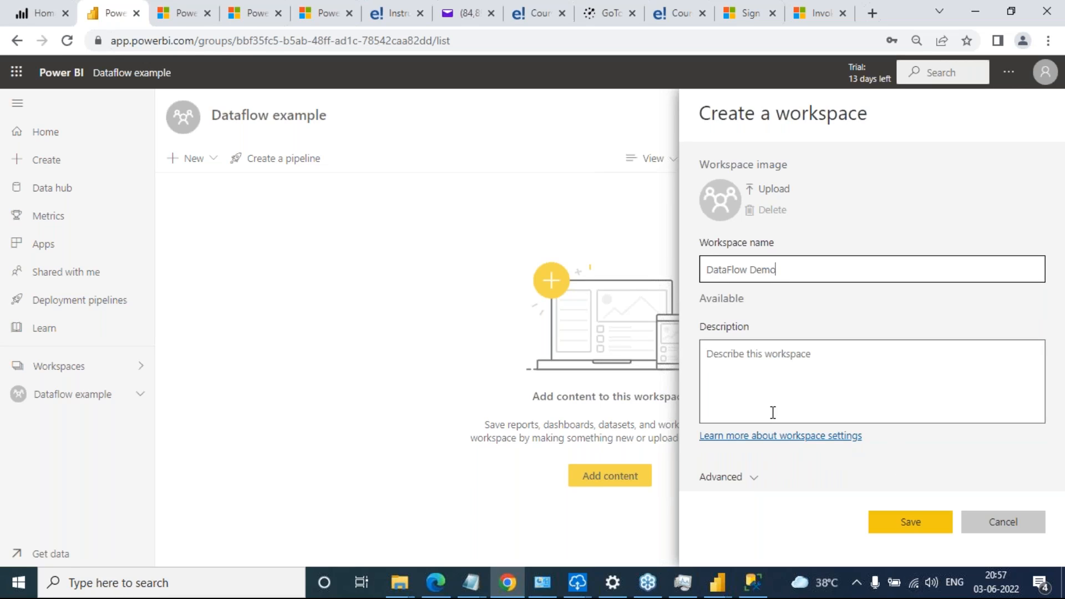
left_click(902, 531)
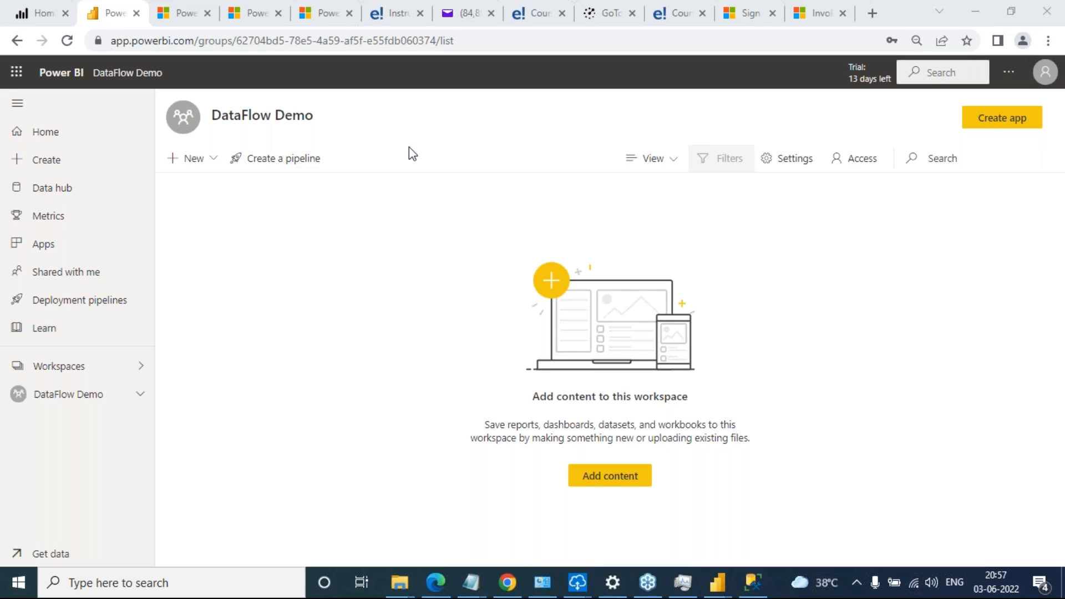
Start a new dataflow in the DataFlow Demo workspace, defining new tables from a SQL Server database source
left_click(214, 161)
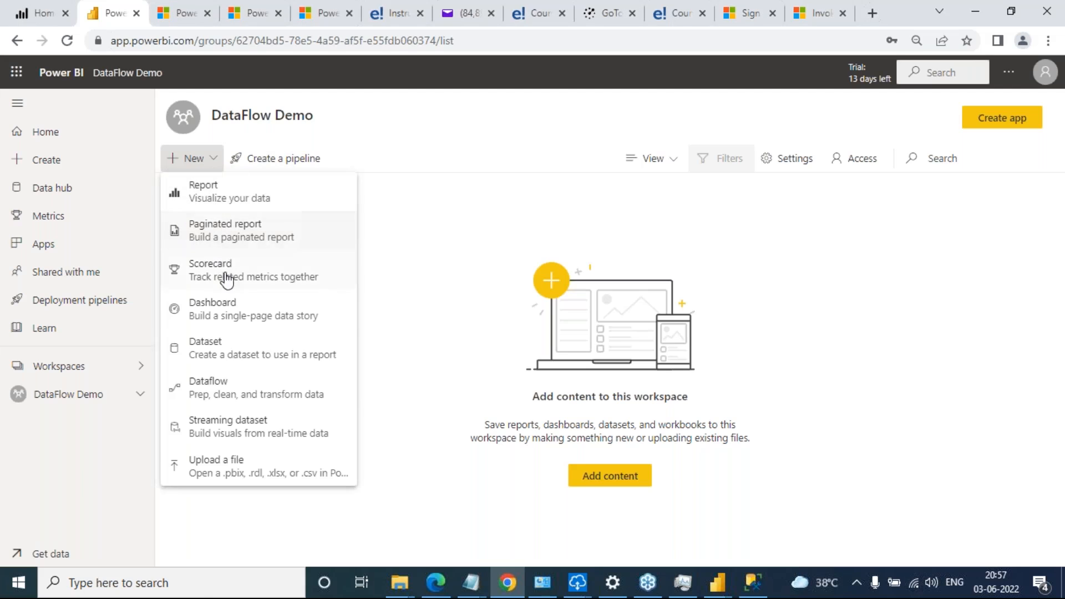
left_click(237, 397)
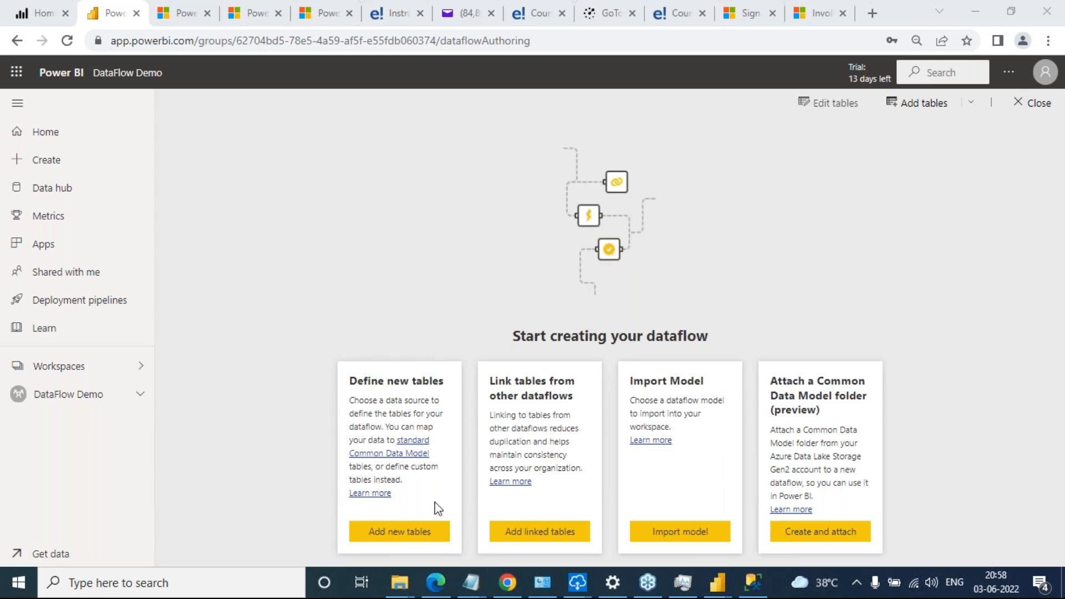
left_click(409, 538)
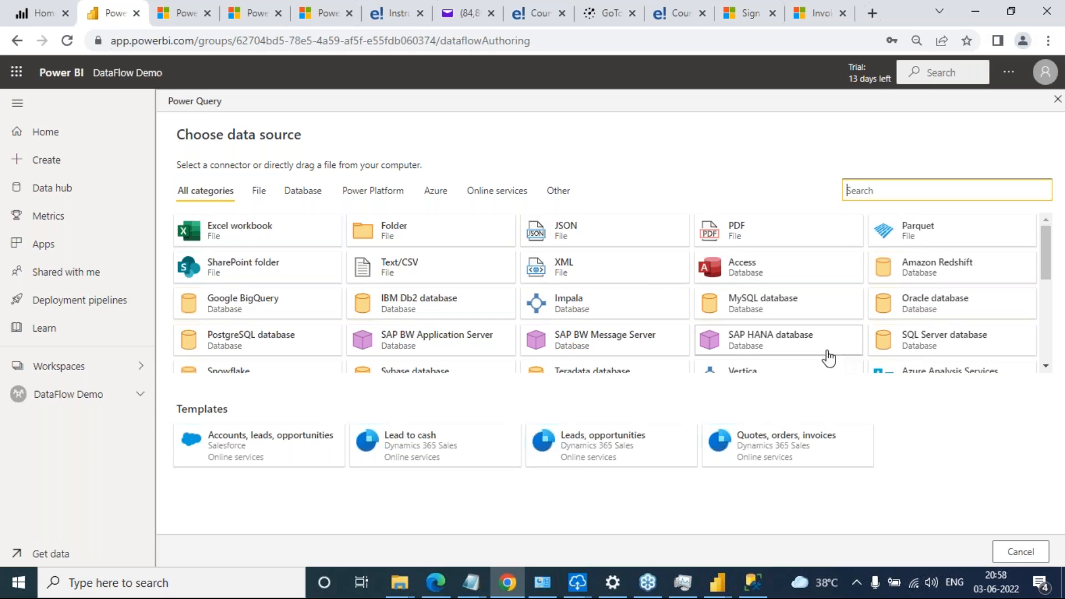
left_click(964, 348)
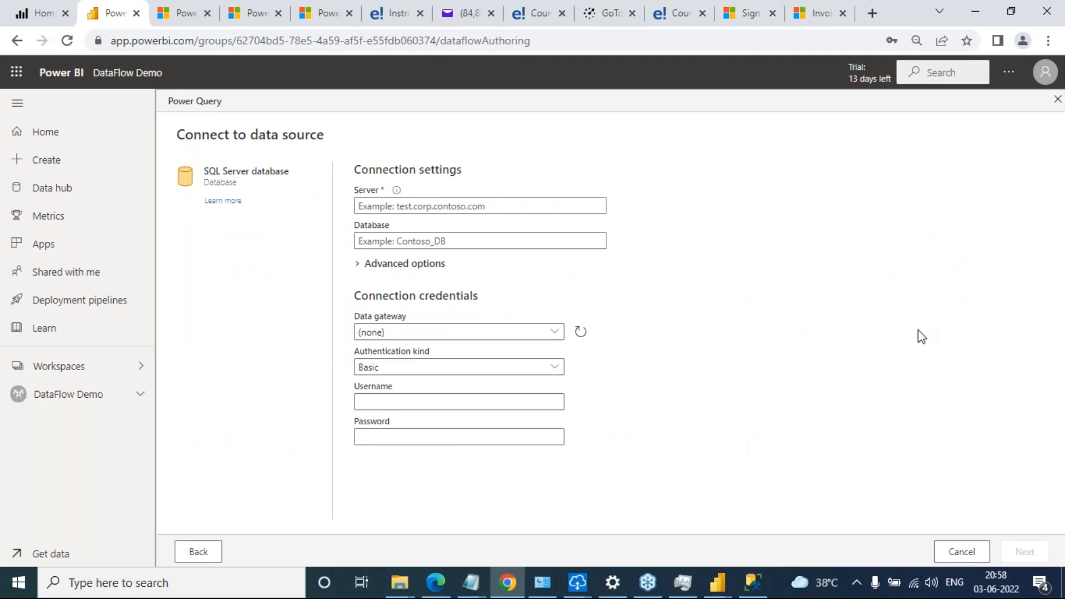
Copy the server name 41216LAP from SQL Server Management Studio's connection dialog into the Server field of the Power BI connection settings
mouse_move(761, 590)
left_click(754, 583)
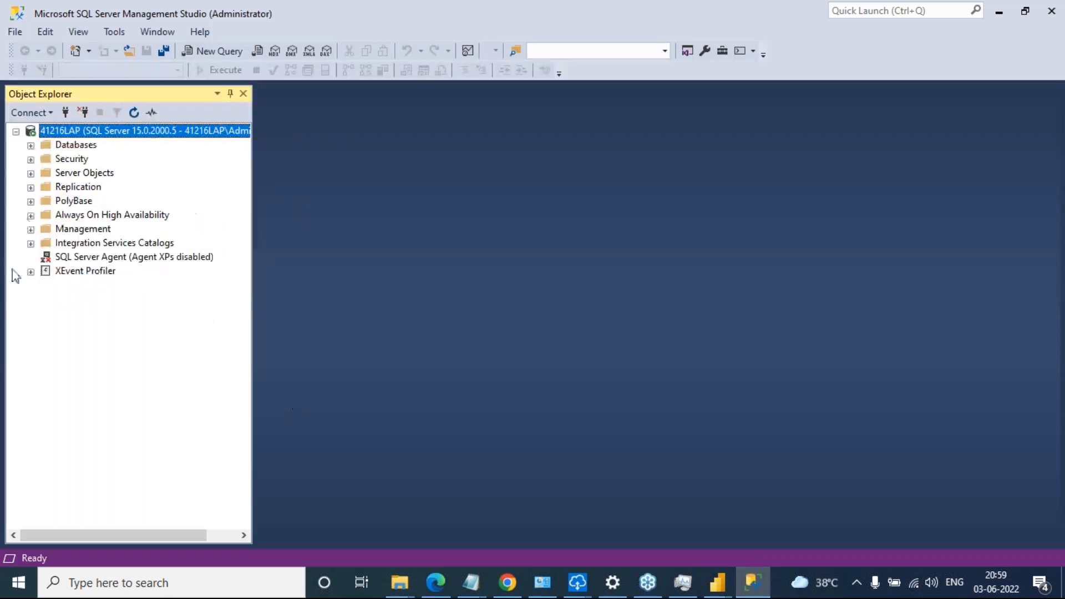
left_click(28, 112)
left_click(61, 129)
key("ctrl+c")
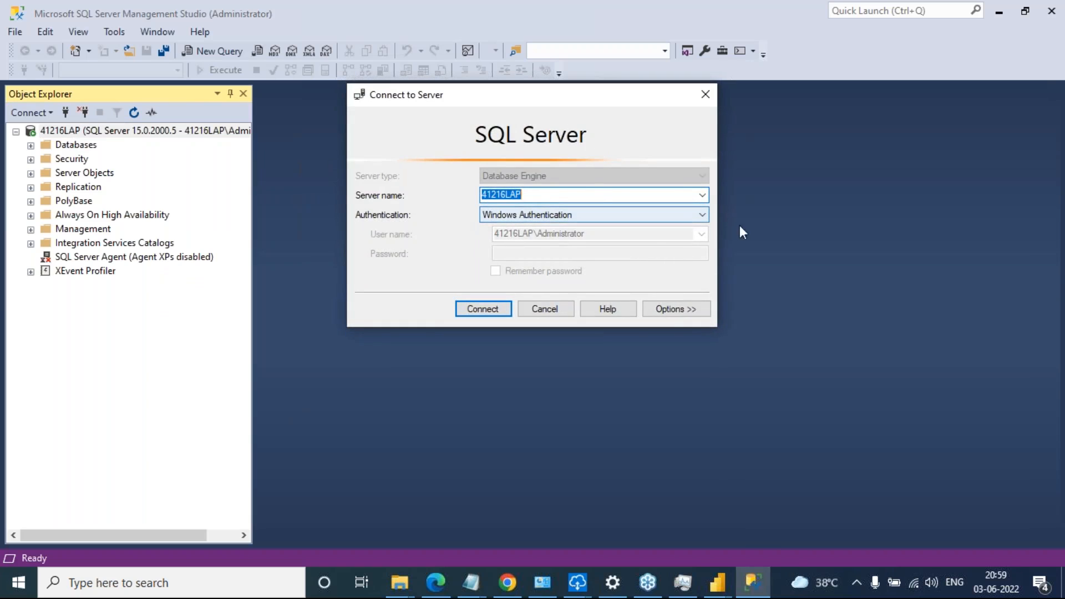
key("alt+Tab")
key("ctrl+v")
key("alt+Tab")
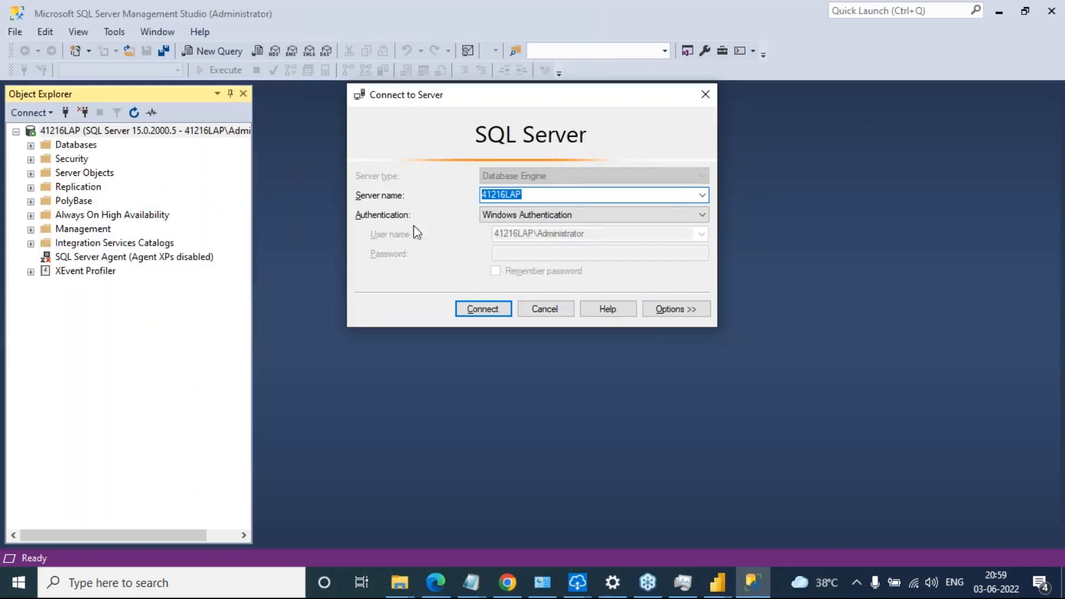
Connect to the server in SQL Server Management Studio and copy the database name "Edureka Power BI Batch" into Power BI's Database field
left_click(502, 312)
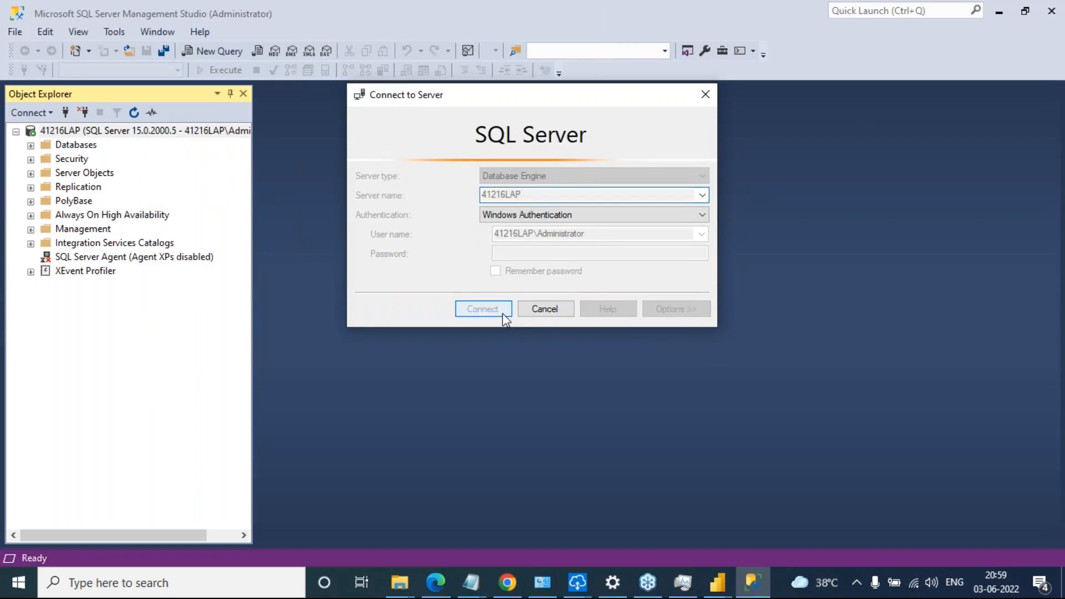
left_click(30, 145)
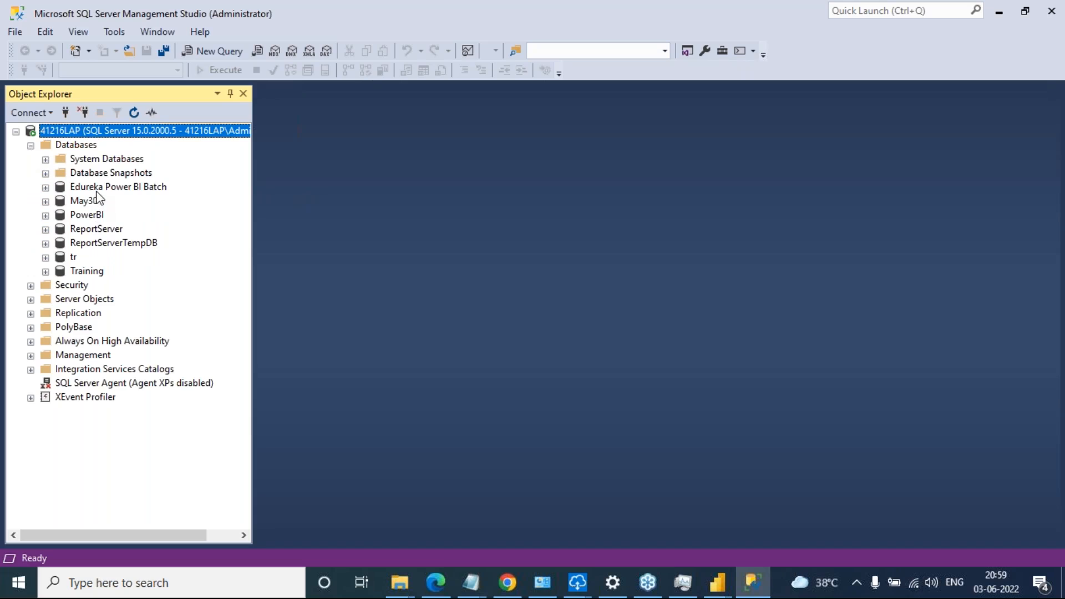
left_click(107, 189)
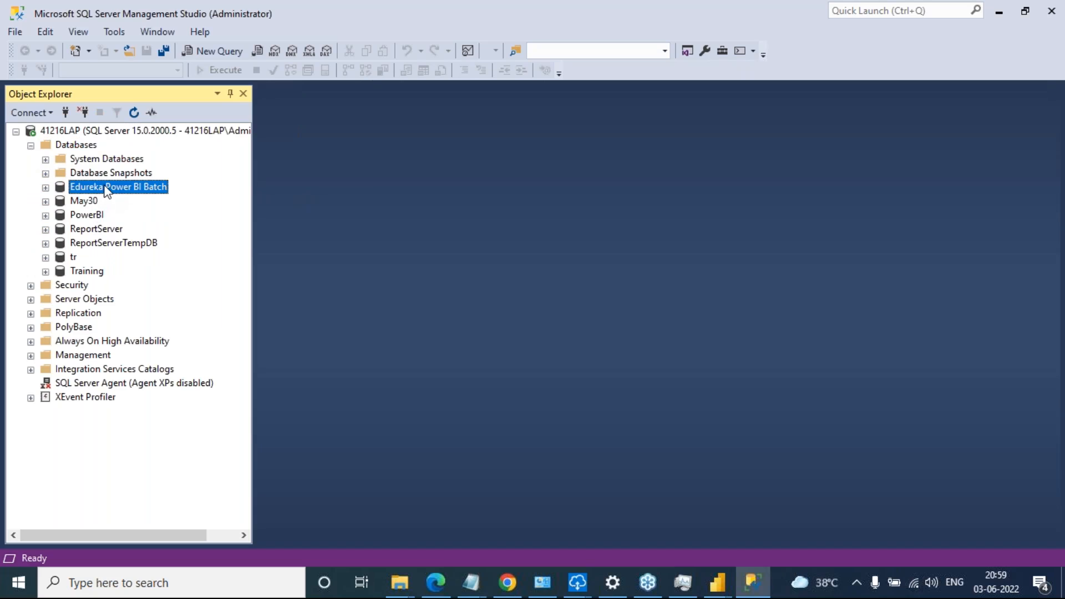
right_click(107, 191)
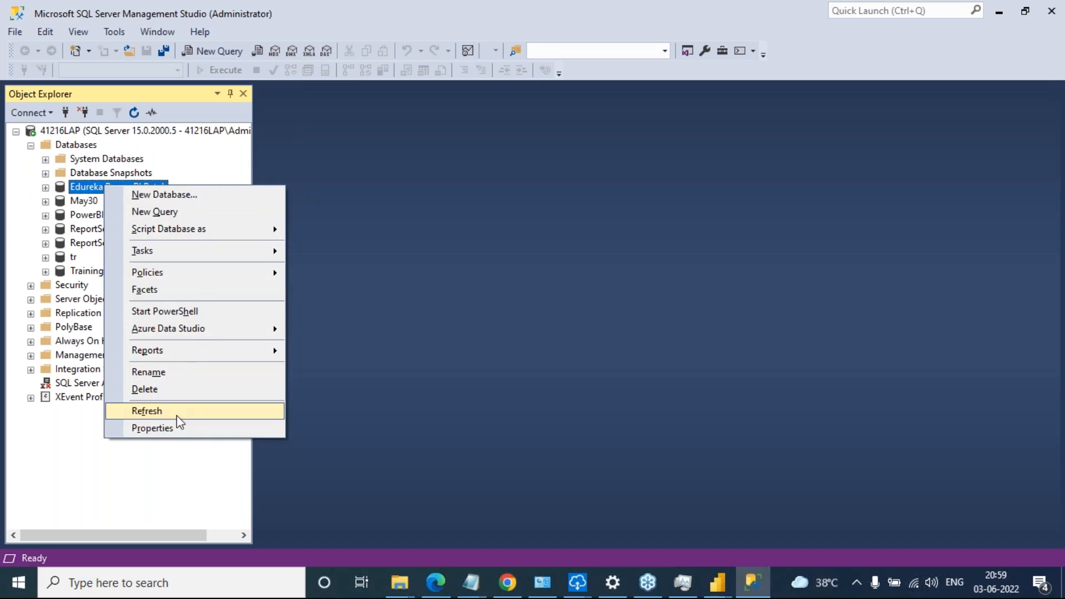
left_click(176, 371)
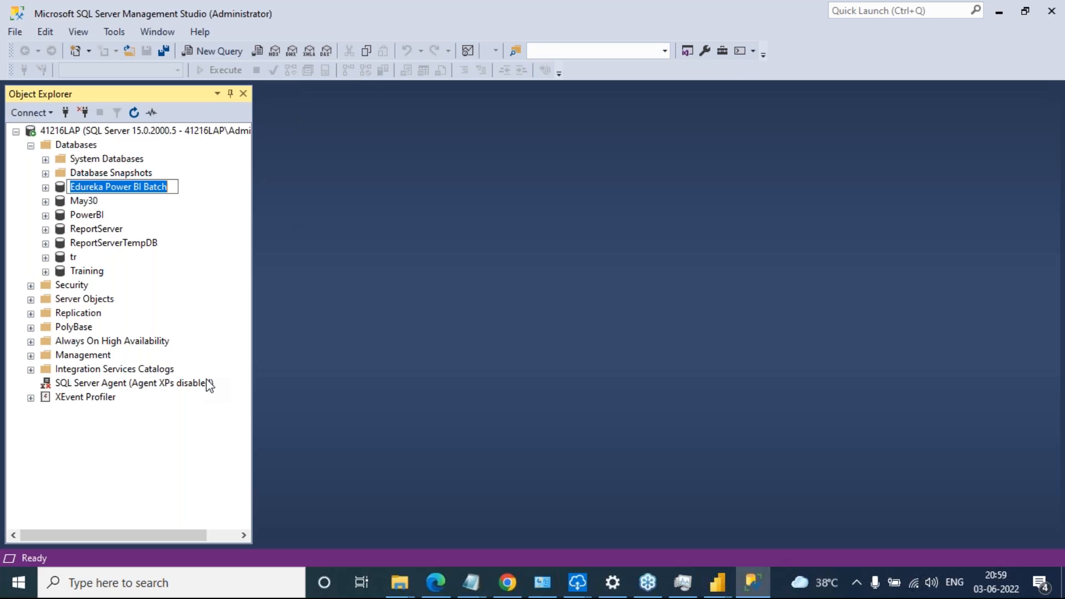
key("ctrl+c")
key("alt+Tab")
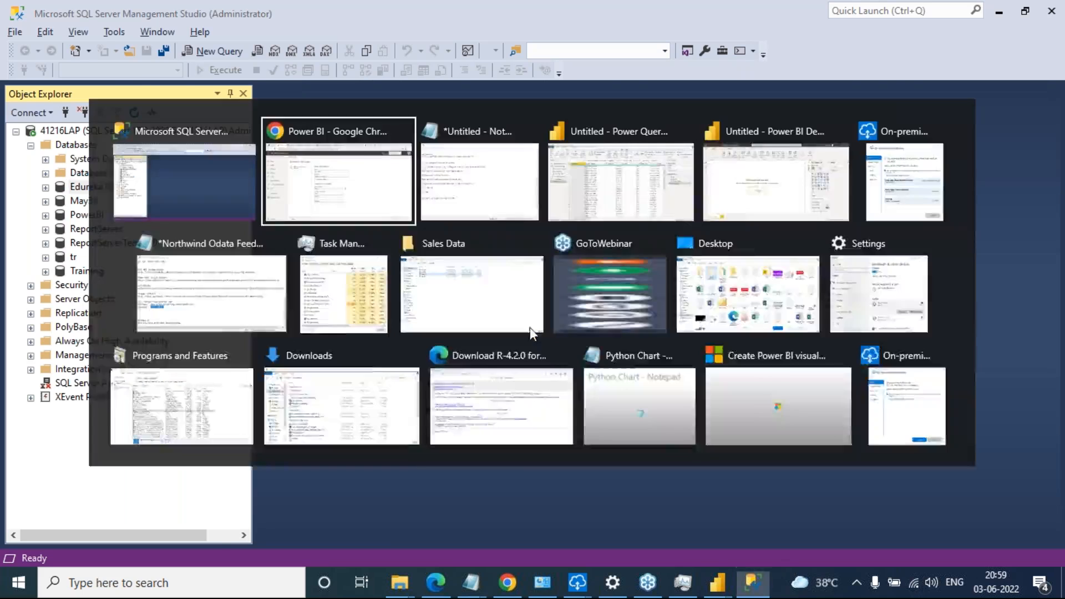
key("ctrl+v")
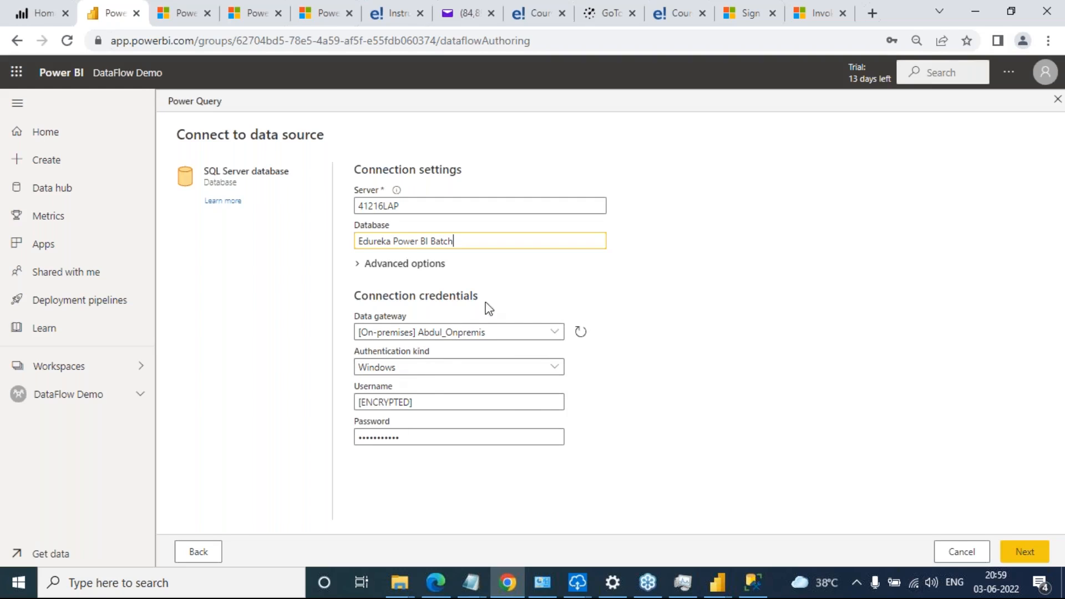
left_click(1061, 65)
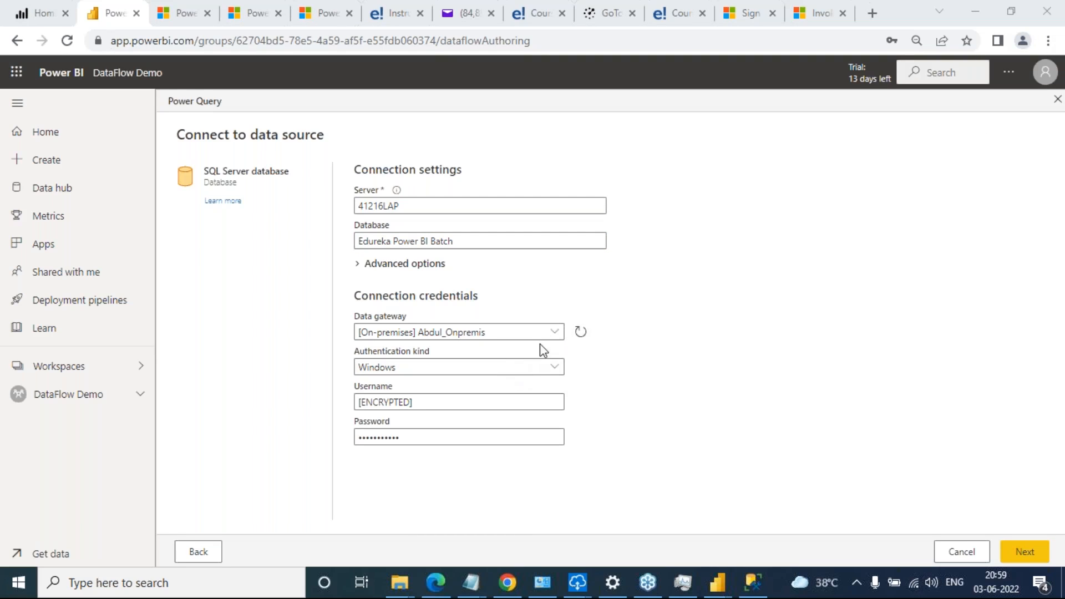
left_click(555, 333)
left_click_drag(558, 383, 560, 506)
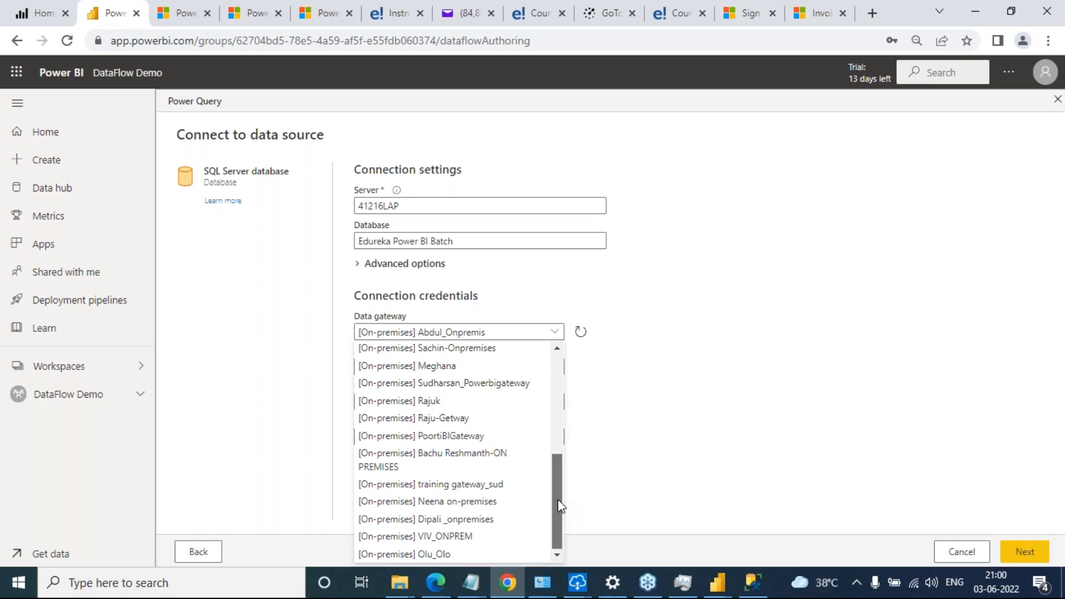
left_click_drag(559, 501, 549, 379)
left_click(543, 369)
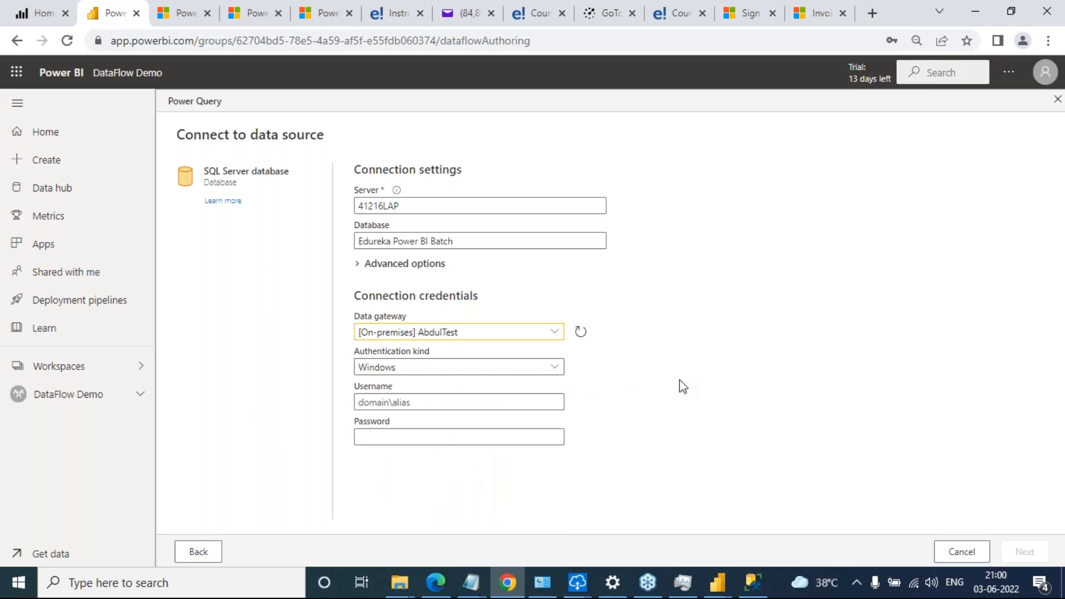
left_click(832, 42)
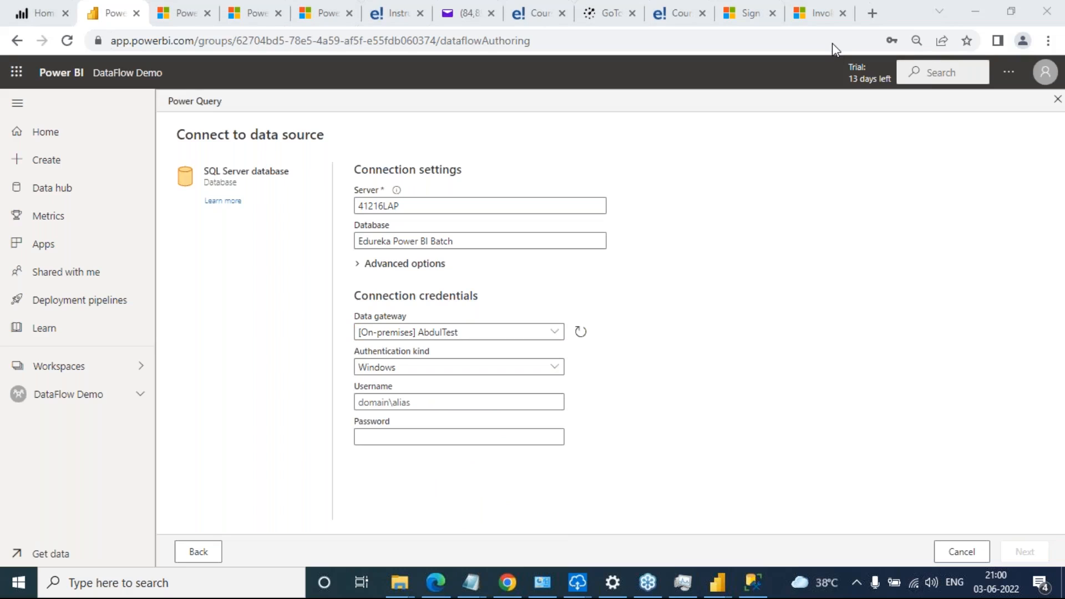
Restart the SQL Server database connection and copy the server name 41216LAP from SQL Server Management Studio as its server
left_click(201, 556)
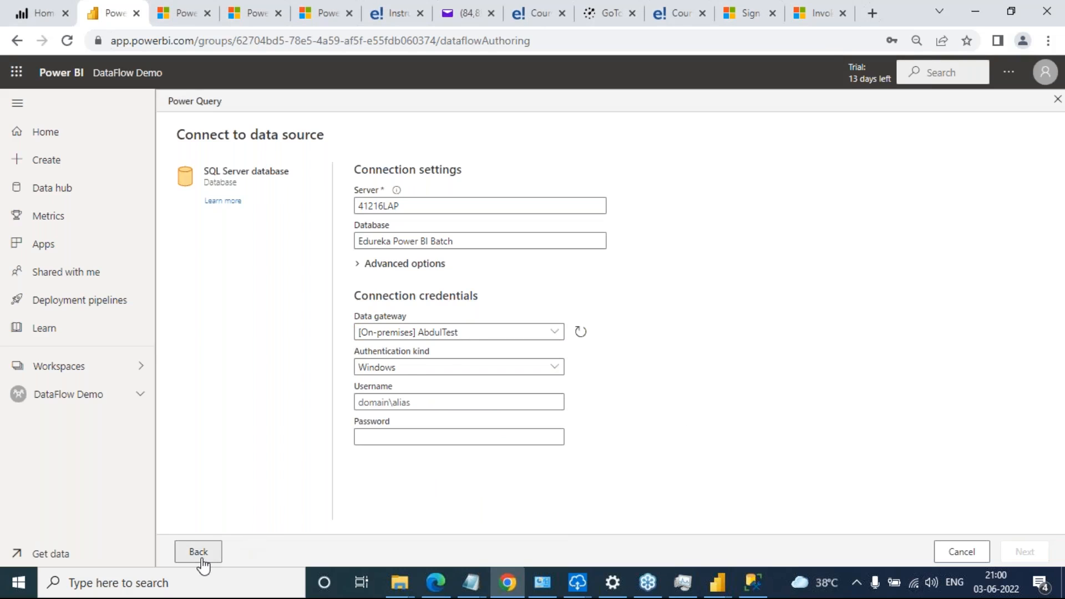
left_click(943, 340)
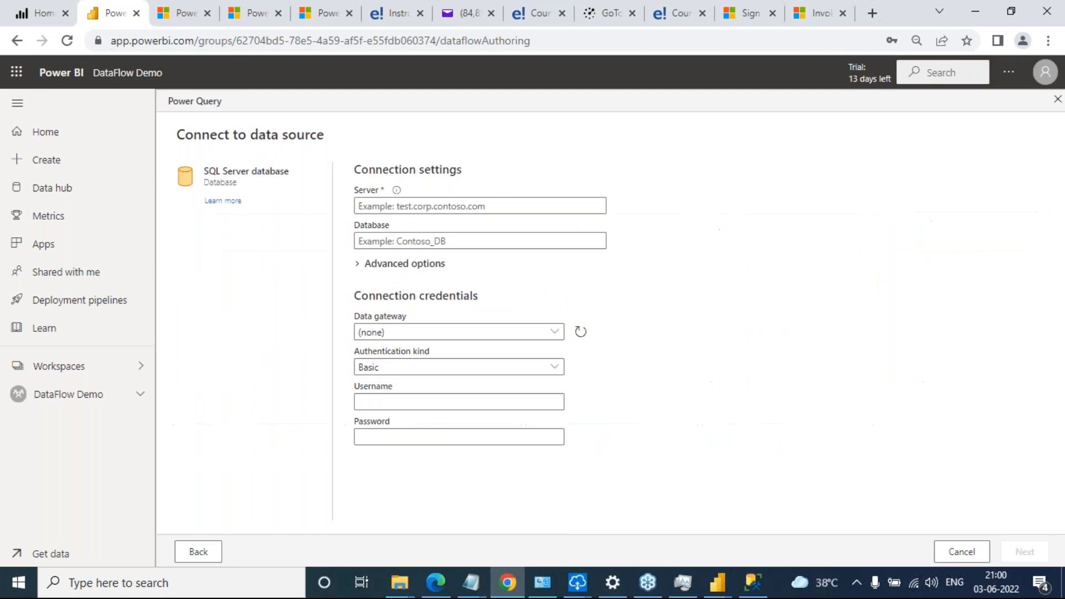
left_click(434, 207)
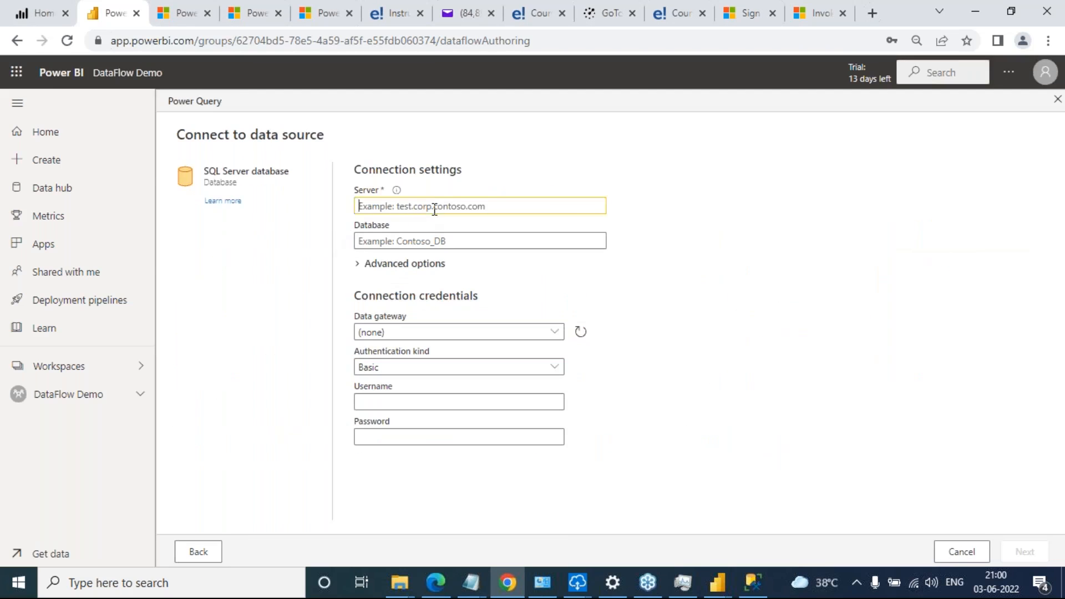
left_click(755, 583)
left_click(75, 131)
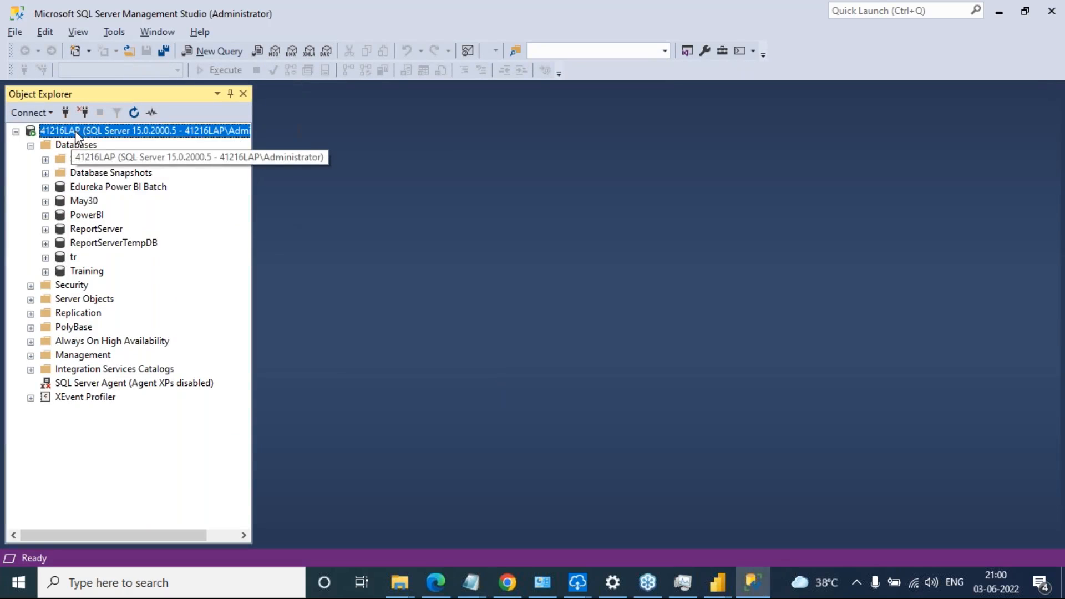
right_click(75, 132)
left_click(147, 140)
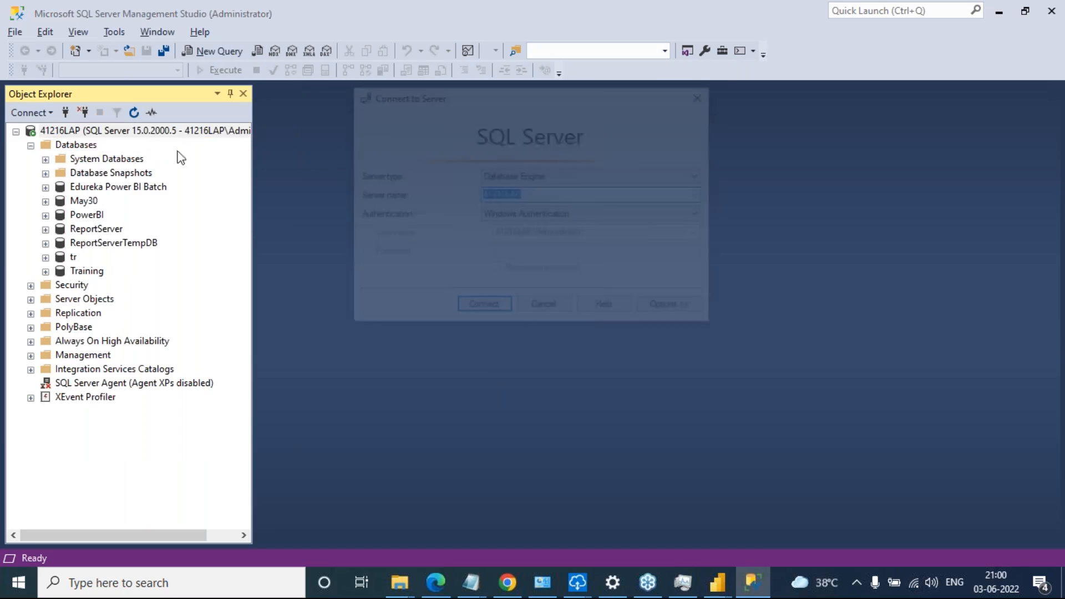
key("alt+Tab")
key("ctrl+v")
Copy the database name "Edureka Power BI Batch" from SQL Server Management Studio into the Power BI connection settings
key("alt+Tab")
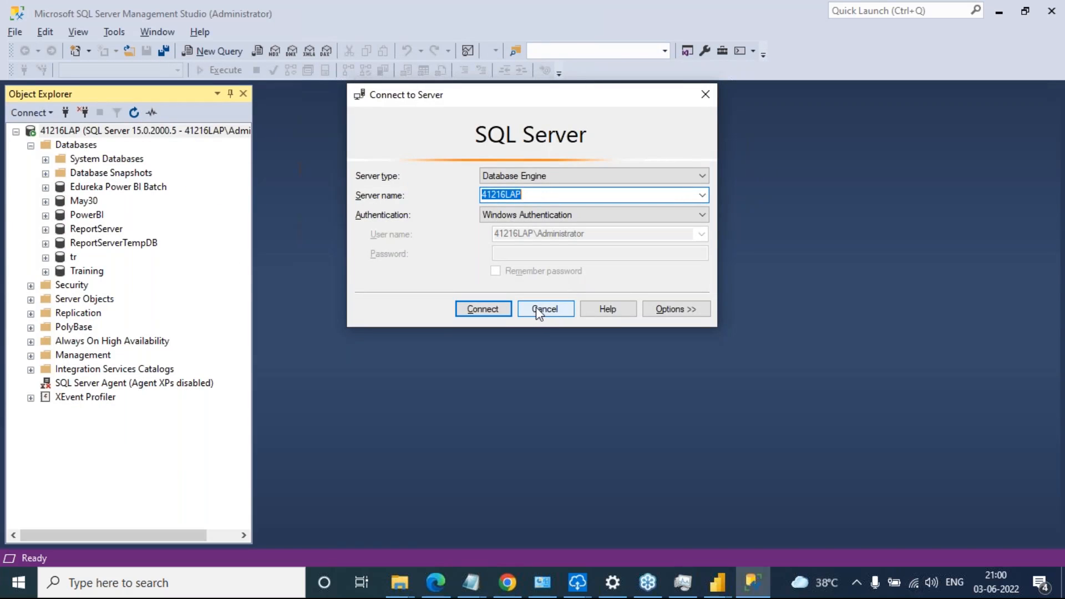
left_click(483, 309)
left_click(118, 191)
right_click(118, 191)
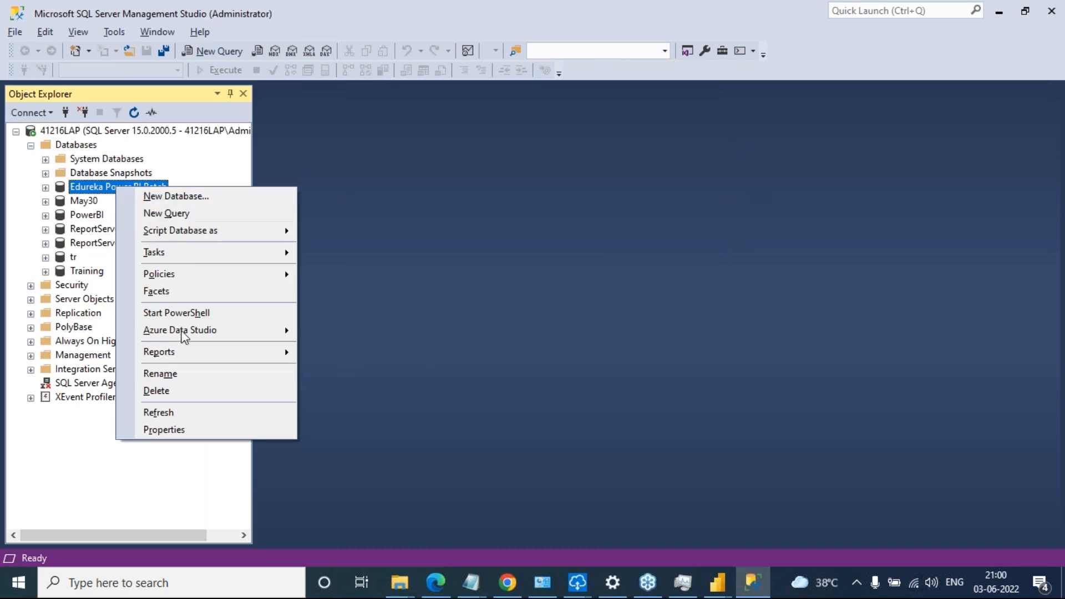
left_click(185, 372)
key("ctrl+c")
key("Escape")
key("alt+Tab")
key("ctrl+v")
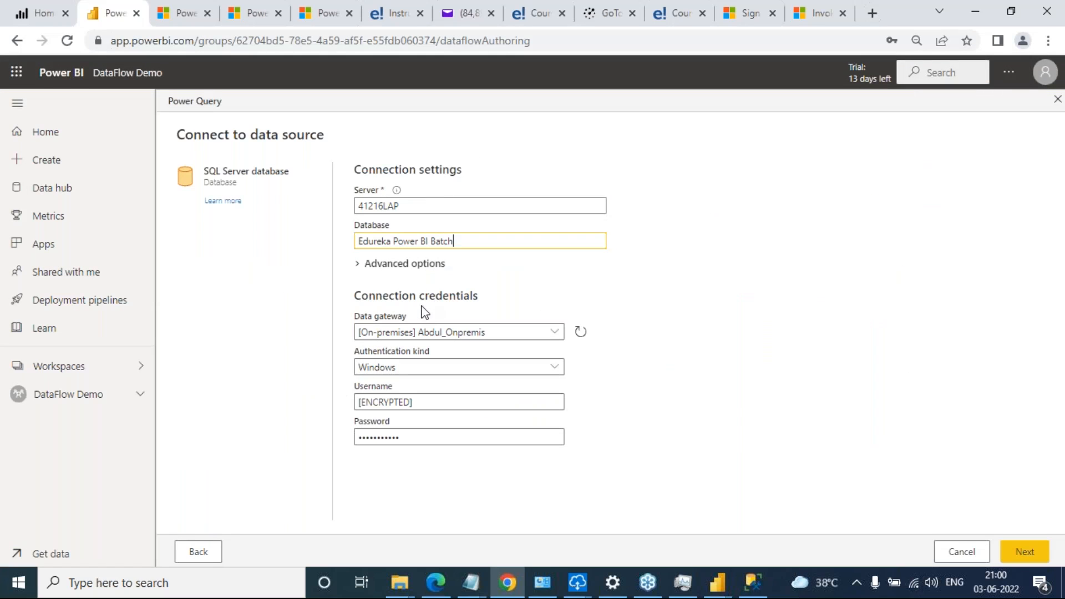
Proceed with the connection, select the Sheet1$ table and bring it into the online Power Query editor for transformation
left_click(1025, 552)
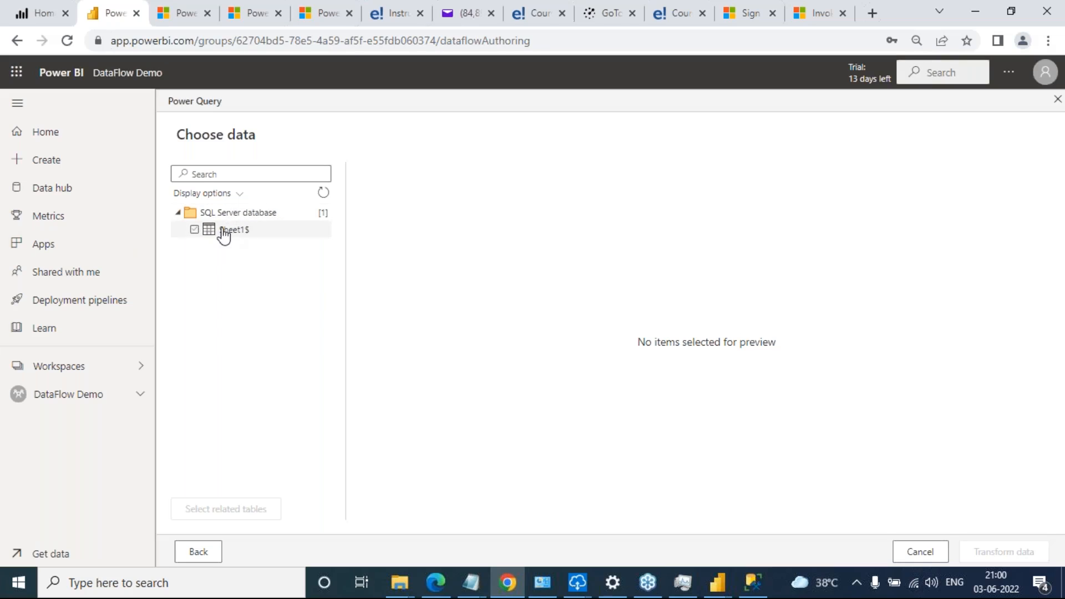
left_click(194, 230)
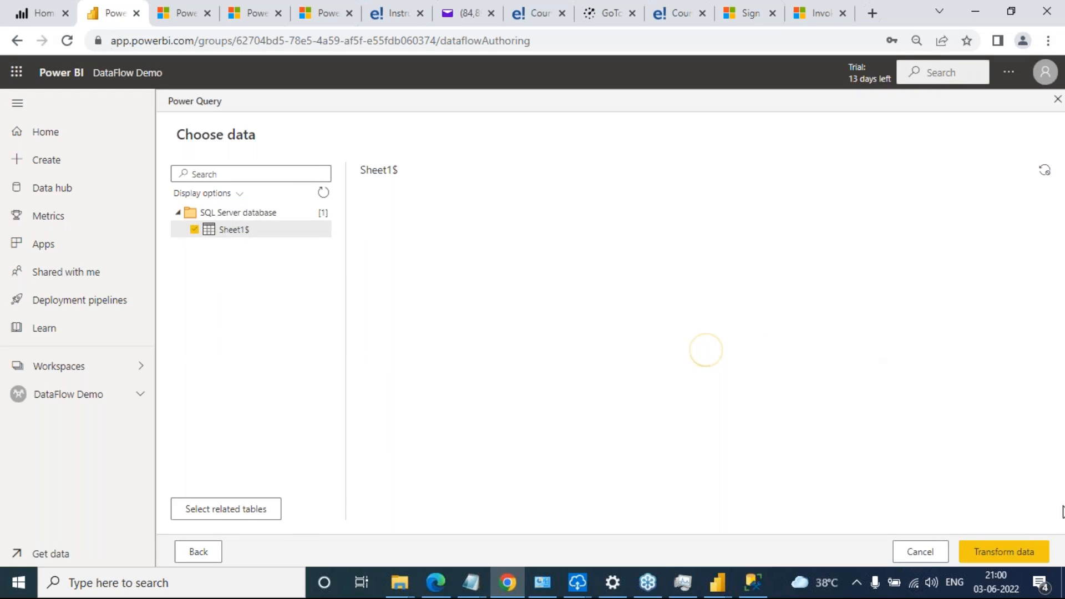
left_click(976, 544)
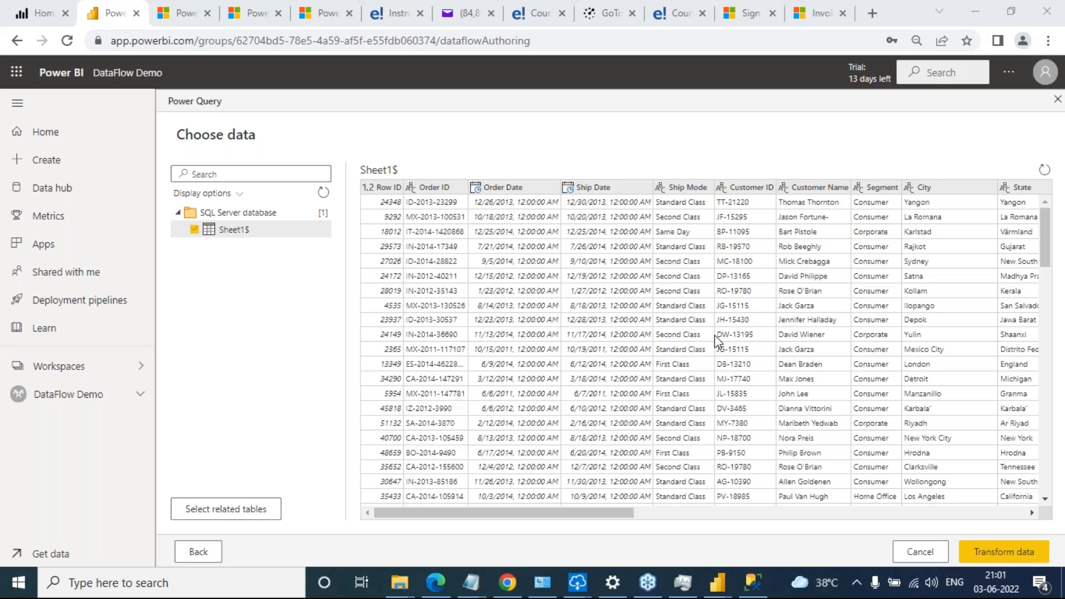
mouse_move(471, 582)
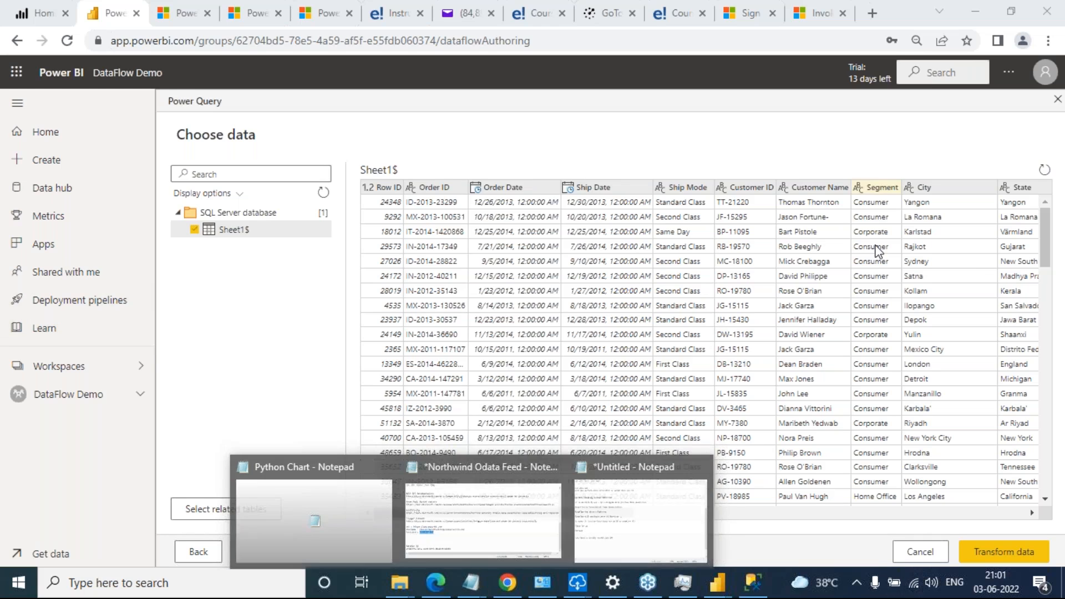
left_click(1006, 555)
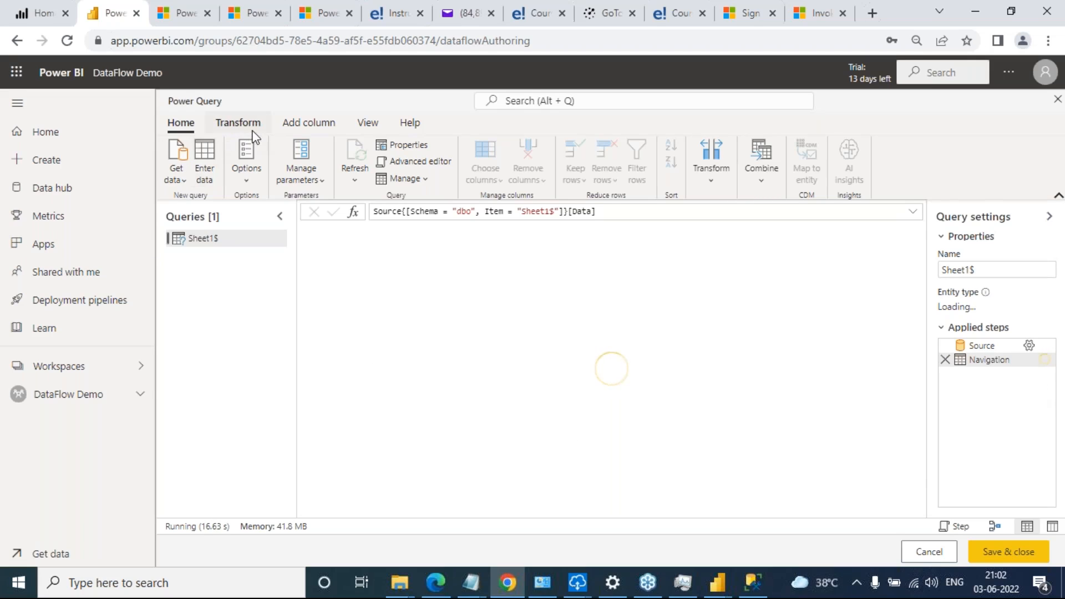
Compare Power BI Desktop's Power Query Editor with the transform, add-column, view and help commands of the online editor
key("alt+Tab")
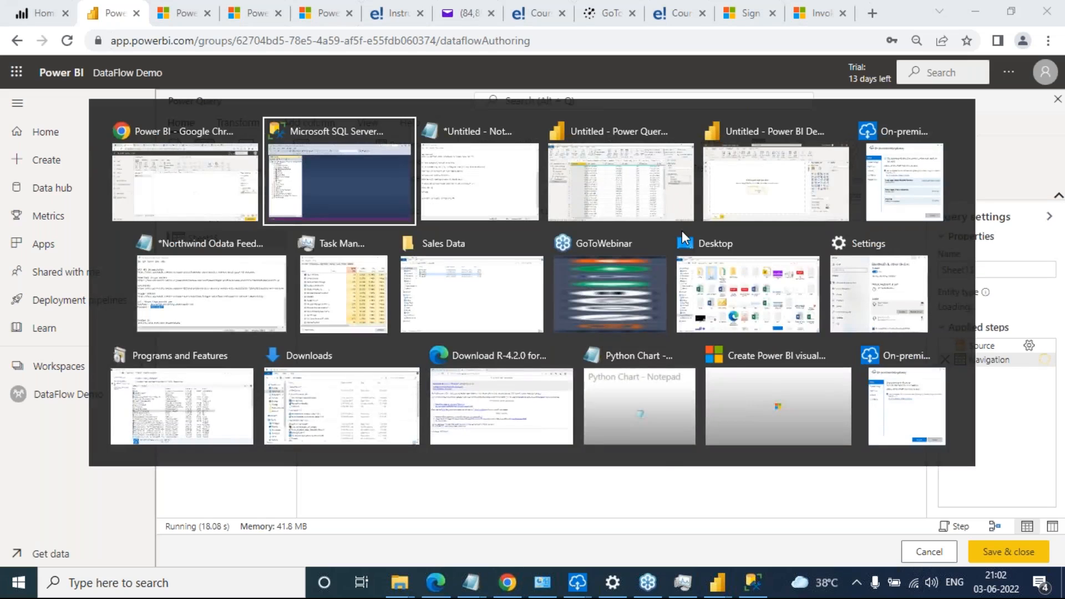
left_click(682, 225)
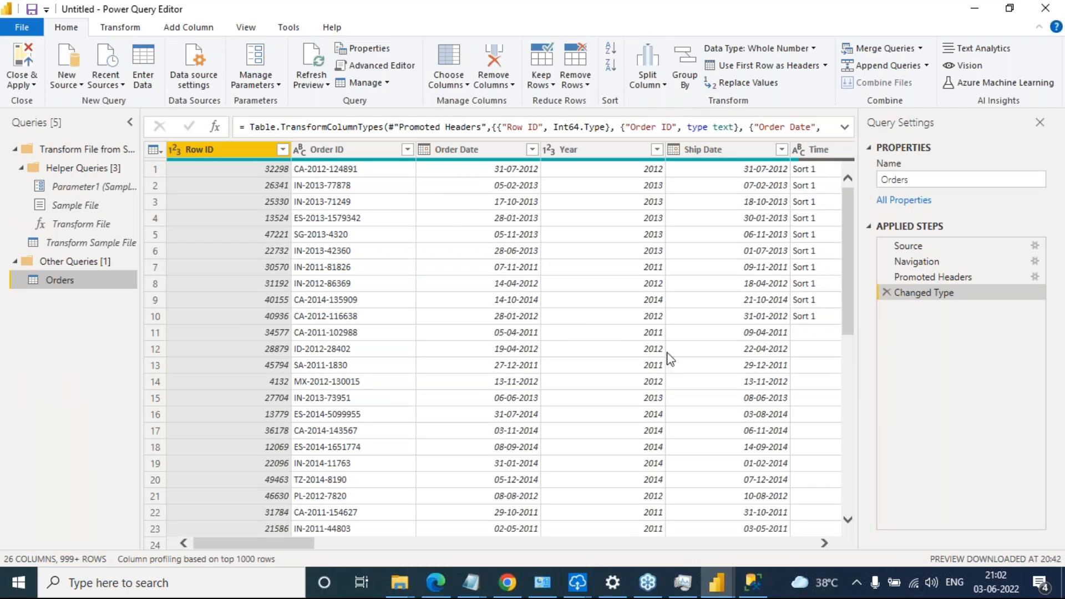
key("alt+Tab")
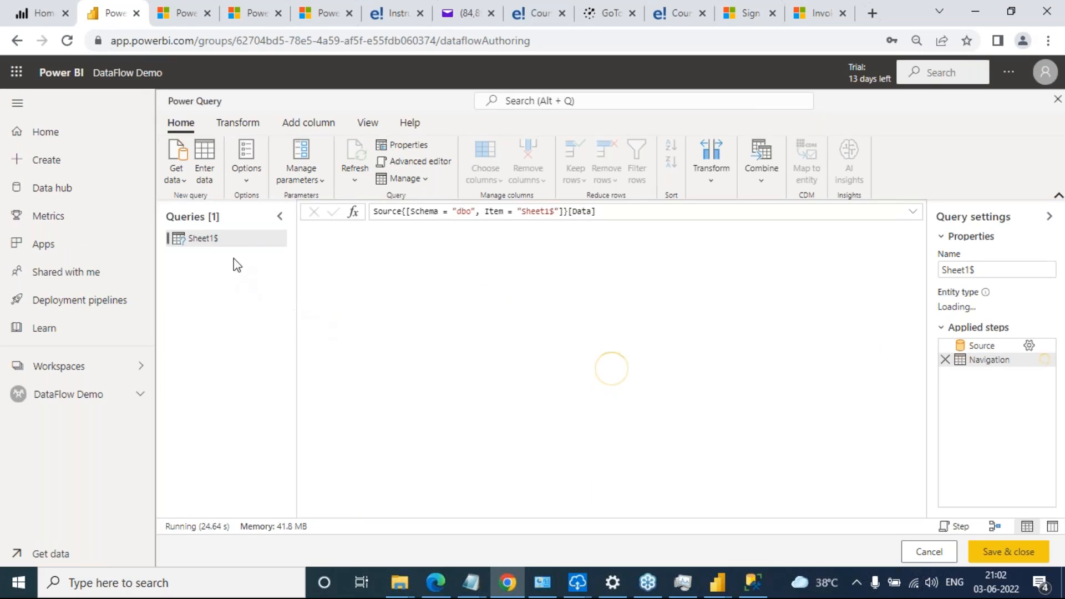
left_click(238, 128)
left_click(305, 128)
left_click(362, 125)
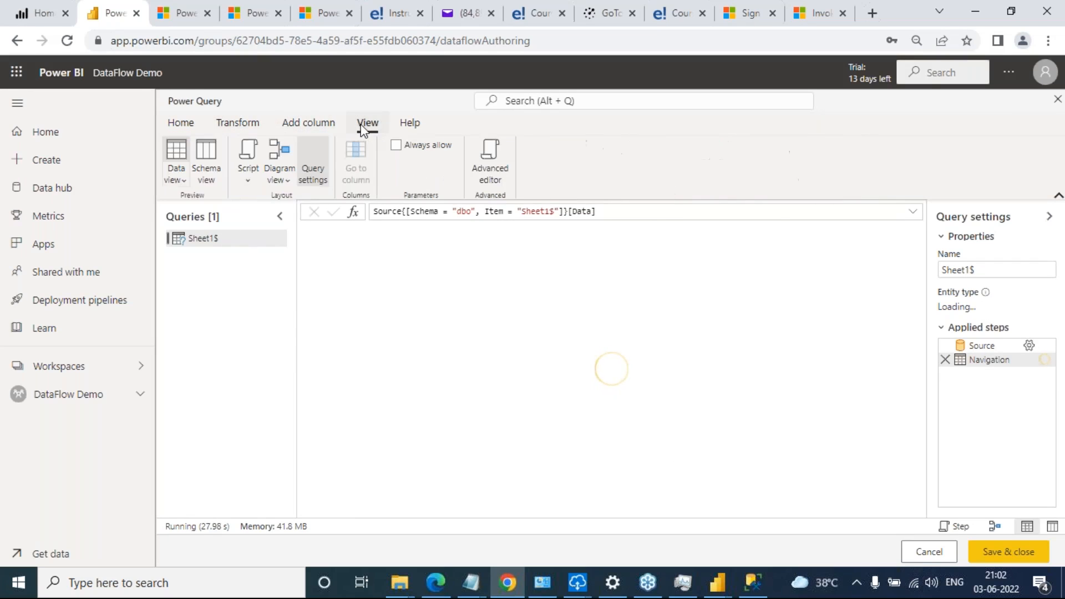
left_click(413, 125)
left_click(308, 123)
left_click(238, 124)
left_click(178, 125)
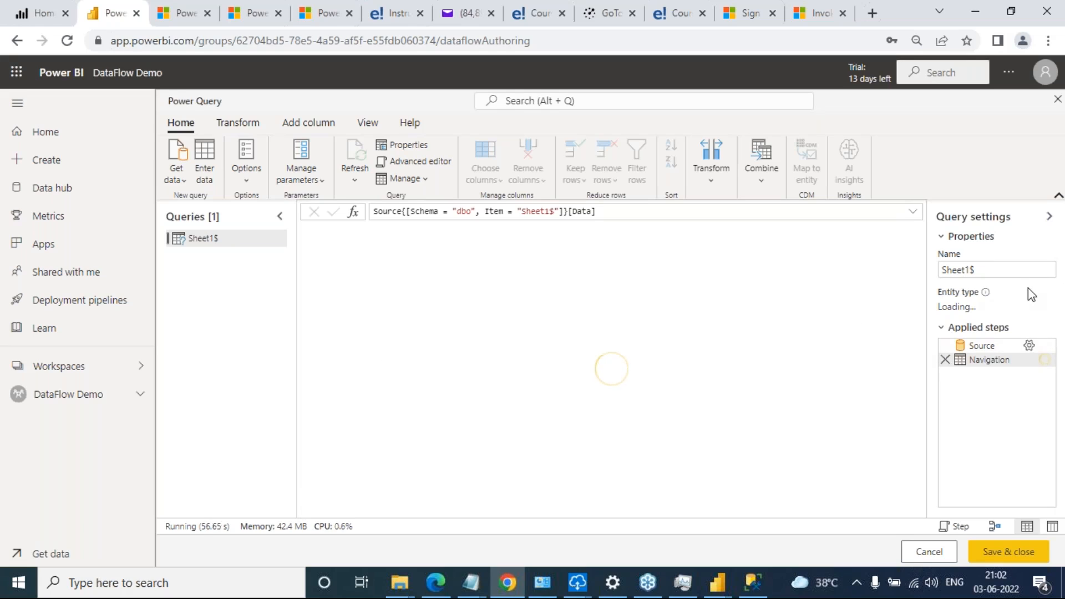
left_click(1051, 240)
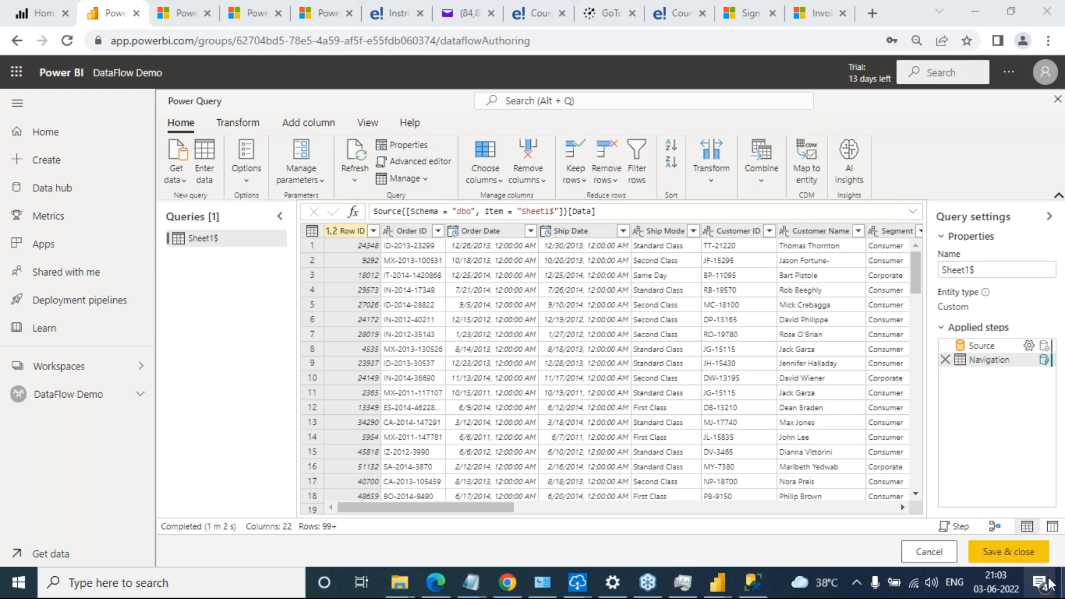
Save and close the query, saving the dataflow under the name "Sales Data by Data Flow"
left_click(1030, 553)
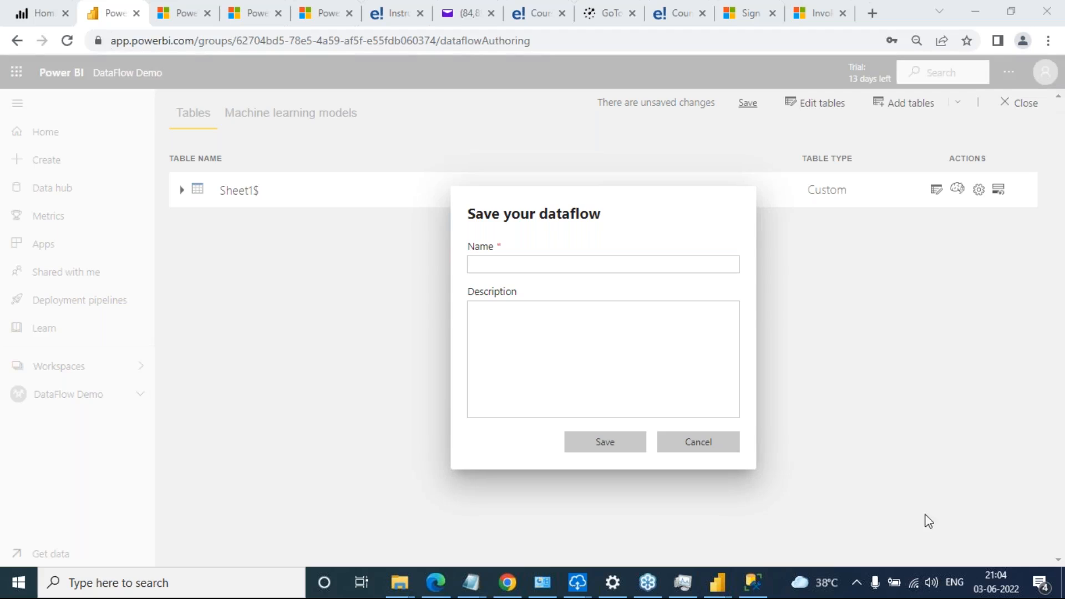
left_click(547, 268)
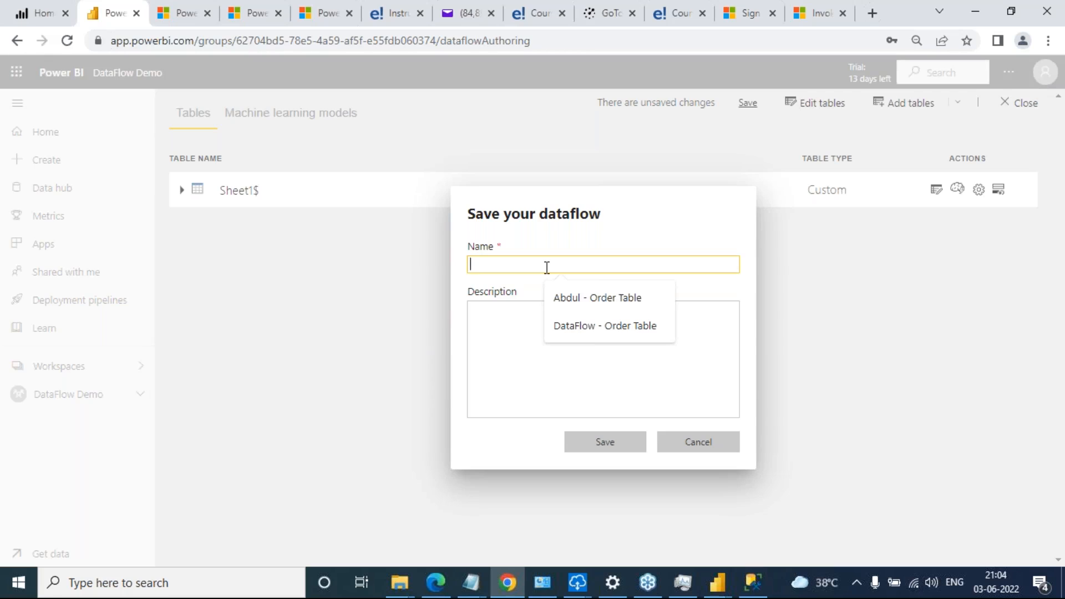
type("DAt")
key("BackSpace")
key("BackSpace")
type("ata Flow")
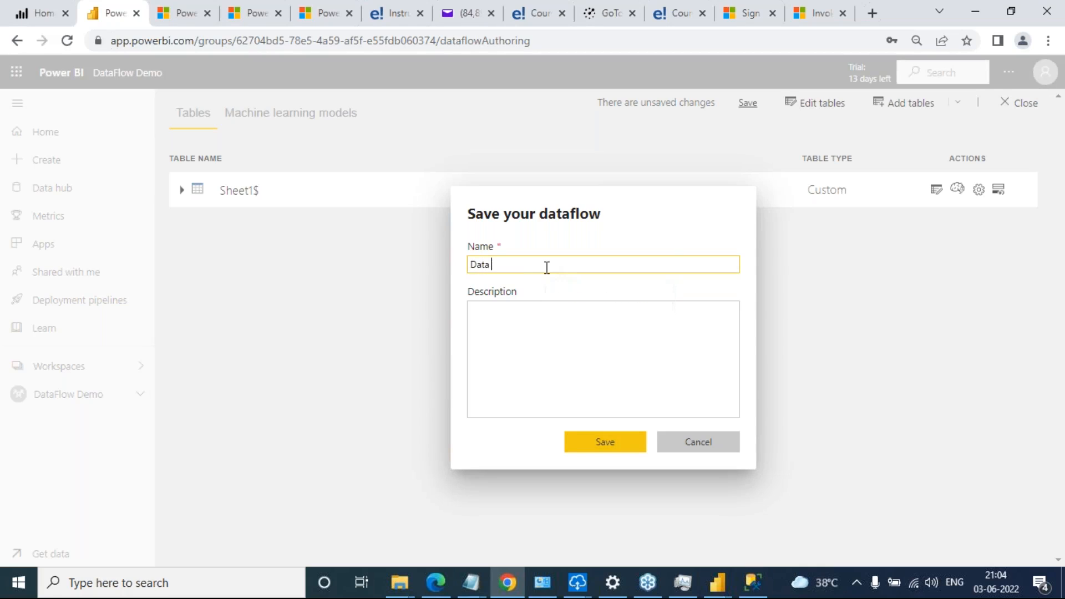
type(" Demo")
key("BackSpace")
key("BackSpace")
key("BackSpace")
key("BackSpace")
key("BackSpace")
key("BackSpace")
key("BackSpace")
key("BackSpace")
key("BackSpace")
key("BackSpace")
key("BackSpace")
key("BackSpace")
key("BackSpace")
key("BackSpace")
type("Sales Data by DataFlow")
left_click(547, 264)
left_click(613, 444)
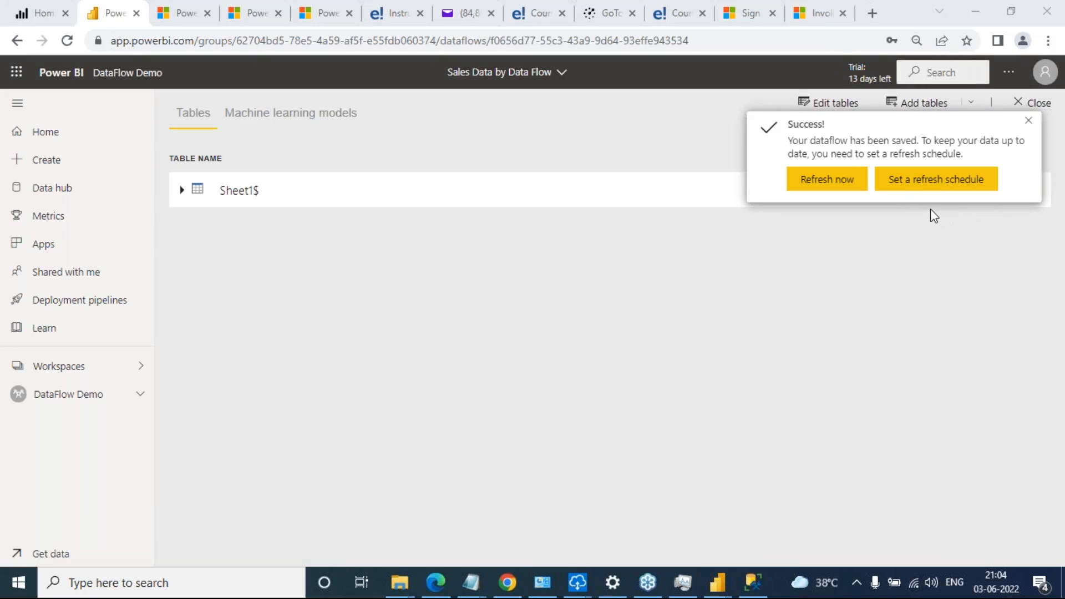
Open the refresh schedule settings of the Sales Data by Data Flow dataflow and switch on scheduled refresh
left_click(923, 186)
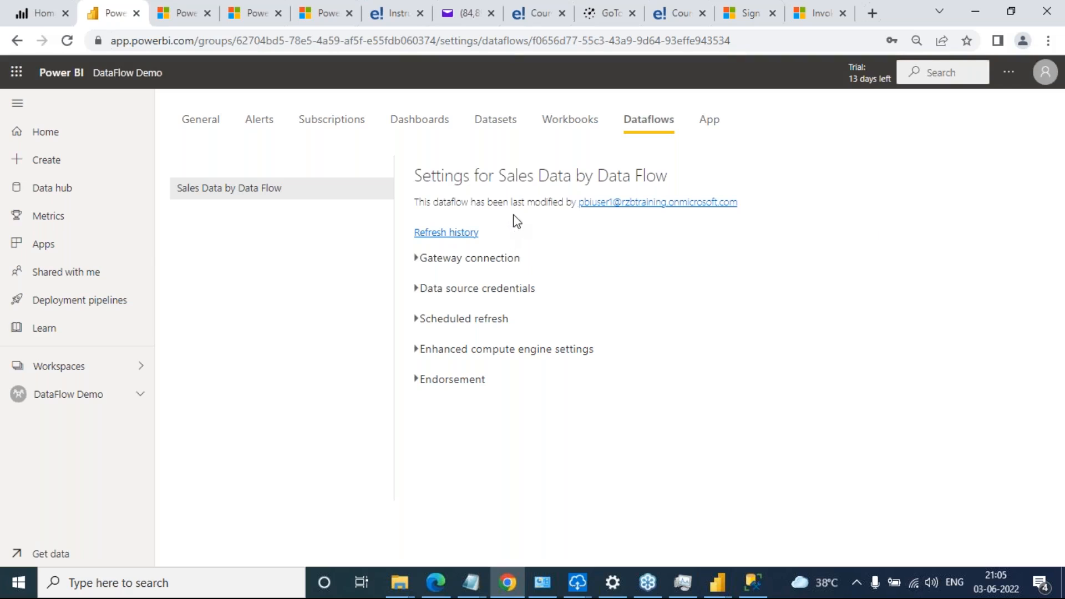
left_click(417, 321)
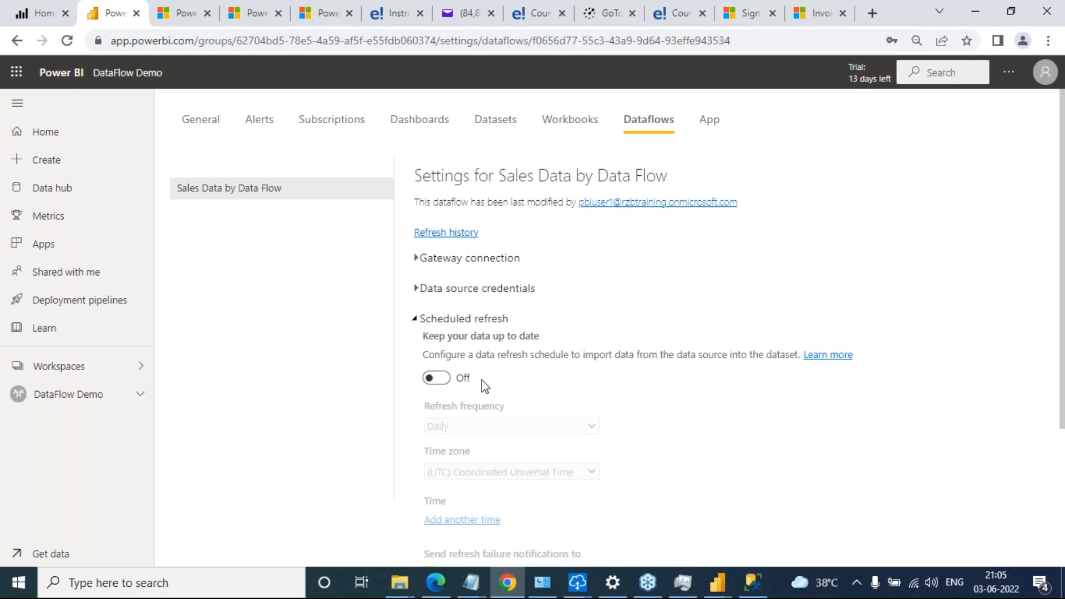
left_click(441, 379)
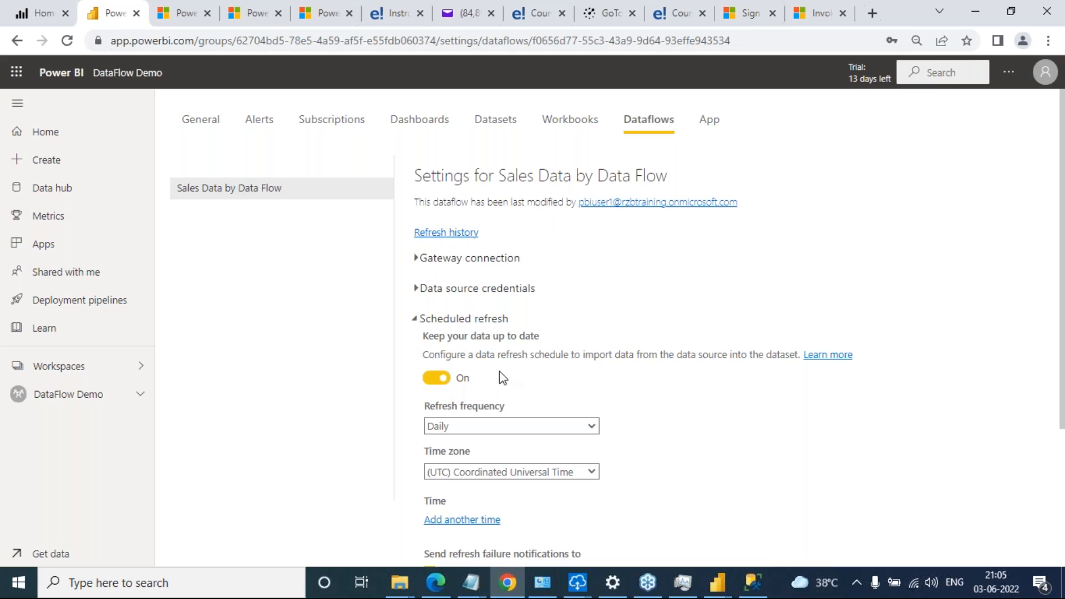
scroll(576, 402, "down", 3)
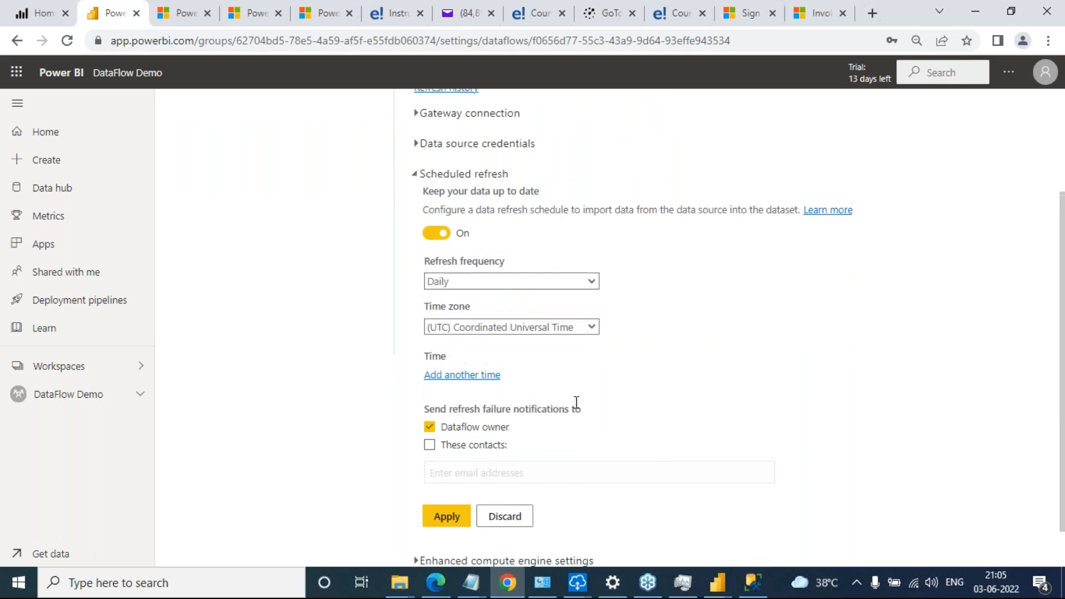
scroll(438, 319, "up", 2)
left_click(435, 307)
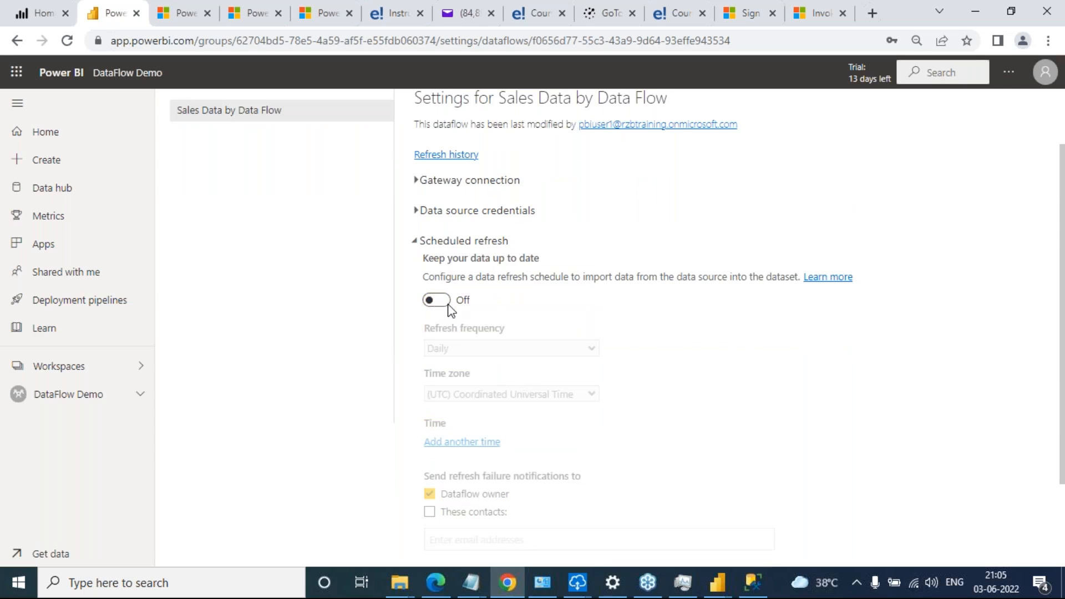
left_click(448, 303)
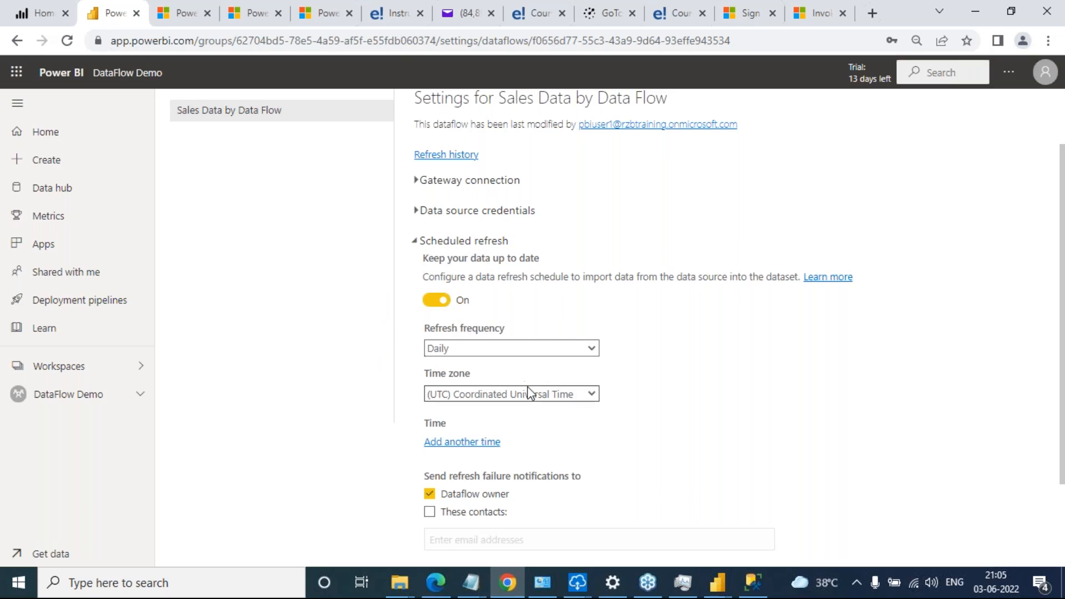
Try to apply a daily refresh schedule in Coordinated Universal Time with failure notifications sent to the dataflow owner
scroll(521, 388, "down", 2)
scroll(530, 393, "up", 4)
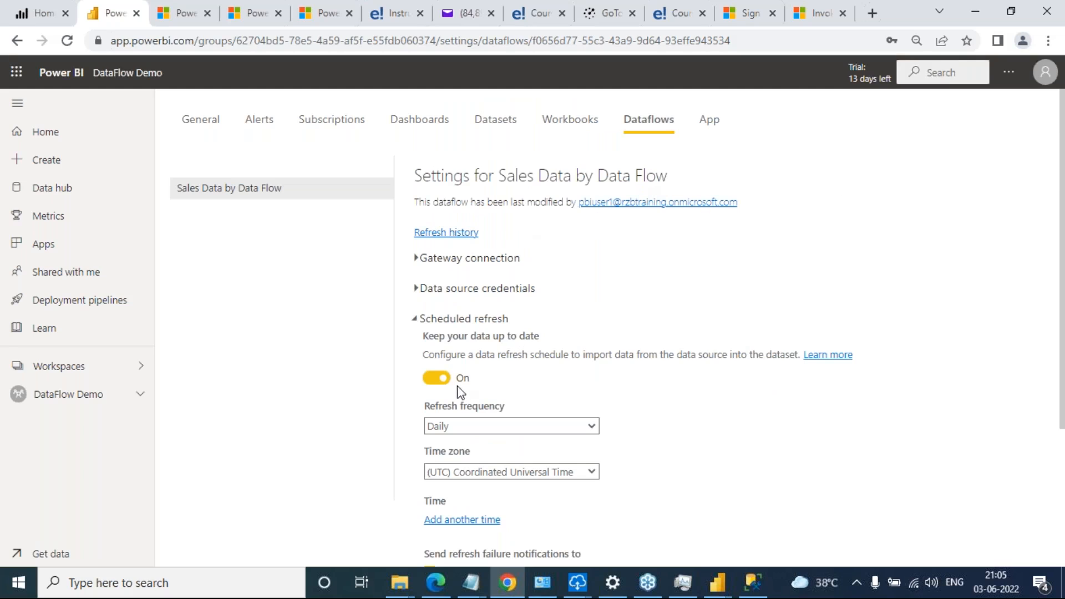
scroll(519, 447, "down", 1)
scroll(518, 447, "down", 1)
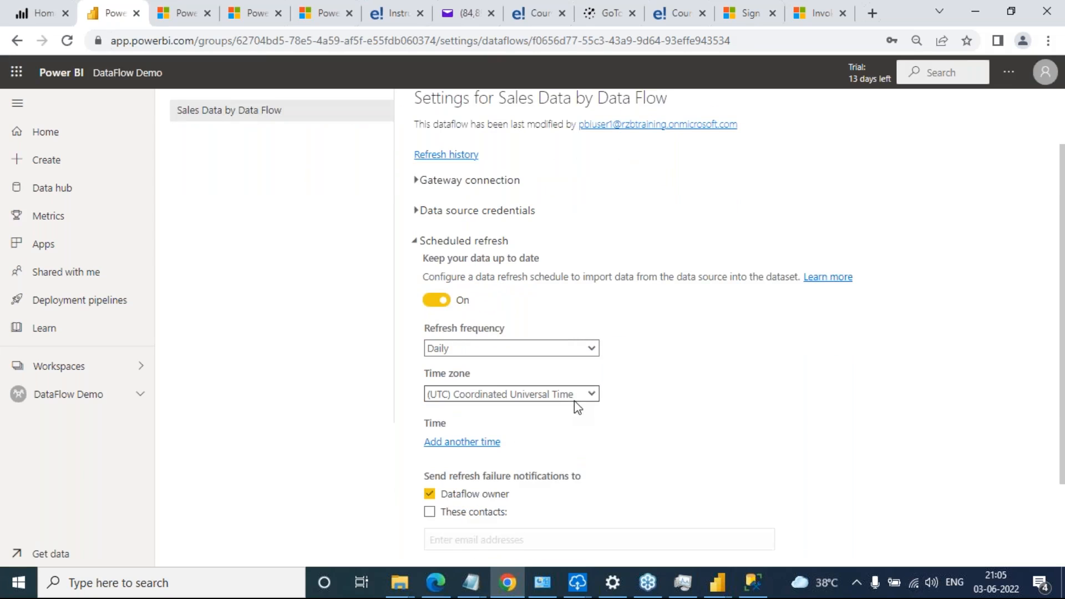
scroll(585, 463, "down", 2)
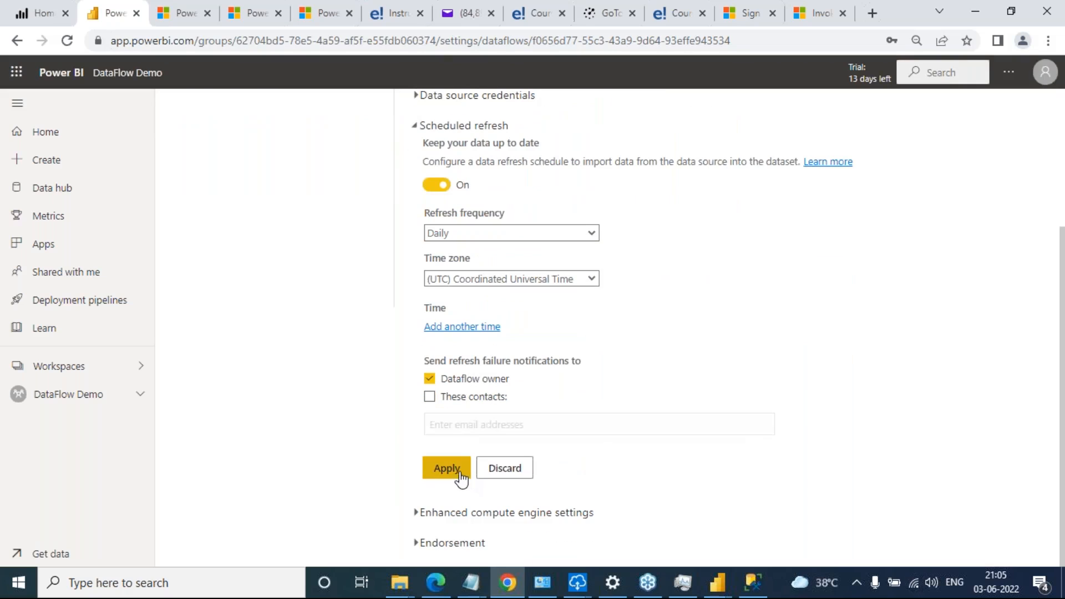
left_click(441, 478)
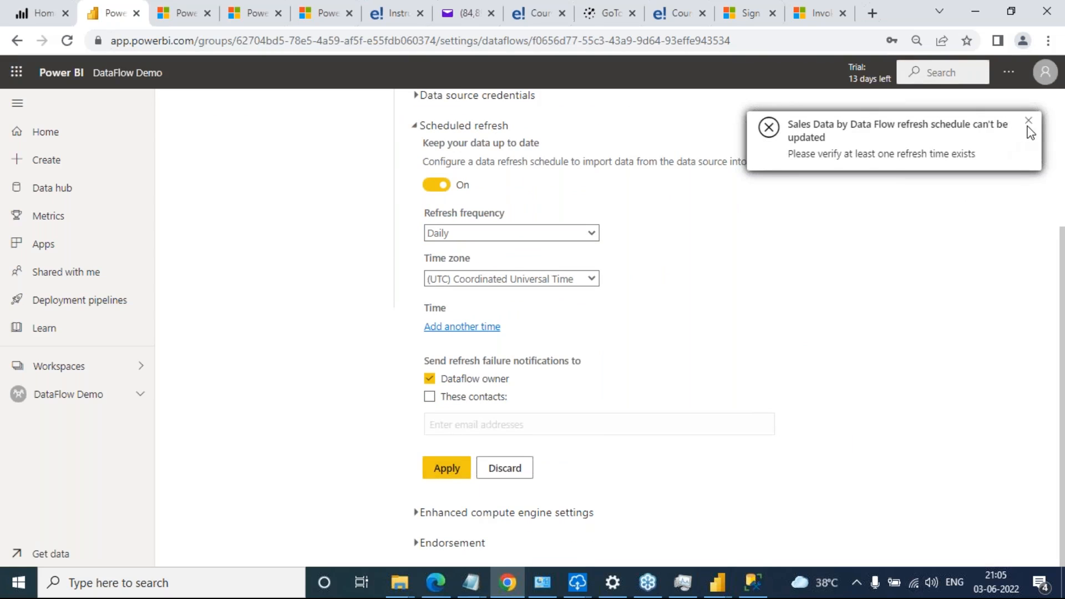
left_click(1029, 129)
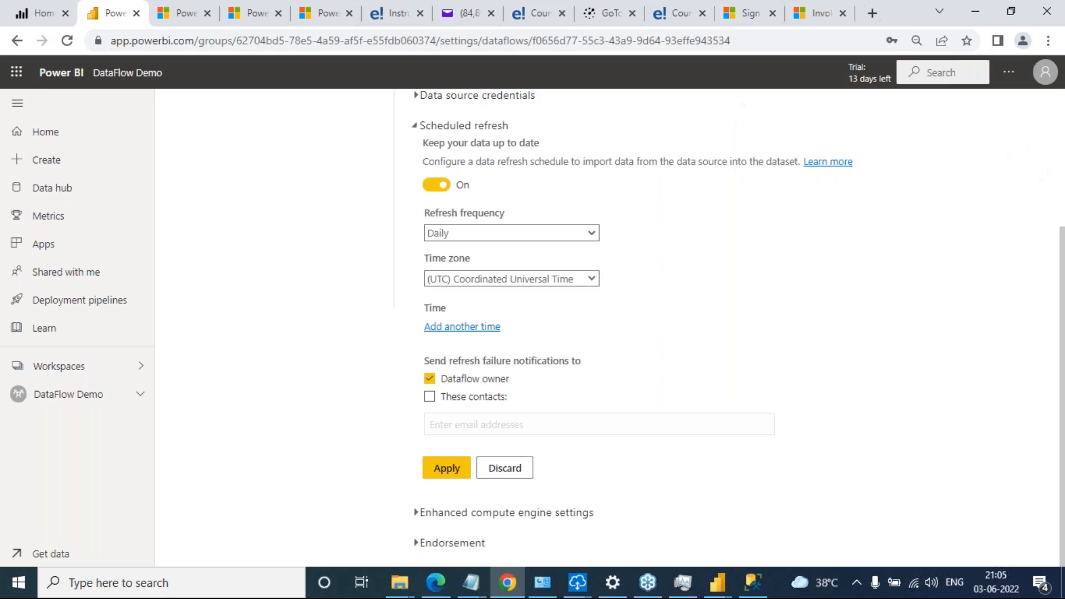
Switch scheduled refresh back off and collapse its settings section
scroll(571, 298, "up", 1)
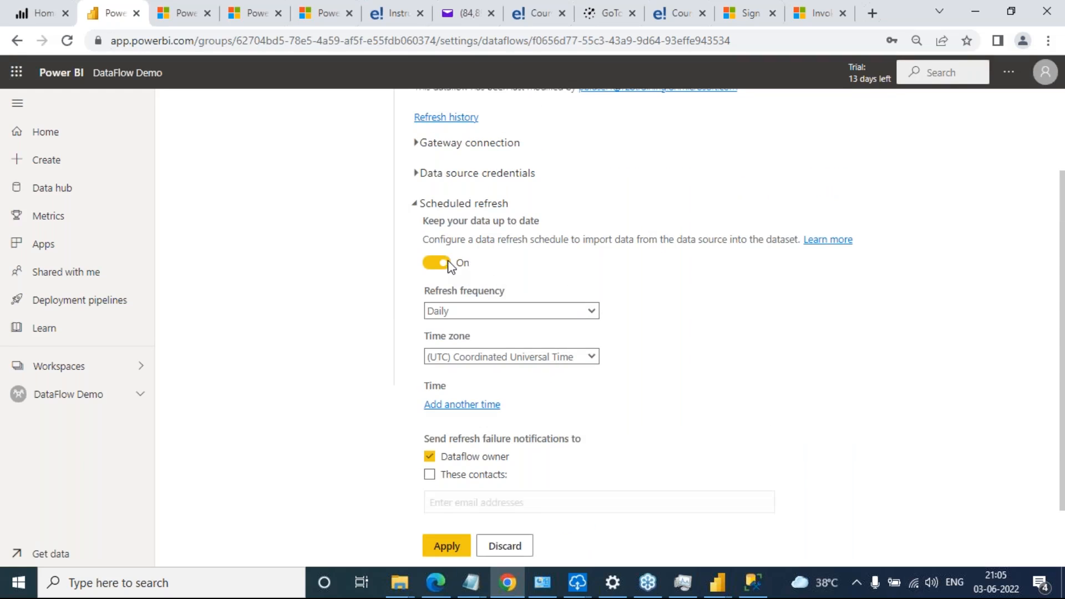
left_click(441, 267)
scroll(605, 386, "up", 1)
scroll(566, 428, "up", 1)
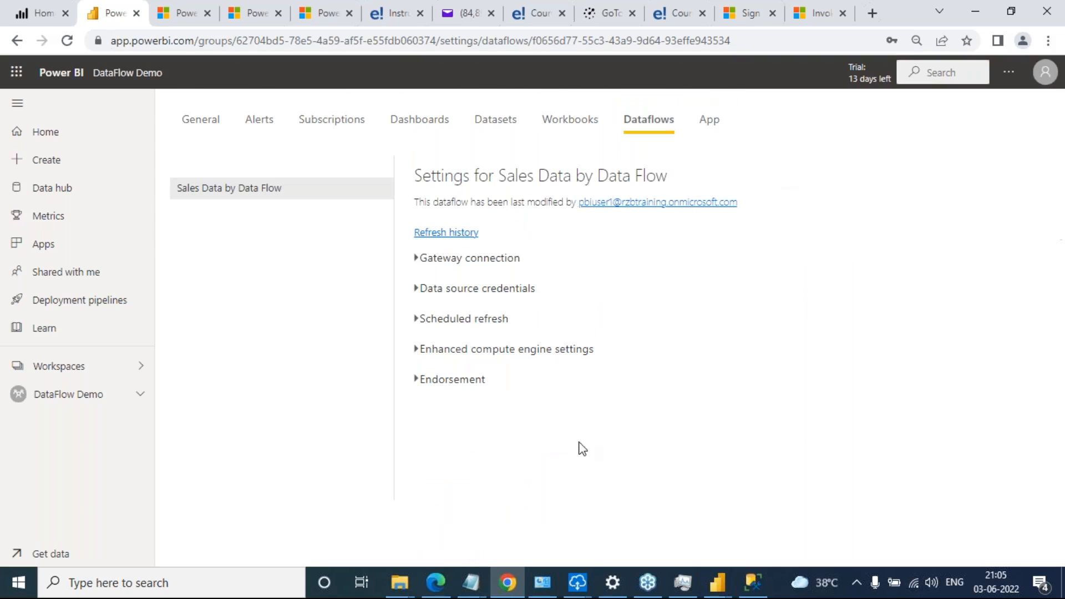
Return to the DataFlow Demo workspace and examine the item type listed for Sales Data by Data Flow
left_click(59, 400)
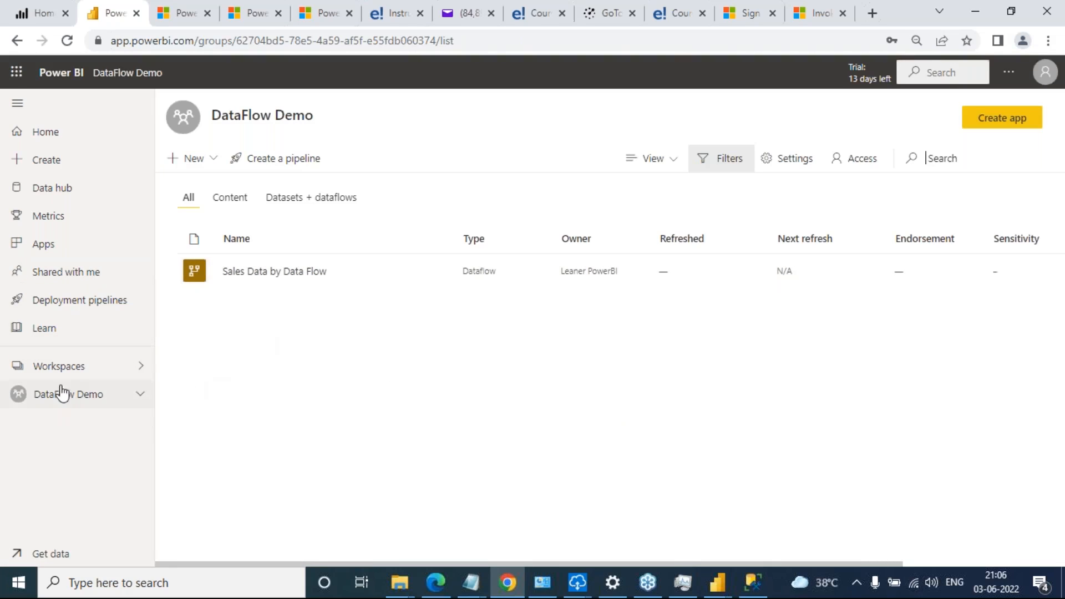
left_click_drag(464, 272, 506, 286)
left_click(505, 280)
double_click(492, 277)
left_click(491, 277)
left_click_drag(461, 272, 497, 276)
Switch to the untitled report in Power BI Desktop
left_click(1053, 39)
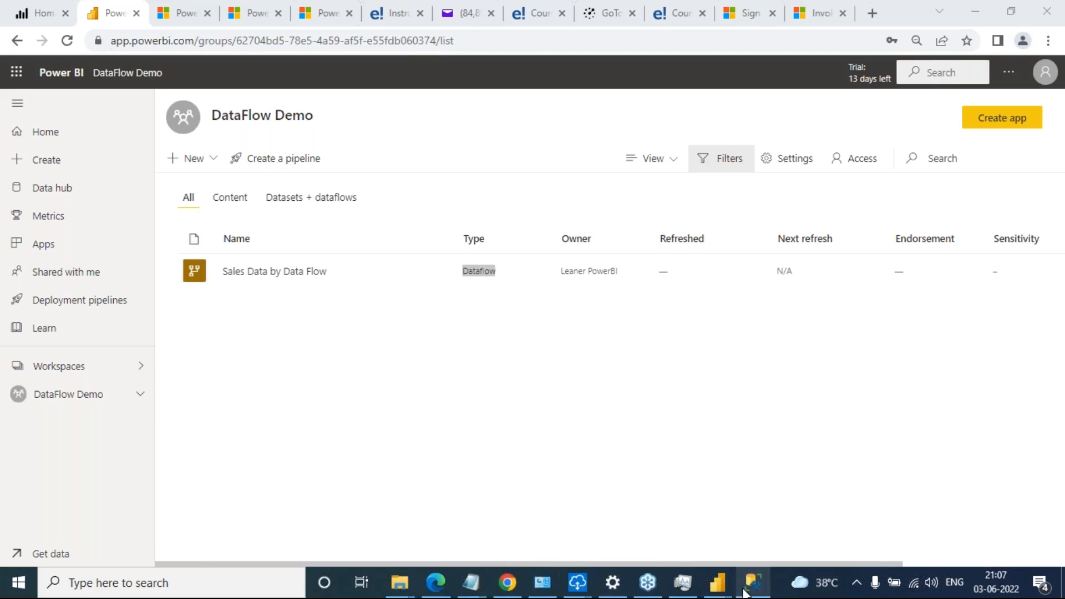
mouse_move(717, 582)
left_click(638, 538)
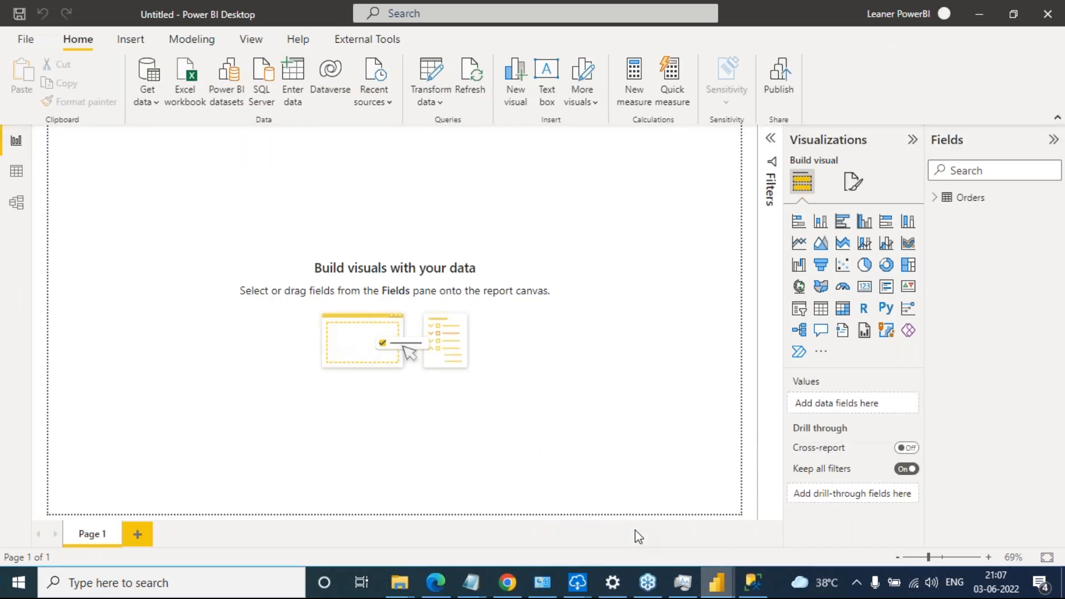
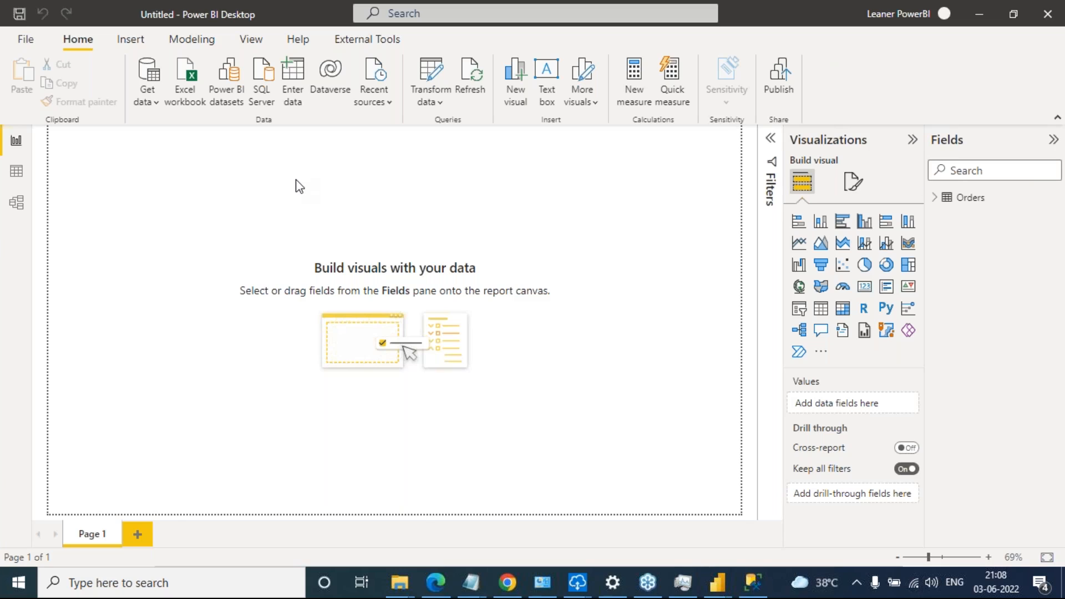
Start a Power BI dataflows connection and open its organizational account sign-in
left_click(155, 101)
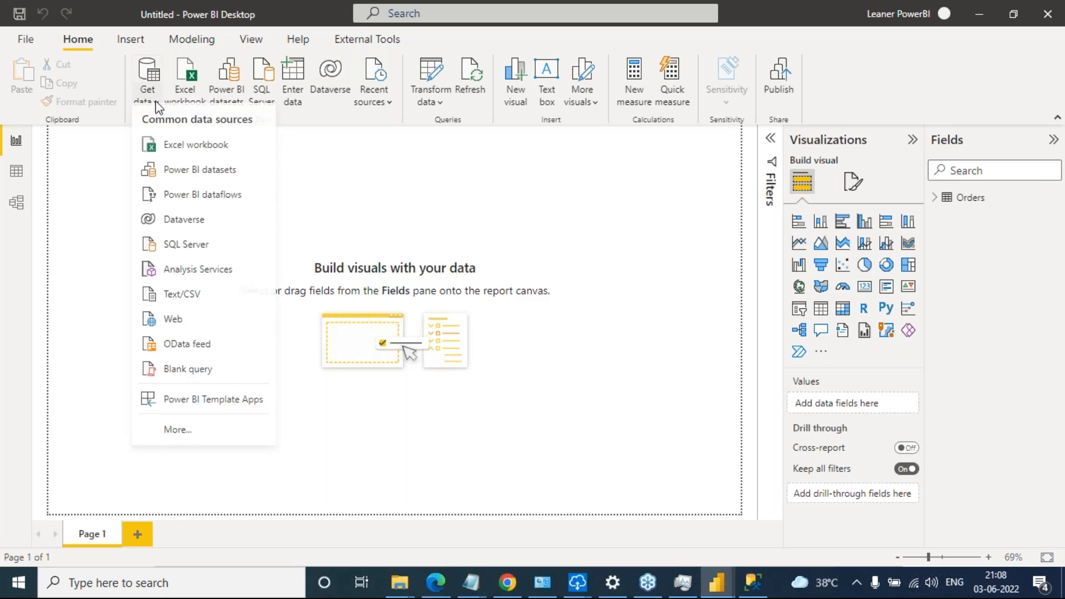
left_click(211, 205)
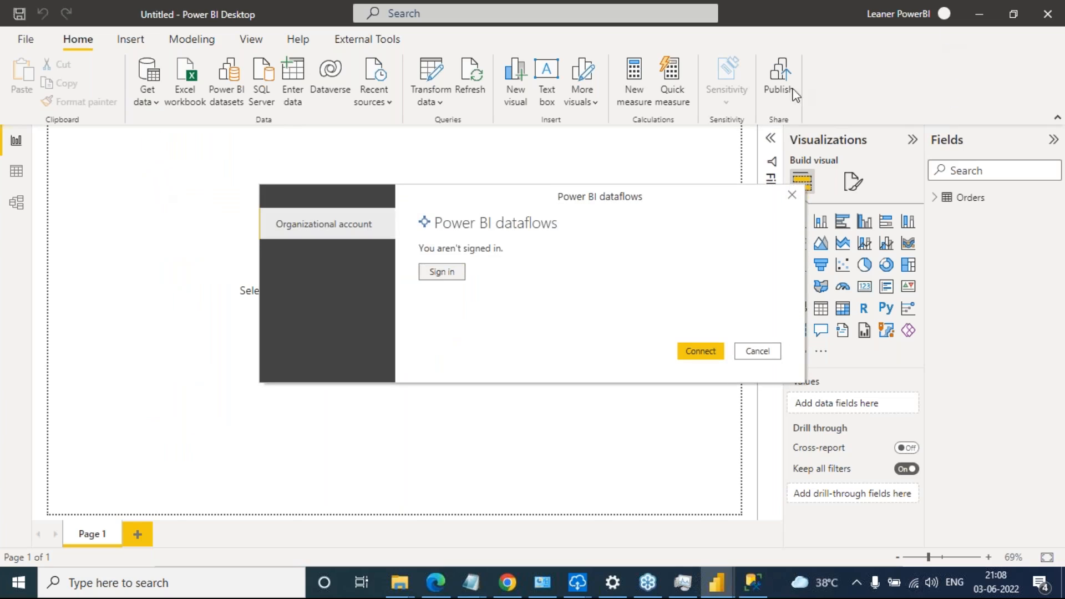
left_click(440, 272)
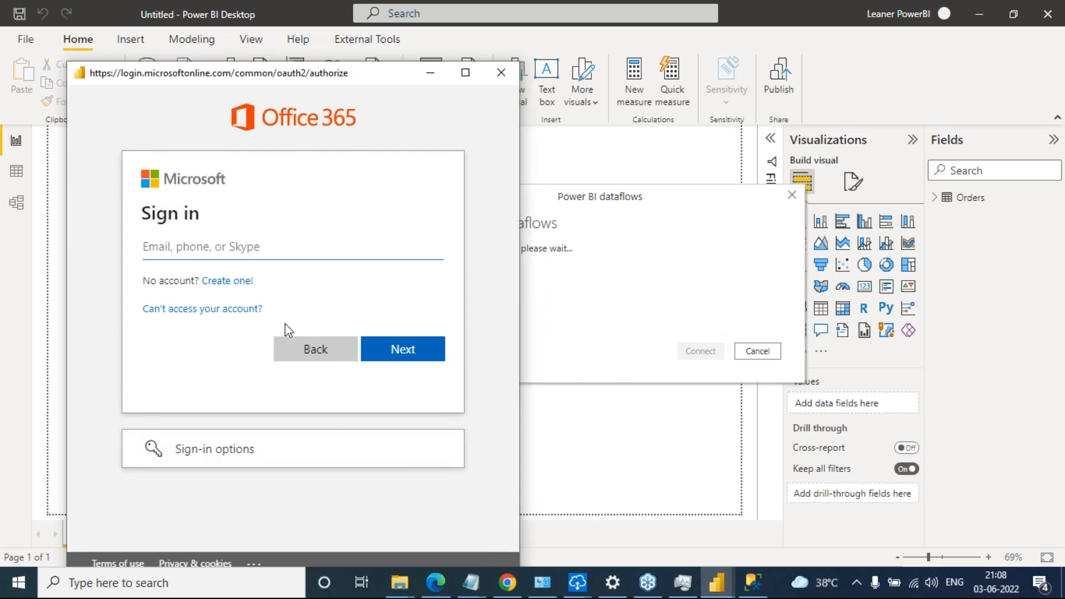
Copy the account's user name from the Northwind Odata Feed notes in Notepad and submit it on the Microsoft sign-in page
mouse_move(474, 585)
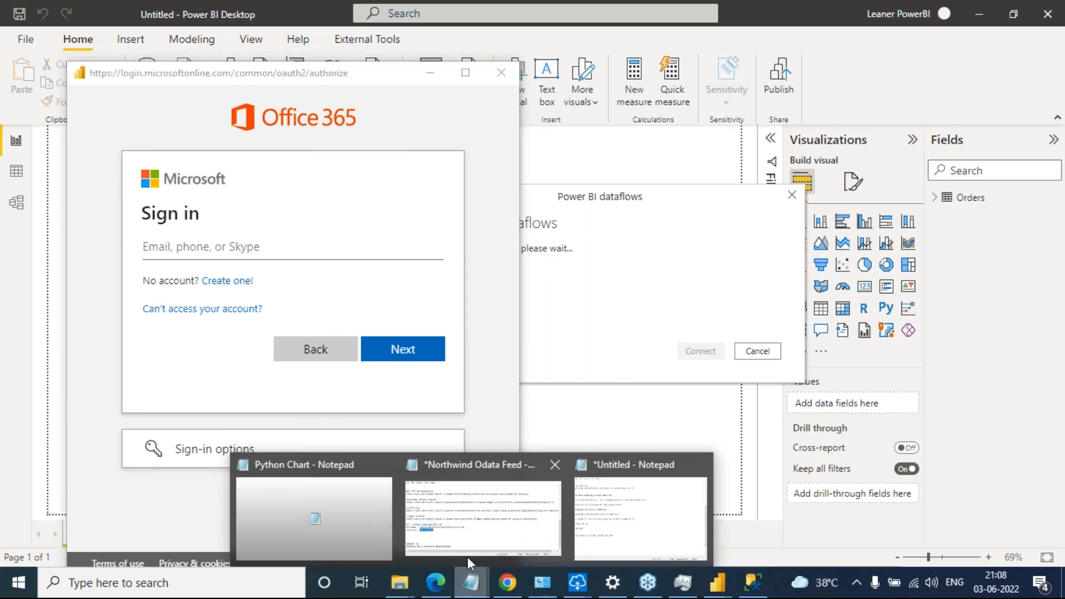
mouse_move(605, 522)
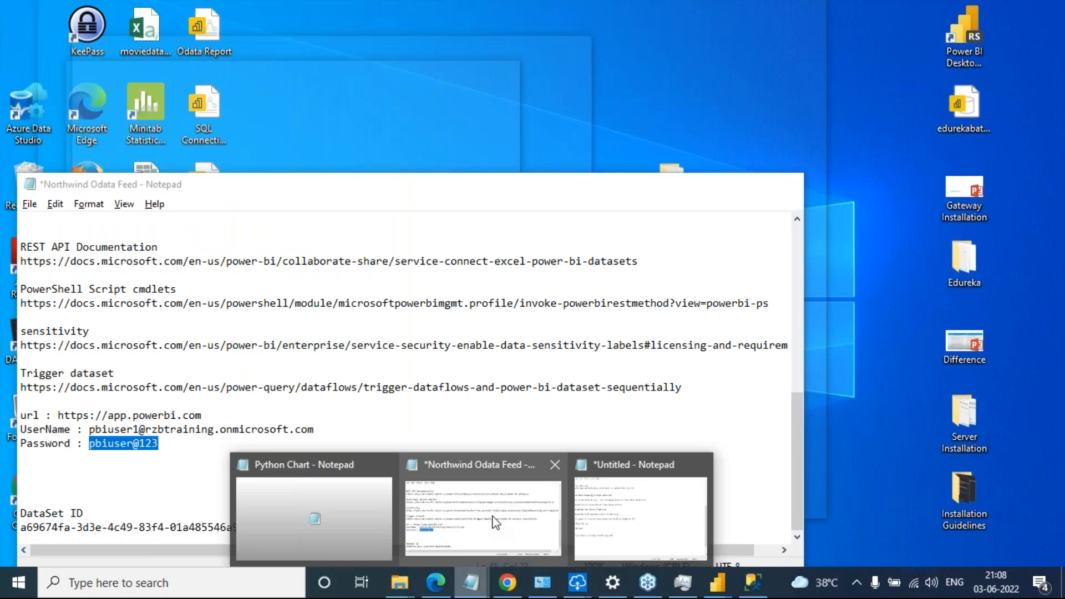
left_click(492, 511)
left_click_drag(323, 428, 85, 437)
left_click(85, 437)
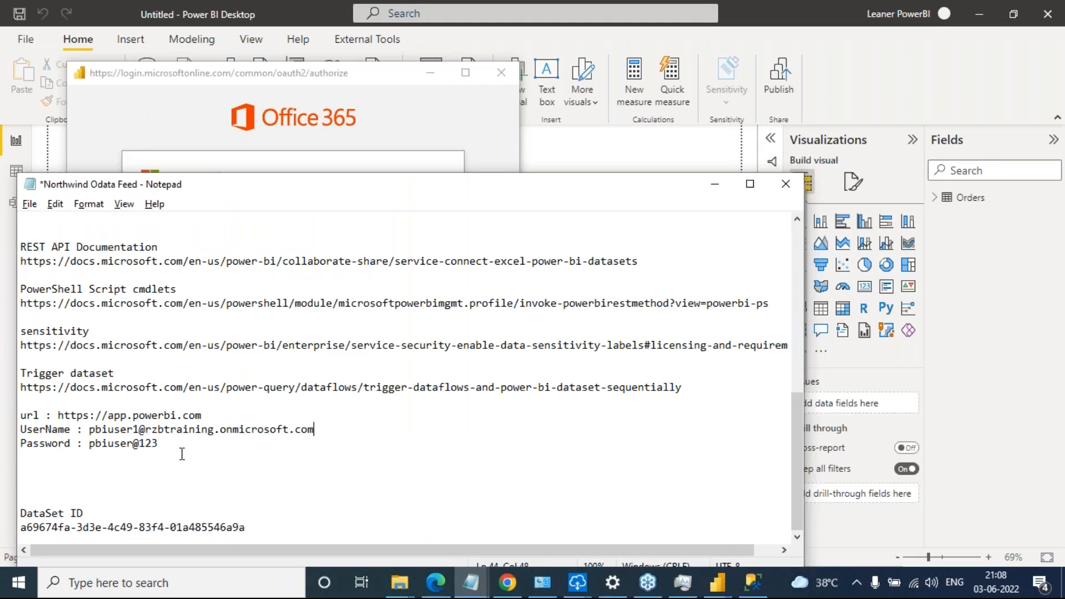
left_click(90, 430)
left_click_drag(90, 429, 316, 429)
key("ctrl+c")
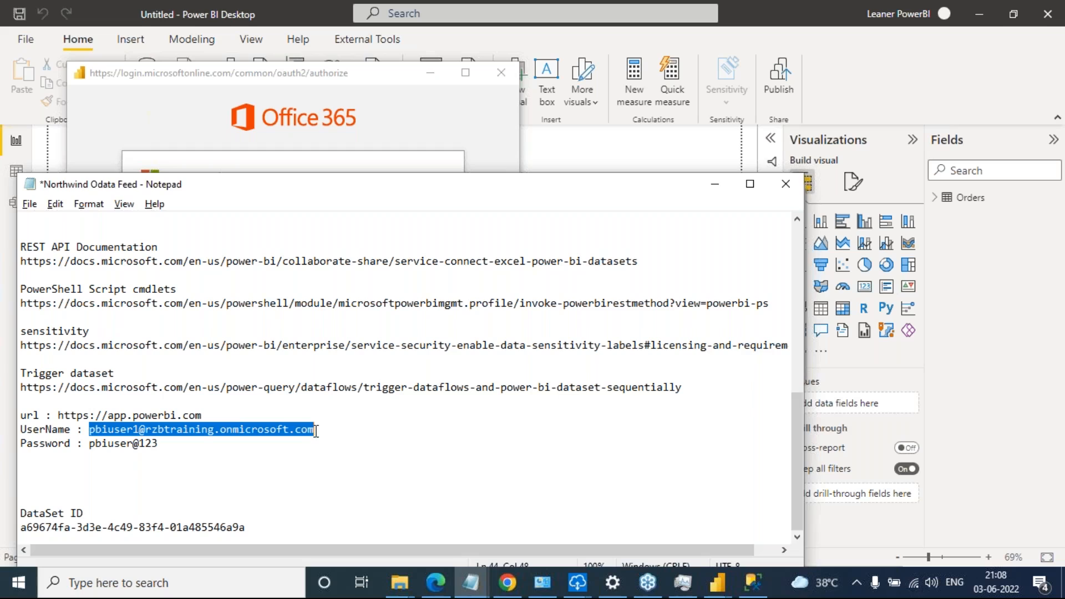
left_click(355, 101)
left_click(261, 244)
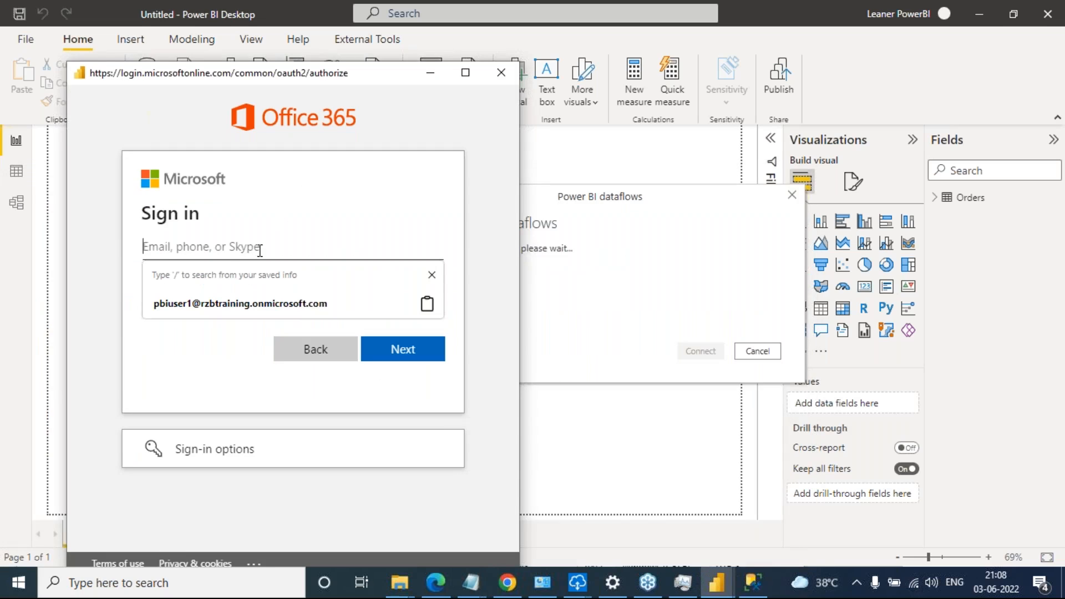
key("ctrl+v")
left_click(378, 355)
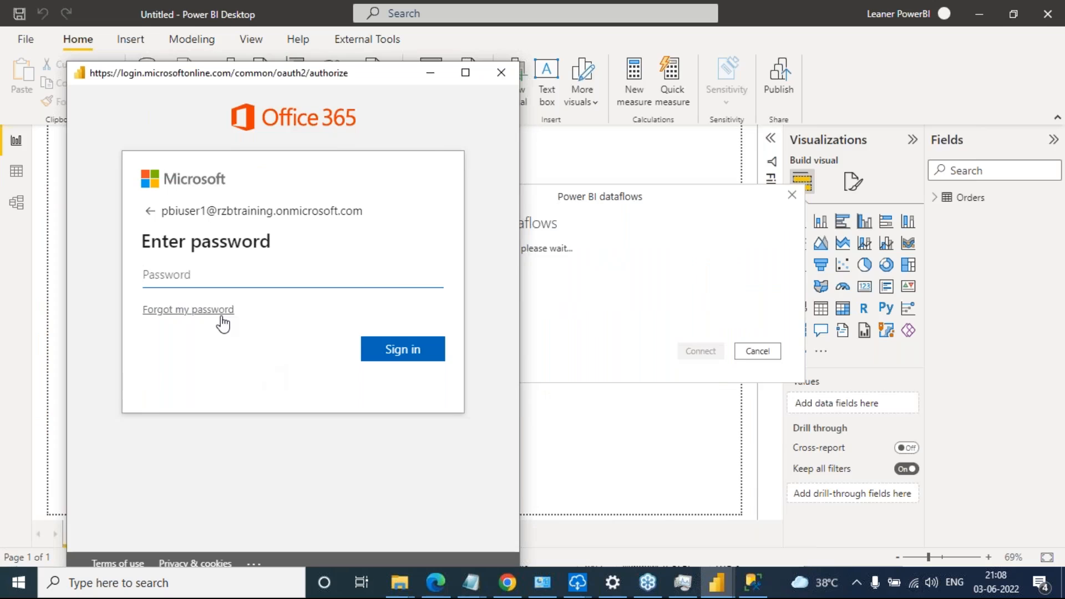
Copy the account password from the Notepad notes, sign in with it, and connect to Power BI dataflows
key("alt+Tab")
key("alt+Tab")
double_click(127, 443)
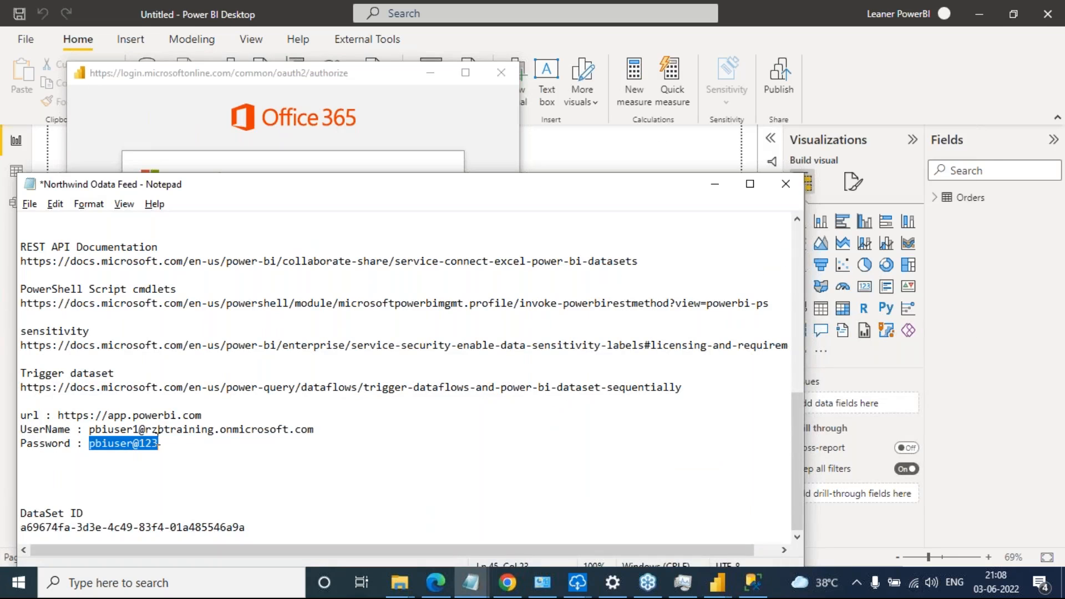
left_click(399, 115)
left_click(252, 273)
key("ctrl+v")
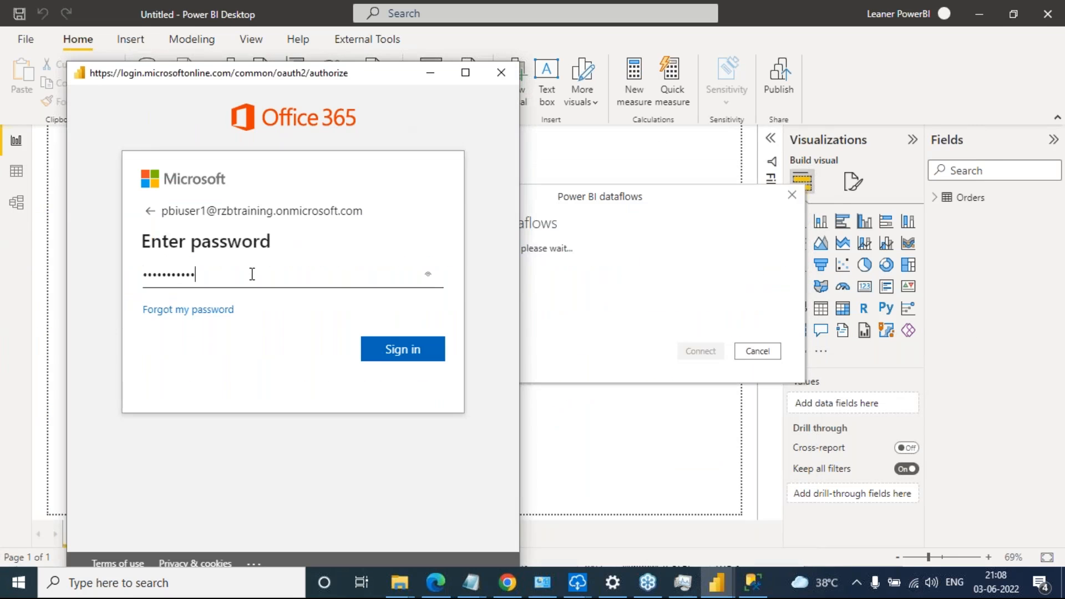
left_click(384, 348)
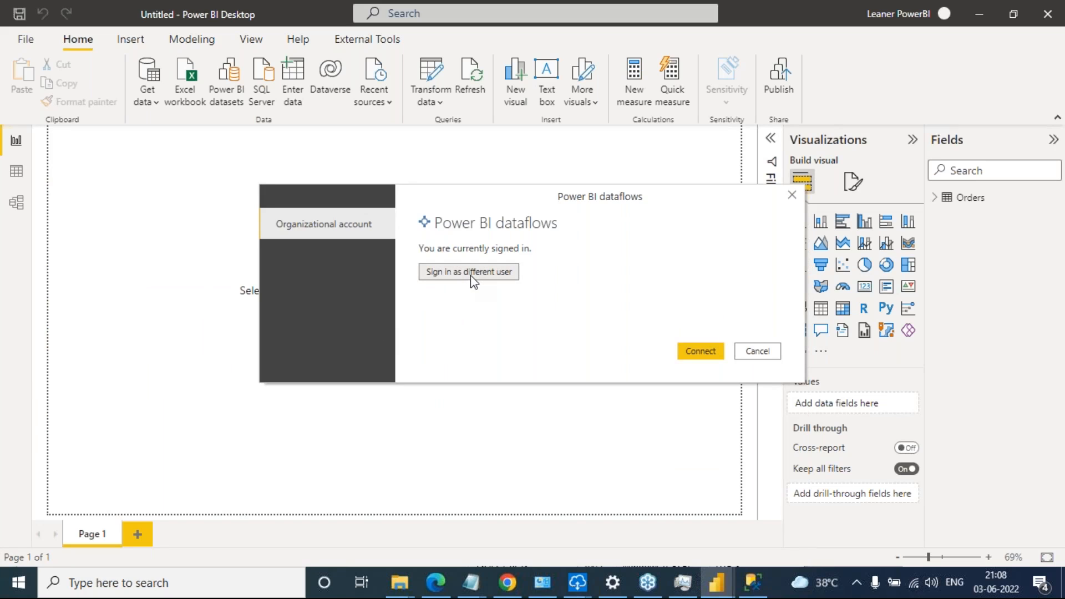
left_click(709, 352)
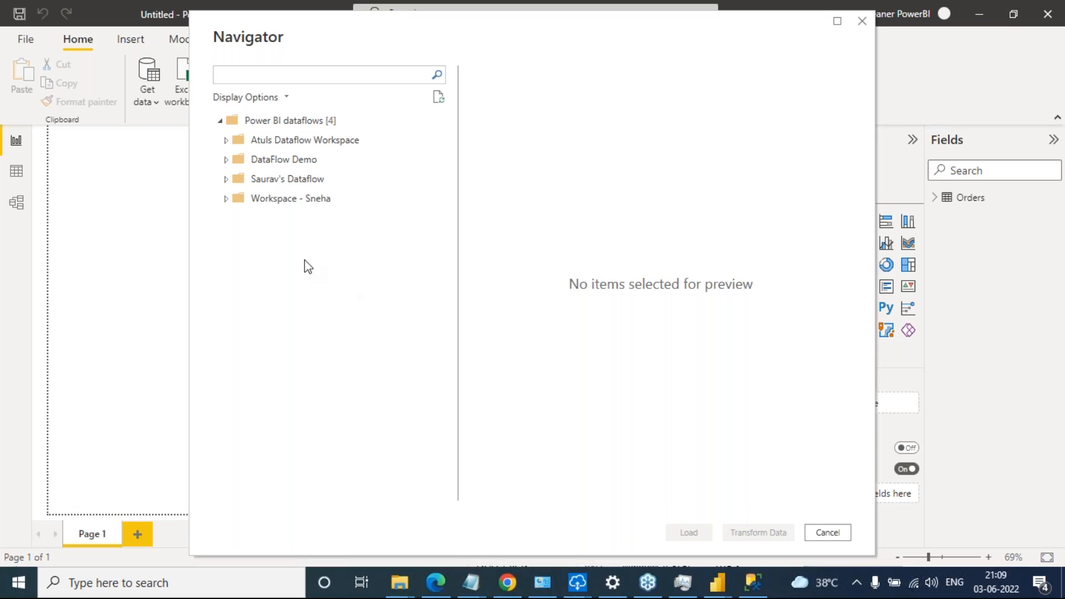
Browse the available dataflow workspaces and preview the Sheet1$ table of Sales Data by Data Flow in DataFlow Demo
left_click(226, 198)
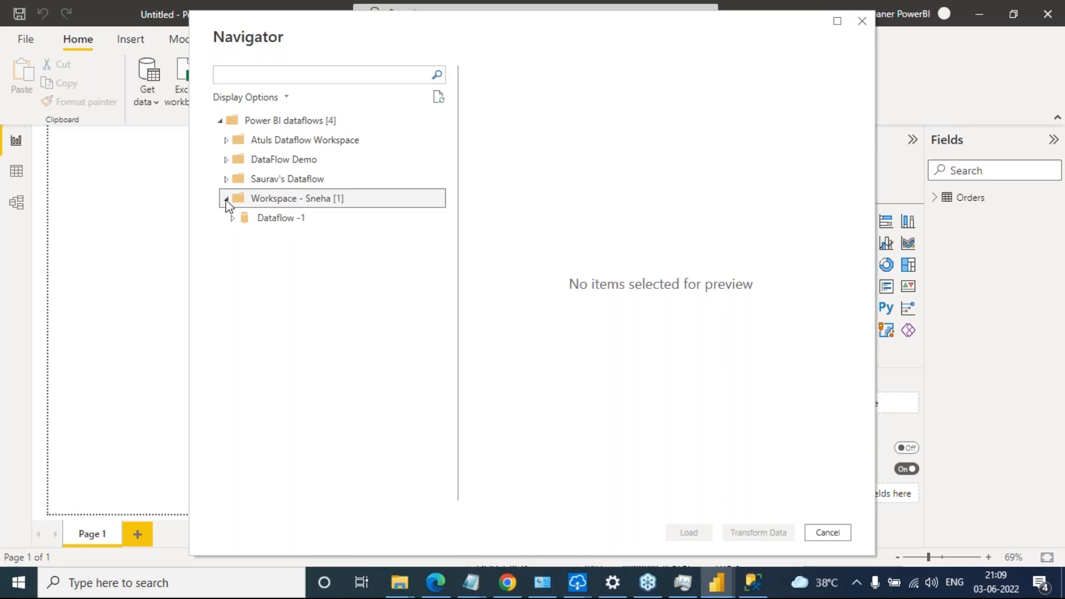
left_click(227, 179)
left_click(225, 160)
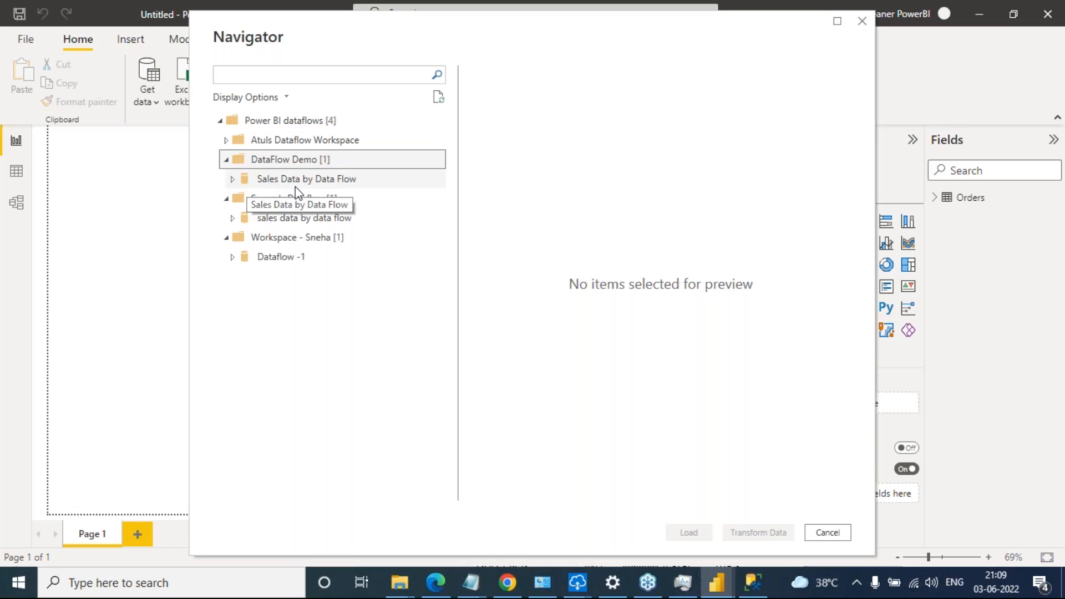
left_click(232, 182)
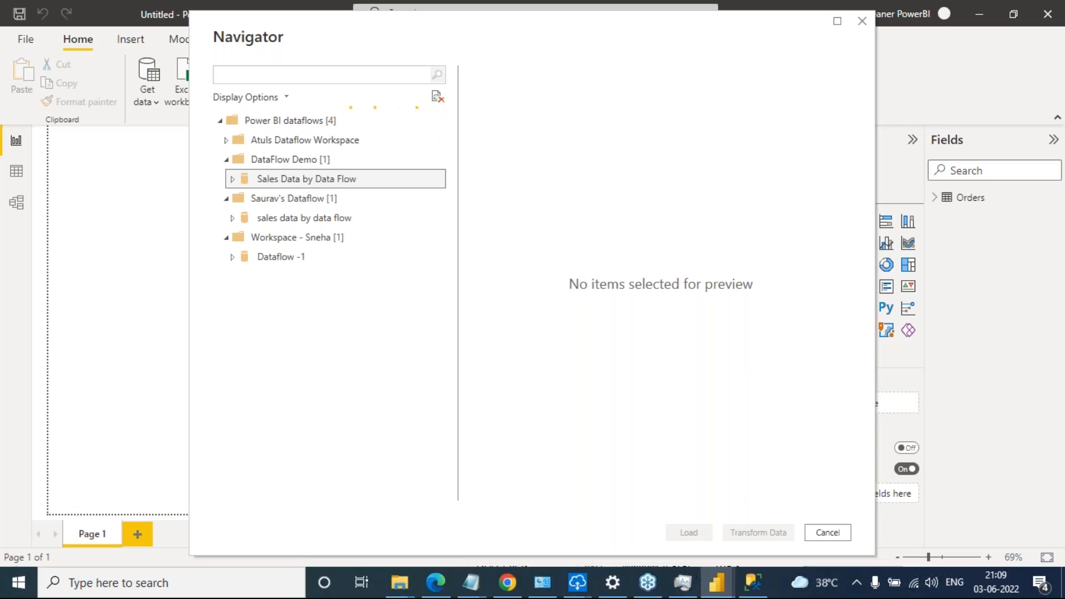
left_click(294, 199)
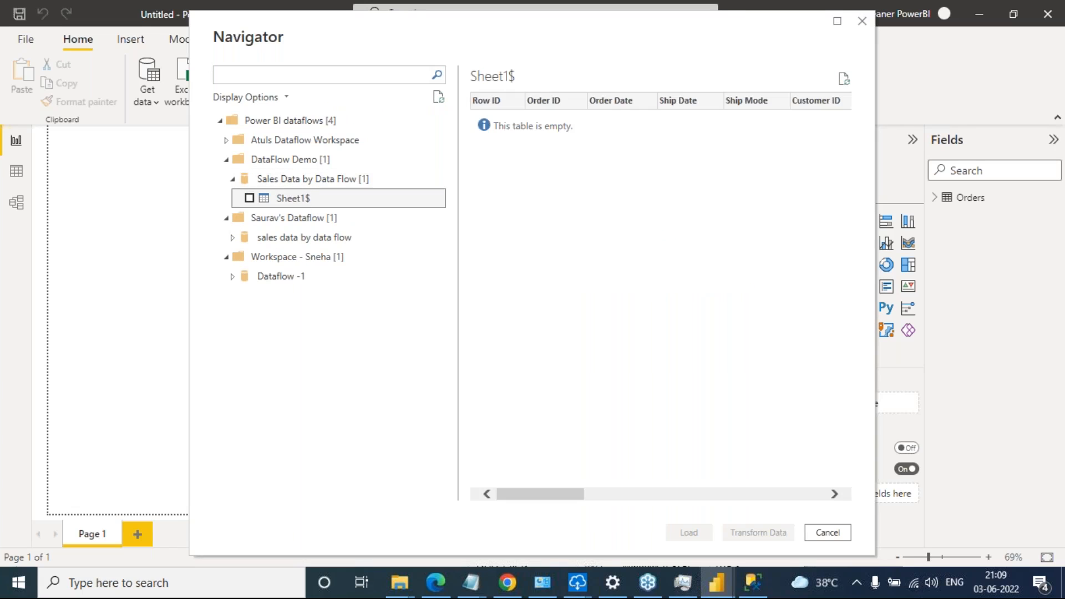
Load the Sheet1$ table into the report, leave the Power Query Editor, and expand the table's fields
left_click(250, 199)
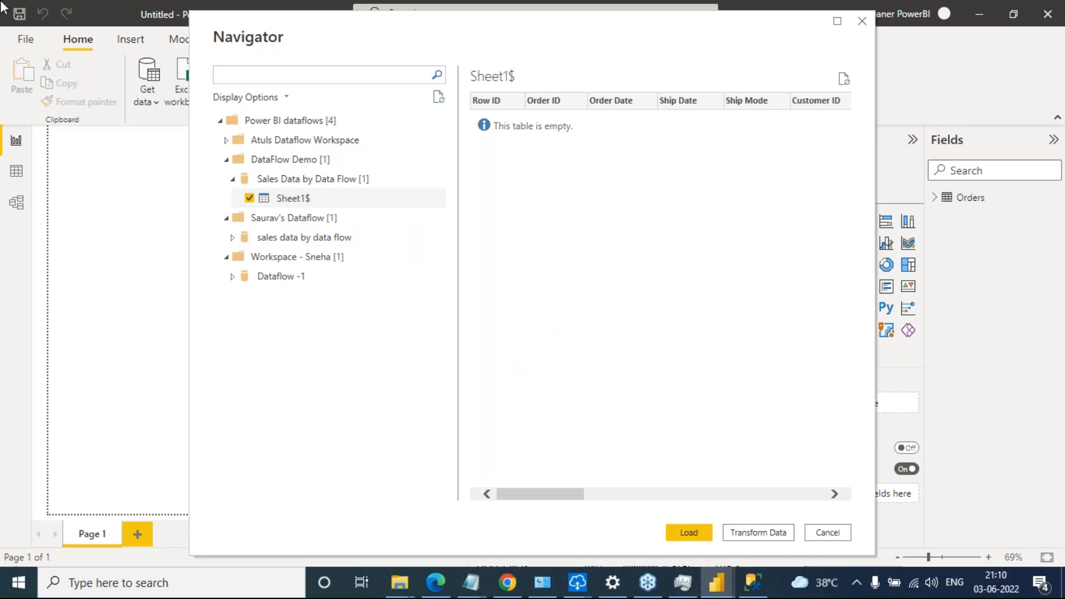
left_click(690, 533)
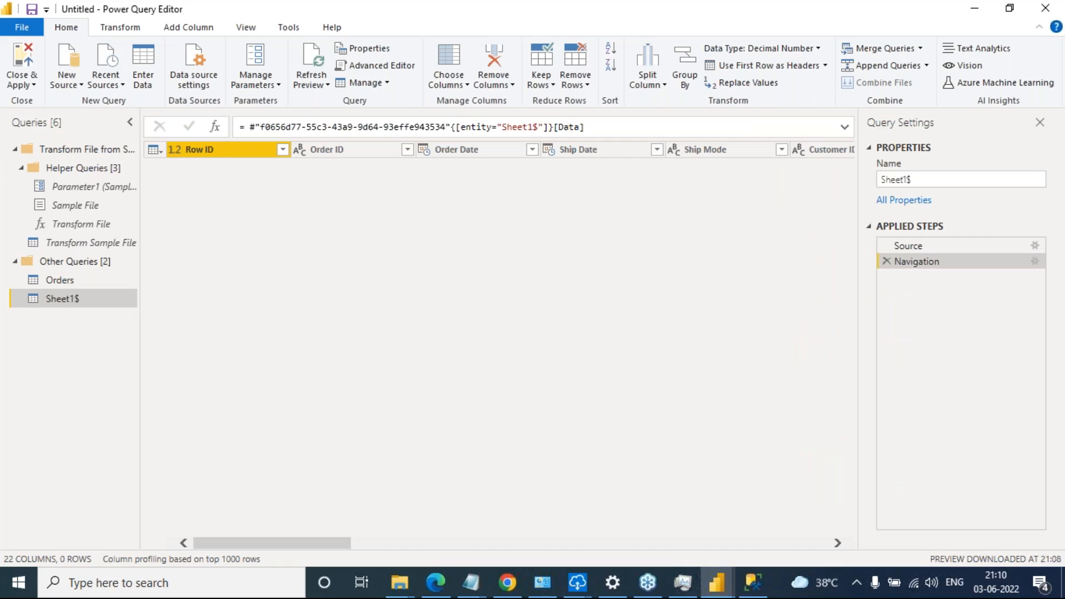
left_click(1045, 8)
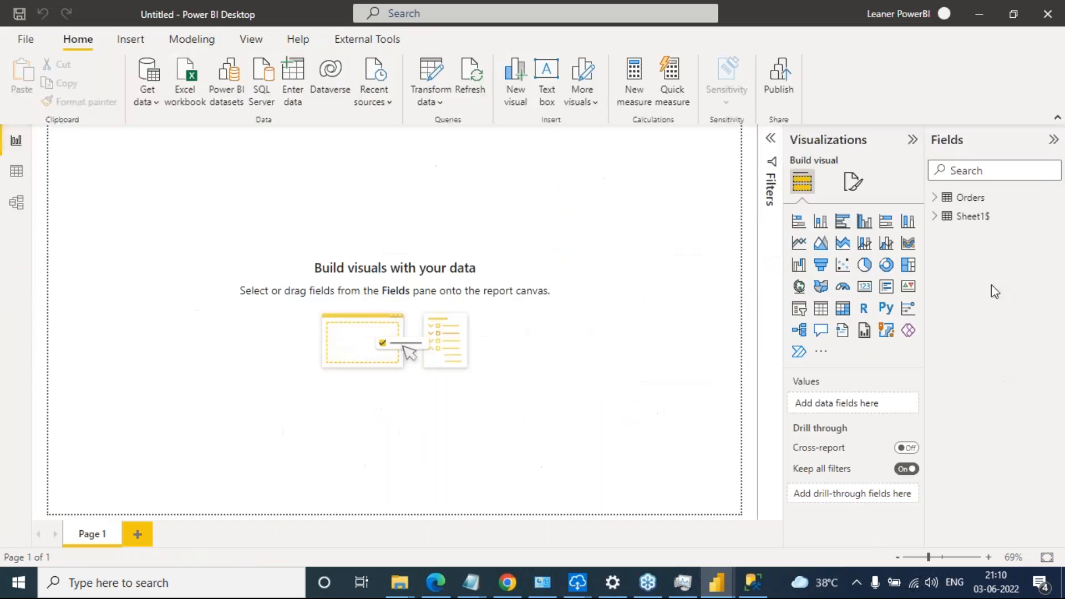
left_click(935, 216)
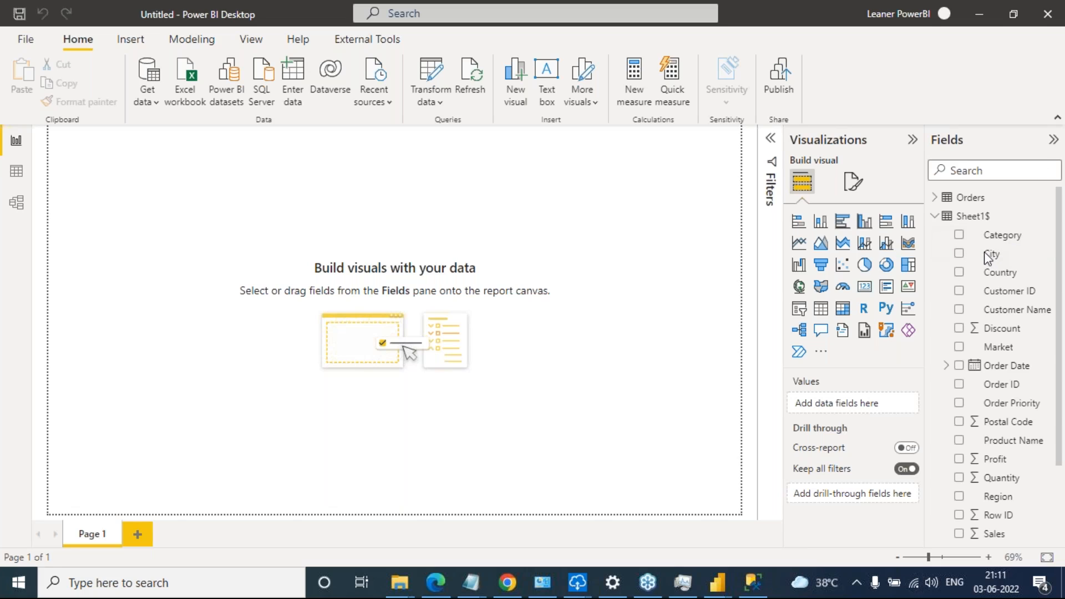
Reopen the Power BI dataflows source, look through the DataFlow Demo workspace and a colleague's workspace, and cancel without loading anything
left_click(156, 102)
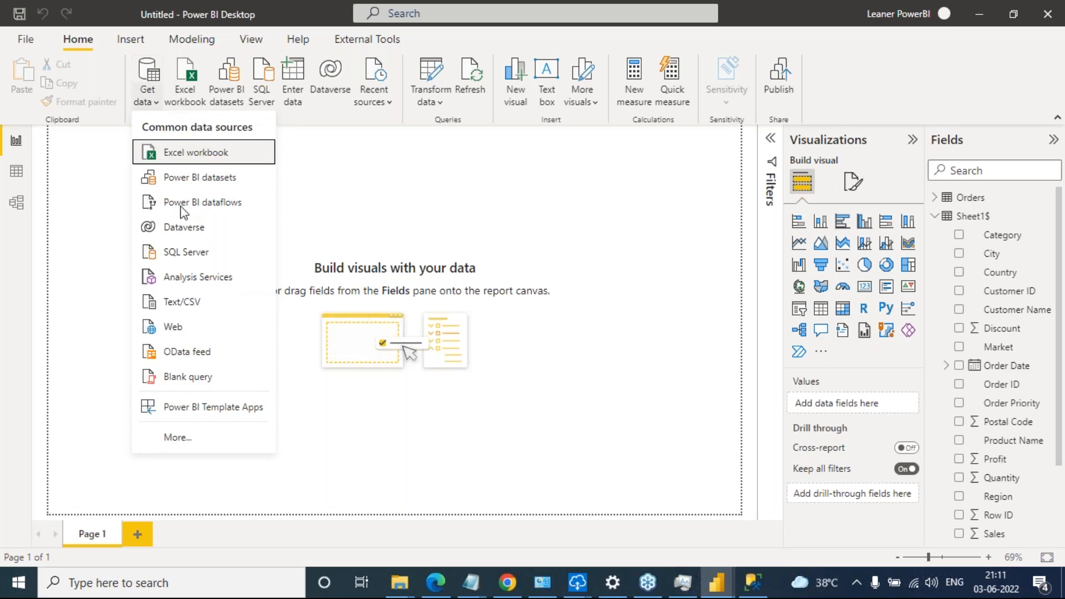
left_click(195, 202)
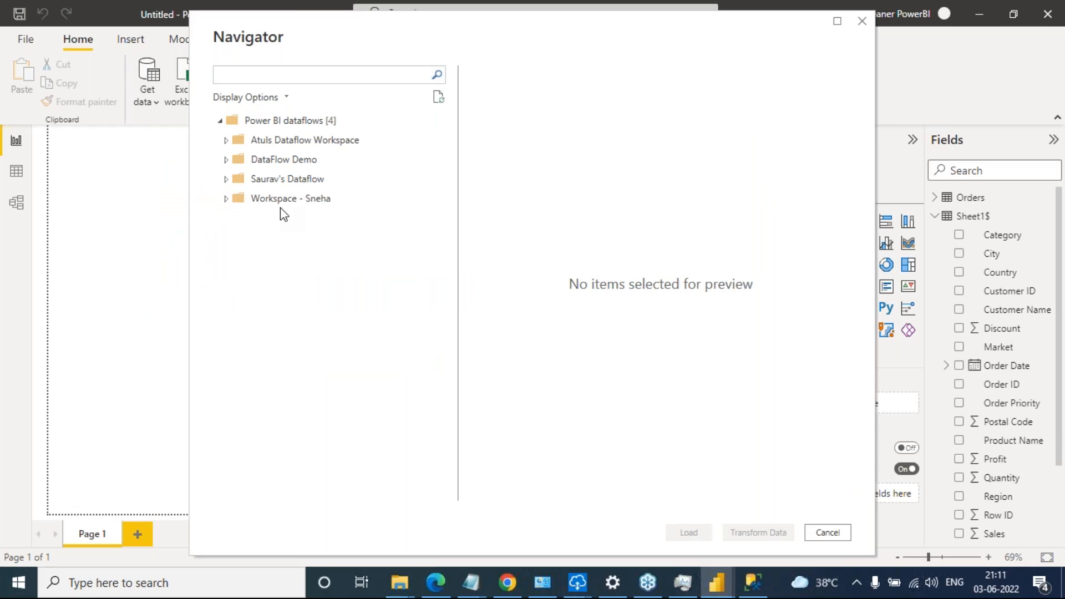
left_click(226, 160)
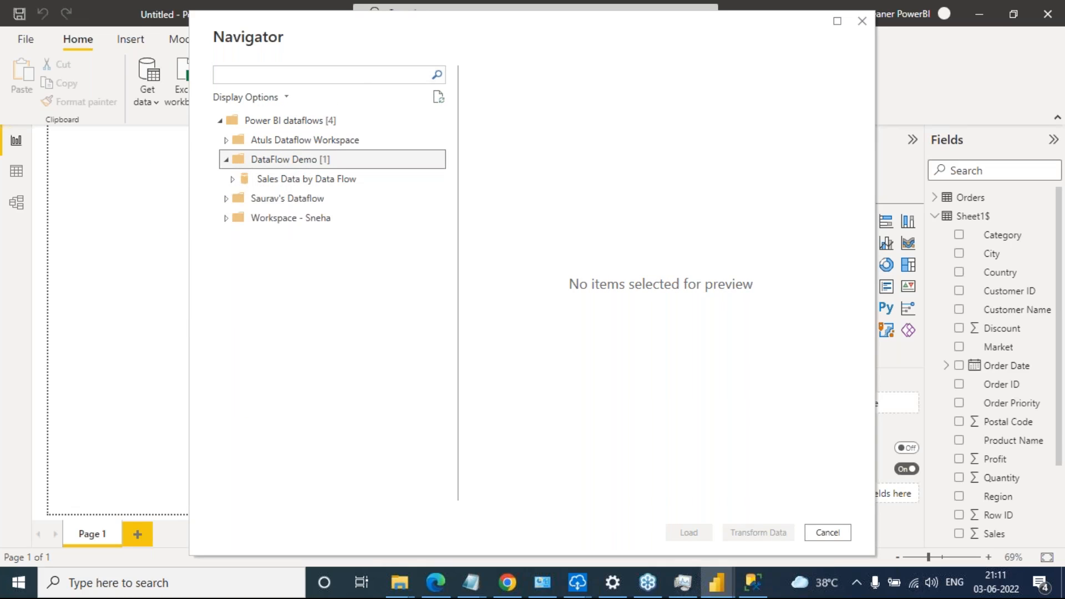
left_click(226, 160)
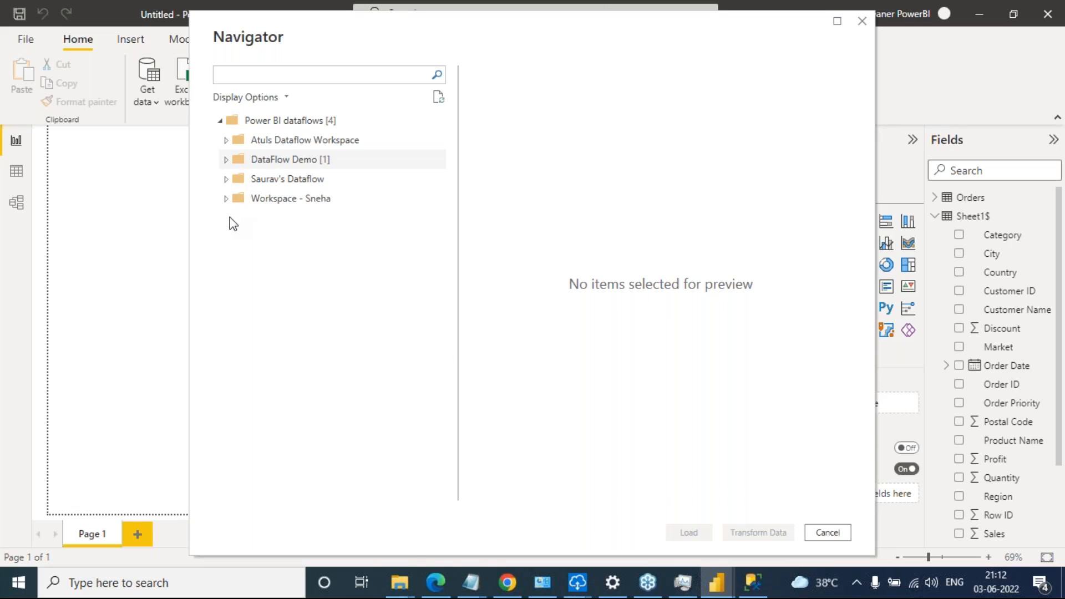
left_click(222, 203)
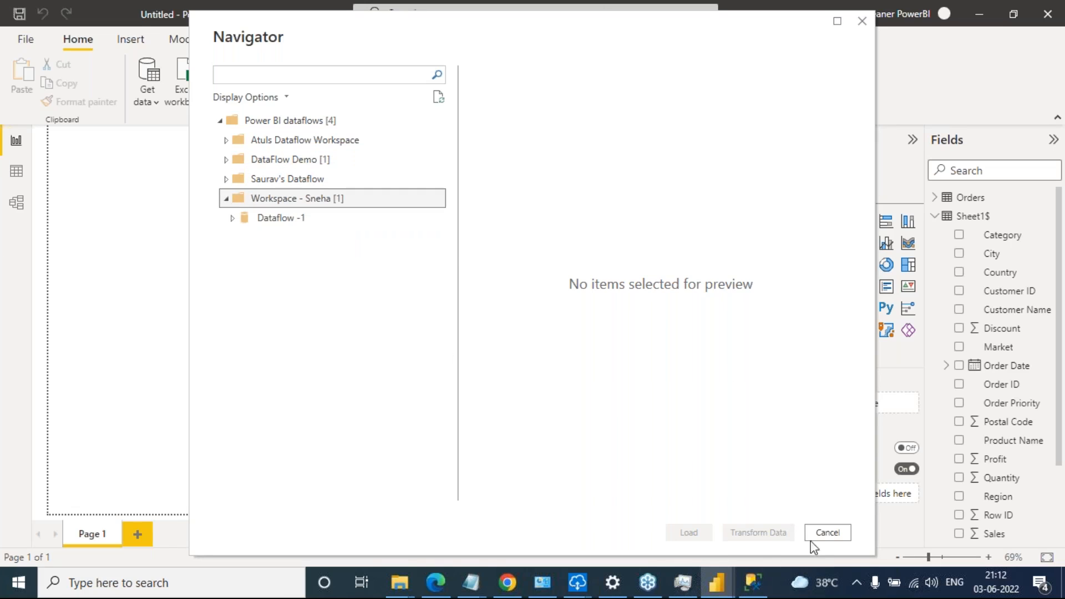
left_click(826, 531)
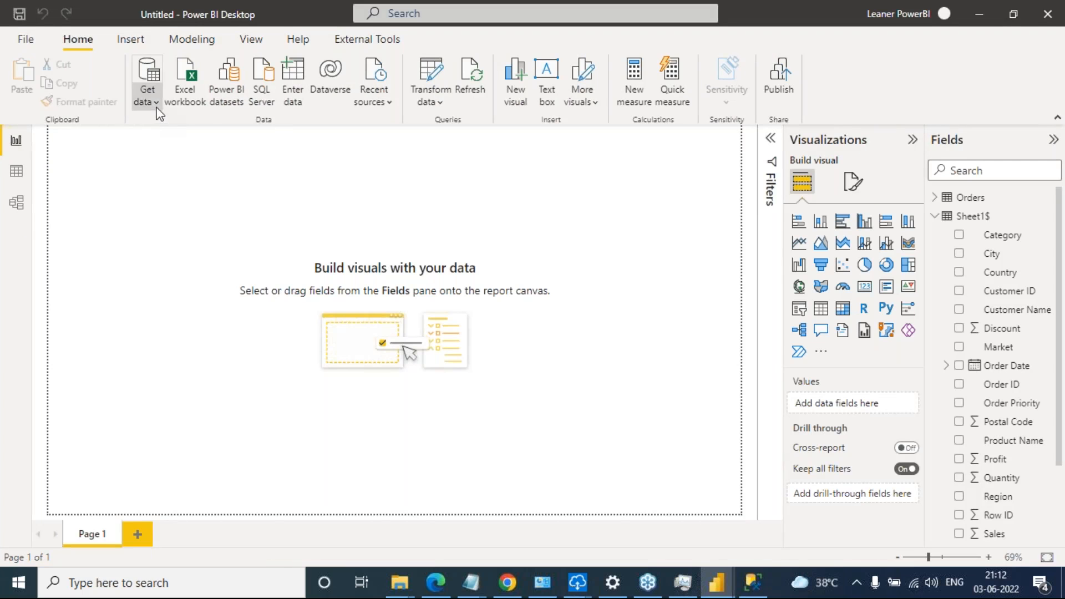
left_click(156, 102)
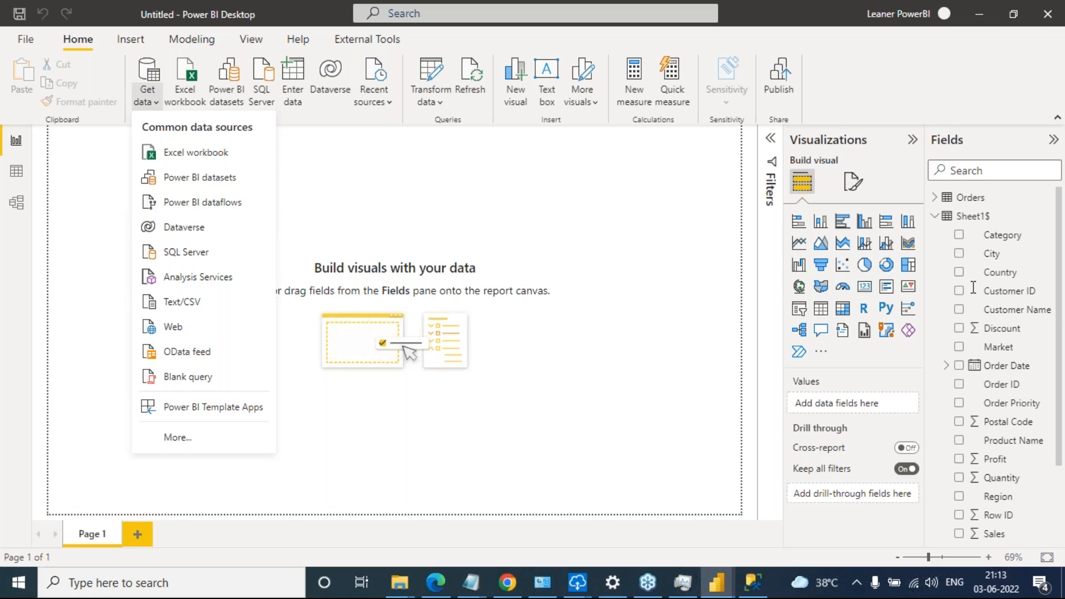
left_click(1060, 272)
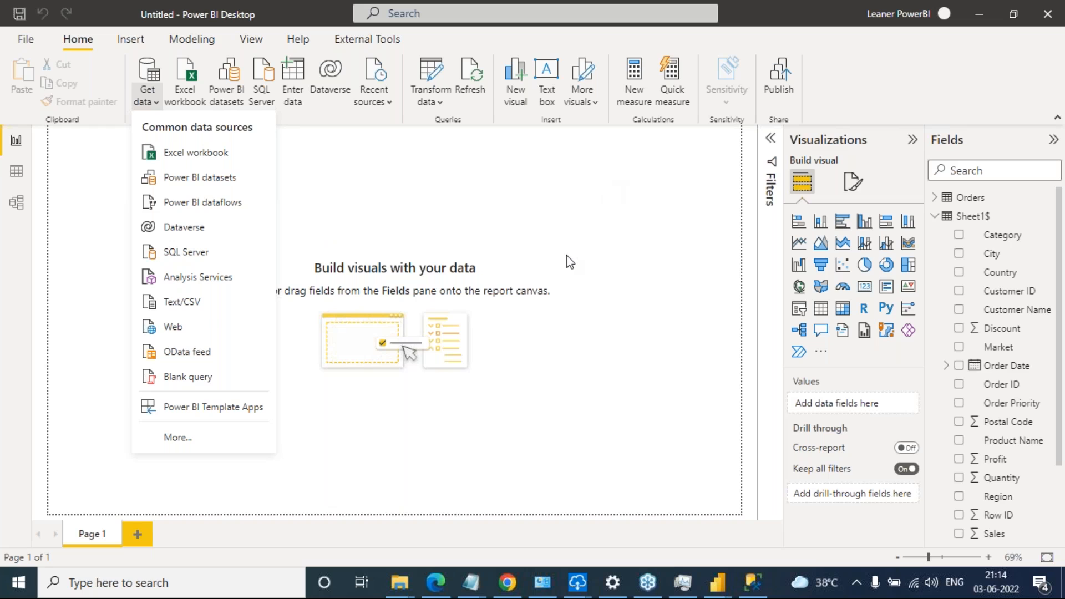
Review the untitled Notepad note on dataflow reuse by colleagues with permission, and return to the report canvas in Power BI Desktop
mouse_move(484, 589)
mouse_move(607, 508)
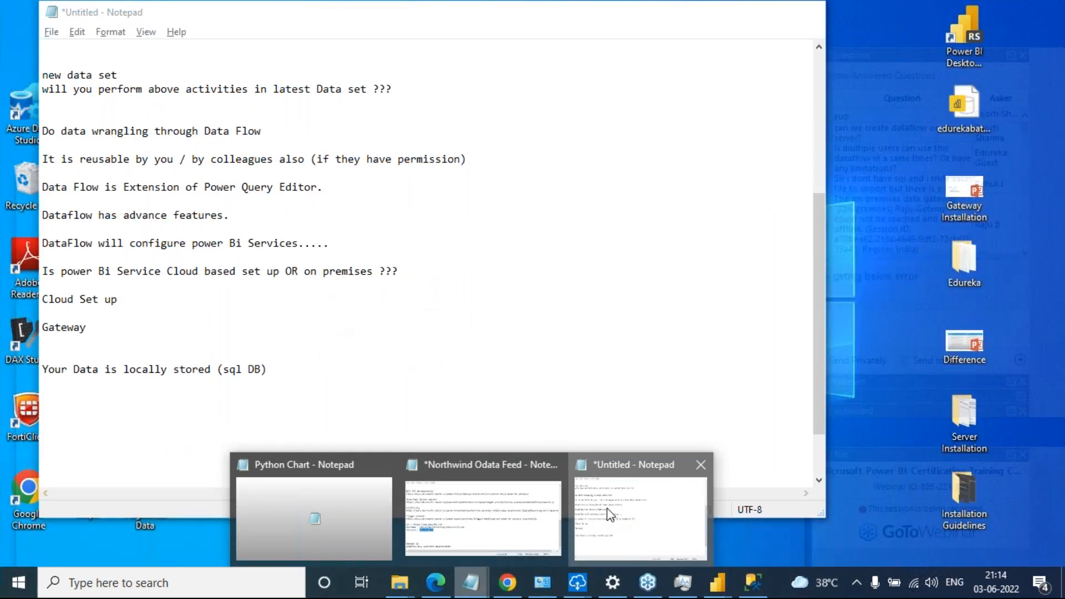
left_click(607, 508)
left_click_drag(198, 159, 469, 159)
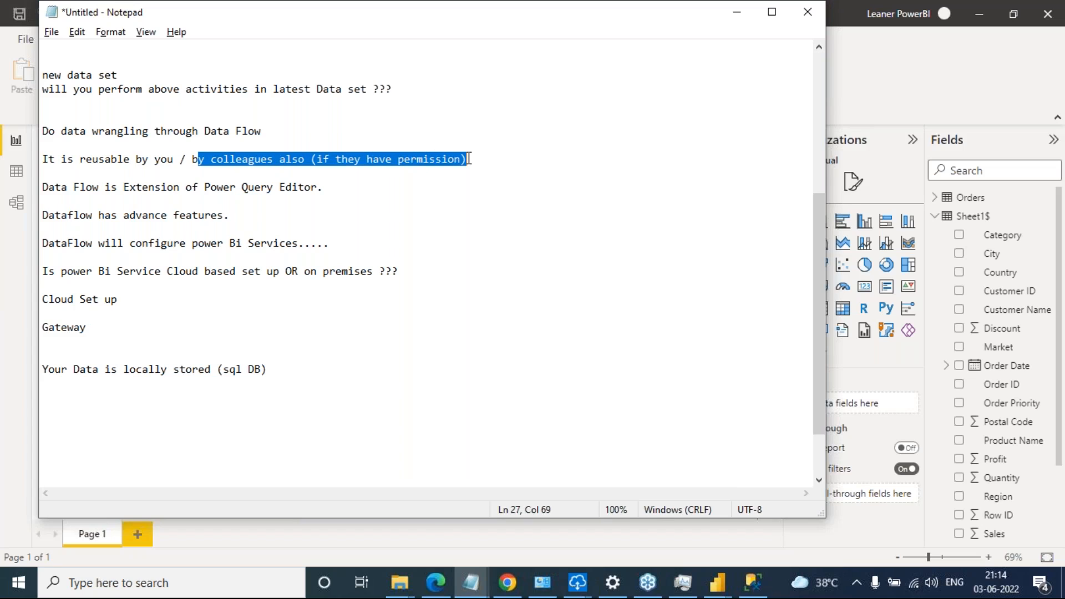
left_click(499, 163)
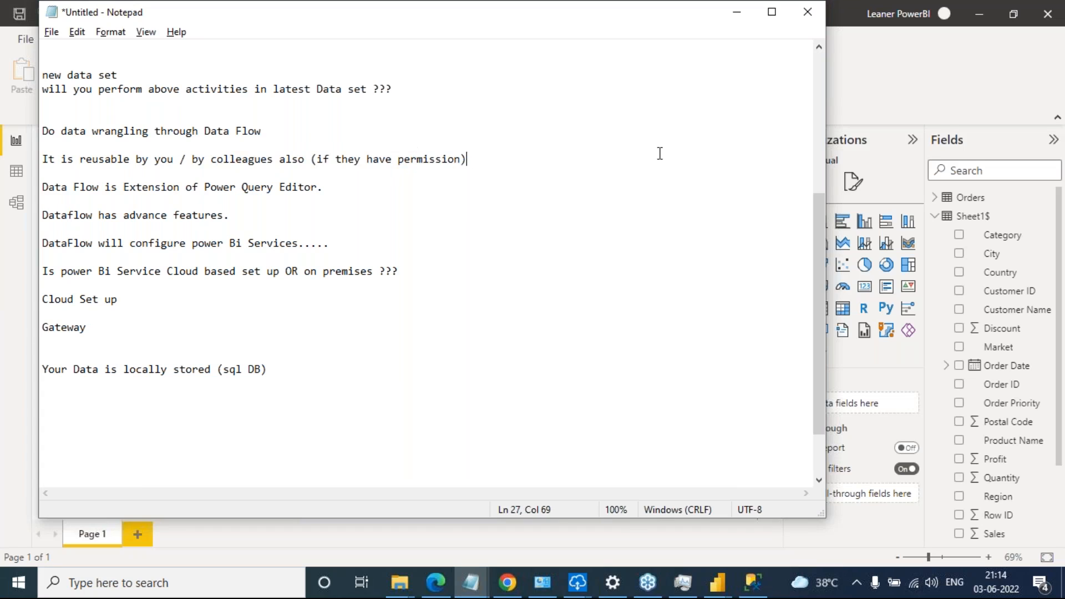
left_click(746, 15)
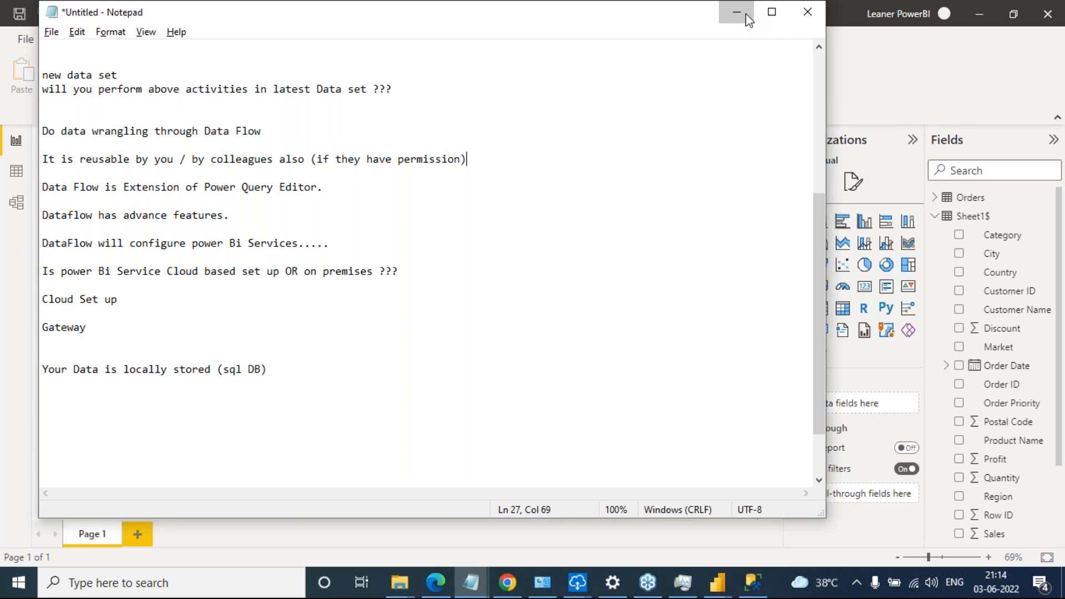
left_click(747, 16)
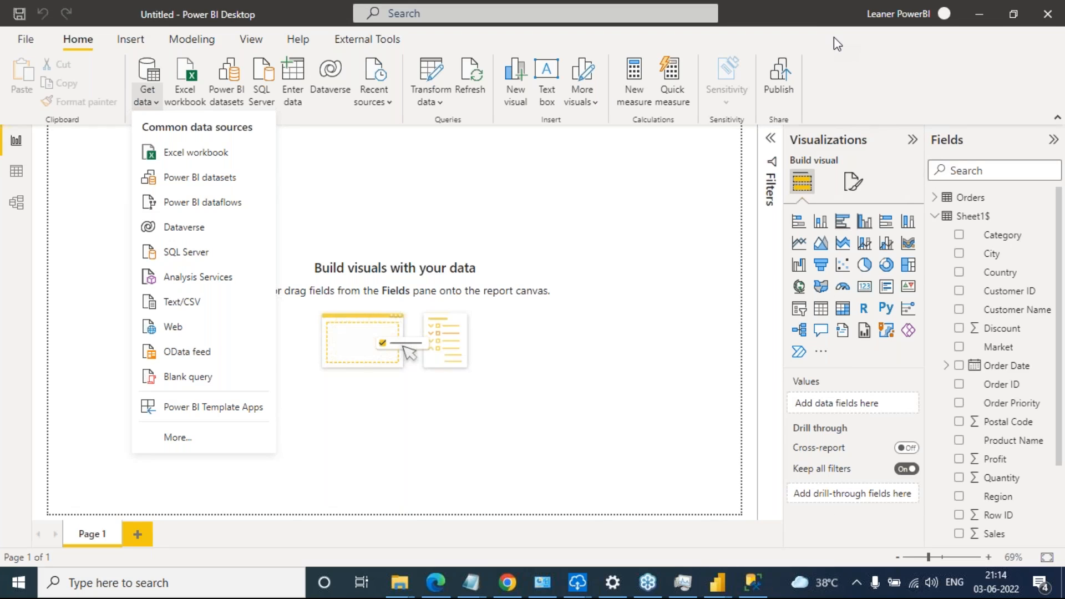
left_click(602, 232)
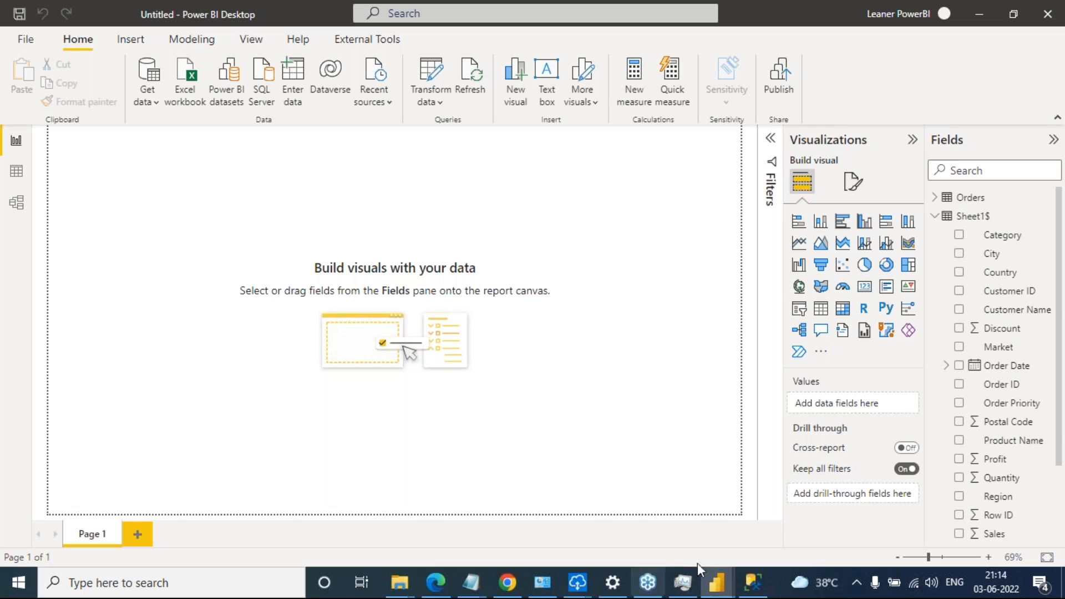
Look through the open Chrome tabs, including the Edureka and Yahoo Mail pages, and return to the report in Power BI Desktop
left_click(507, 581)
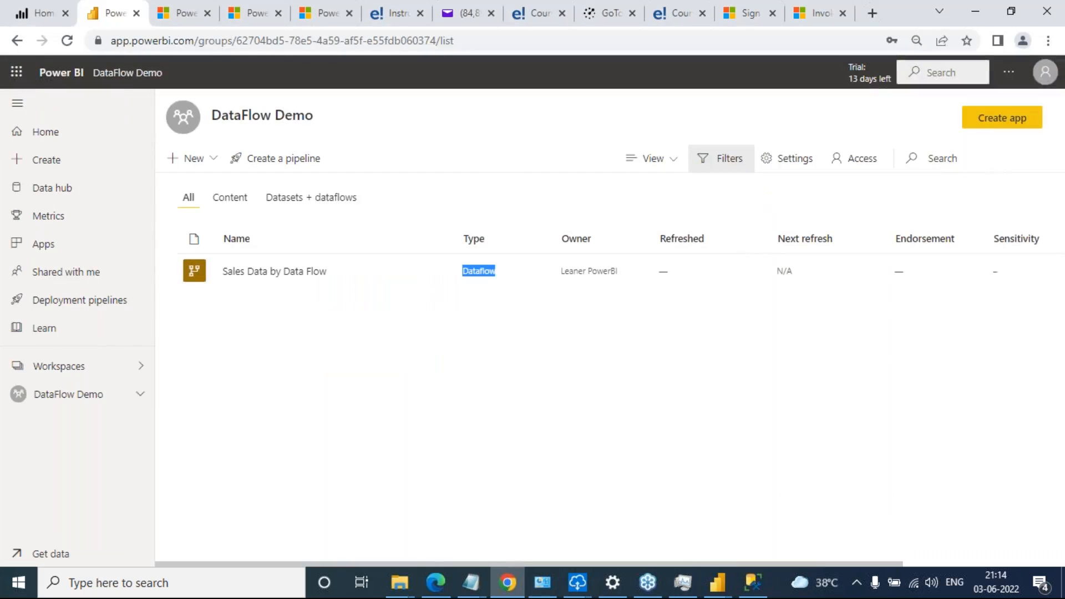
left_click(755, 13)
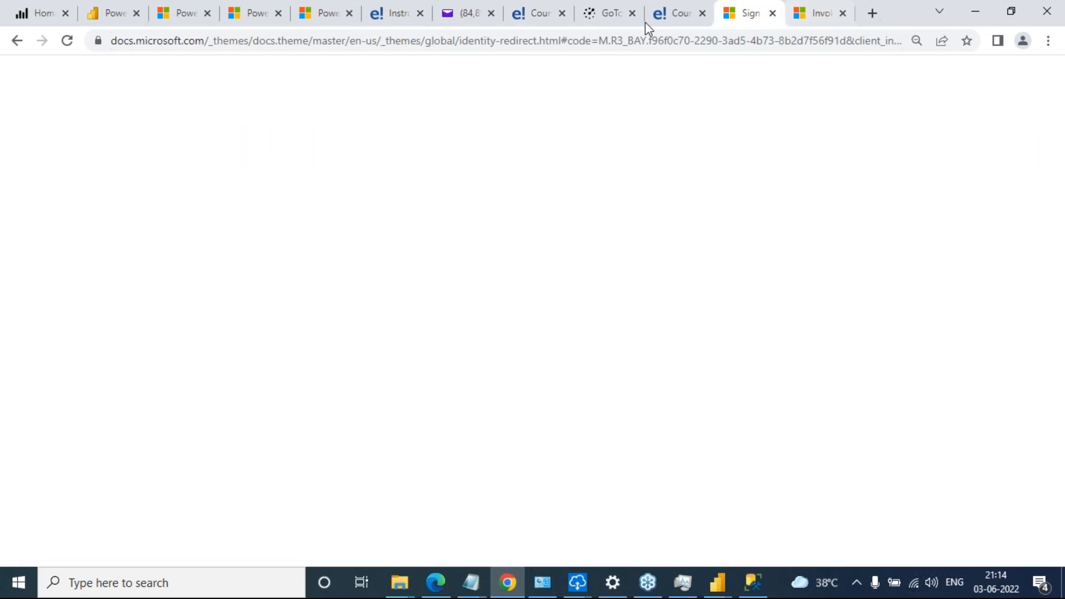
left_click(111, 15)
left_click(411, 5)
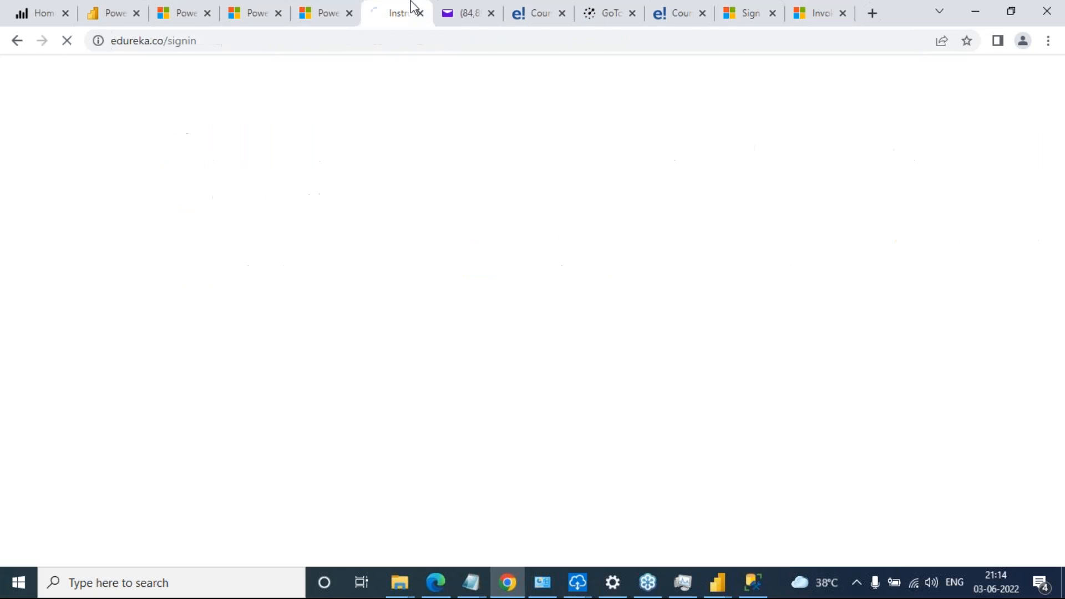
left_click(451, 11)
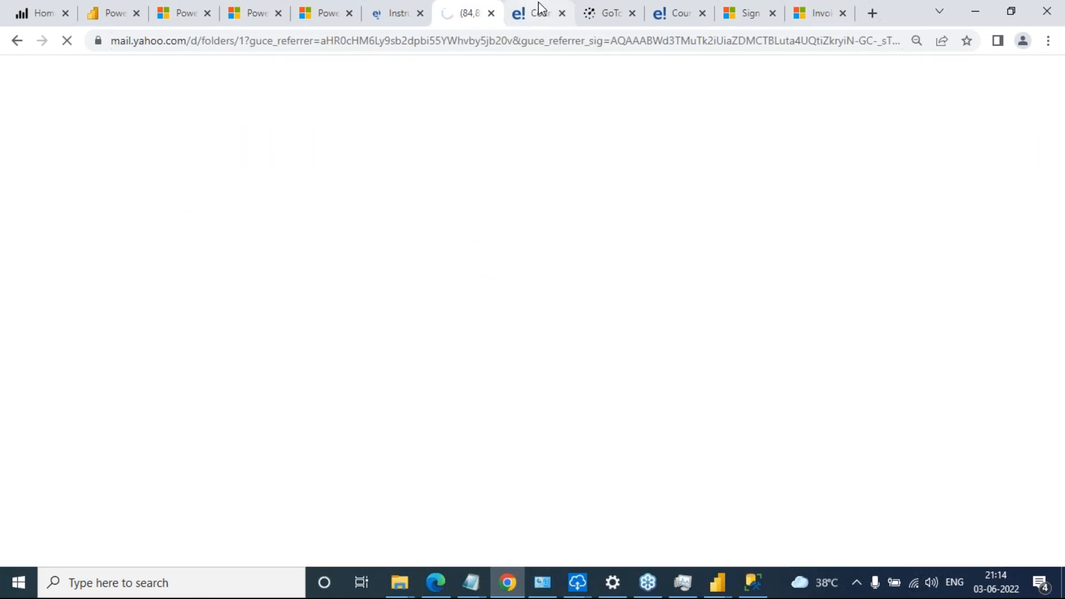
left_click(538, 8)
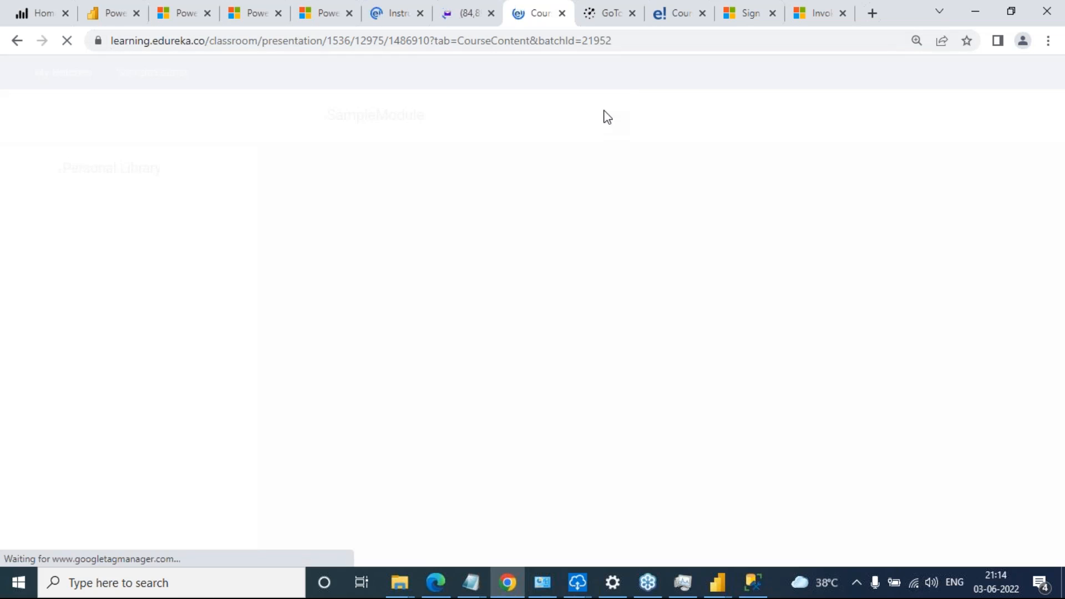
left_click(659, 22)
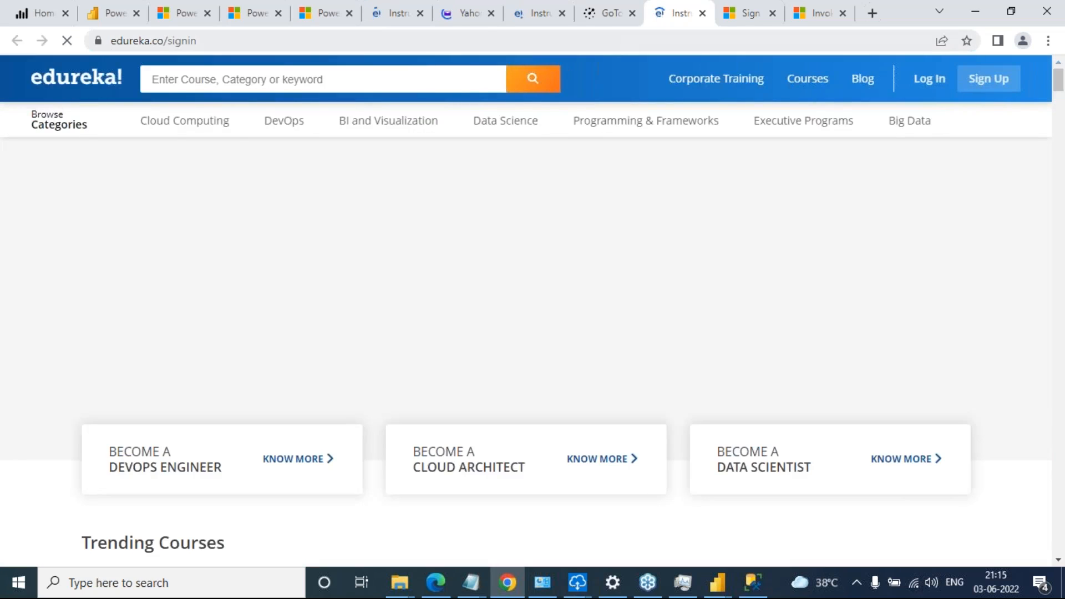
left_click(522, 10)
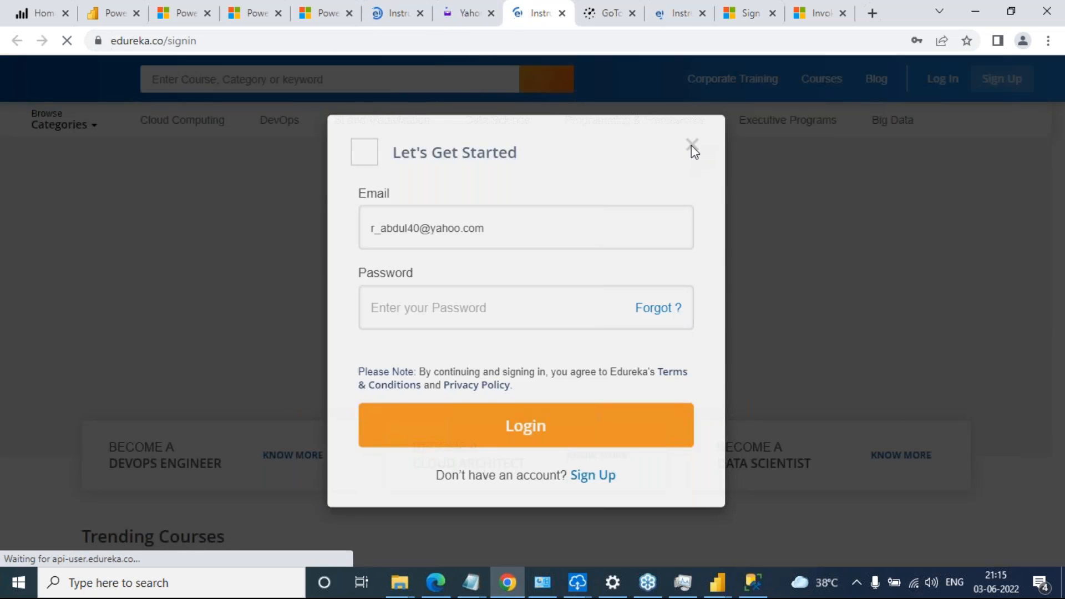
left_click(692, 147)
left_click(371, 14)
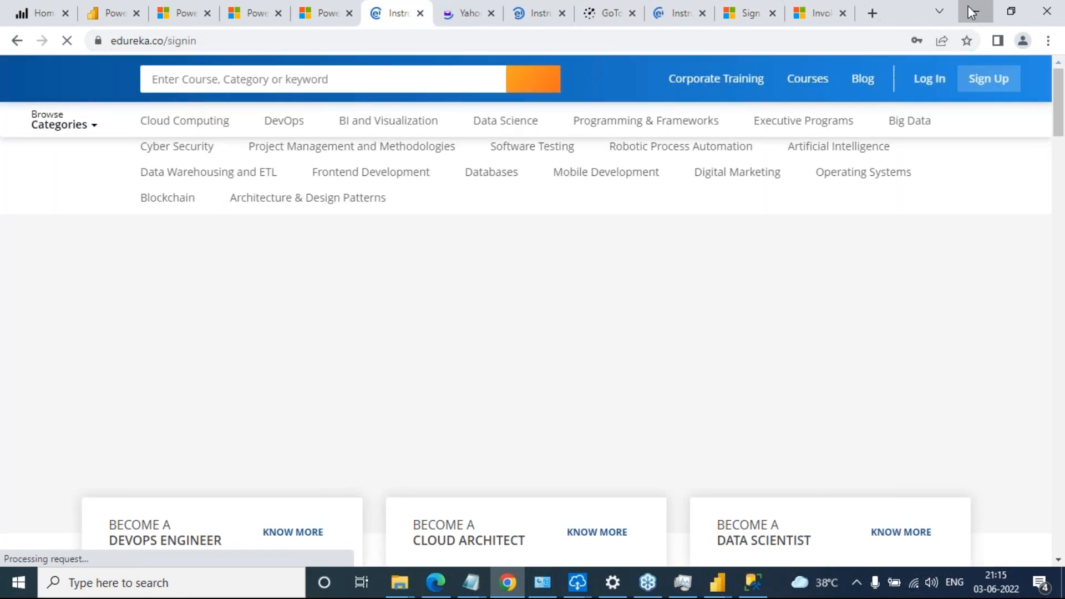
left_click(968, 6)
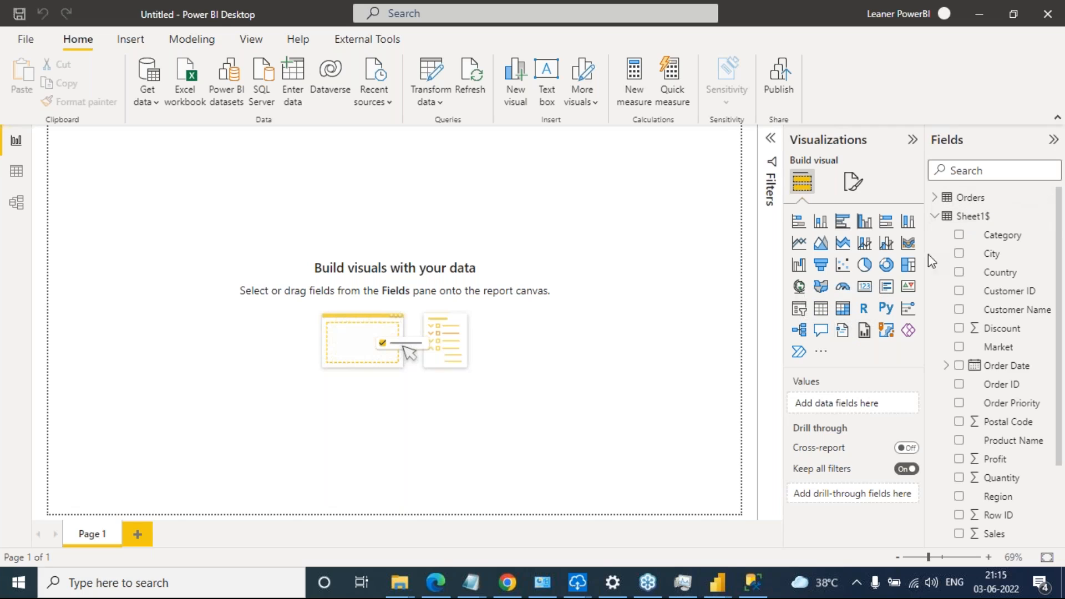
Handwrite "Deck / presentation" and "ppt" in green over the empty report canvas, and erase all drawings
key("ctrl+2")
mouse_move(148, 150)
left_mouse_down()
mouse_move(161, 225)
mouse_move(225, 170)
mouse_move(253, 183)
mouse_move(301, 109)
mouse_move(340, 178)
mouse_move(394, 217)
mouse_move(396, 183)
mouse_move(463, 166)
mouse_move(489, 183)
mouse_move(547, 136)
mouse_move(533, 149)
mouse_move(566, 162)
mouse_move(610, 136)
mouse_move(662, 147)
left_mouse_up()
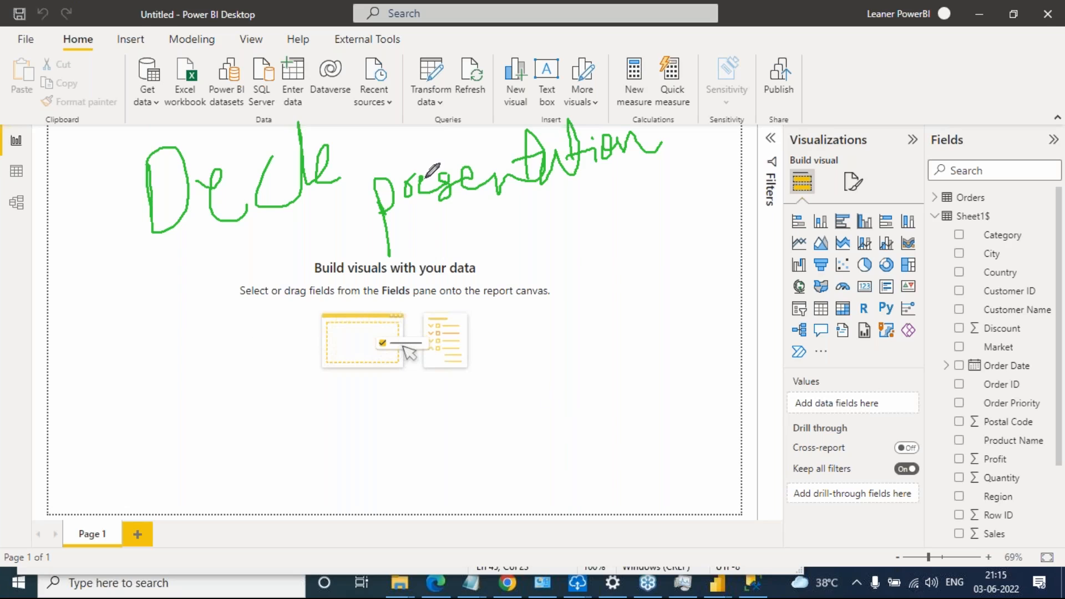
left_click_drag(370, 102, 309, 234)
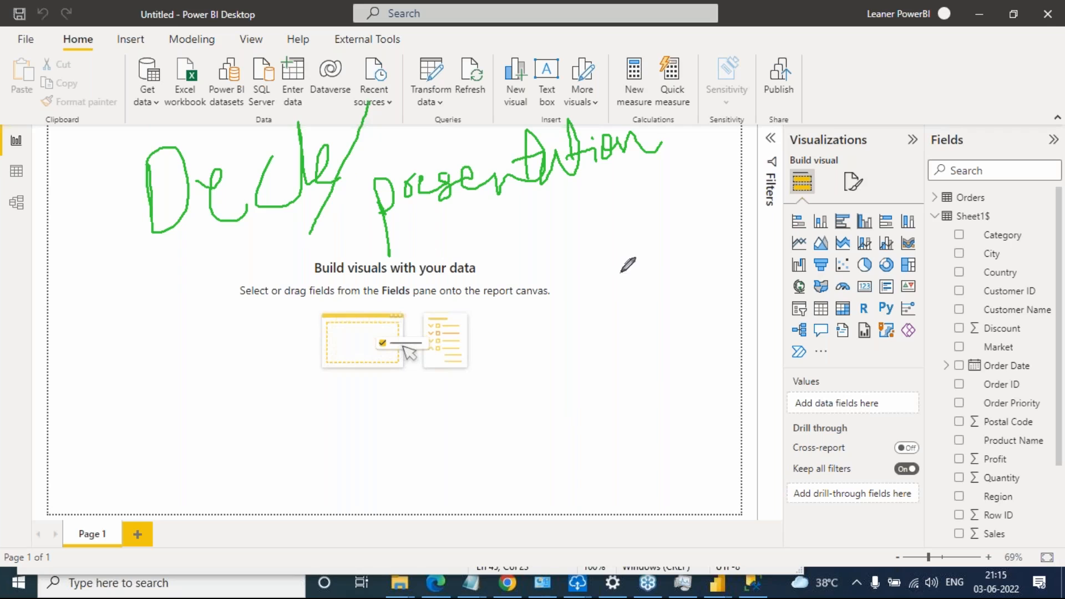
left_click_drag(557, 228, 559, 280)
mouse_move(556, 235)
left_mouse_down()
mouse_move(577, 292)
mouse_move(583, 248)
left_mouse_up()
mouse_move(609, 195)
left_mouse_down()
mouse_move(618, 237)
mouse_move(629, 203)
left_mouse_up()
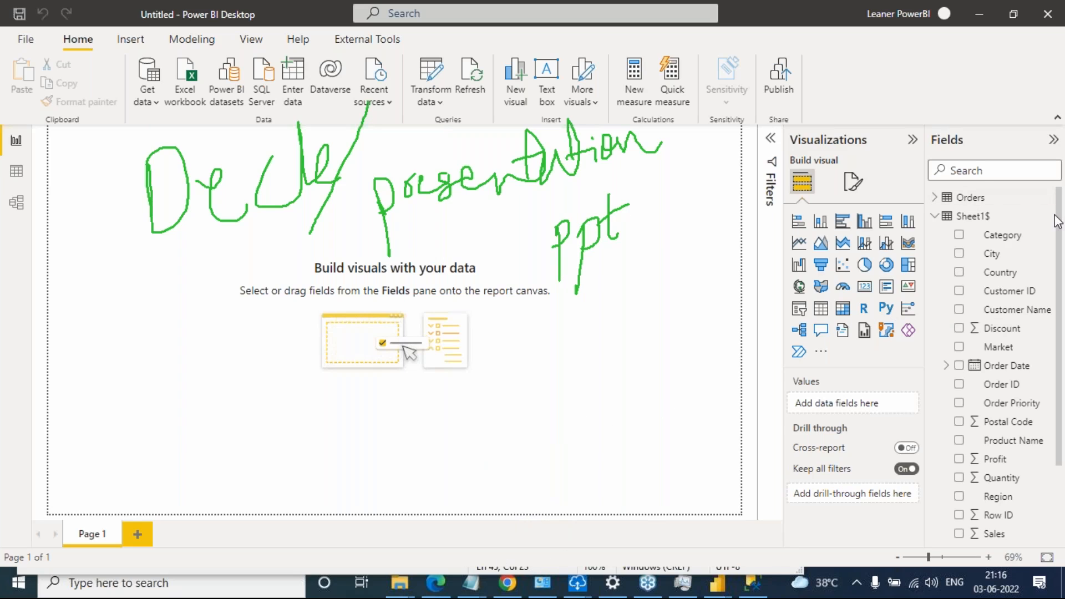
left_click(949, 326)
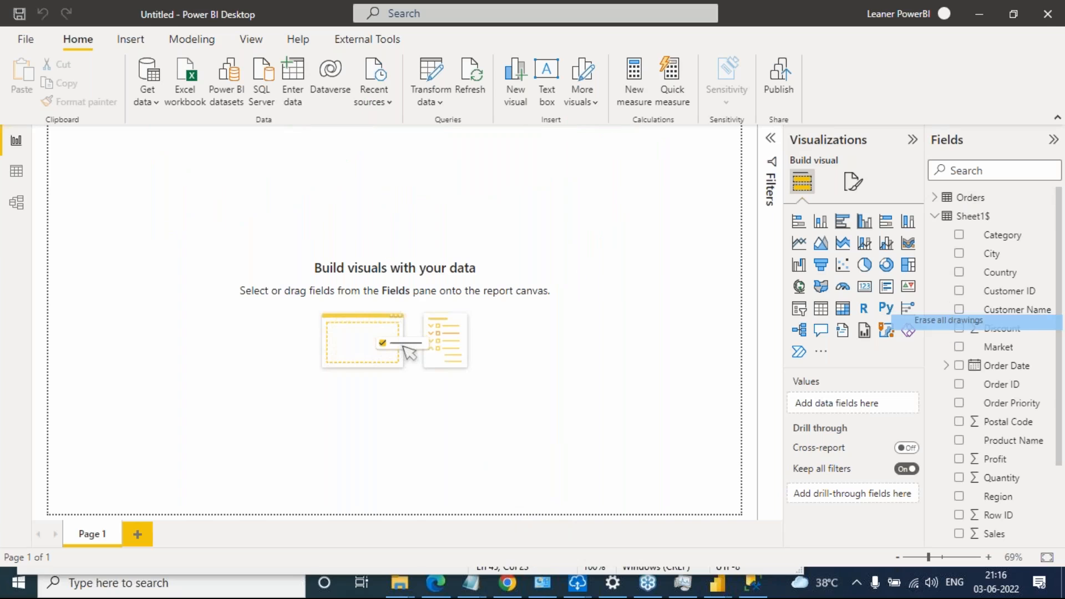
Open the Annual PPT V5 presentation from the Desktop folder in PowerPoint and maximize its window
mouse_move(412, 582)
left_click(228, 531)
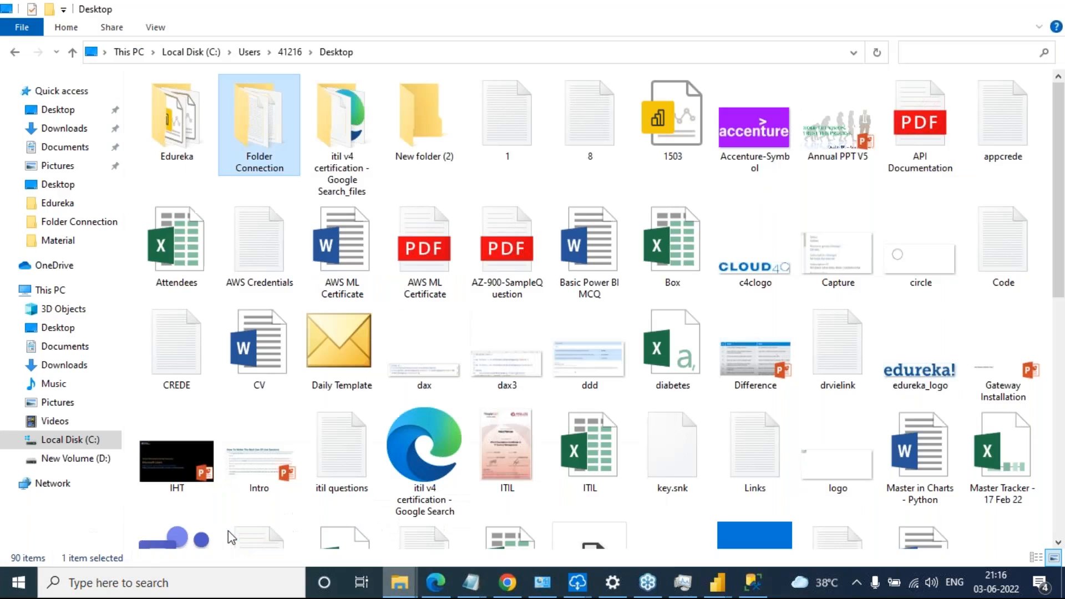
key("a")
key("n")
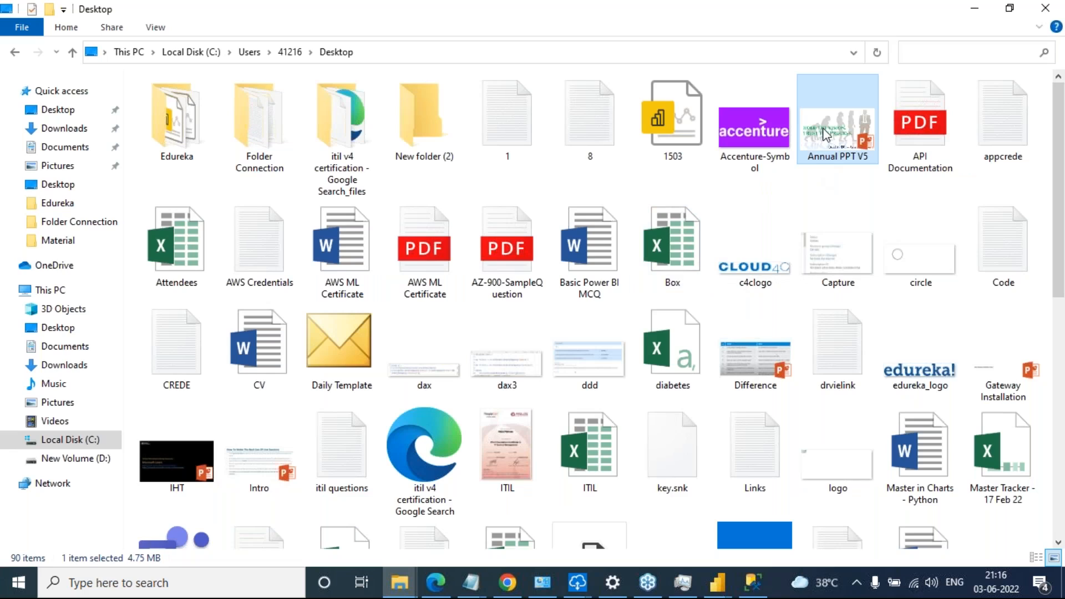
key("Return")
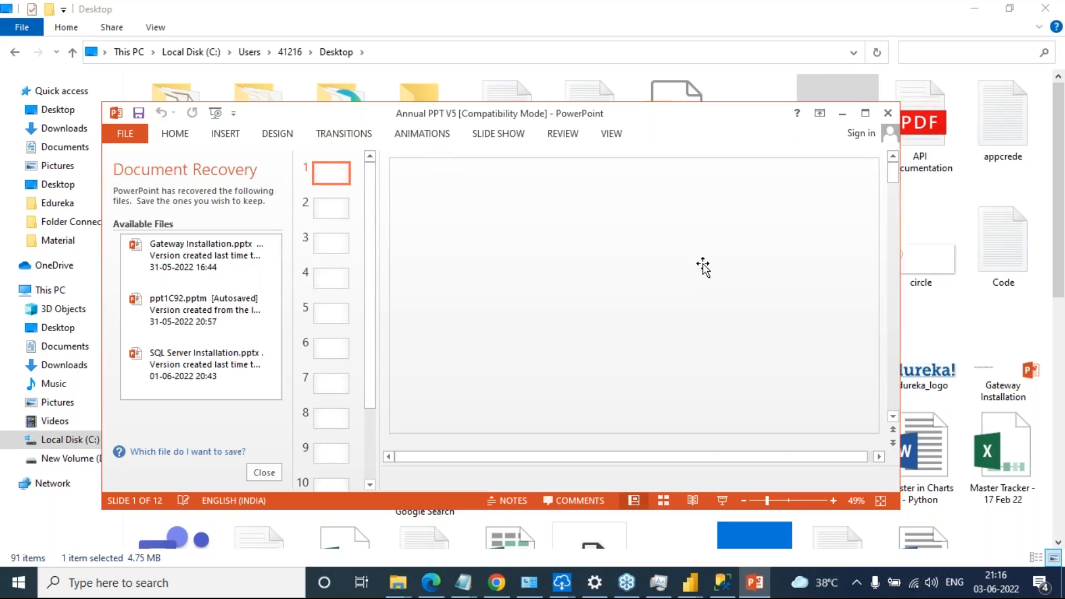
left_click(865, 113)
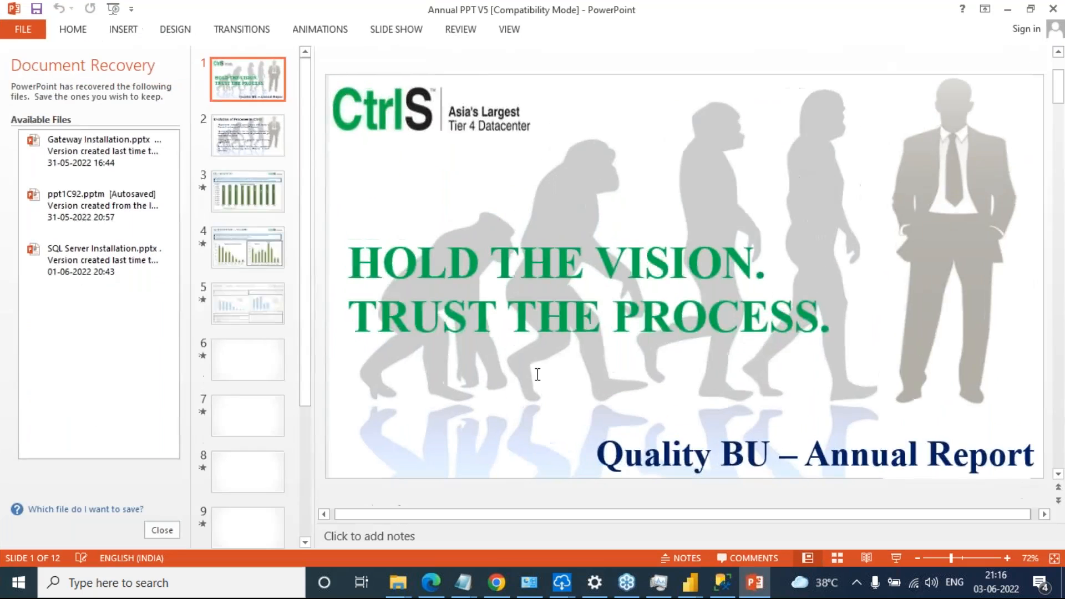
Examine the ITIL process chart slides of the annual report, through slide 7, and return to the Power BI Desktop report
scroll(537, 373, "down", 1)
scroll(687, 278, "down", 3)
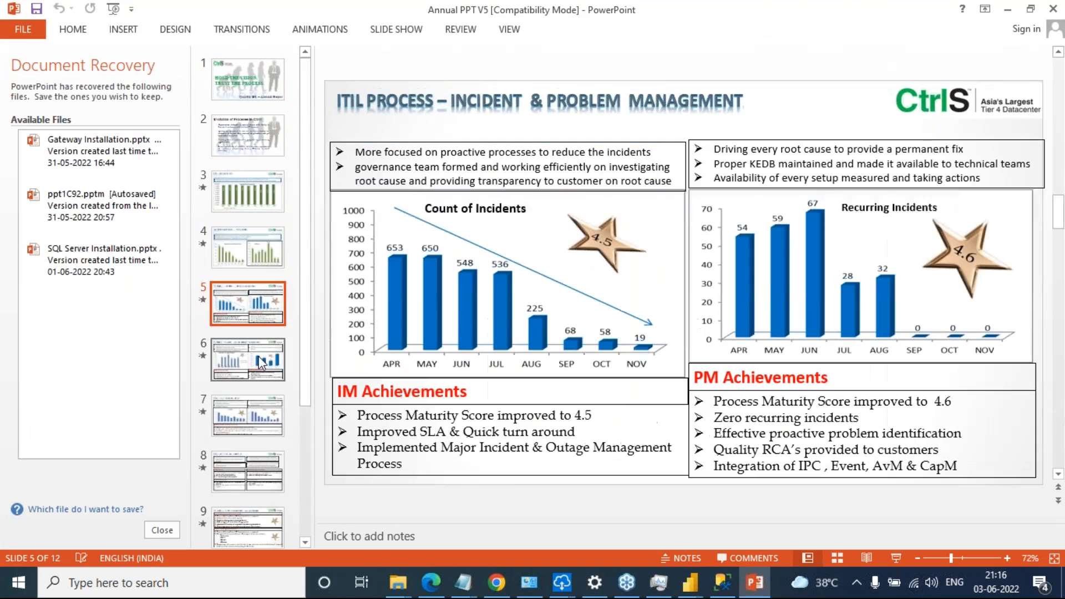
left_click(255, 374)
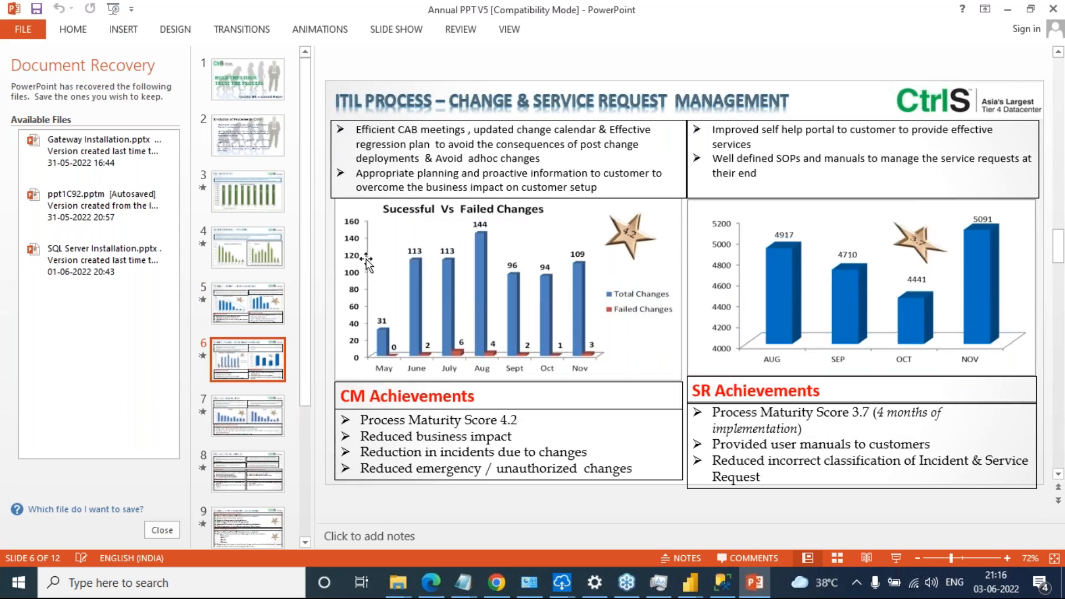
left_click(254, 417)
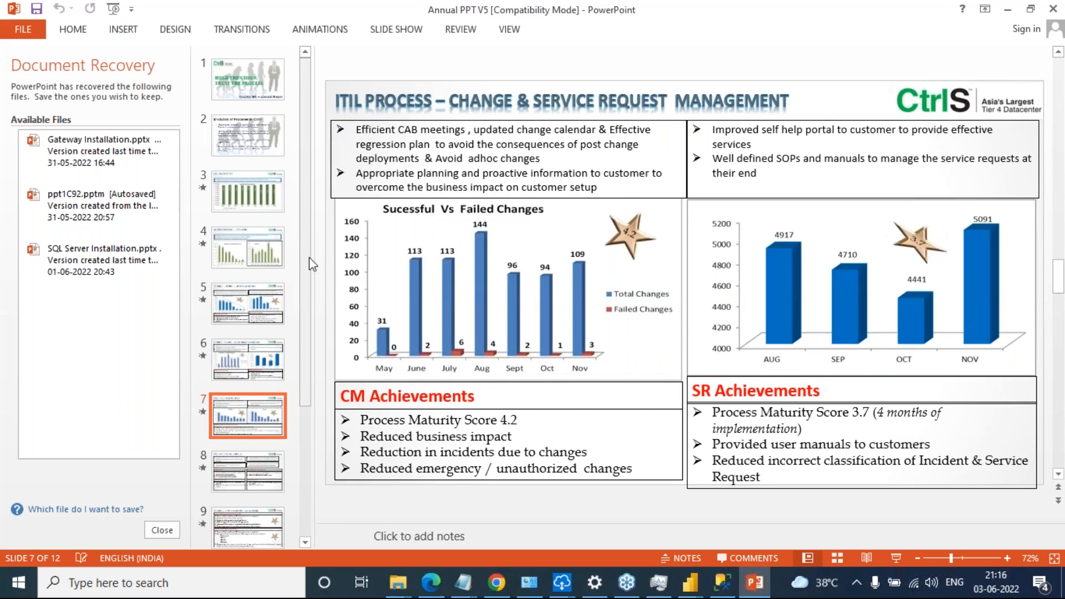
left_click(1008, 12)
left_click(972, 9)
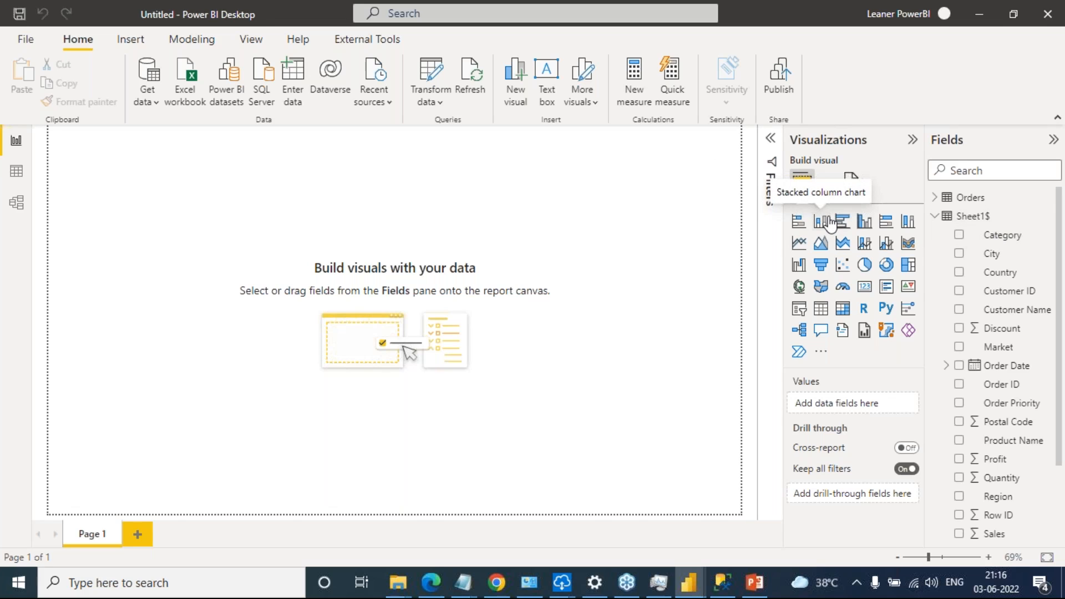
Add a stacked column chart with Sheet1$ Category on the X-axis and Sales on the Y-axis, enlarged and shifted inward from the page corner
left_click(831, 224)
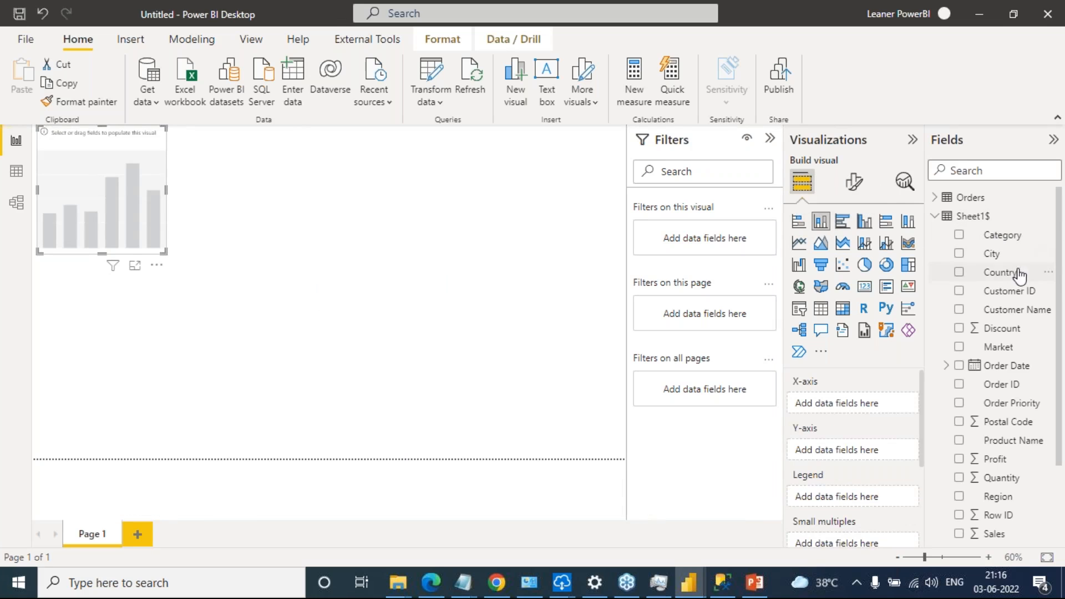
left_click_drag(993, 235, 854, 403)
scroll(1014, 475, "down", 1)
scroll(1014, 475, "down", 2)
left_click_drag(1006, 481, 872, 456)
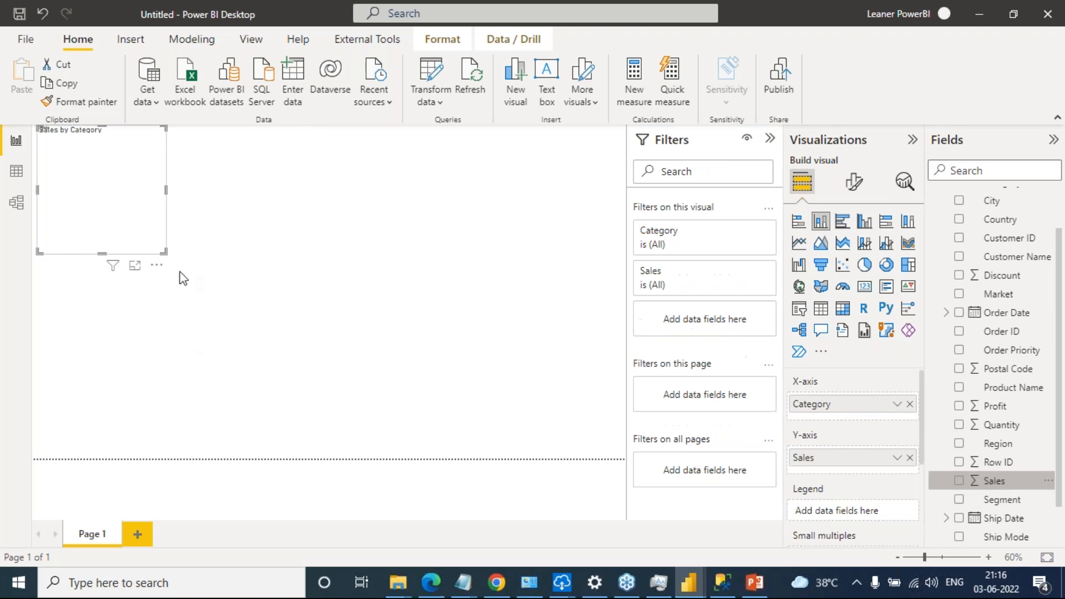
left_click_drag(164, 251, 226, 328)
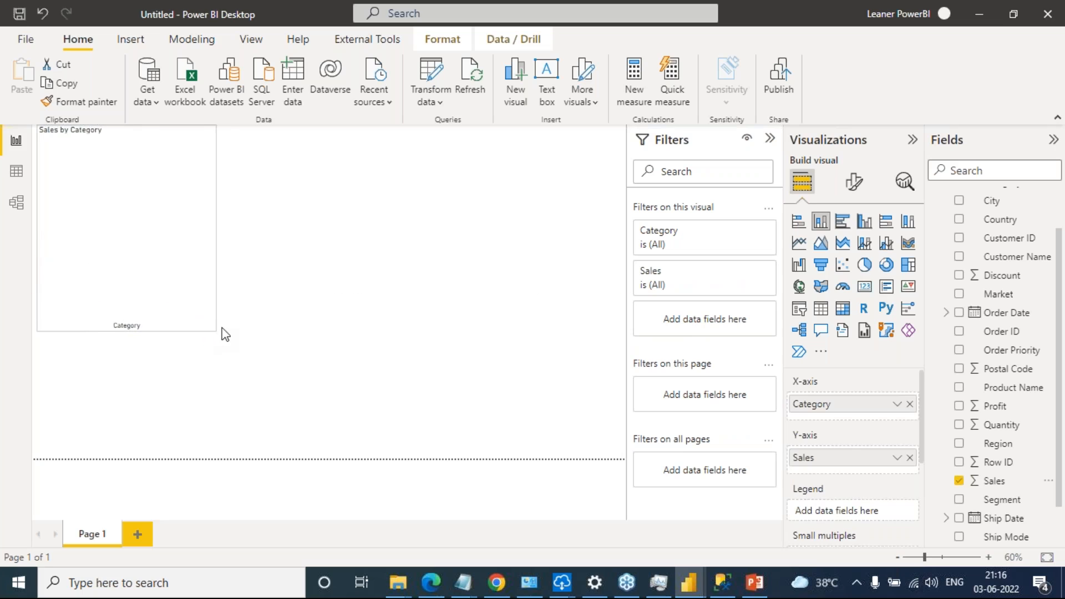
left_click_drag(193, 182, 200, 213)
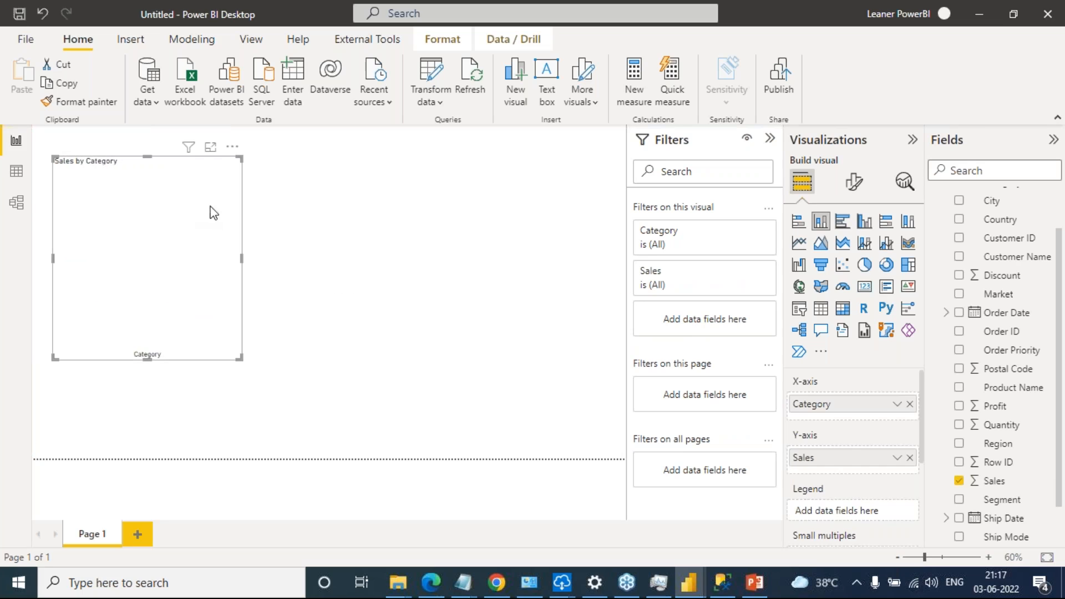
Collapse the Sheet1$ table and remove its Category and Sales fields from the stacked column chart
scroll(999, 327, "up", 2)
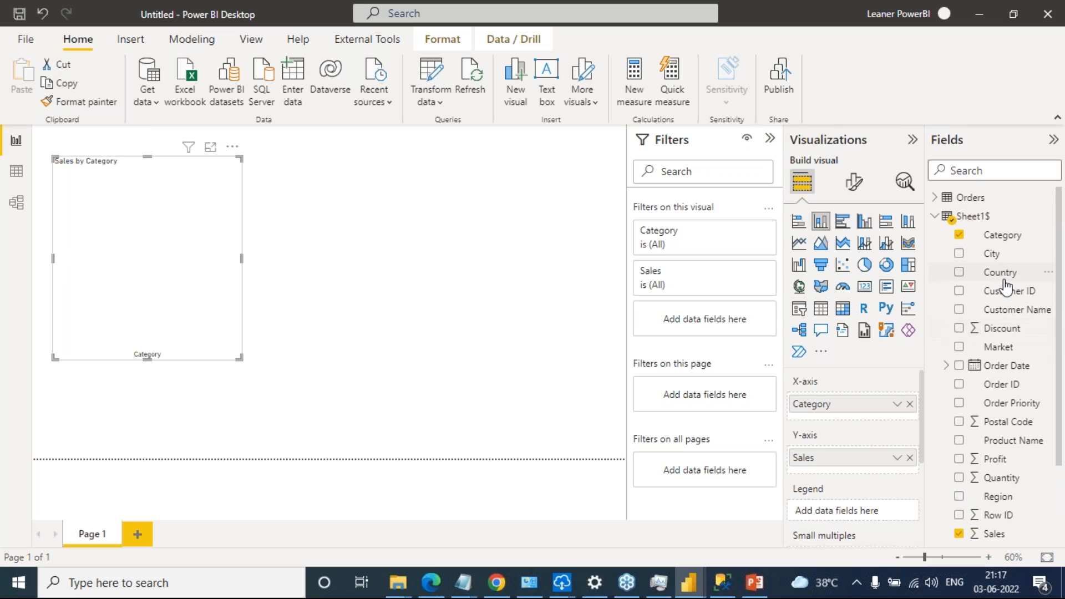
left_click(936, 217)
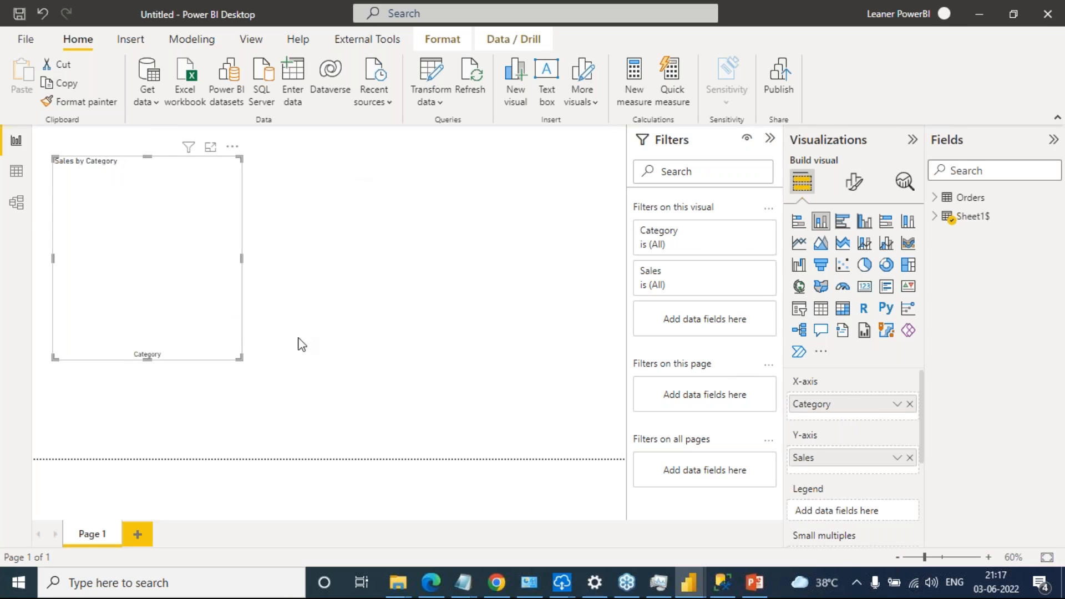
left_click(910, 404)
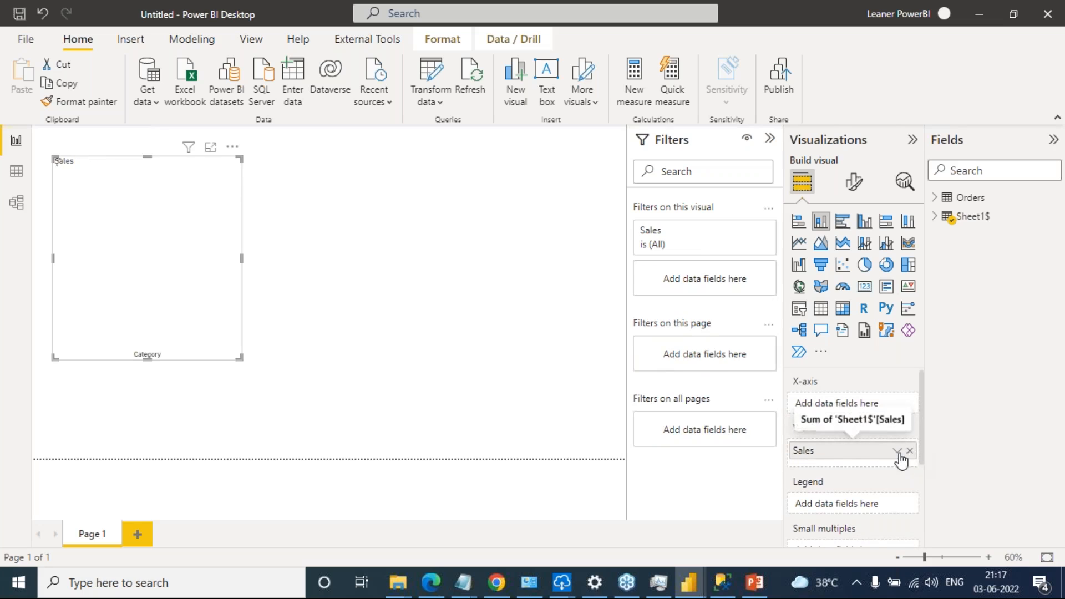
left_click(910, 448)
Fill the column chart with Category on the X-axis and Sales on the Y-axis from the Orders table, and make it taller
left_click(934, 199)
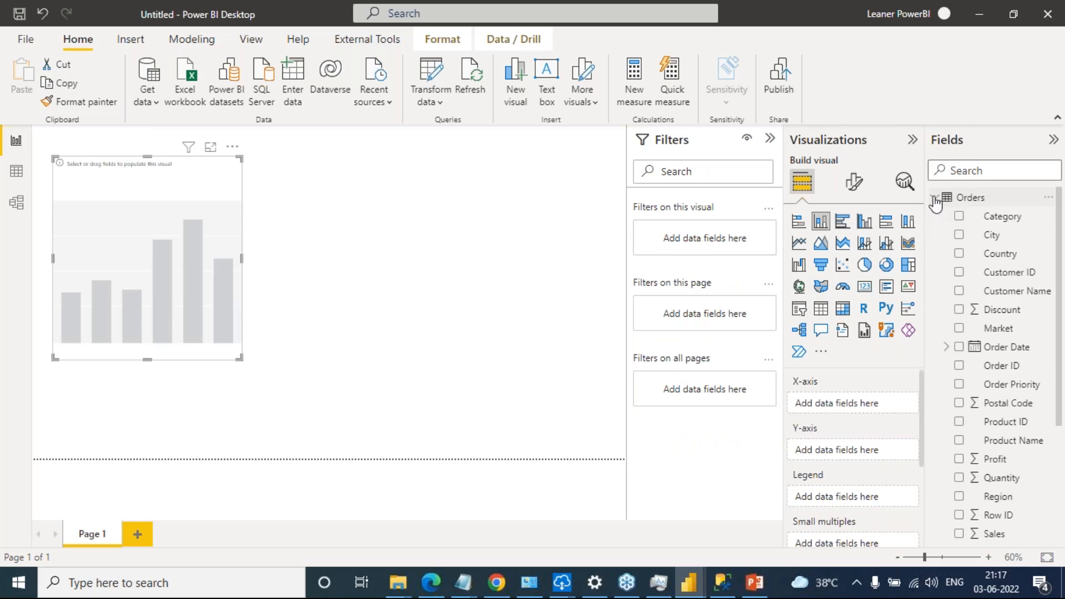
left_click_drag(1005, 220, 885, 409)
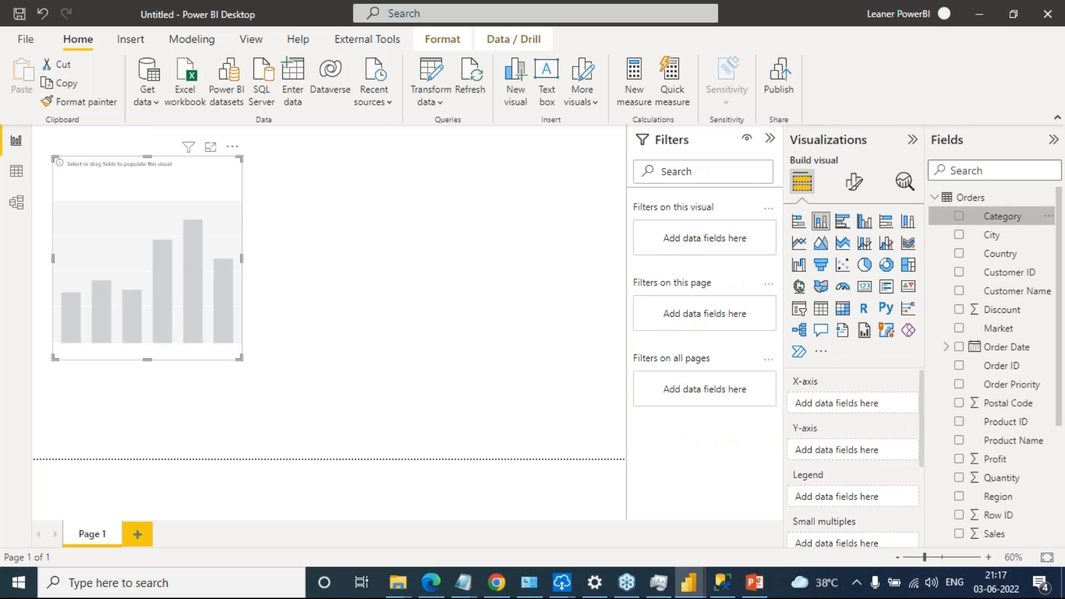
scroll(1030, 355, "down", 2)
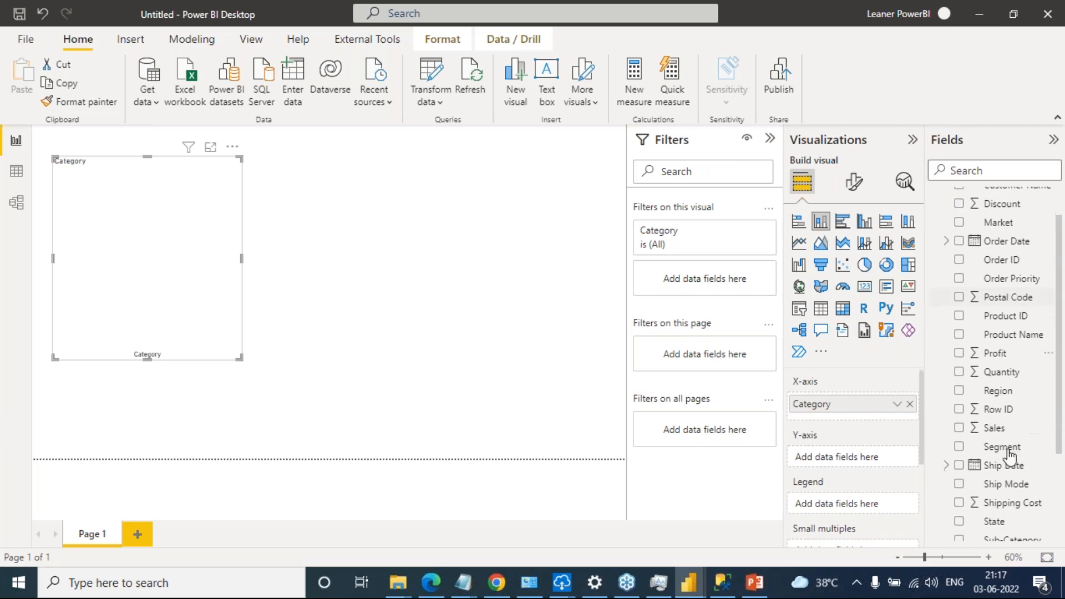
left_click_drag(1009, 428, 877, 458)
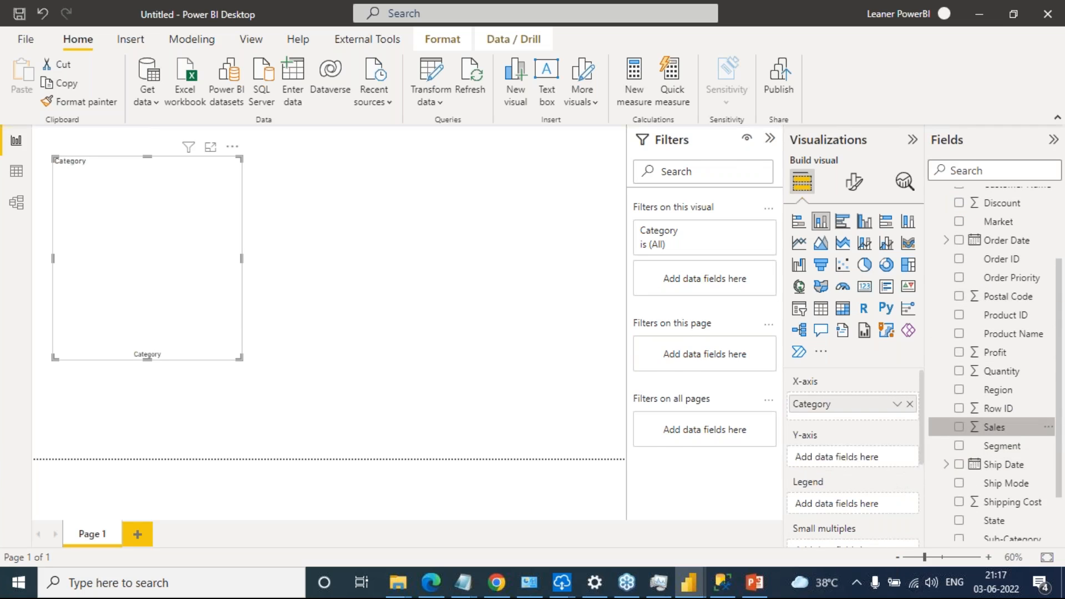
left_click_drag(238, 361, 247, 432)
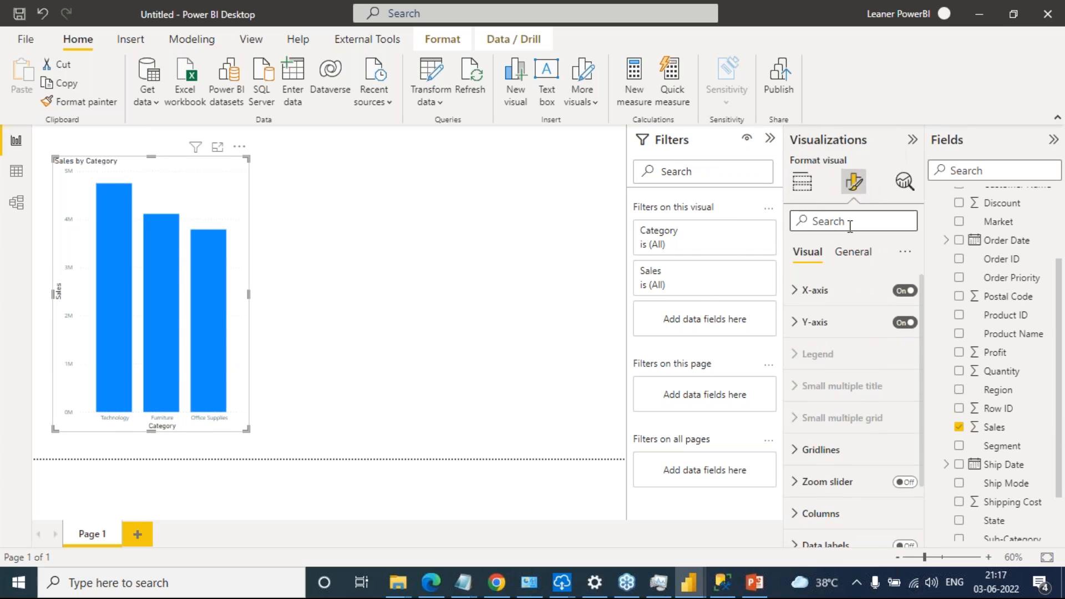
Search the chart's format settings for "label" and turn on its data labels
type("label")
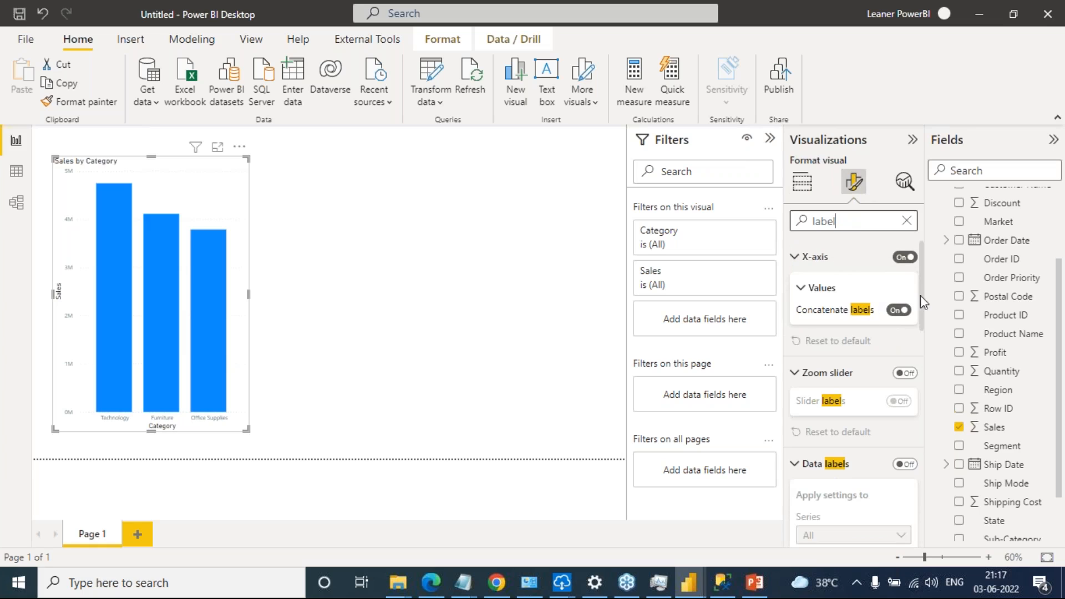
scroll(899, 413, "down", 1)
left_click(905, 418)
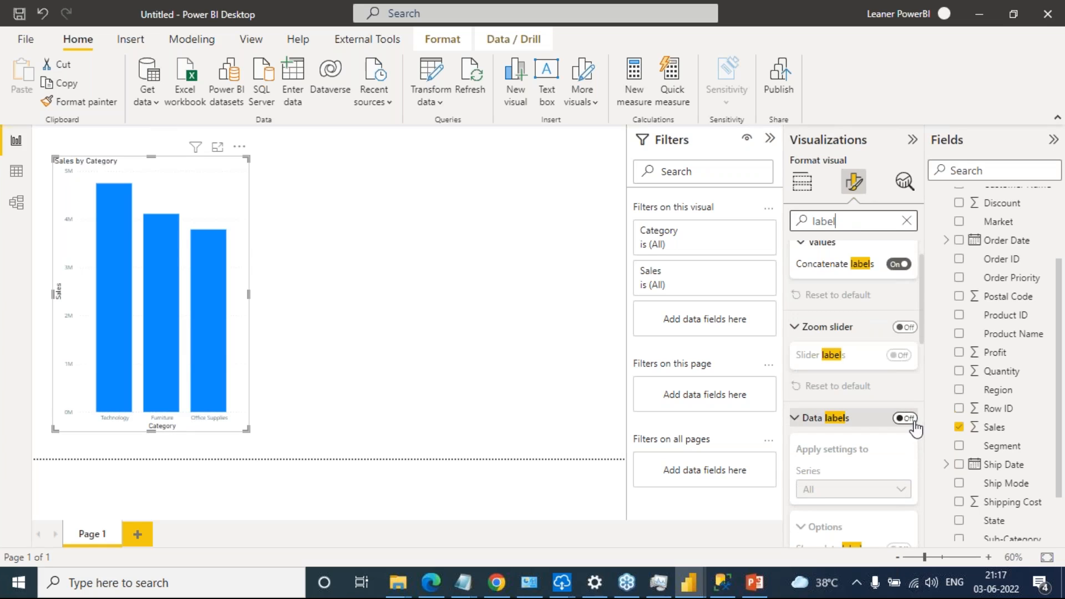
Move the Sales by Category chart up and outward, closer to the page corner
left_click(355, 334)
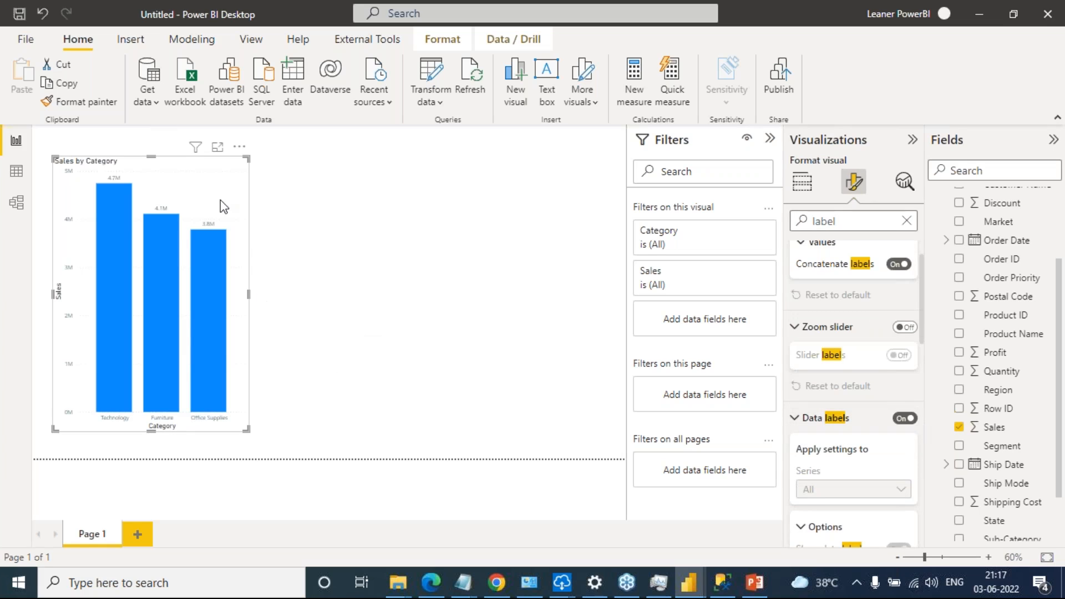
left_click_drag(222, 181, 212, 165)
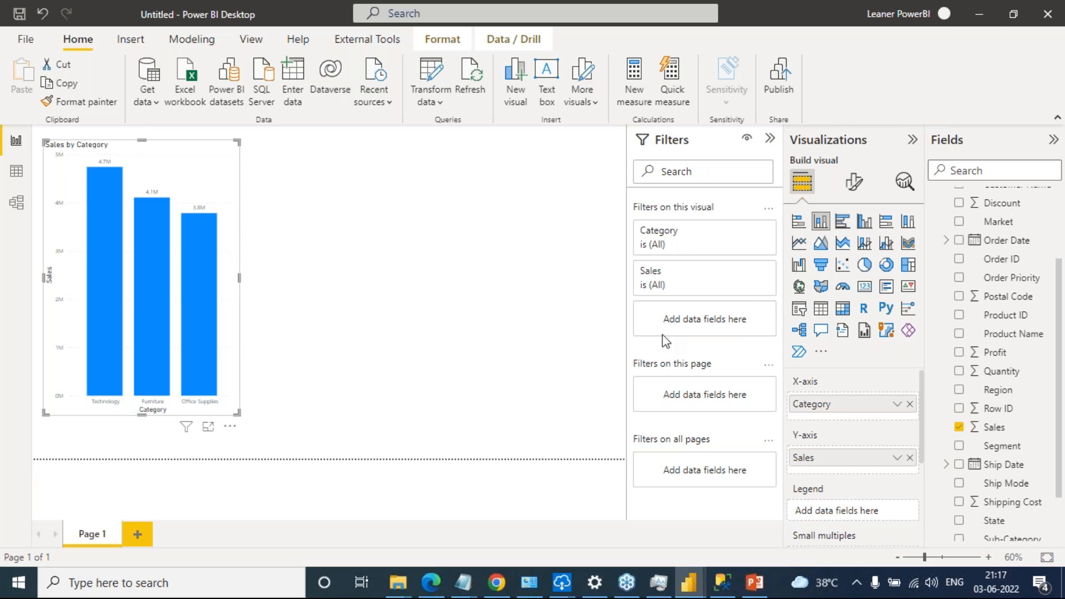
Switch to PowerPoint to view the Redflag and Delay slide with its written achievements, and return to Power BI Desktop
left_click(756, 582)
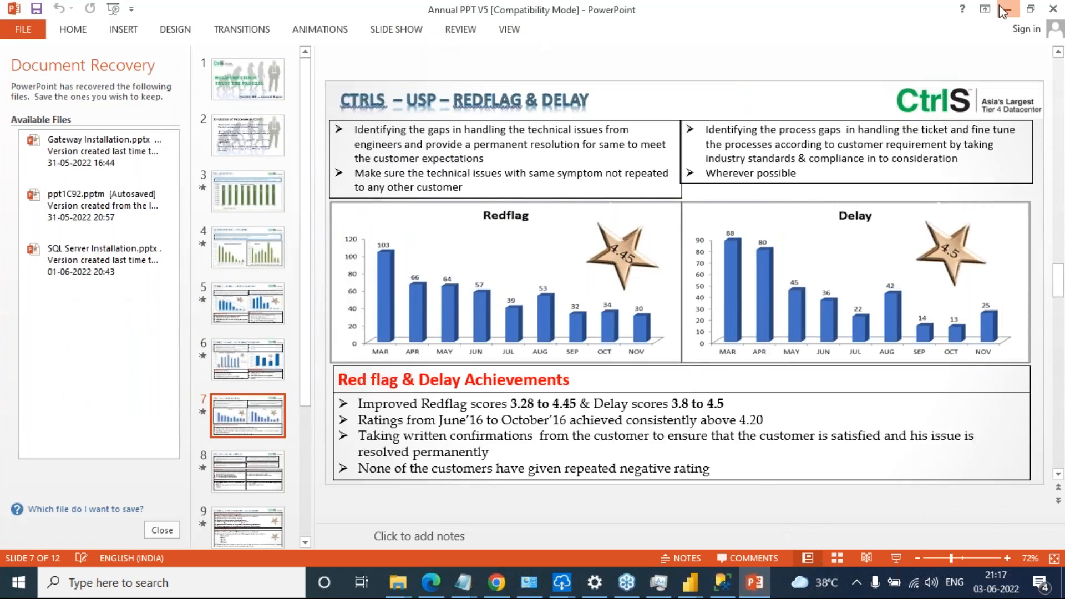
left_click(1004, 10)
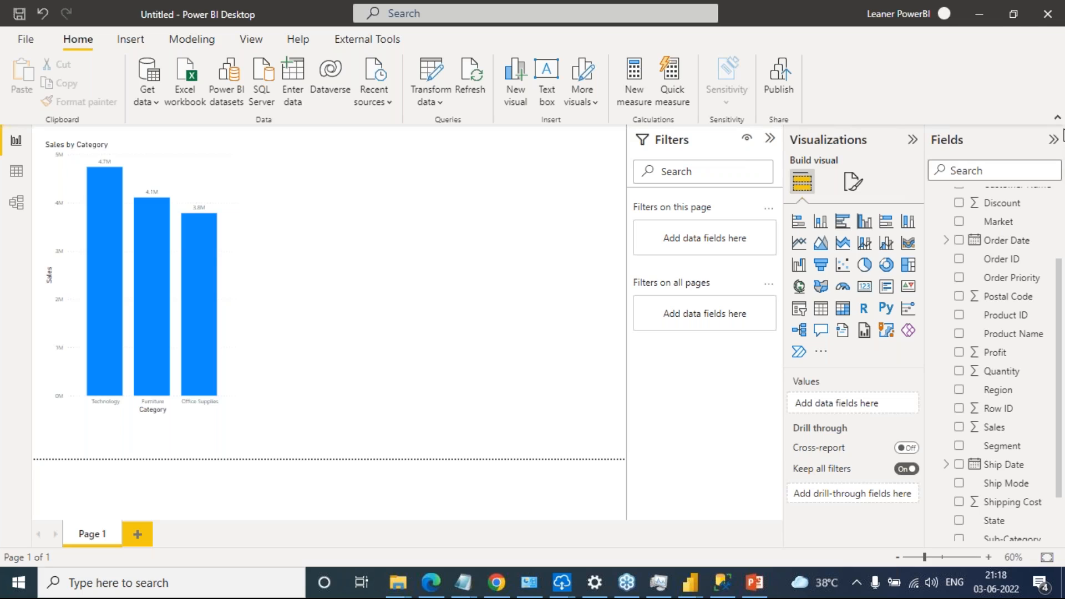
Insert an empty text box beside the Sales by Category chart, and deselect it
left_click(522, 226)
left_click(547, 83)
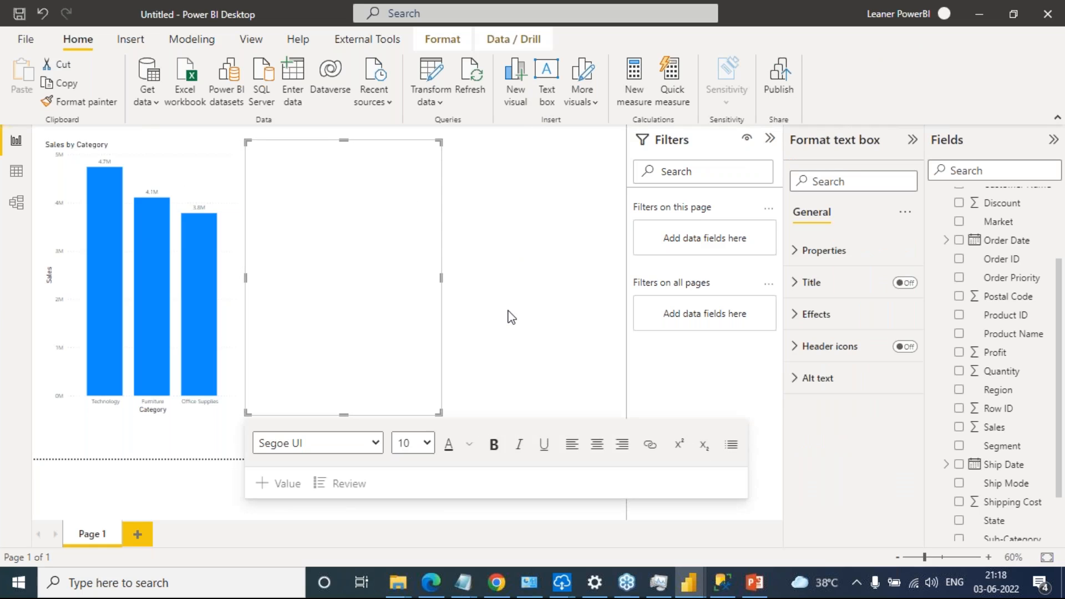
left_click(329, 200)
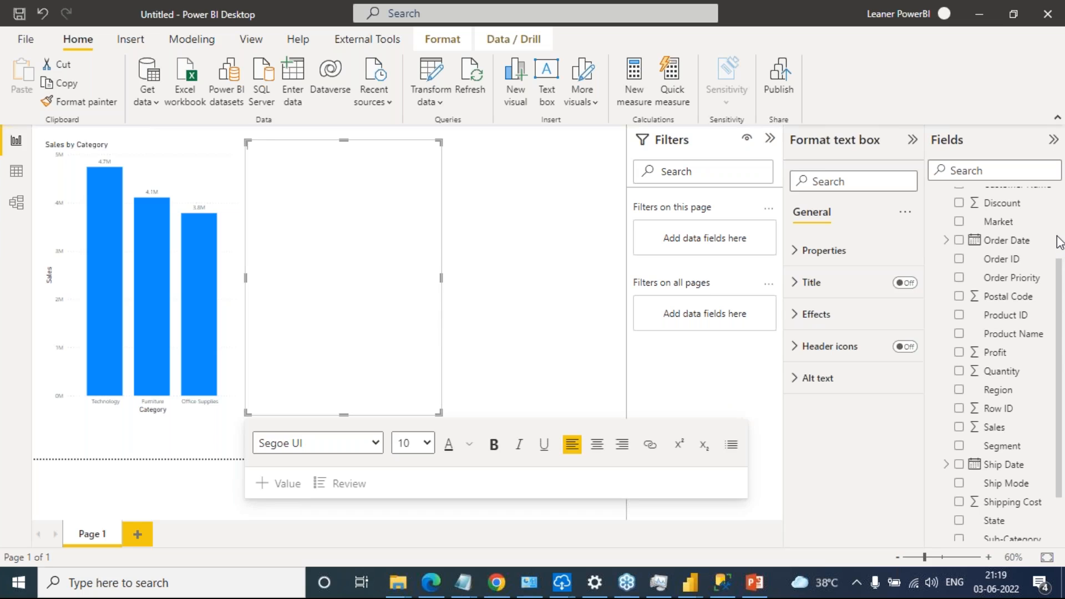
left_click(527, 165)
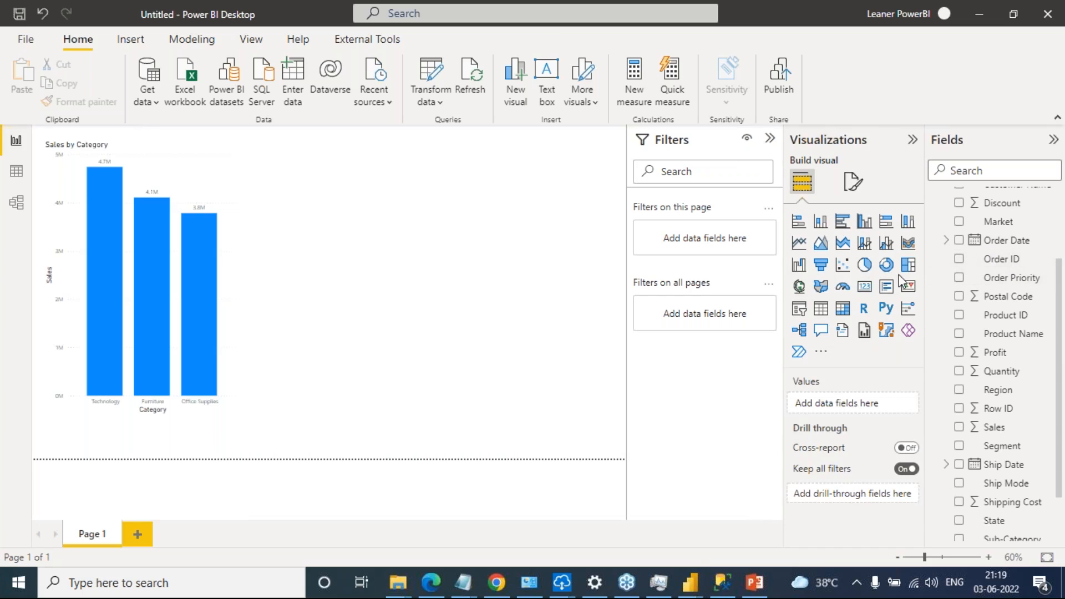
key("ctrl+z")
left_click(543, 202)
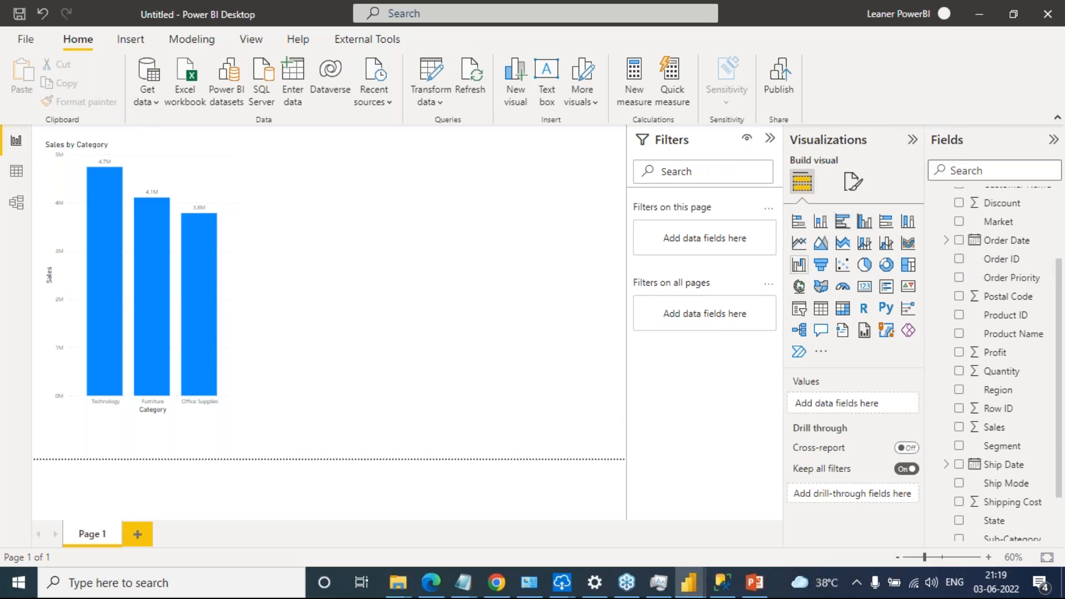
Add a slicer on the Orders table's Ship Mode field, and shorten it to fit its list of options
left_click(797, 311)
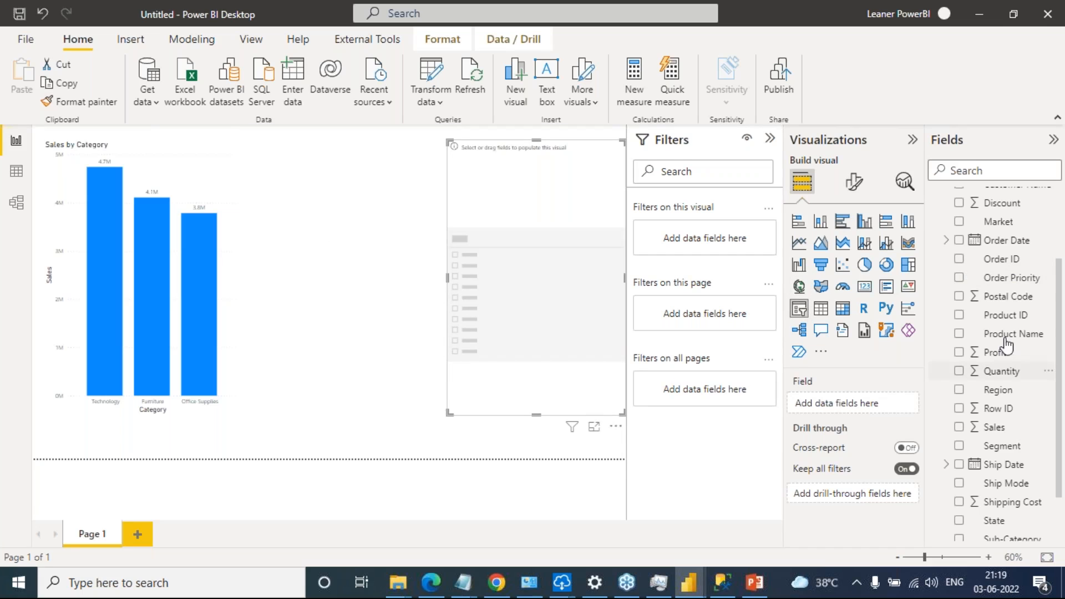
scroll(1032, 378, "down", 3)
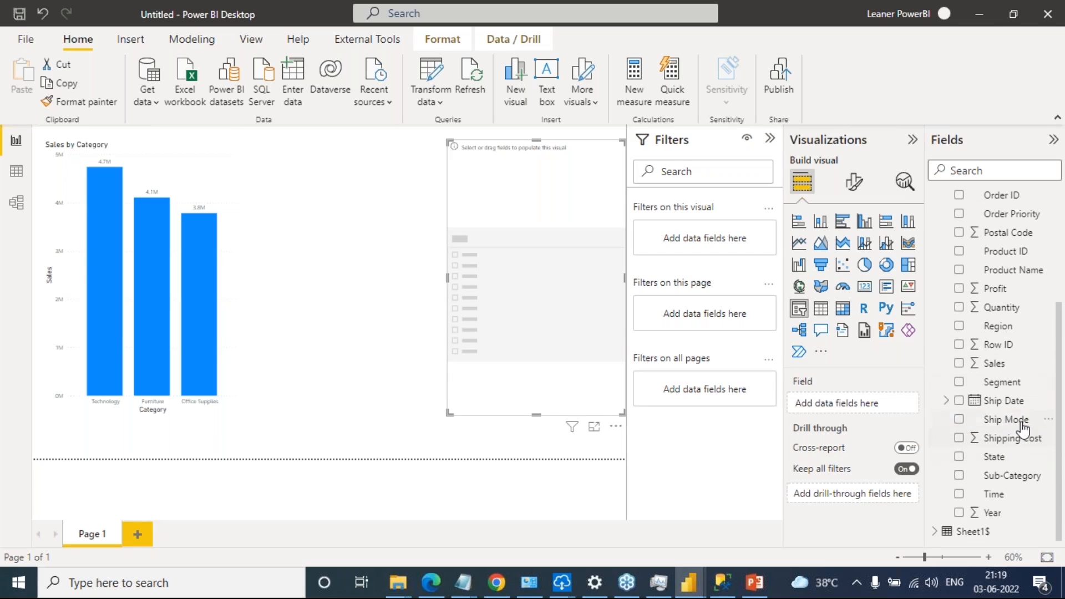
left_click_drag(1014, 422, 877, 408)
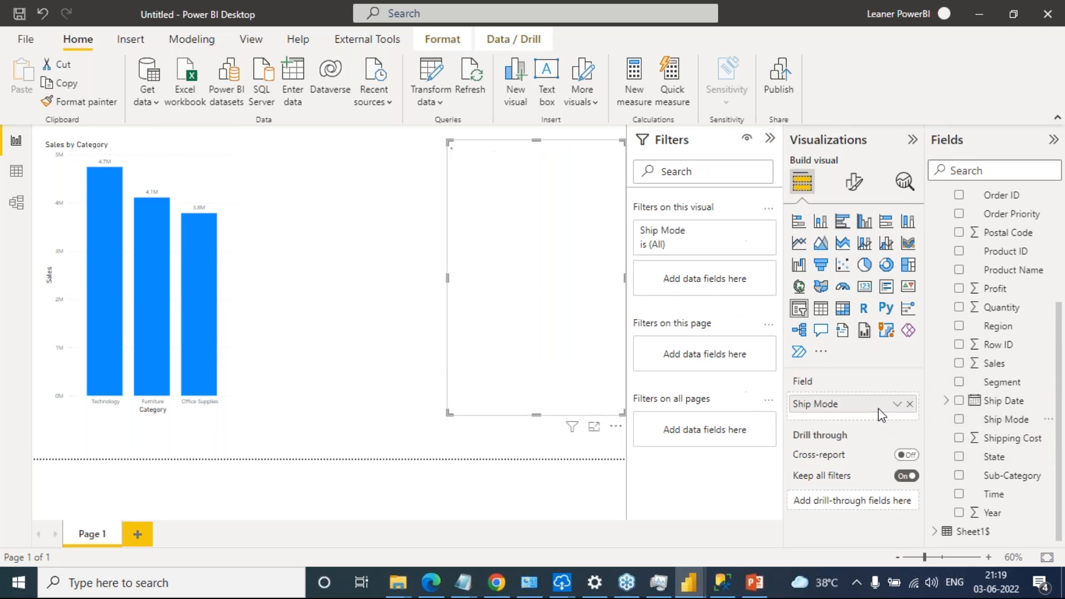
left_click(311, 202)
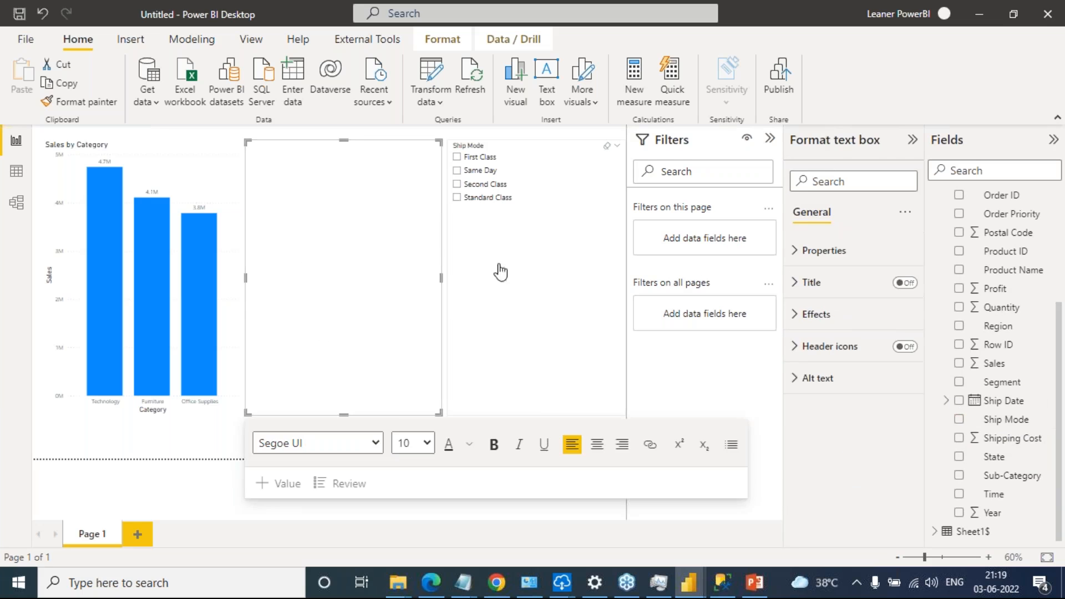
left_click(518, 264)
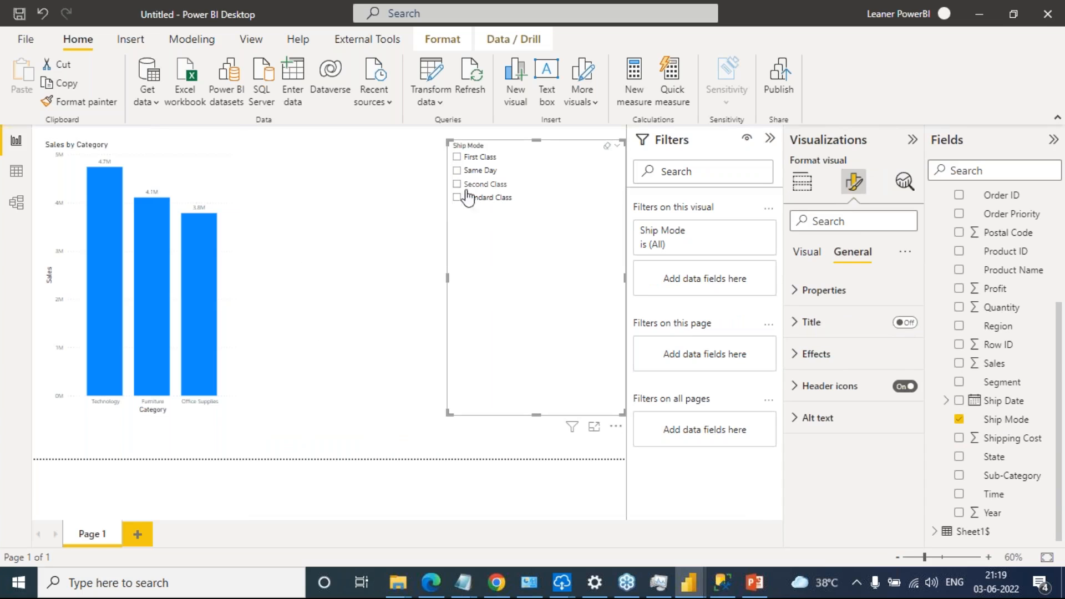
left_click_drag(535, 415, 567, 236)
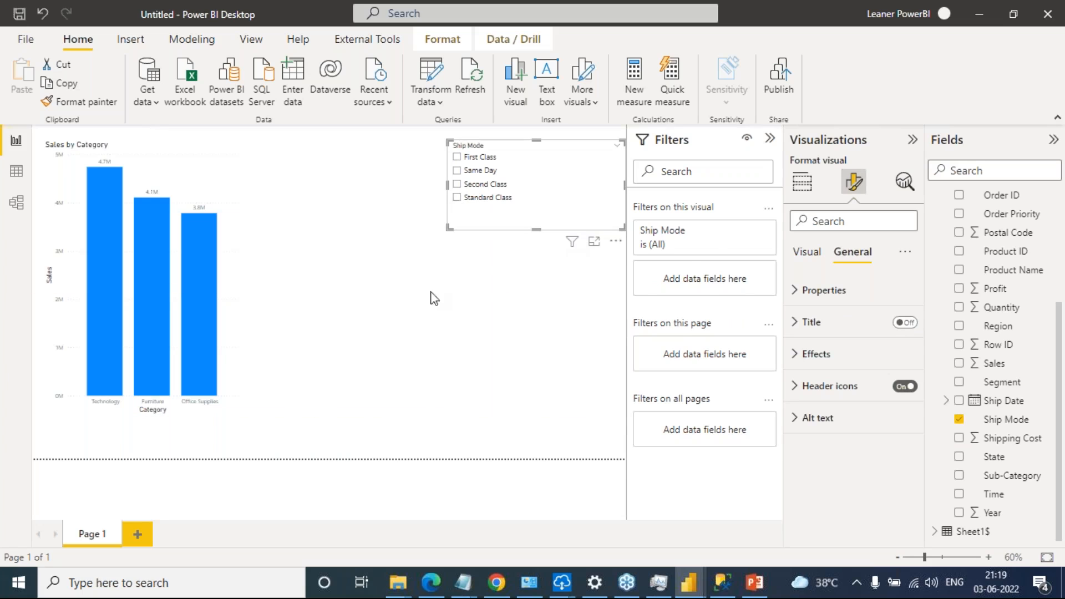
Filter the Sales by Category chart to First Class with the Ship Mode slicer
left_click(169, 161)
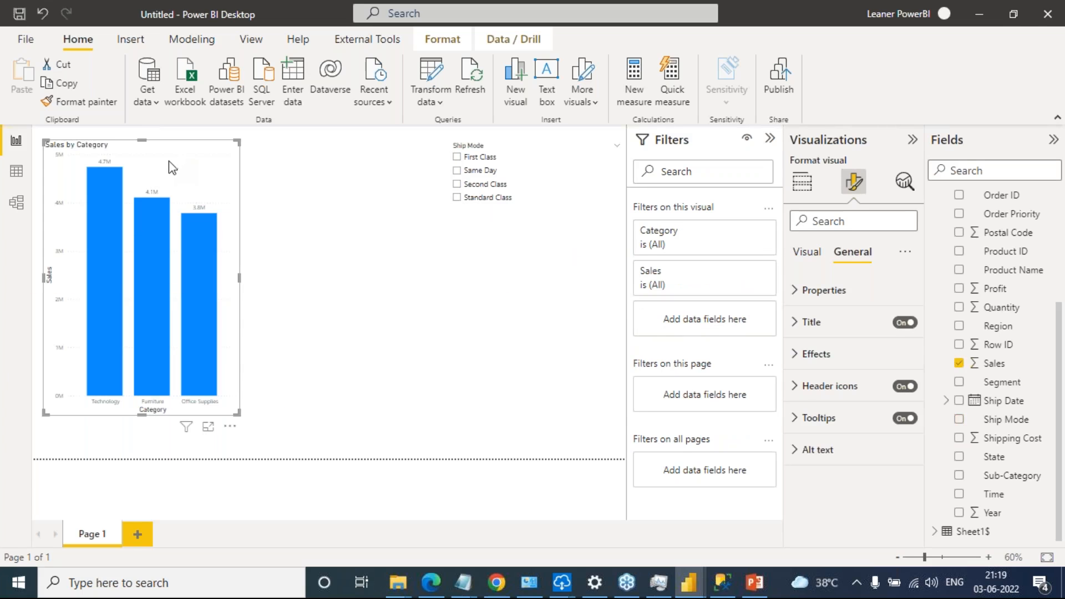
left_click(409, 262)
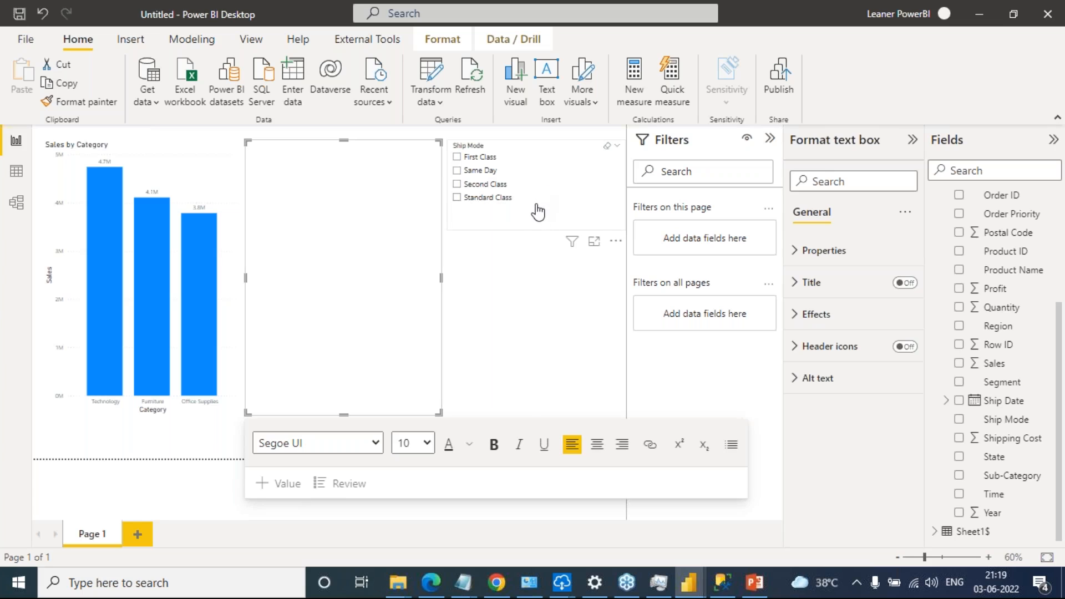
left_click(458, 162)
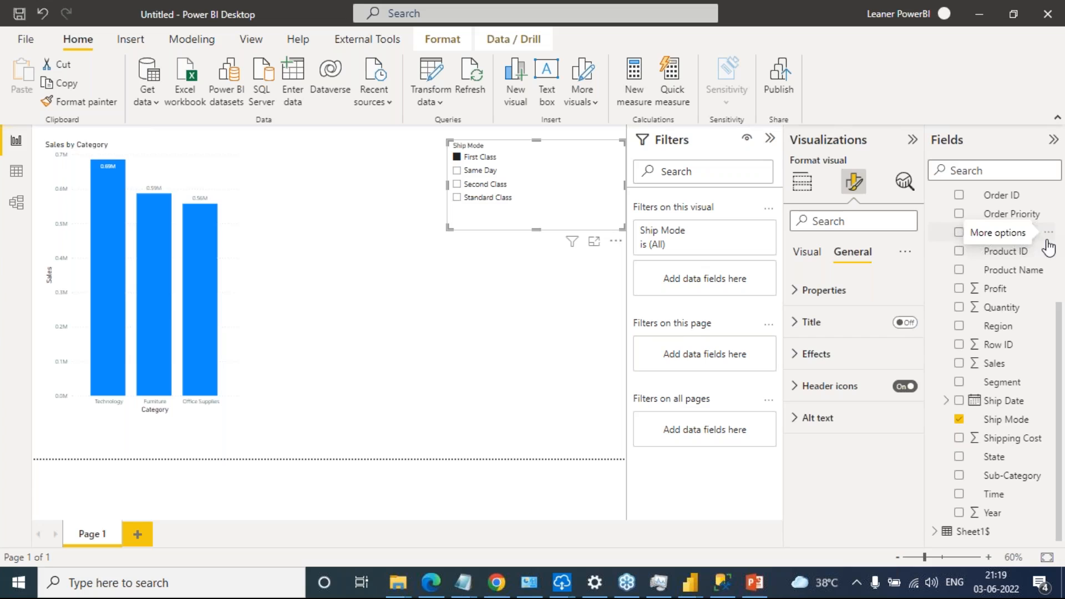
Write sample lines in the text box, including "here spend too much time analysis" and "static"
left_click(546, 78)
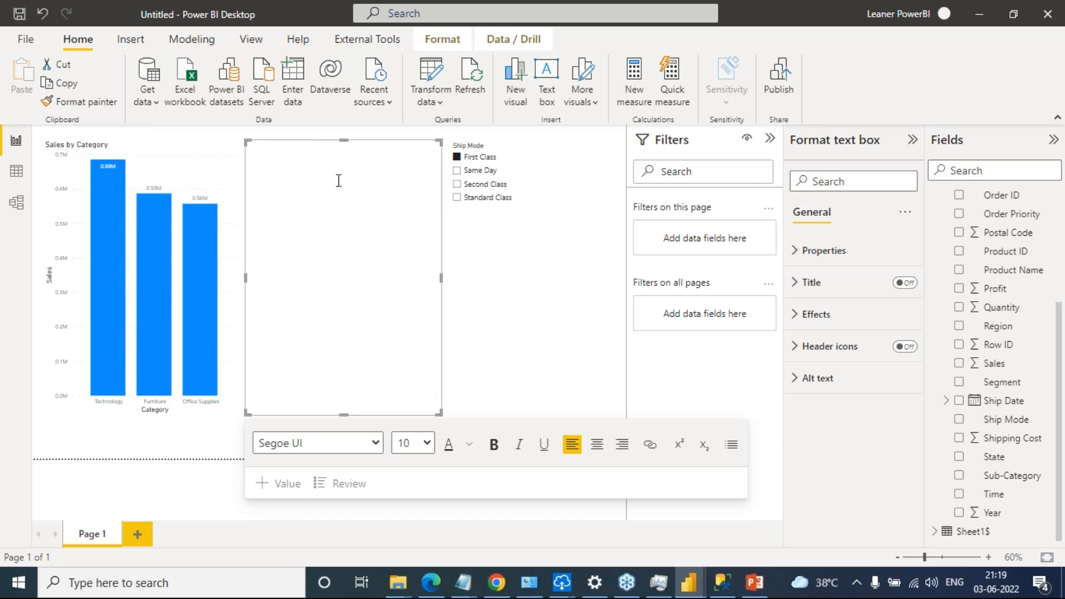
type("gadsfjdhsjfhasl")
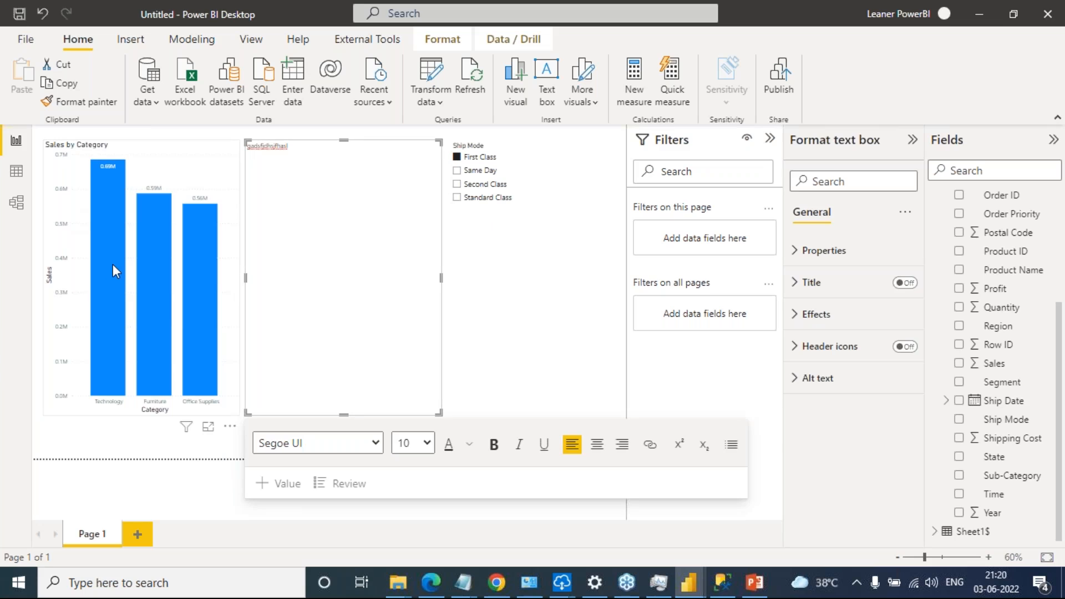
mouse_move(112, 264)
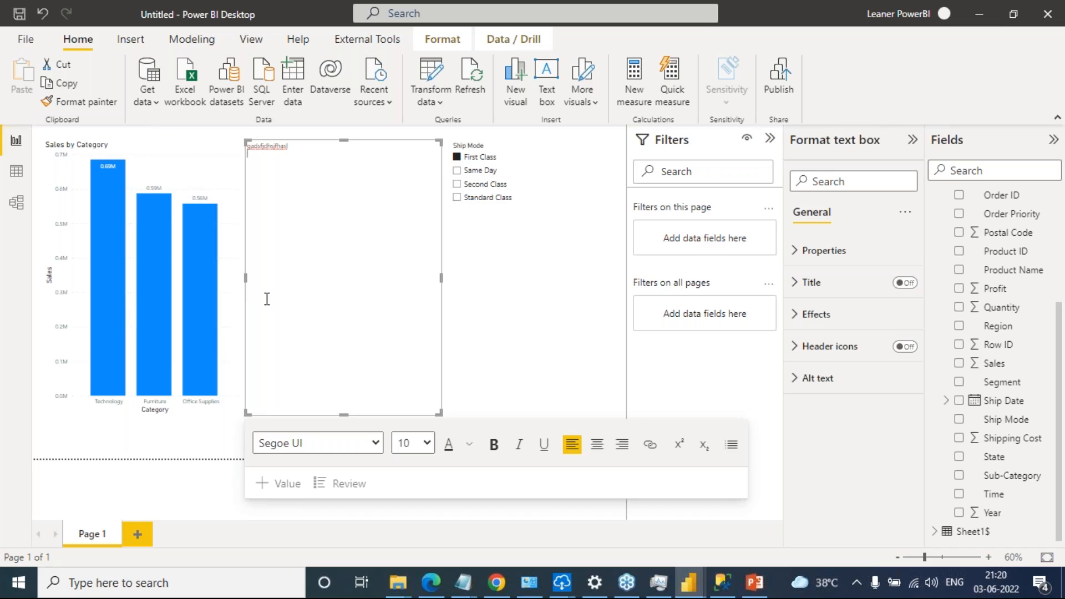
key("Return")
type("klfkjdslkfjlksa")
type("analysis")
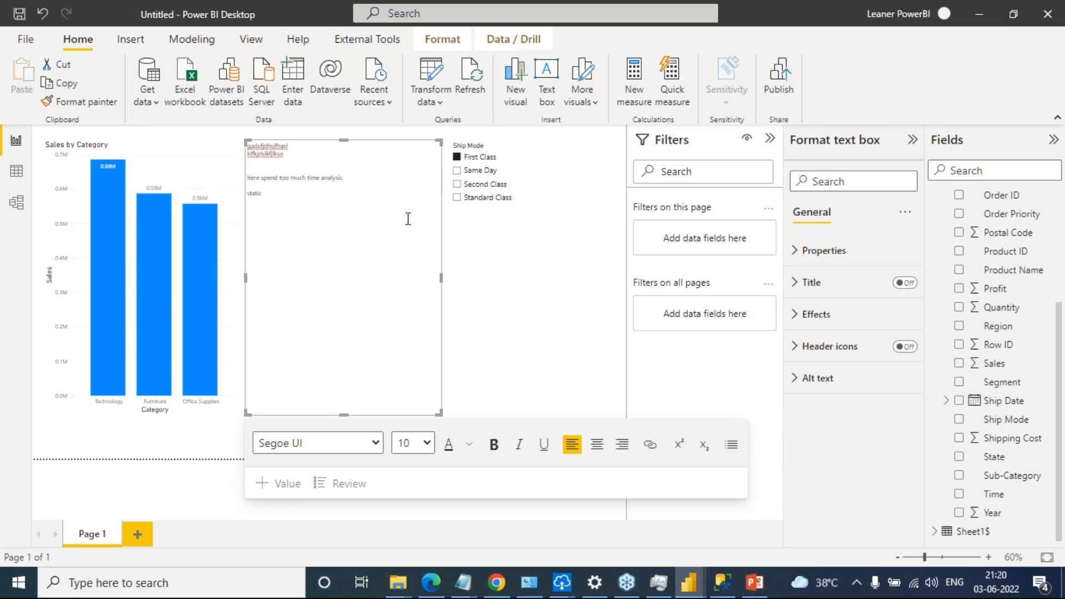
left_click_drag(273, 198, 247, 188)
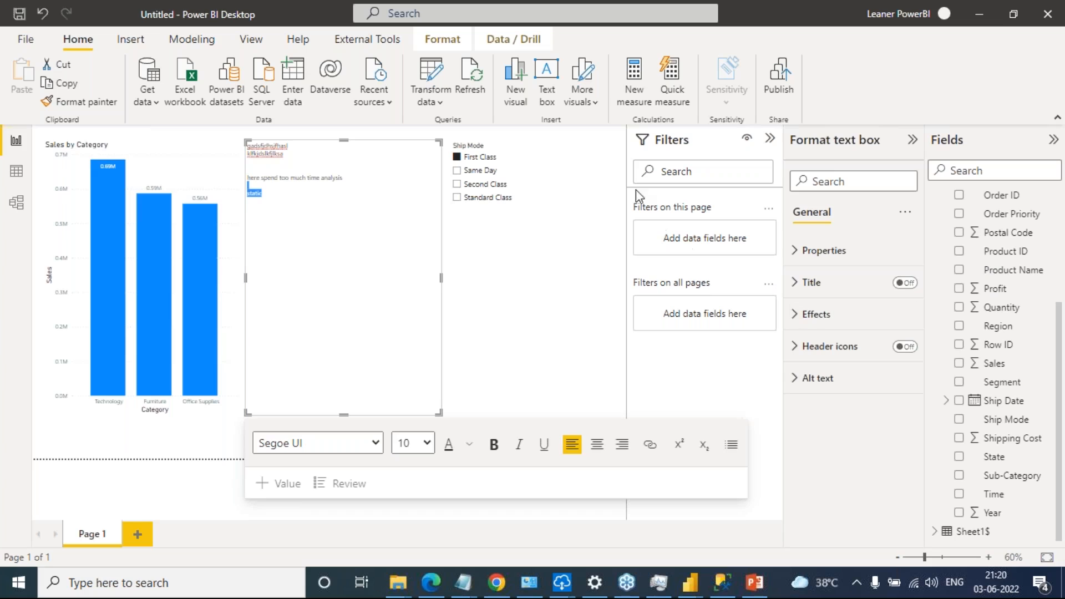
left_click(421, 171)
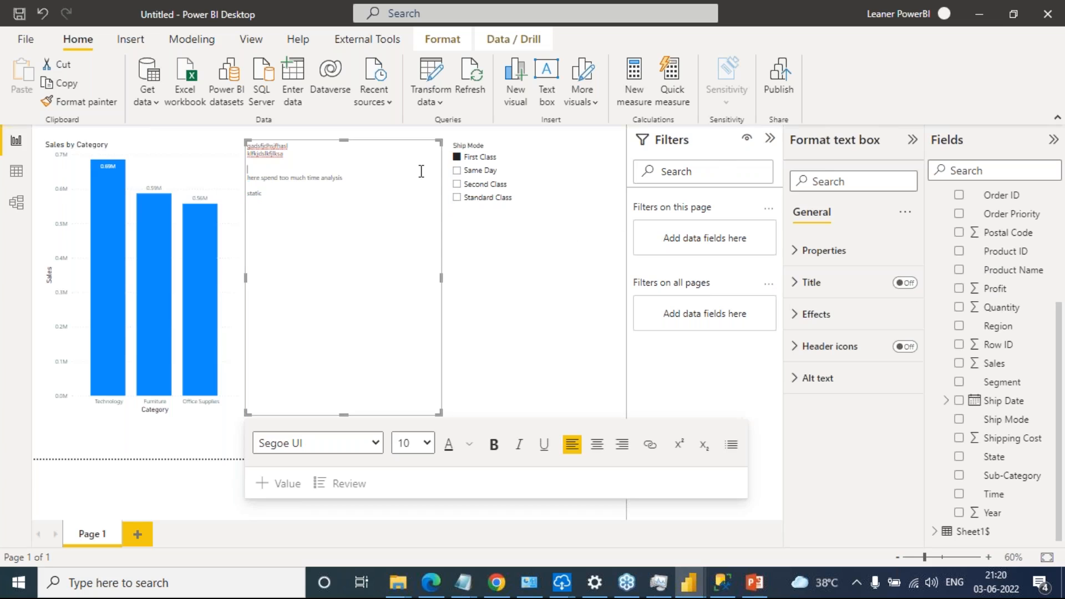
Delete the text box containing the manually written notes from the report page
key("Escape")
left_click(402, 145)
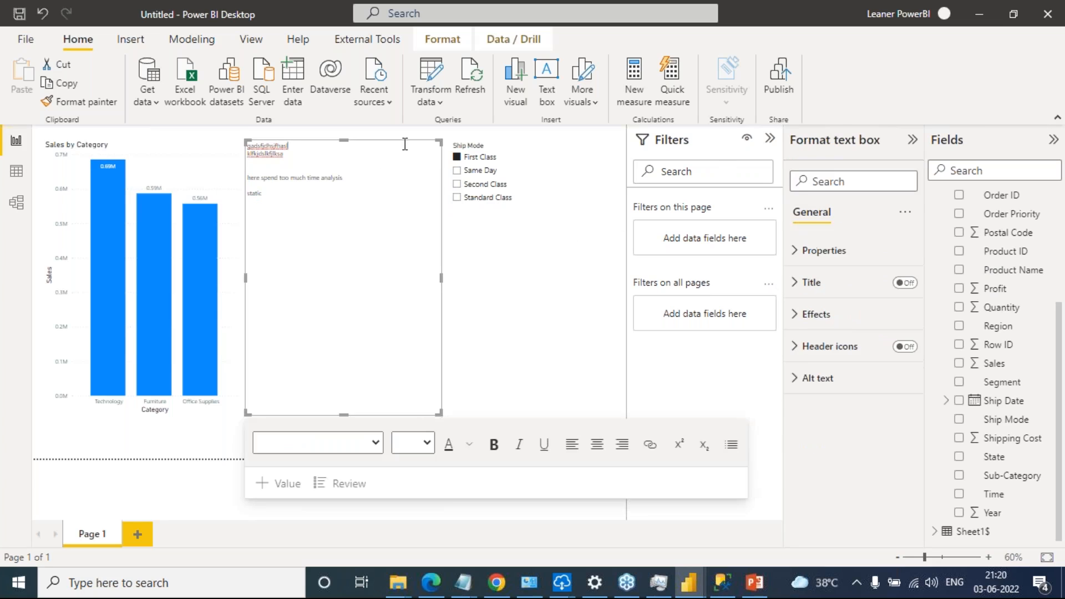
left_click(408, 136)
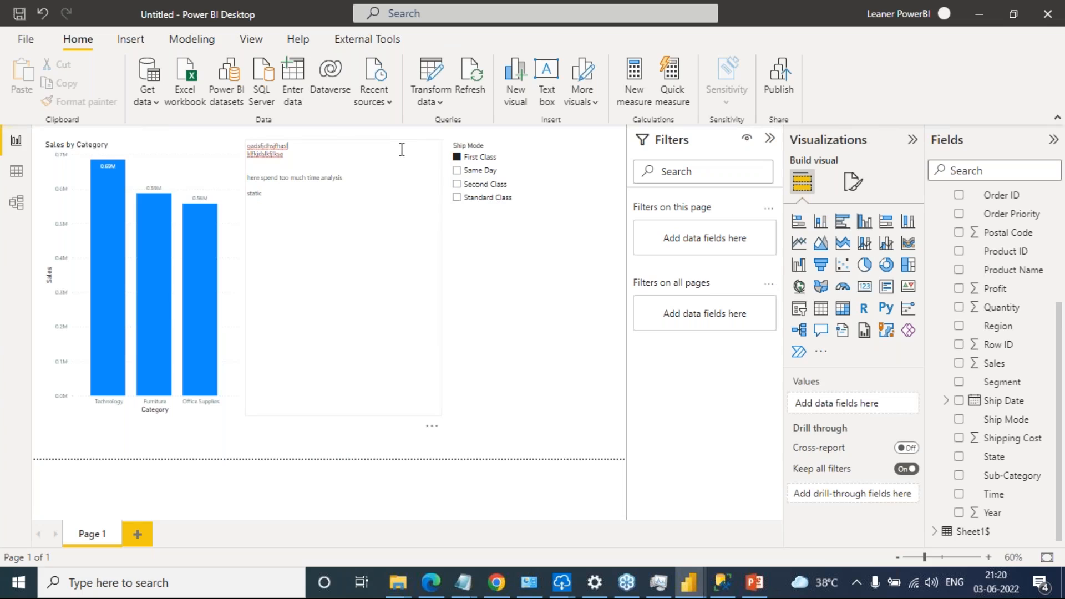
left_click(407, 144)
key("Delete")
left_click(381, 138)
left_click(380, 141)
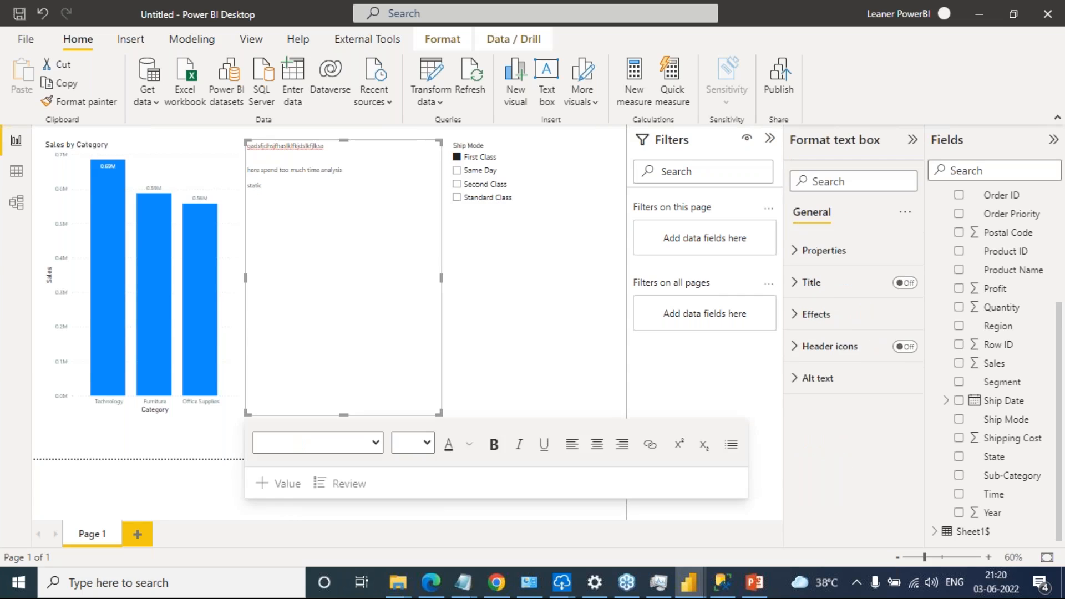
Switch the Ship Mode filter to Same Day, and delete the slicer from the page
left_click(520, 174)
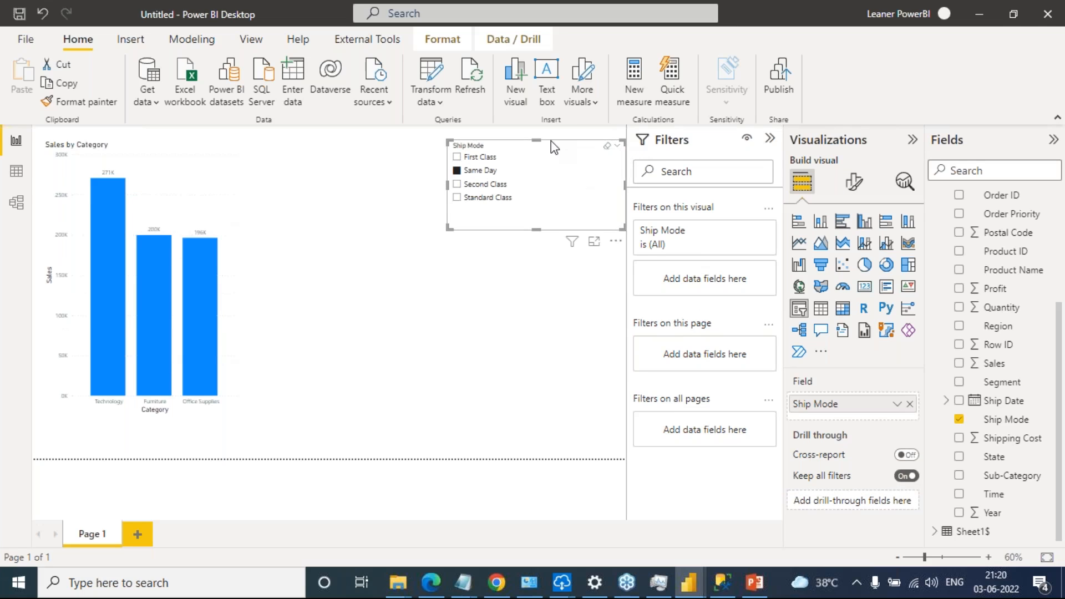
key("Delete")
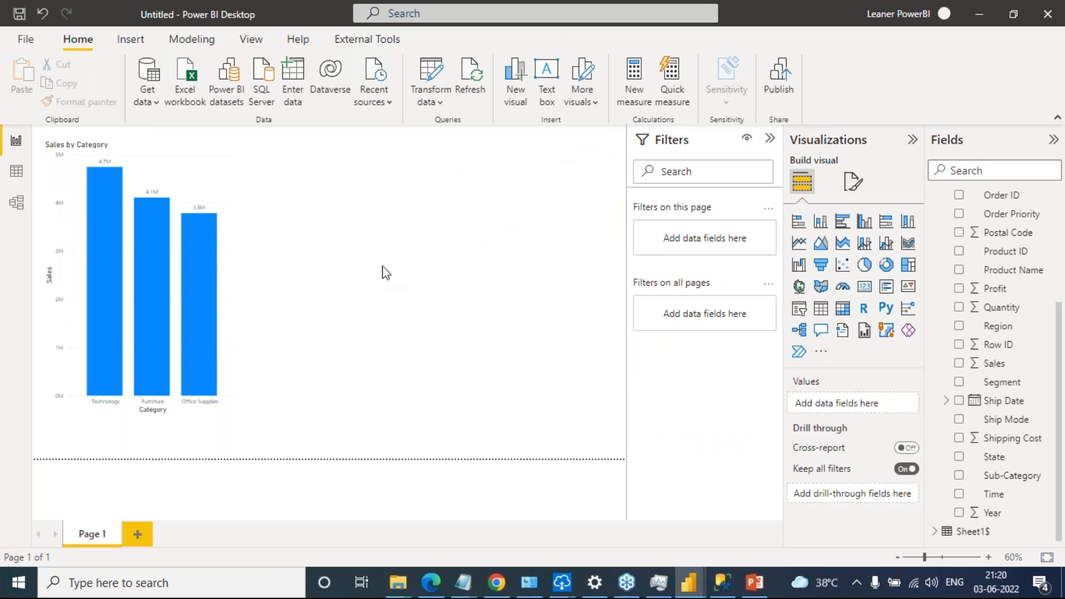
Generate a Summarize text box for the Sales by Category chart, and make it wider and shorter beside the chart
right_click(231, 199)
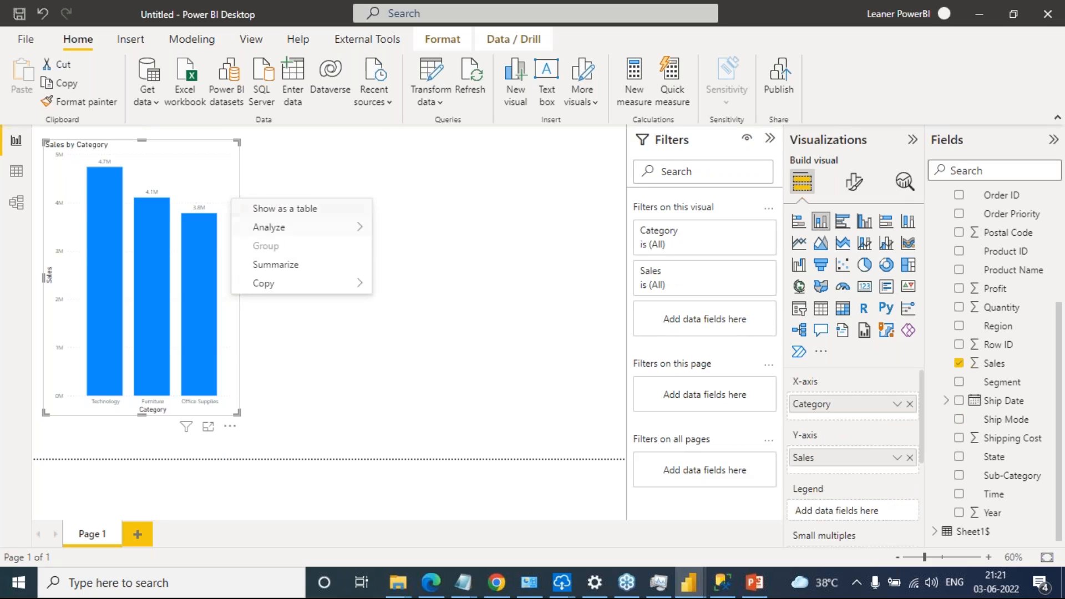
left_click(281, 270)
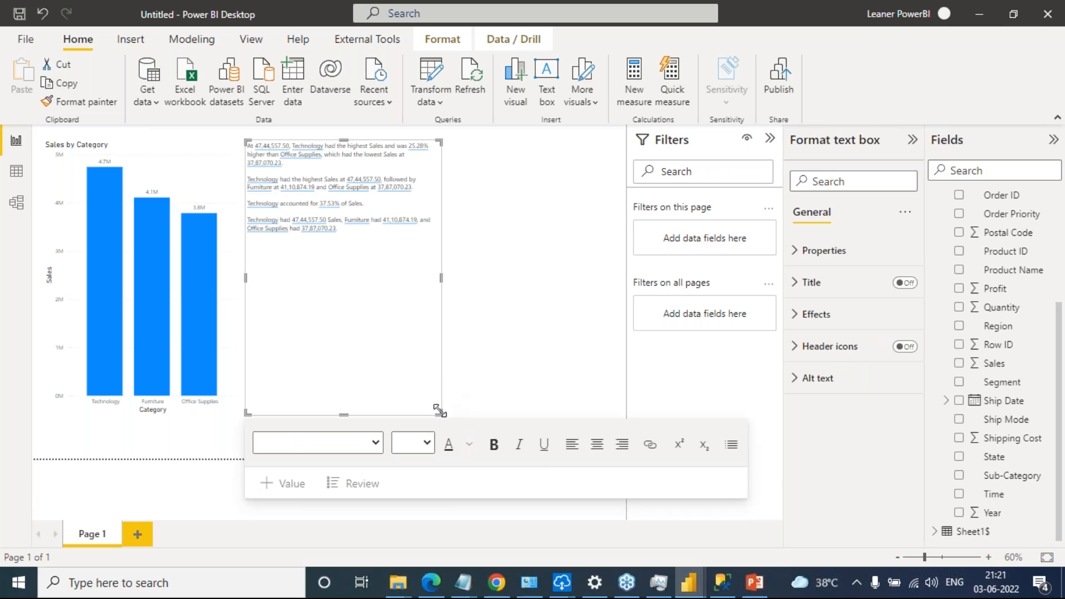
left_click_drag(452, 408, 621, 285)
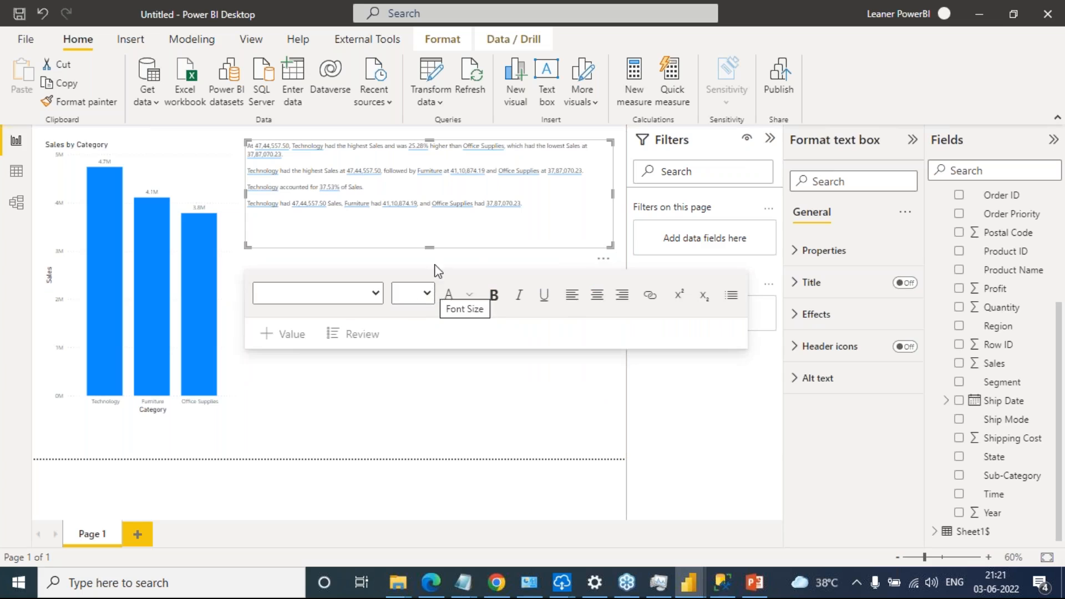
Set the font size of the summary's last paragraph, listing the sales of all three categories, to 24
left_click(417, 294)
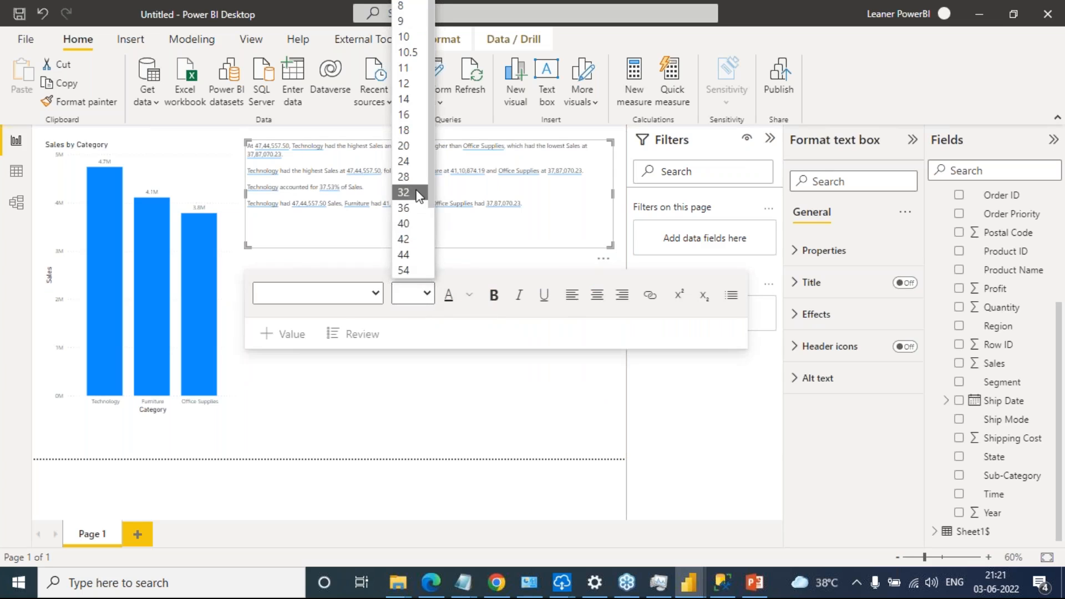
left_click(410, 176)
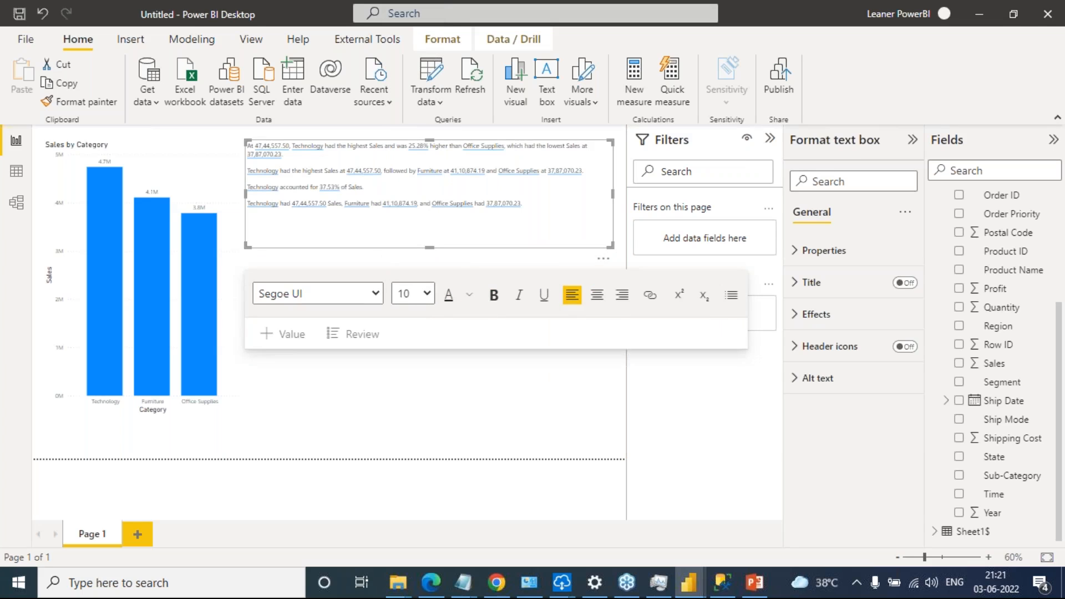
triple_click(536, 206)
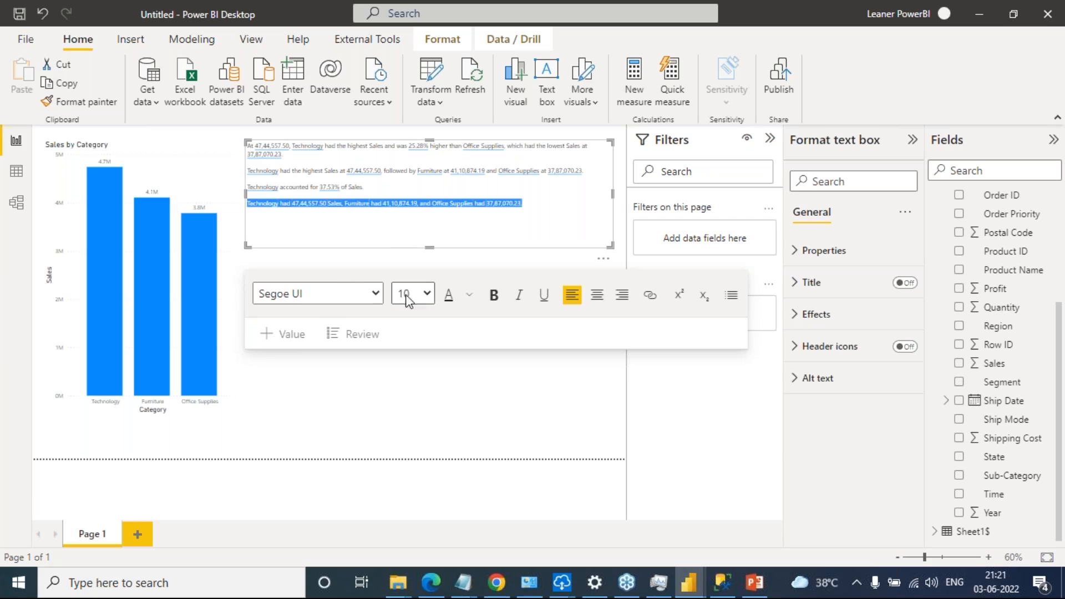
left_click(428, 293)
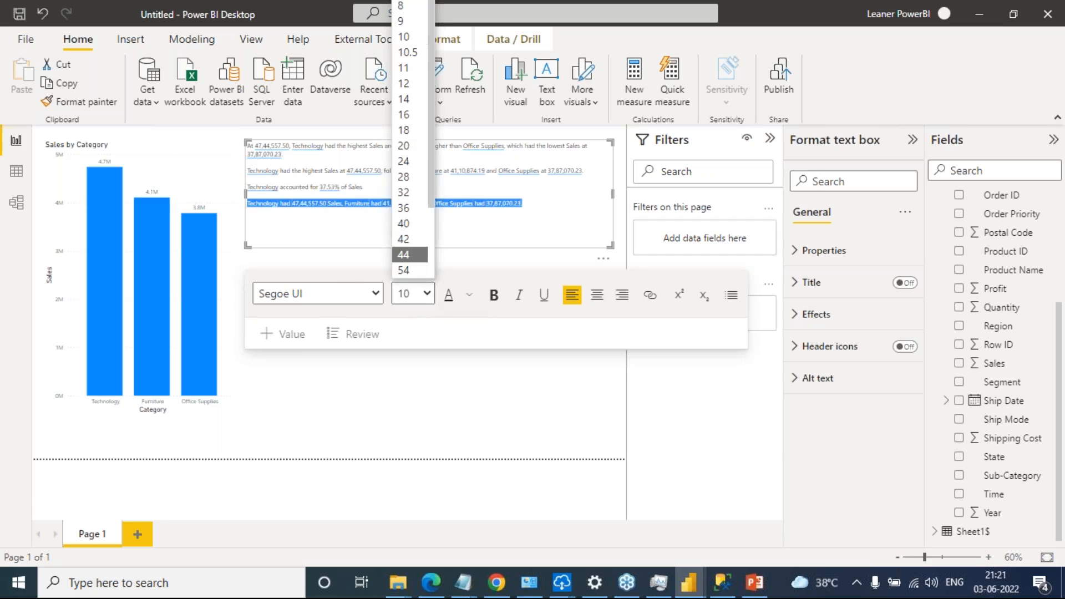
left_click(399, 162)
Set the font size of the "Technology accounted for" sentence in the summary to 24
left_click_drag(394, 185, 312, 182)
left_click(312, 182)
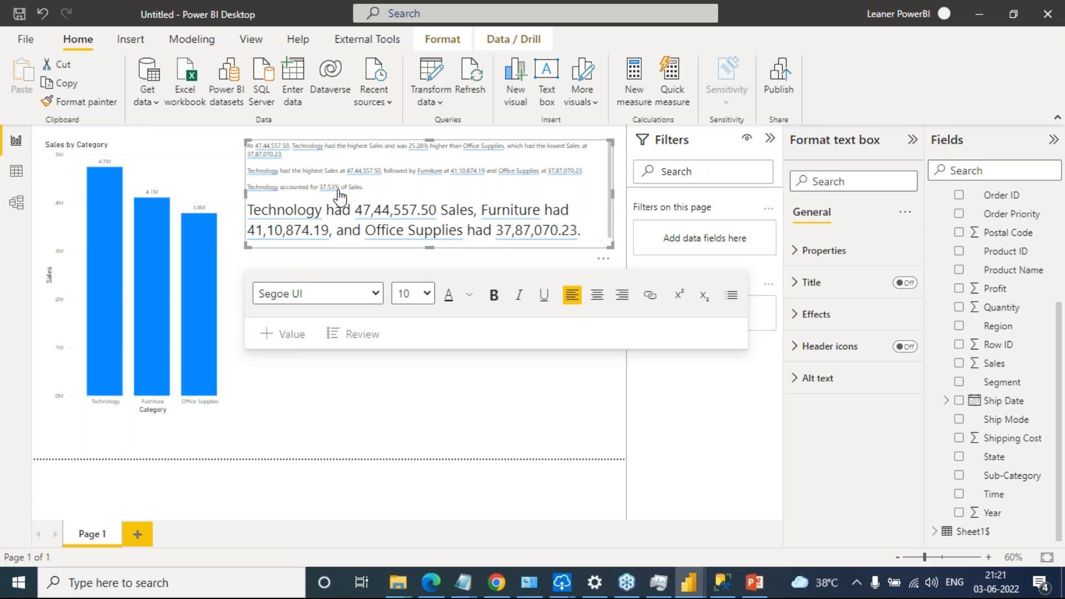
left_click_drag(366, 187, 248, 187)
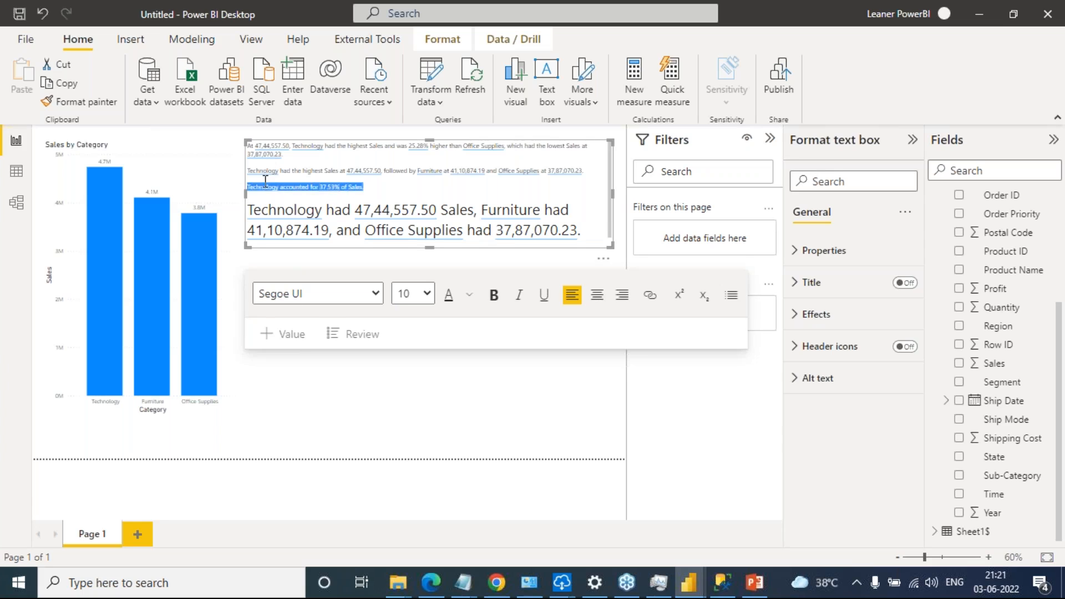
left_click(427, 294)
left_click(411, 160)
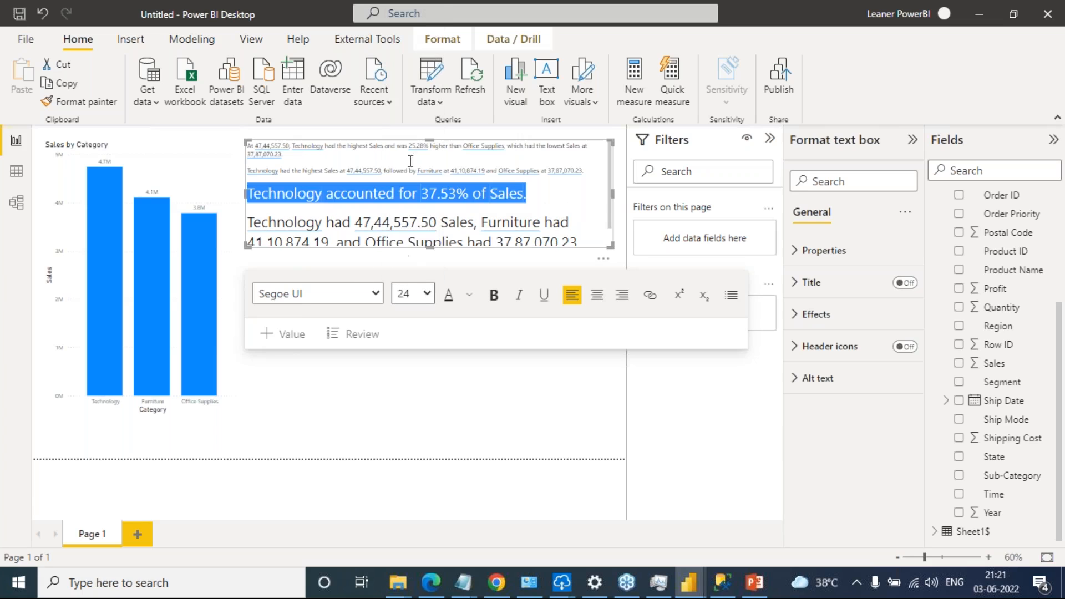
Set the font size of the summary's second paragraph, "Technology had the highest Sales at", to 24
left_click(566, 173)
left_click_drag(588, 172, 247, 169)
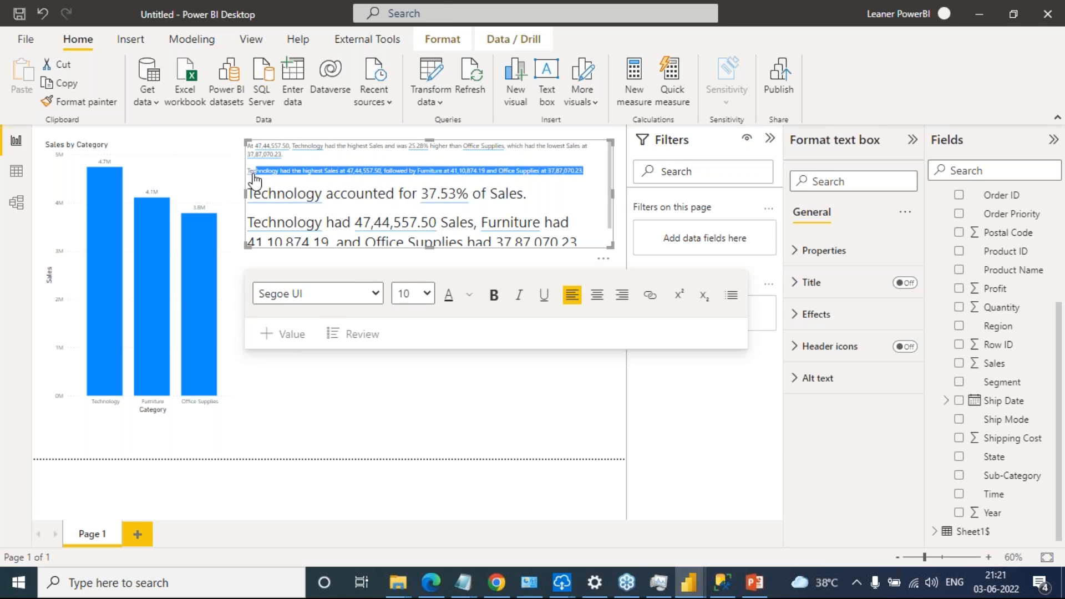
left_click(428, 294)
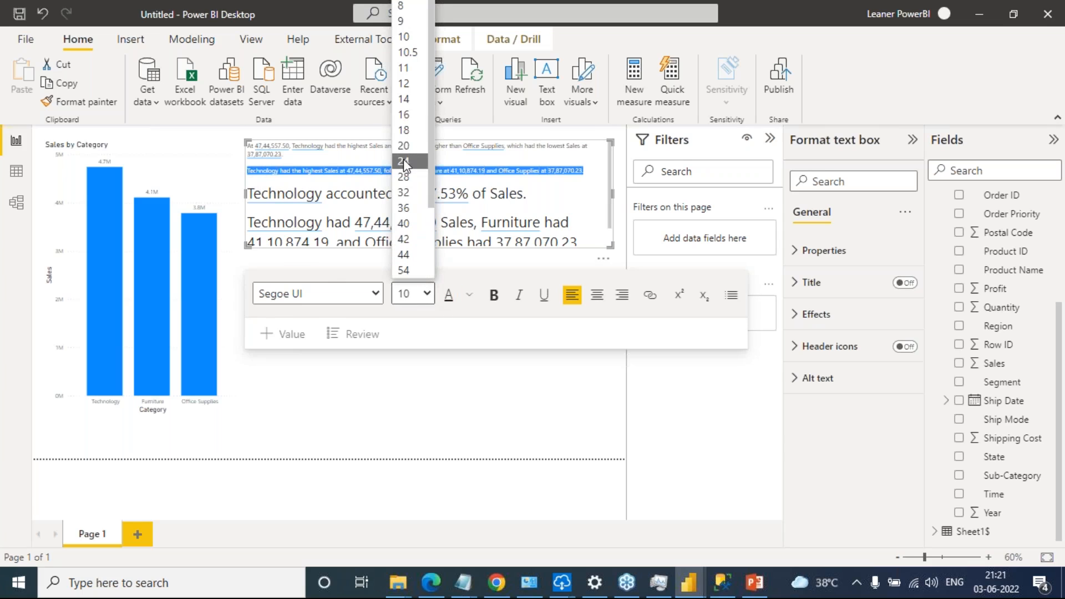
left_click(403, 161)
Set the font size of the summary's opening paragraph, comparing Technology with Office Supplies, to 20
left_click(294, 155)
left_click_drag(294, 155, 251, 147)
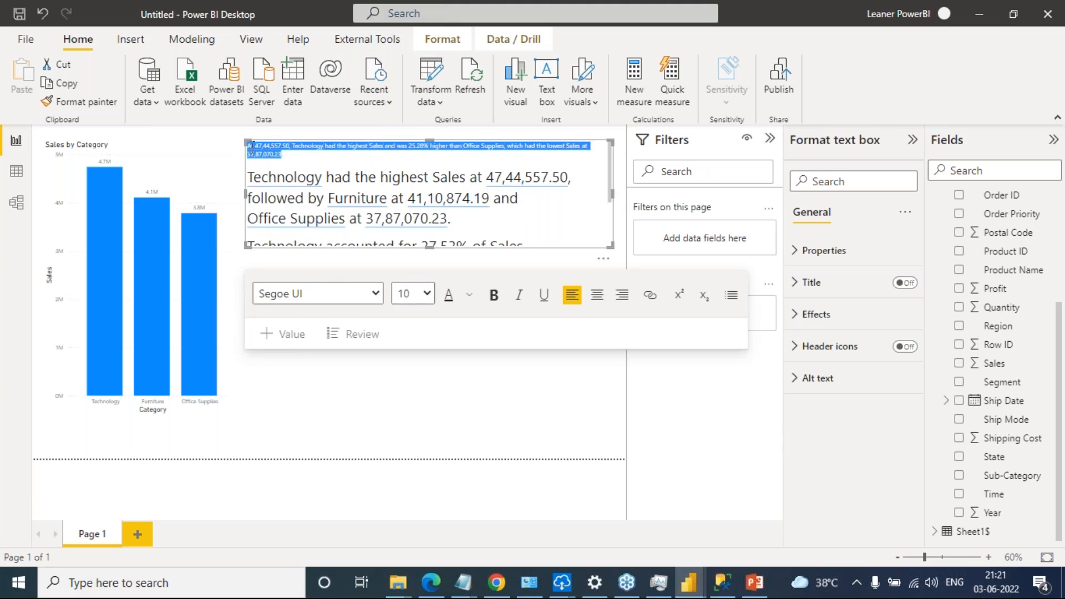
left_click(414, 294)
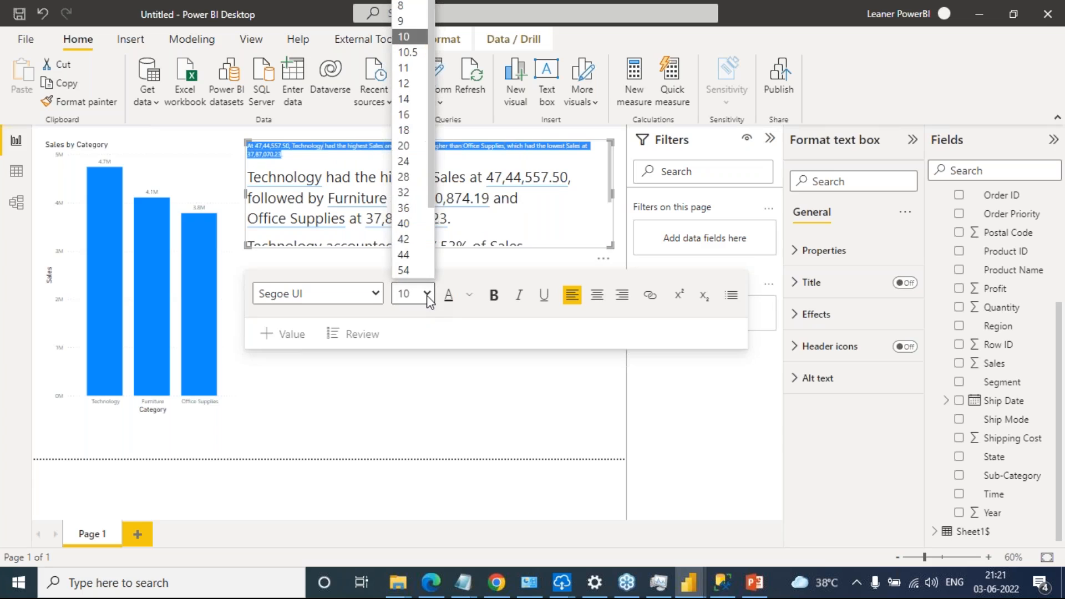
left_click(413, 149)
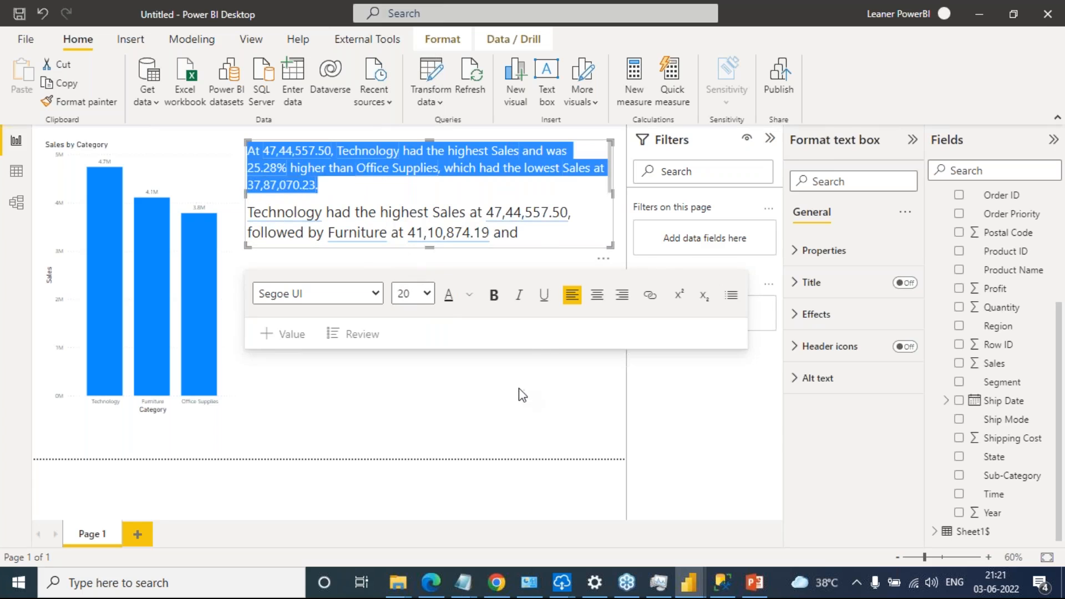
Extend the summary text box downward to fit all its paragraphs, and trim the spare height below the last line
left_click(424, 253)
left_click(426, 255)
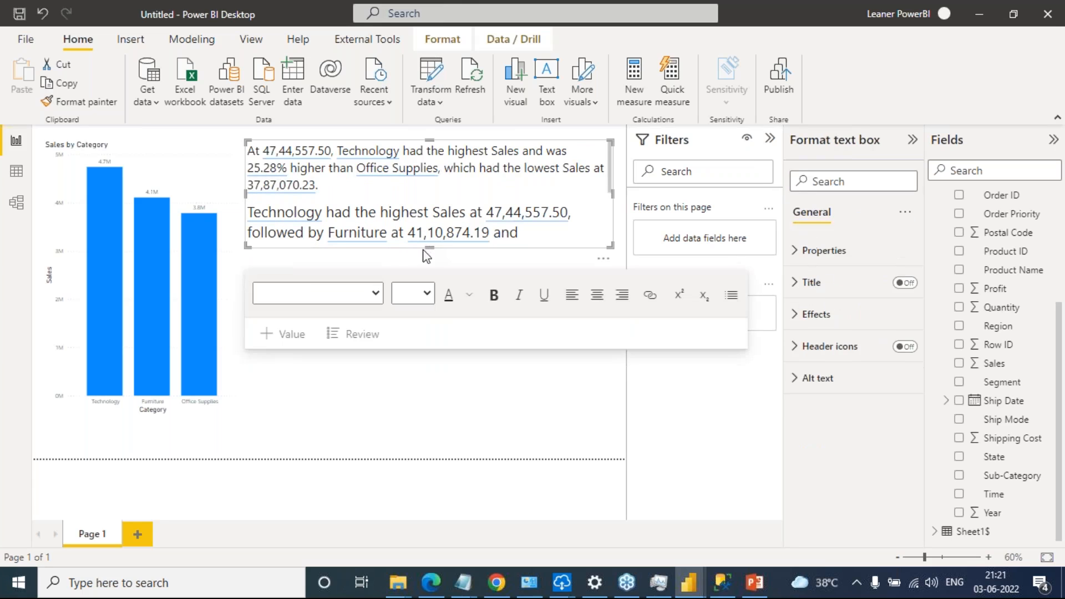
left_click_drag(427, 253, 424, 383)
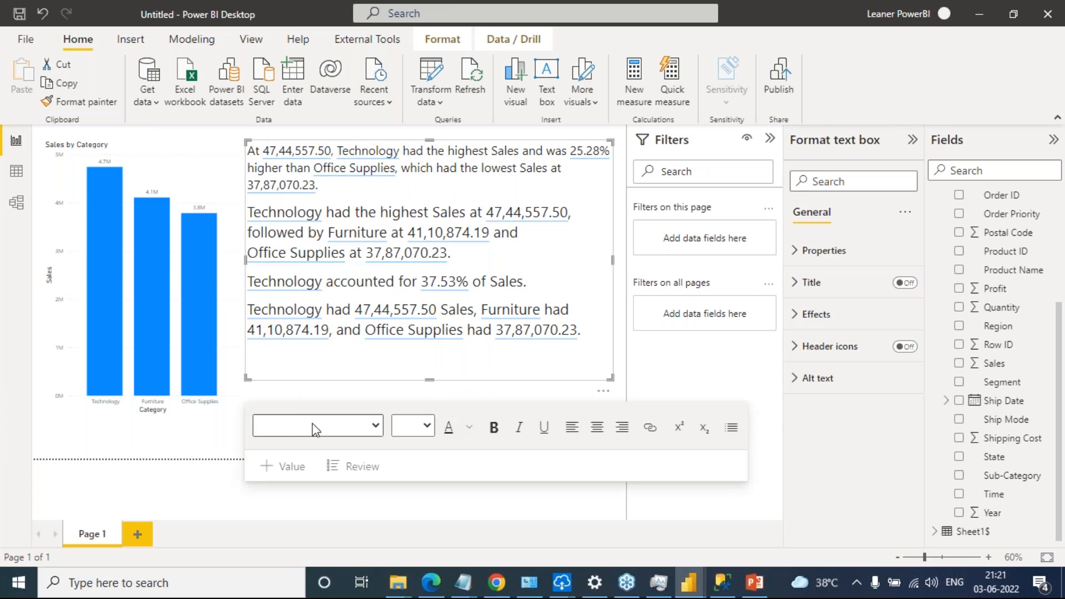
left_click(219, 452)
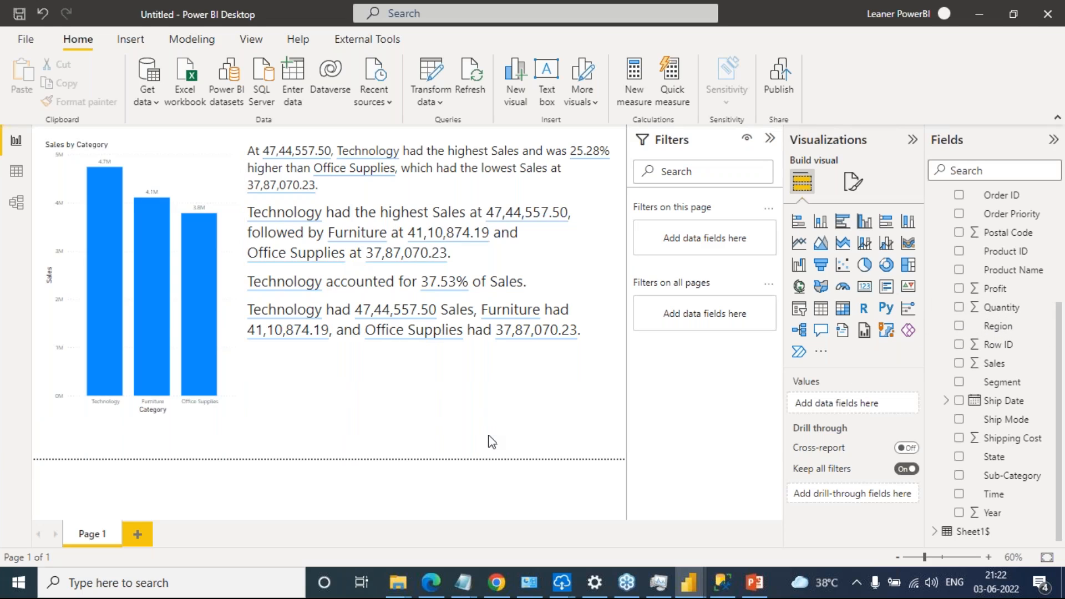
left_click(454, 376)
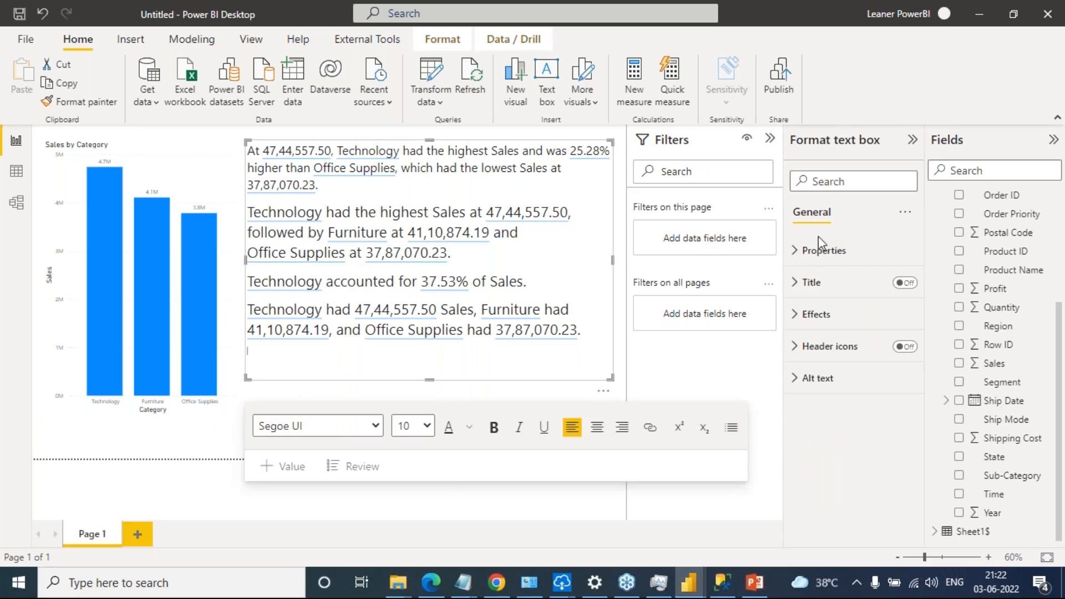
left_click(462, 381)
left_click_drag(431, 380, 448, 365)
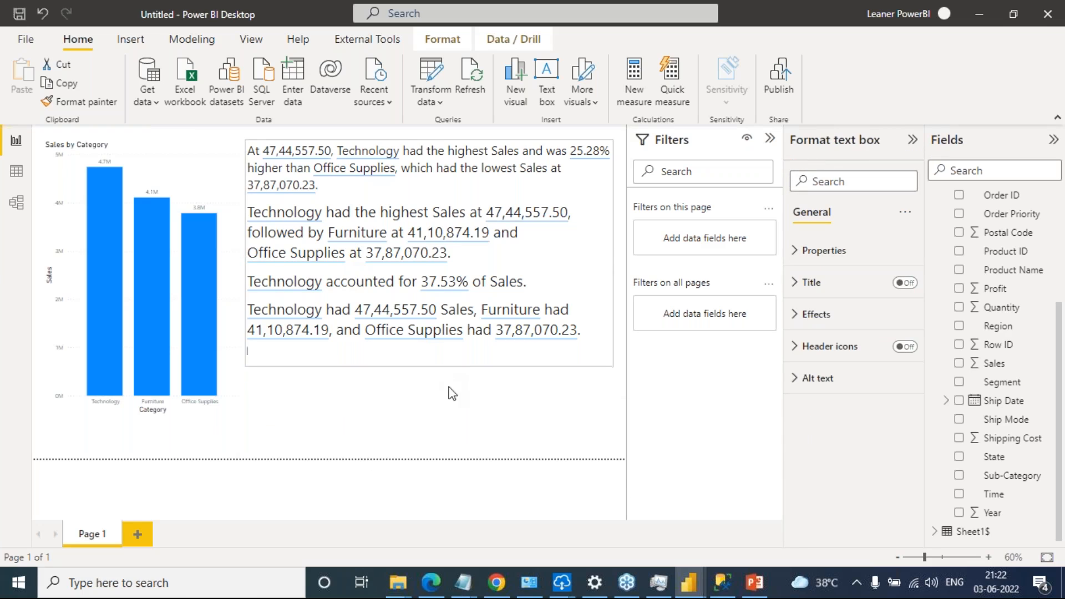
left_click(494, 382)
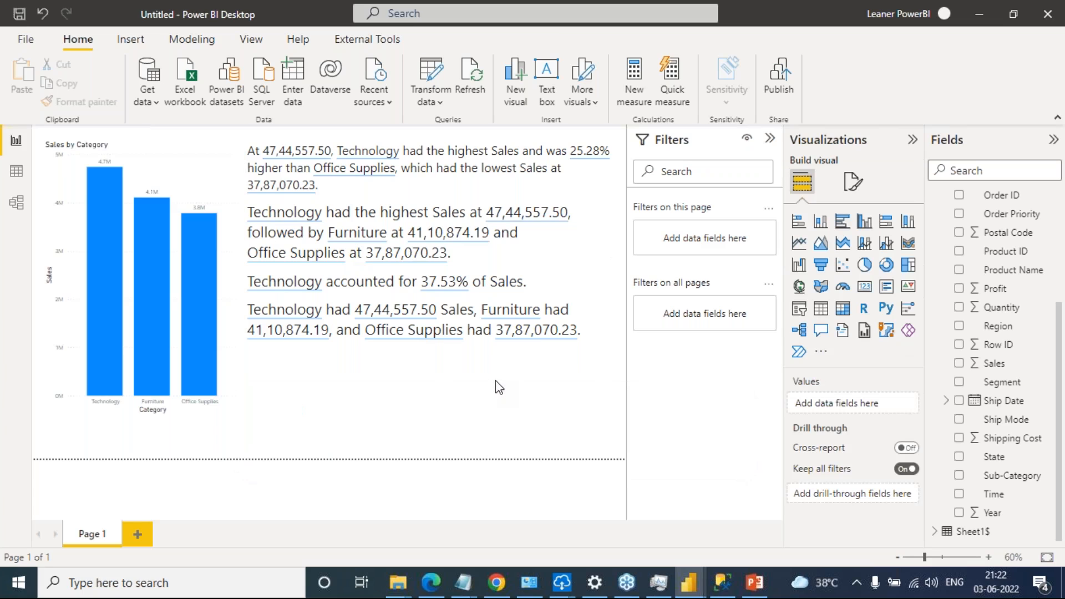
Add a Ship Mode slicer below the summary, and filter the page by Second Class and Standard Class in turn
left_click(800, 308)
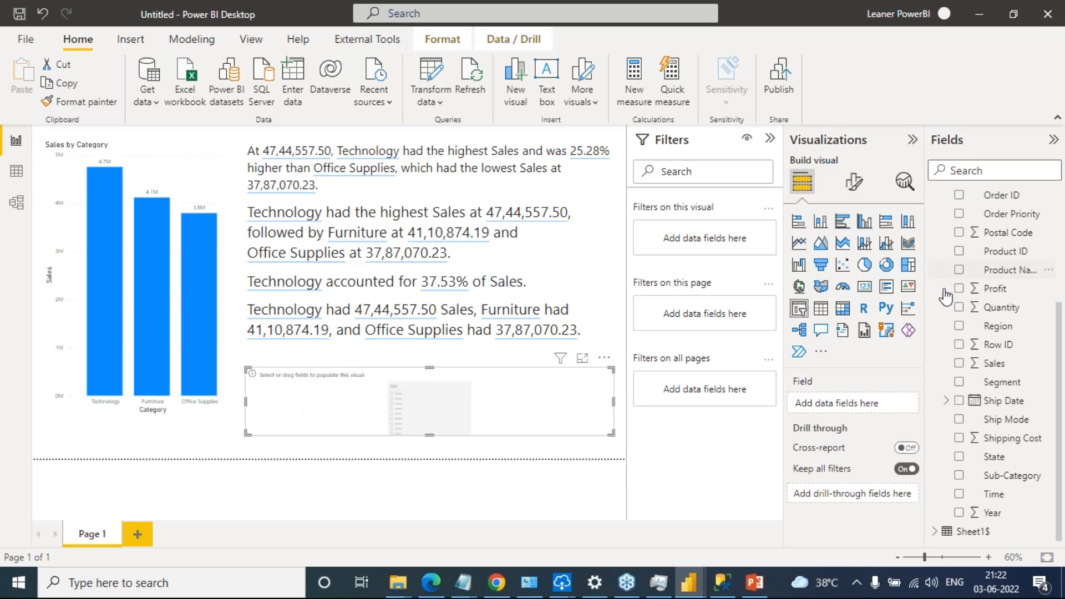
left_click_drag(1001, 422, 849, 403)
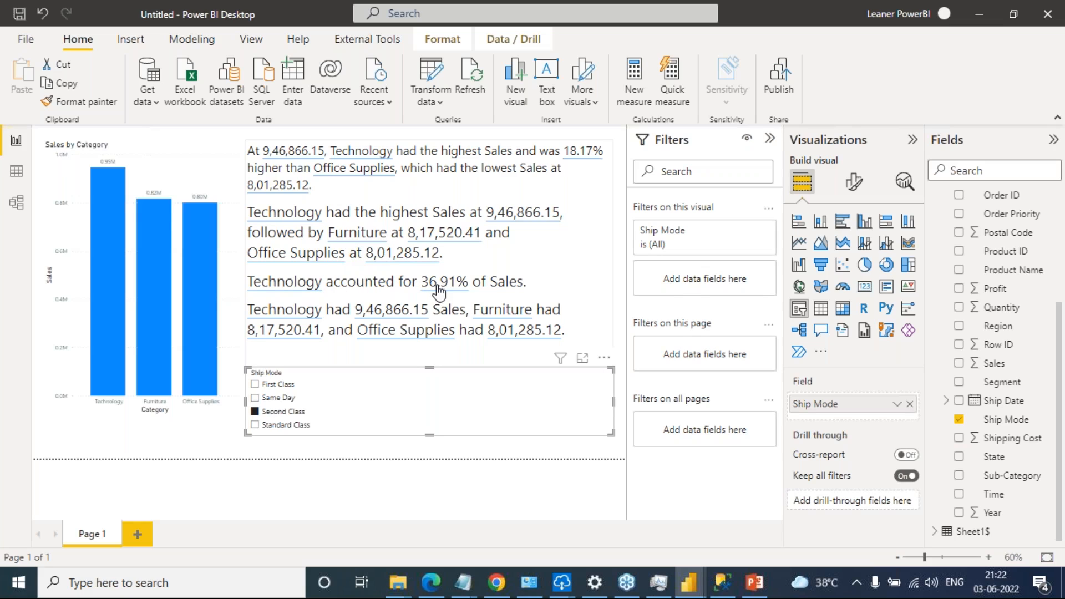
left_click(285, 425)
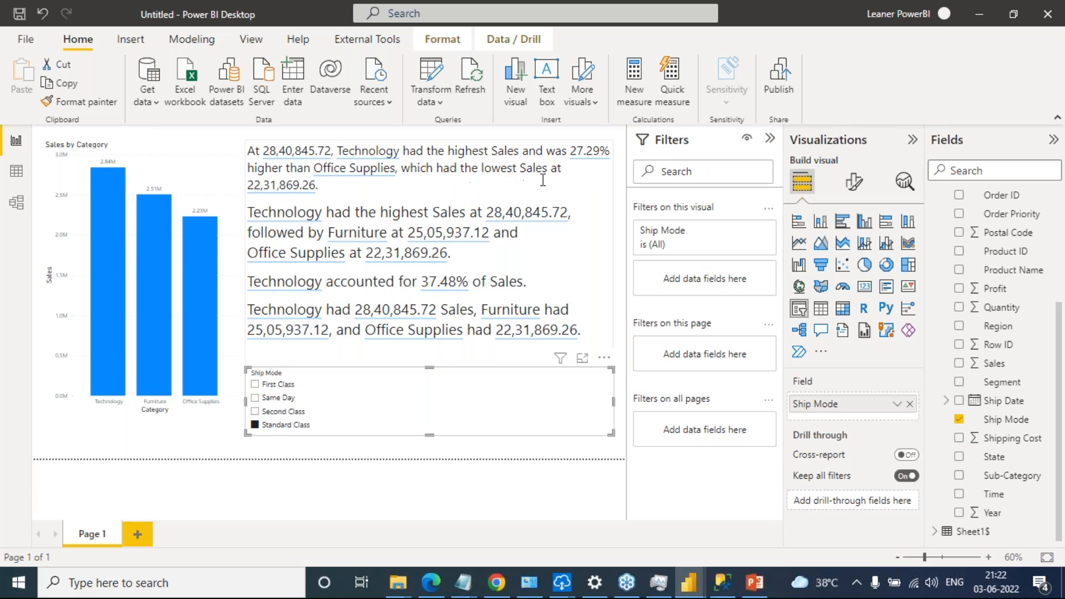
Remove the Ship Mode slicer from the report page
left_click(603, 361)
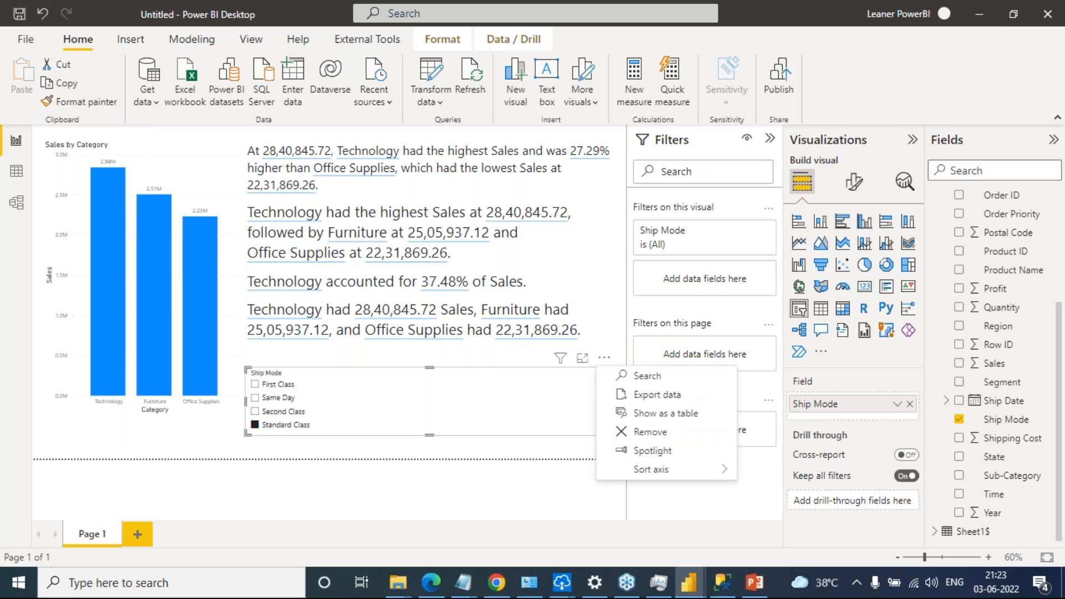
left_click(672, 441)
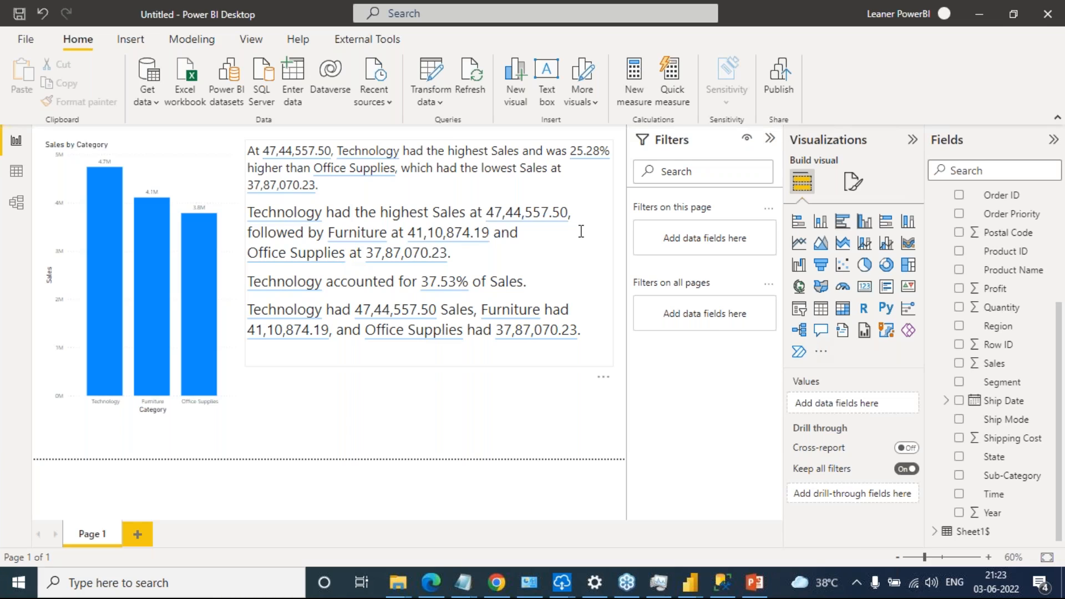
left_click(208, 179)
right_click(206, 174)
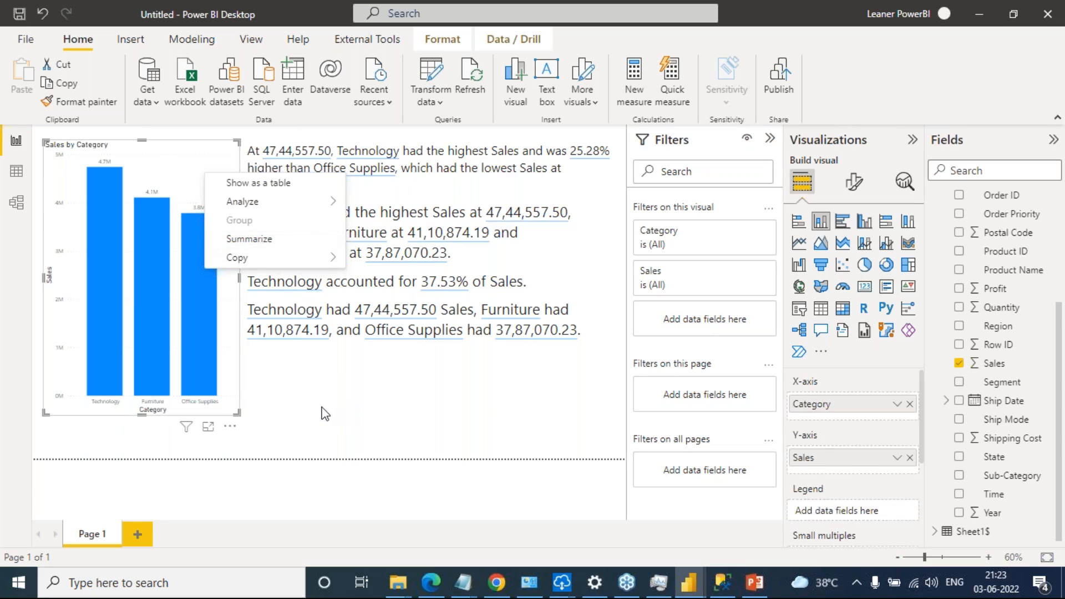
left_click(897, 354)
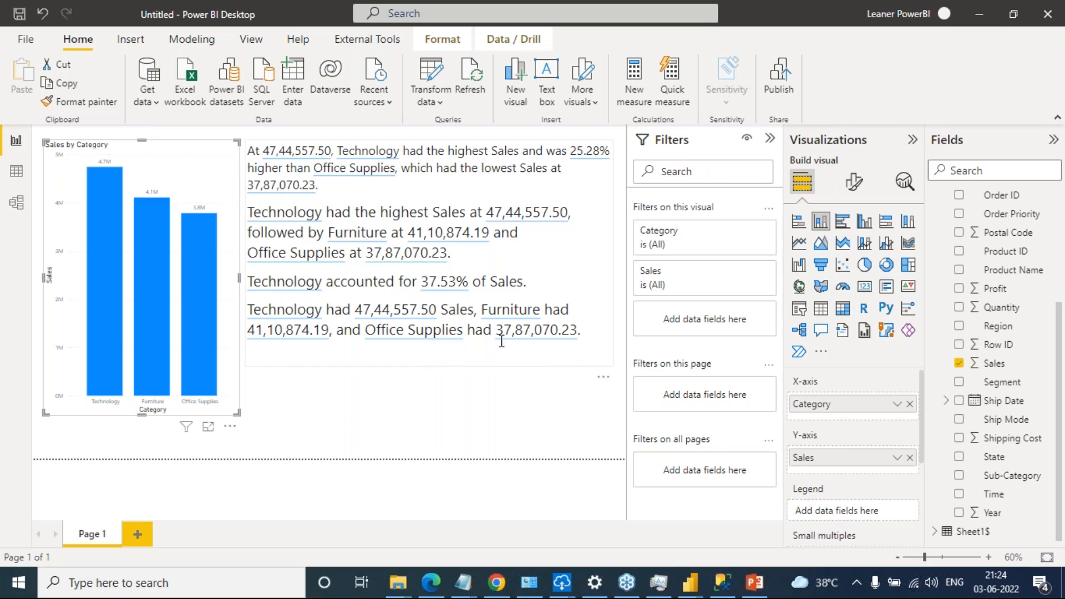
Open the Office Supplies sales value in the summary's last sentence and set its format to Currency
left_click(548, 338)
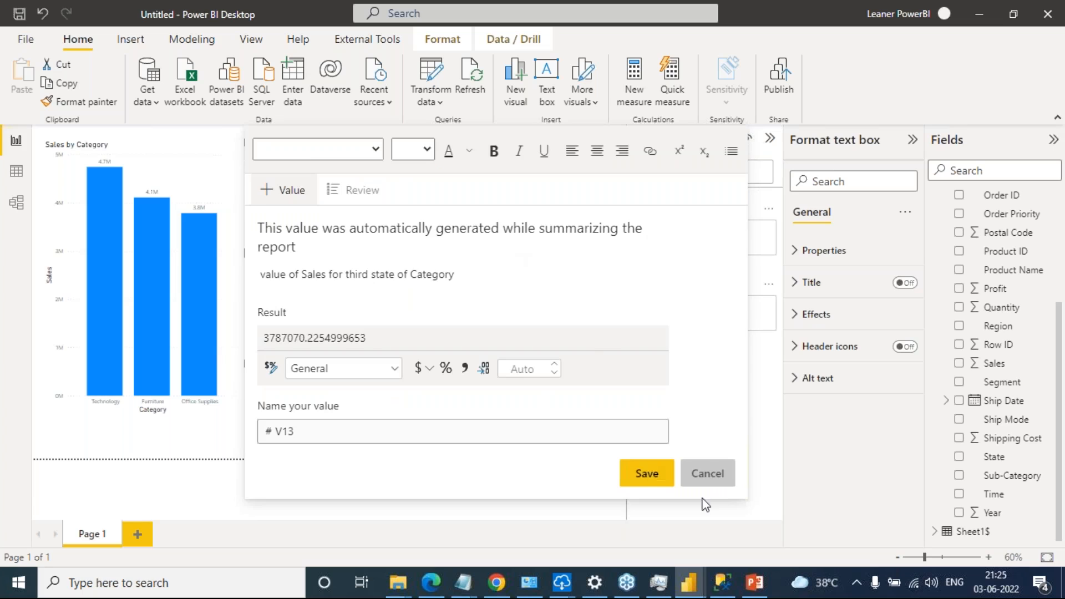
left_click(715, 477)
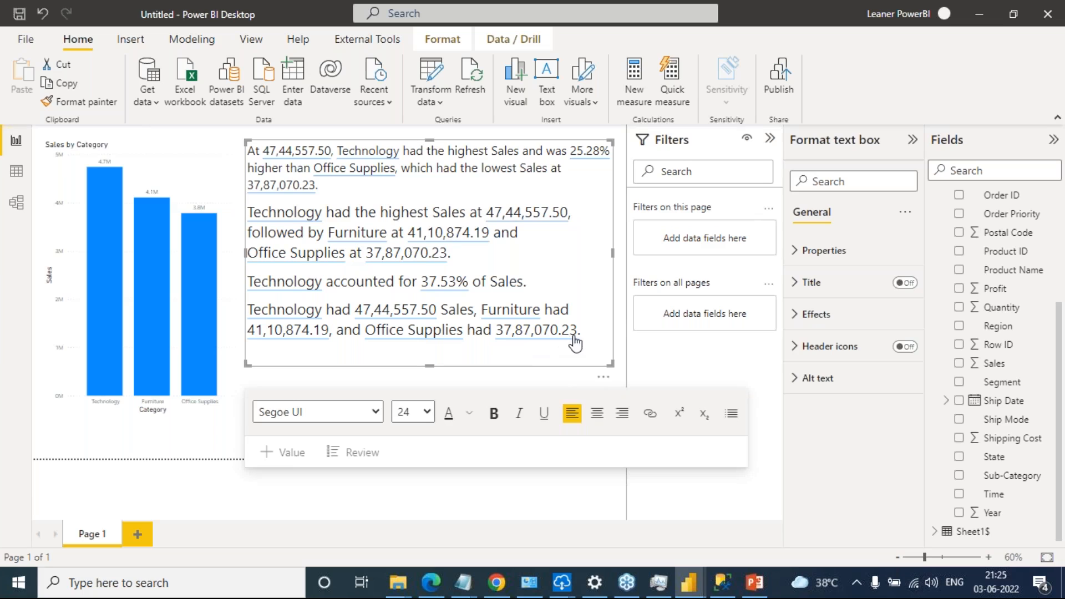
left_click(539, 346)
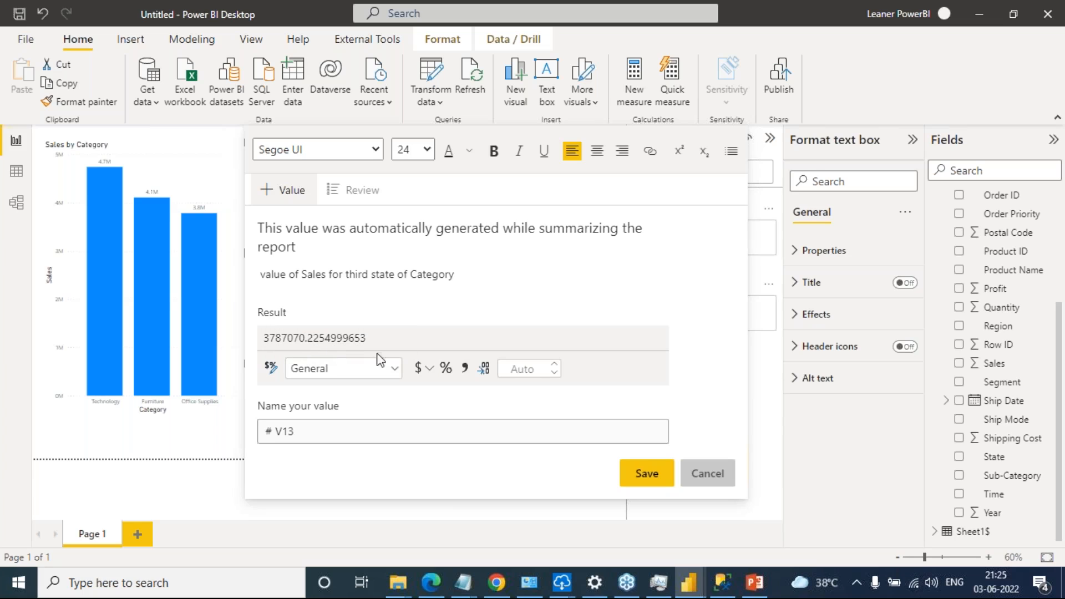
left_click(426, 373)
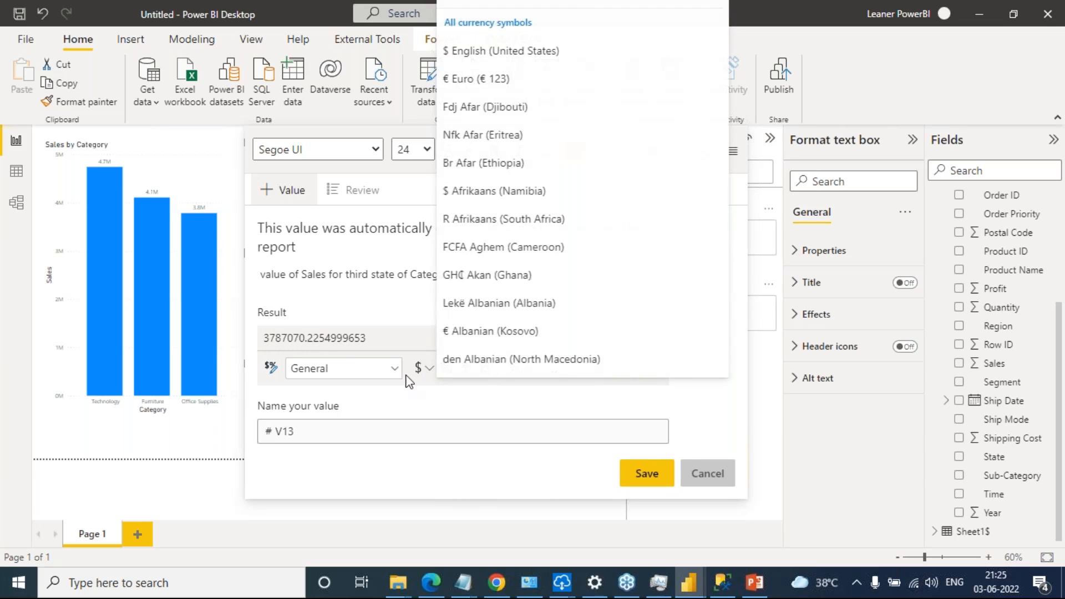
left_click(395, 372)
left_click(394, 371)
left_click(391, 370)
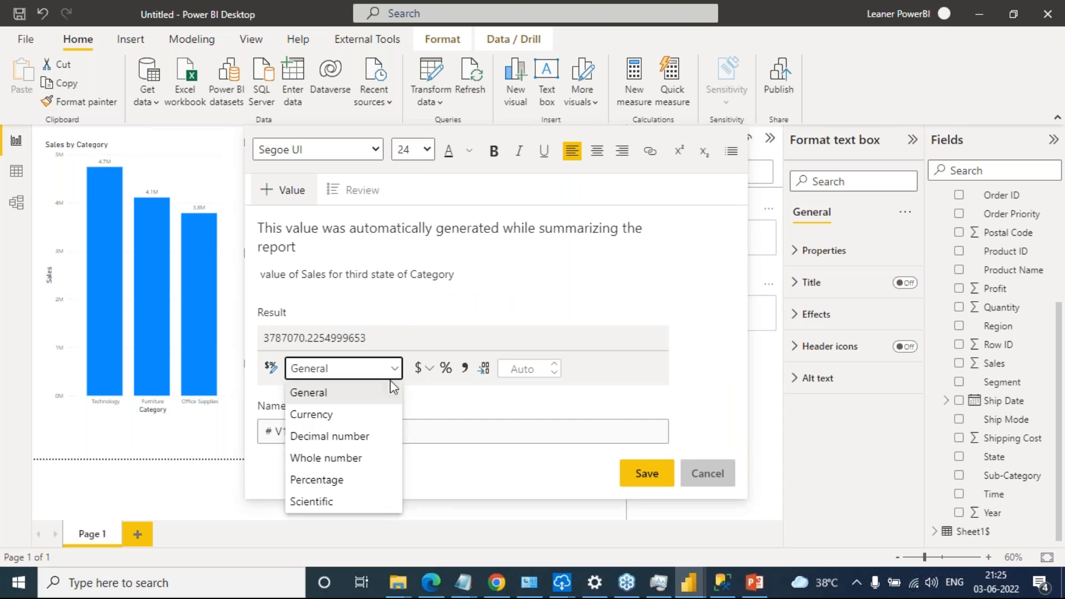
left_click(360, 424)
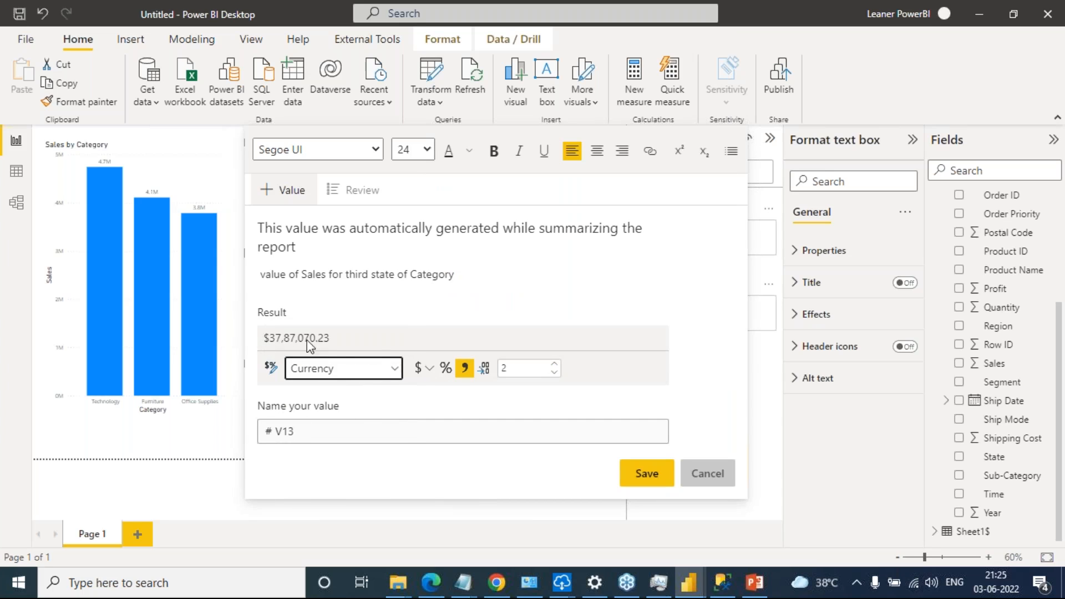
Try to apply bold and a different font colour to the Office Supplies sales value, and save the value's settings
left_click(493, 150)
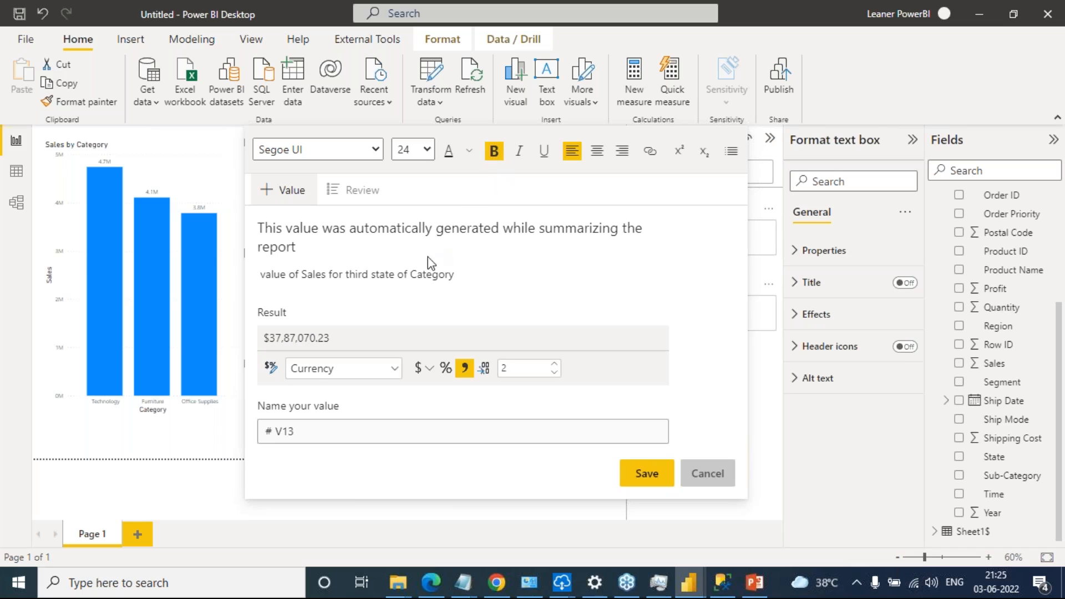
left_click(449, 151)
left_click(469, 151)
left_click(545, 209)
left_click(647, 473)
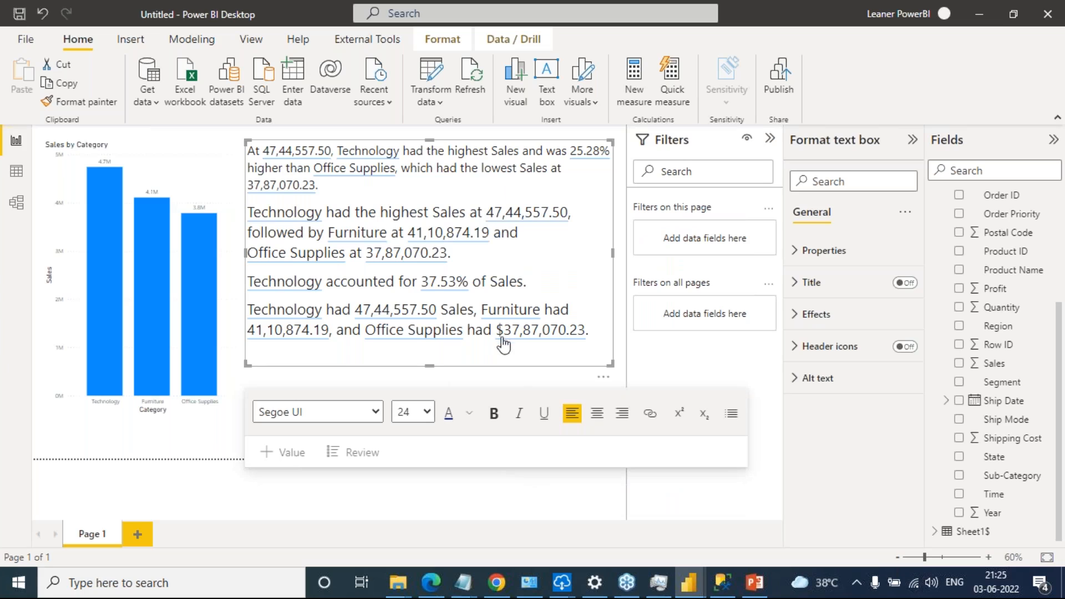
Try to make the Office Supplies dollar amount at the end of the summary bold
left_click_drag(598, 329, 505, 331)
left_click(494, 414)
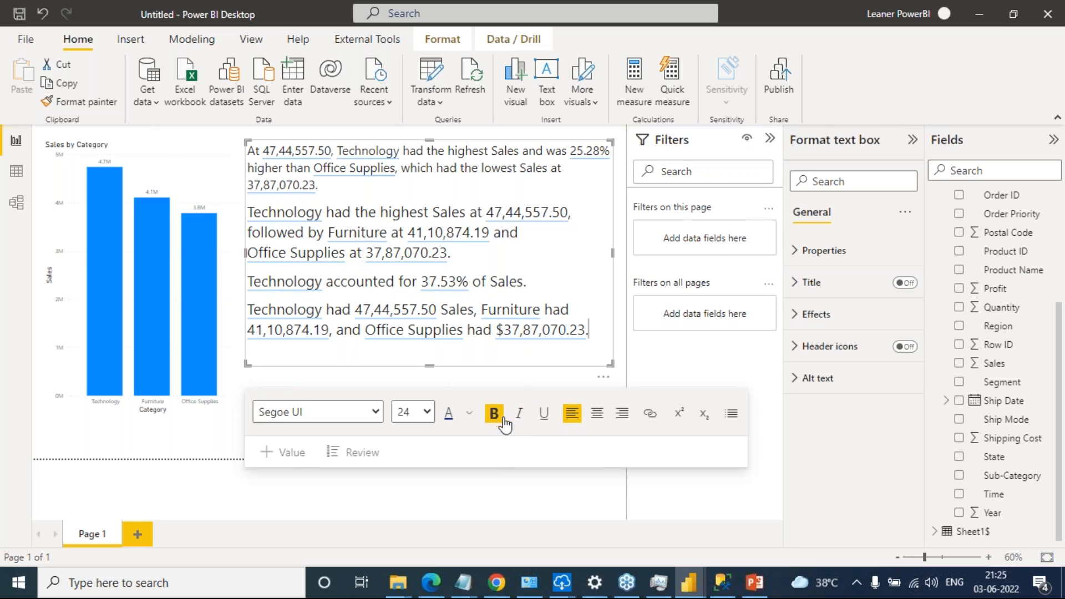
left_click(565, 350)
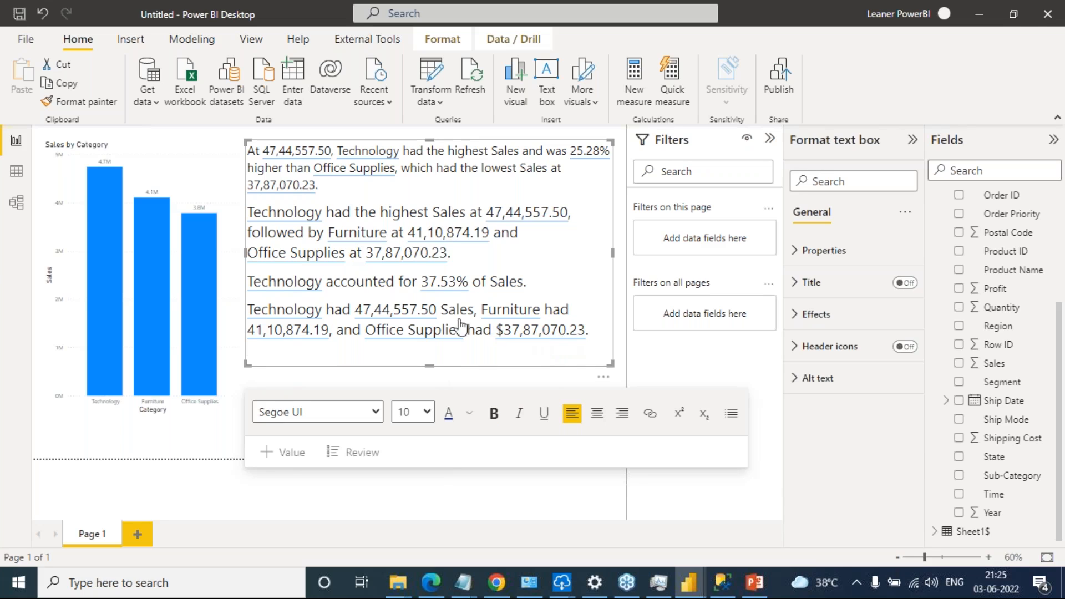
Format the Technology sales value in the summary's last sentence as Currency and save the value's settings
double_click(417, 320)
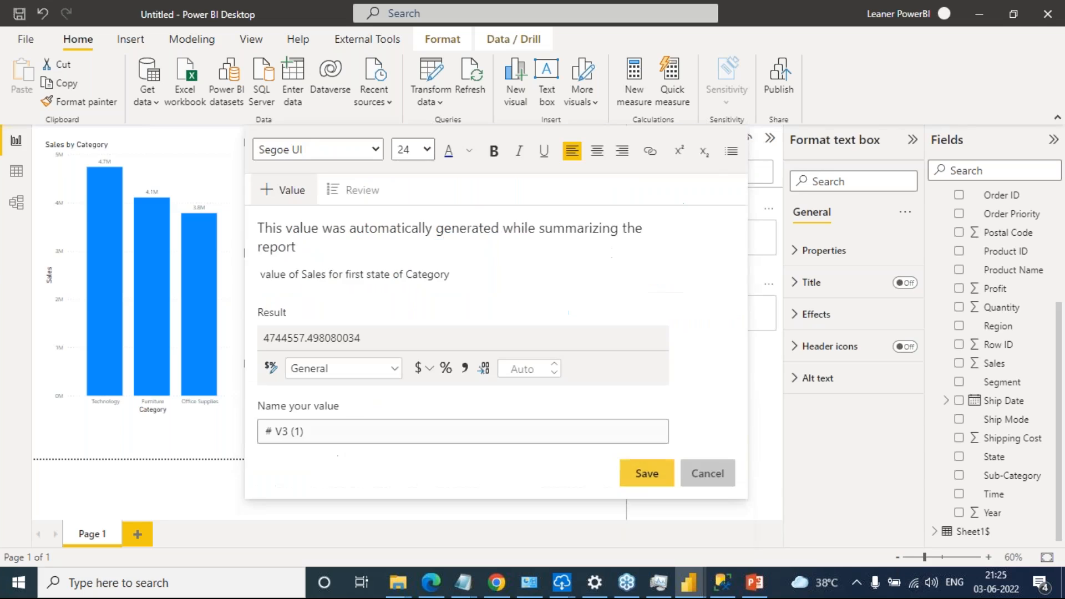
left_click(394, 369)
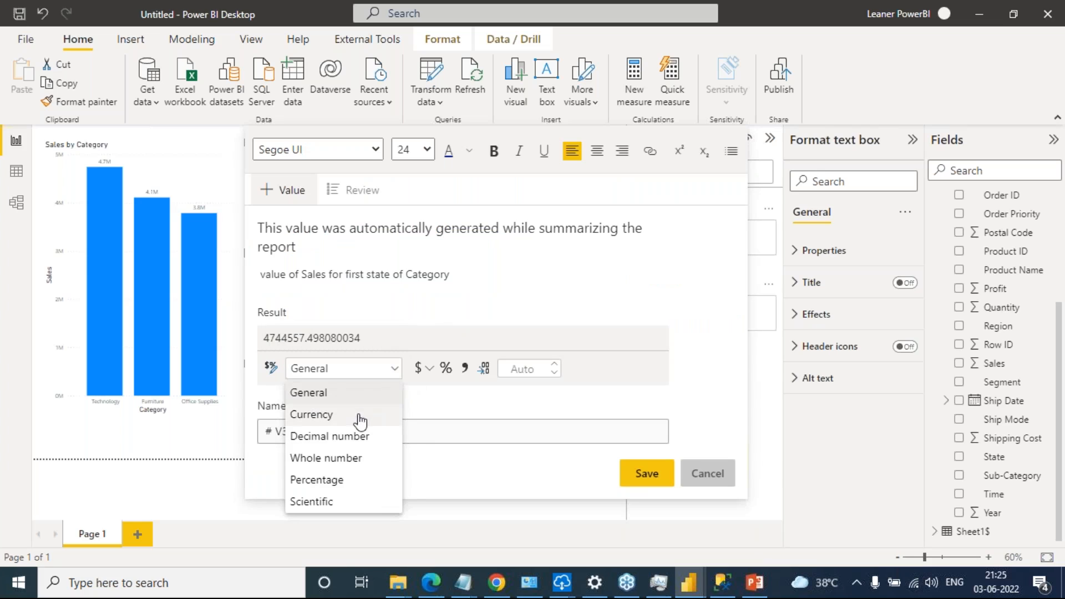
left_click(361, 416)
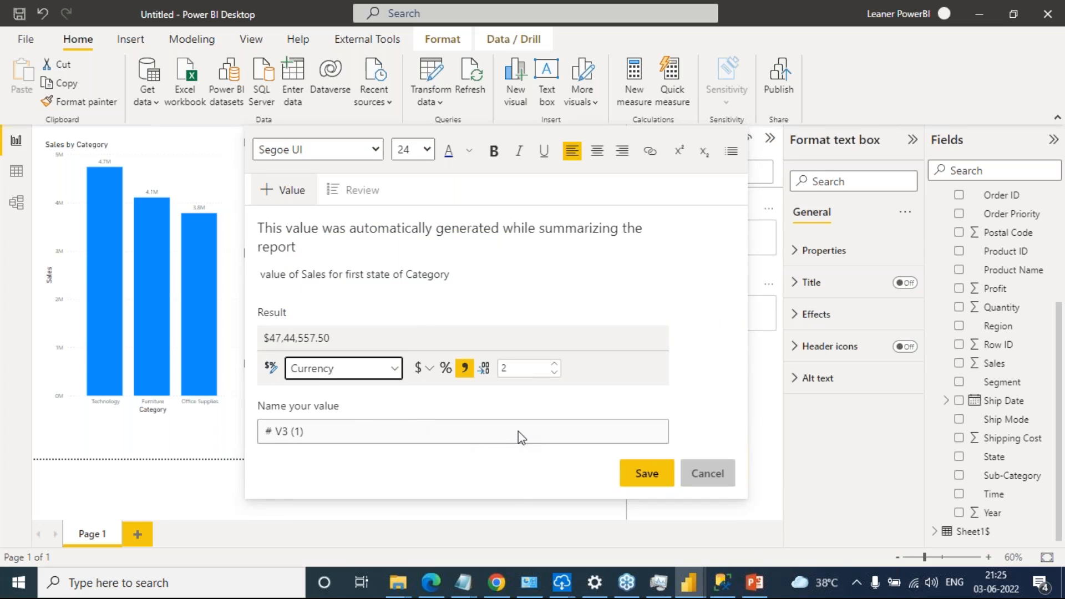
left_click(646, 473)
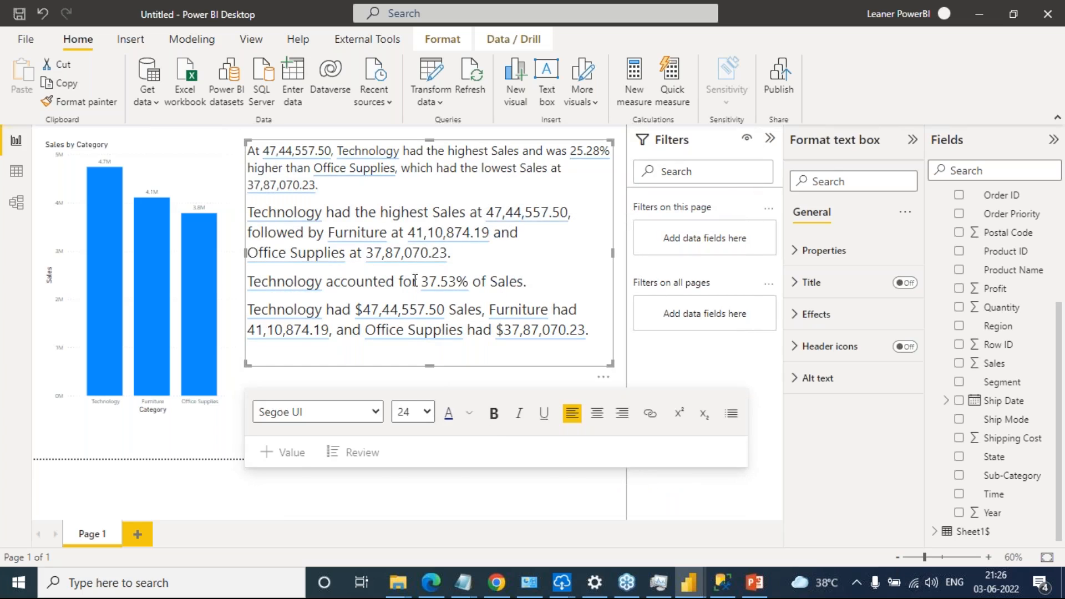
Format the Office Supplies sales value in the summary's second paragraph as Currency with 0 decimal places and save it
left_click(422, 254)
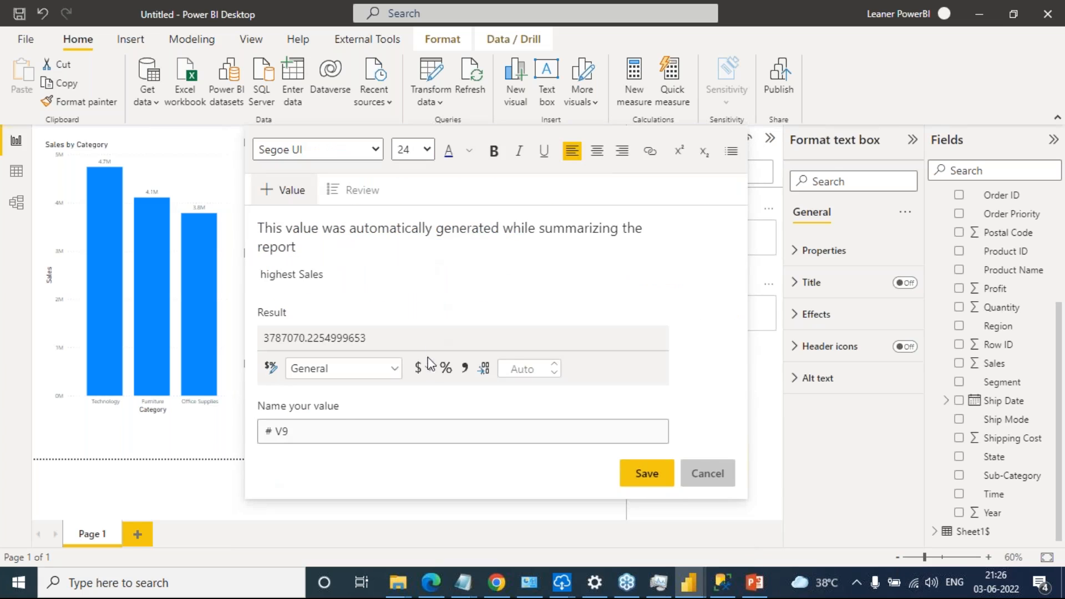
left_click(531, 373)
type("0")
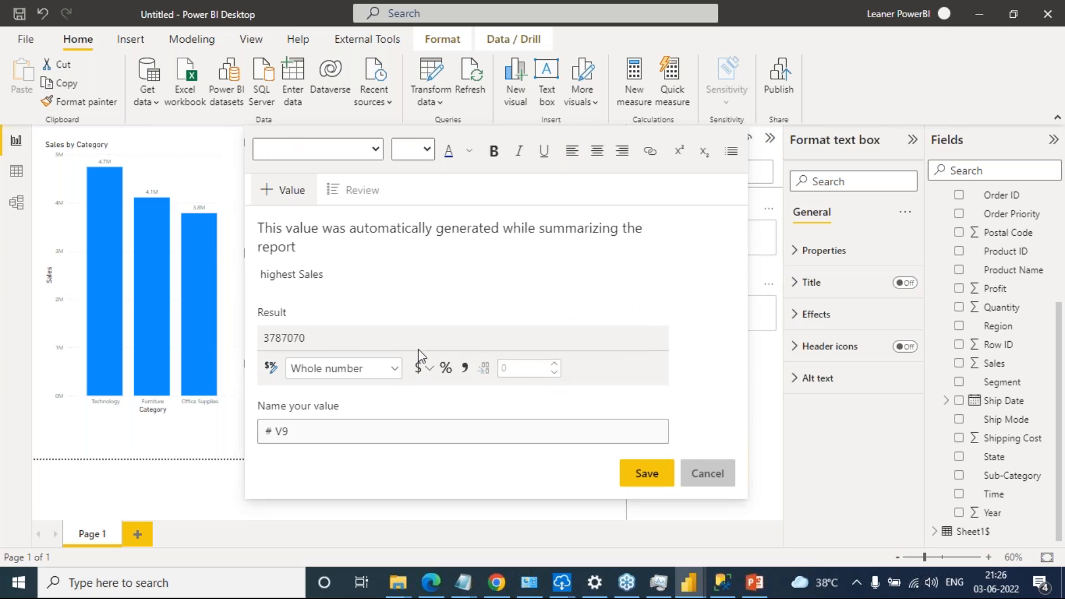
left_click(394, 368)
left_click(361, 415)
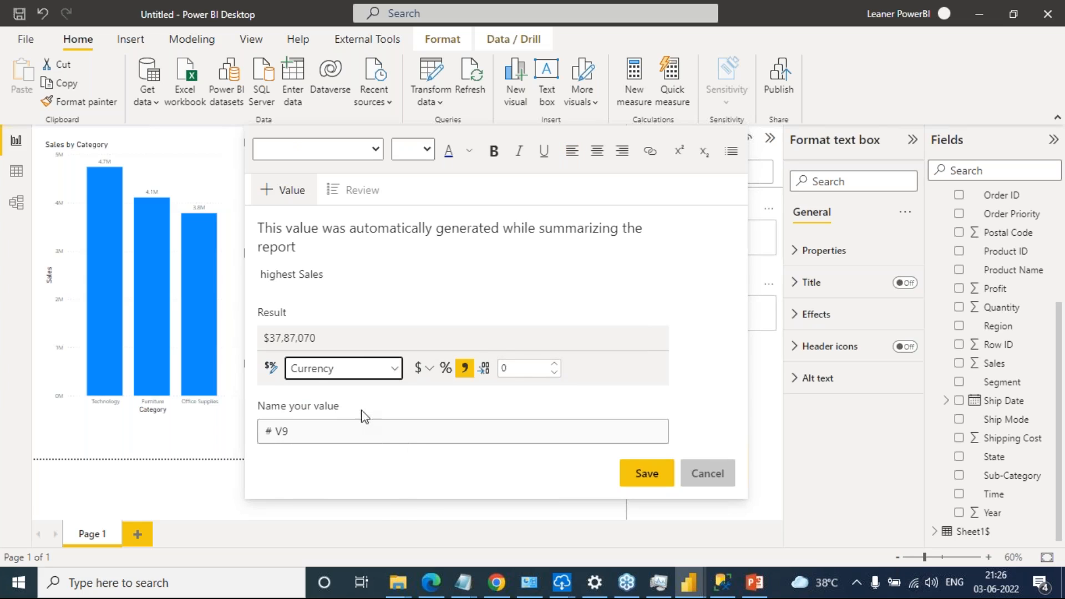
left_click(624, 469)
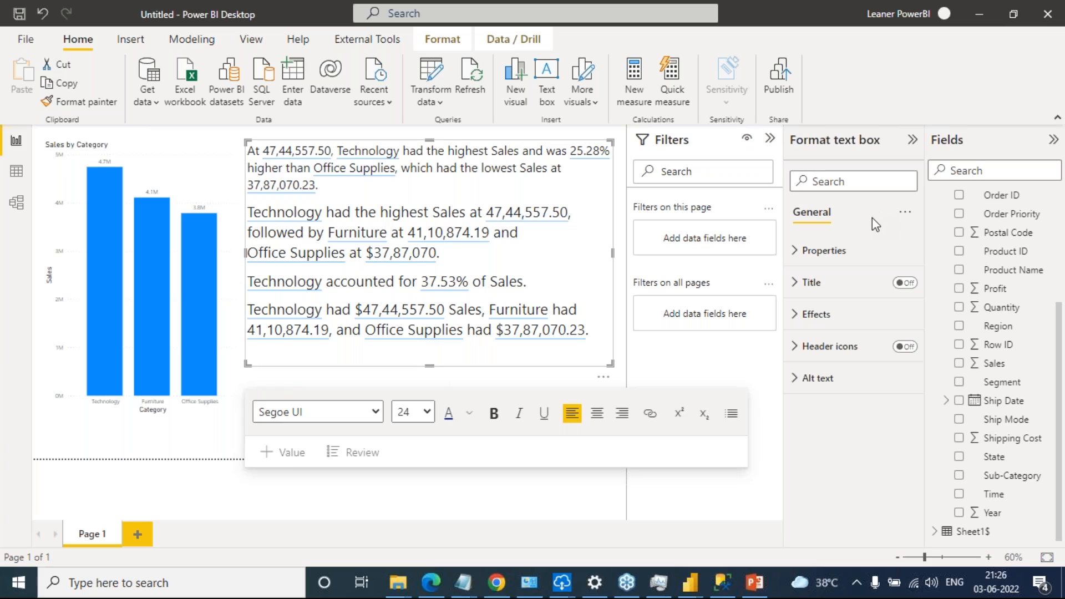
Extend the text box slightly downward and add a closing line reading "Number Of Orders :" in font size 24
left_click(409, 355)
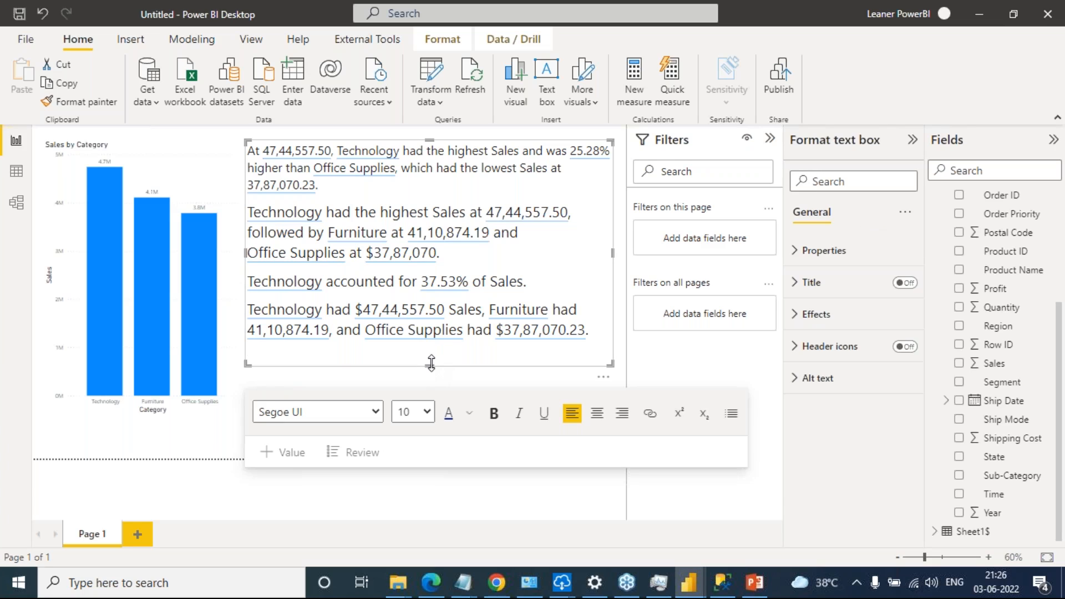
left_click_drag(431, 366, 431, 383)
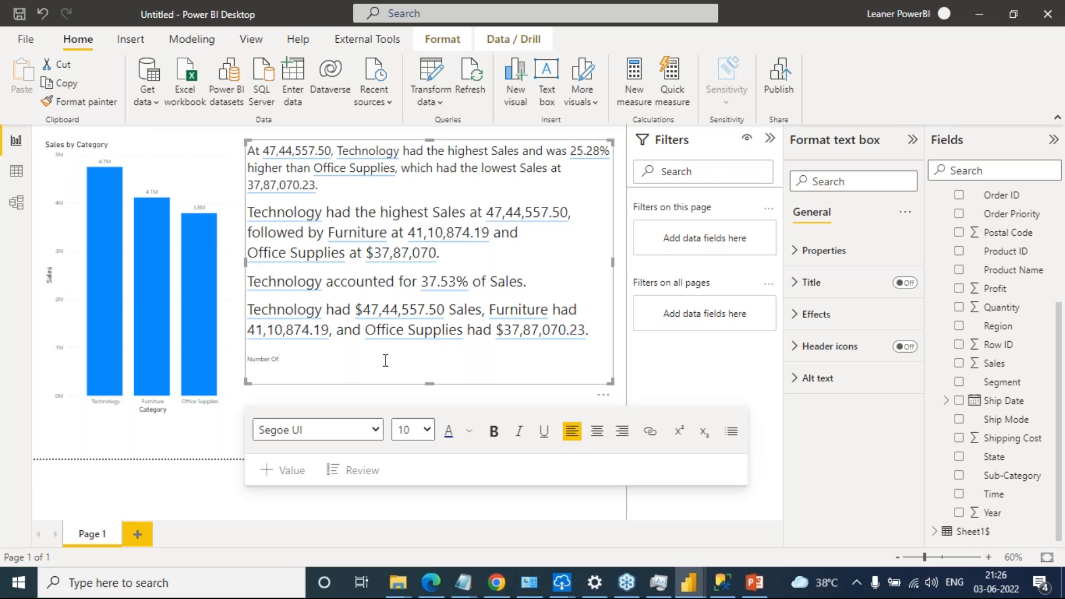
type("Orders")
left_click_drag(346, 365, 245, 364)
left_click_drag(321, 371, 247, 360)
left_click(427, 430)
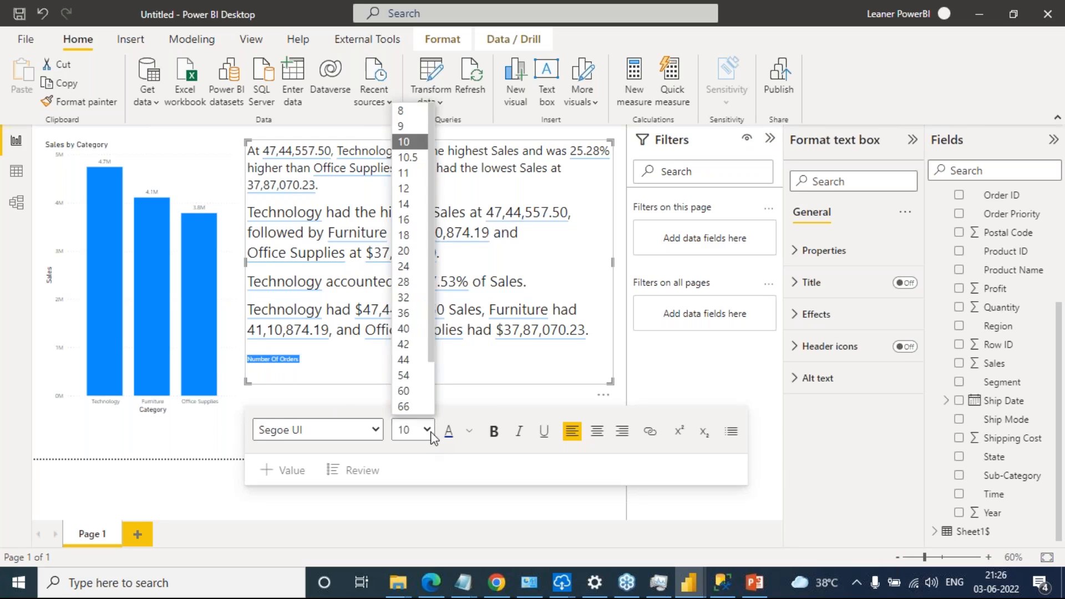
left_click(420, 268)
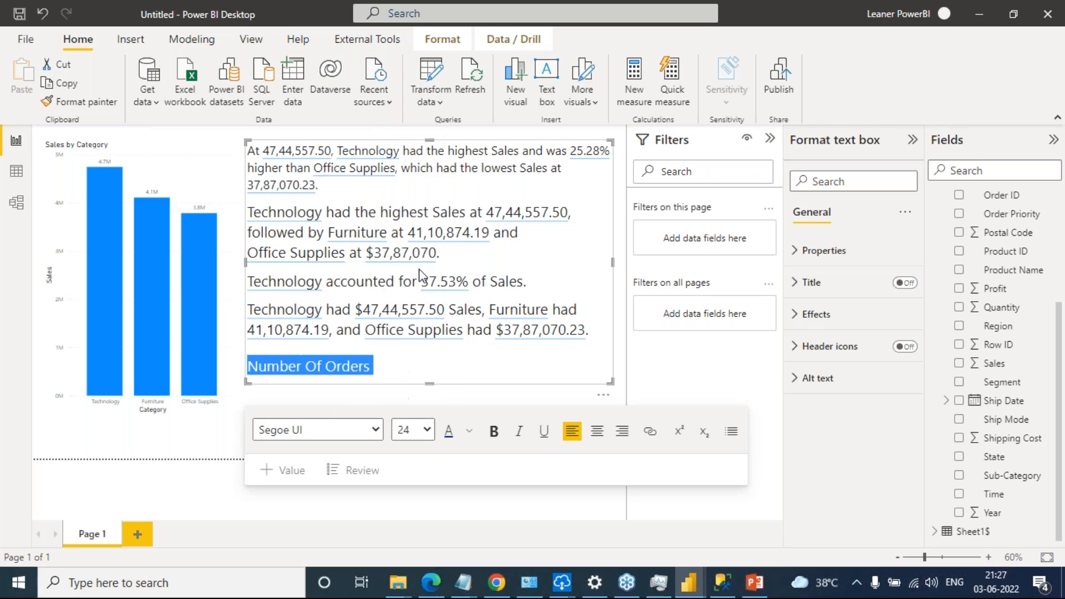
left_click(423, 364)
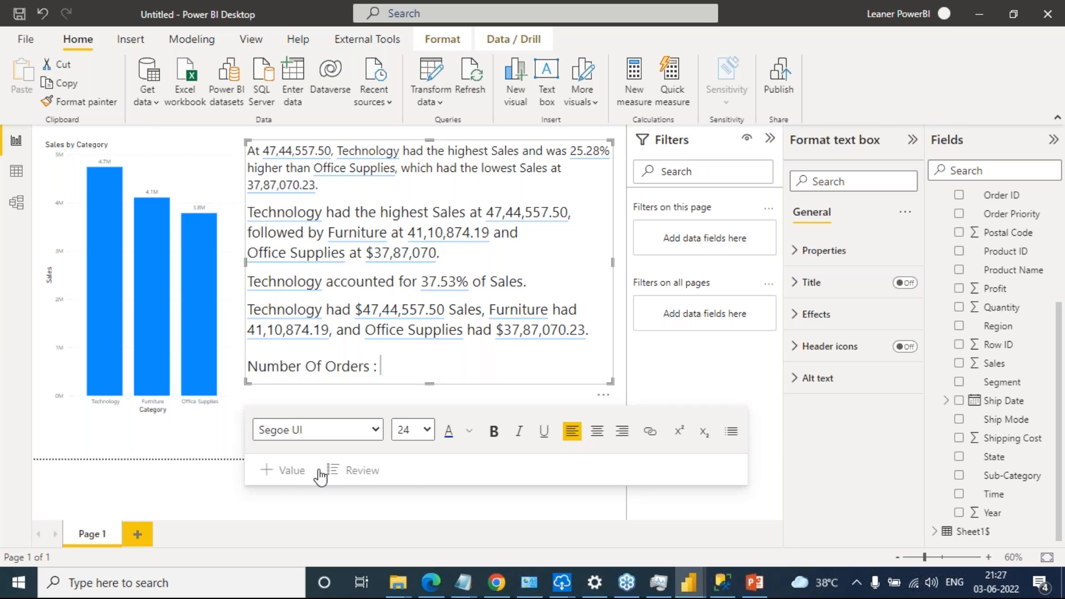
left_click(286, 471)
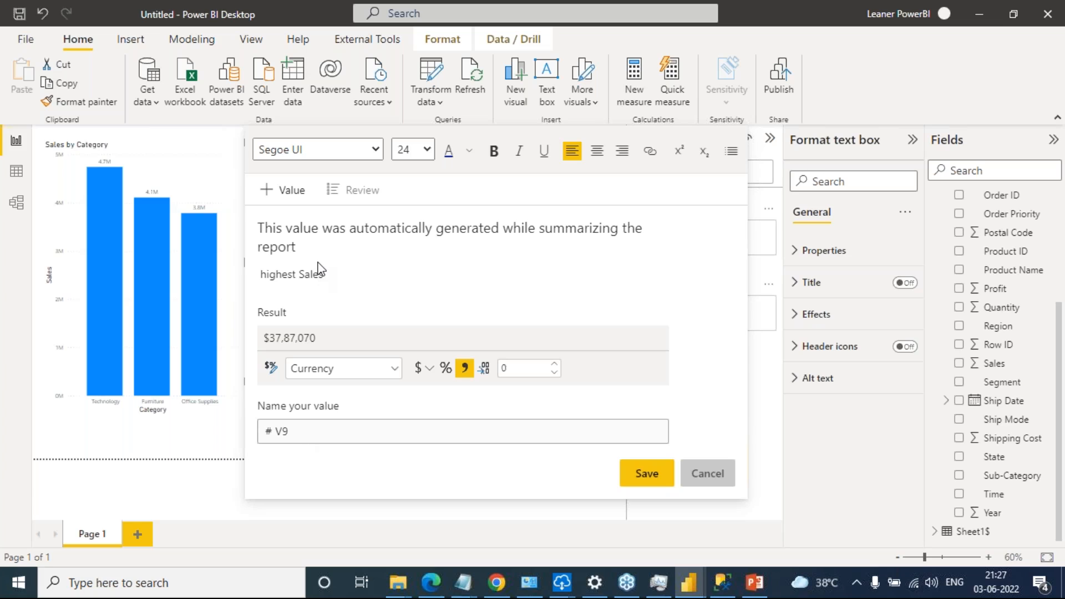
left_click(362, 193)
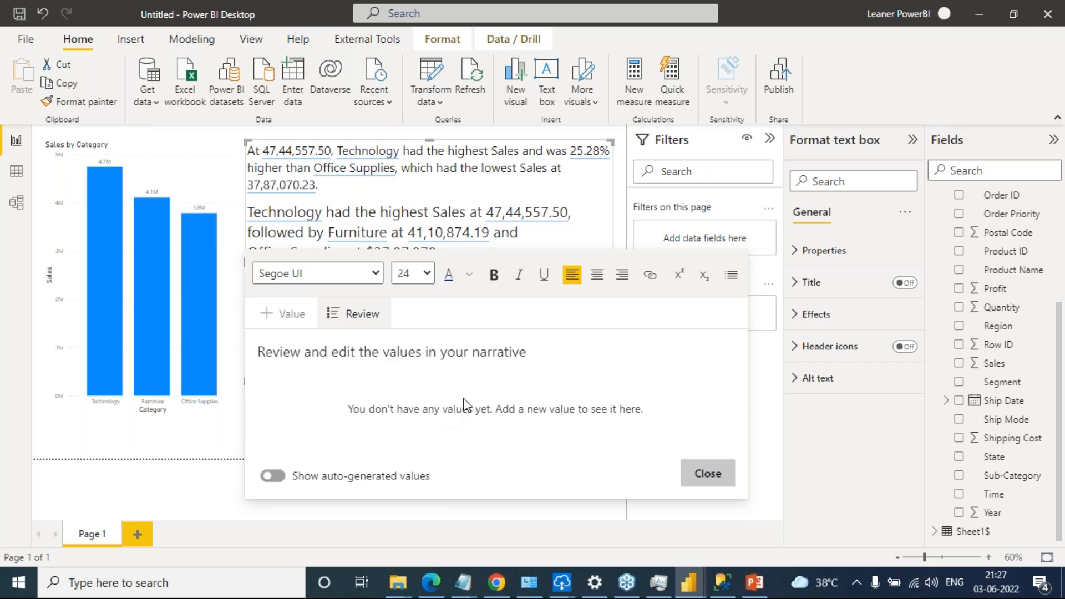
left_click(711, 474)
left_click(413, 369)
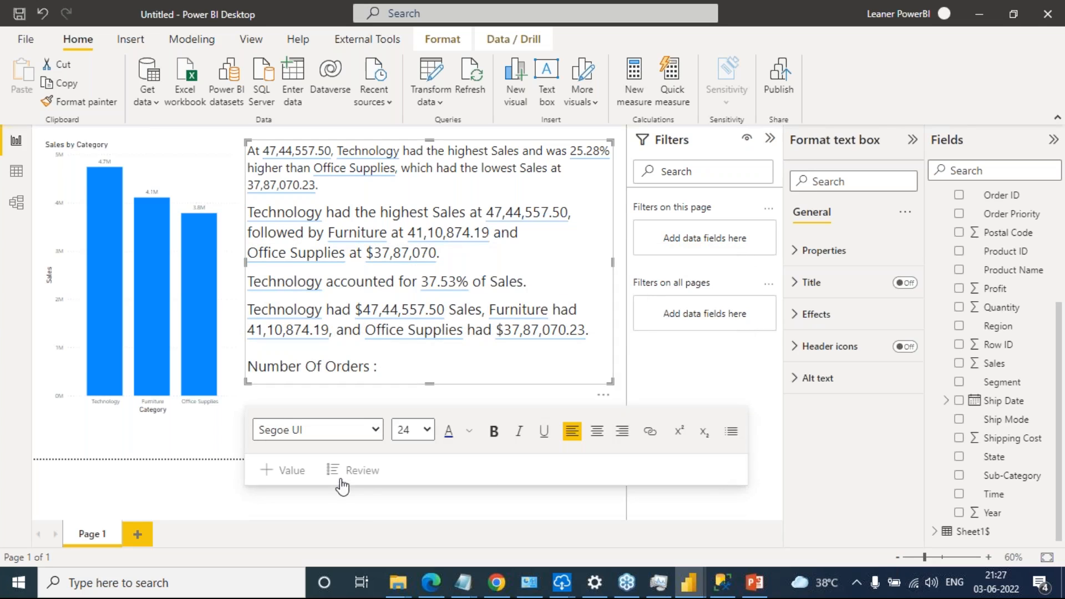
Start a new dynamic value after "Number Of Orders :" that is calculated from the question "number of order"
left_click(282, 472)
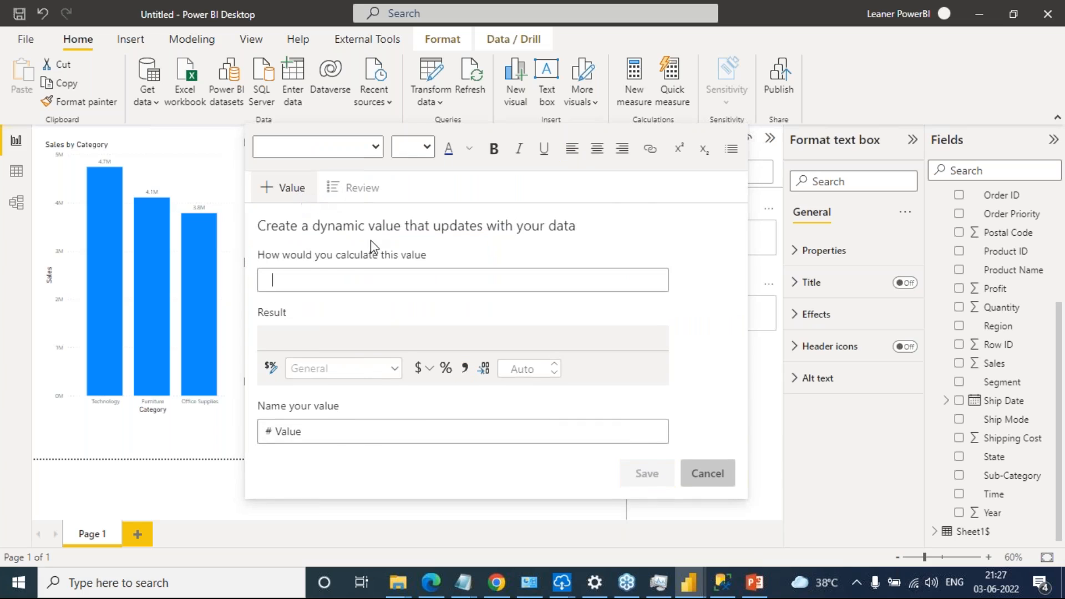
left_click(350, 283)
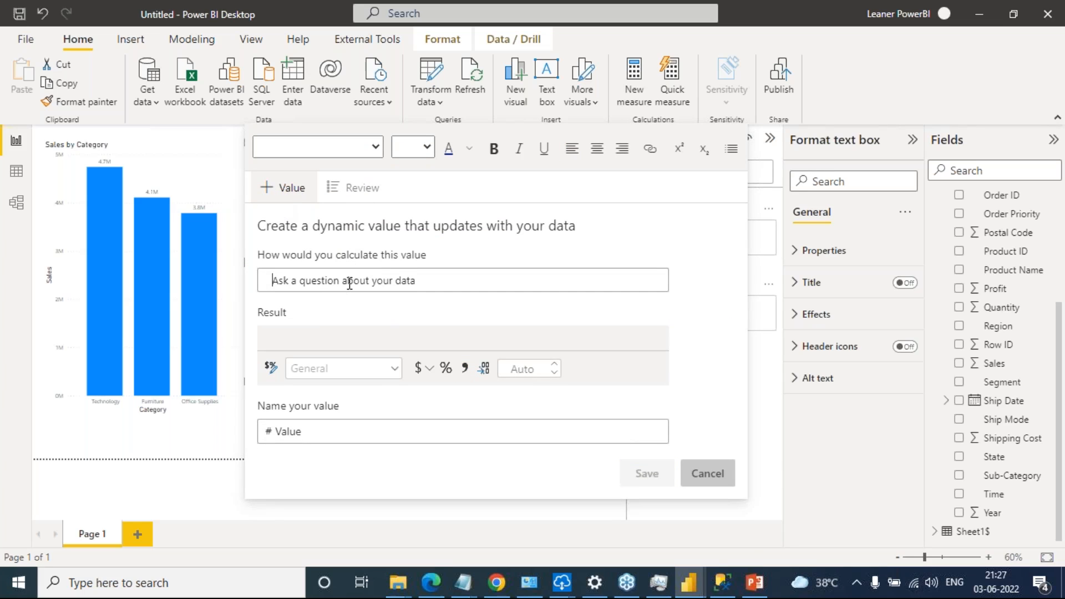
type("numbe")
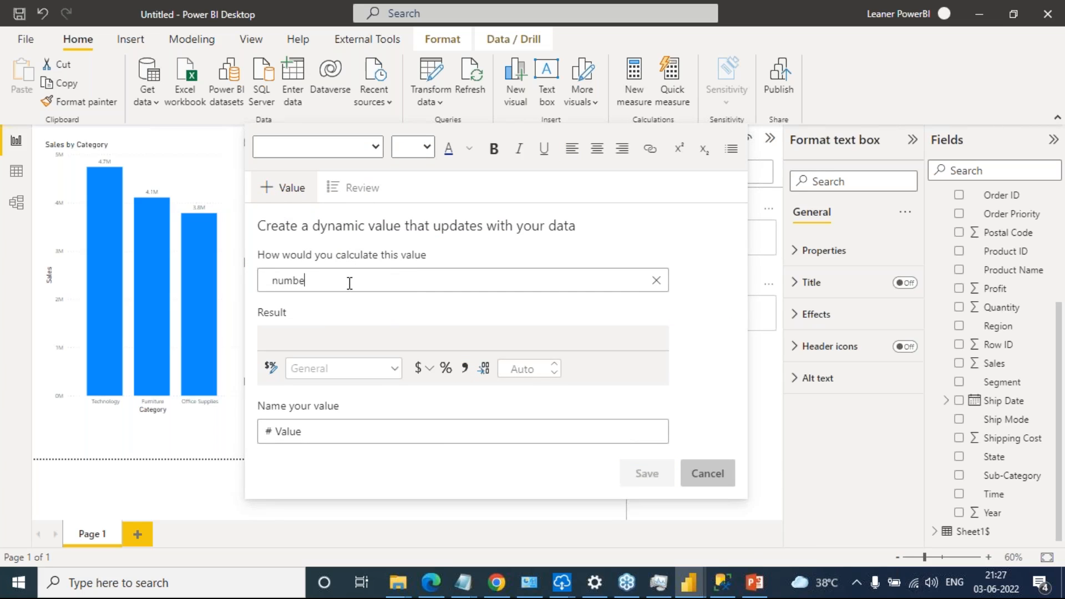
type("r of order")
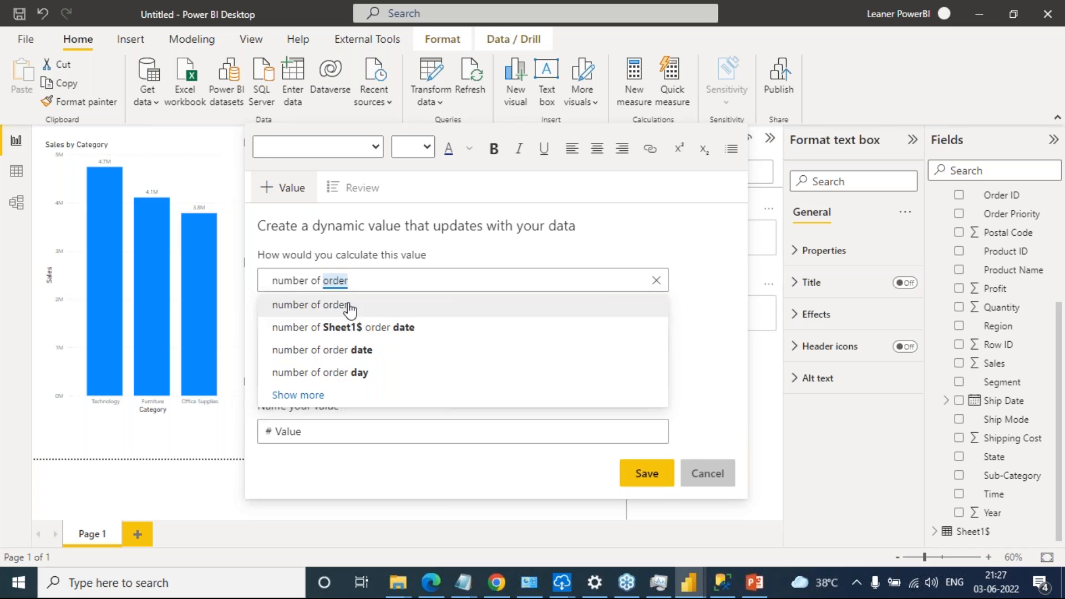
left_click(381, 308)
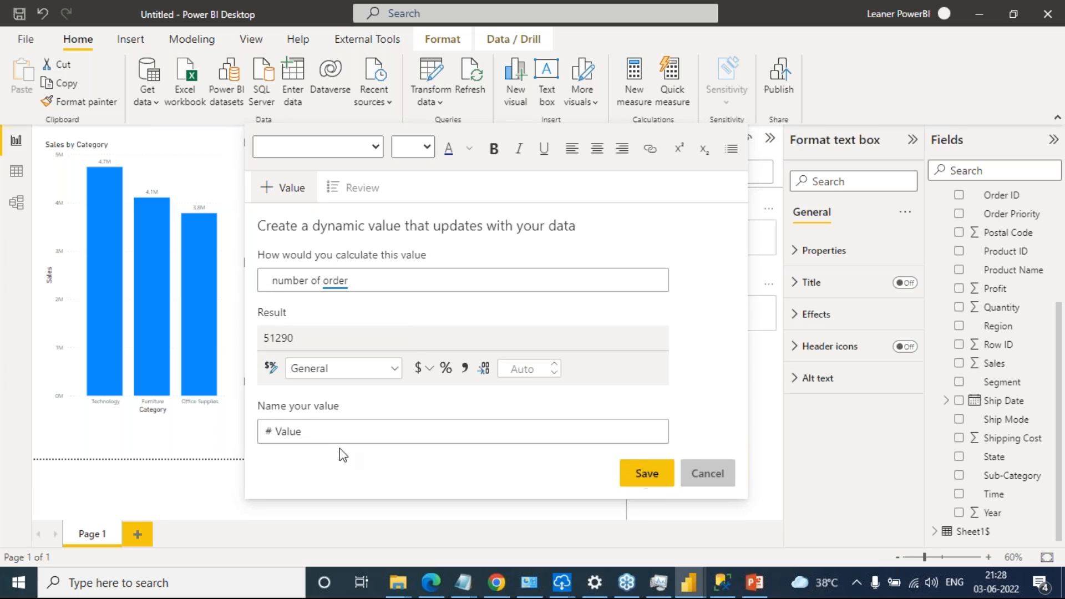
Name the new dynamic value "Total Order" and save it into the summary
left_click(338, 427)
type("Order")
key("BackSpace")
key("BackSpace")
key("BackSpace")
type("Total T")
key("BackSpace")
type("Ord")
left_click(645, 474)
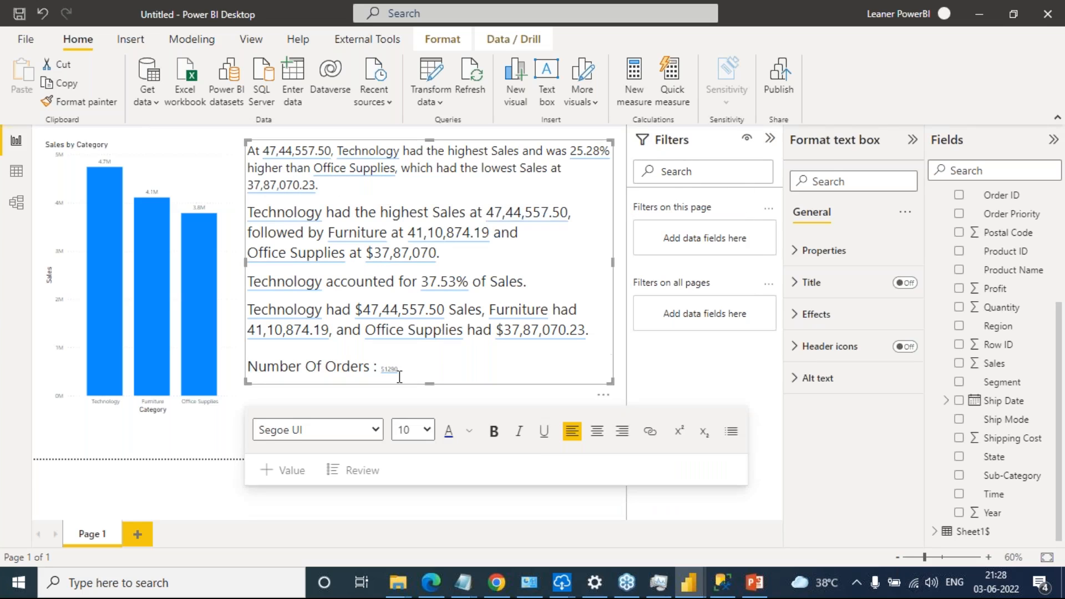
Set the font size of the inserted order count to 24
left_click(389, 369)
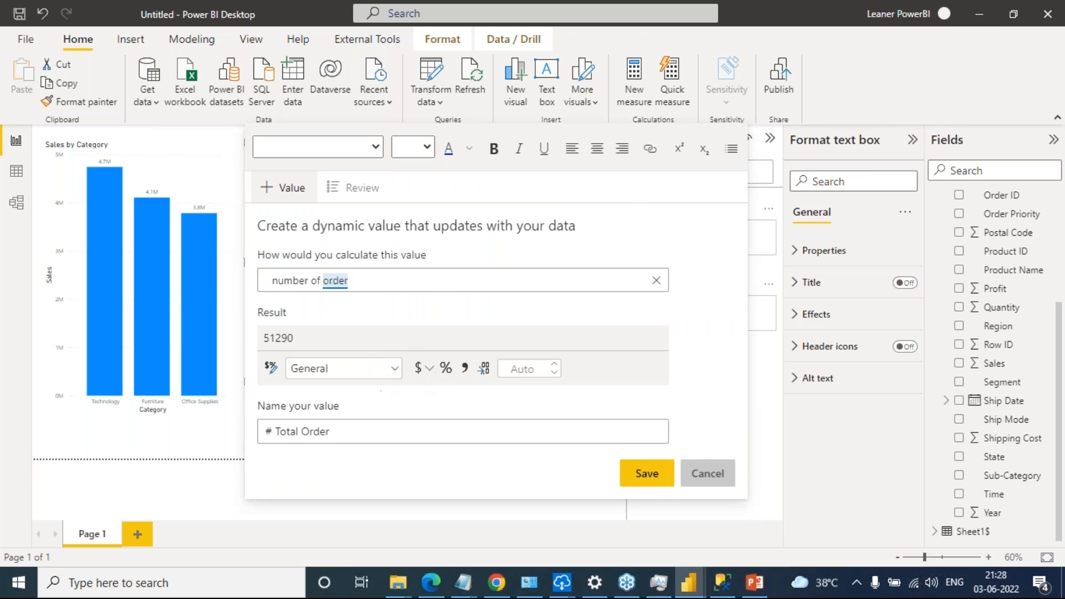
left_click(698, 473)
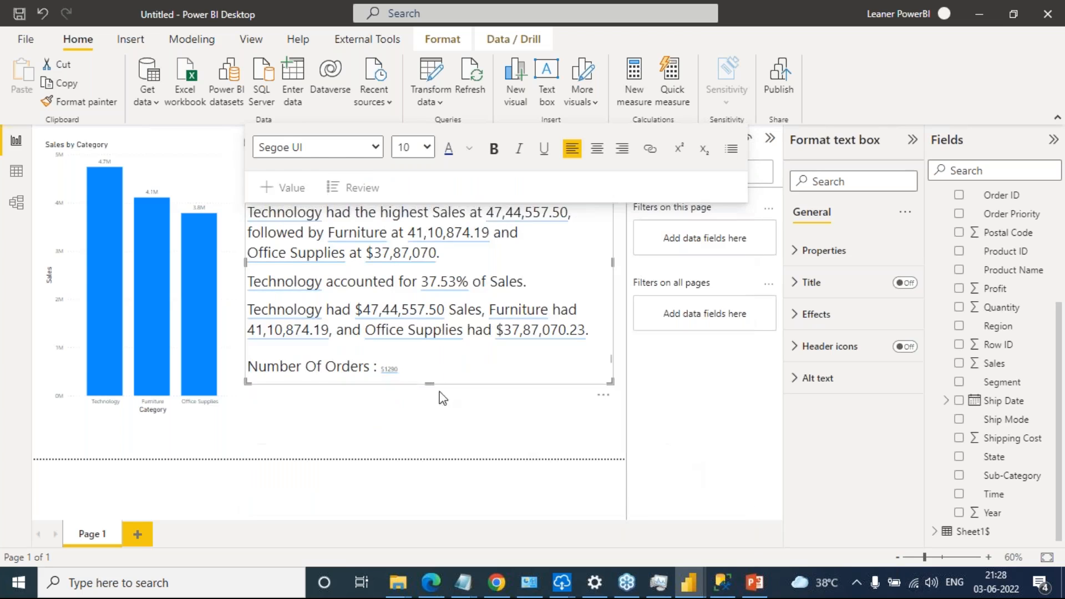
left_click_drag(402, 370, 377, 370)
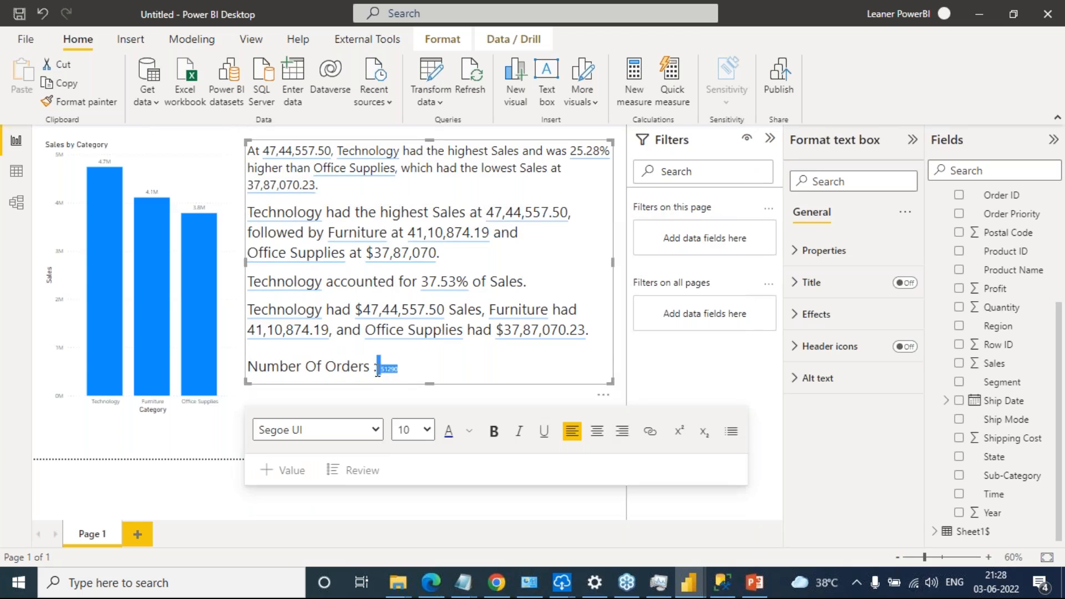
left_click(428, 430)
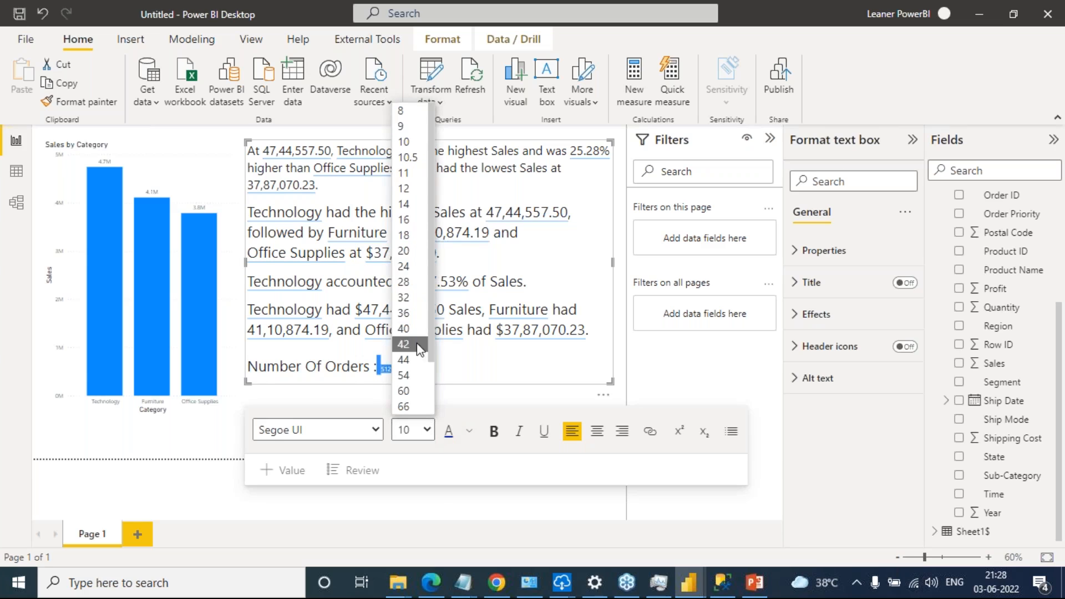
left_click(409, 267)
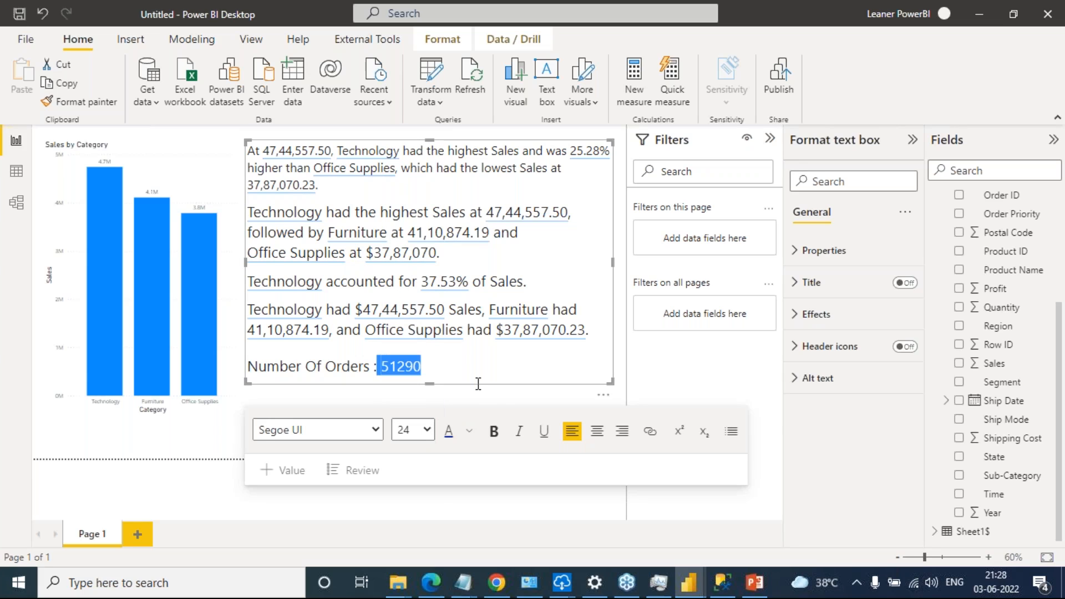
left_click(469, 367)
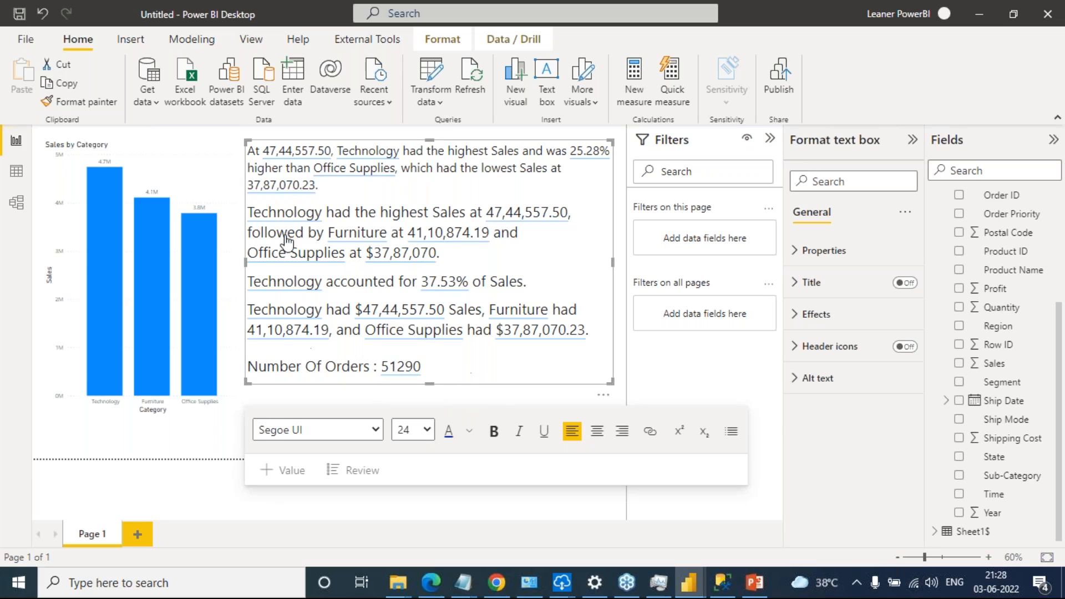
Filter the summary by the chart's Office Supplies column to check the dynamic values, and clear the selection
left_click(193, 452)
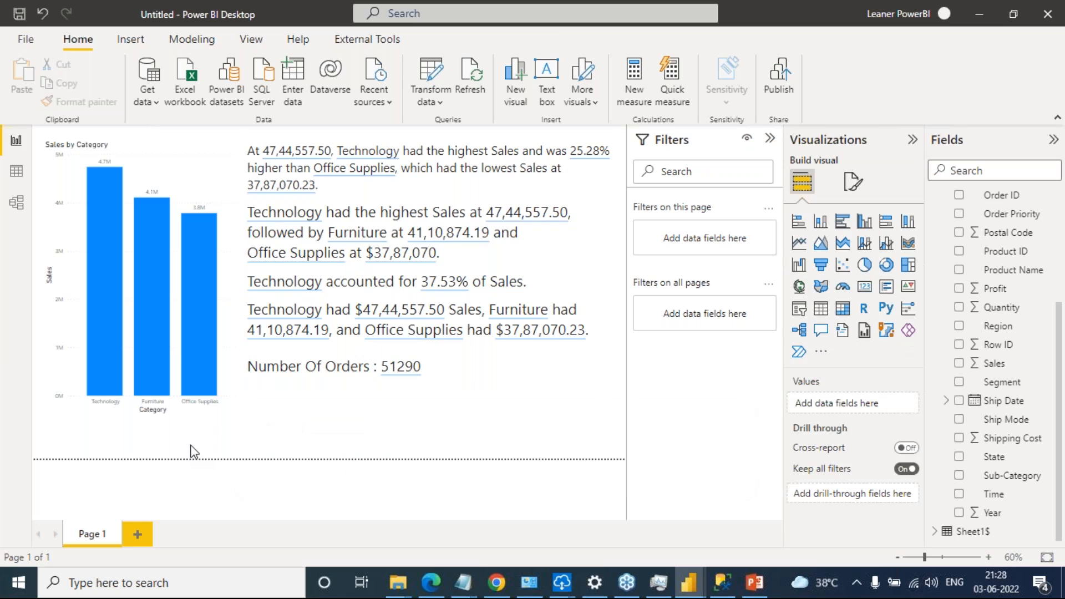
left_click(198, 295)
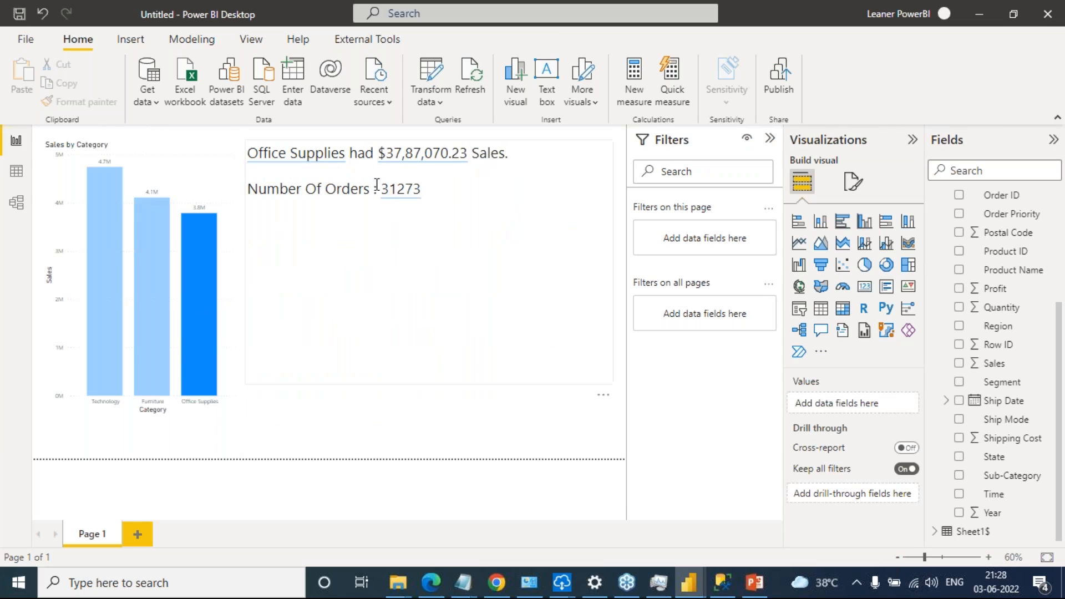
left_click(203, 294)
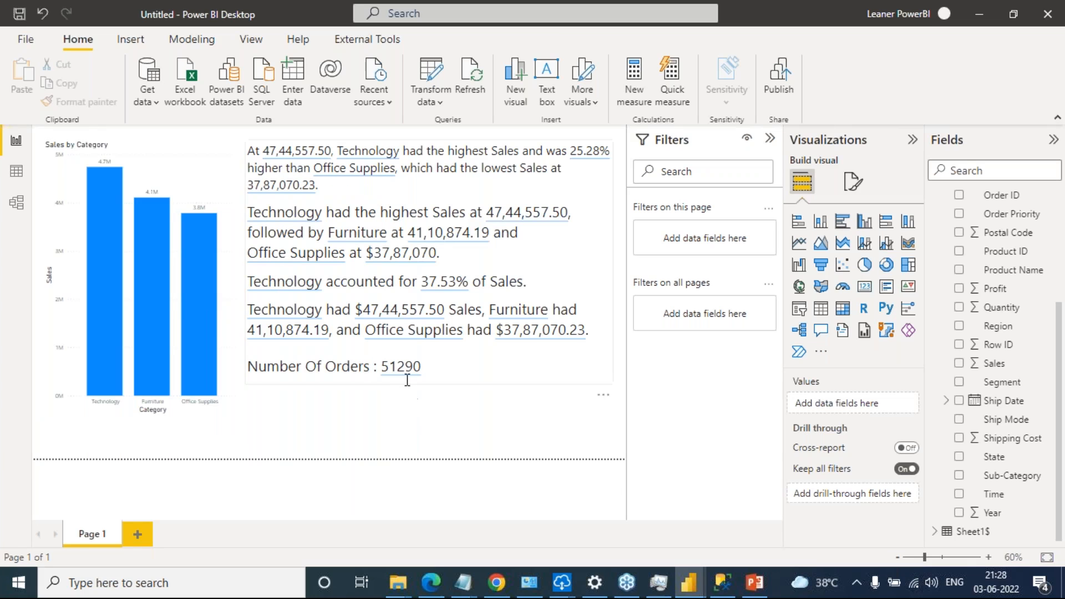
Open the review list of the summary's values and show the auto-generated values in it
left_click(478, 363)
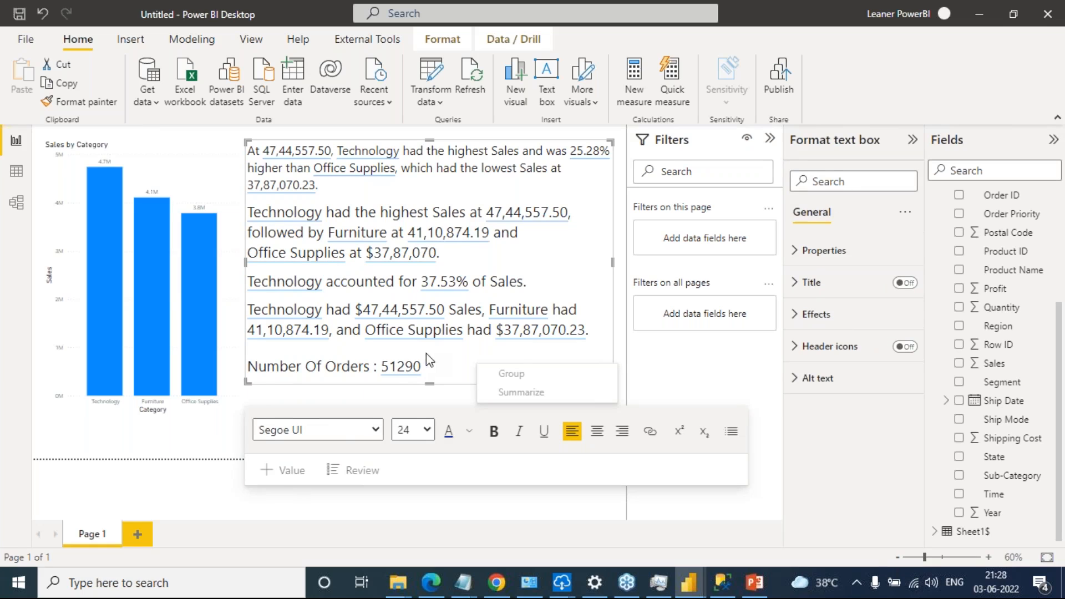
left_click(450, 361)
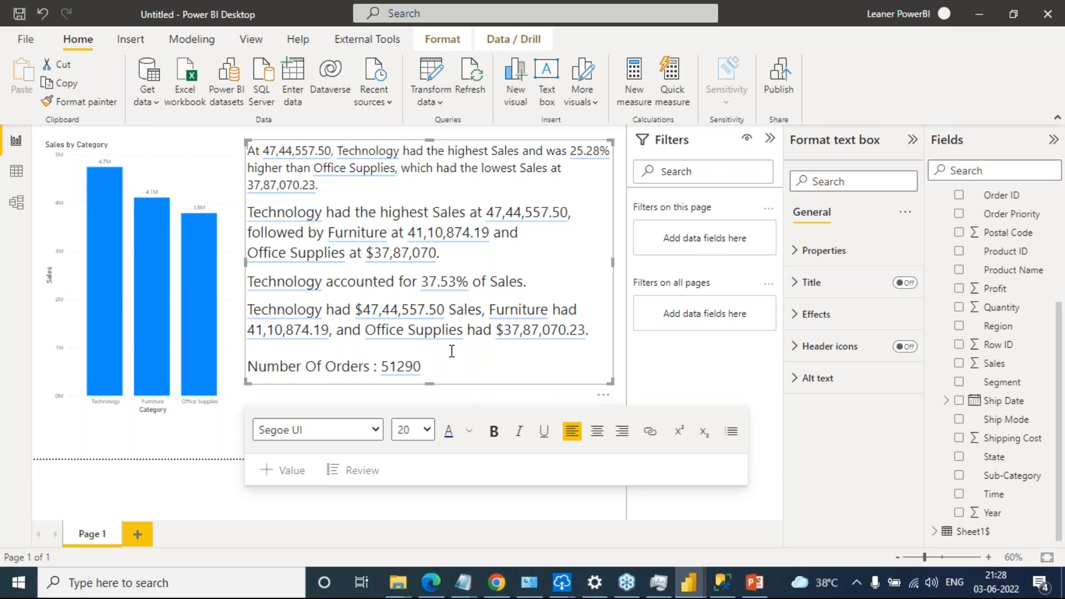
left_click(347, 470)
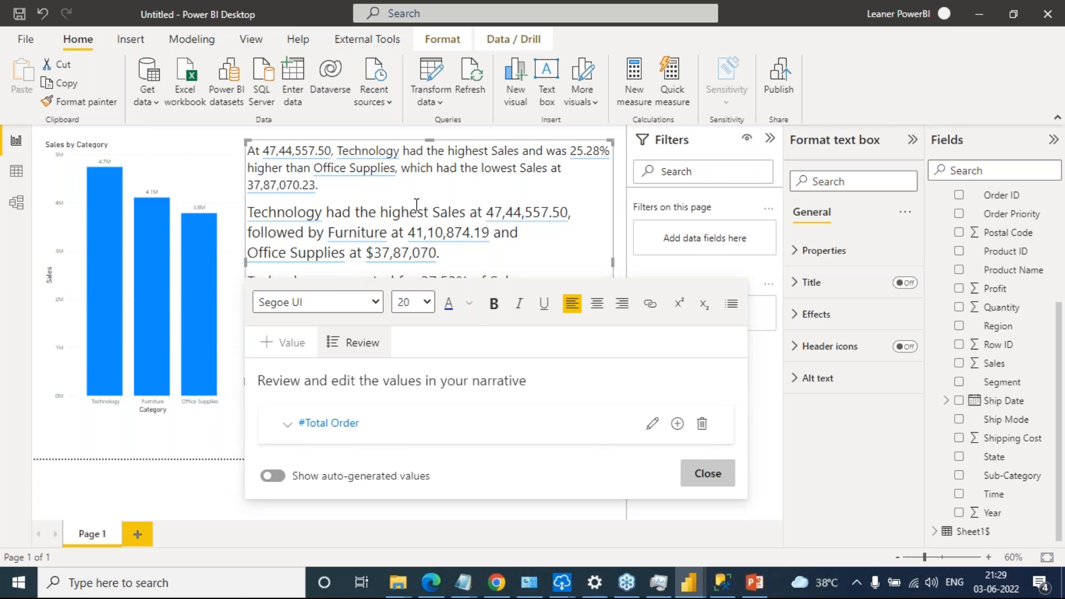
left_click(273, 476)
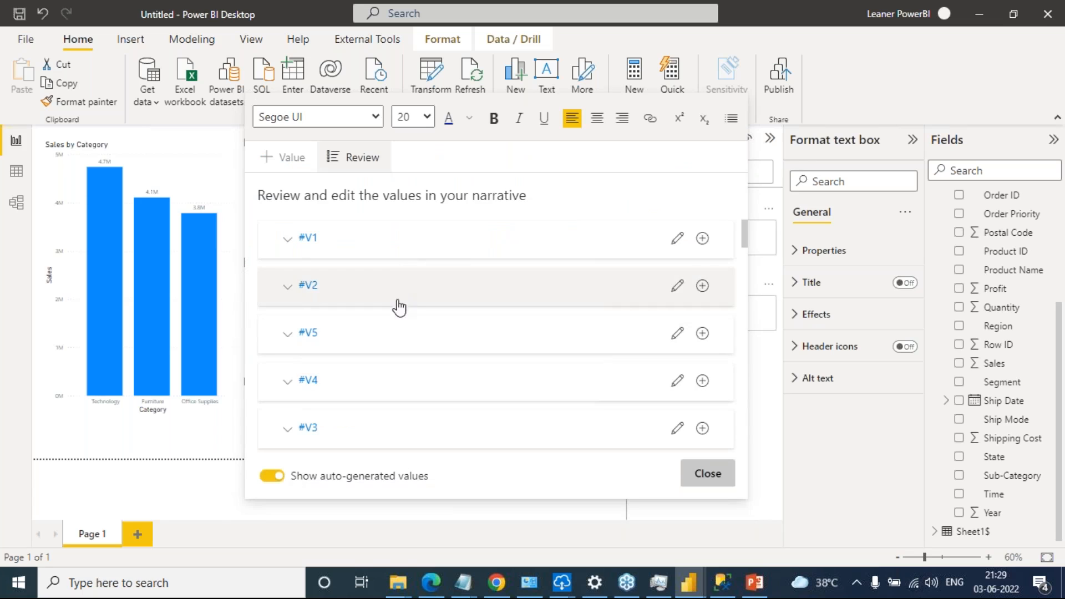
Look through the summary's list of auto-generated values down to Total Order, and close the review
scroll(399, 310, "down", 2)
scroll(398, 371, "down", 7)
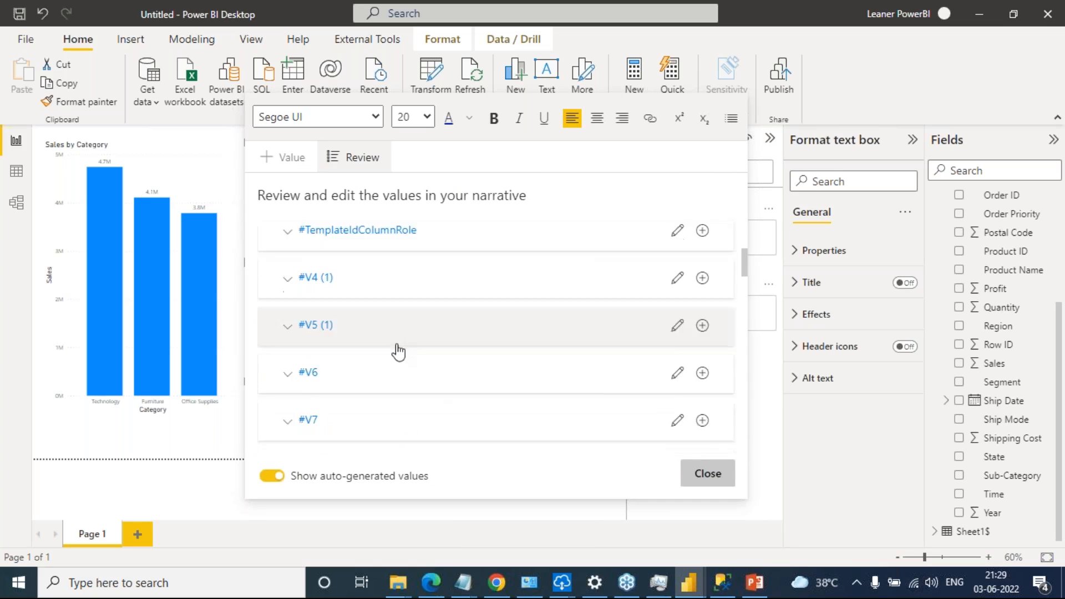
scroll(395, 383, "down", 8)
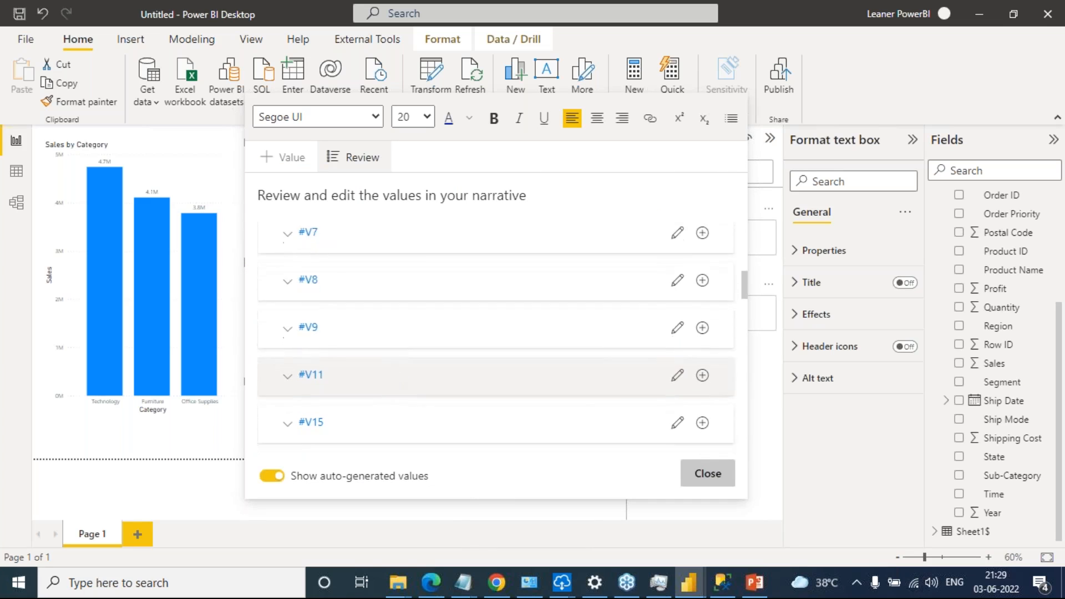
scroll(390, 414, "down", 8)
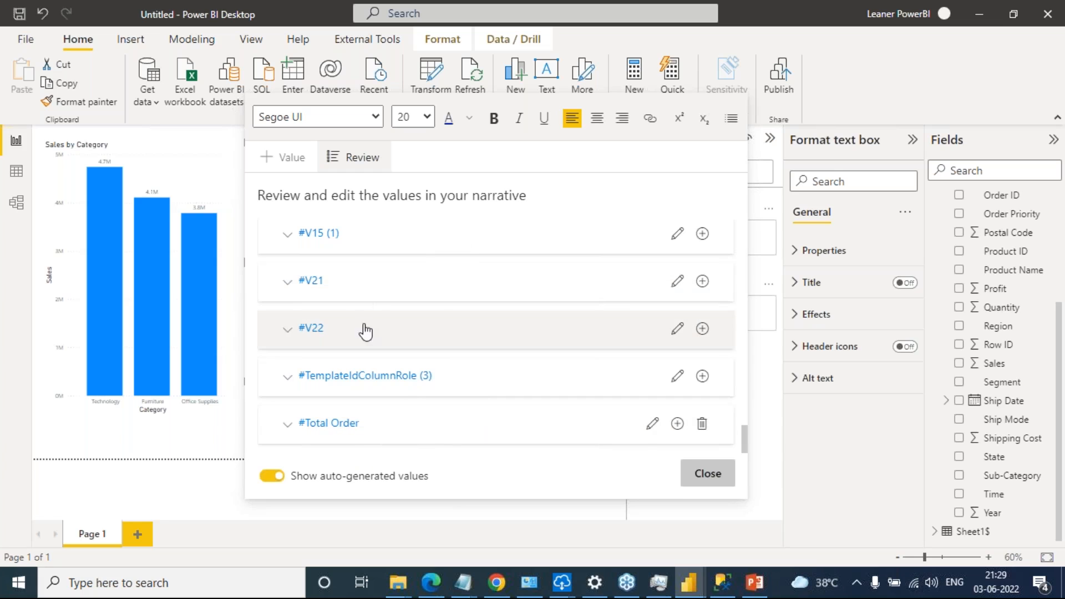
left_click(713, 476)
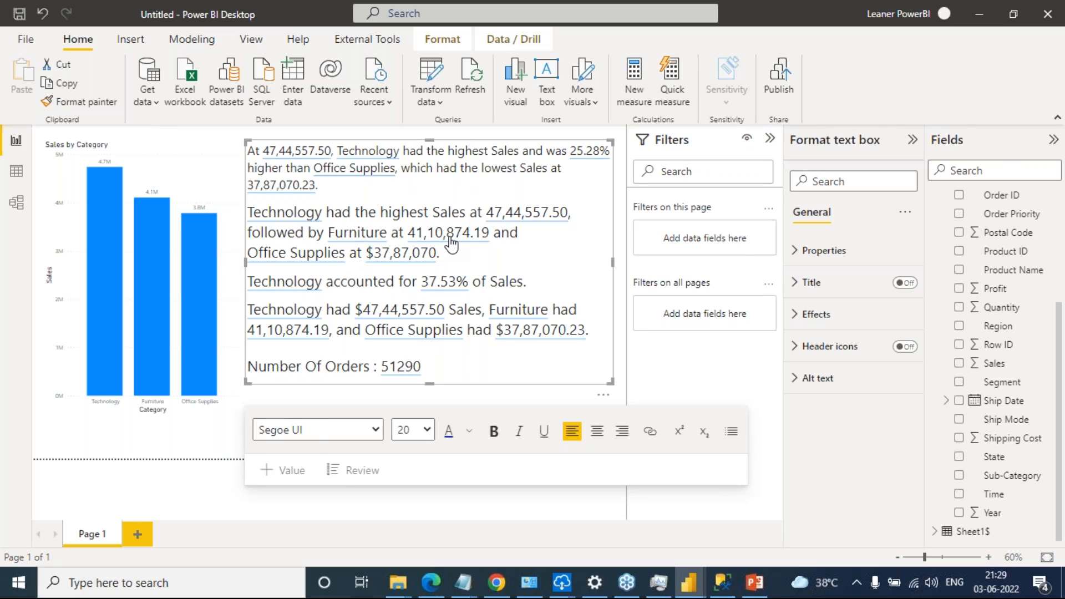
Format the second-highest Sales value after "followed by Furniture at" as Currency with 0 decimal places and save it
left_click(452, 243)
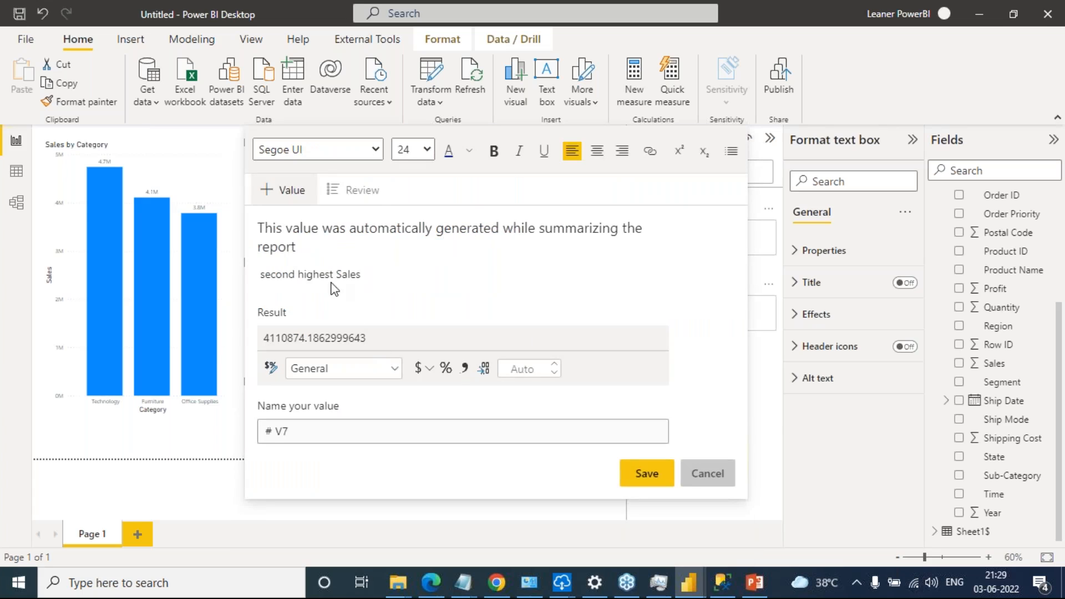
left_click(390, 371)
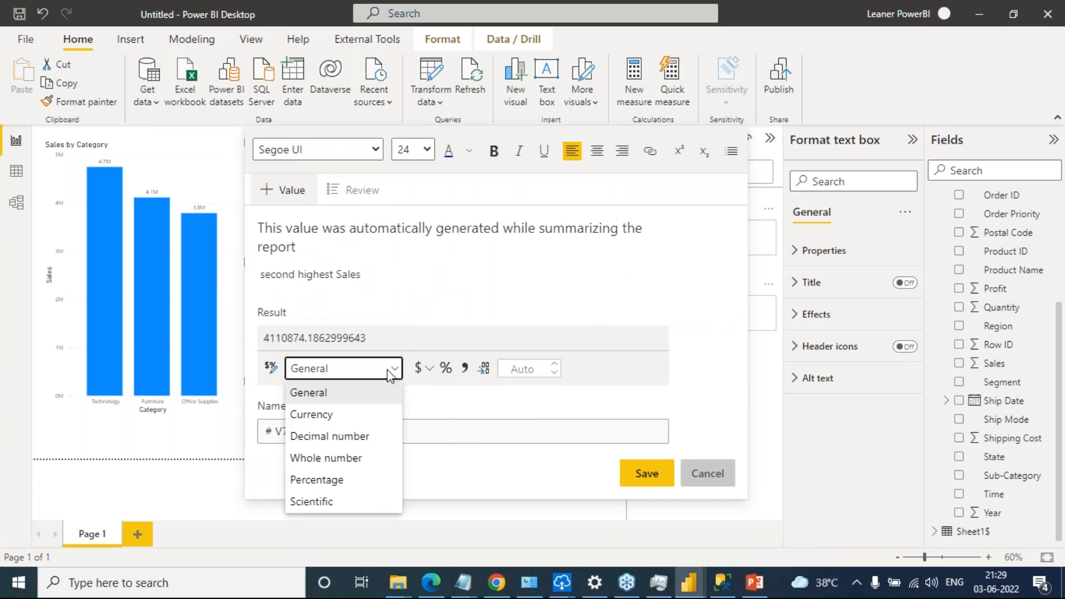
left_click(361, 422)
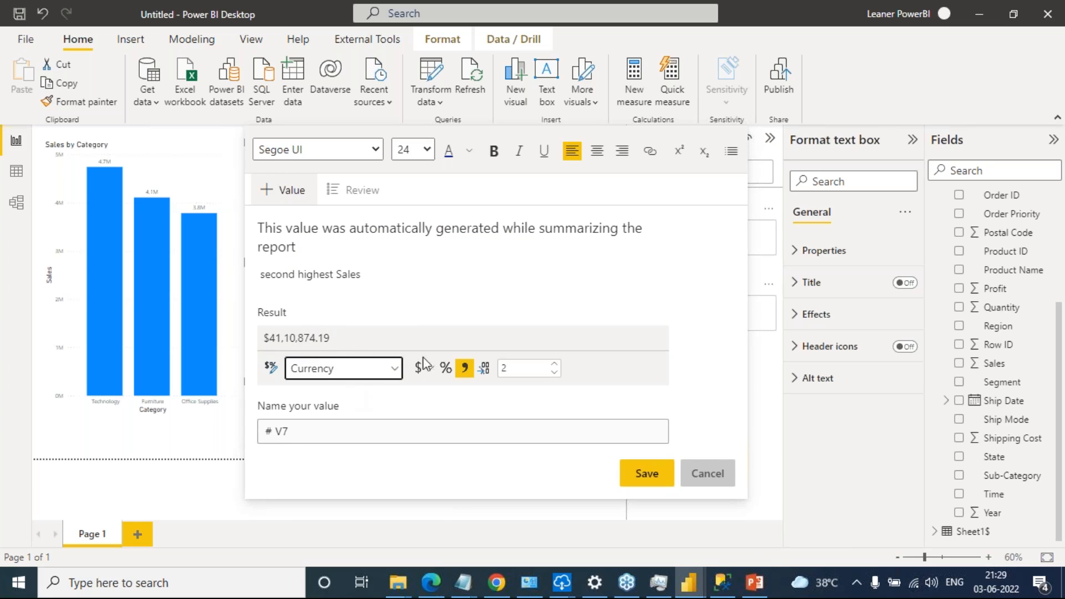
left_click(648, 475)
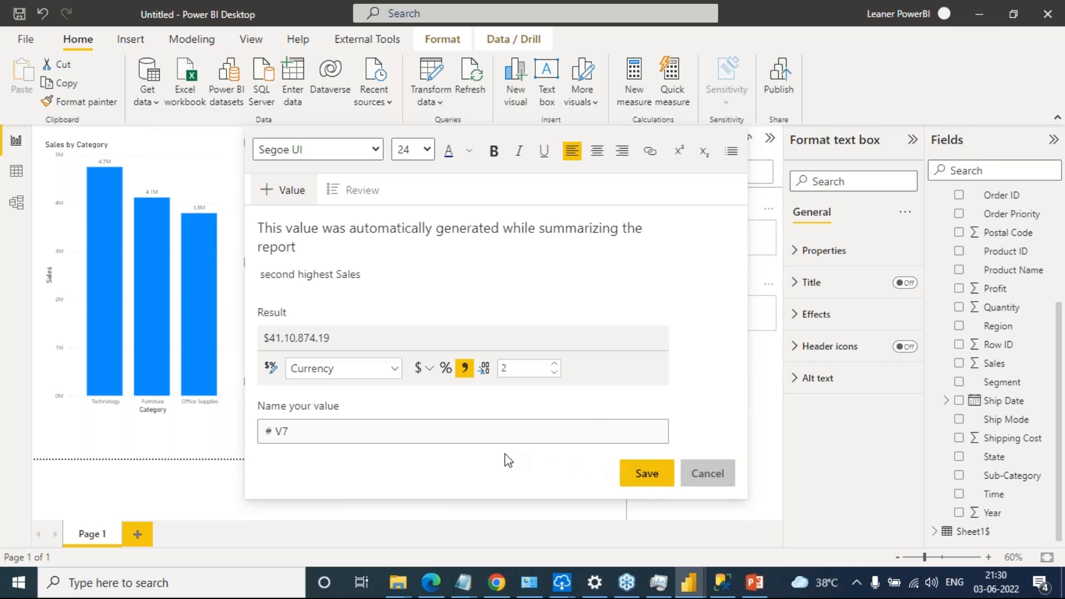
double_click(527, 368)
type("0")
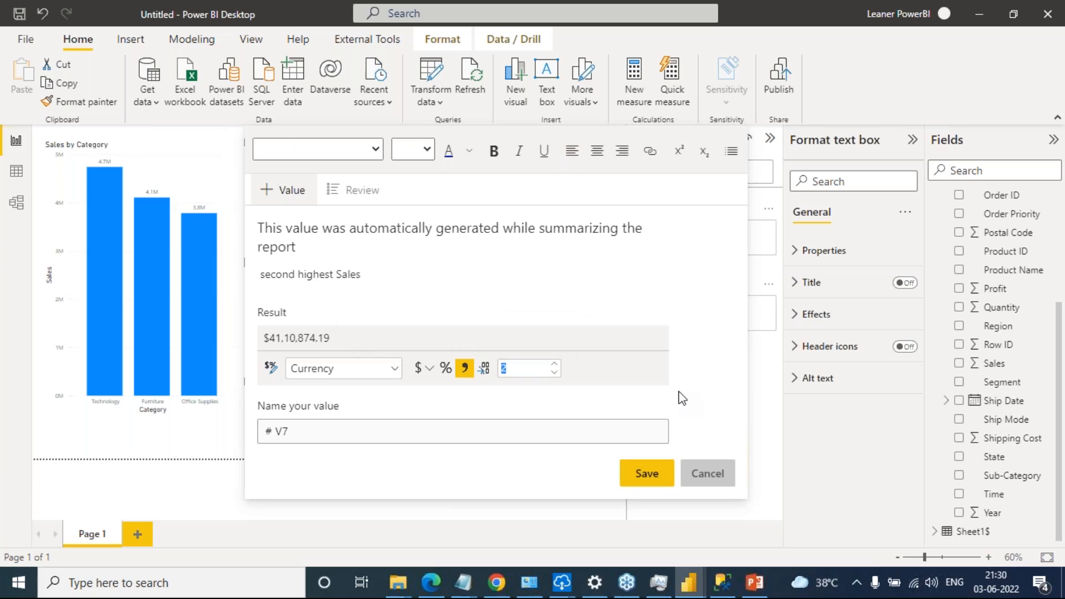
left_click(648, 474)
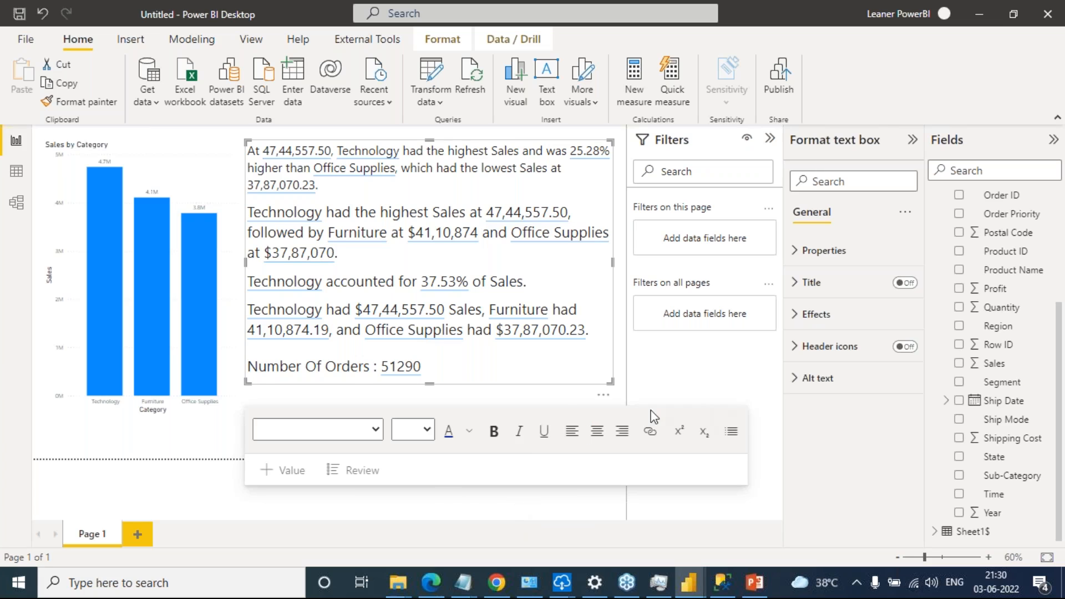
Extend the smart narrative box slightly downward and deselect it
left_click_drag(612, 383, 609, 414)
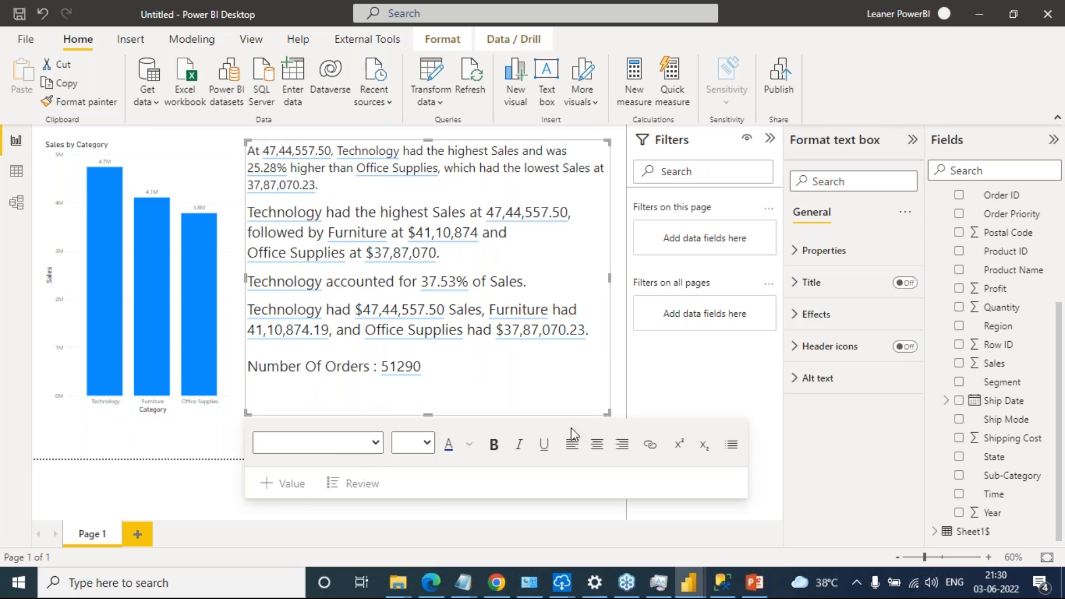
left_click(227, 434)
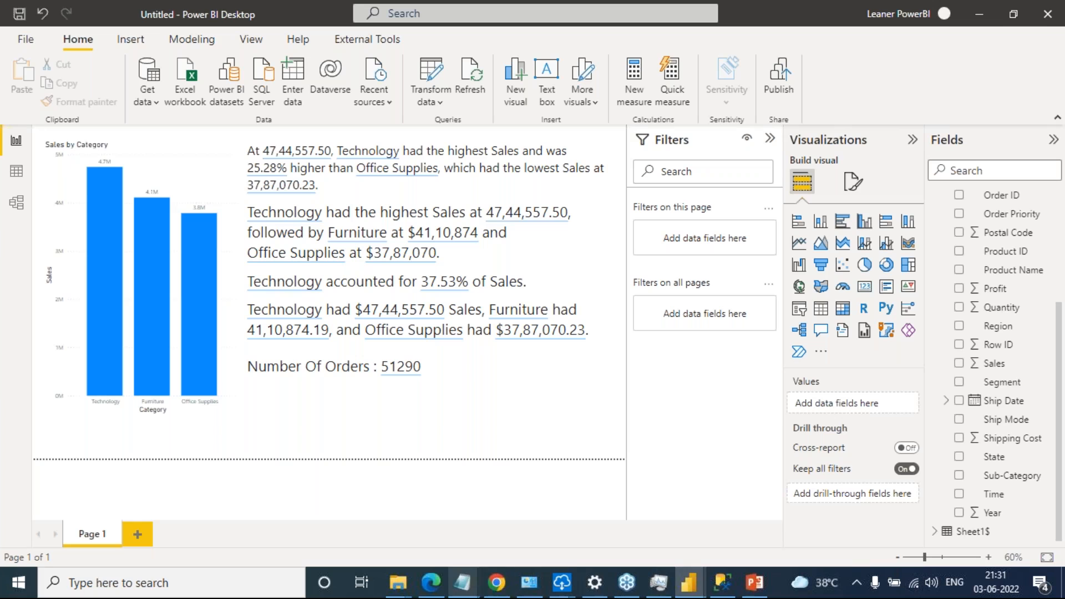
Switch to Chrome and start a 5 minute timer from a Google search in a new tab
left_click(498, 583)
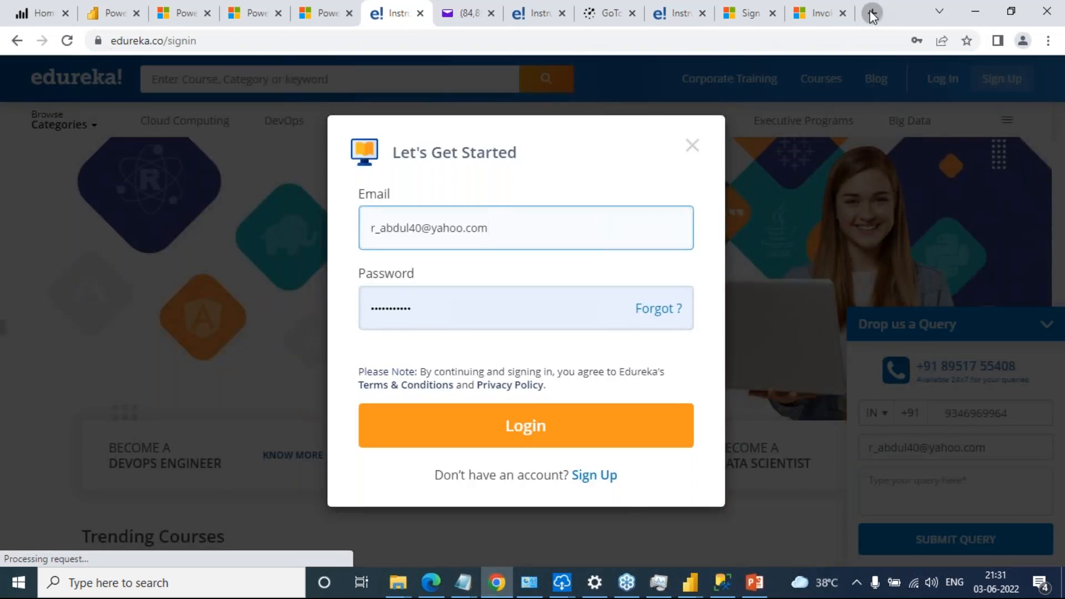
left_click(871, 12)
type("5")
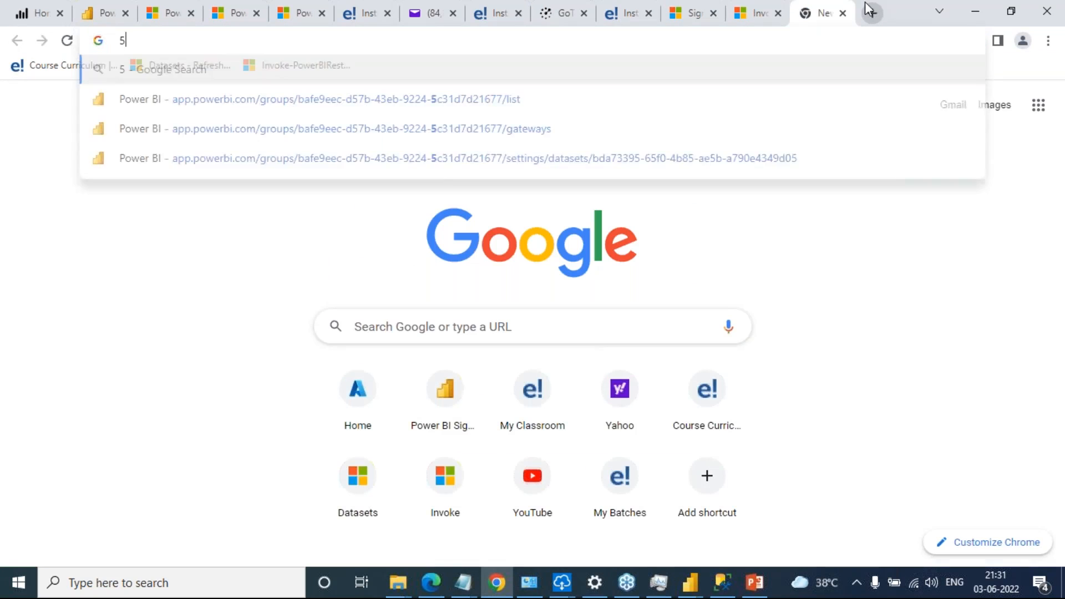
type(" min")
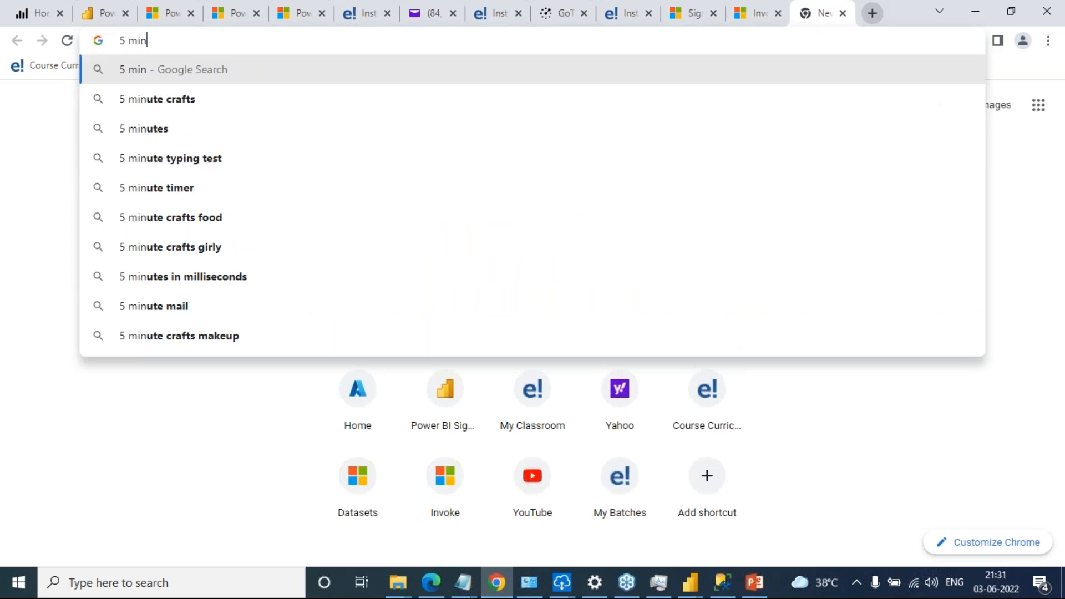
key("Down")
key("Down")
key("Down")
key("Down")
key("Return")
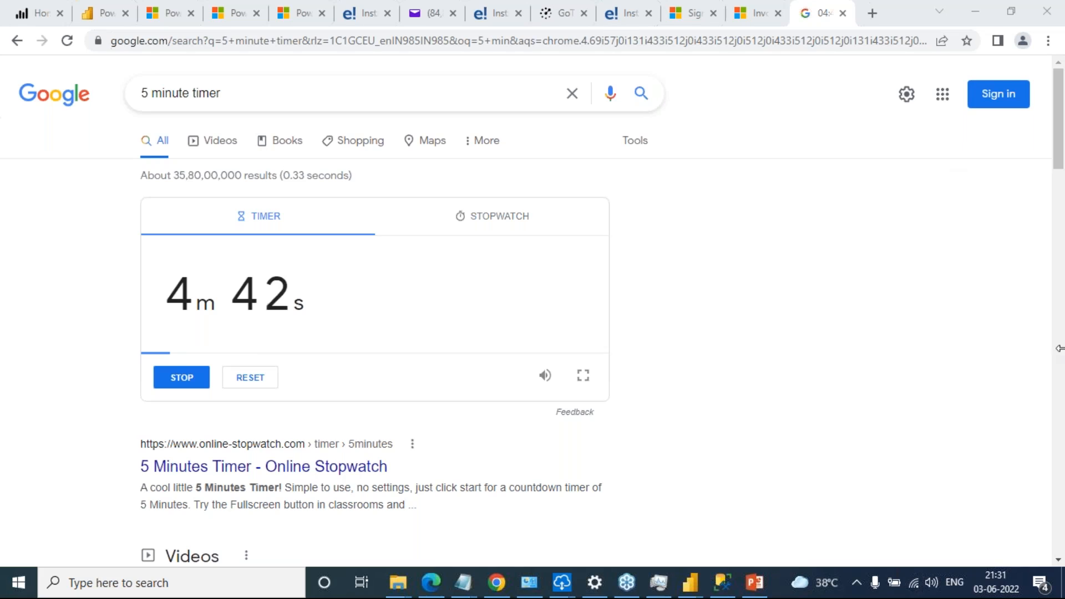
left_click(494, 20)
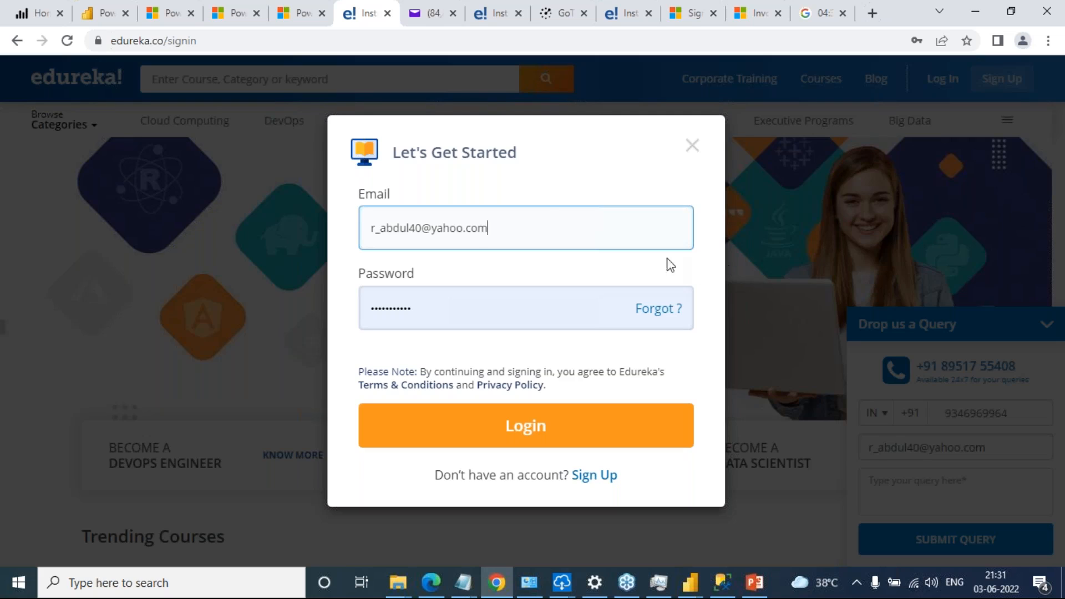
left_click(692, 155)
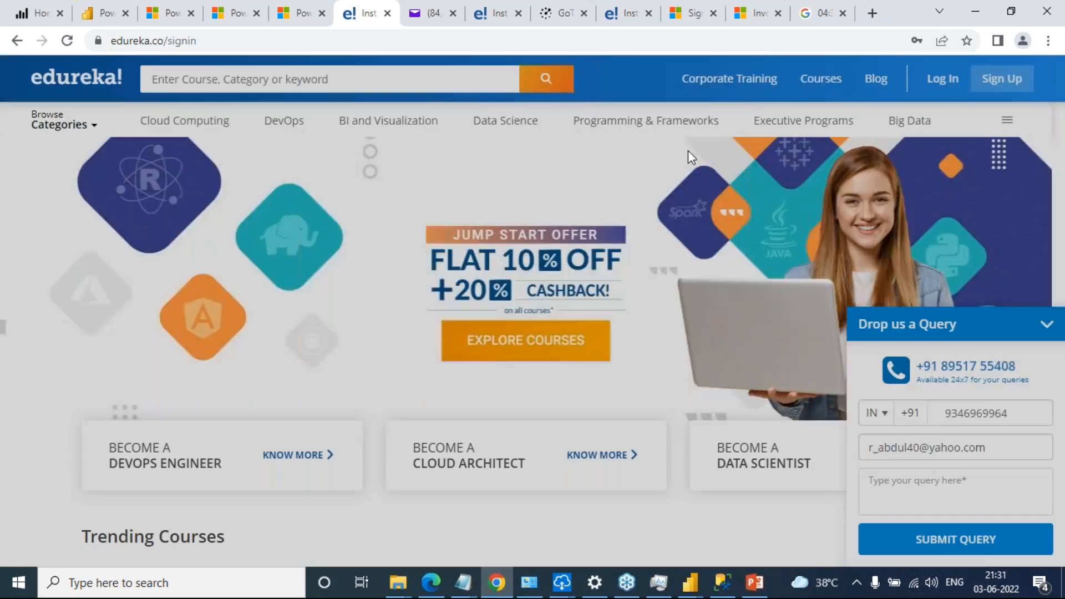
left_click(106, 13)
left_click(162, 17)
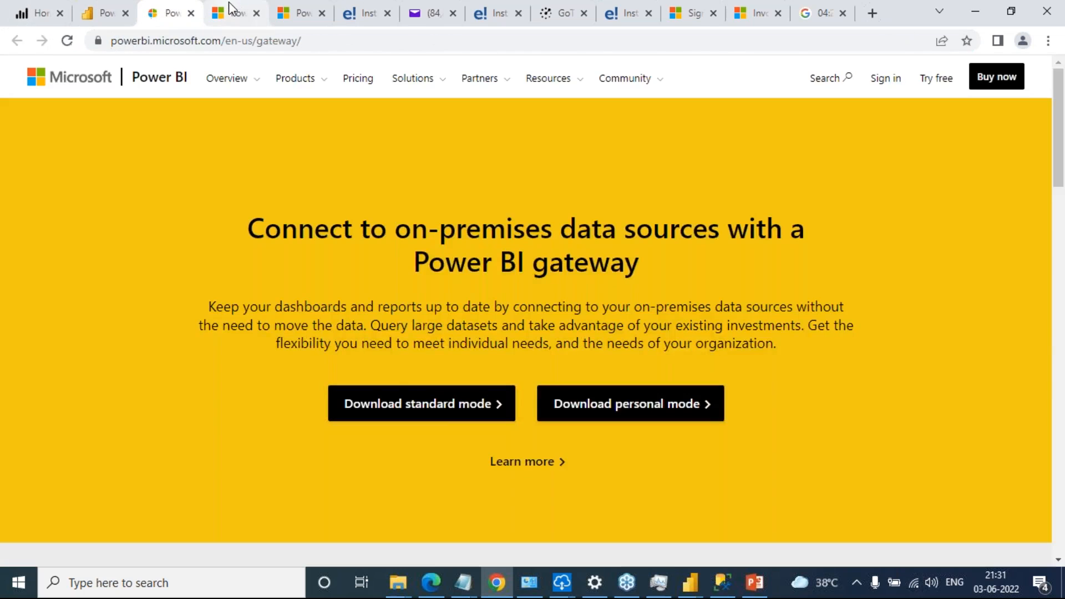
left_click(230, 13)
left_click(309, 13)
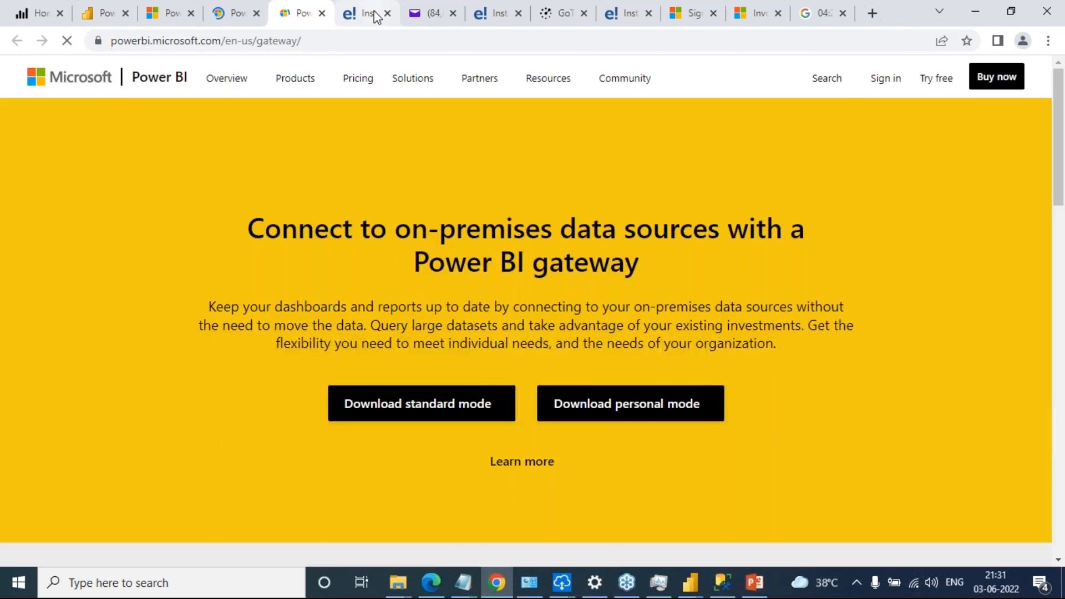
left_click(363, 14)
left_click(426, 14)
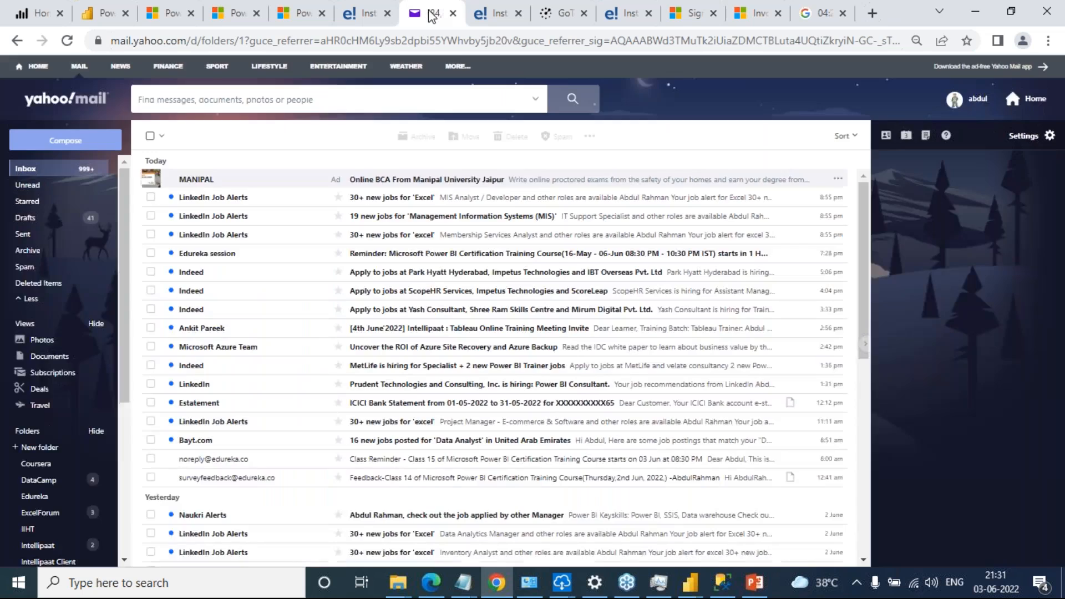
left_click(561, 14)
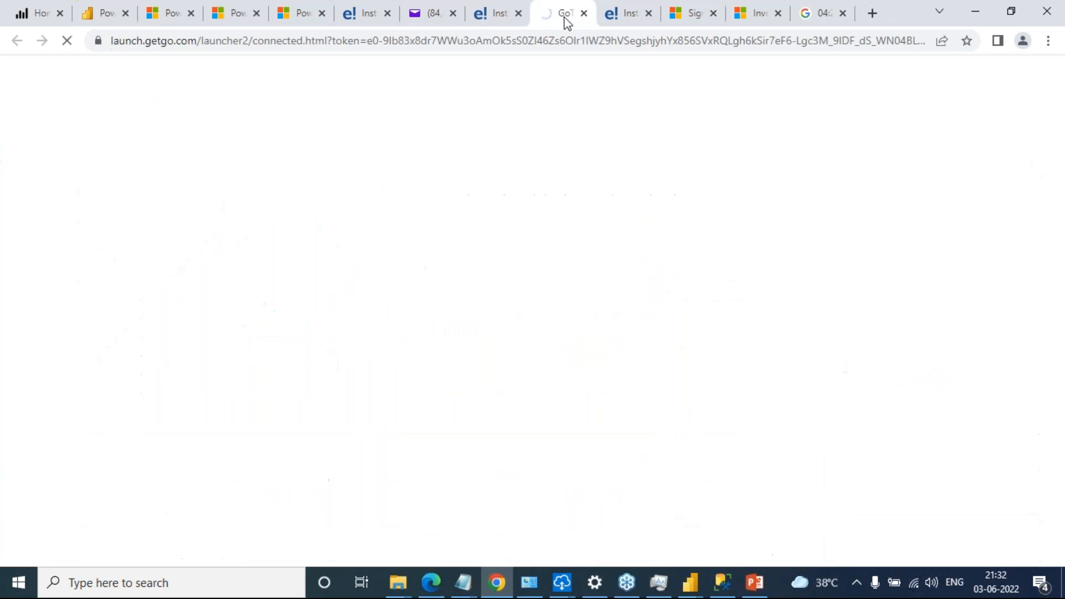
Open the Edureka sign-in page next to the GoTo tab and log in with the prefilled account credentials
left_click(621, 16)
left_click(571, 439)
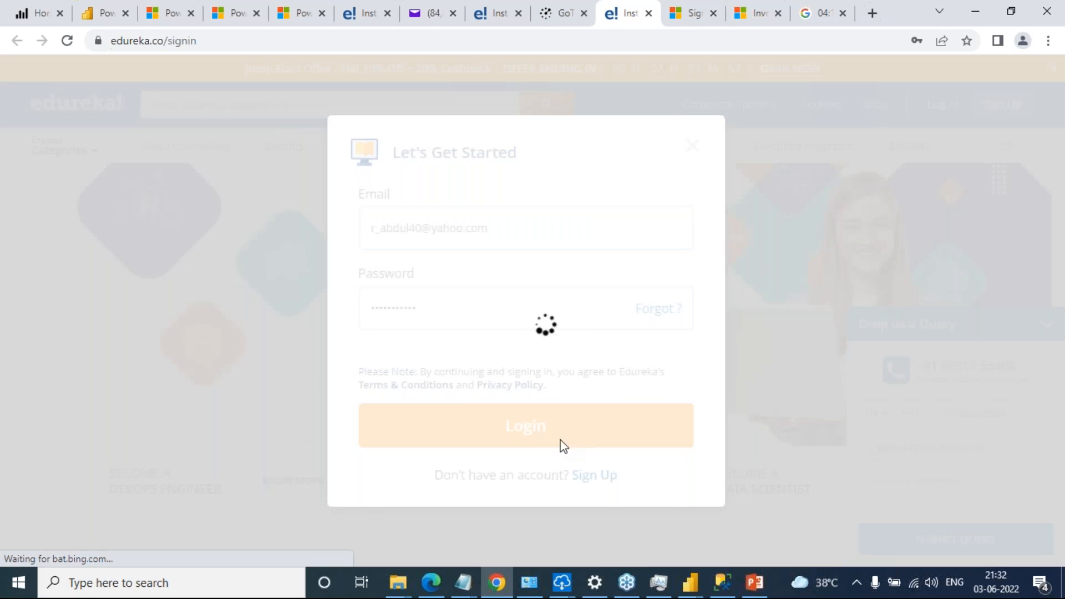
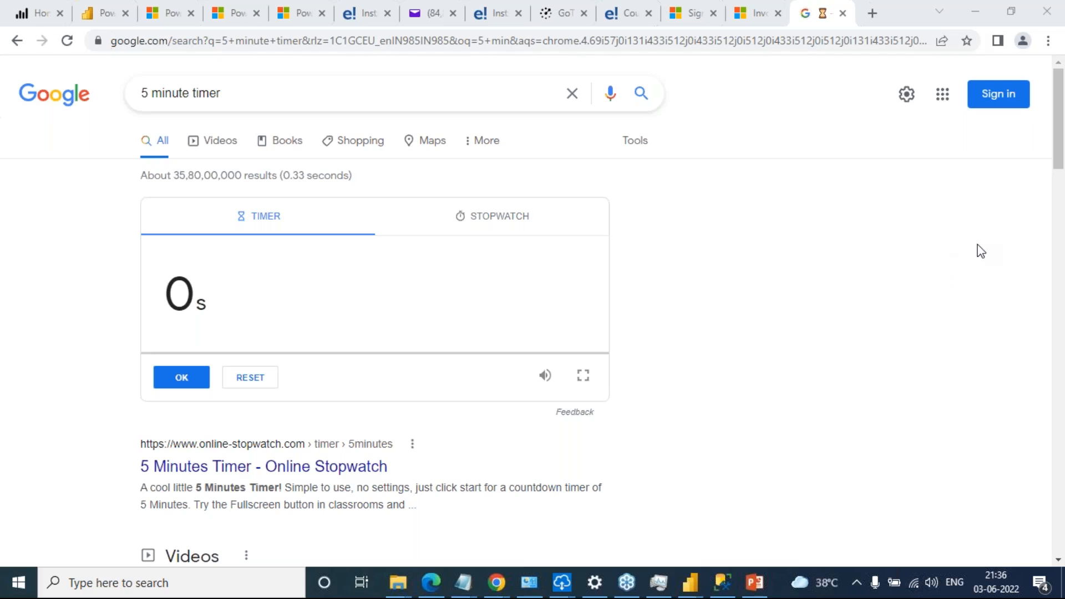
Switch to the Power BI Desktop report and review the format of the Office Supplies sales value in the narrative's last Sales sentence
mouse_move(691, 577)
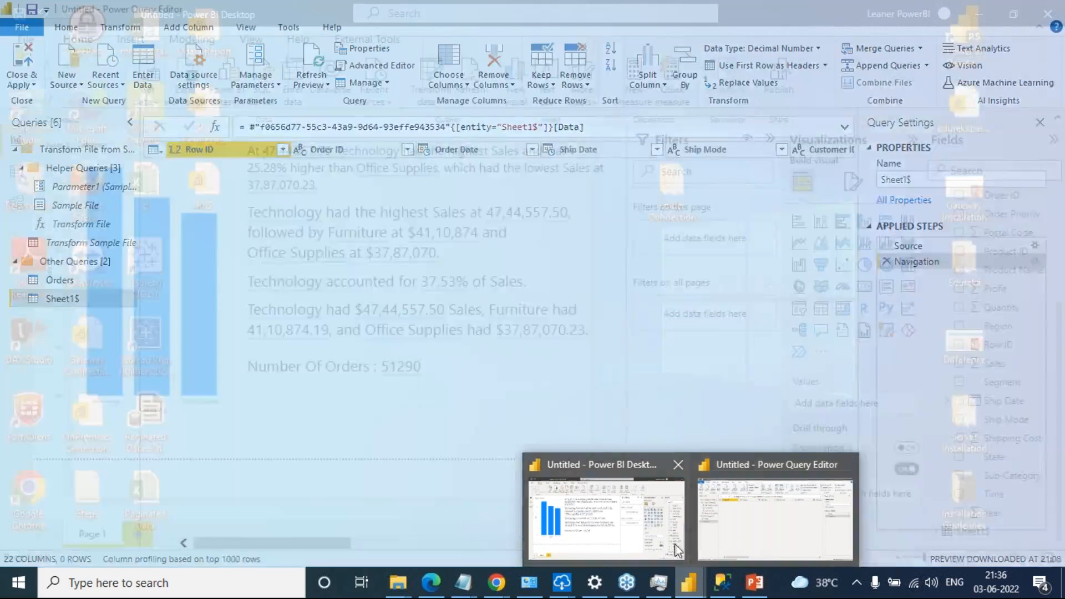
left_click(674, 546)
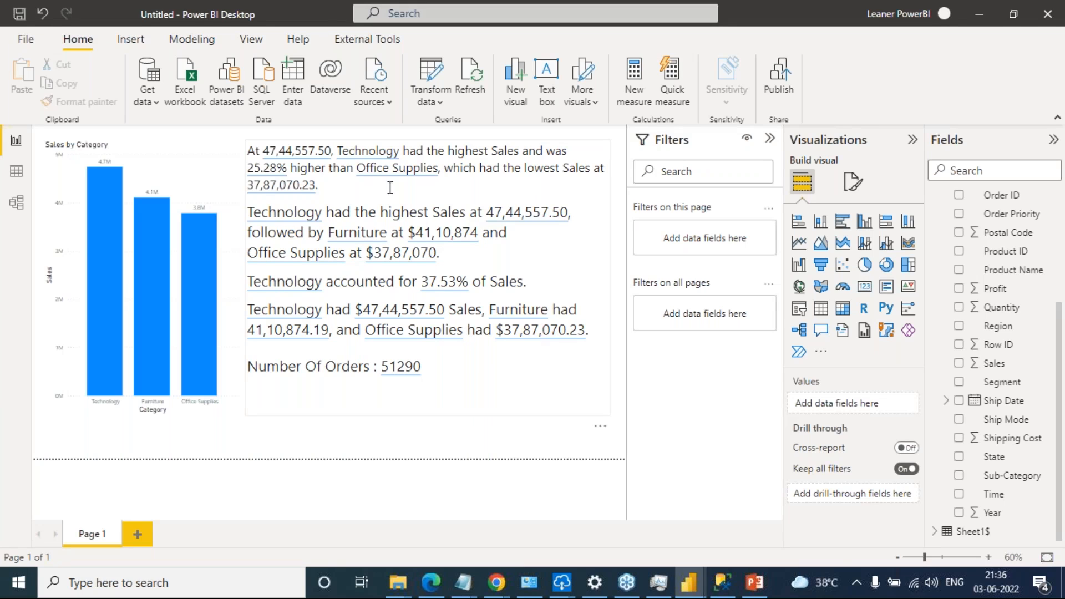
left_click(545, 335)
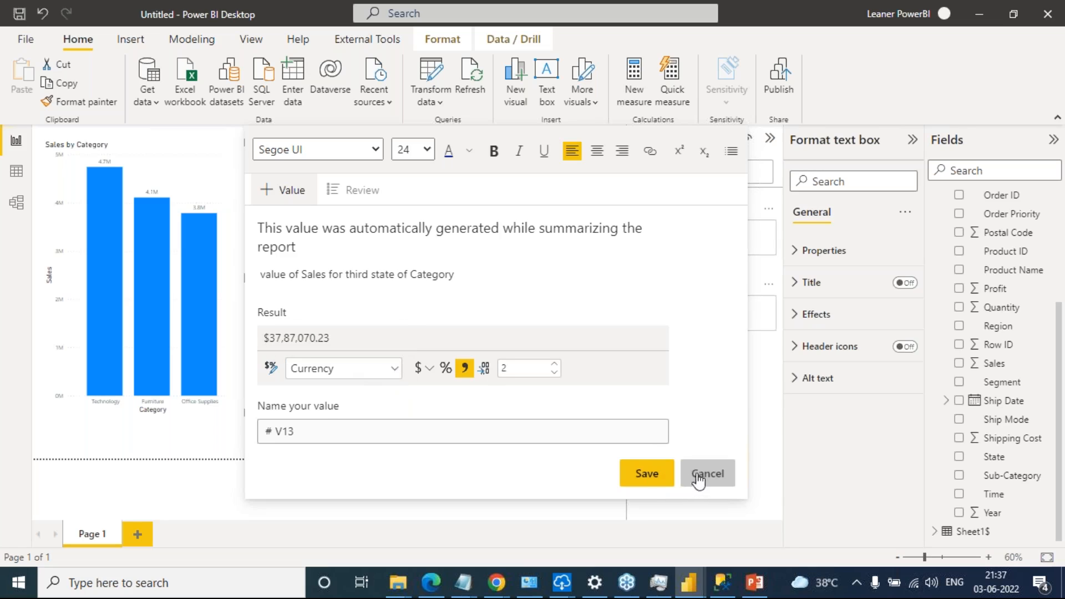
left_click(287, 192)
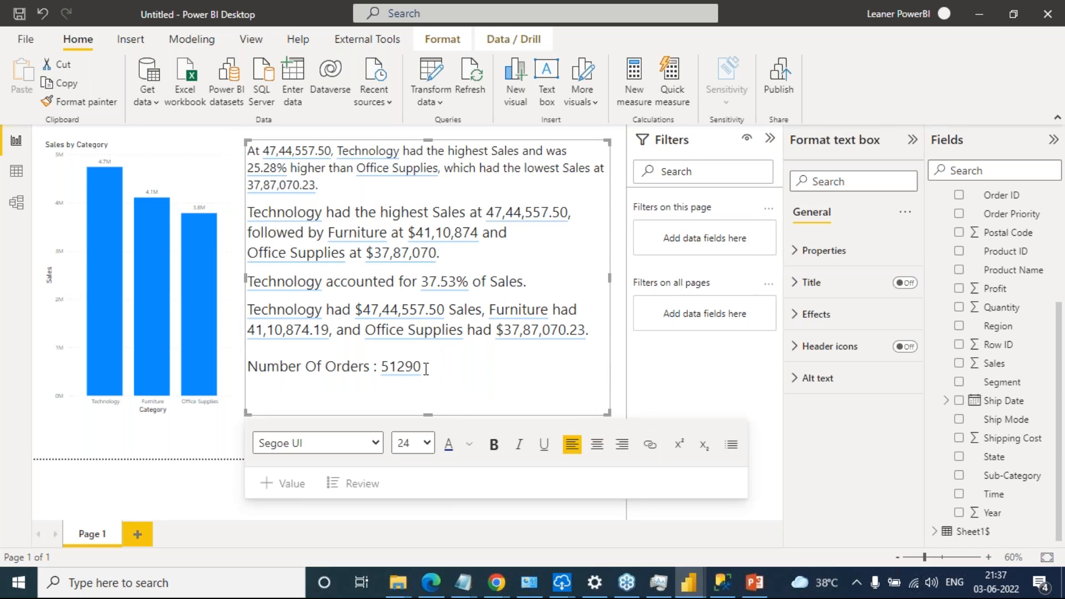
Try the Percentage format on the Number Of Orders value in the smart narrative
left_click(411, 367)
left_click(445, 368)
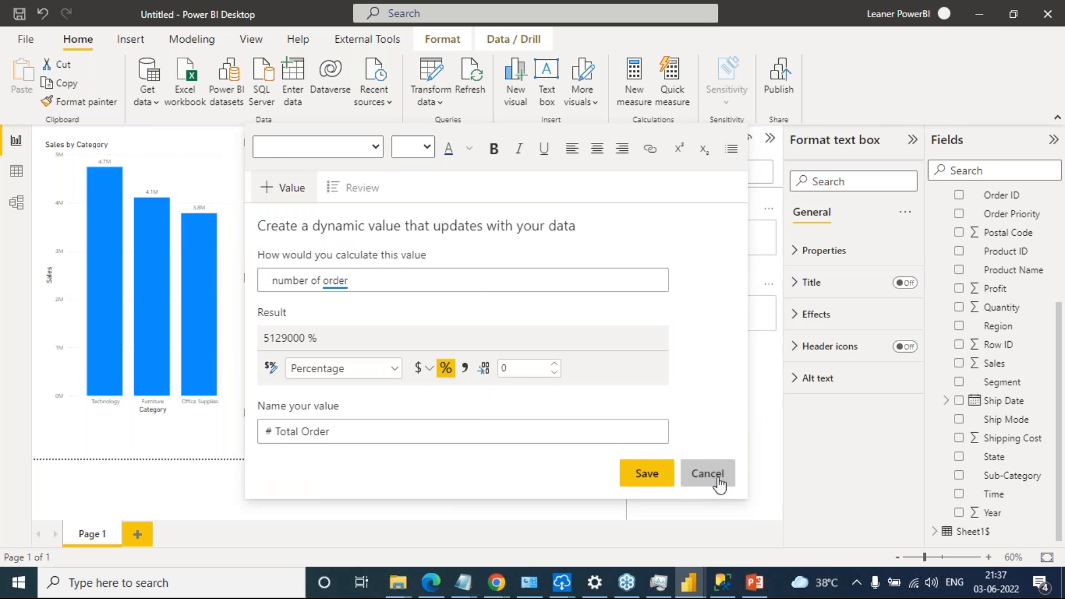
left_click(719, 483)
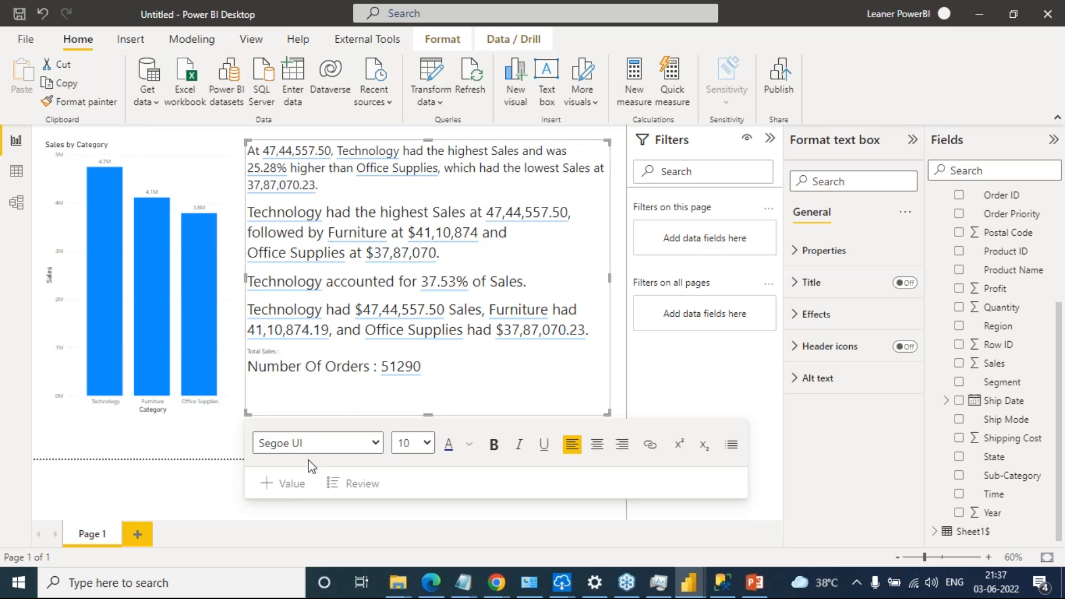
Add a "Total Sales :" line above Number Of Orders with a saved dynamic value for sum of order sales, formatted as Currency and named Total
left_click(286, 484)
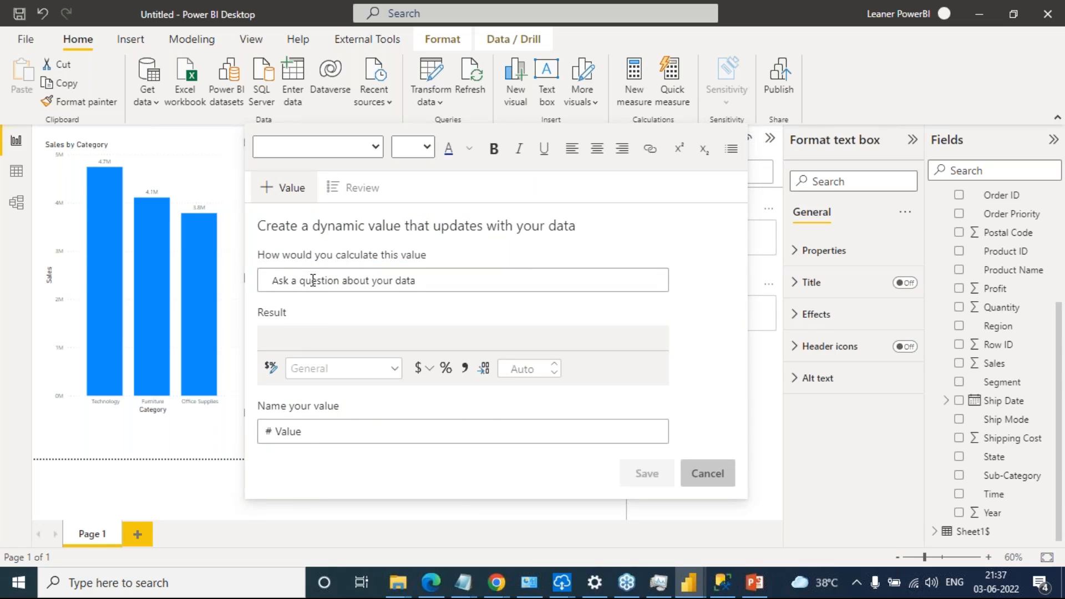
type("sum of sales")
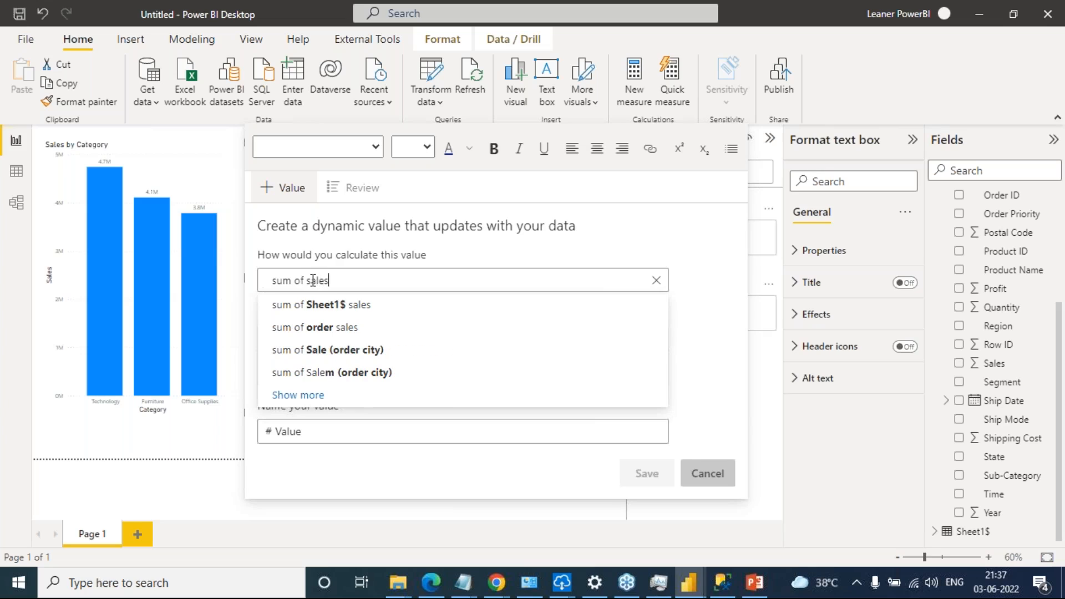
left_click(341, 329)
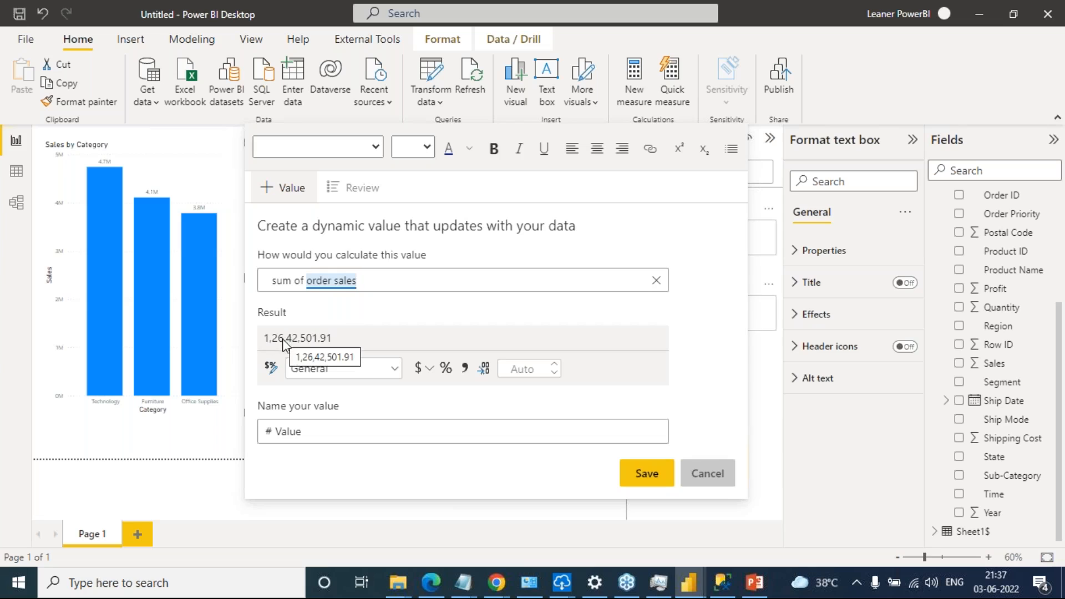
left_click(392, 370)
left_click(354, 415)
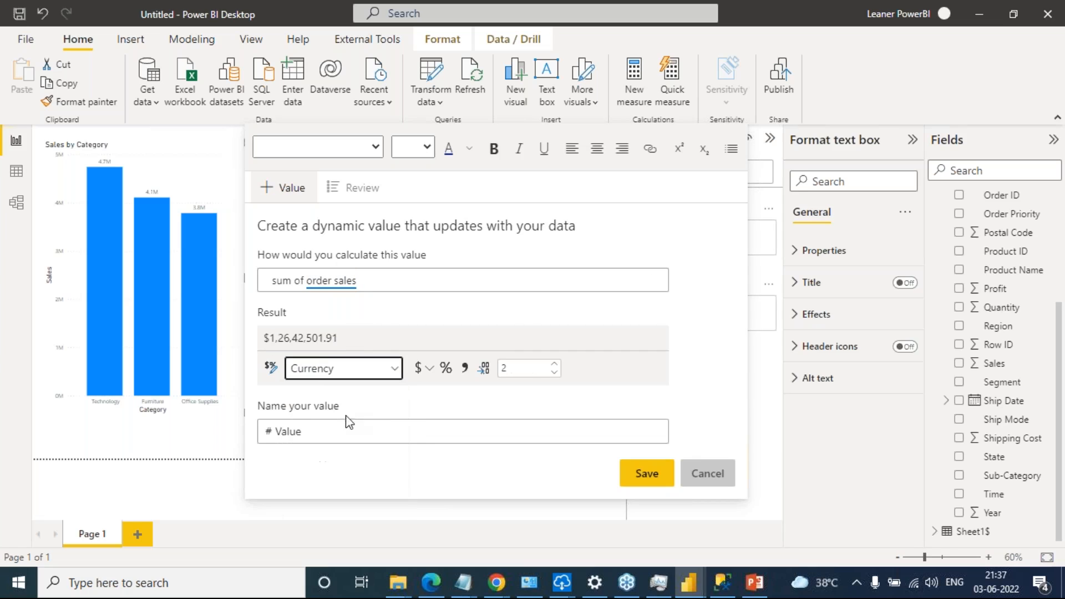
left_click(406, 426)
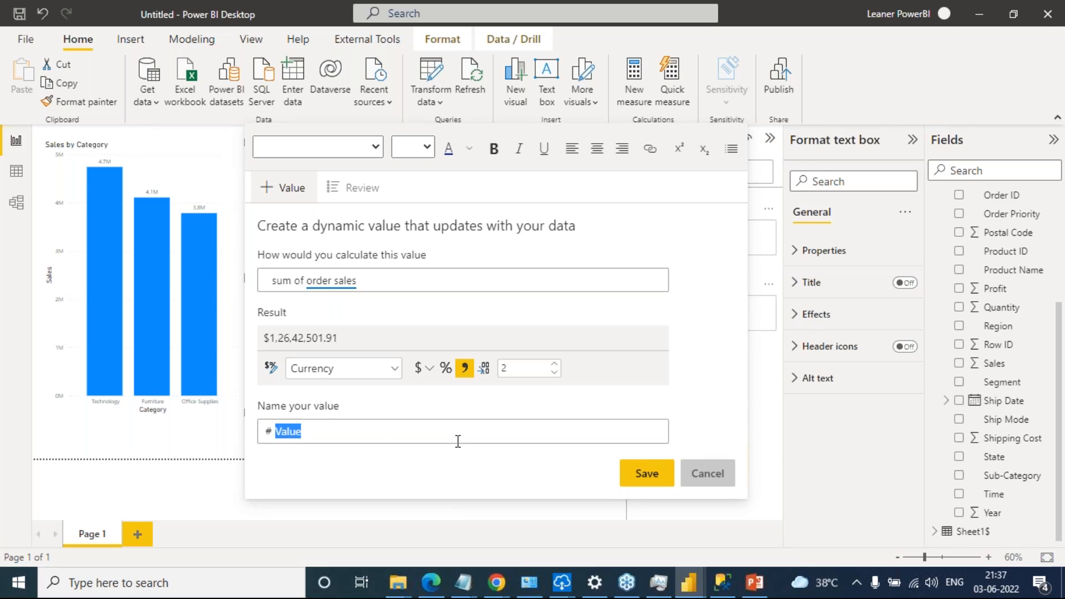
type("Total Sales")
left_click(641, 480)
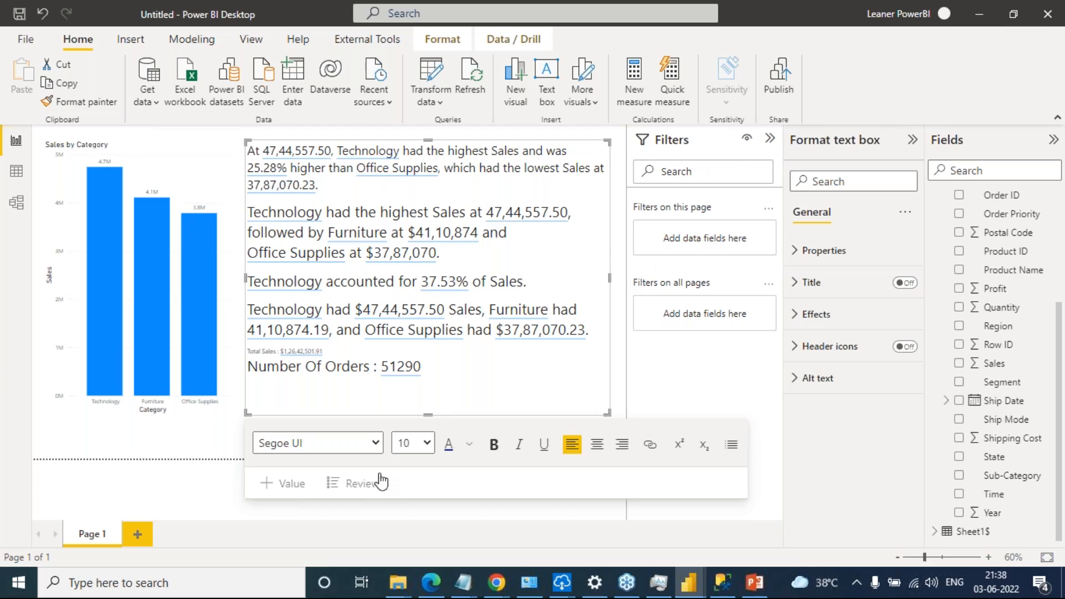
left_click(220, 498)
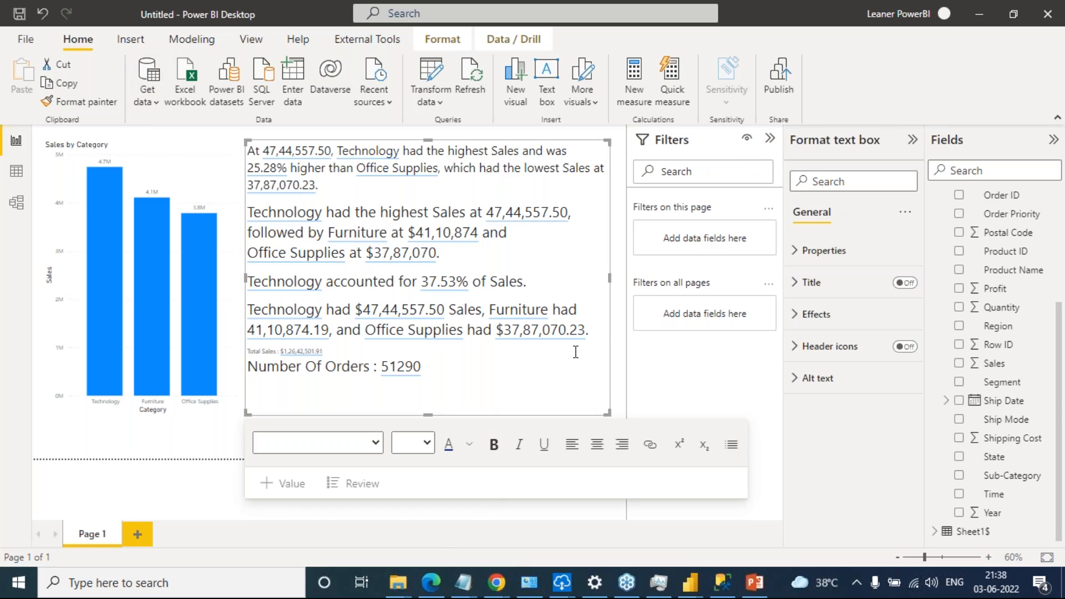
Check the Topics slide of the Edureka course presentation in Chrome and add a blank page to the Power BI Desktop report
key("alt+Tab")
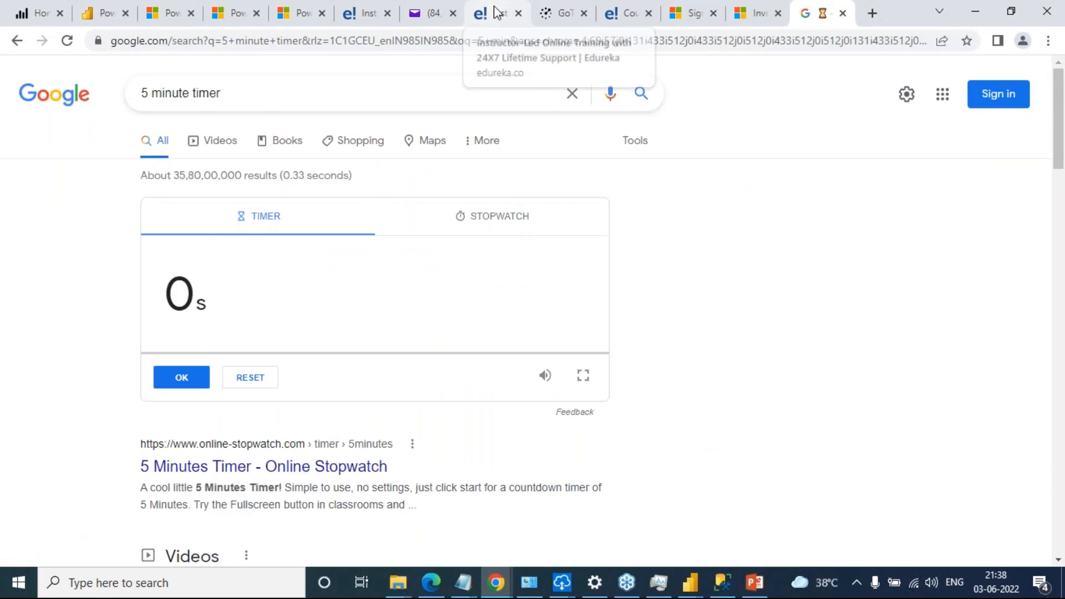
left_click(498, 12)
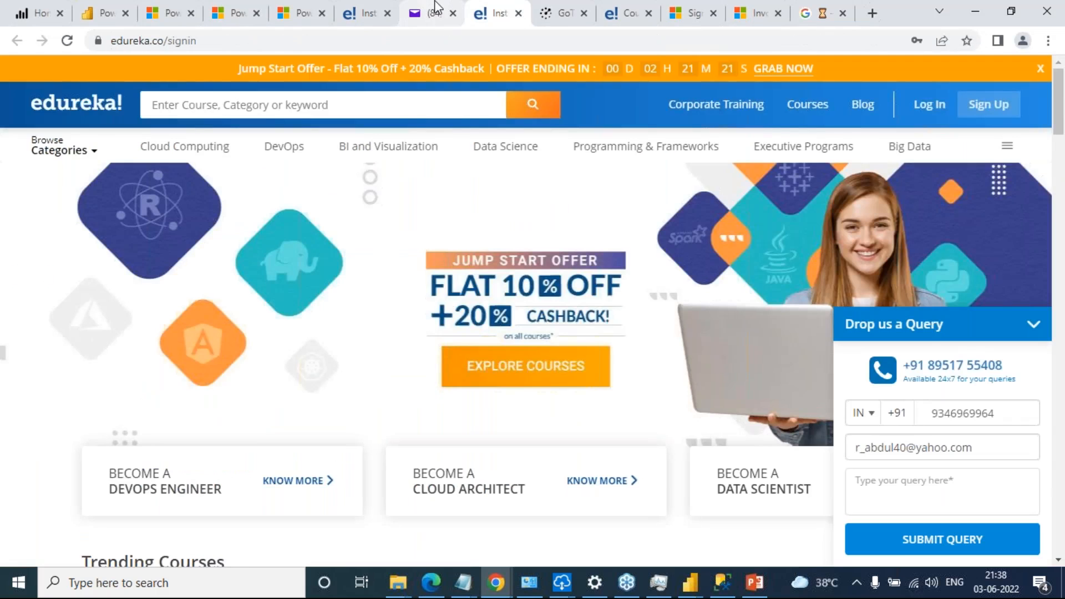
left_click(435, 11)
left_click(620, 12)
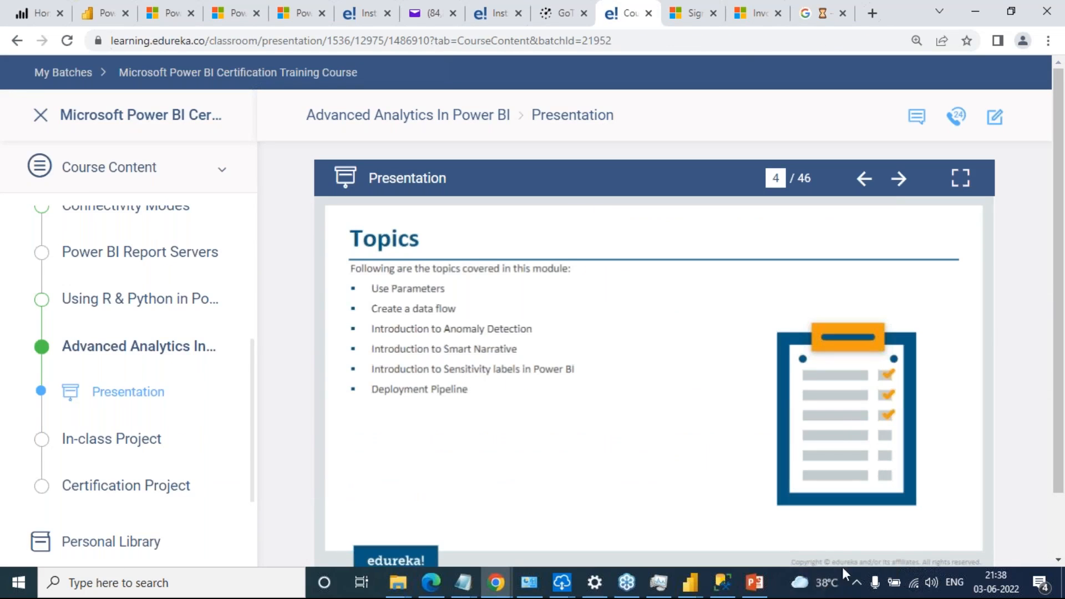
mouse_move(690, 582)
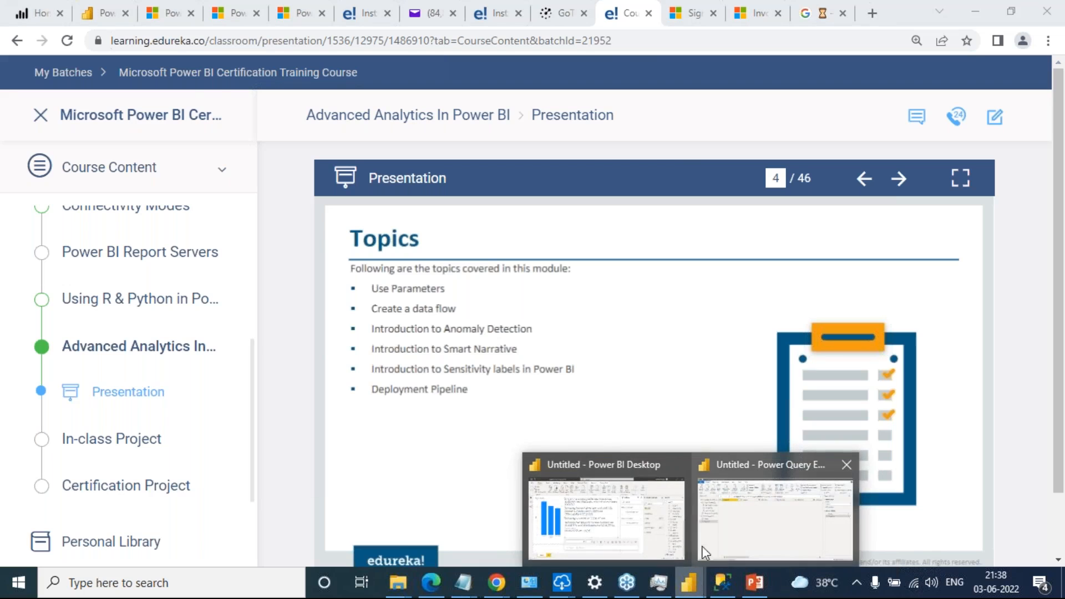
left_click(655, 547)
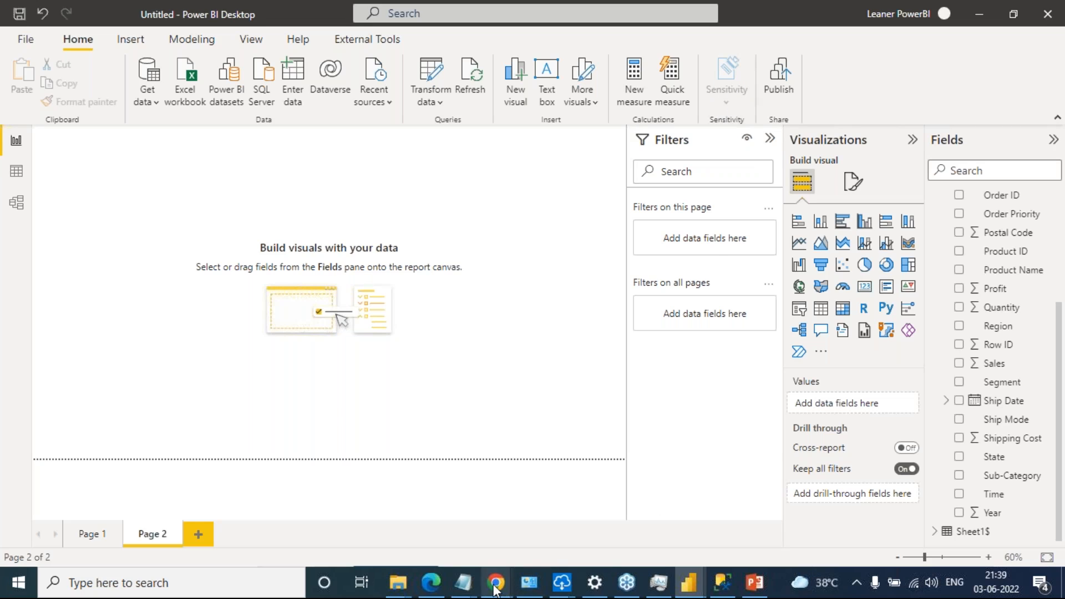
Switch to the Power BI service in Chrome and open the Edureka Batch May 16 2022 workspace
mouse_move(497, 583)
left_click(465, 526)
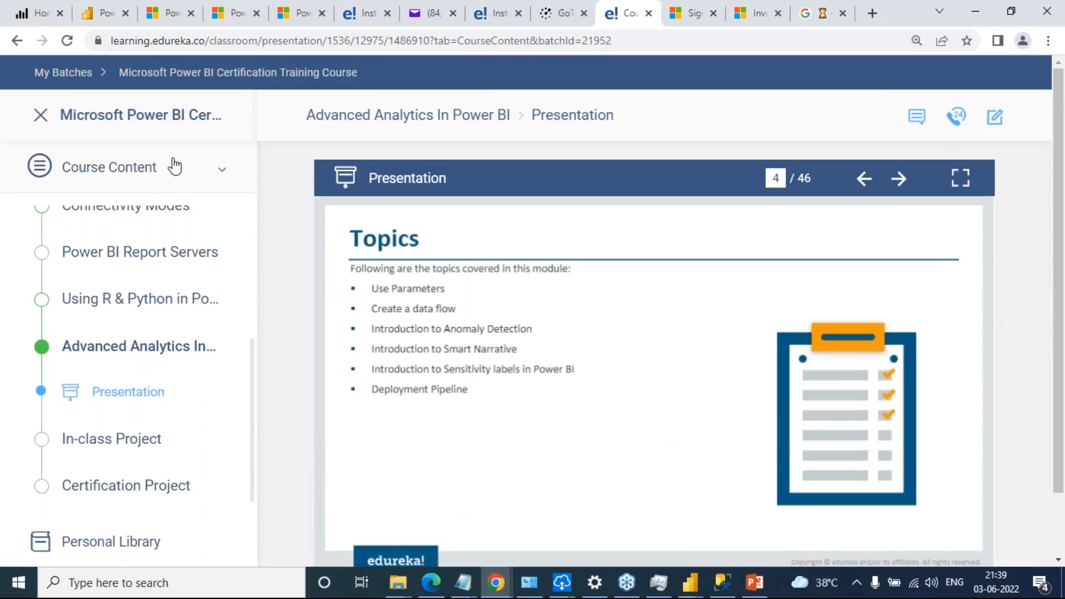
left_click(107, 12)
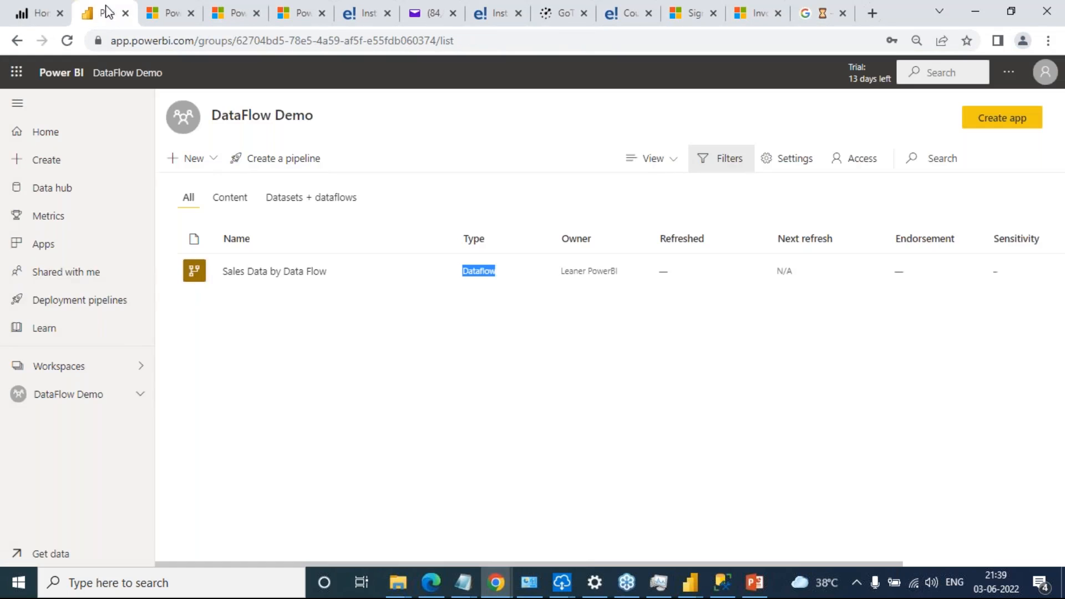
left_click(78, 370)
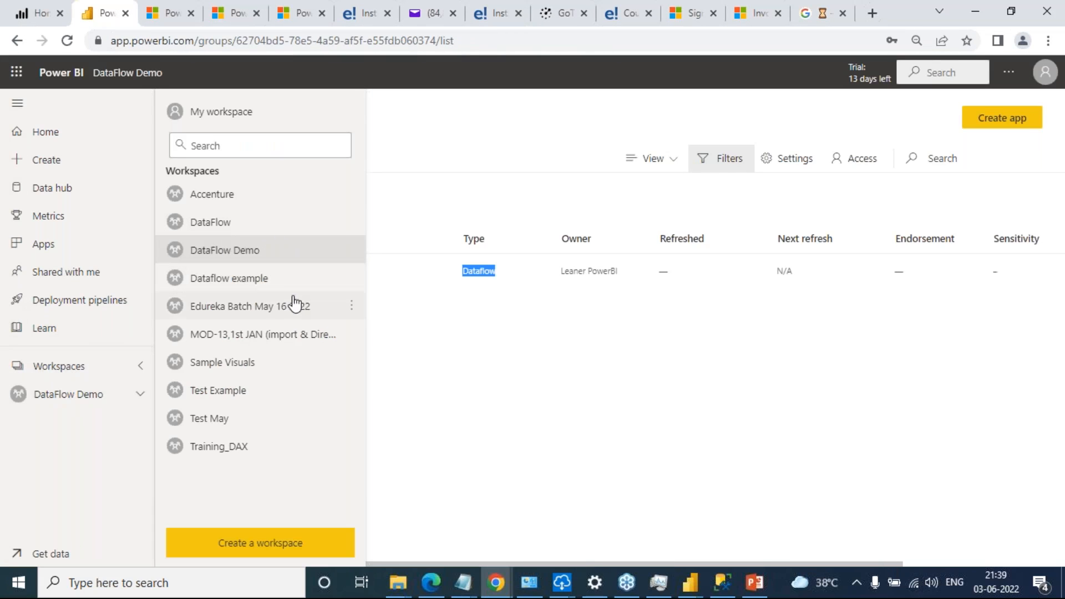
left_click(291, 309)
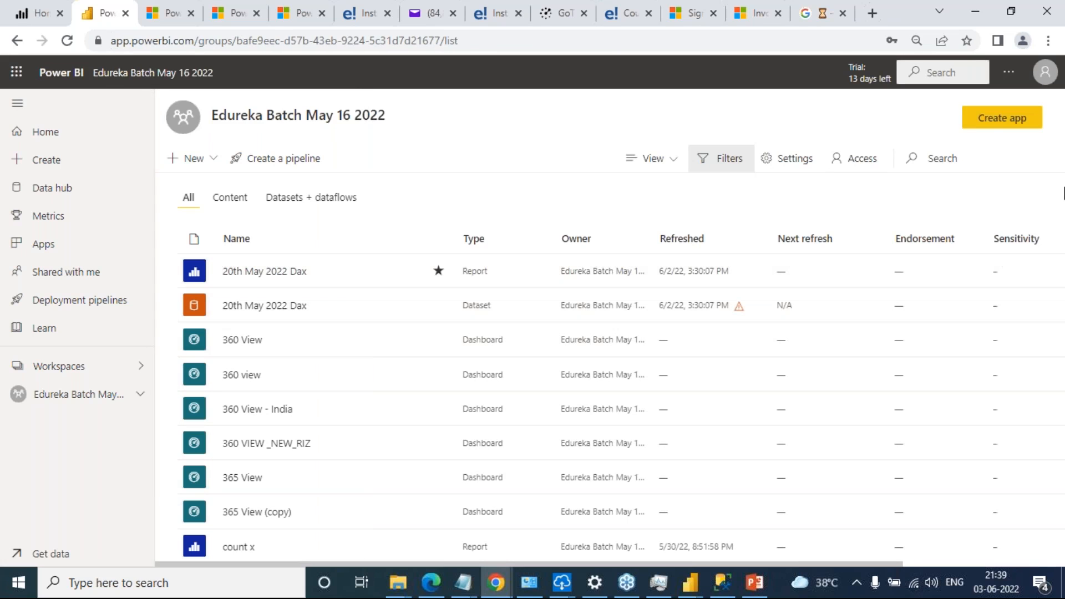
Sort the workspace items by Sensitivity, examine that column, and check the Sensitivity command in Power BI Desktop
left_click(1018, 238)
left_click_drag(1000, 341, 993, 440)
left_click(993, 447)
scroll(1011, 416, "down", 1)
scroll(1011, 427, "down", 4)
scroll(1006, 440, "down", 3)
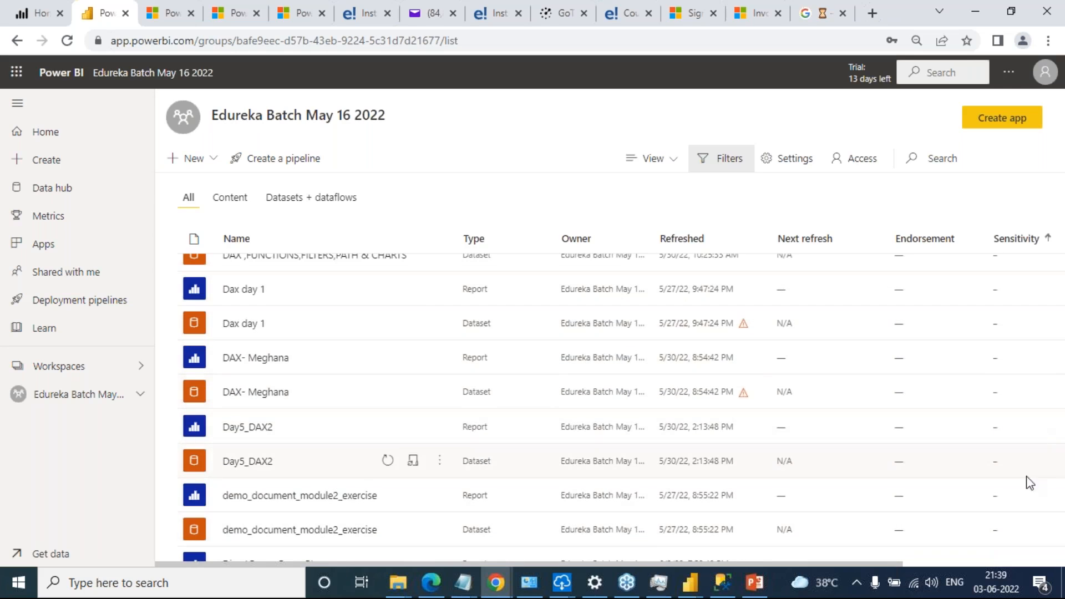
scroll(1016, 468, "down", 2)
scroll(1011, 445, "up", 8)
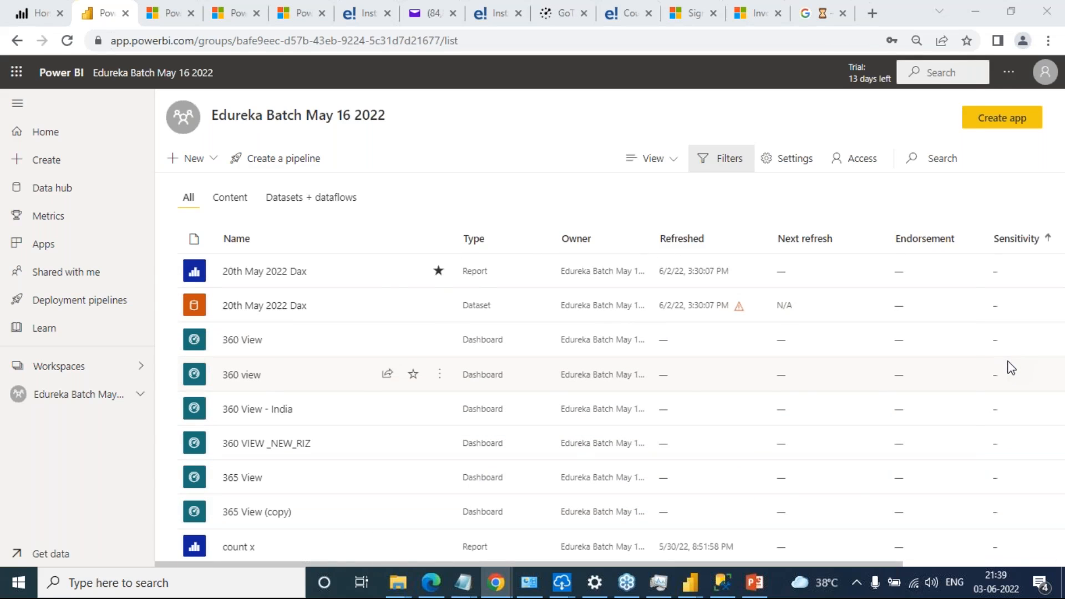
key("alt+Tab")
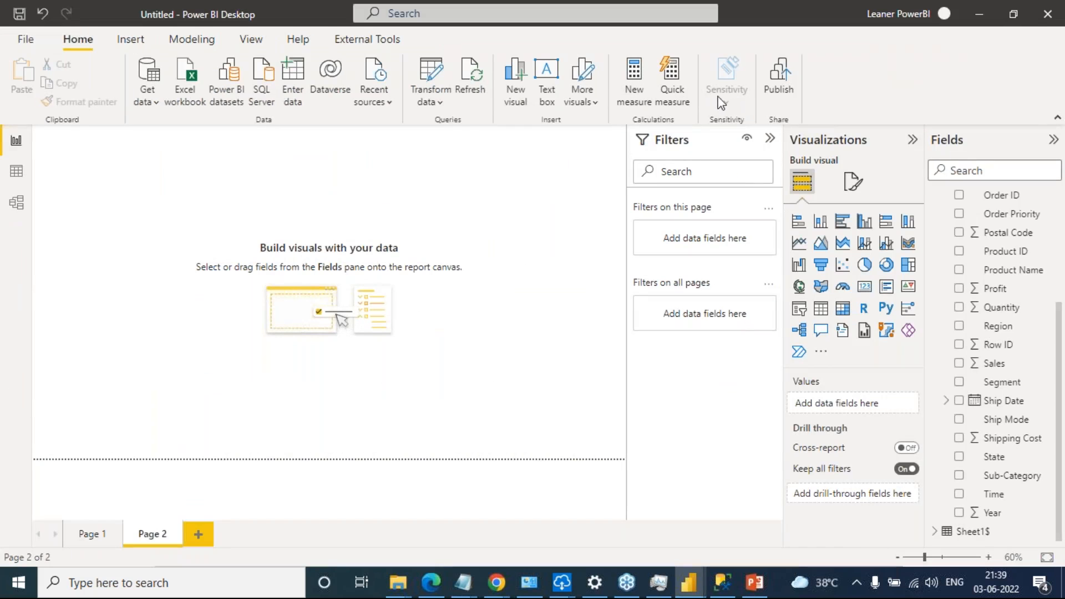
key("alt+Tab")
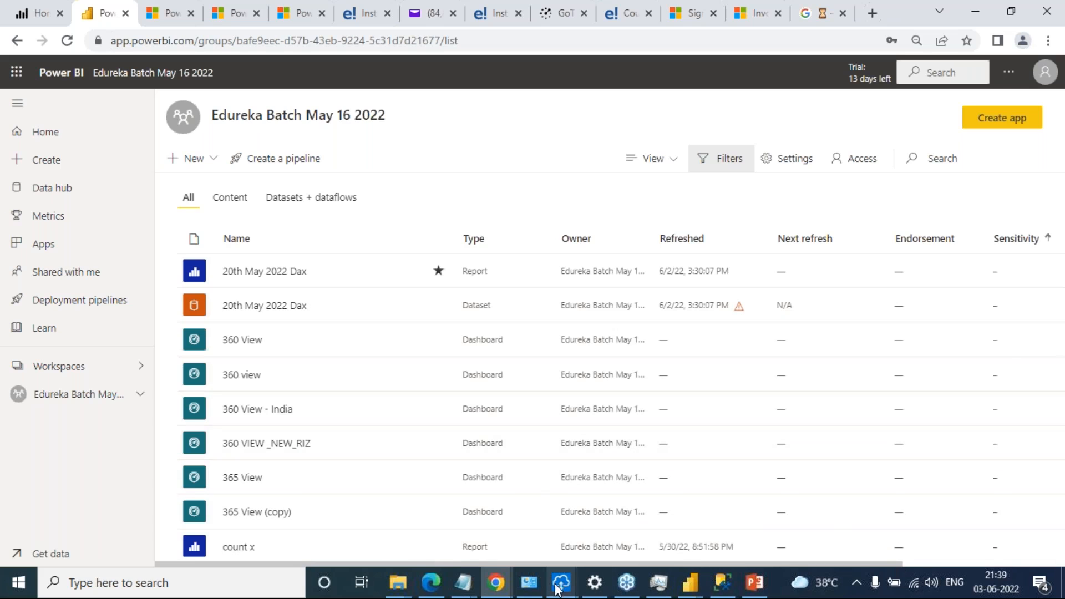
Switch to the untitled Notepad notes and add the line "1 ) By default admin disabled sensitivity functionality" below the existing text
mouse_move(469, 593)
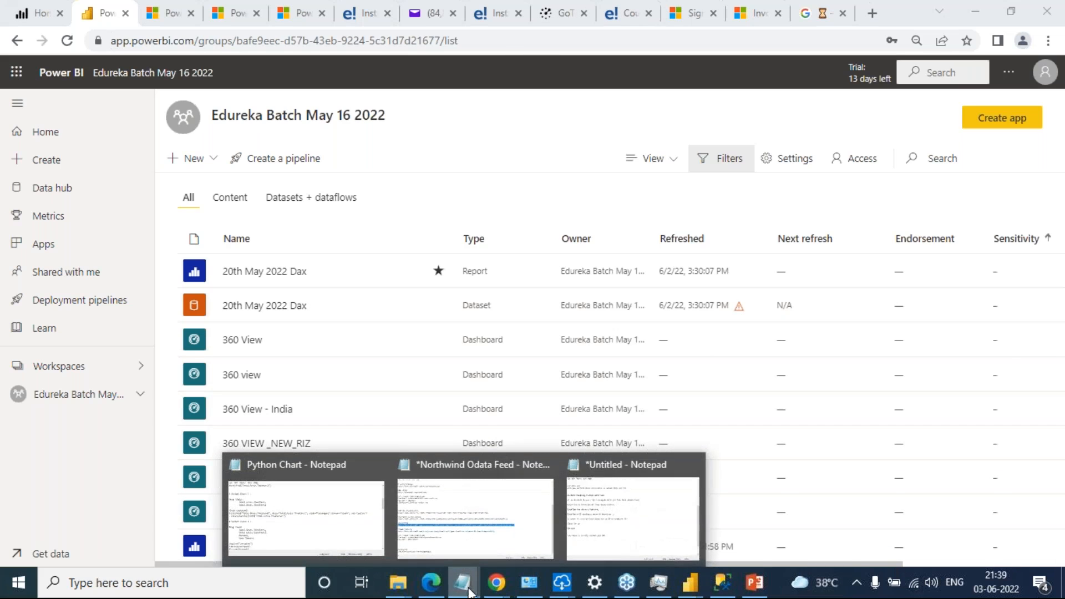
left_click(610, 504)
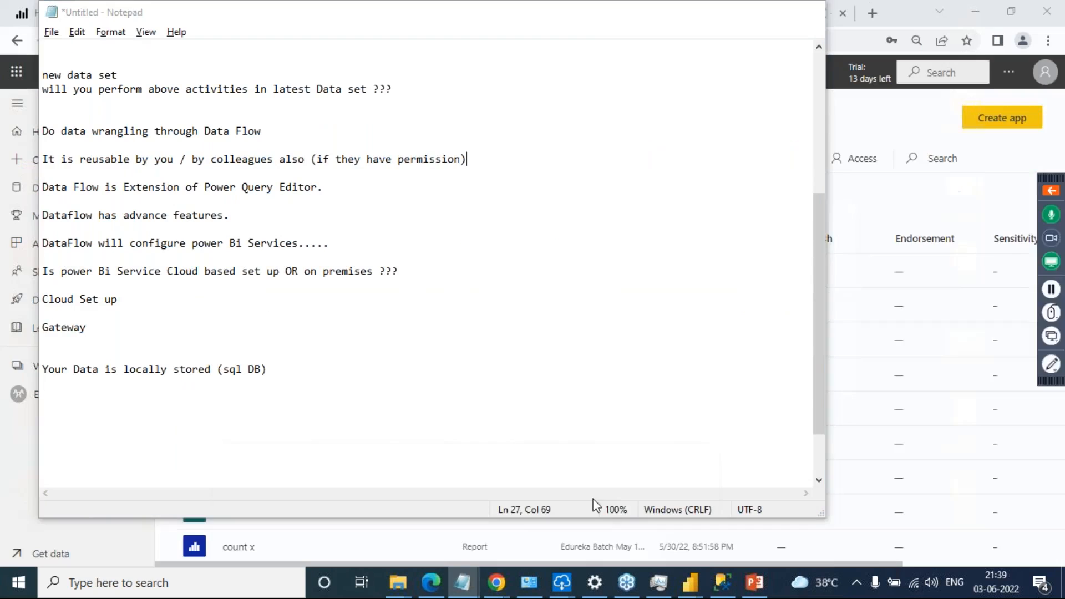
type("1")
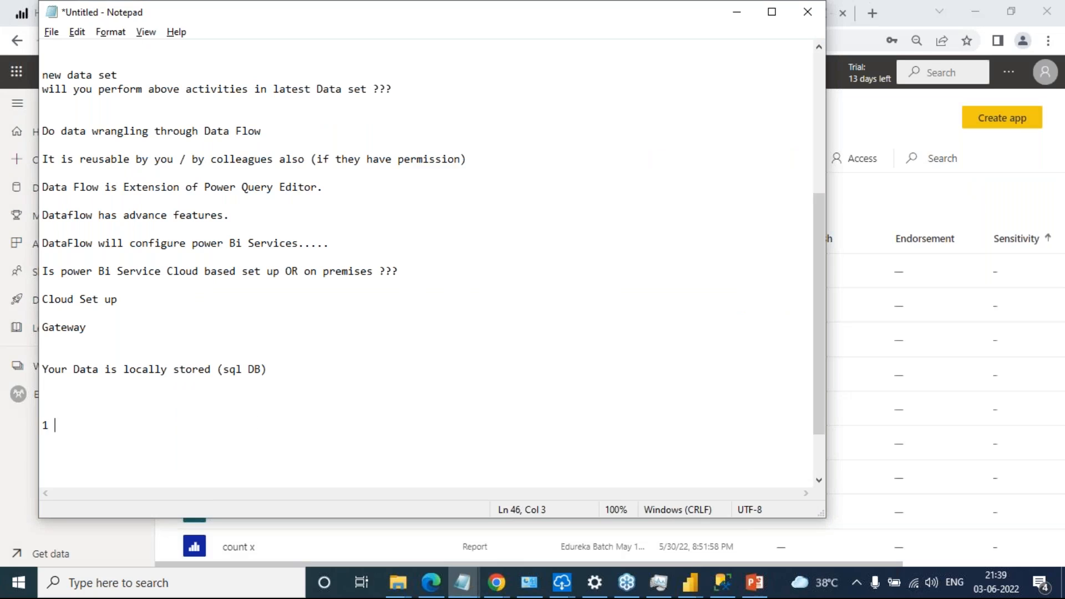
type(" ) Admin")
key("BackSpace")
key("BackSpace")
key("BackSpace")
key("BackSpace")
key("BackSpace")
key("BackSpace")
type("By de")
type("Ad")
key("BackSpace")
key("BackSpace")
key("BackSpace")
type("adm")
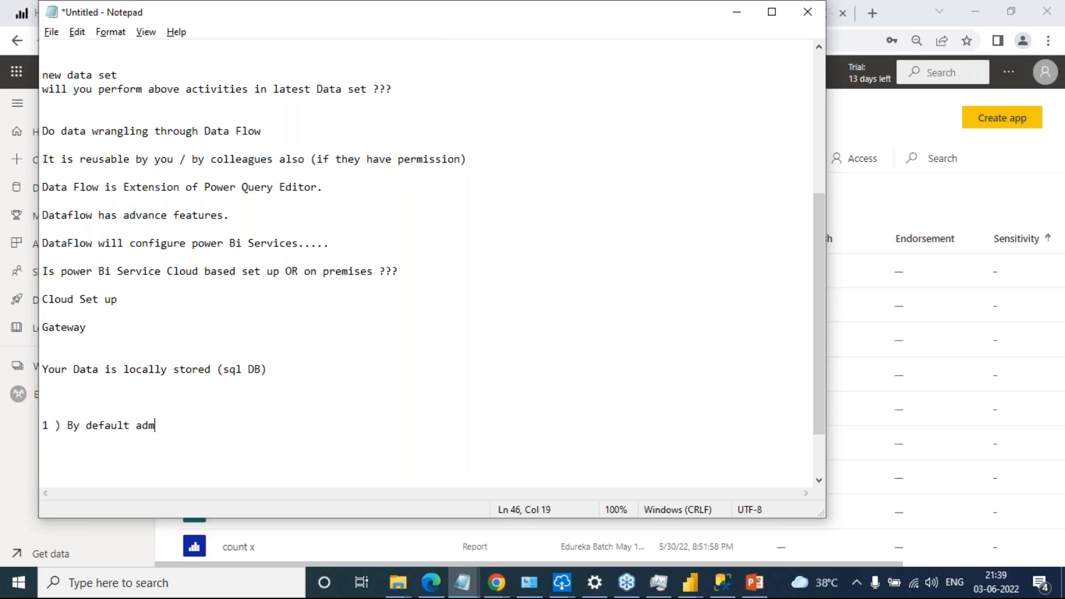
type("in disabled sensitivity")
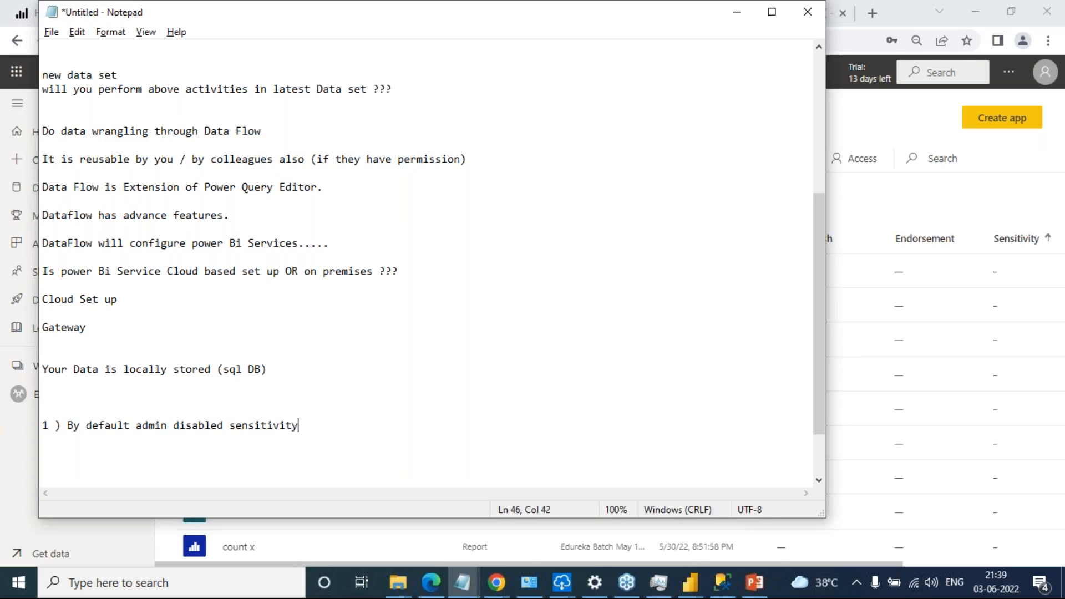
type(" functionality")
key("Return")
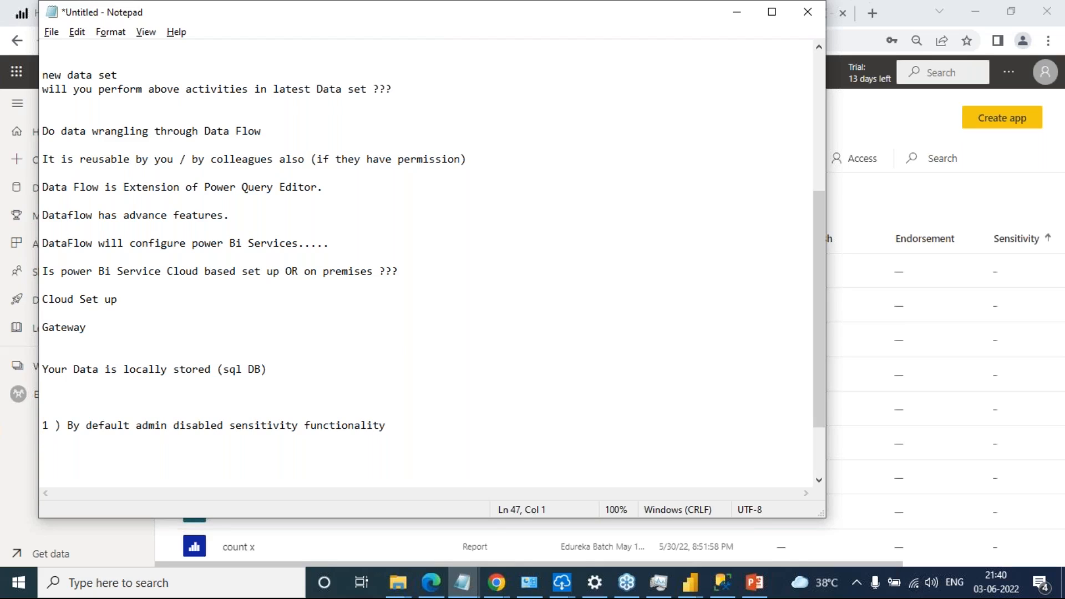
Check the Sensitivity column of the workspace list in Chrome and return to the untitled Notepad notes
left_click(1052, 397)
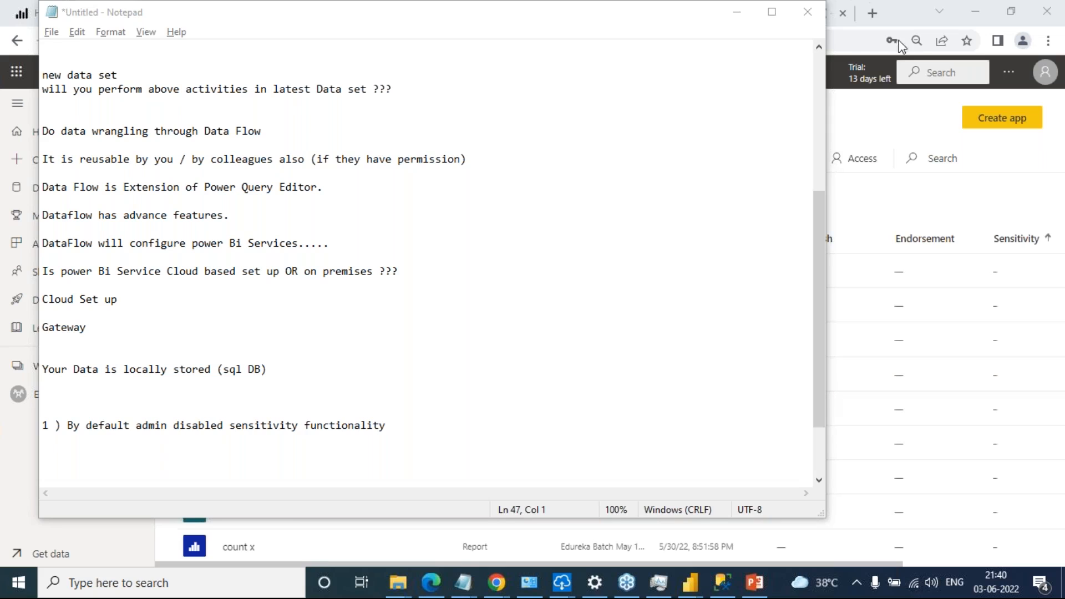
left_click(733, 16)
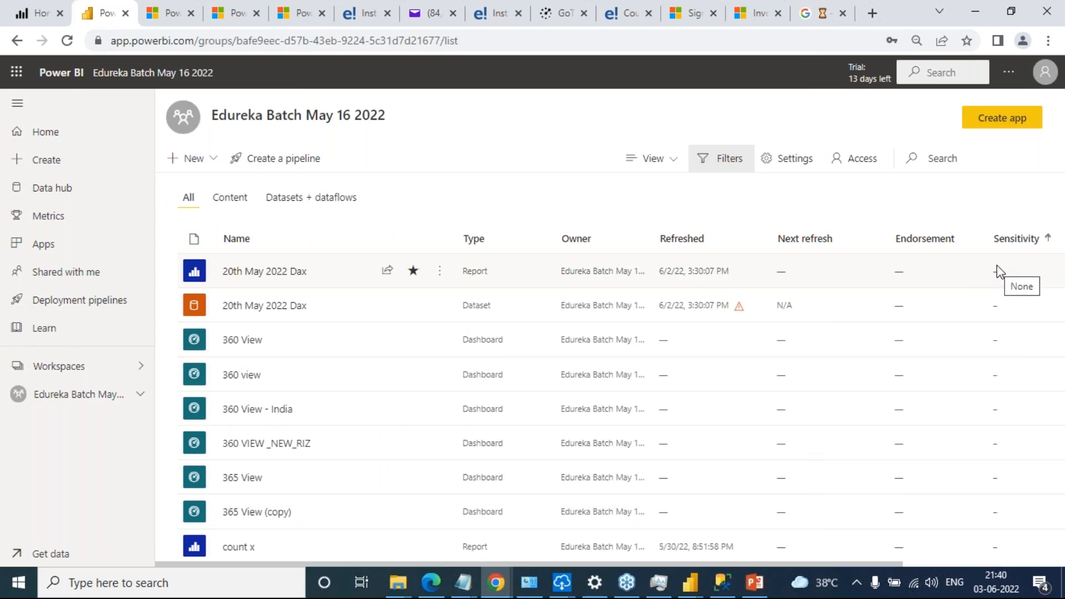
key("alt+Tab")
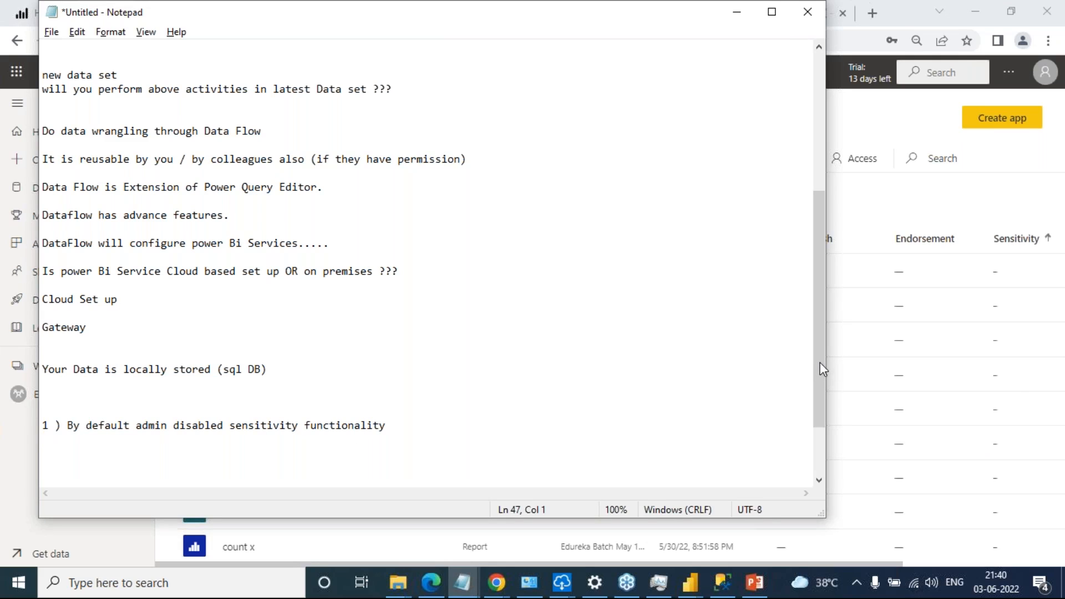
Switch from Notepad to the incognito Chrome window showing the Power BI Admin portal tenant settings
left_click(918, 11)
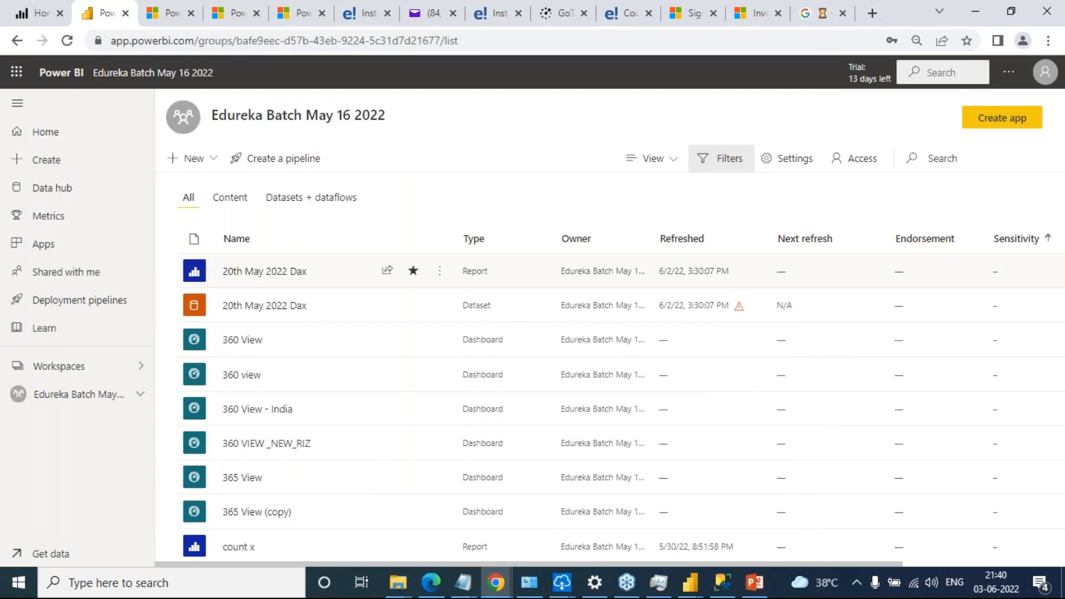
key("alt+Tab")
key("alt+Tab")
key("alt+Tab")
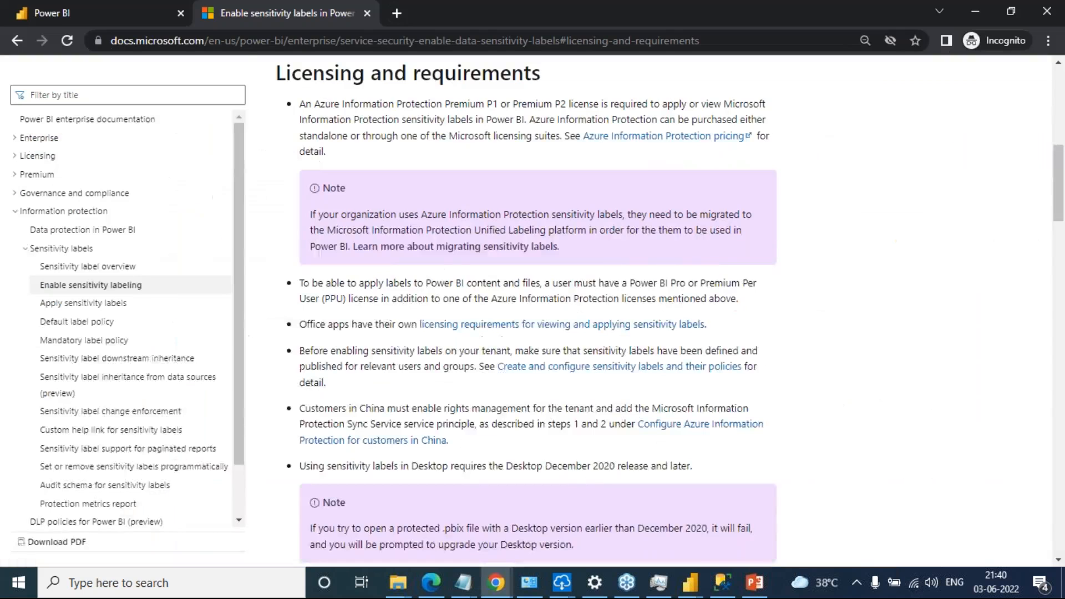
key("alt+Tab")
key("alt+Tab")
left_click(101, 5)
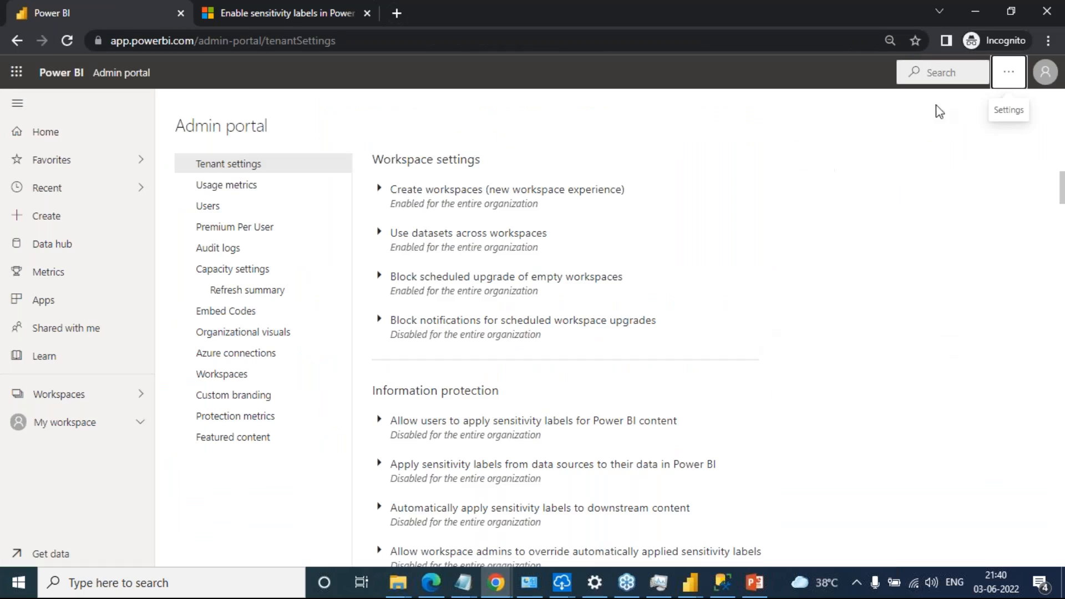
Check the signed-in account's licence details, the workspace list and the Admin portal entry among the settings options
left_click(1046, 72)
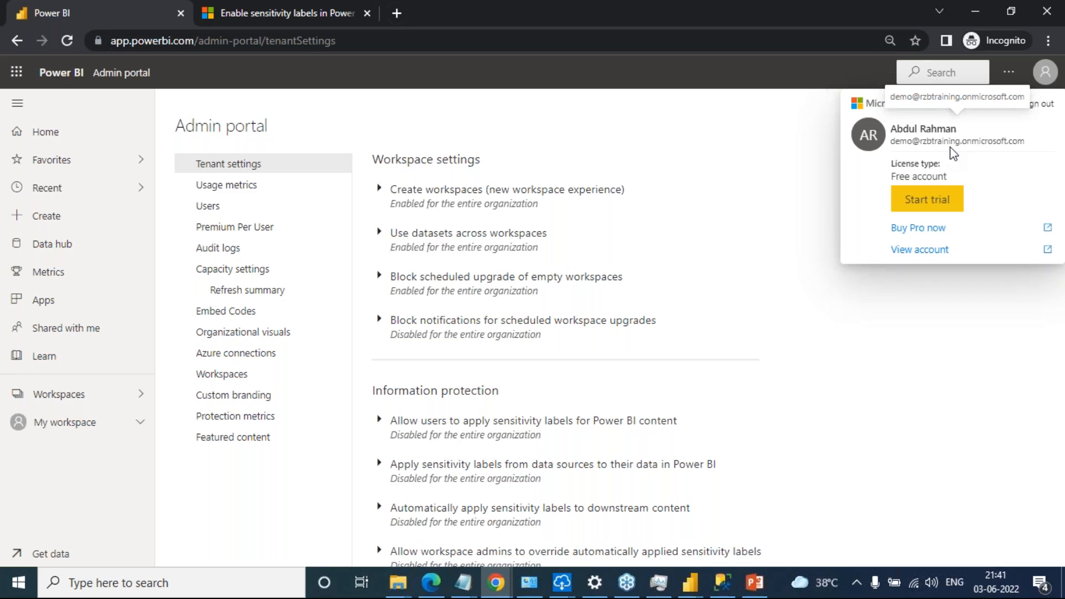
left_click(1008, 72)
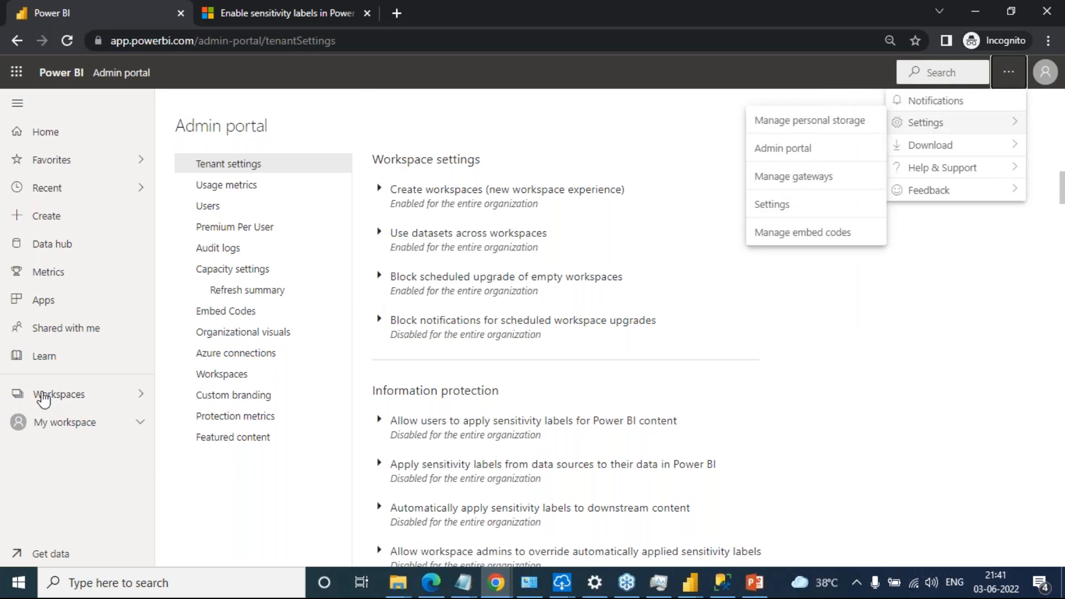
left_click(37, 393)
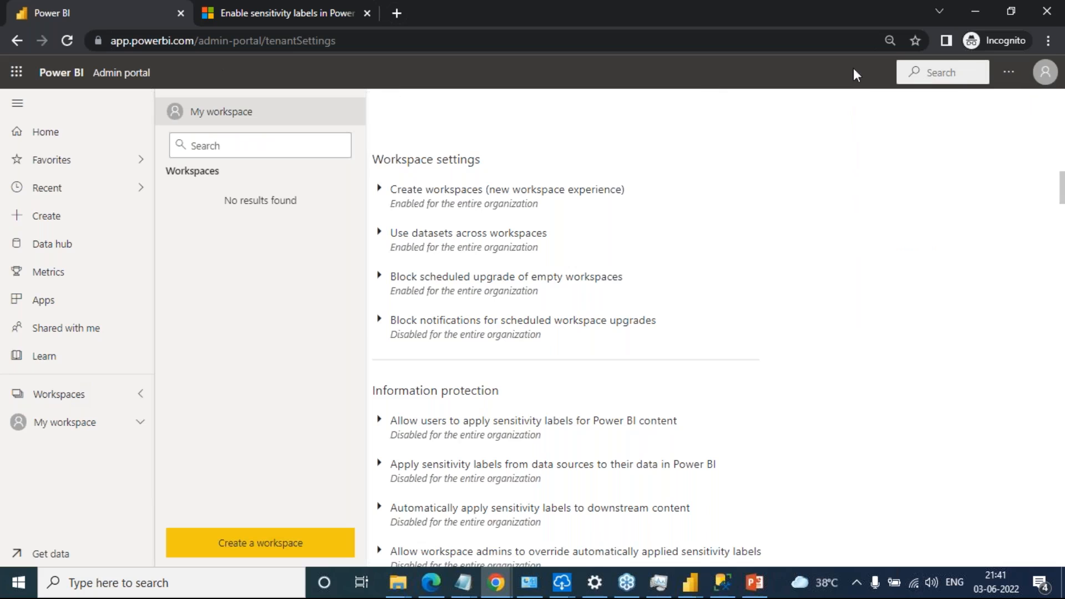
left_click(1010, 74)
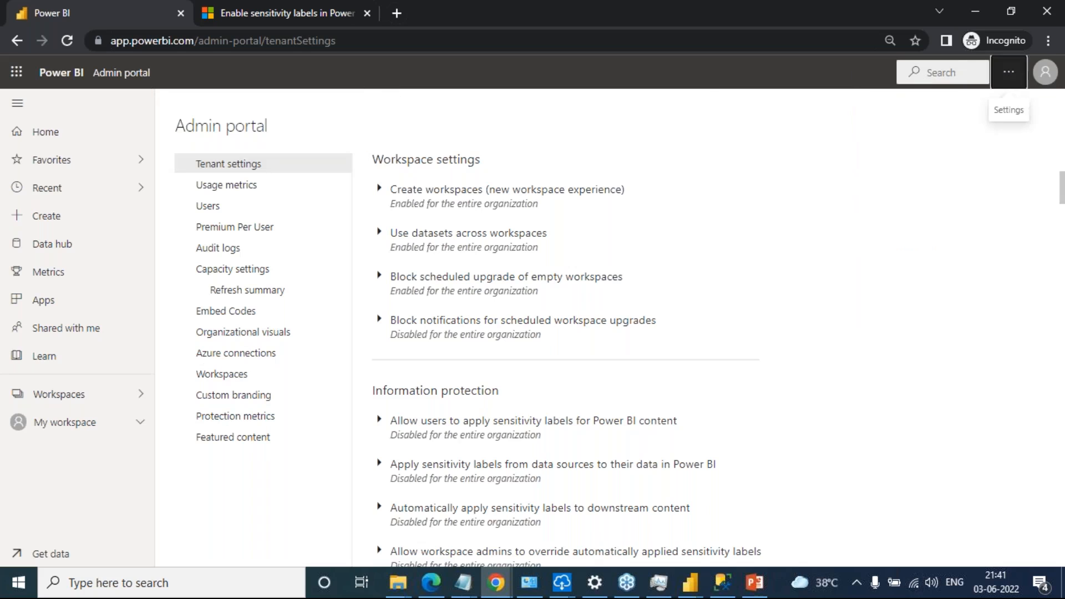
left_click(1009, 72)
mouse_move(925, 122)
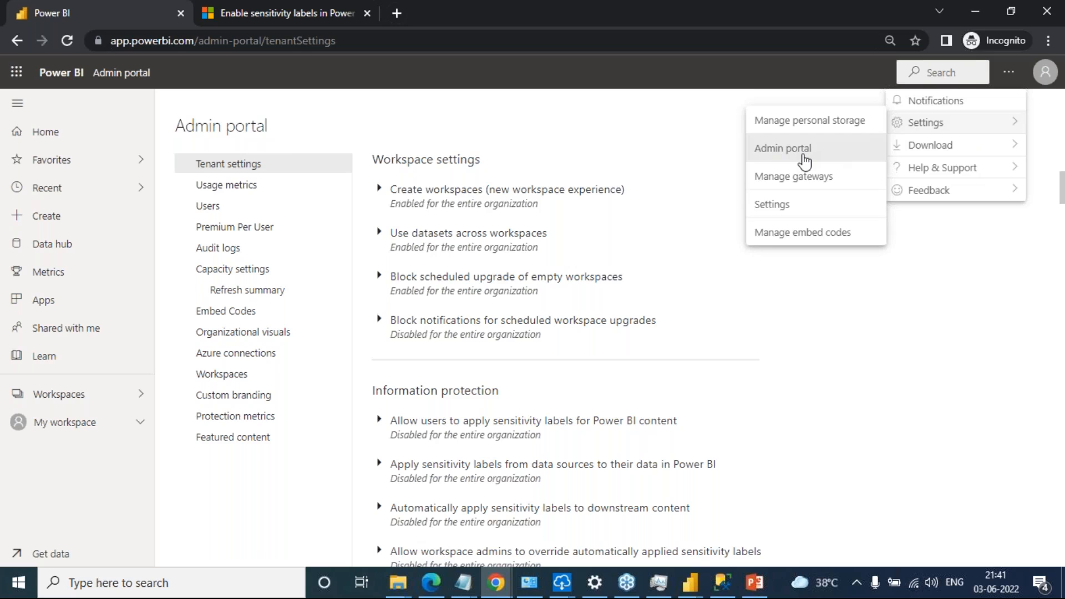
Switch to the Chrome window with the Edureka Batch May 16 2022 workspace and open that account's Admin portal
key("alt+Tab")
left_click(1009, 72)
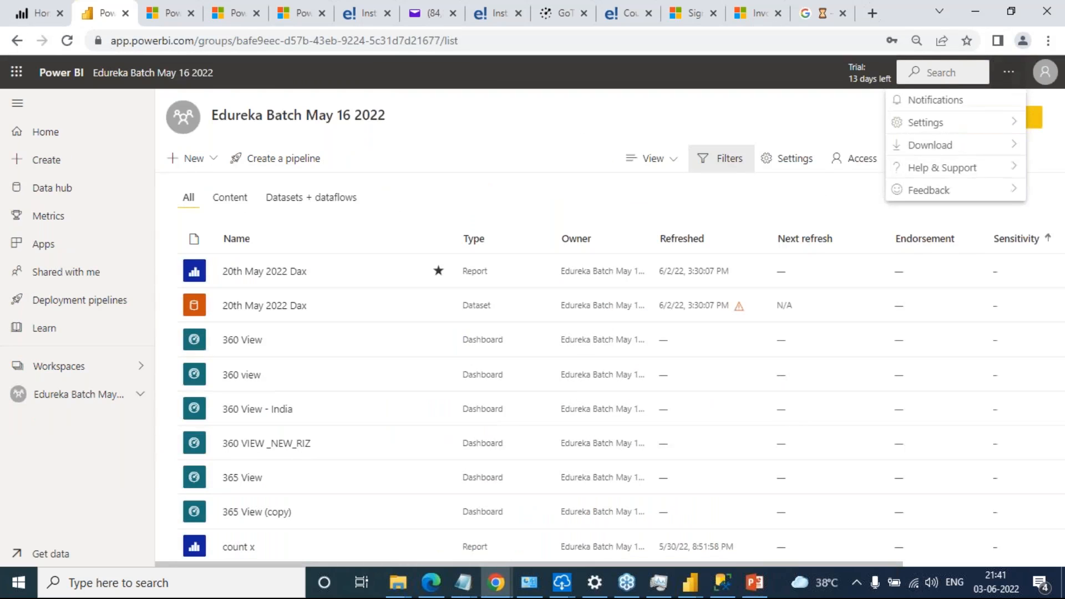
mouse_move(910, 143)
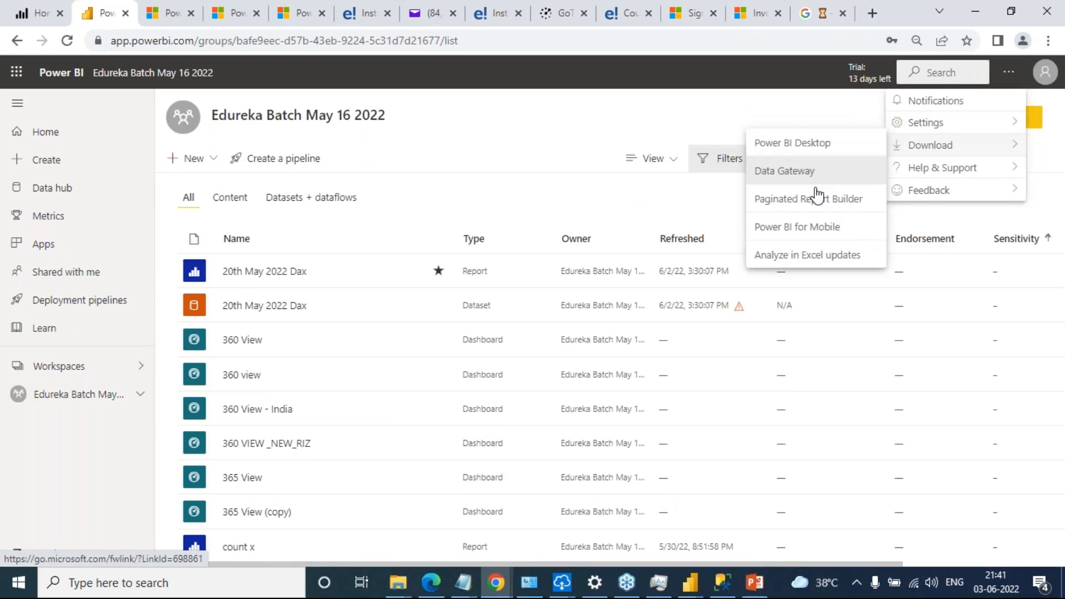
mouse_move(925, 123)
left_click(832, 148)
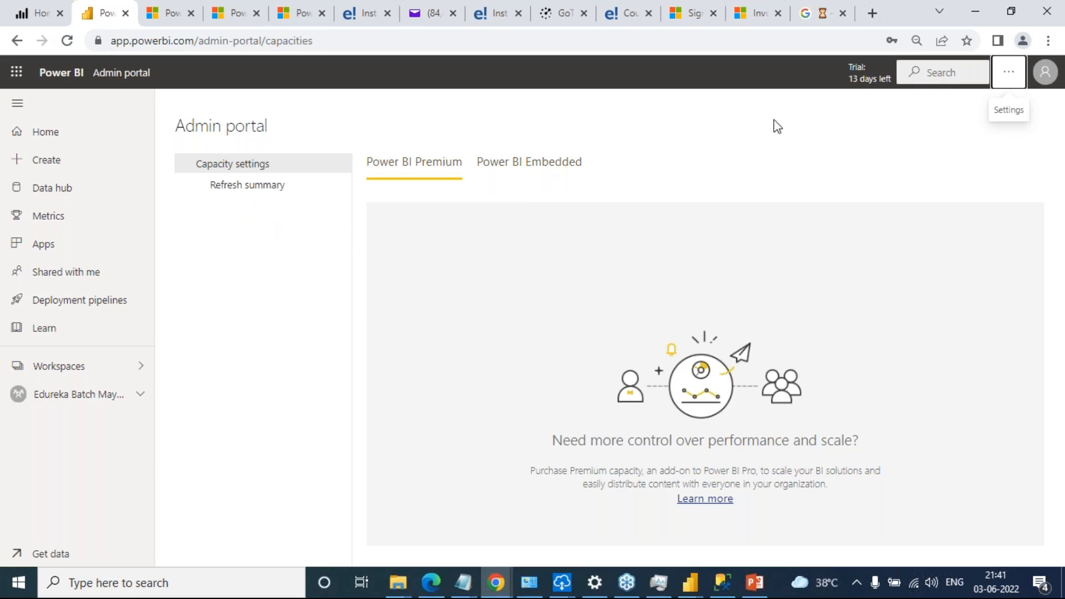
left_click(1009, 72)
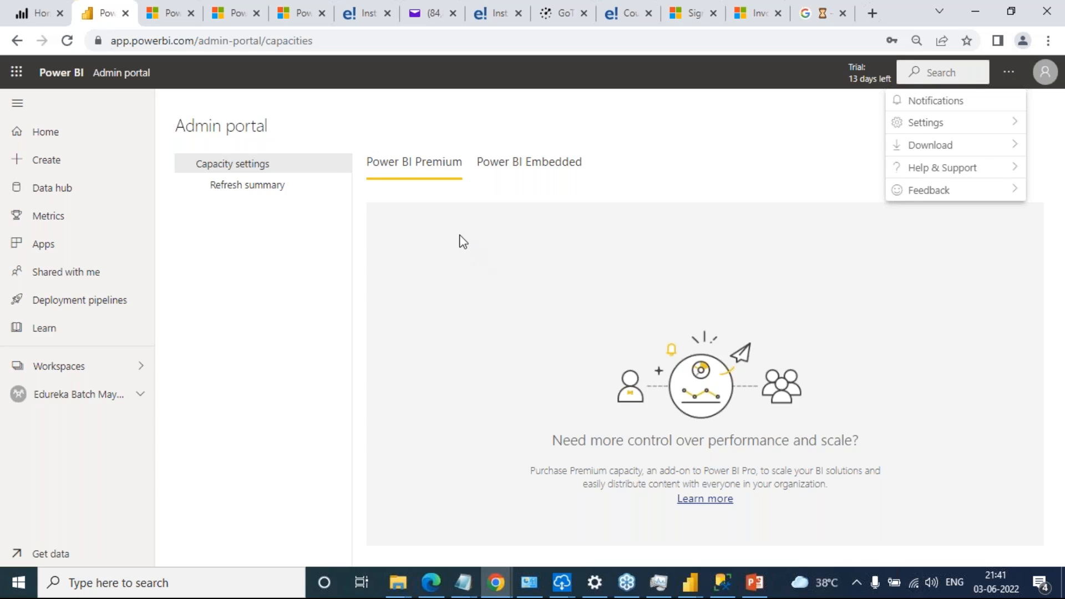
Return to the incognito Admin portal and temporarily circle "Apply sensitivity labels from data sources to their data in Power BI" with the on-screen pen
key("alt+Tab")
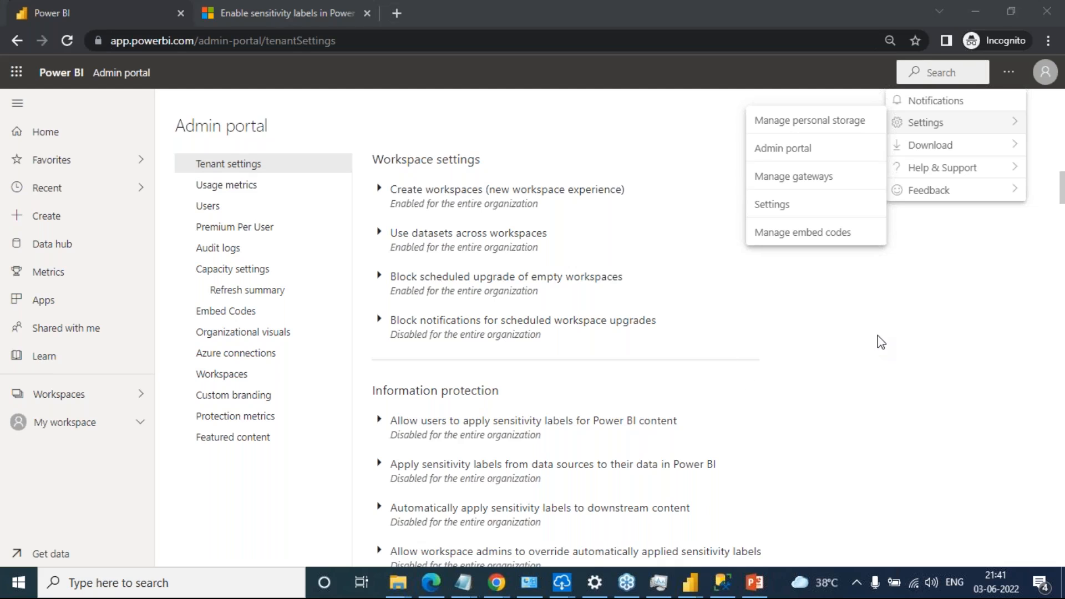
left_click(763, 77)
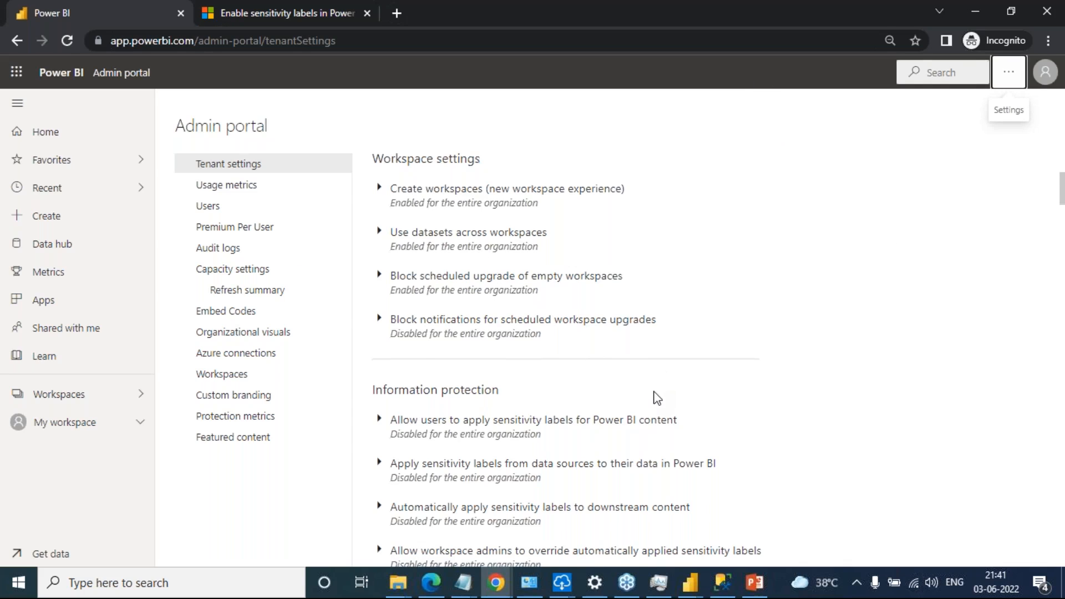
scroll(656, 398, "down", 3)
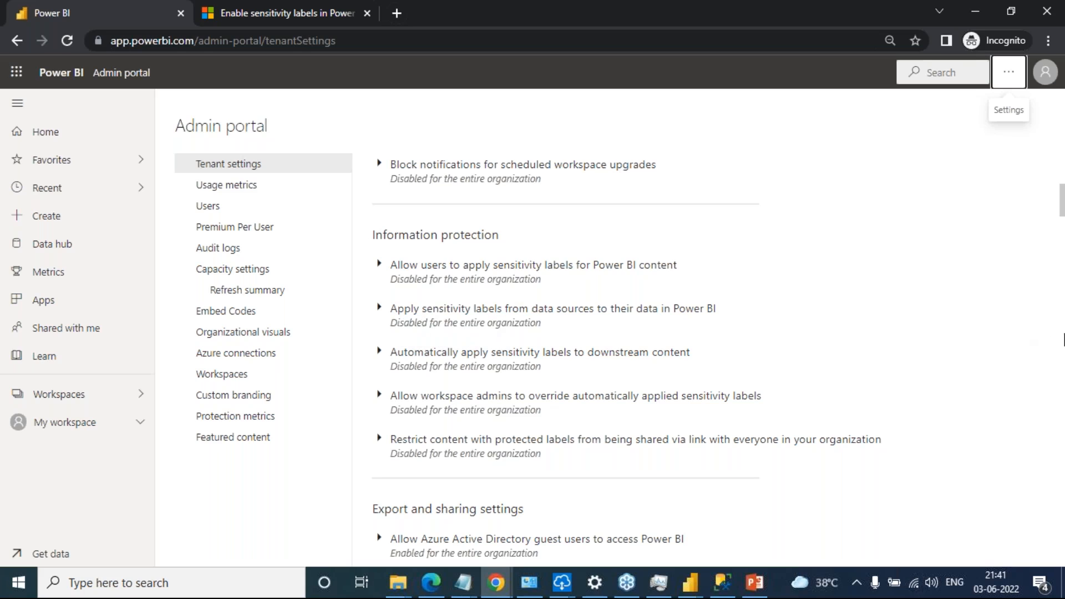
left_click(1049, 369)
left_click(956, 412)
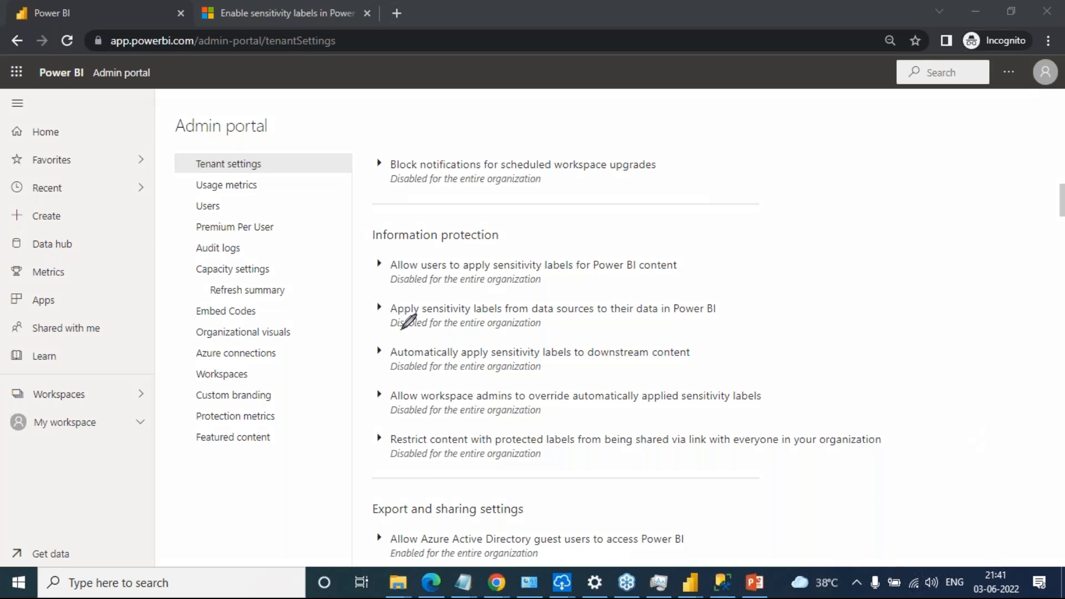
mouse_move(401, 327)
left_mouse_down()
mouse_move(669, 333)
mouse_move(752, 303)
mouse_move(660, 285)
mouse_move(404, 294)
mouse_move(371, 313)
mouse_move(383, 333)
mouse_move(444, 336)
mouse_move(706, 337)
mouse_move(699, 276)
mouse_move(380, 286)
left_mouse_up()
mouse_move(396, 330)
left_mouse_down()
mouse_move(428, 331)
mouse_move(394, 331)
left_mouse_up()
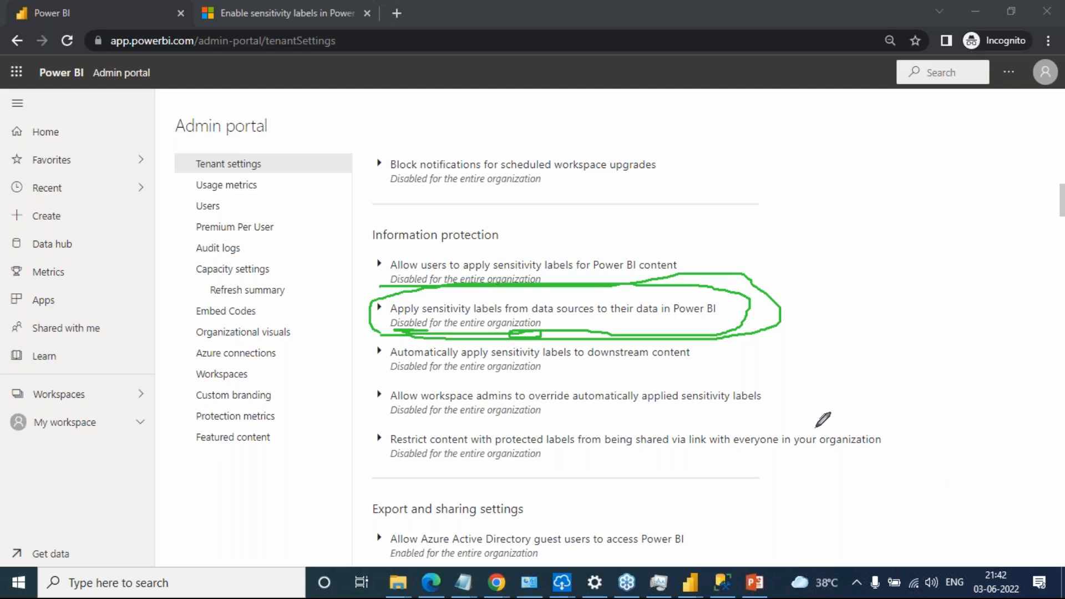
key("Escape")
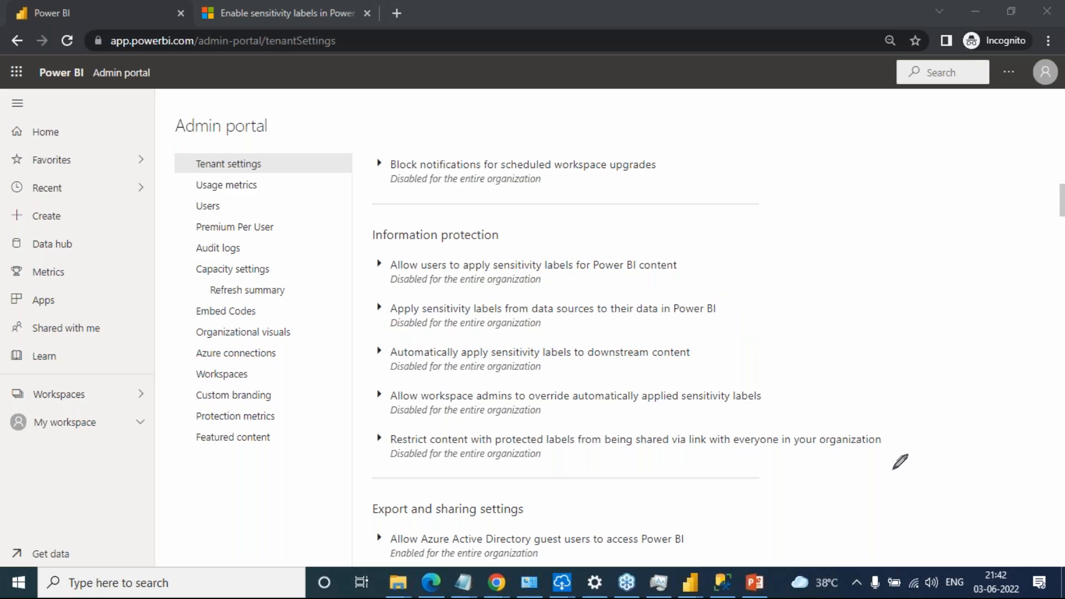
Expand and examine the Information protection settings for applying sensitivity labels to downstream content and from data sources
left_click(538, 358)
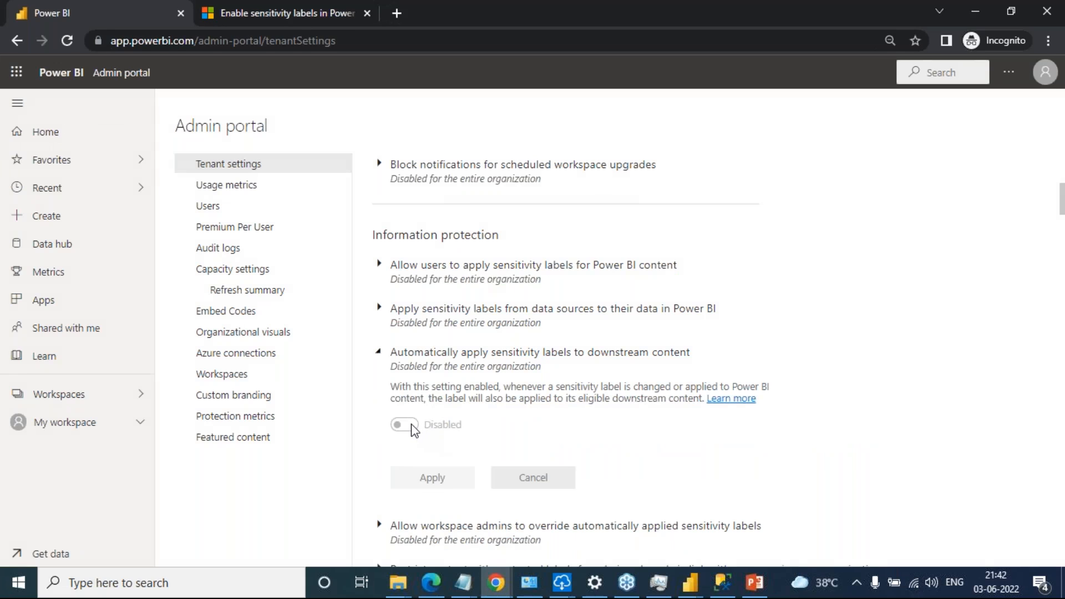
scroll(483, 411, "down", 1)
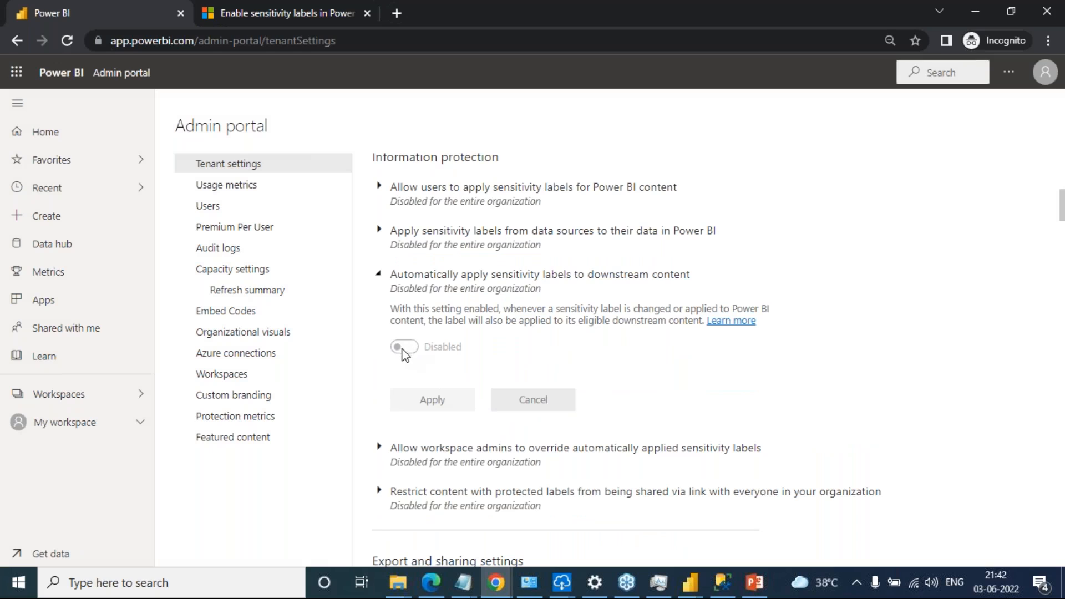
left_click(382, 283)
left_click(381, 283)
left_click(382, 284)
left_click(381, 286)
scroll(646, 391, "down", 3)
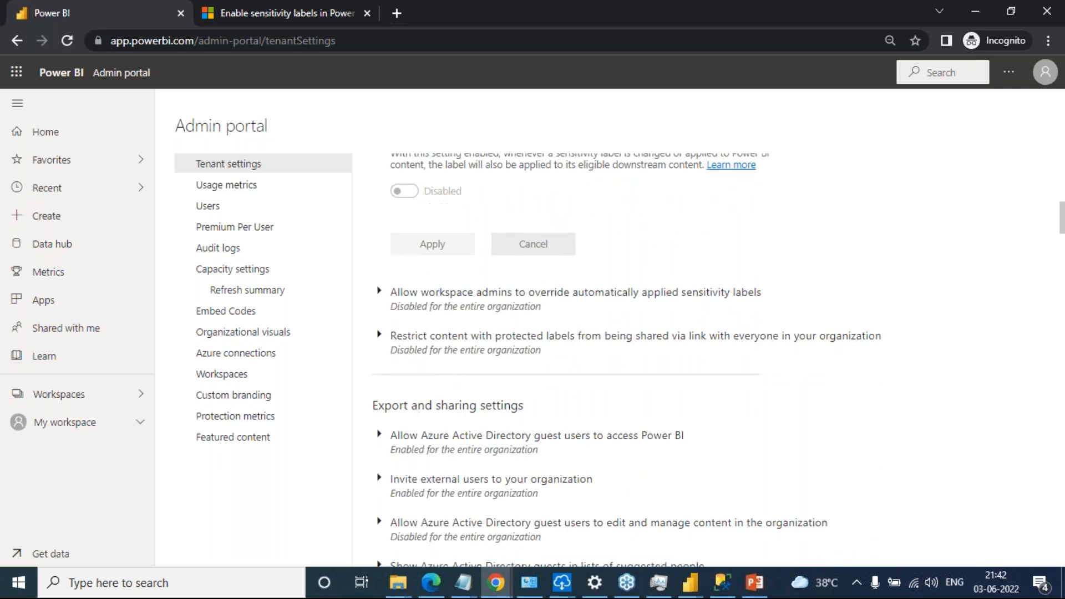
left_click(422, 299)
scroll(483, 302, "up", 3)
left_click(418, 234)
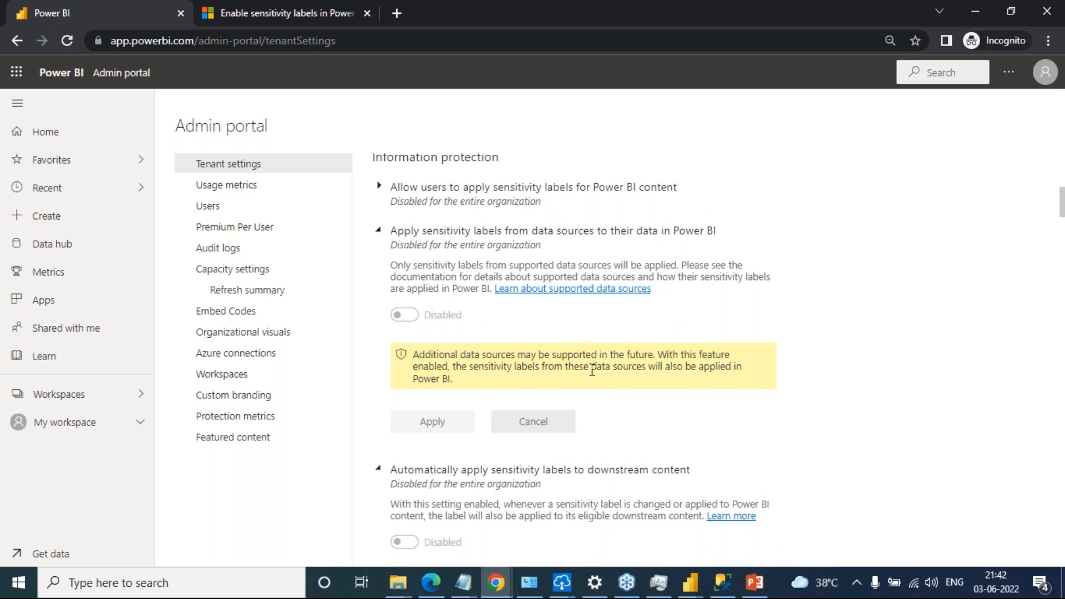
Expand "Allow users to apply sensitivity labels for Power BI content", switch it to Enabled and review its Apply to options
scroll(498, 358, "up", 1)
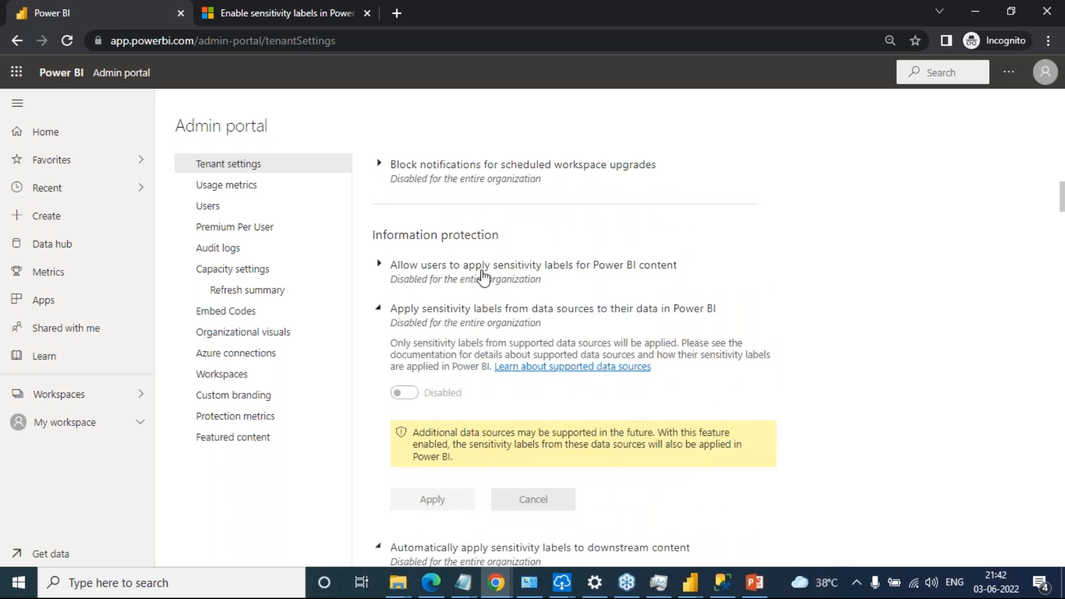
left_click(488, 270)
left_click(411, 482)
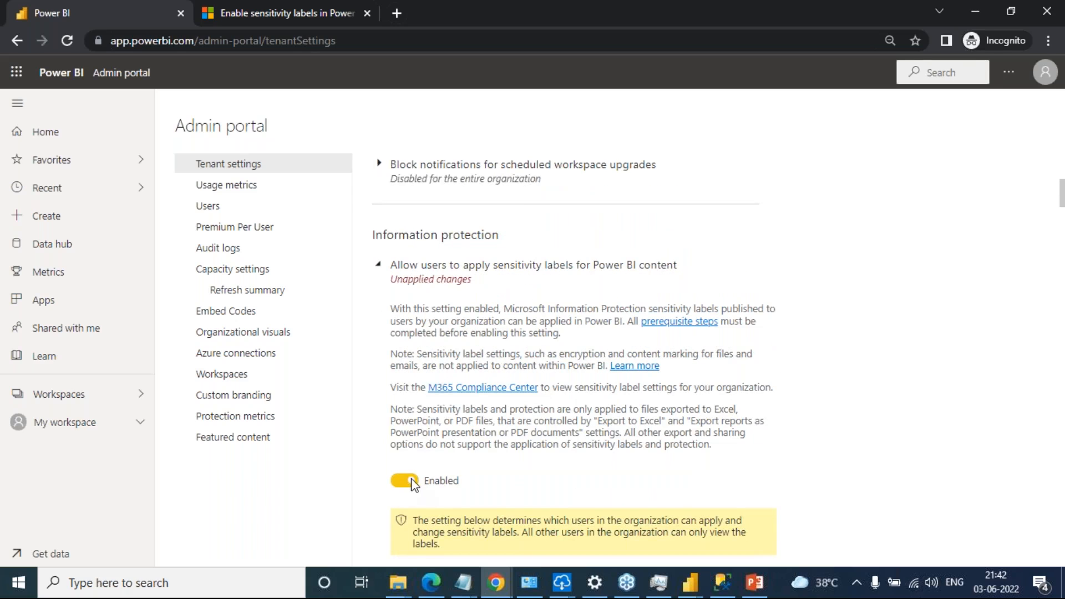
scroll(446, 201, "down", 1)
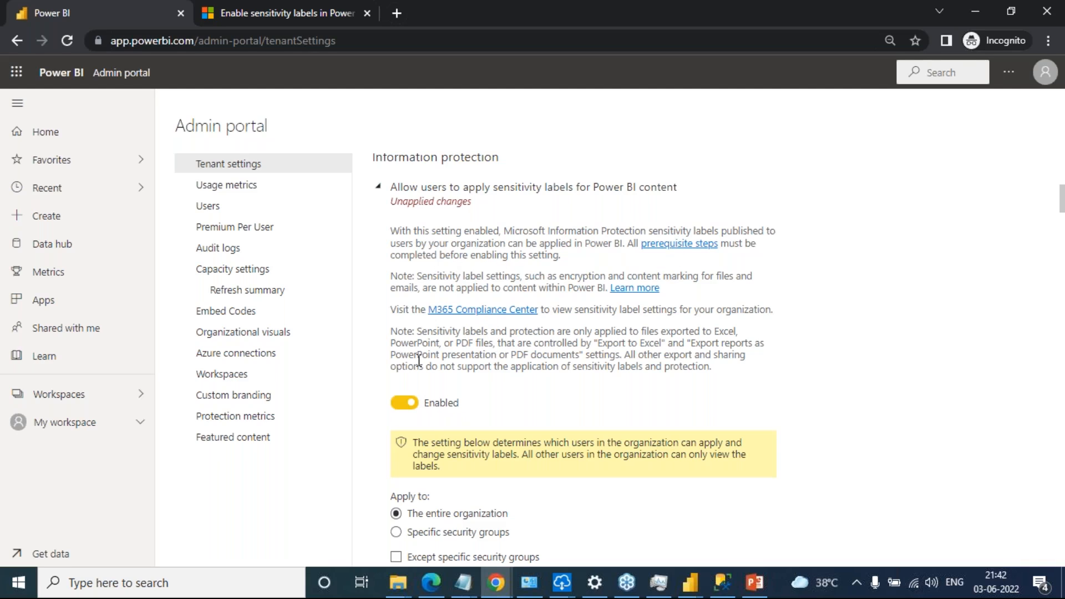
scroll(470, 421, "down", 3)
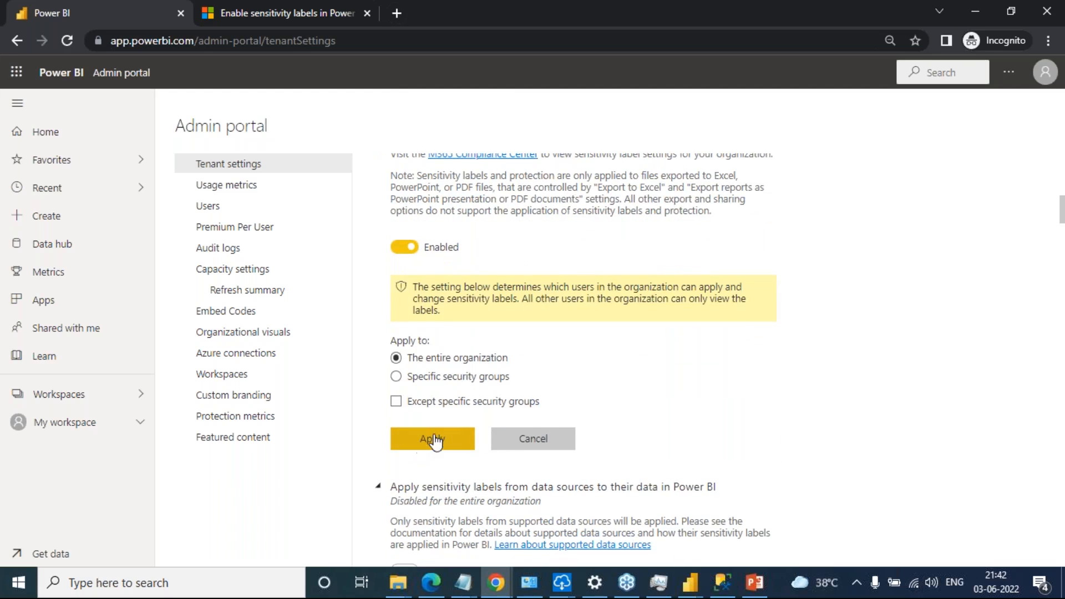
Switch to Power BI Desktop and handwrite "Admin" with a cross beside it over the report canvas using the on-screen pen
key("alt+Tab")
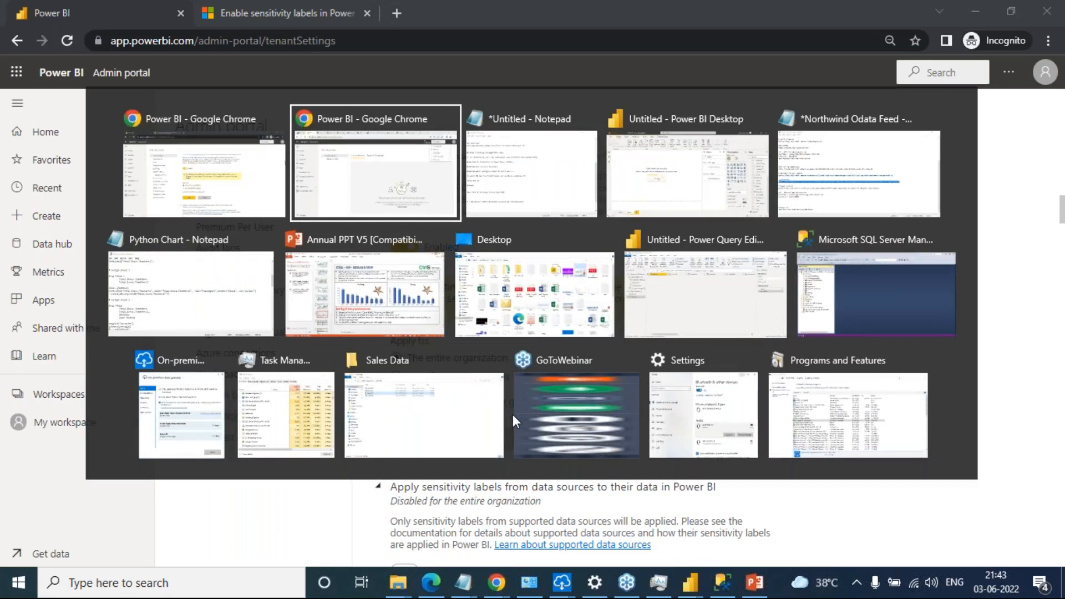
key("alt+Tab")
key("alt+Tab")
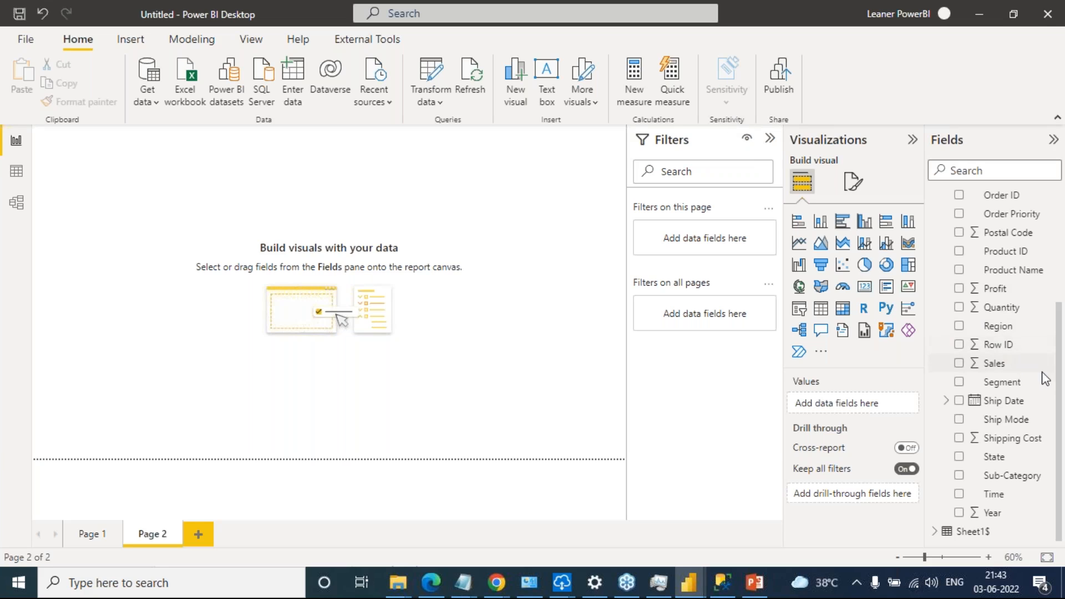
mouse_move(121, 192)
left_mouse_down()
mouse_move(125, 229)
mouse_move(156, 214)
mouse_move(164, 190)
left_mouse_up()
mouse_move(183, 180)
left_mouse_down()
mouse_move(178, 193)
mouse_move(180, 161)
mouse_move(236, 169)
mouse_move(284, 151)
mouse_move(316, 158)
left_mouse_up()
left_click(268, 143)
left_click_drag(376, 111, 449, 142)
left_click_drag(432, 86, 380, 186)
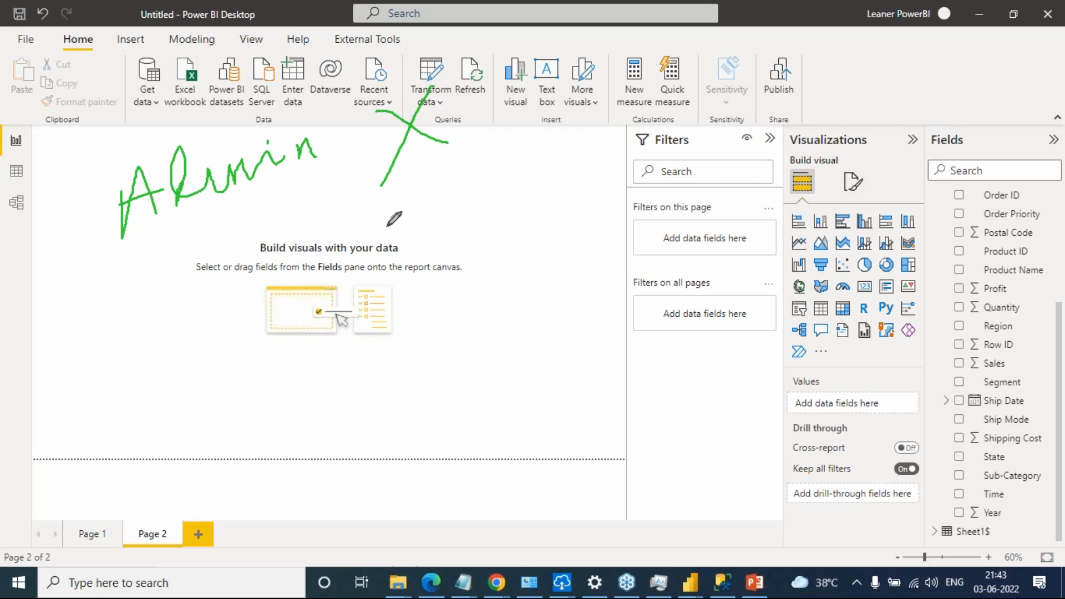
Handwrite a second line about the admin enabling the feature across the canvas and cross out the Sensitivity command
mouse_move(83, 312)
left_mouse_down()
mouse_move(75, 380)
mouse_move(125, 363)
left_mouse_up()
mouse_move(38, 360)
left_mouse_down()
mouse_move(136, 333)
mouse_move(171, 300)
mouse_move(323, 253)
left_mouse_up()
left_click_drag(262, 224, 248, 259)
mouse_move(369, 244)
left_mouse_down()
mouse_move(389, 214)
mouse_move(444, 194)
mouse_move(518, 221)
mouse_move(585, 176)
mouse_move(609, 204)
left_mouse_up()
left_click_drag(719, 66, 759, 128)
left_click_drag(753, 58, 709, 176)
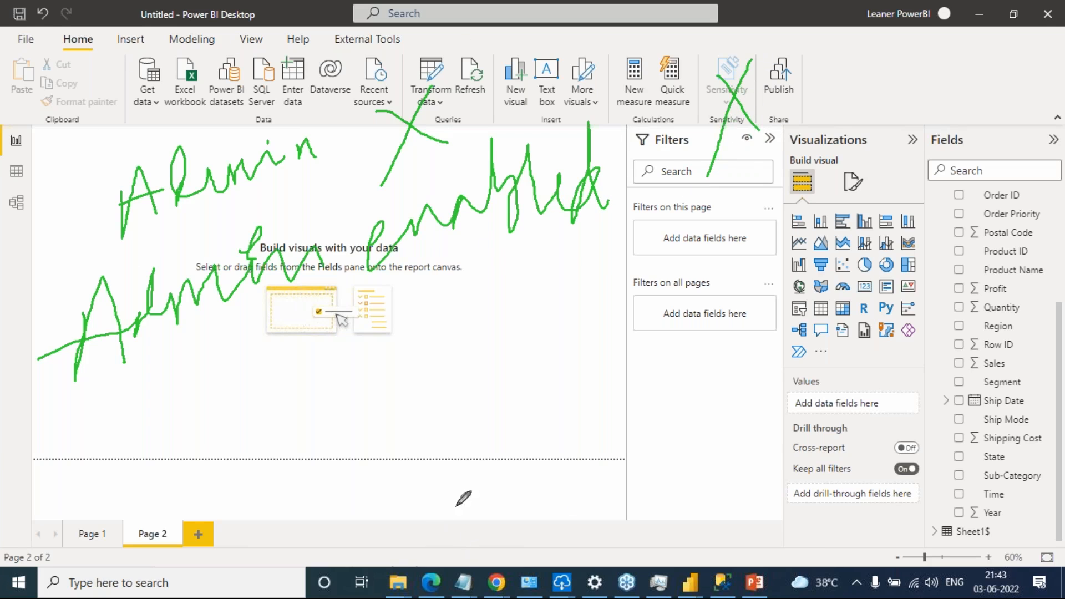
left_click(962, 473)
Return to the incognito Admin portal and open the prerequisite steps for allowing users to apply sensitivity labels
key("alt+Tab")
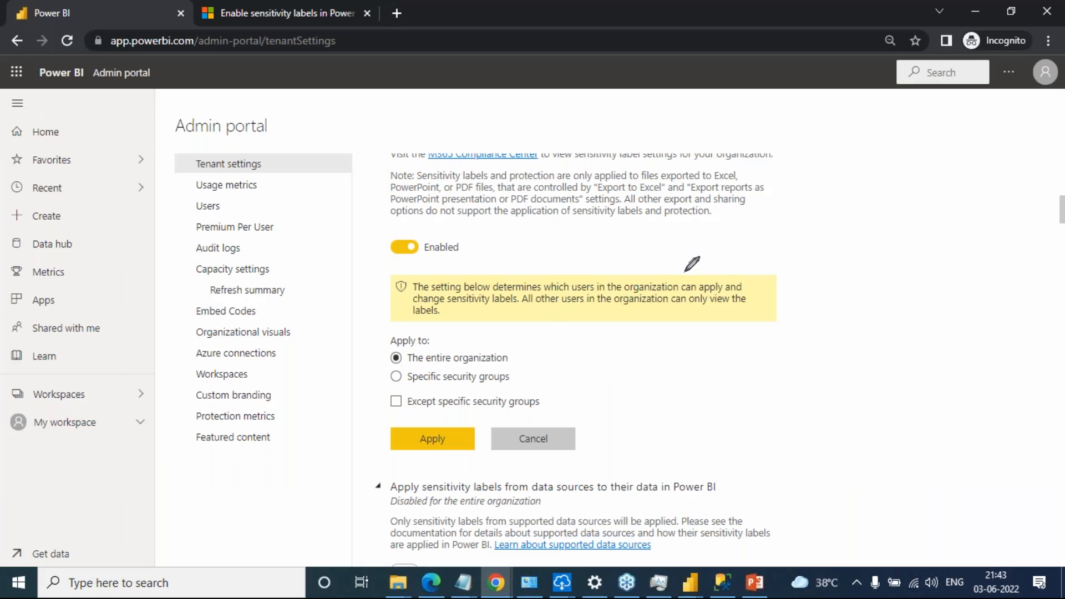
scroll(704, 238, "up", 1)
scroll(703, 237, "up", 3)
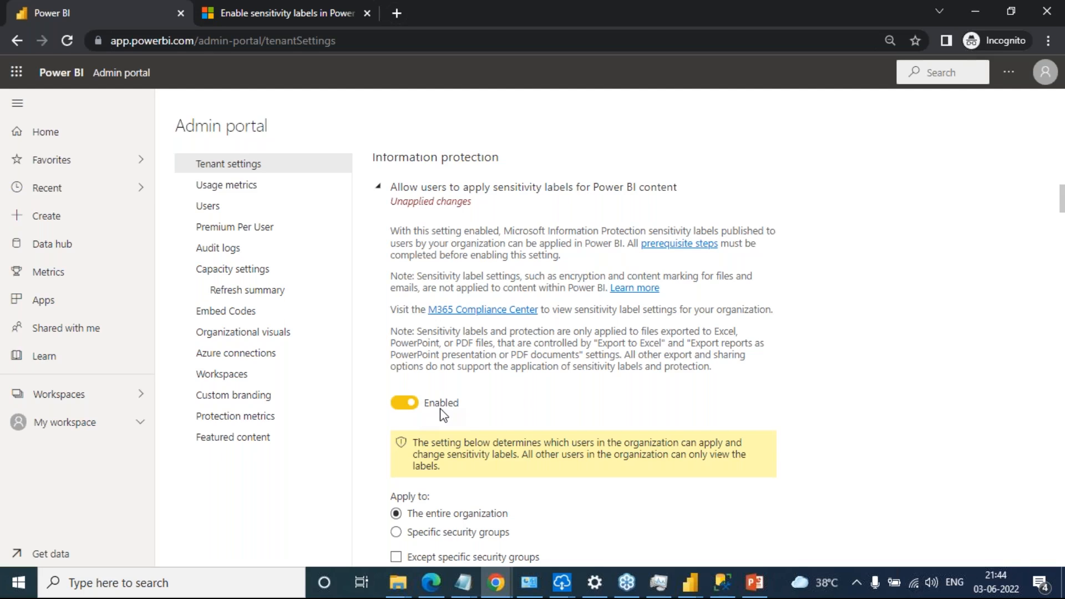
left_click(679, 244)
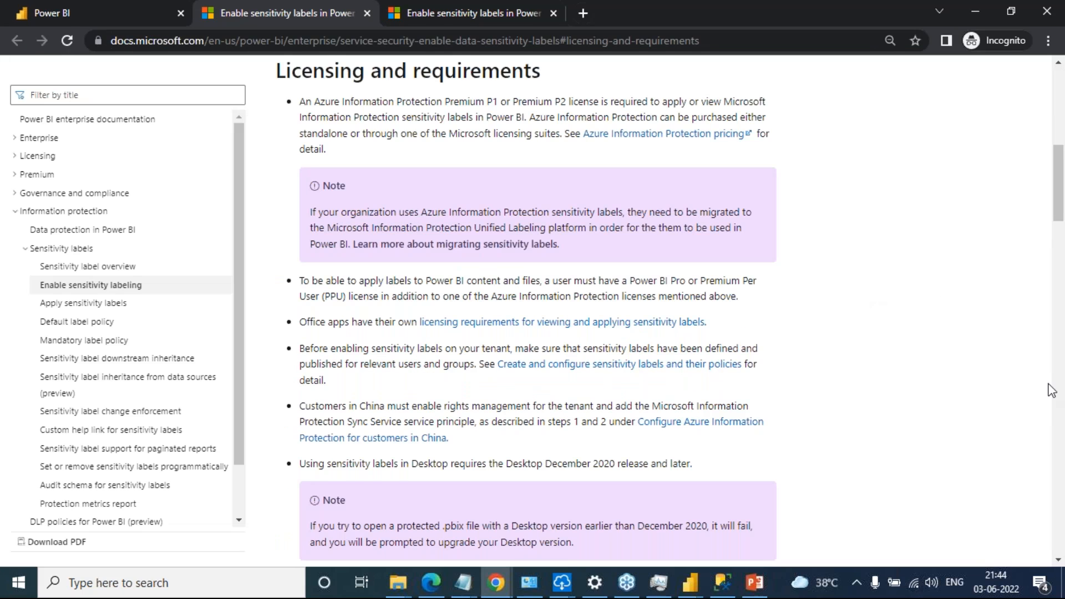
Underline the Premium Per User and Azure Information Protection licence requirement for applying labels with the on-screen pen
left_click(949, 413)
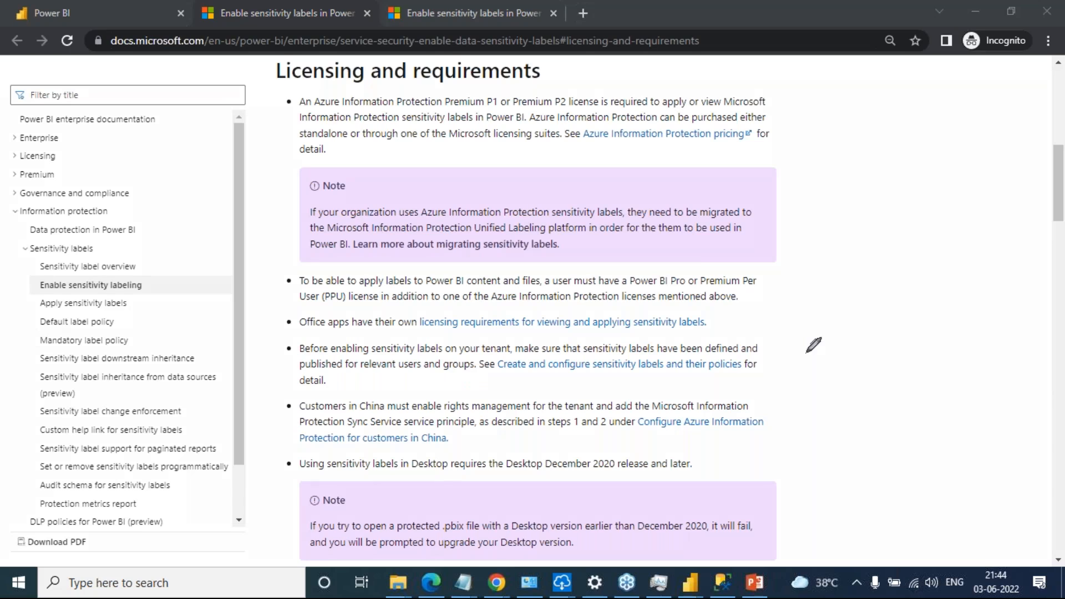
mouse_move(704, 291)
left_mouse_down()
mouse_move(784, 300)
mouse_move(360, 301)
mouse_move(312, 313)
left_mouse_up()
left_click_drag(685, 290, 767, 287)
left_click_drag(306, 311, 766, 306)
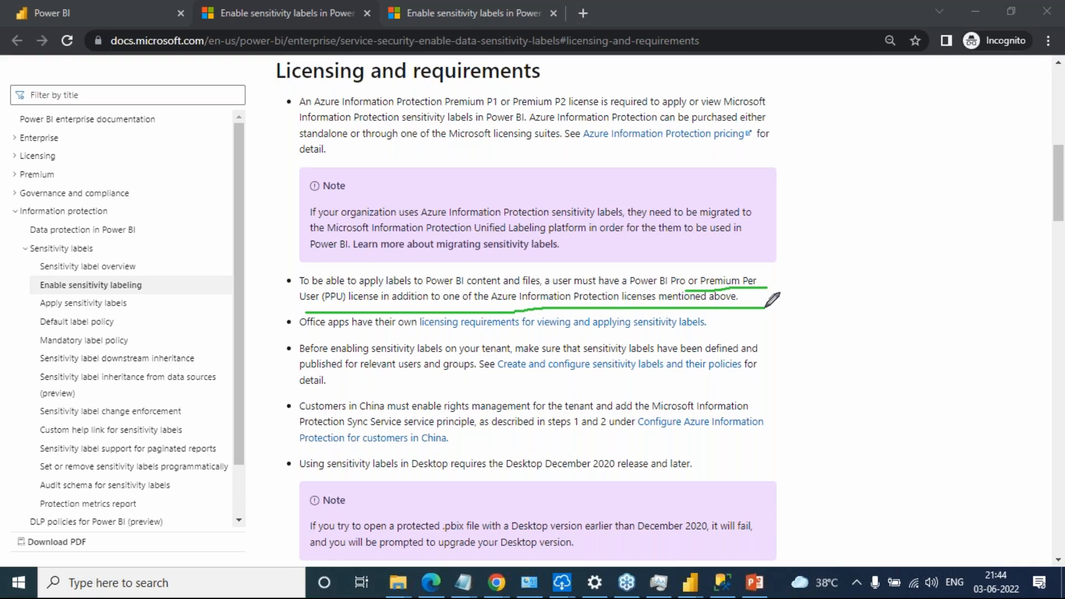
Outline "Premium Per" in the licence requirement with the on-screen pen and clear all pen marks from the page
mouse_move(703, 275)
left_mouse_down()
mouse_move(691, 277)
mouse_move(697, 289)
mouse_move(698, 270)
mouse_move(765, 276)
mouse_move(767, 288)
left_mouse_up()
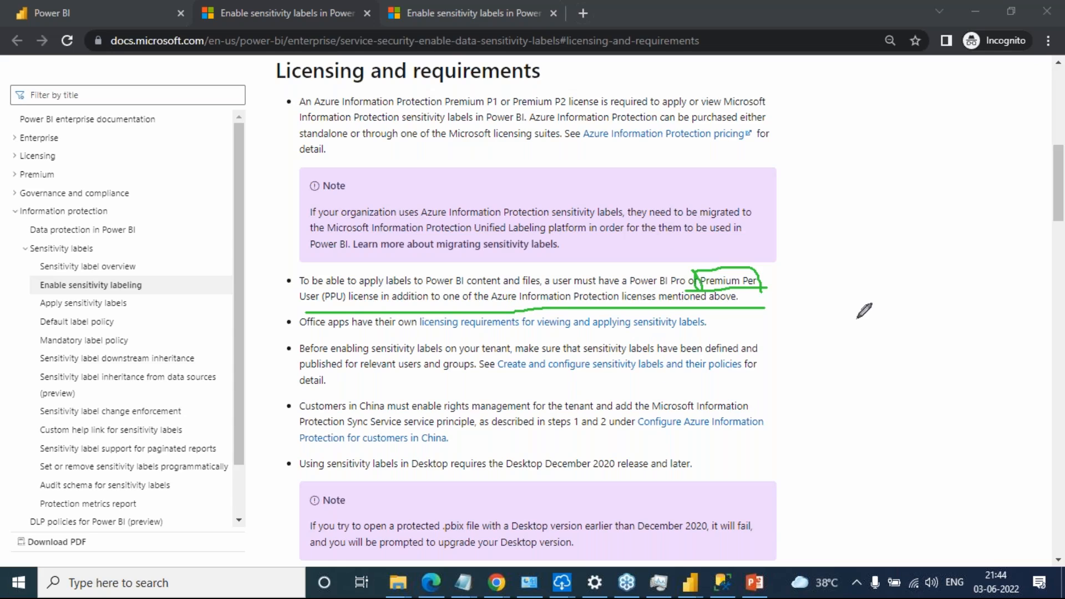
left_click(928, 473)
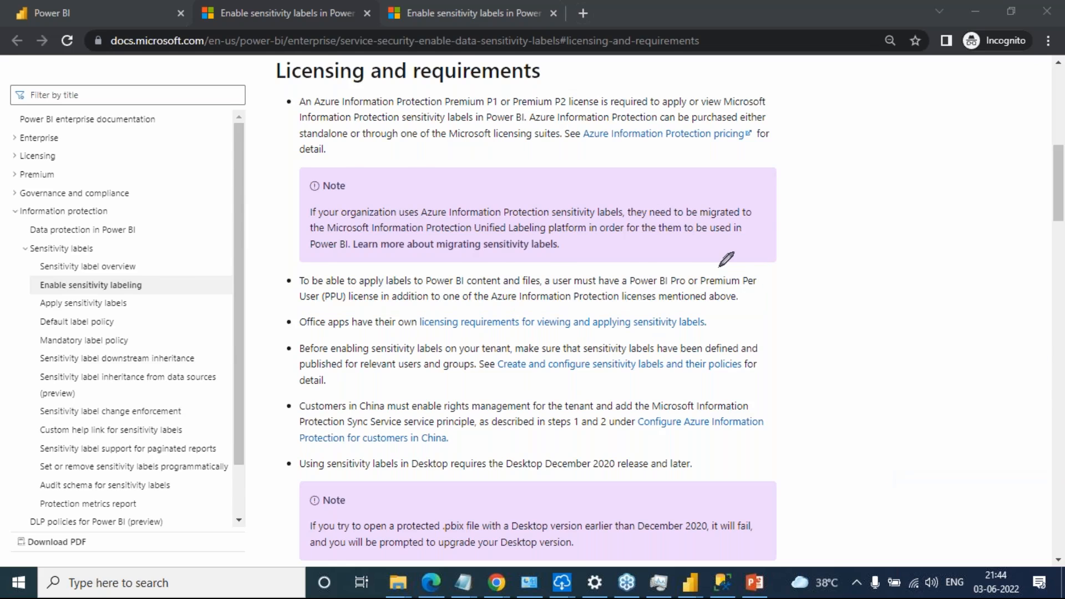
Switch to Power BI Desktop, handwrite a short note above the blank canvas hint with the on-screen pen, and clear it
key("alt+Tab")
key("alt+Tab")
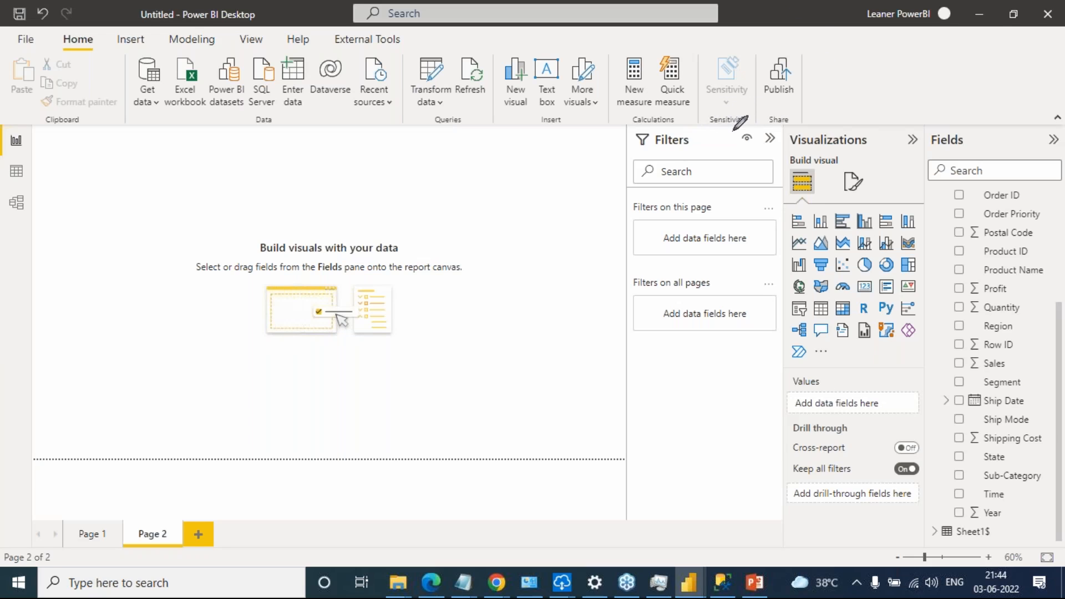
mouse_move(208, 179)
left_mouse_down()
mouse_move(203, 221)
mouse_move(261, 180)
mouse_move(305, 183)
mouse_move(303, 167)
mouse_move(304, 177)
left_mouse_up()
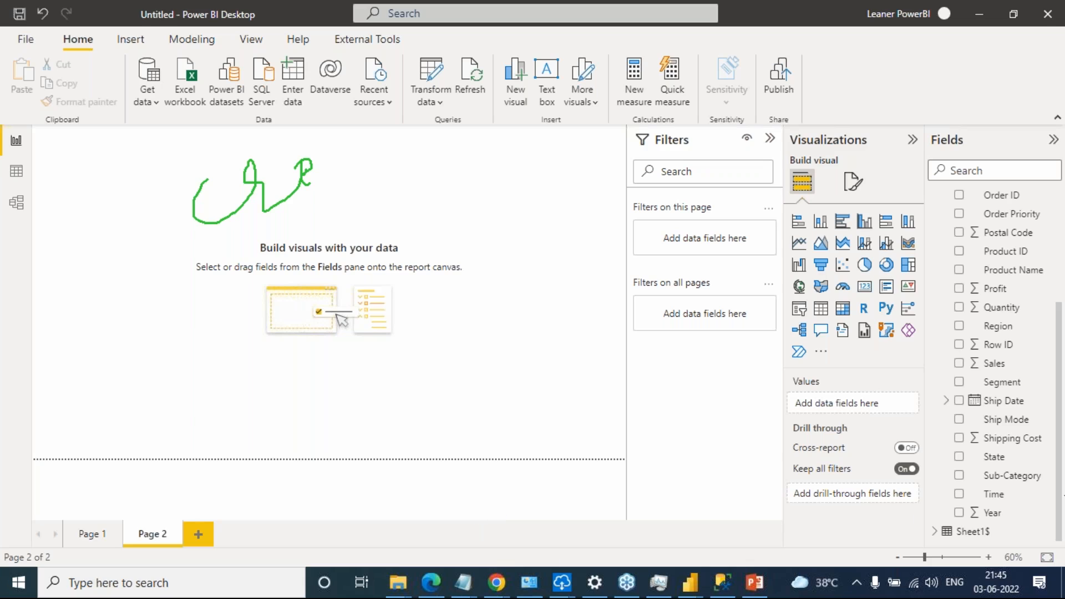
left_click(968, 481)
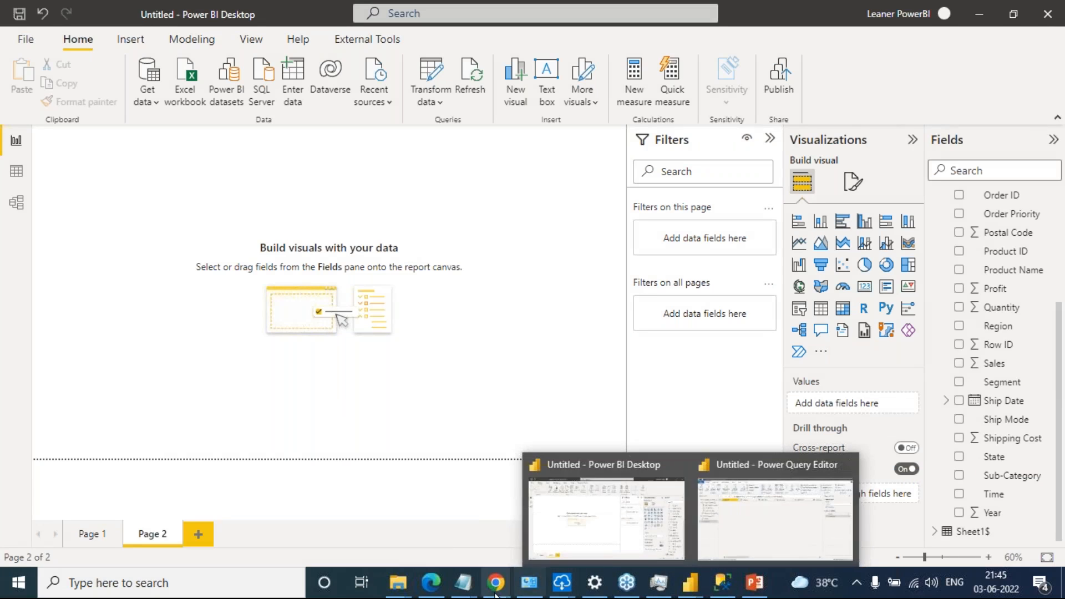
Switch to the regular Chrome window and open the course page with the Advanced Analytics In Power BI presentation
mouse_move(495, 589)
left_click_drag(496, 588, 621, 527)
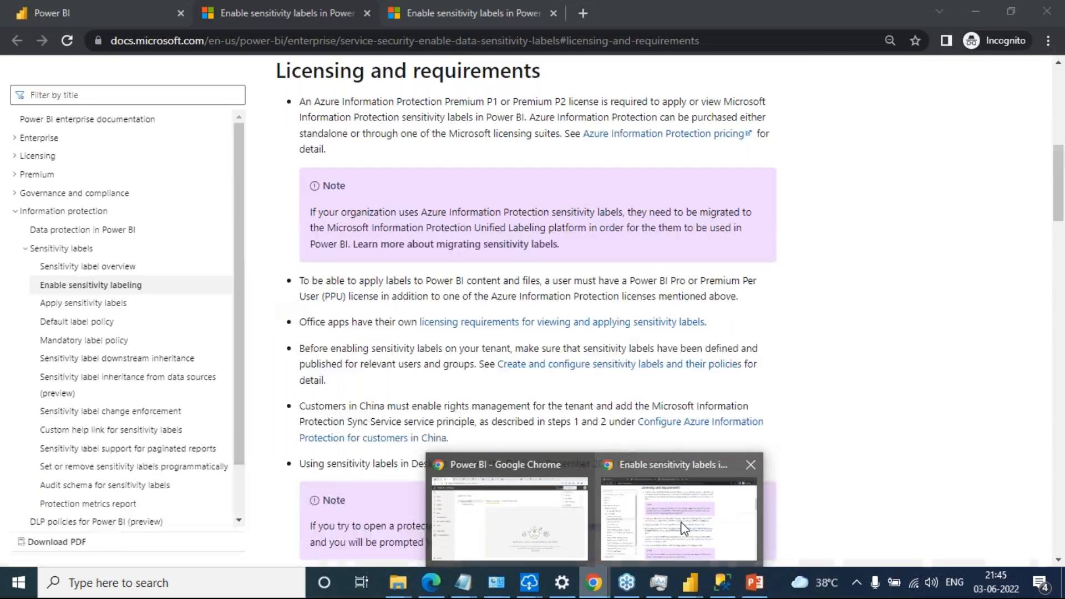
left_click(566, 534)
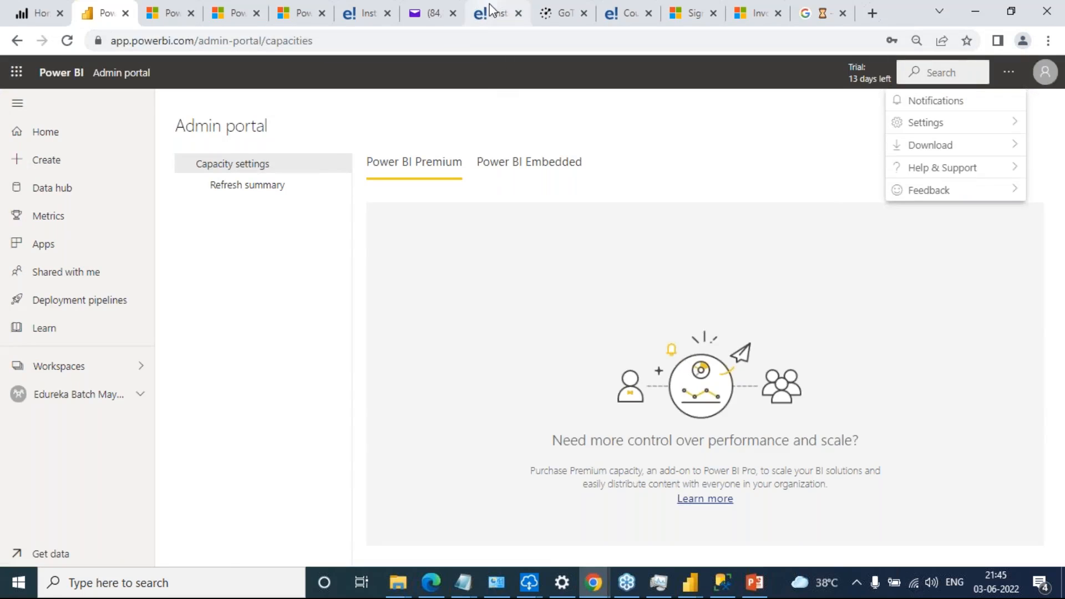
left_click(494, 13)
left_click(626, 13)
Advance the course presentation to slide 24, "Editing Smart Narratives", and show it in full screen
left_click(900, 183)
left_click(900, 183)
left_click(900, 183)
left_click(900, 183)
left_click(900, 180)
left_click(900, 180)
left_click(900, 180)
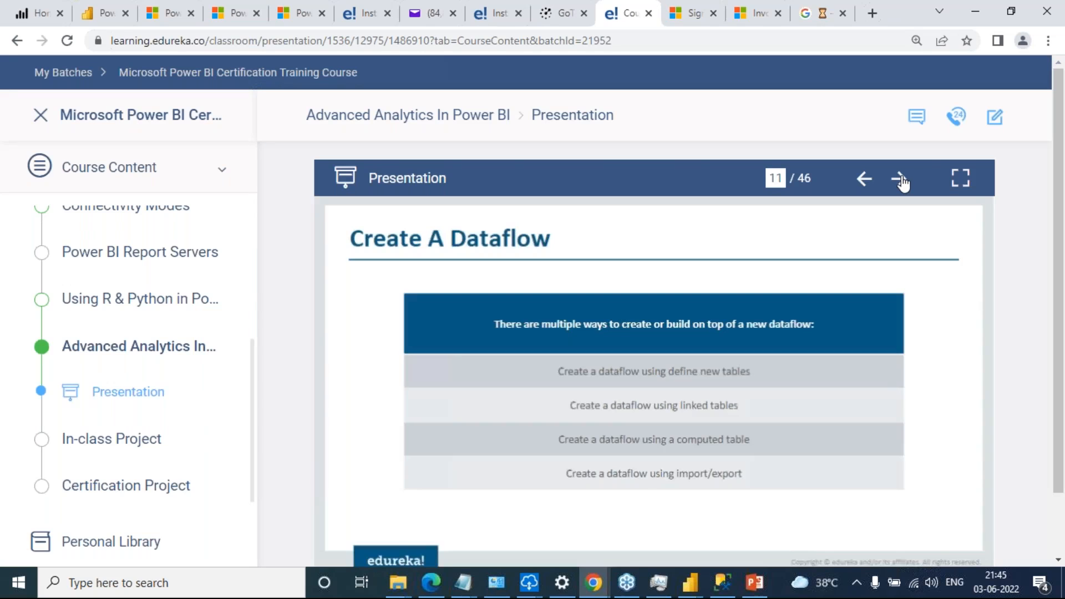
left_click(900, 179)
left_click(900, 179)
left_click(900, 180)
left_click(900, 180)
left_click(900, 180)
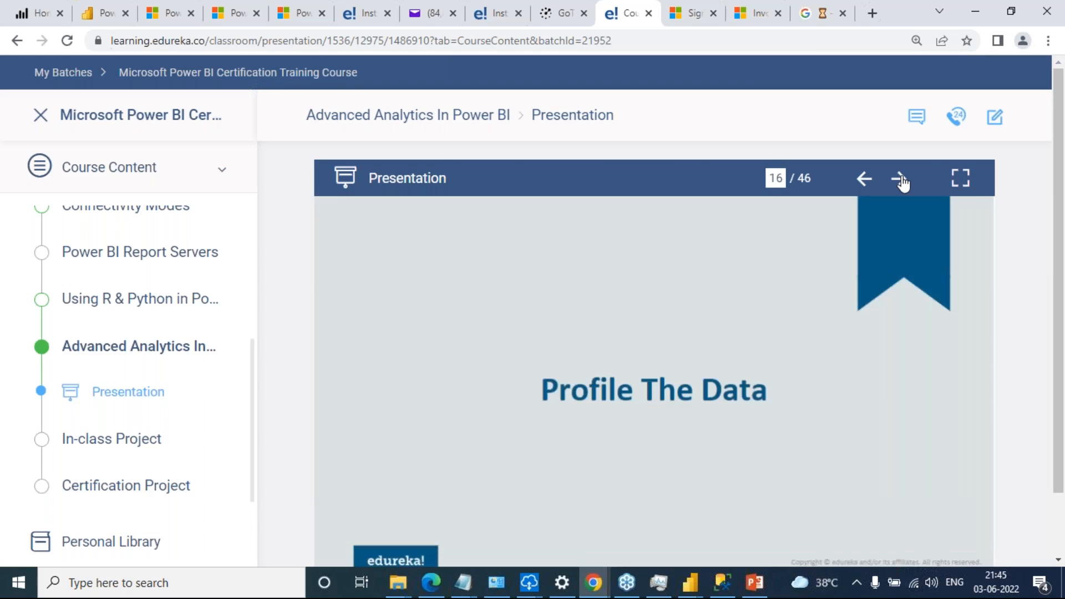
left_click(900, 180)
left_click(900, 180)
left_click(900, 180)
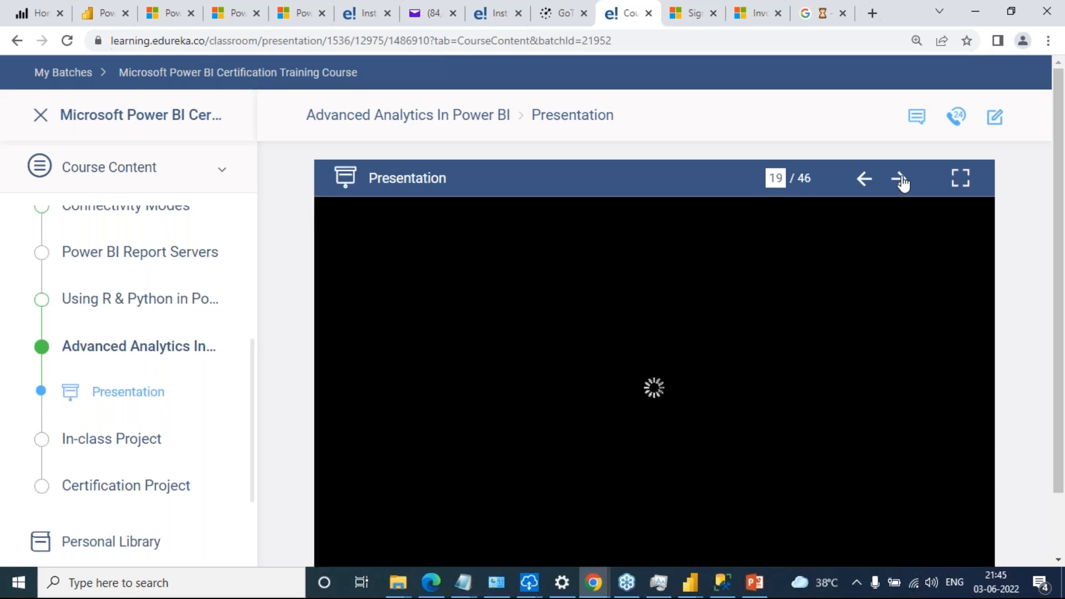
left_click(900, 180)
left_click(899, 180)
left_click(900, 180)
left_click(901, 180)
left_click(901, 179)
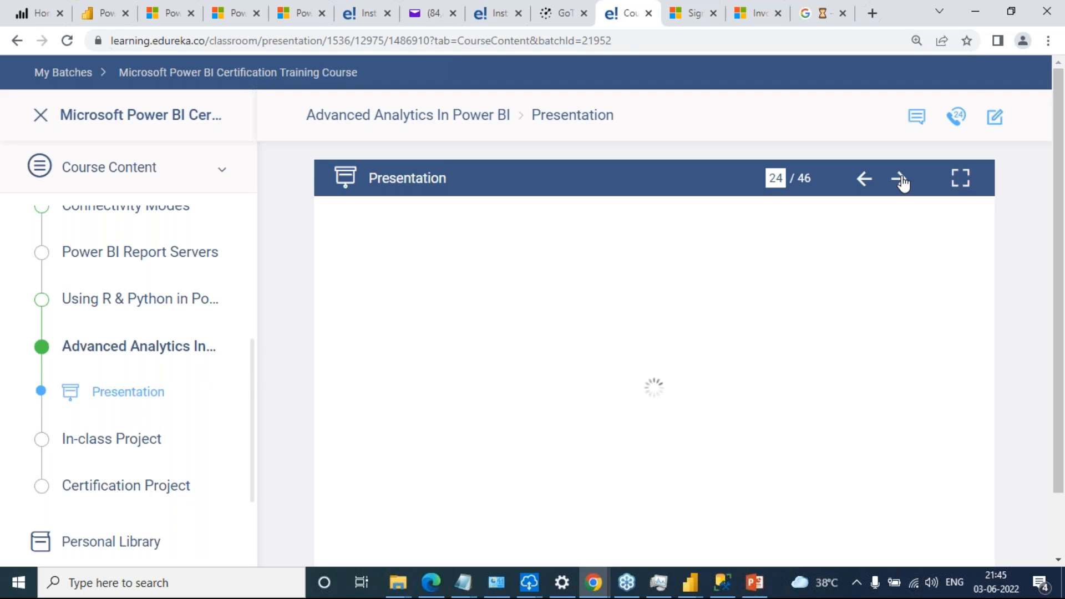
left_click(960, 180)
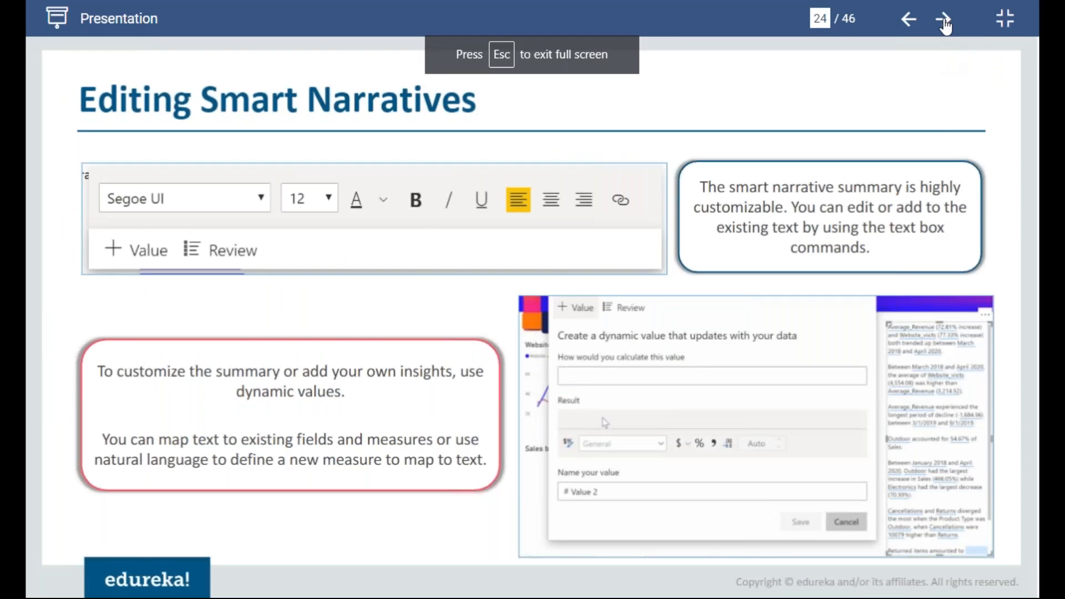
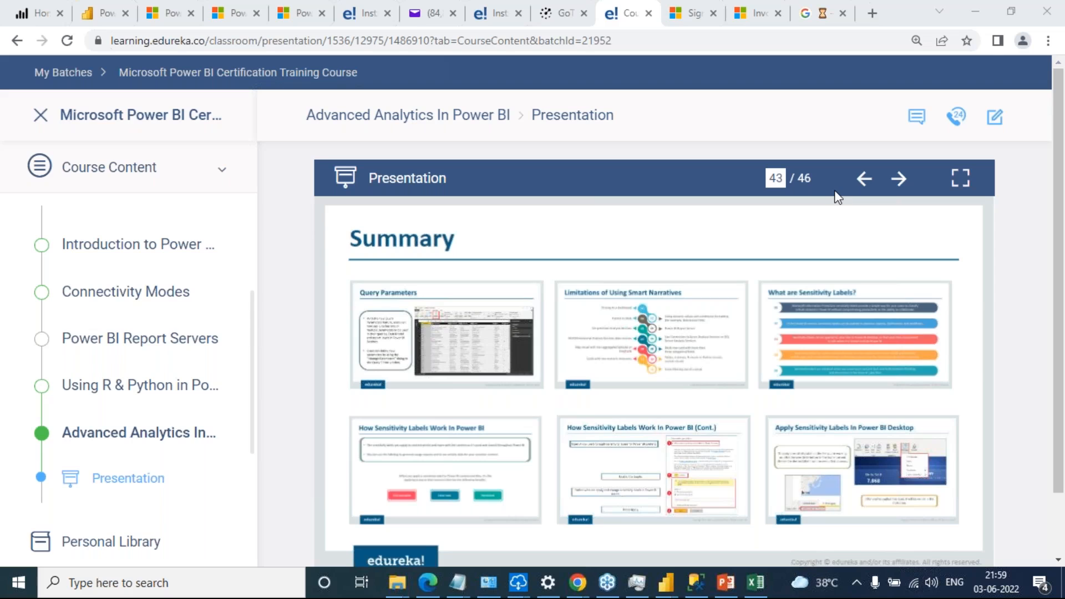
Switch to File Explorer and examine the Sales Data folder and the Jun 2014 and May 2014 workbooks in Folder Connection
mouse_move(664, 582)
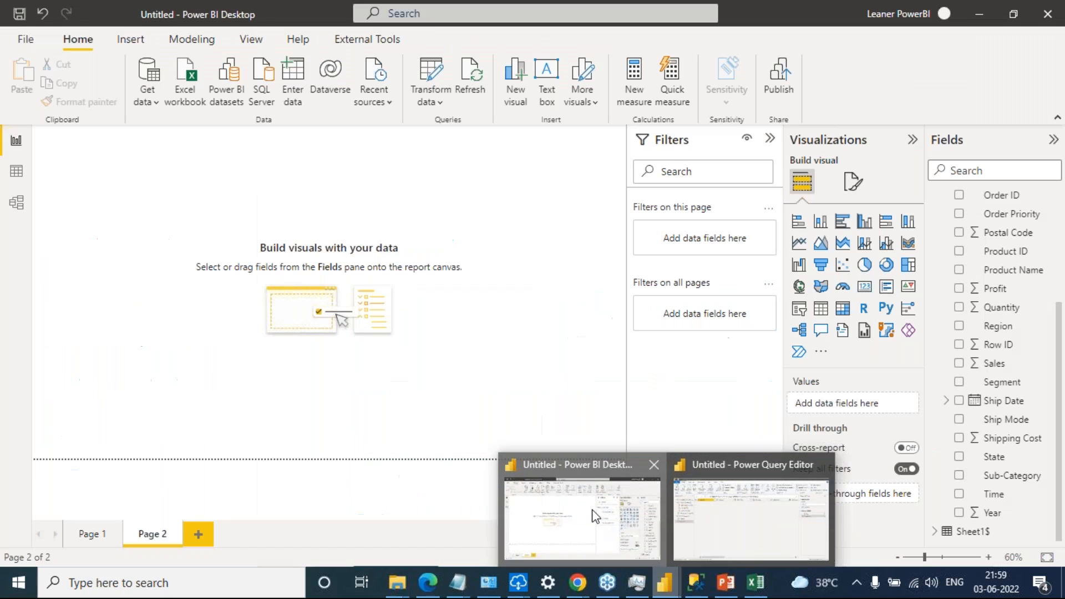
left_click(594, 514)
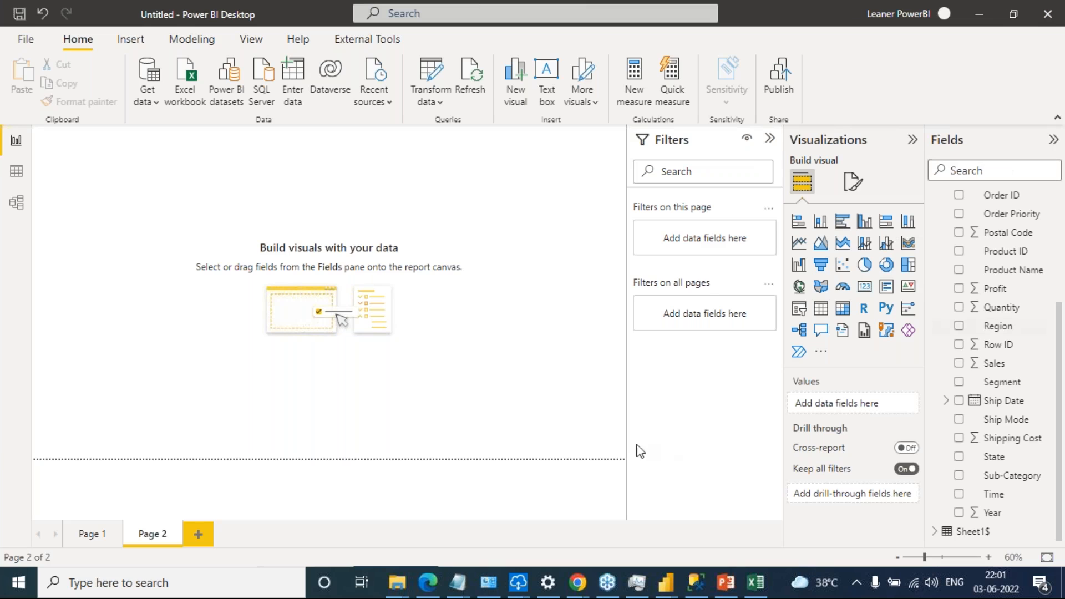
mouse_move(397, 582)
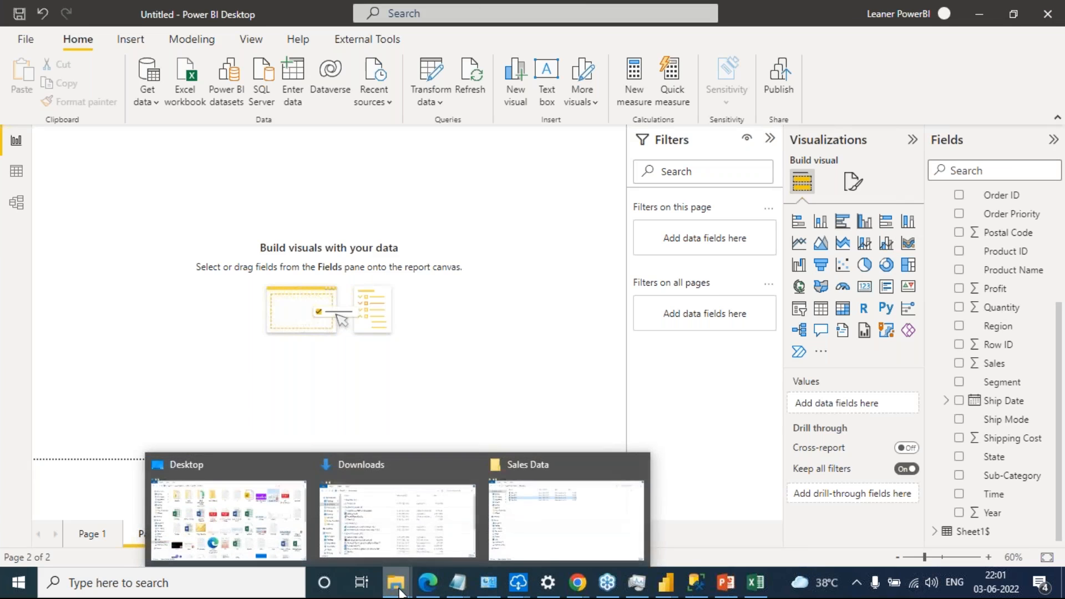
left_click(507, 514)
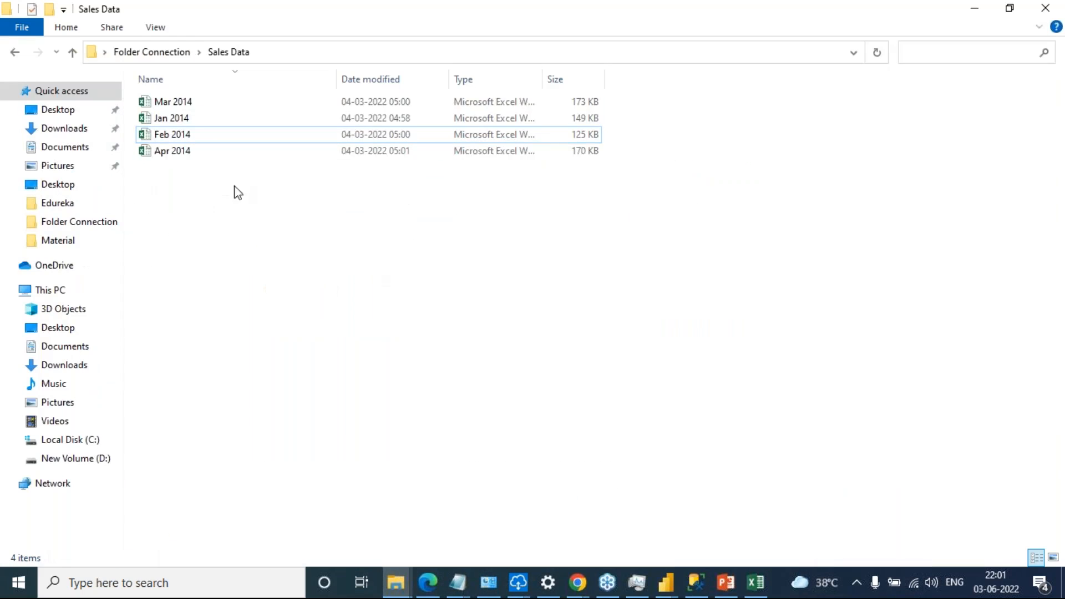
left_click(152, 52)
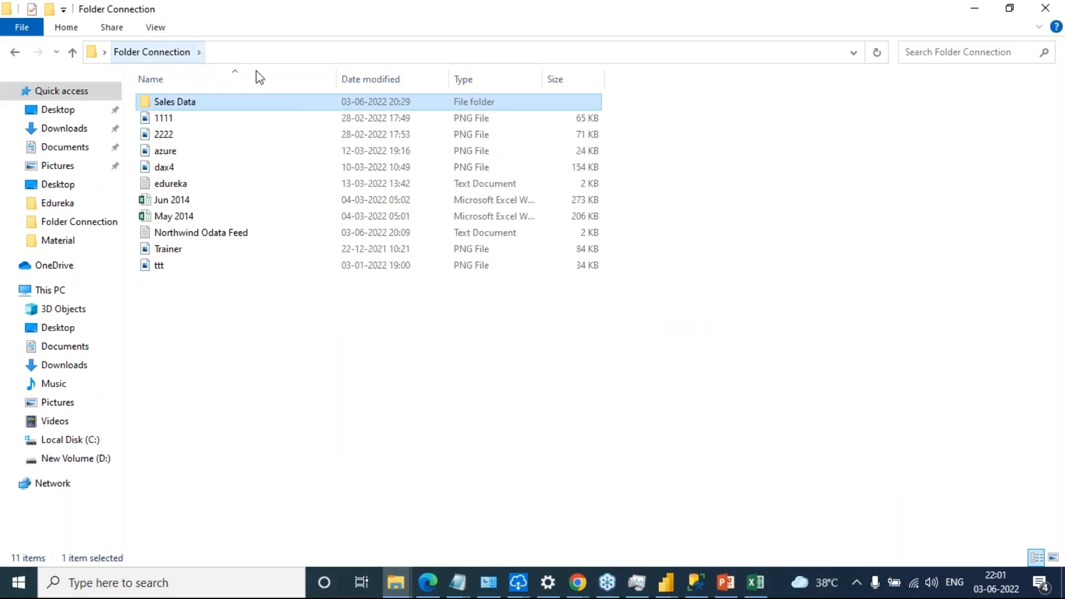
double_click(182, 105)
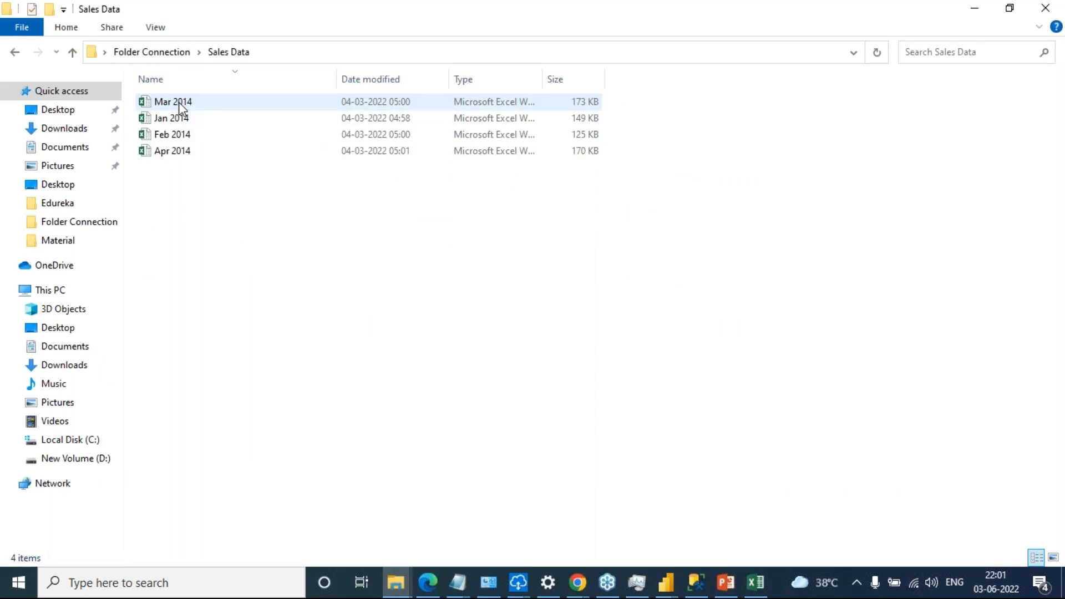
left_click(166, 51)
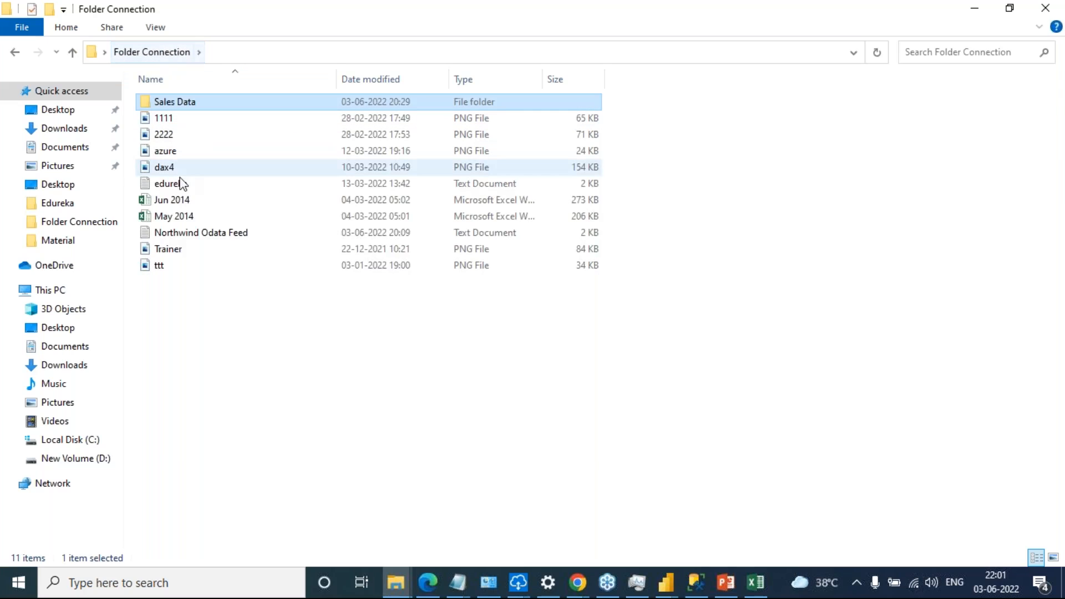
left_click(186, 202)
left_click(183, 218)
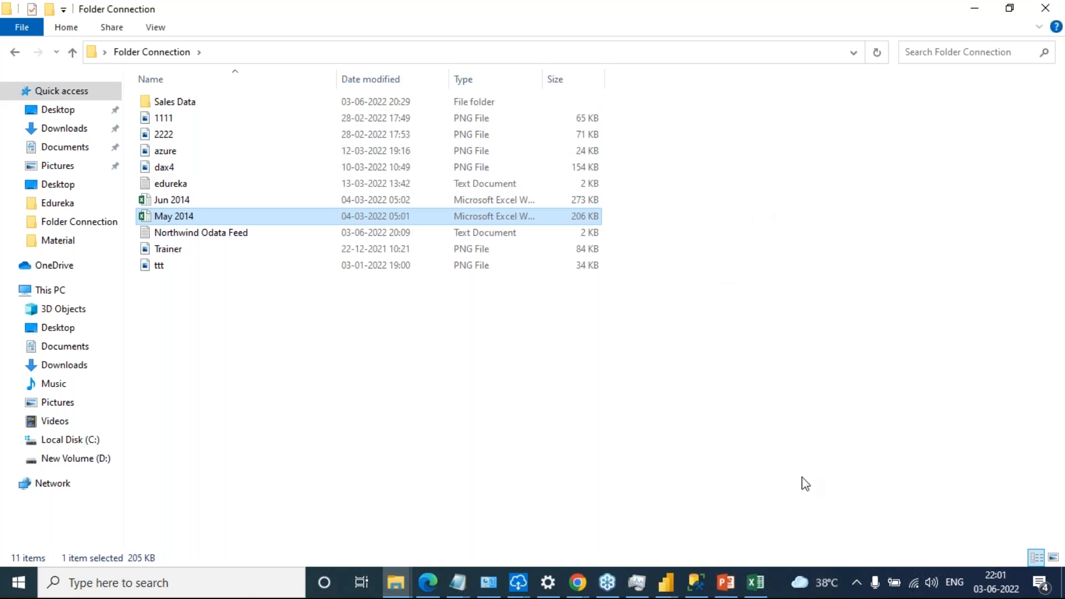
Open a blank Notepad document and move its window away from the folder's file names
key("super+r")
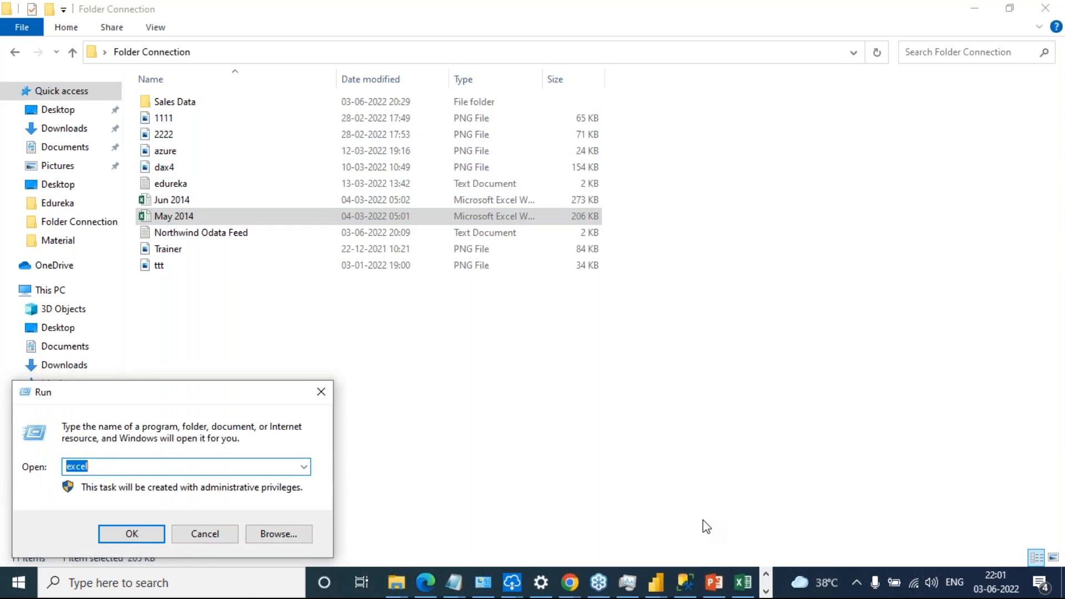
type("notepad")
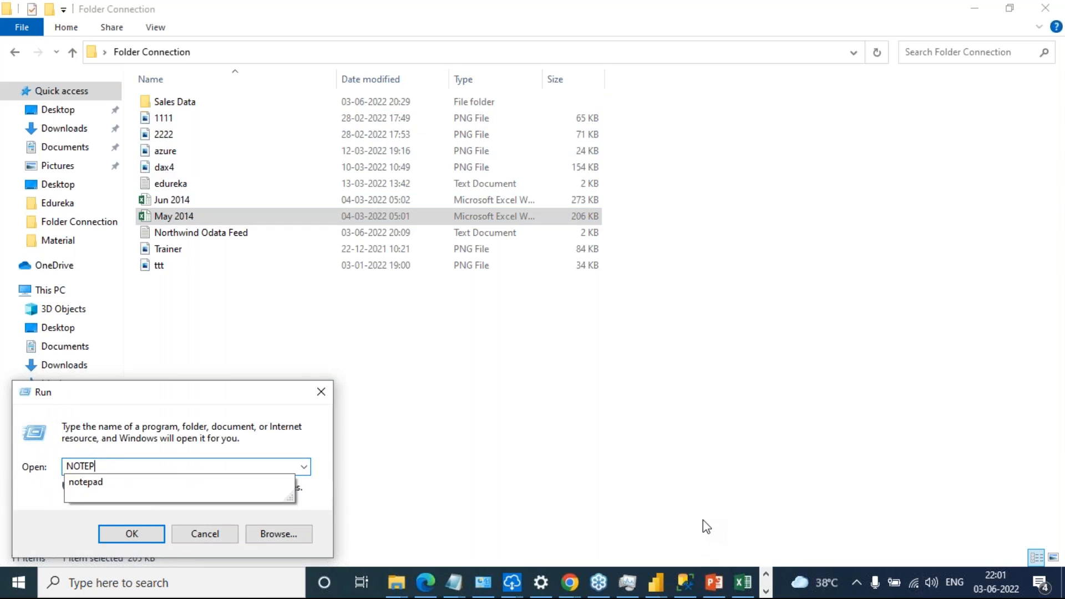
key("Return")
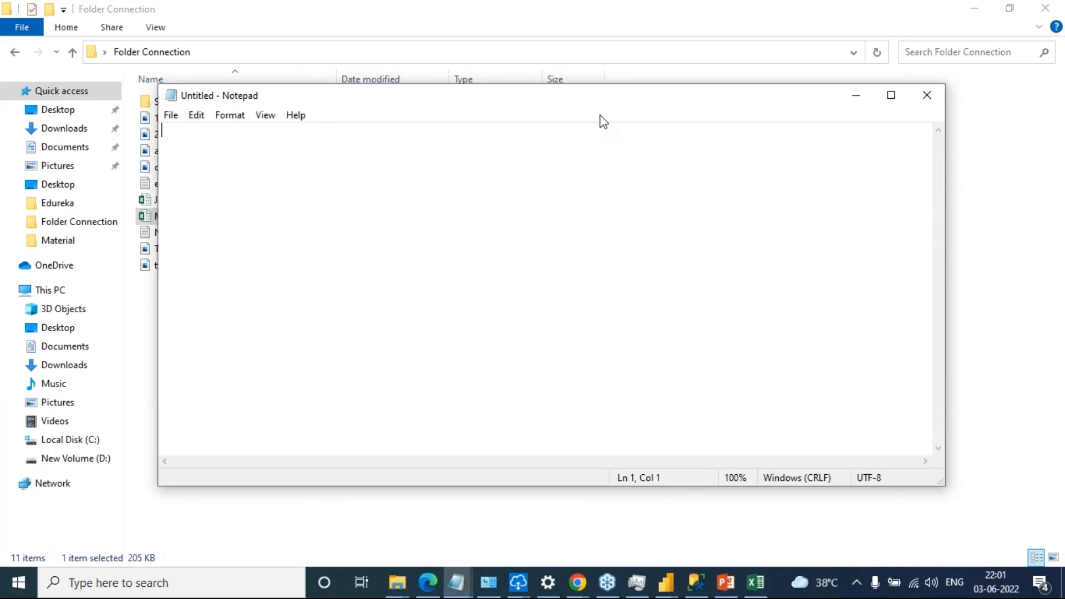
left_click_drag(602, 105, 722, 229)
Write the heading "CREATE FOLDER" in the note with "JUN 2014" and "MAY 2014" indented on separate lines beneath it
type("CREA")
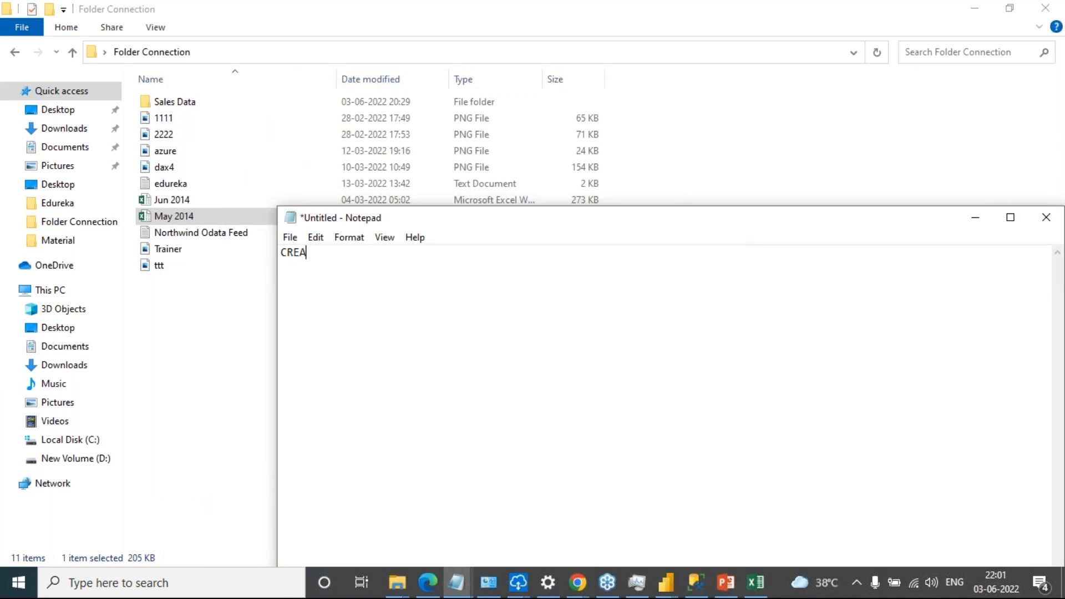
type("TE FOLDER")
key("Return")
key("Tab")
type("JUN 2014")
key("Return")
key("Tab")
type("MAY 2014")
key("Return")
Add a second "CREATE FOLDER" heading indented two levels, with "SALES DATA FOLDER" one level deeper on the next line
key("Return")
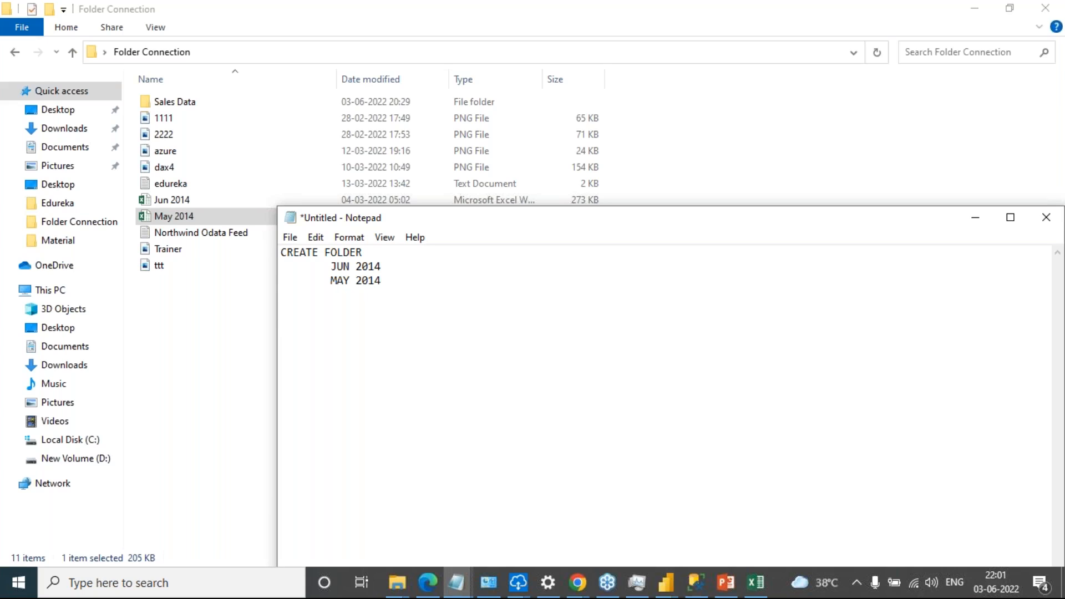
key("Tab")
key("Tab")
type("CREATE FOLDER")
key("Return")
key("Tab")
key("Tab")
key("Tab")
key("Tab")
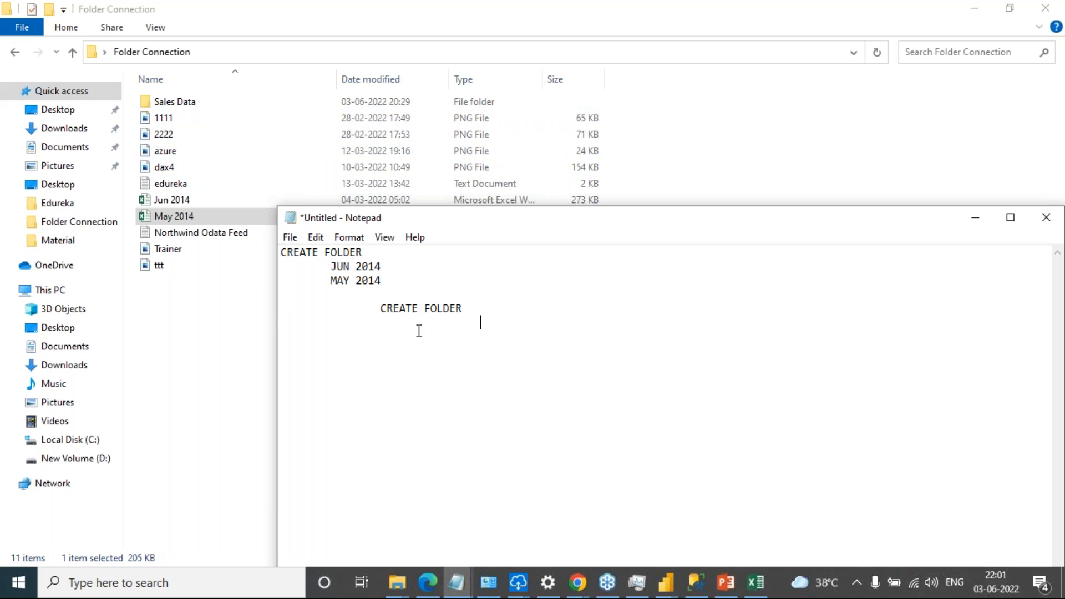
key("BackSpace")
type("SALES DARA")
key("BackSpace")
key("BackSpace")
type("TA FOLDER")
key("Return")
key("Return")
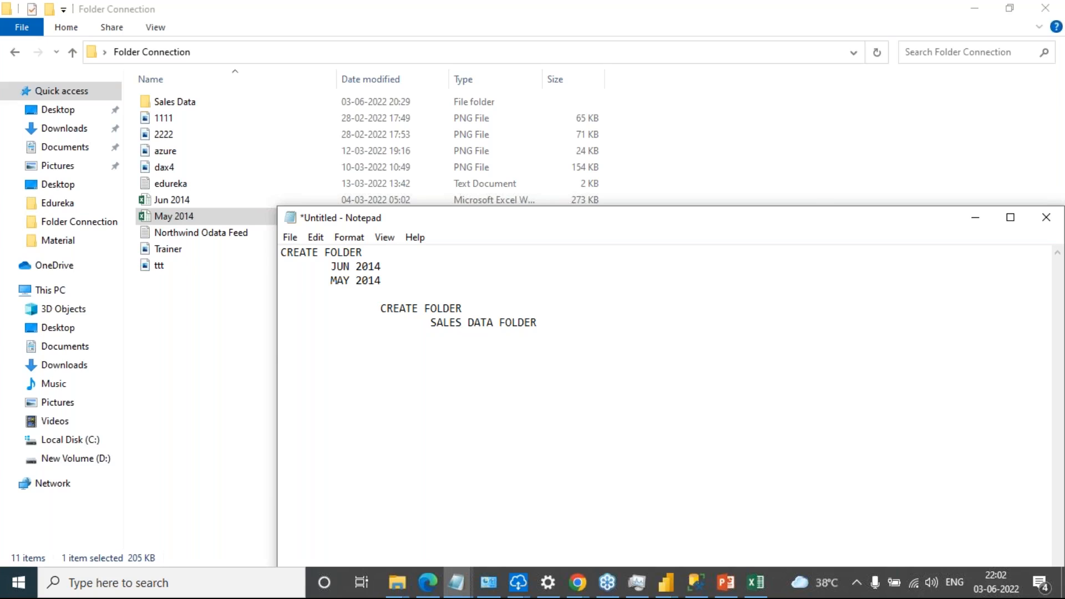
Add the lines "IN OFFICE, WE ALL ARE WORKING IN SAME NETWORK," and "YOU CAN SHARE FOLDER ALSO." below the folder outline
left_click(1053, 199)
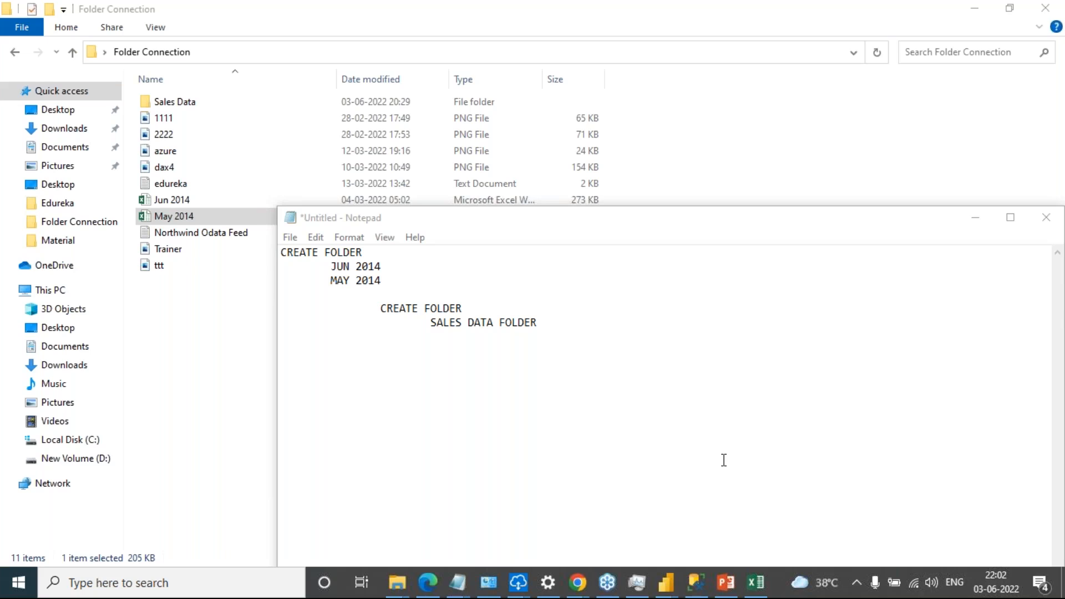
left_click(573, 330)
type("IN")
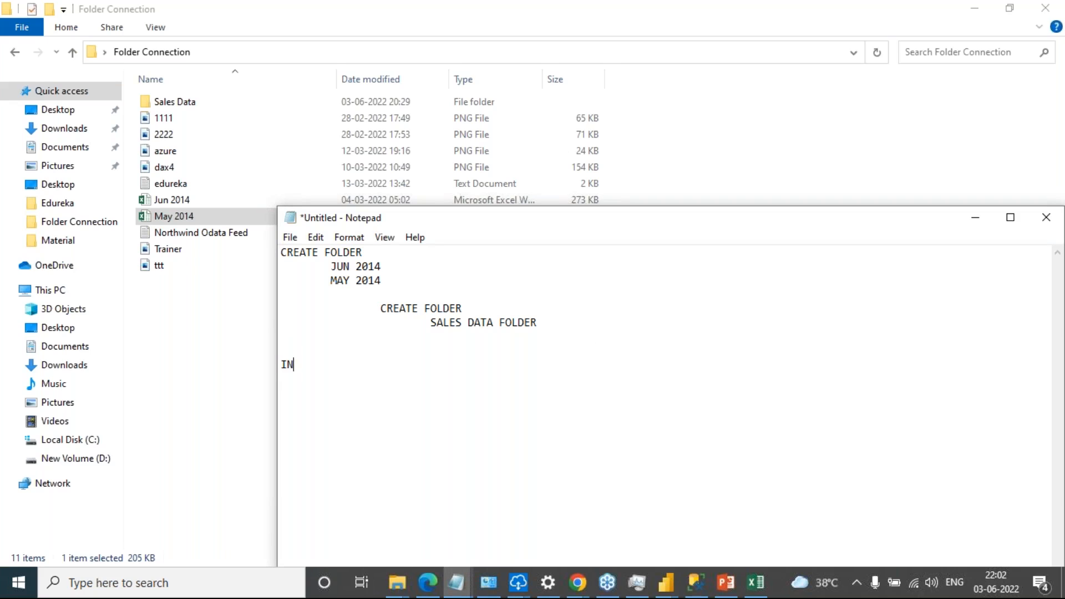
type(" OFFICE, WE ALL ARE WORKING IN SA")
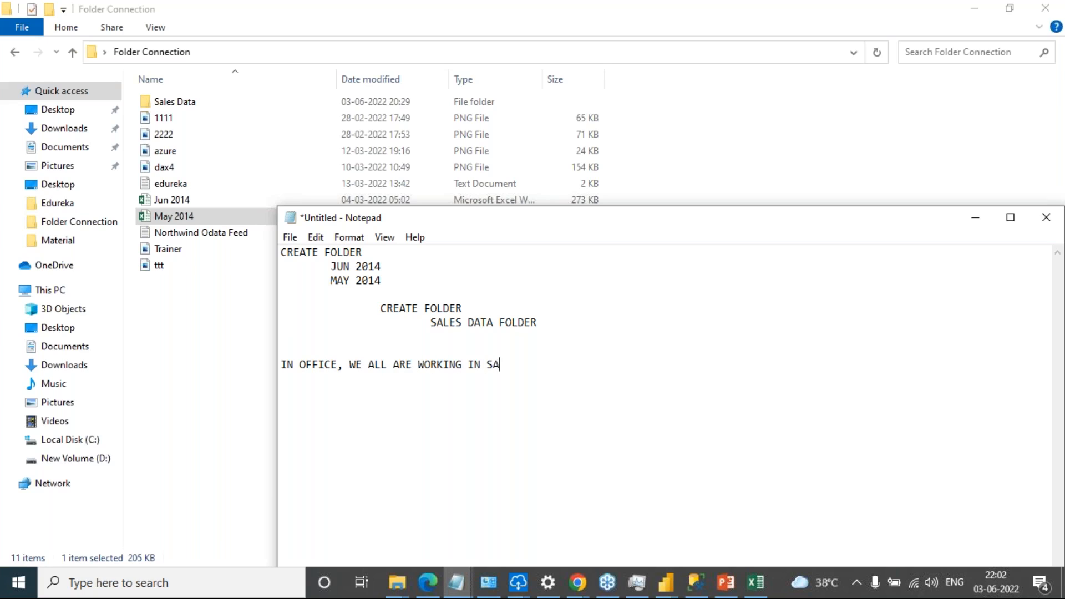
type("ME NETWORK,")
key("Return")
type("DO")
key("BackSpace")
key("BackSpace")
key("BackSpace")
type("YOU CAN SHARE")
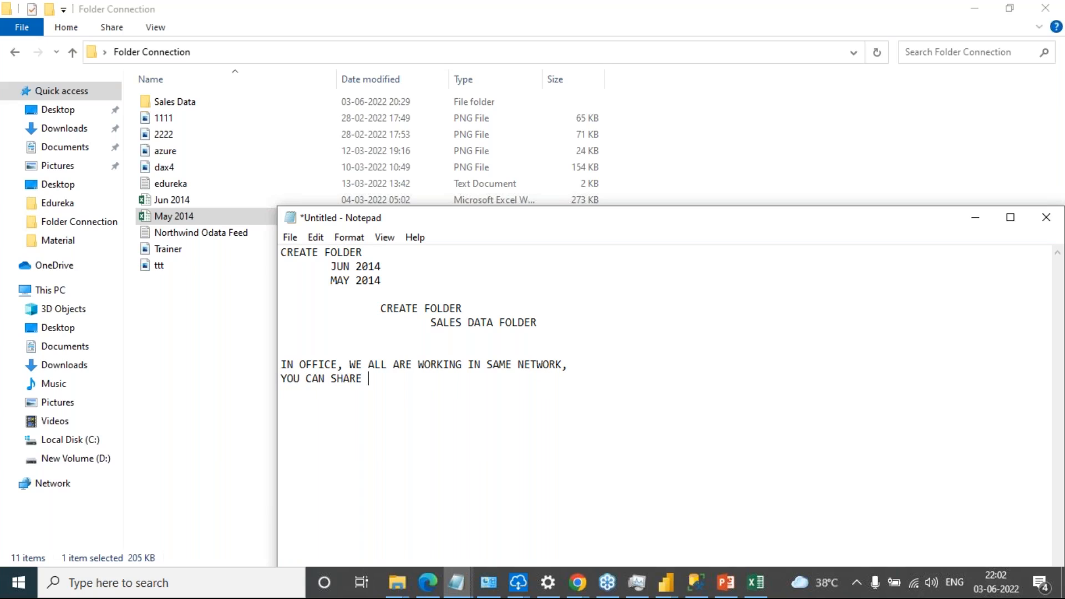
type(" FOLDER ALOSO.")
key("Return")
key("Return")
Add the sentence "THIS IS ABC FOLDER AND PLACE YOUR WORK BOOK" as a separate paragraph in the note
type("THIS IS A")
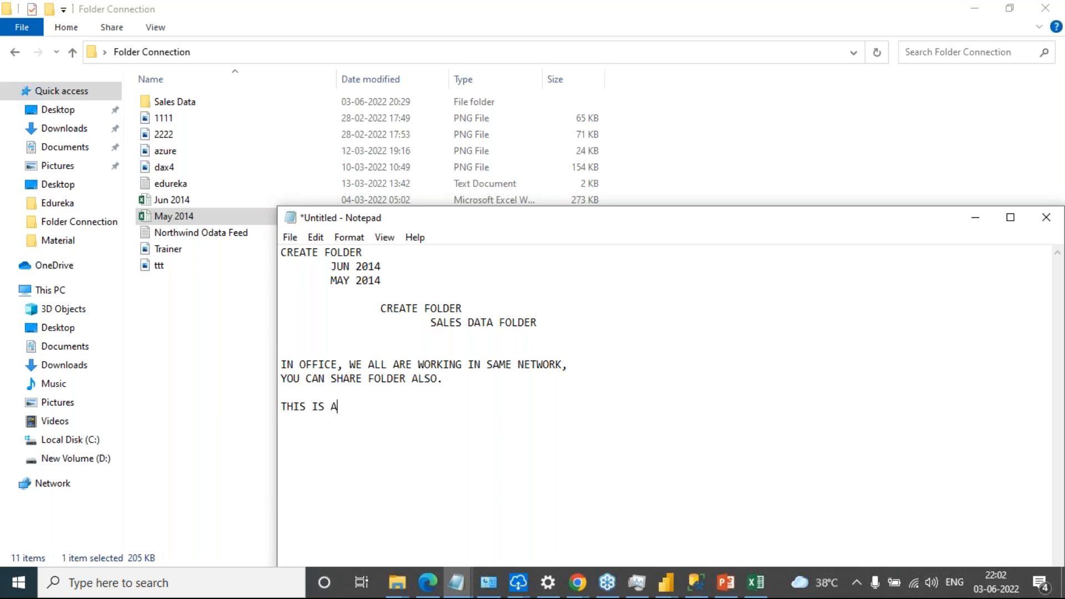
type("BC FOLDER AND PLACE YOUR W")
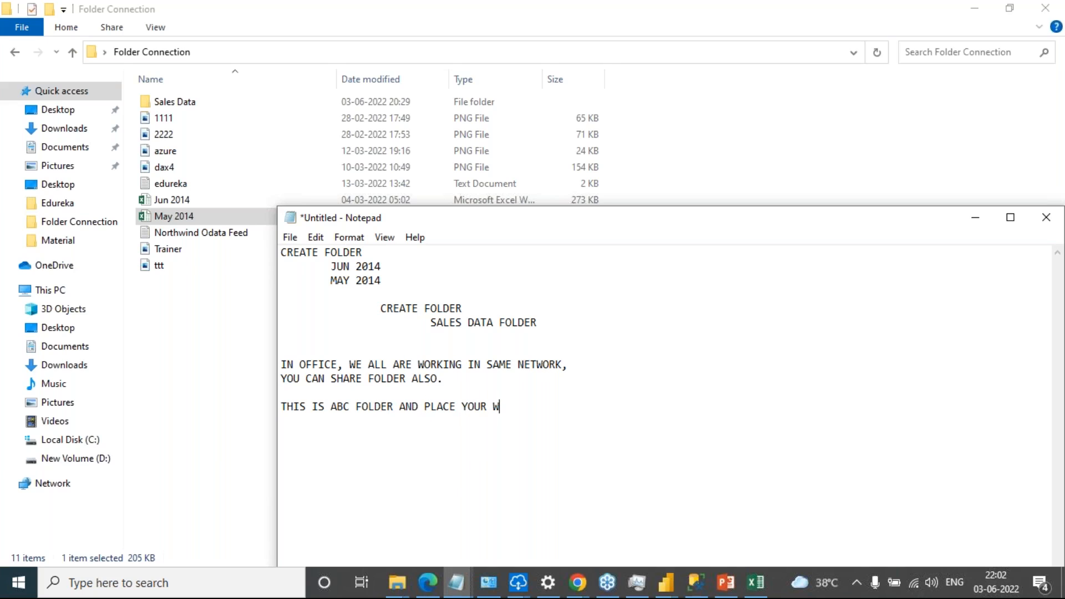
type("ORK BOOK")
key("Return")
key("Return")
Add the heading "TEAM ALPH" with an indented copy of the ABC folder sentence beneath it
type("TEAM ALPH")
key("Return")
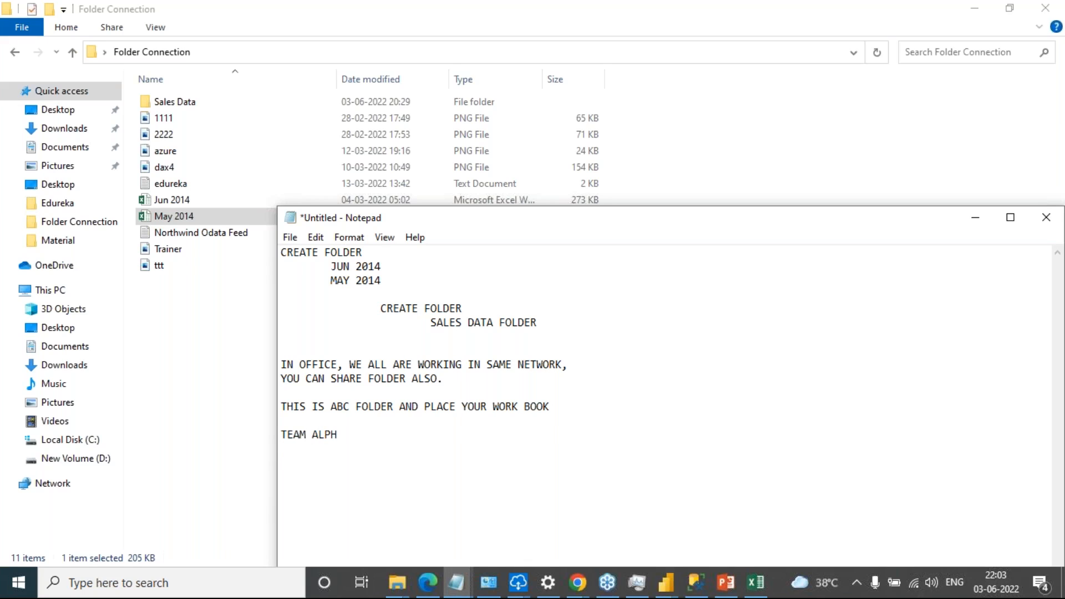
left_click_drag(577, 410, 291, 410)
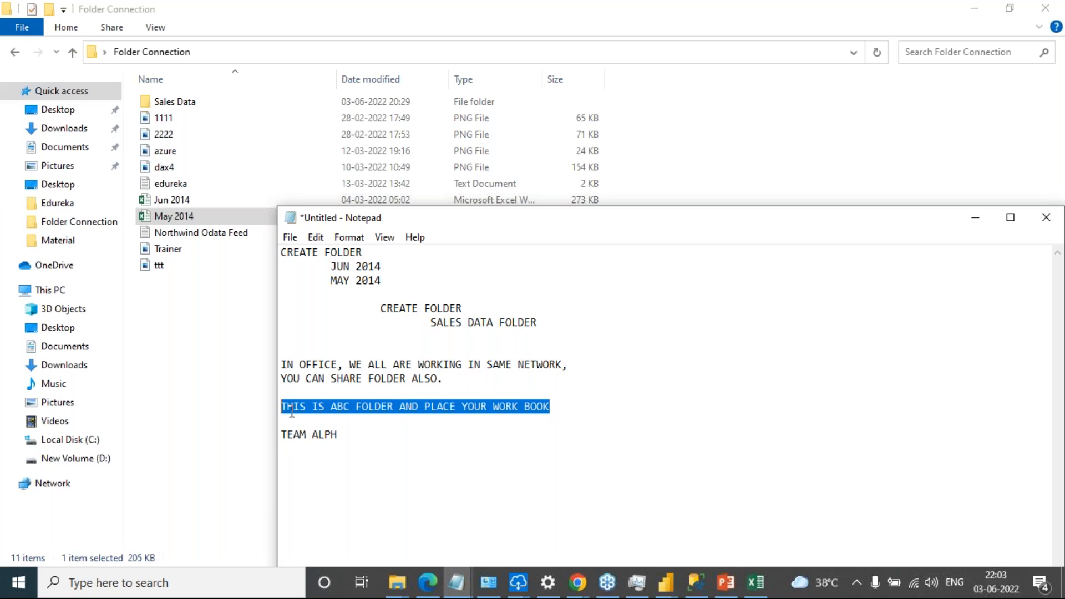
key("ctrl+c")
left_click(394, 451)
key("Tab")
key("ctrl+v")
key("Return")
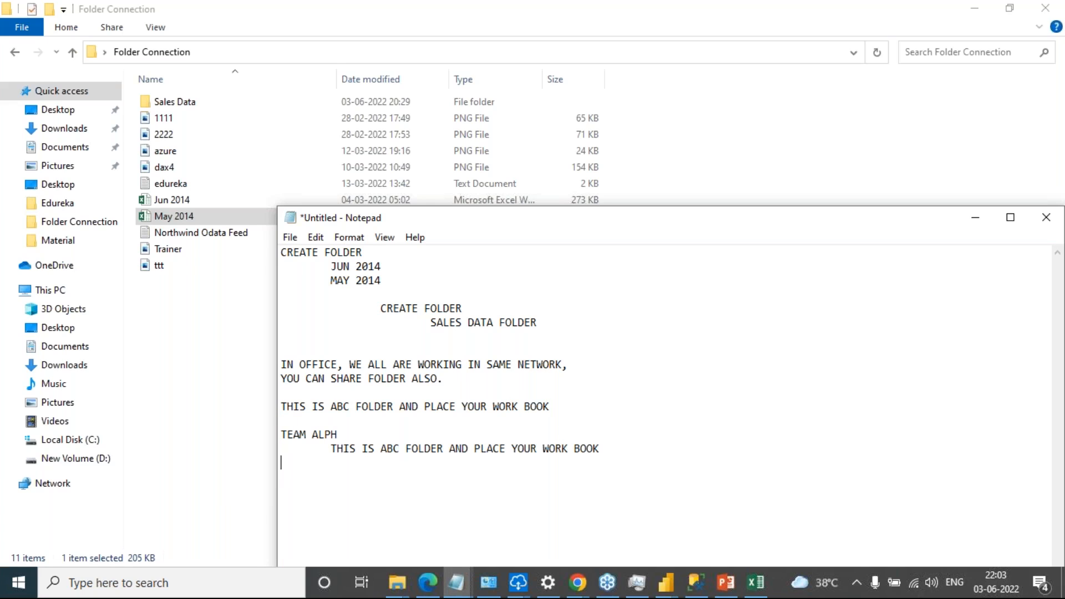
Add the heading "TEAM BETA" with the same copied ABC folder sentence indented beneath it
type("TEAM BETA")
key("Return")
key("Tab")
key("ctrl+v")
key("Return")
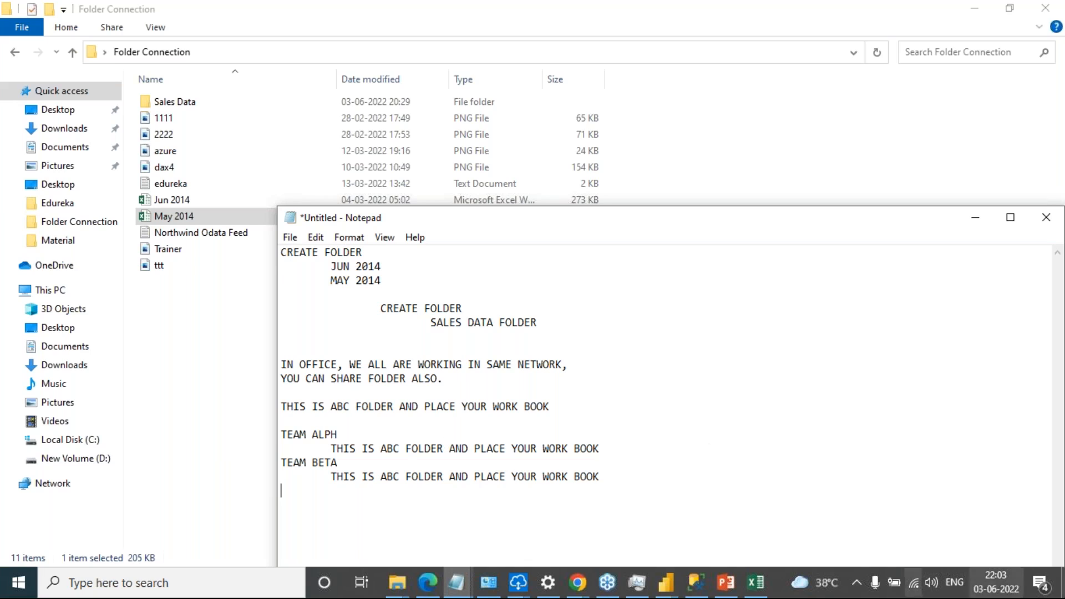
left_click(997, 589)
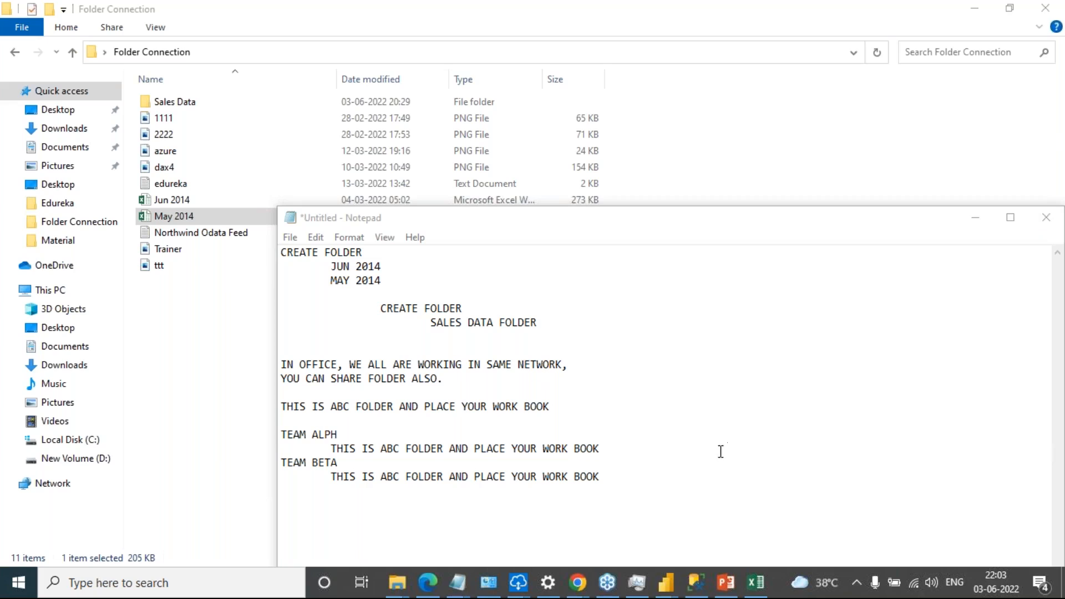
left_click(570, 502)
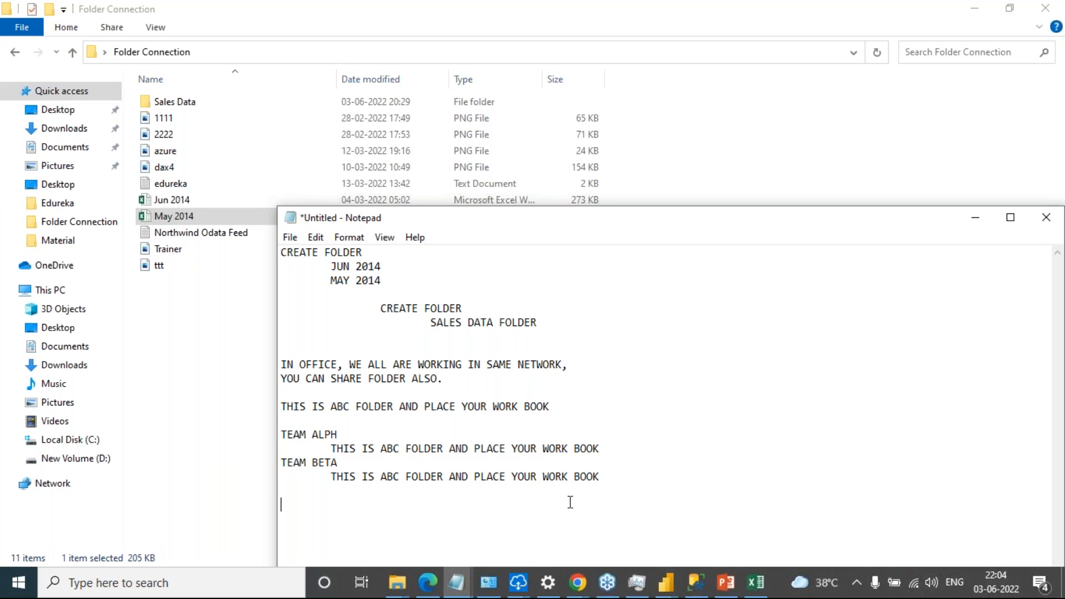
Switch to Power BI Desktop, create a new blank report, and dismiss its start screen
left_click(664, 593)
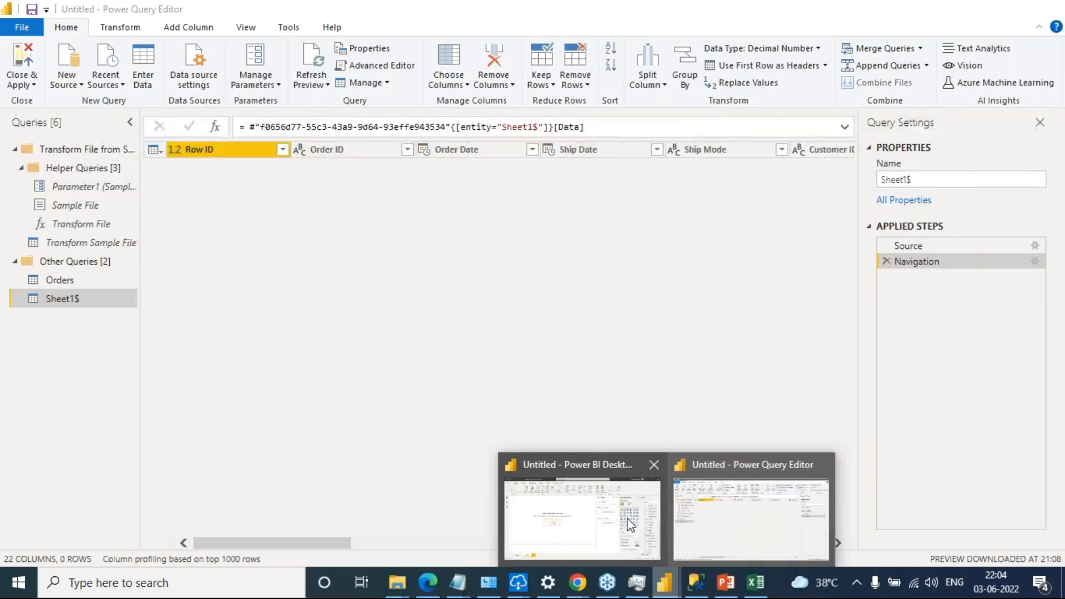
left_click(622, 519)
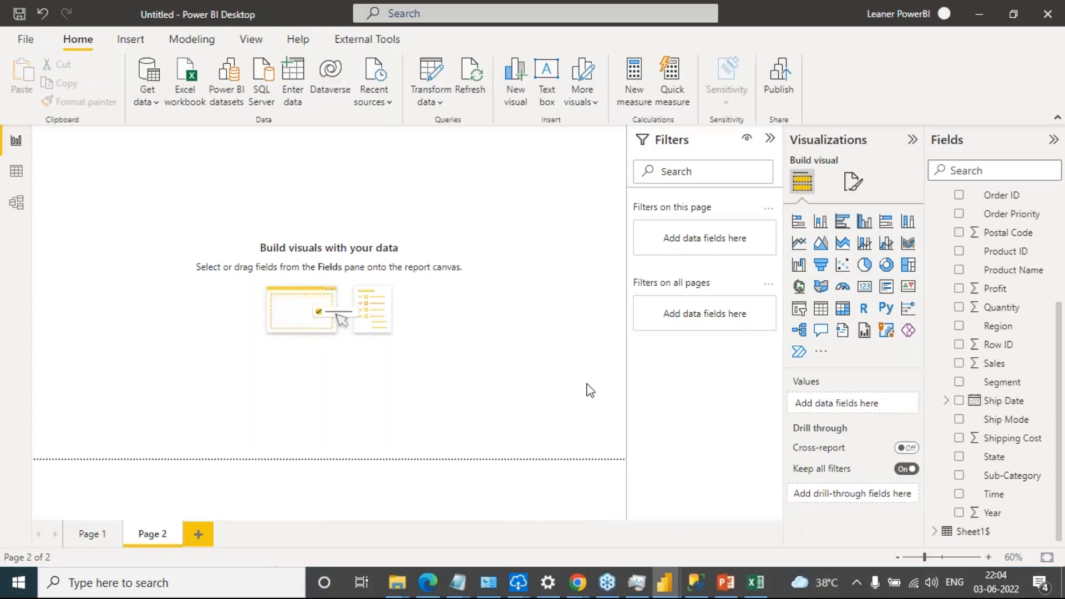
left_click(20, 41)
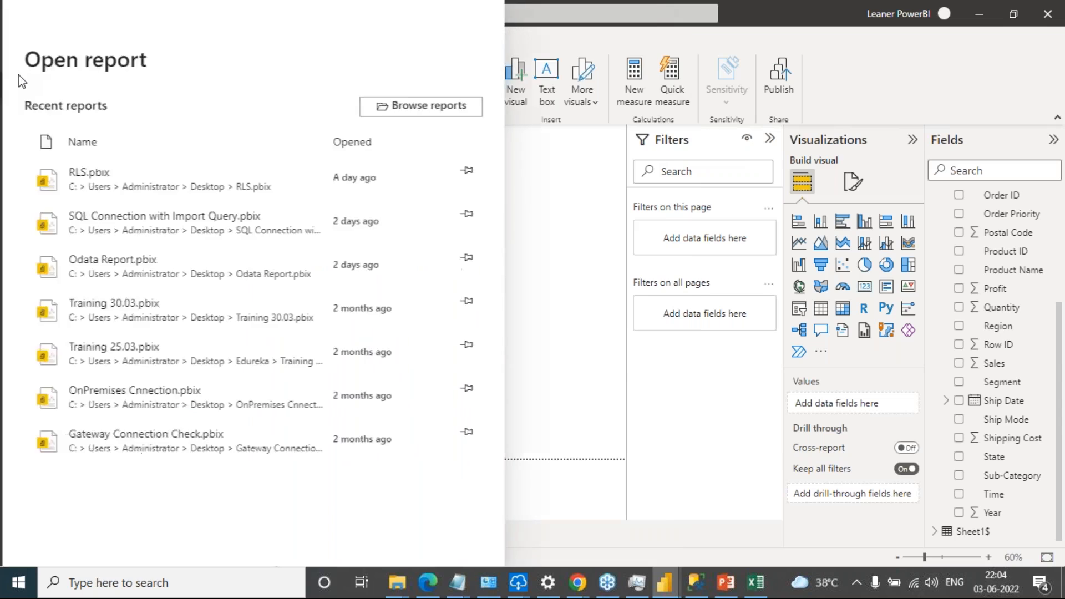
left_click(34, 61)
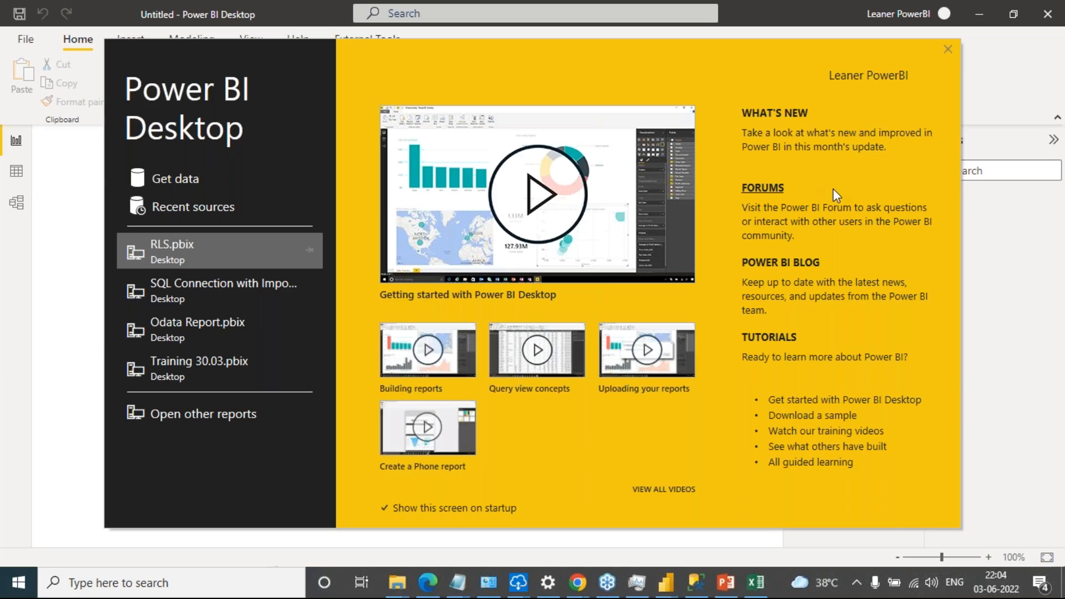
left_click(948, 50)
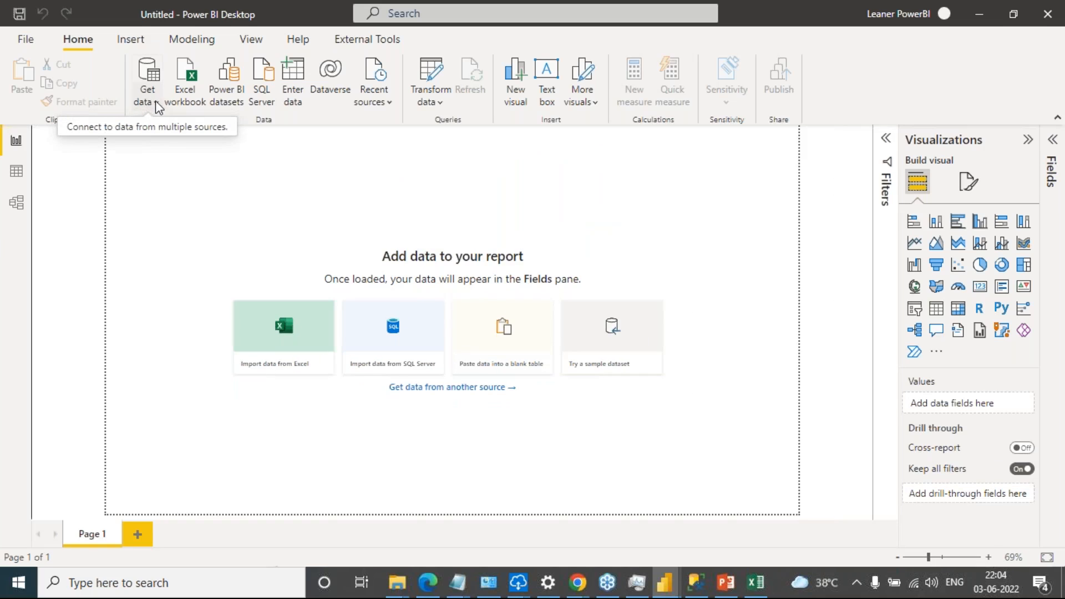
Open the full list of data sources and start a connection of the Folder type
left_click(158, 101)
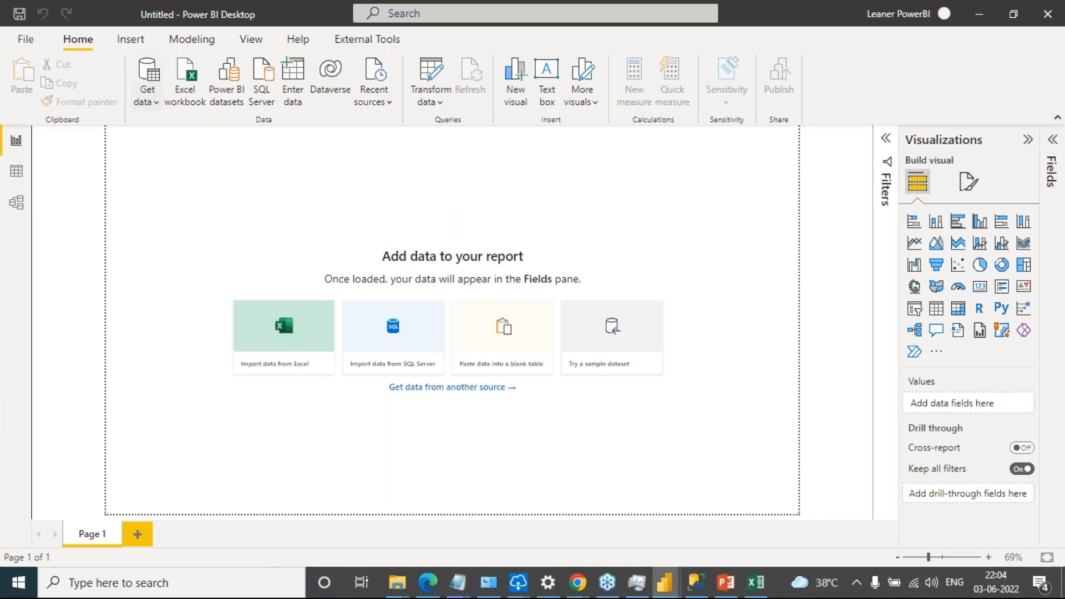
left_click(147, 101)
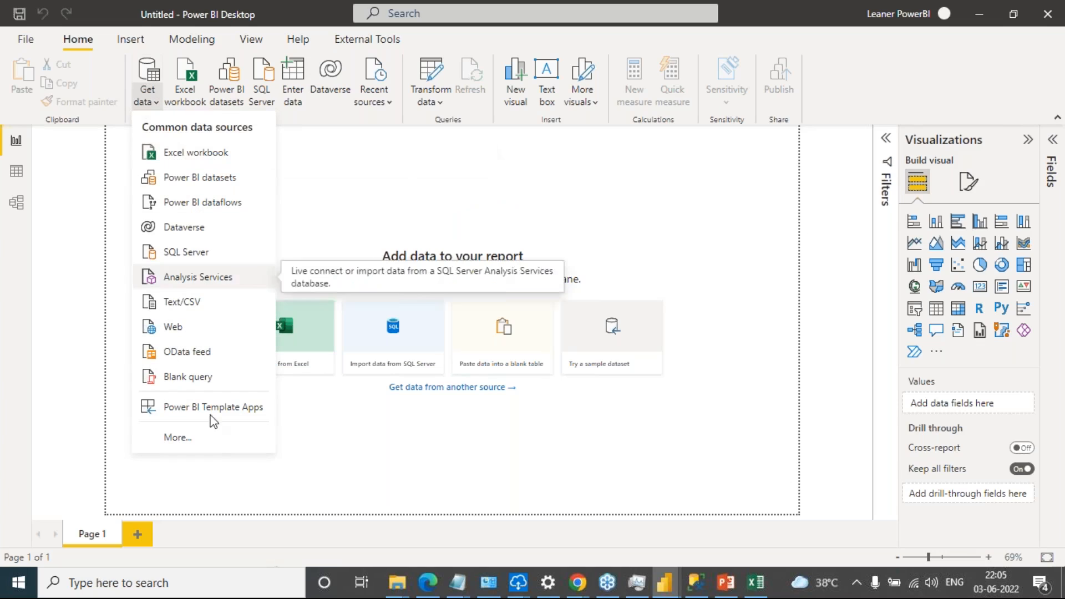
left_click(189, 443)
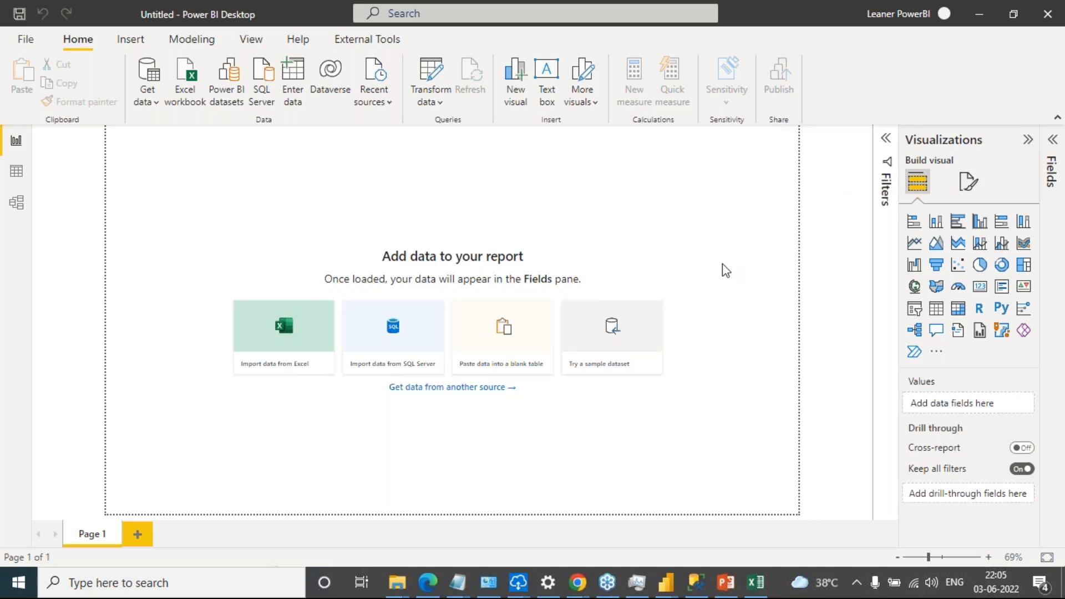
left_click(152, 103)
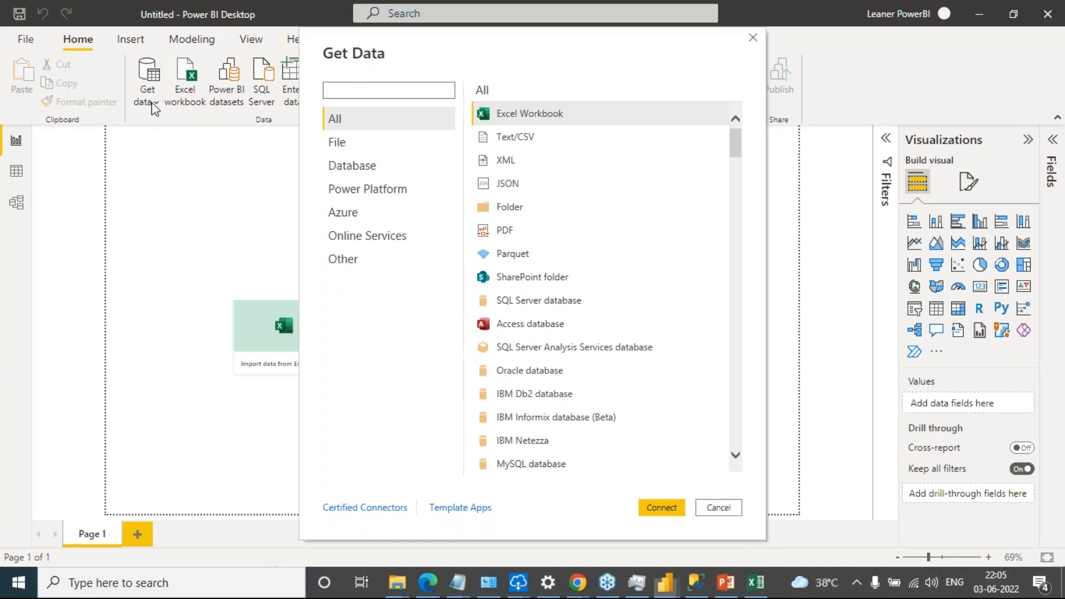
left_click(517, 208)
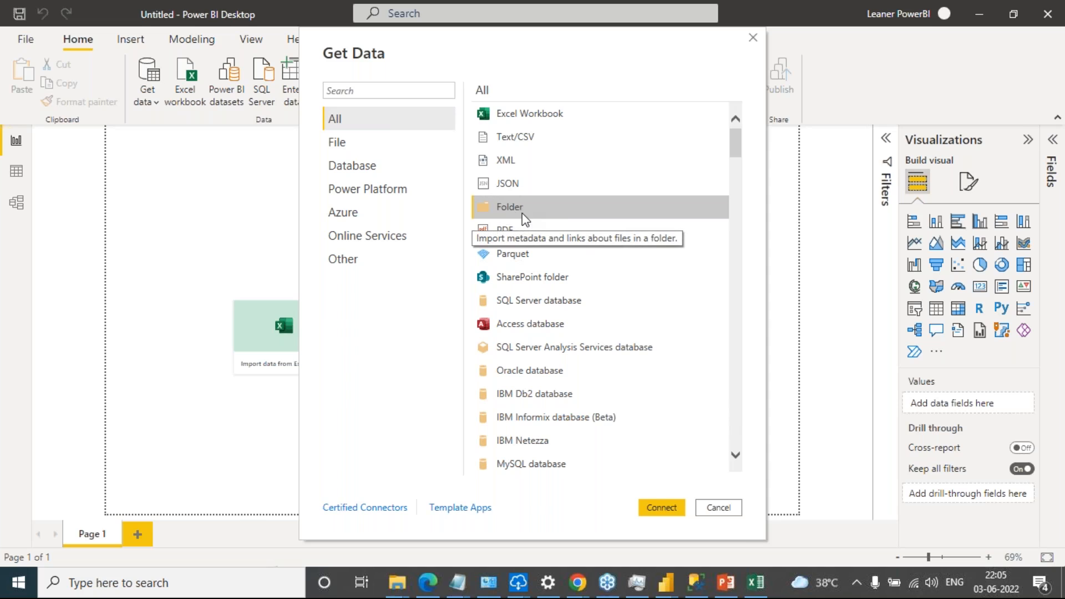
left_click(661, 510)
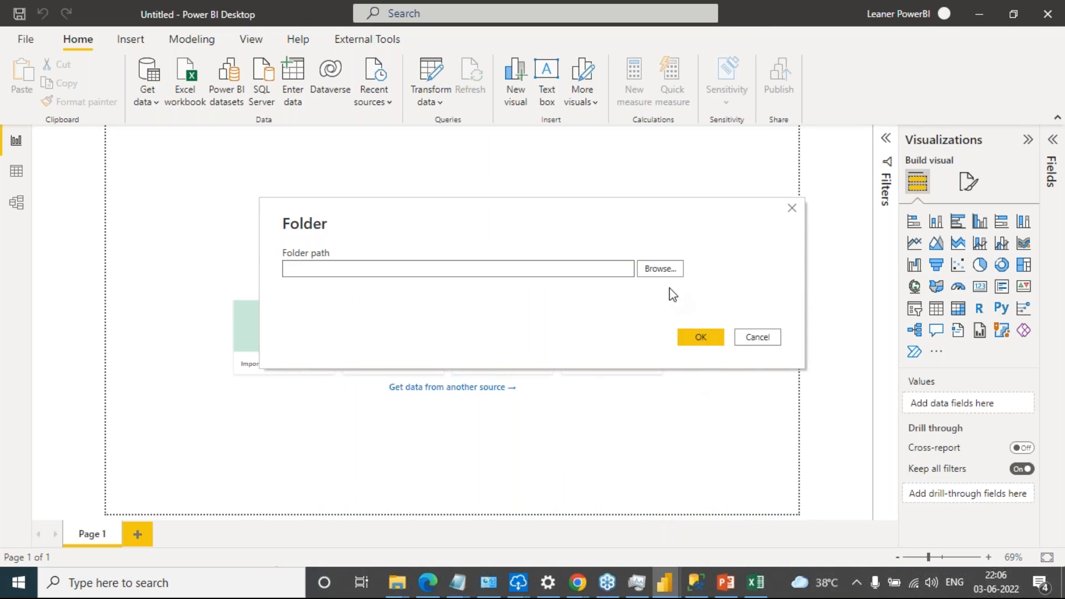
Set the folder path to the Sales Data subfolder of Folder Connection on the desktop
left_click(663, 270)
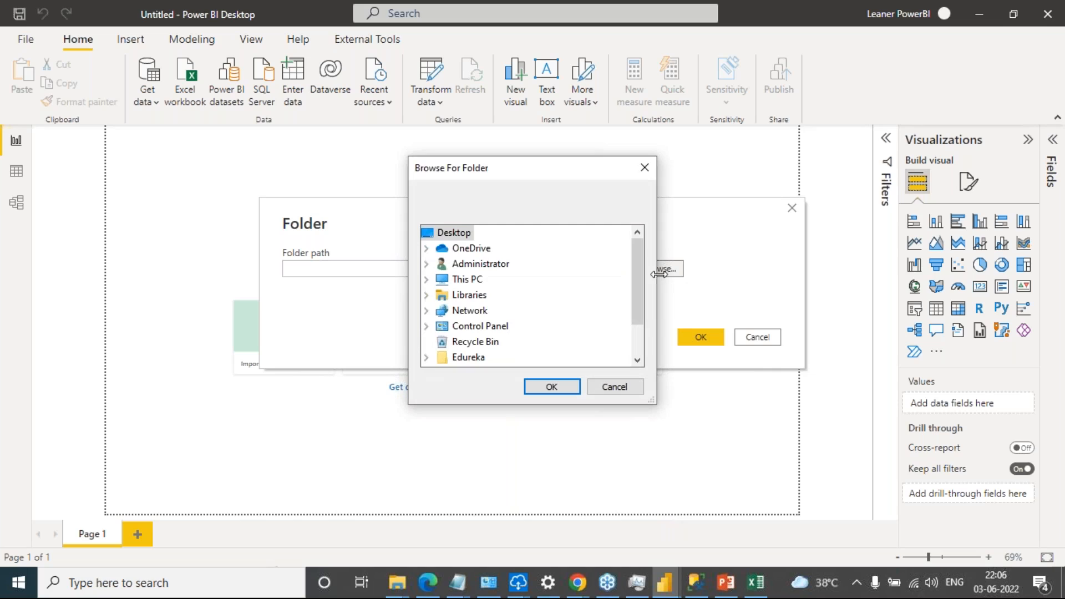
left_click_drag(639, 273, 630, 311)
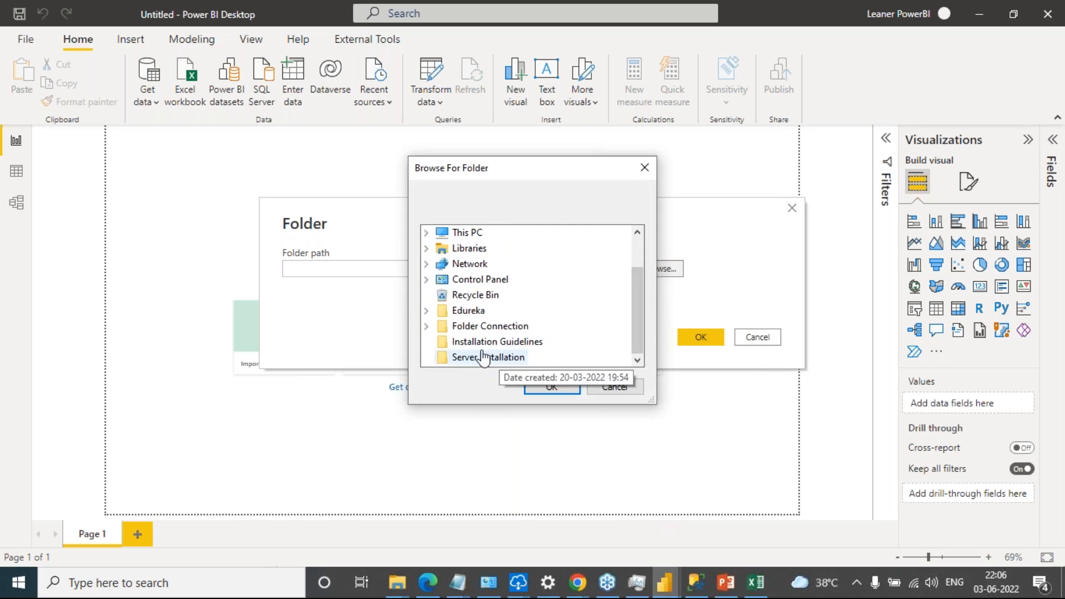
left_click(499, 327)
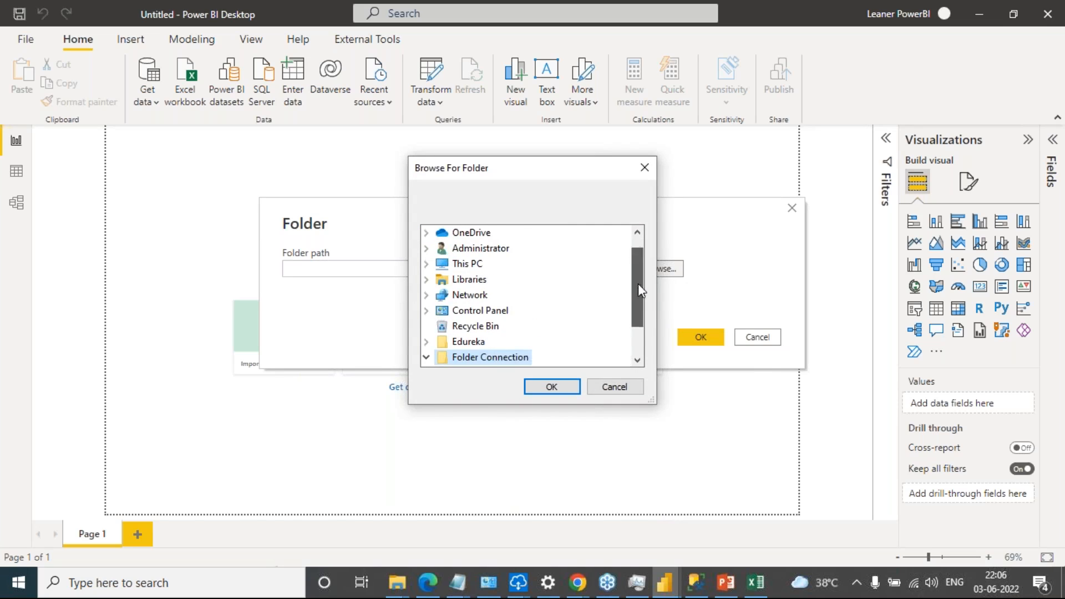
left_click_drag(638, 284, 625, 321)
left_click(487, 326)
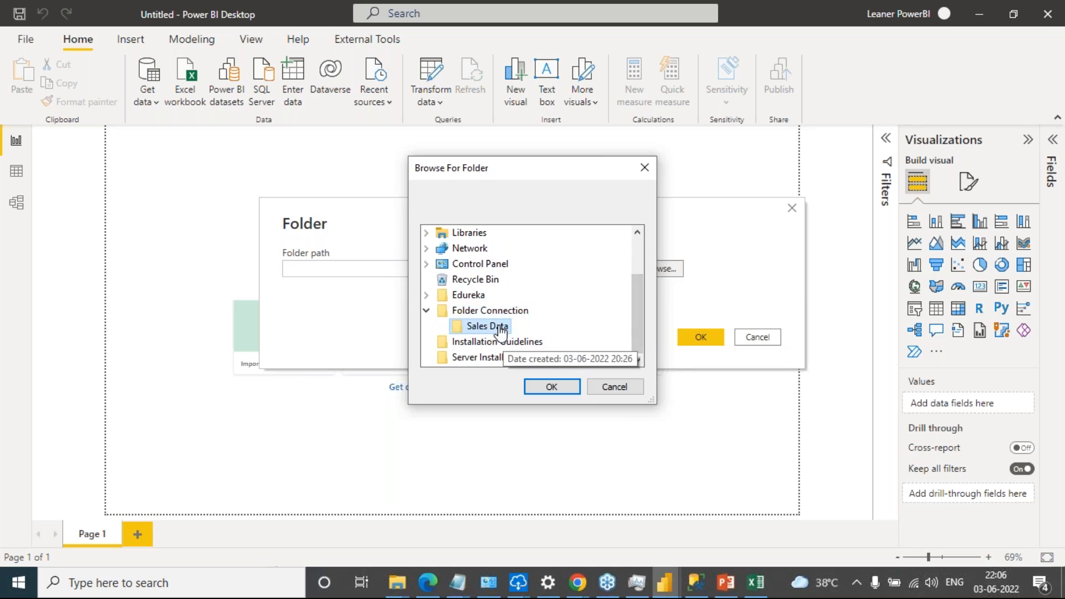
left_click(550, 388)
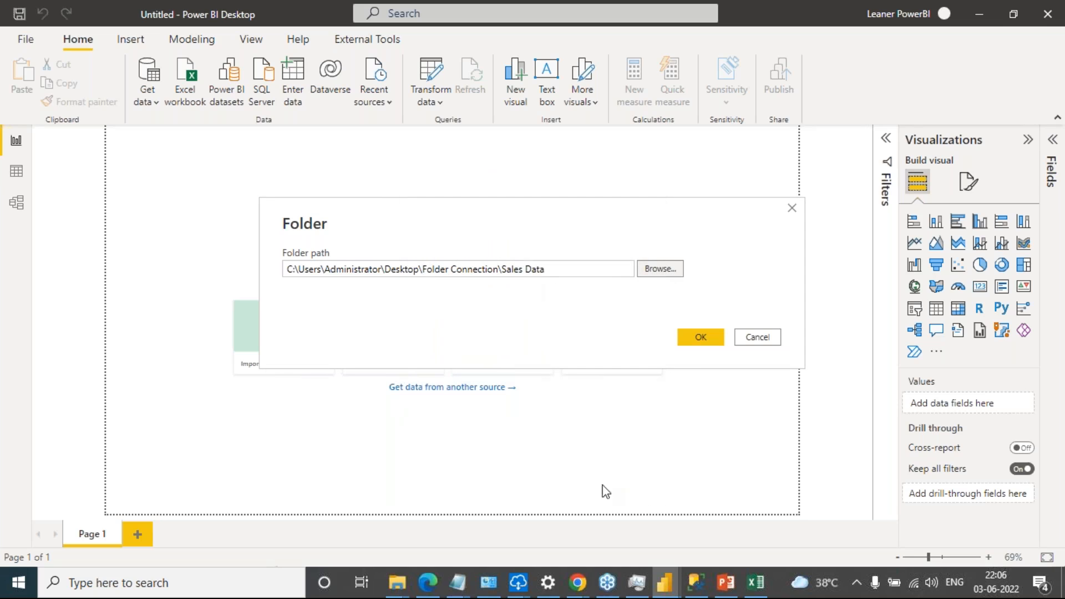
Switch to File Explorer, open Sales Data in Folder Connection, and go through the monthly workbooks it contains
mouse_move(402, 591)
left_click(552, 537)
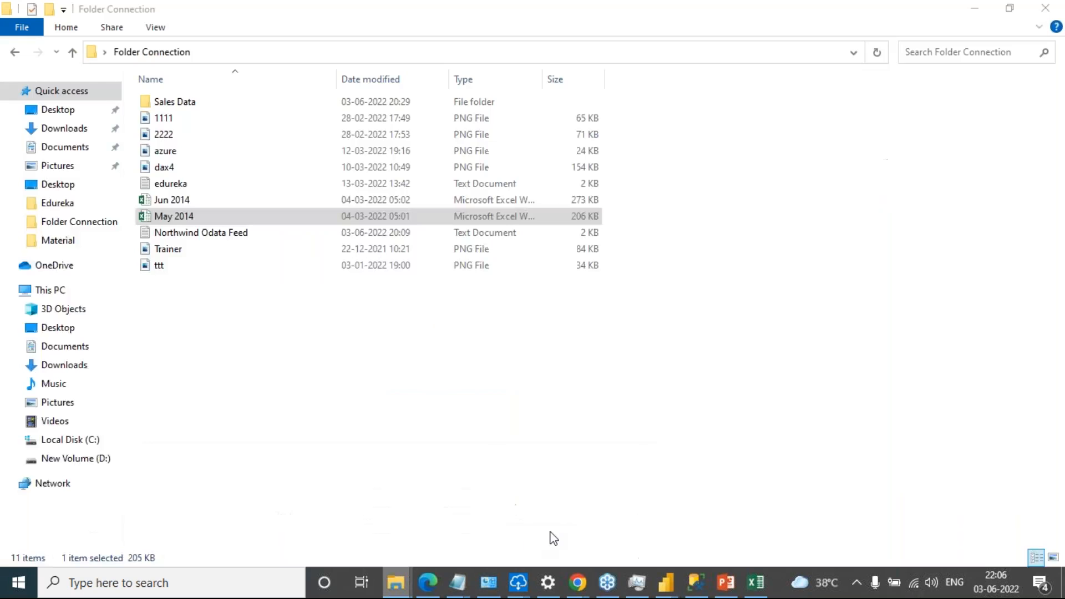
left_click_drag(467, 8, 582, 319)
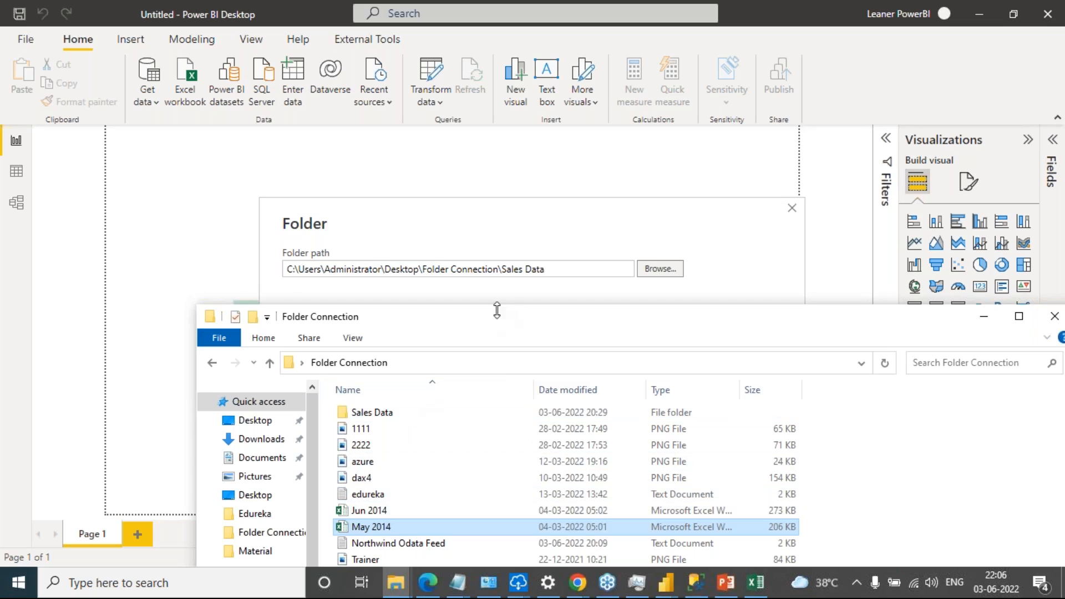
left_click(381, 416)
double_click(383, 420)
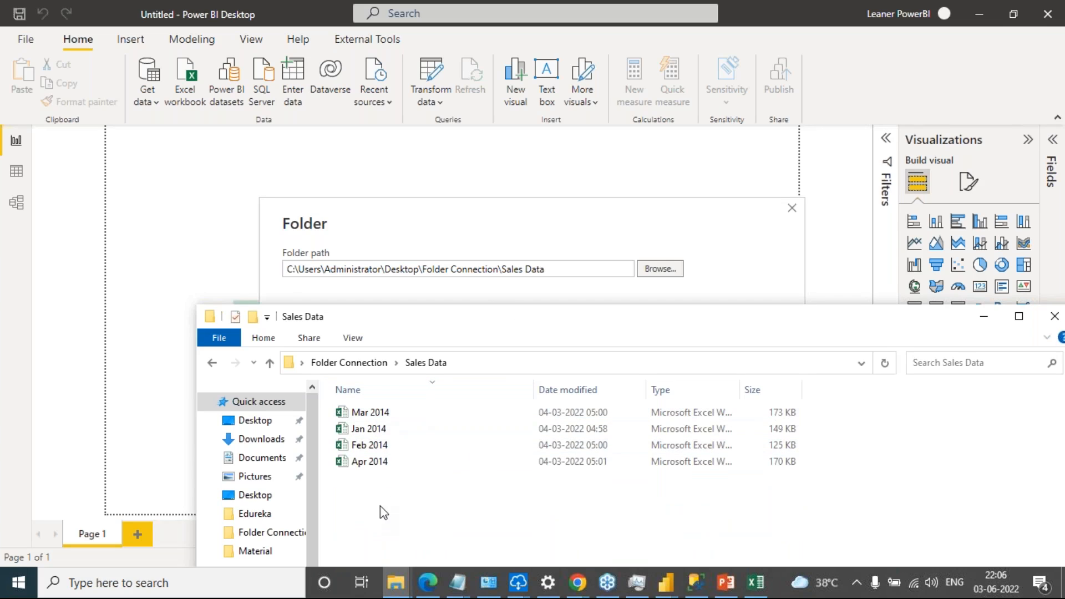
left_click_drag(433, 489, 358, 397)
left_click(370, 433)
left_click(373, 447)
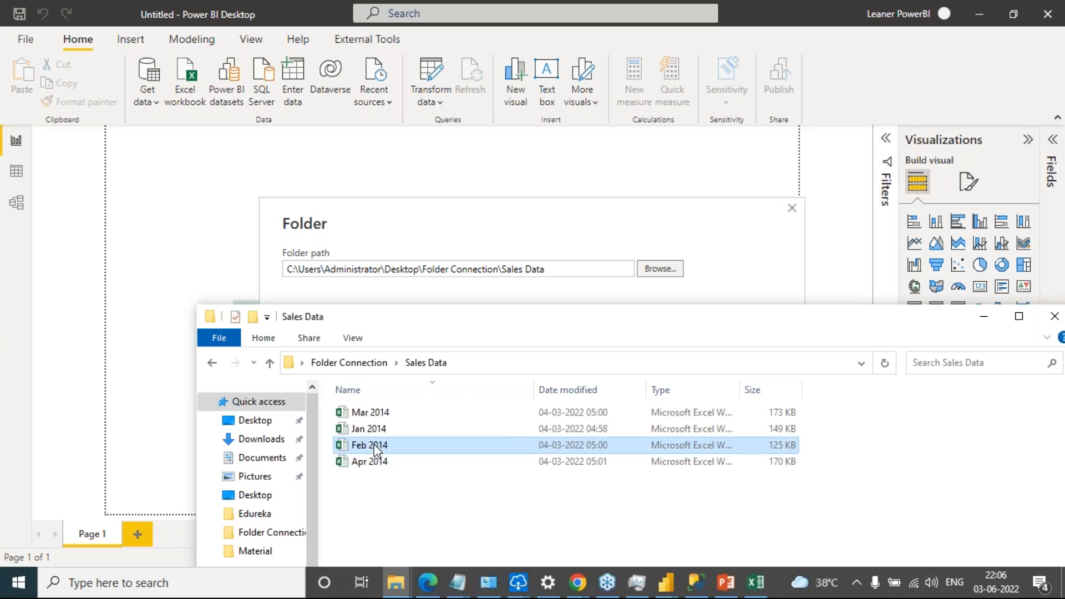
left_click(371, 416)
left_click(370, 462)
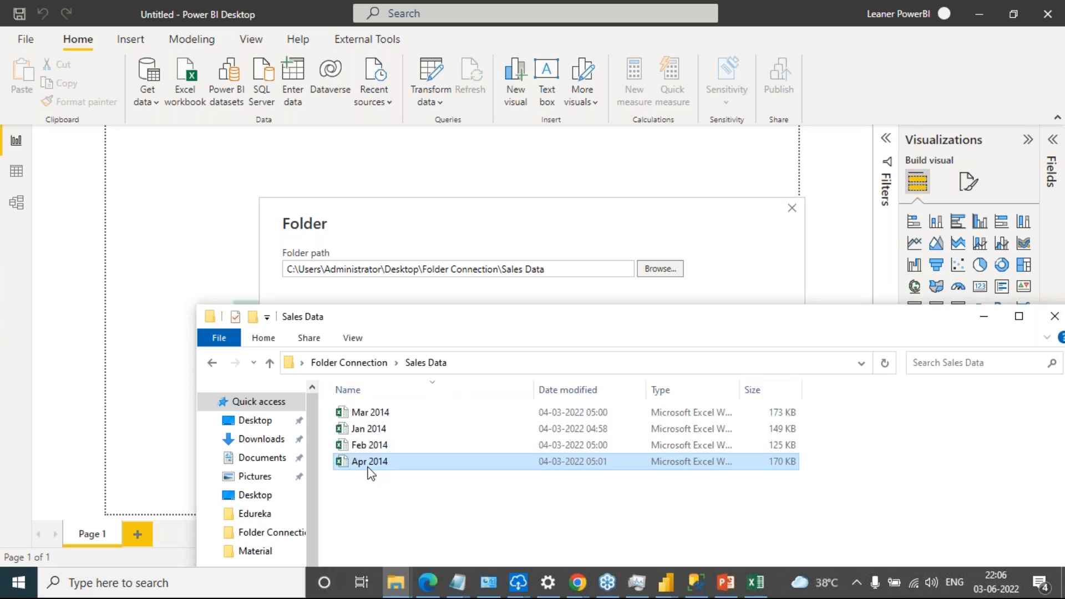
left_click(459, 502)
left_click_drag(422, 509, 331, 399)
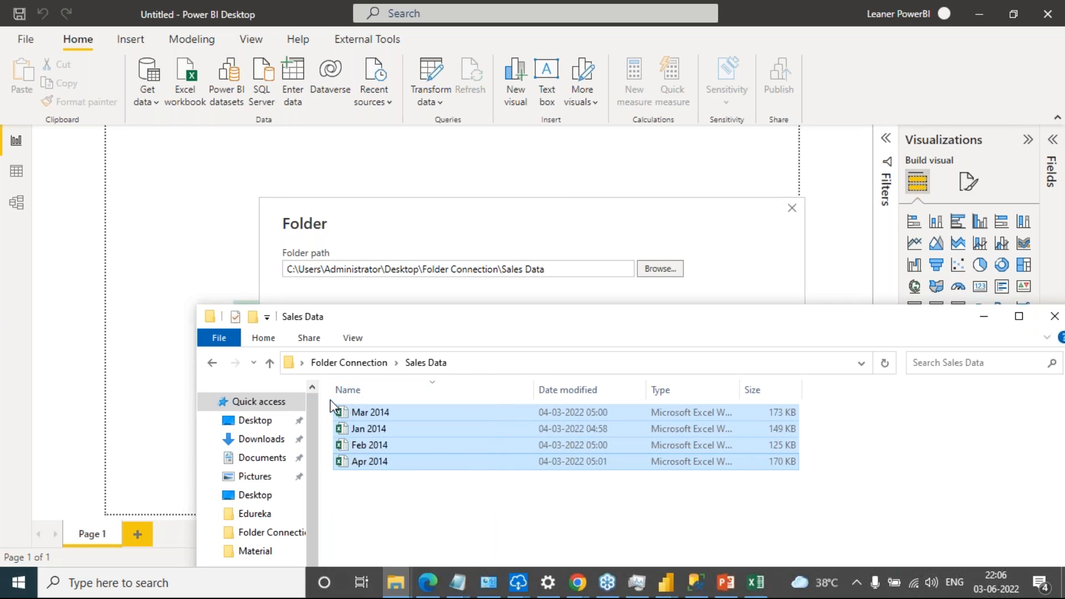
Return to the parent Folder Connection folder, reopen Sales Data, and arrange the window so the connector's folder path stays visible
left_click(378, 363)
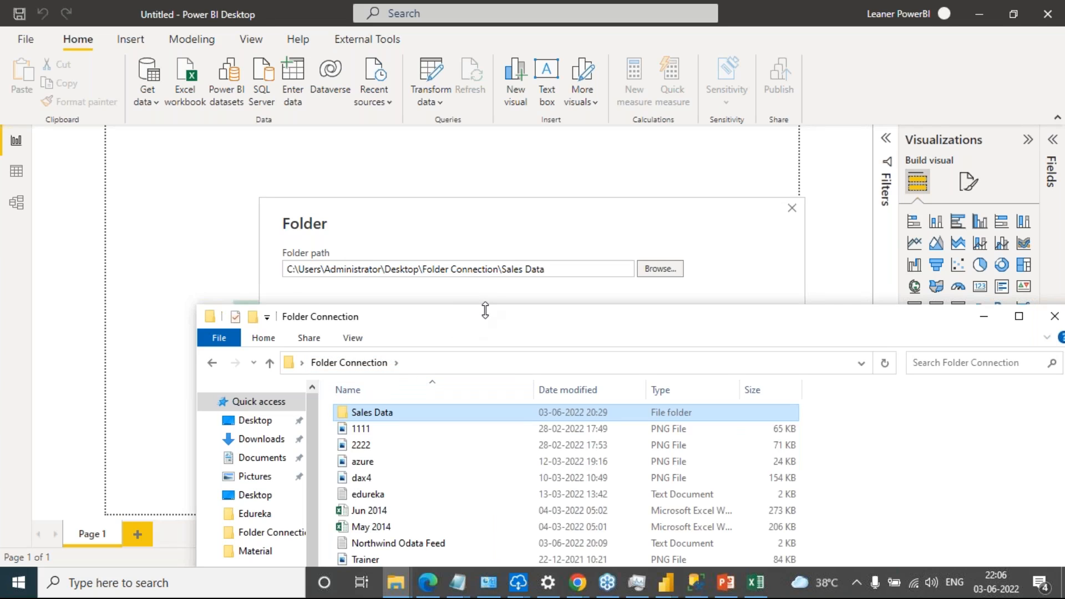
left_click_drag(486, 322, 465, 312)
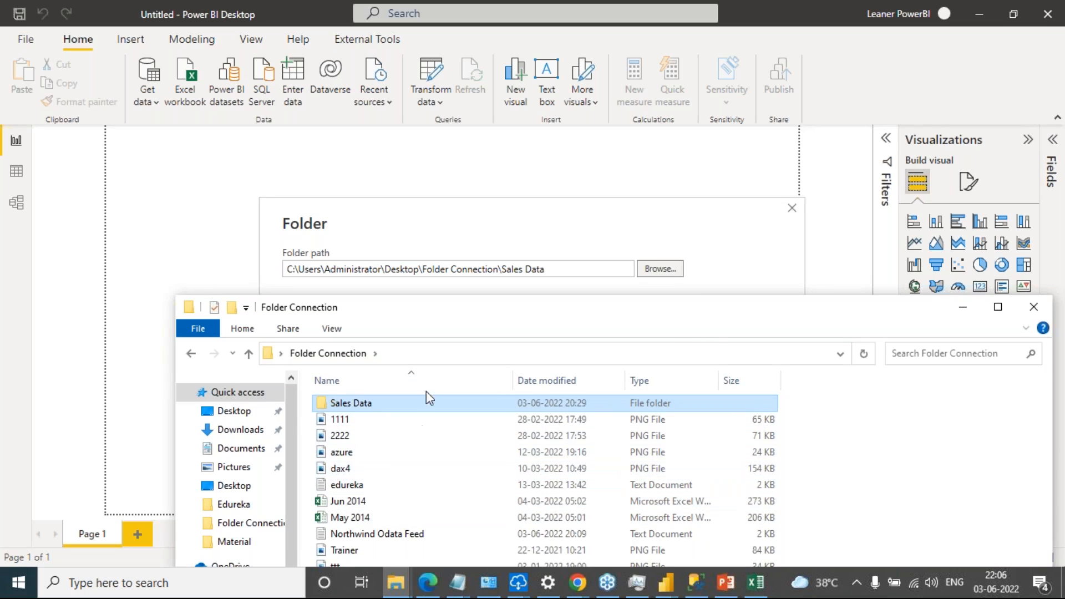
left_click_drag(567, 312, 598, 332)
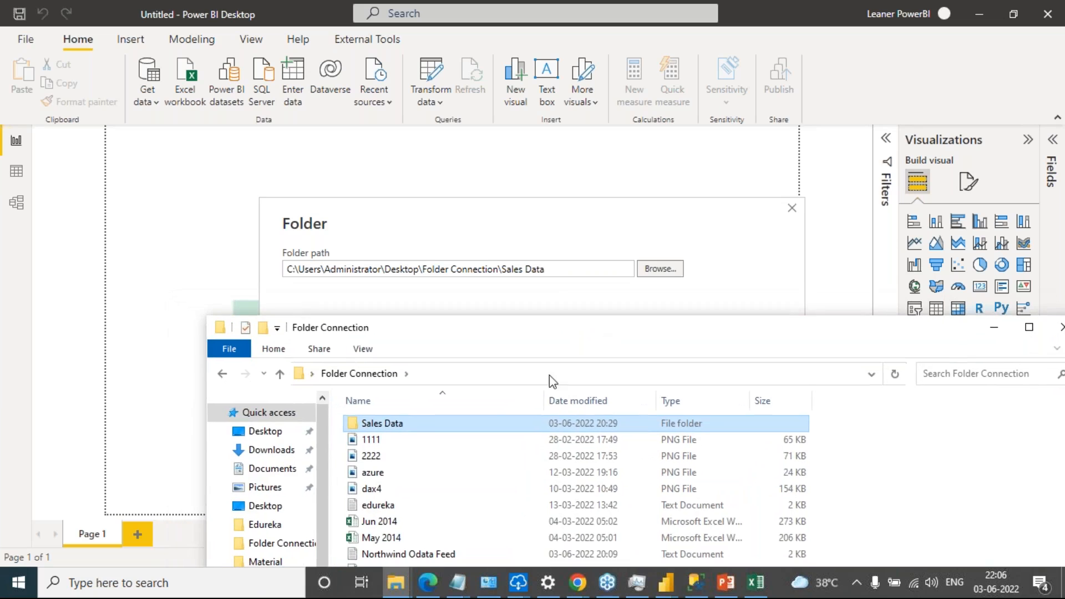
double_click(388, 426)
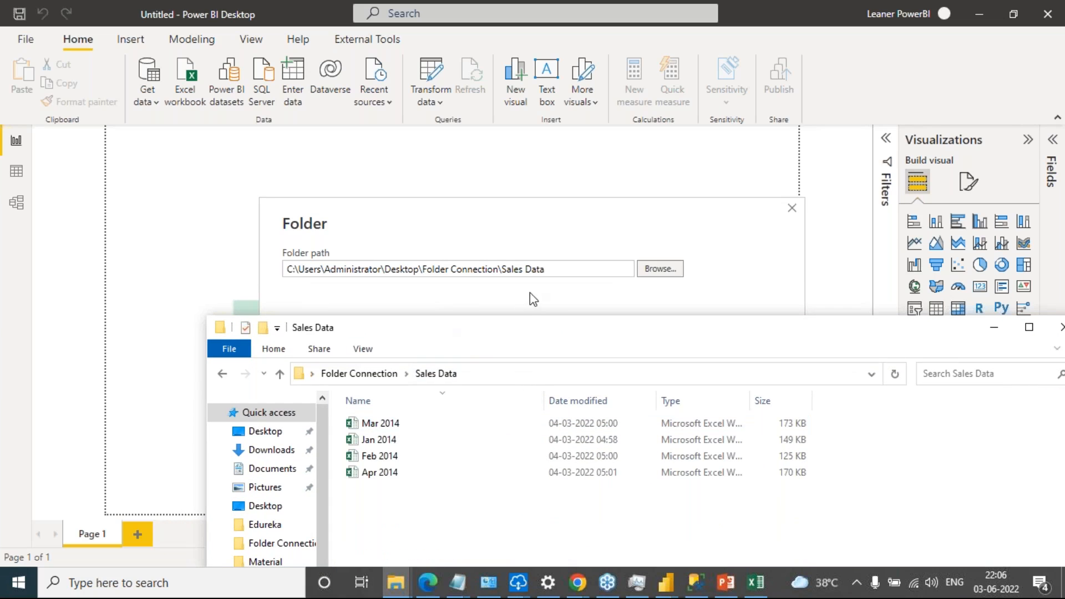
left_click_drag(641, 332, 615, 409)
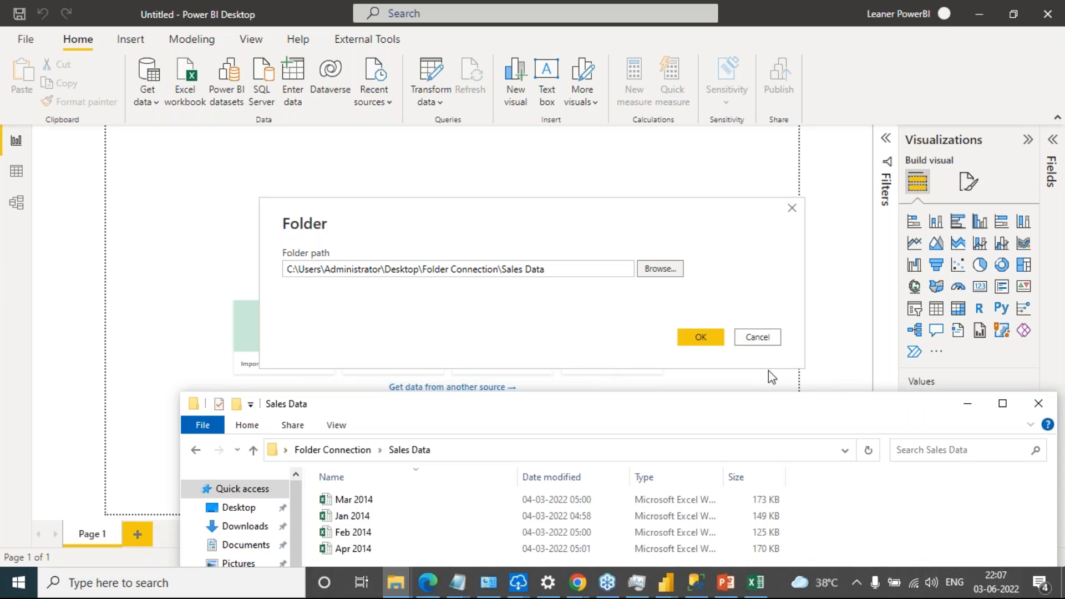
Switch back to Power BI Desktop, confirm the Sales Data folder path, and review the file preview and combine options
left_click(698, 340)
left_click(698, 341)
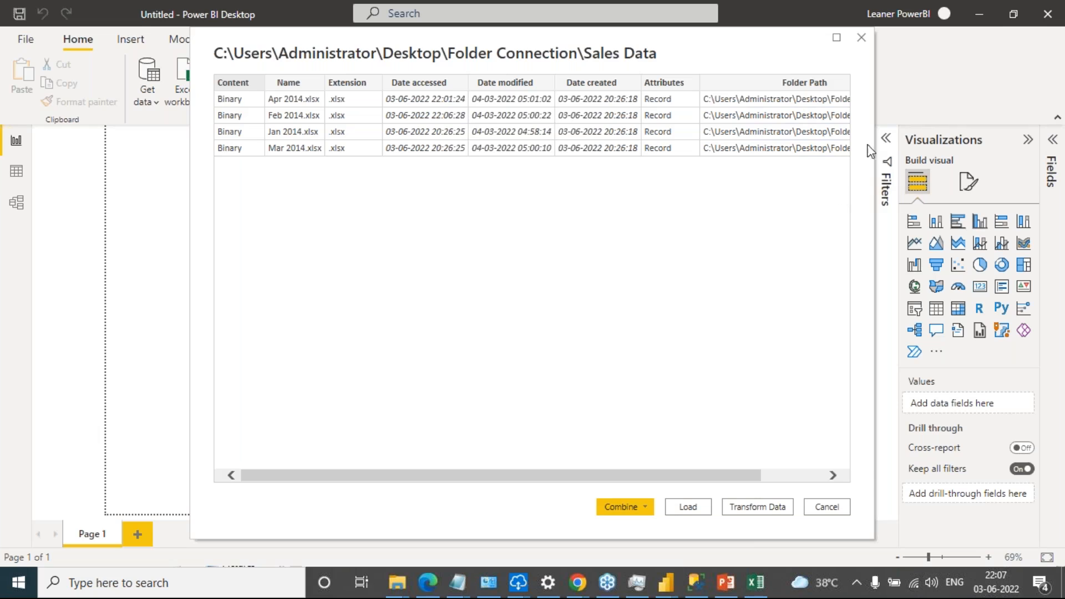
left_click_drag(735, 476, 644, 486)
left_click(642, 506)
left_click(527, 515)
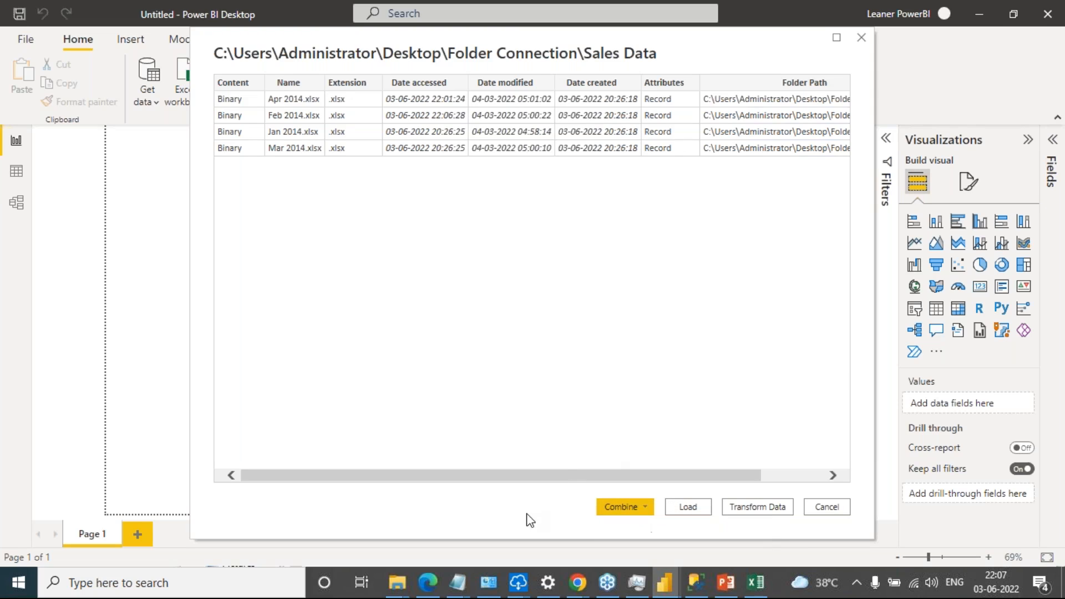
Choose Combine & Load for the workbooks in the Sales Data folder
left_click(647, 513)
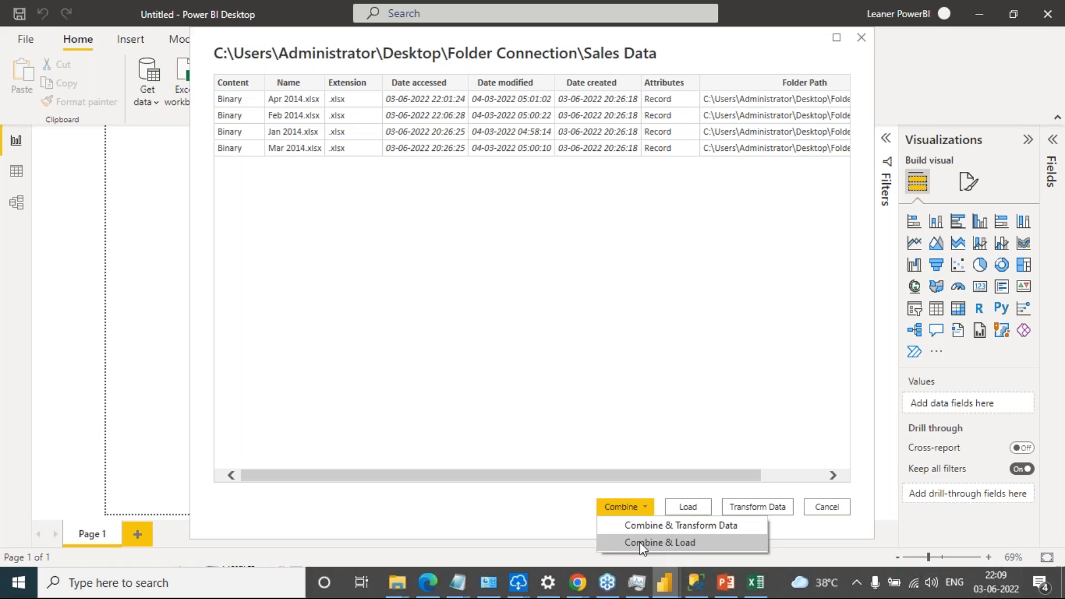
left_click(641, 541)
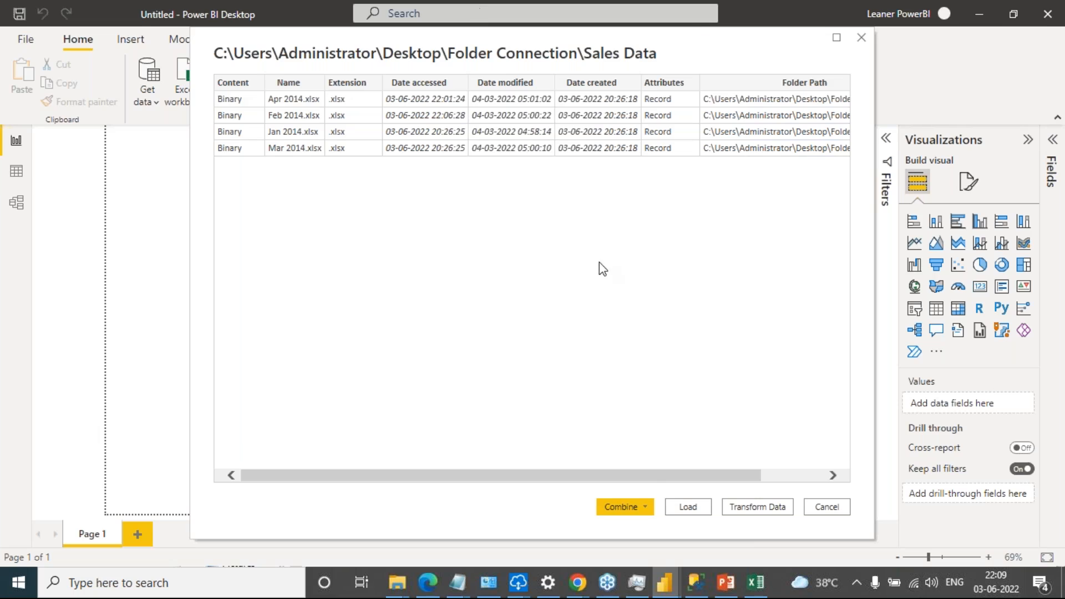
left_click(640, 511)
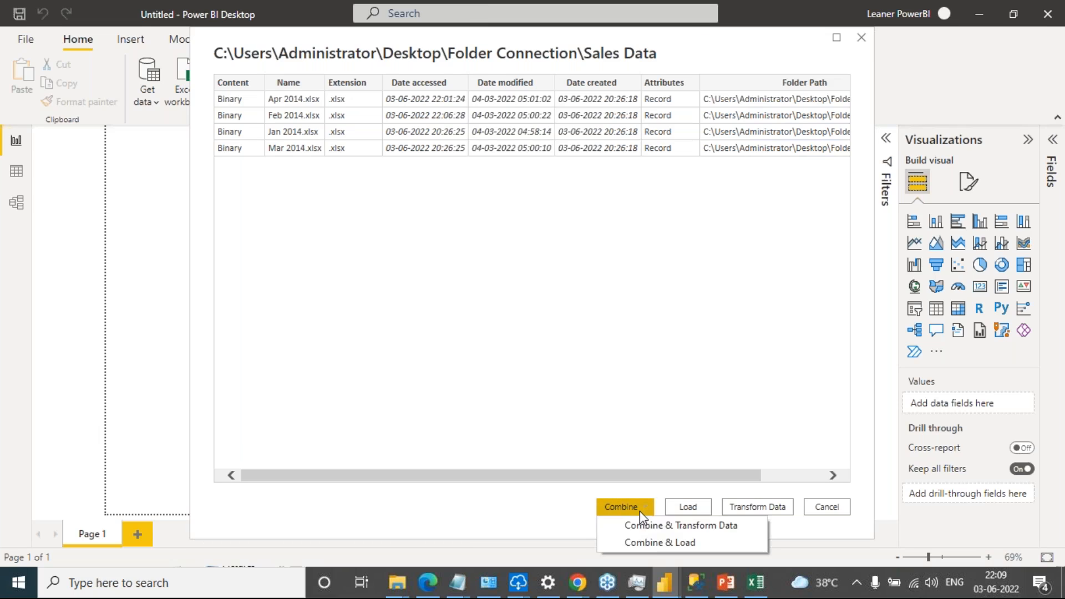
left_click(650, 541)
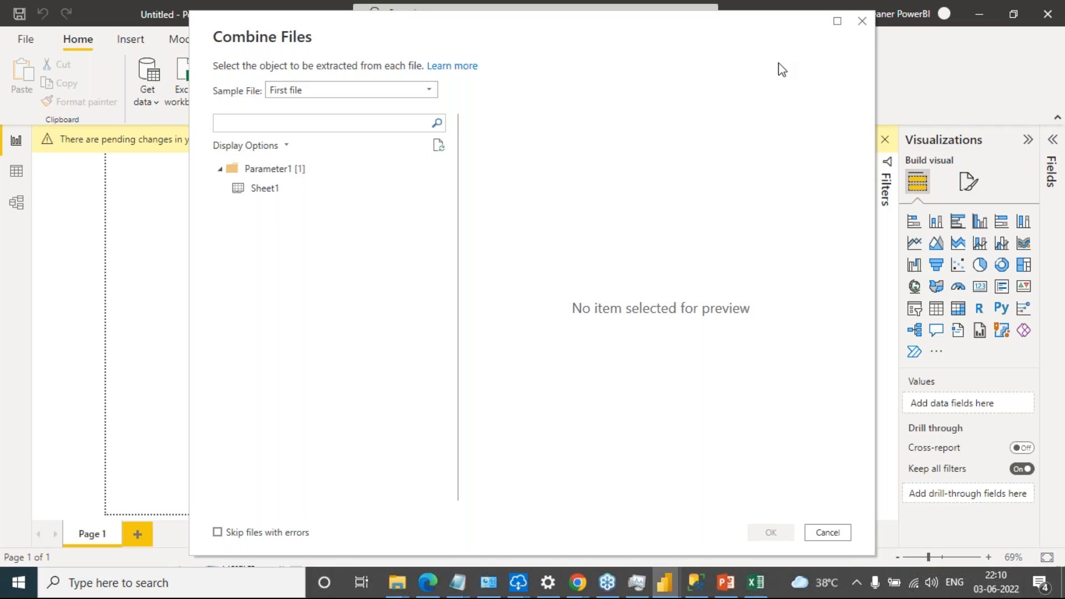
Combine the files using Sheet1 with First file as the sample, and view the loaded Sales Data table in Data view
left_click_drag(712, 30, 608, 1)
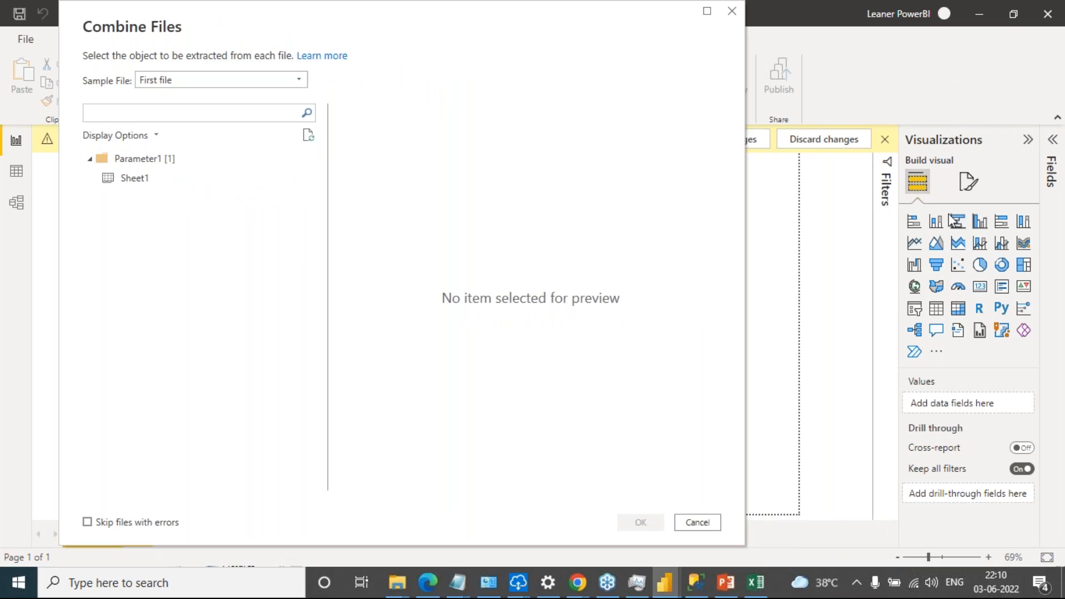
left_click(138, 181)
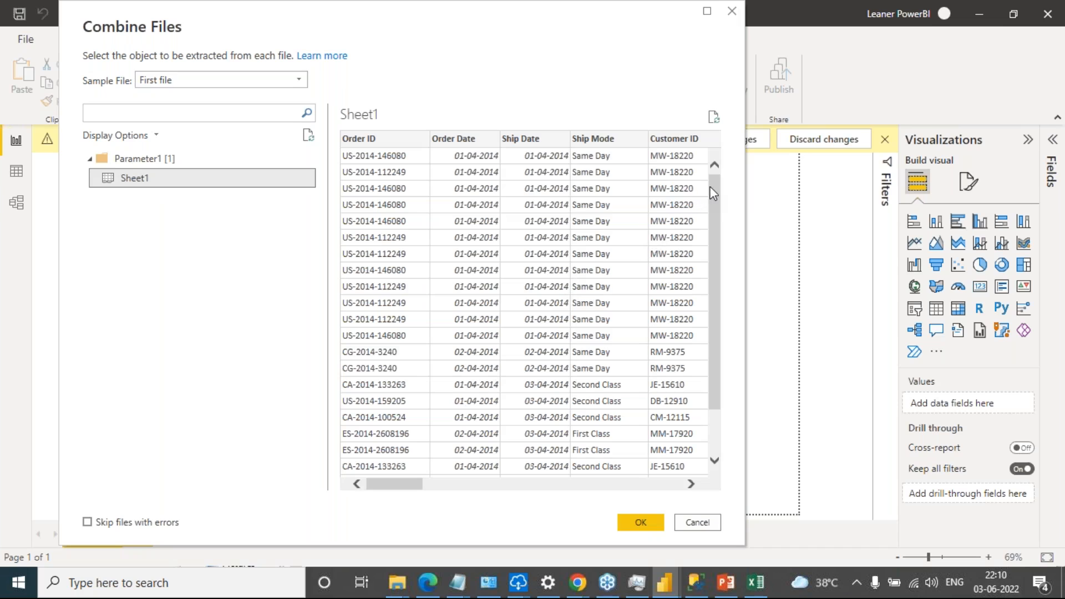
left_click_drag(716, 192, 731, 280)
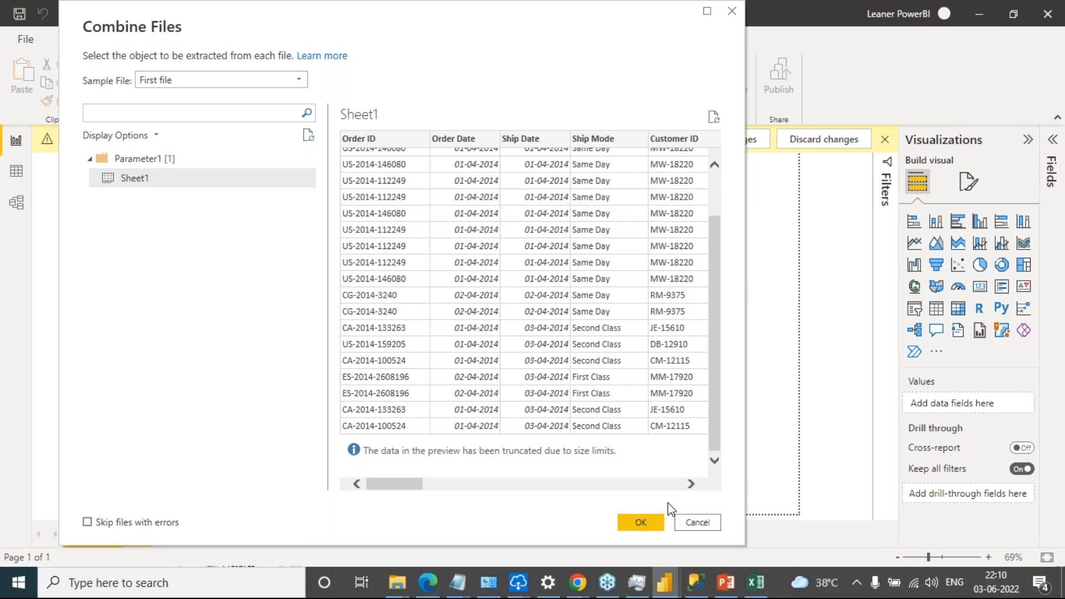
left_click(299, 81)
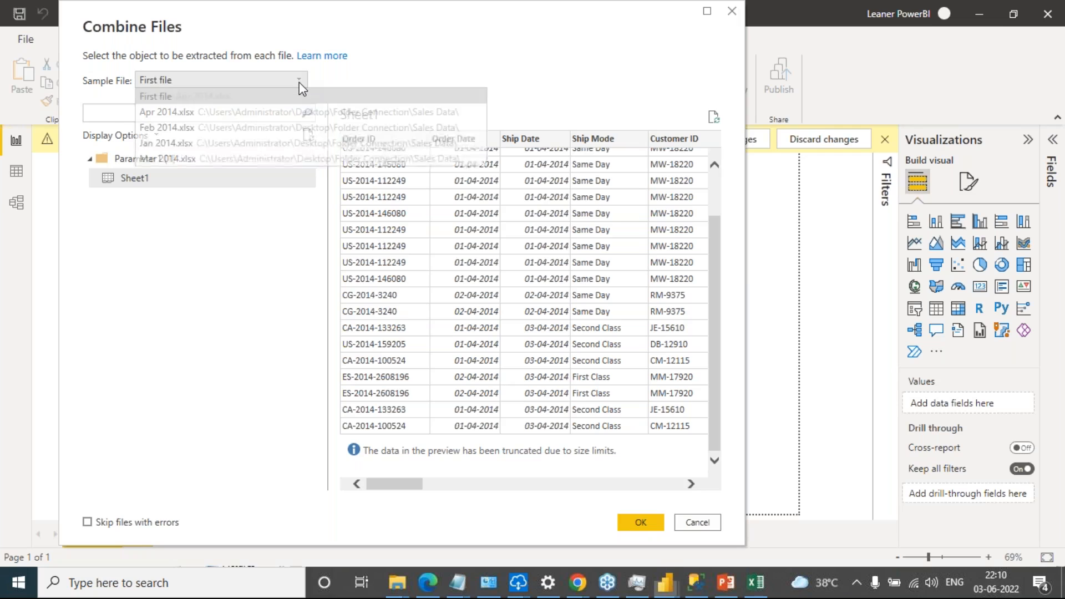
left_click(298, 82)
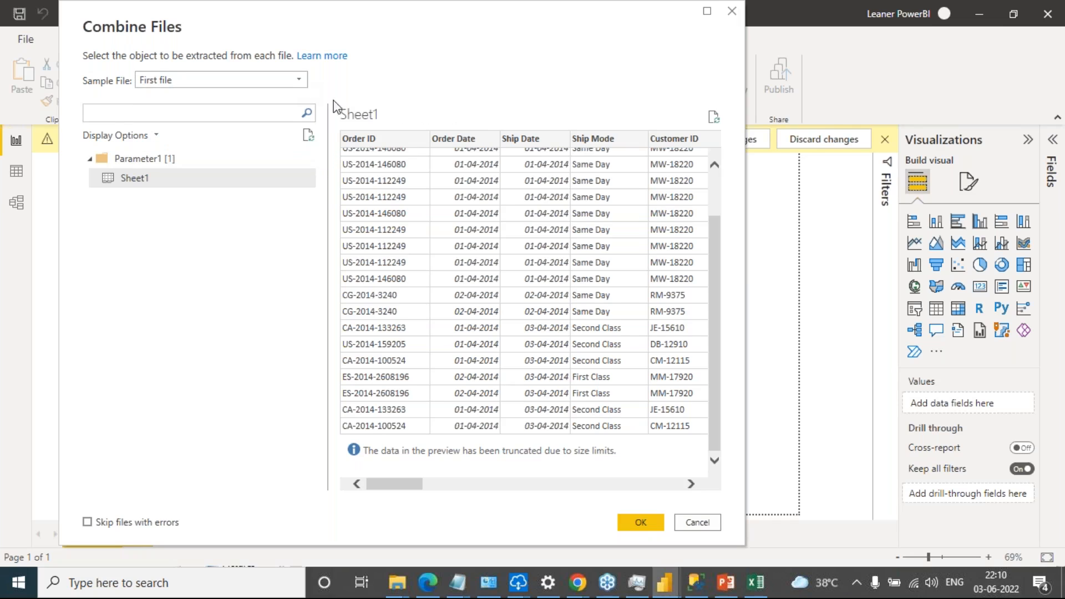
left_click(642, 524)
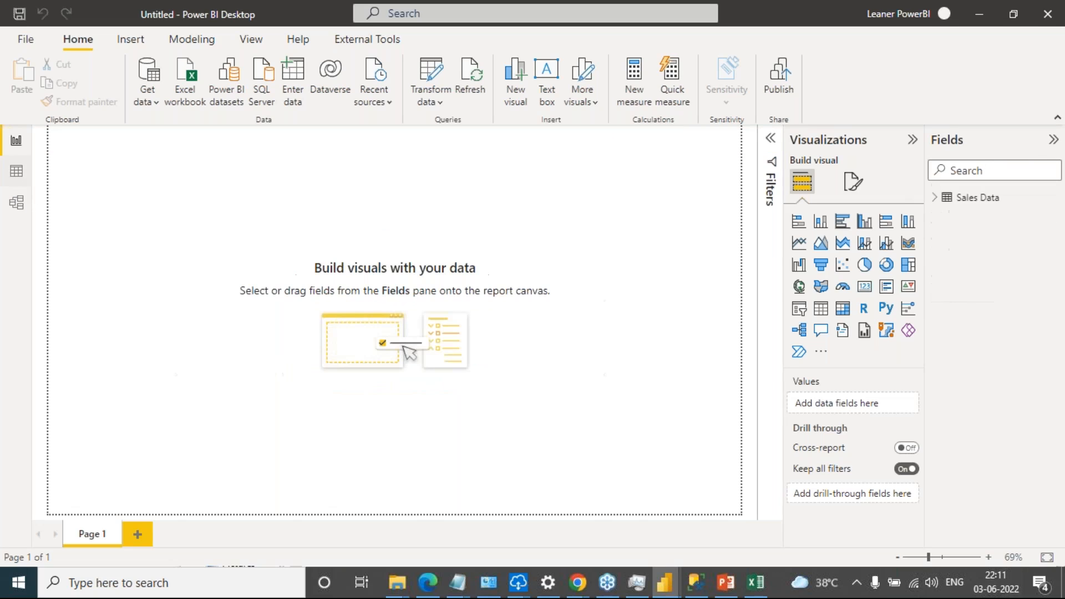
left_click(17, 171)
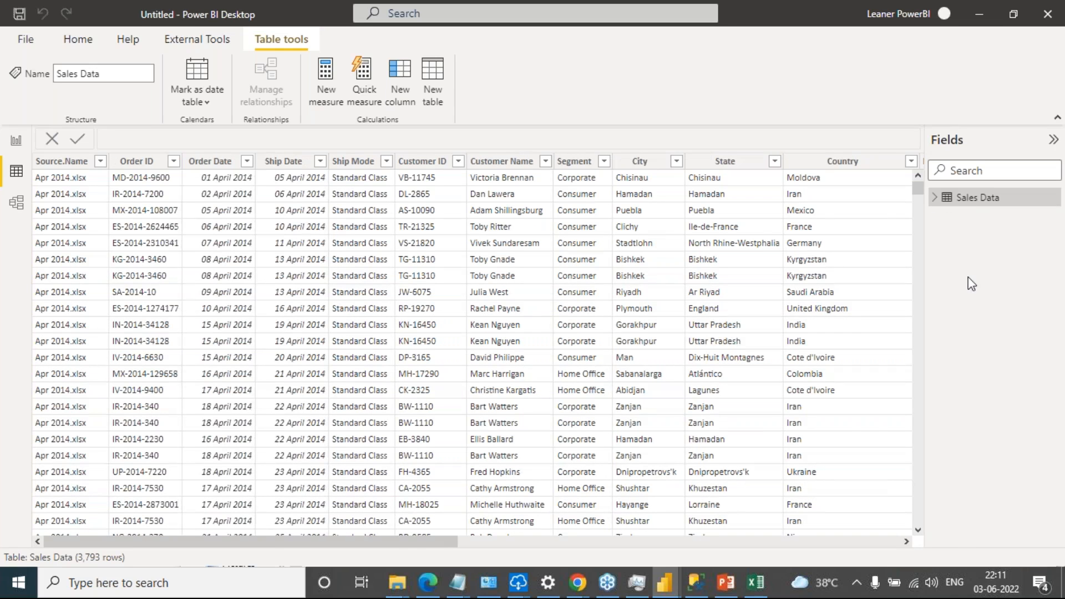
Examine which source workbooks are listed in the Source.Name column's filter, leaving all of them selected
left_click(100, 161)
left_click(100, 162)
left_click(100, 162)
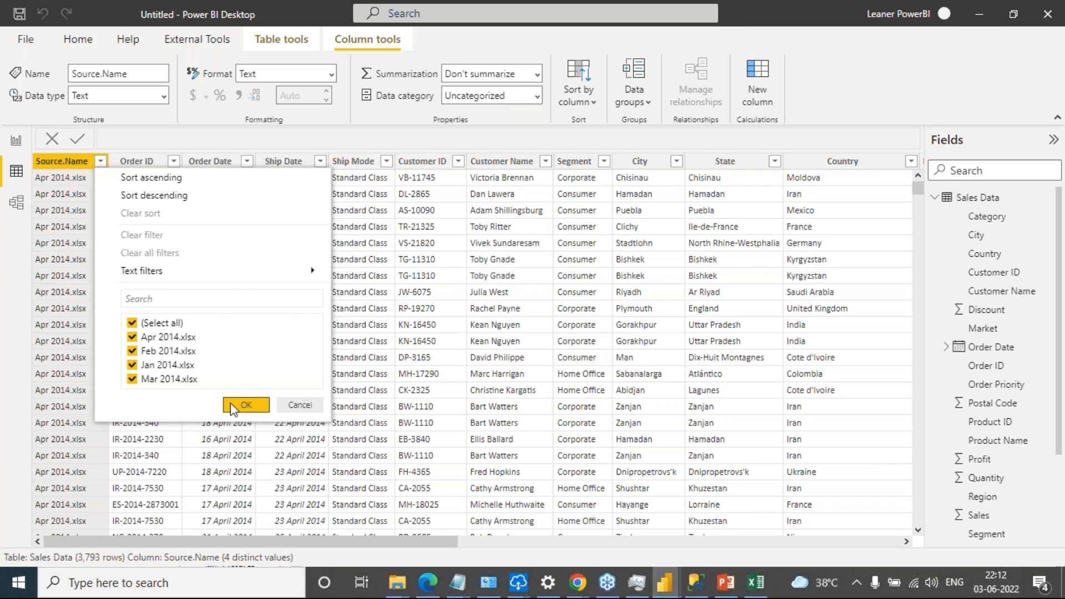
left_click(246, 406)
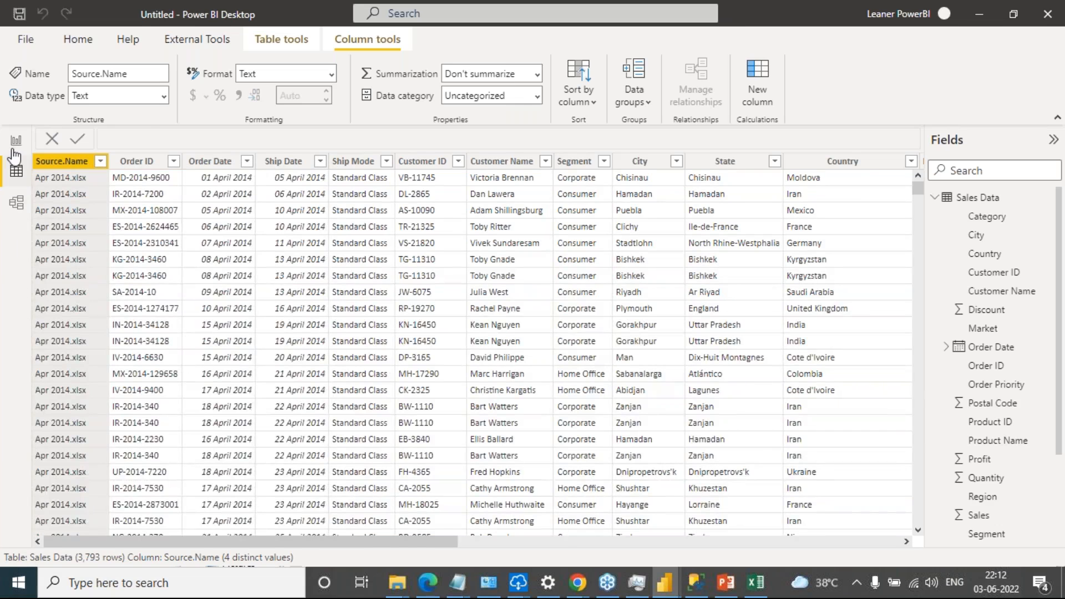
Review the Sales Data fields in Report view, compare with the table in Data view, and return to the report
left_click(15, 145)
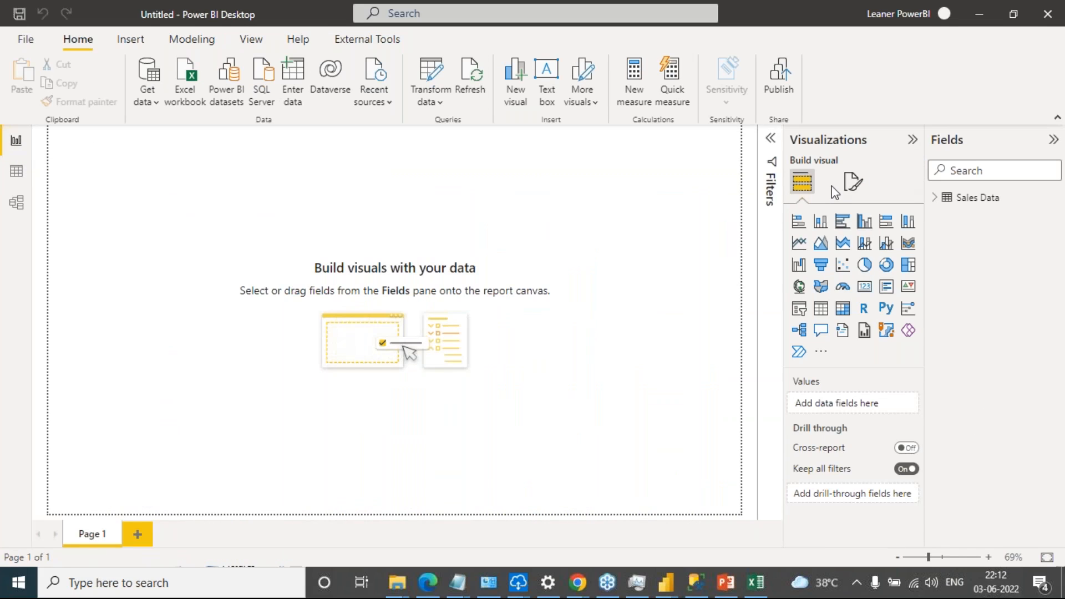
left_click(935, 198)
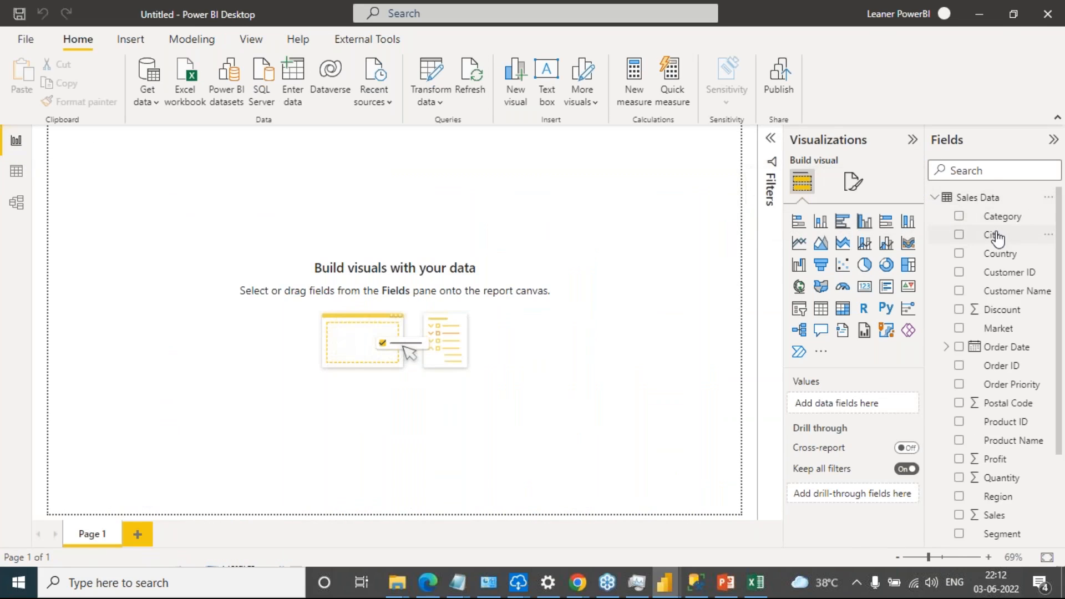
left_click(935, 198)
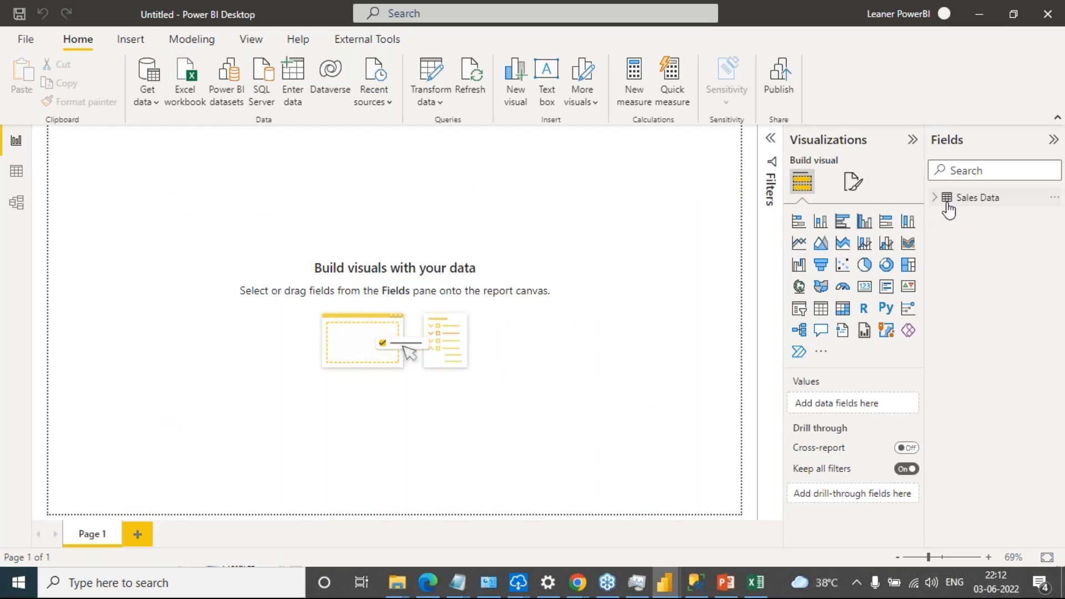
left_click(11, 172)
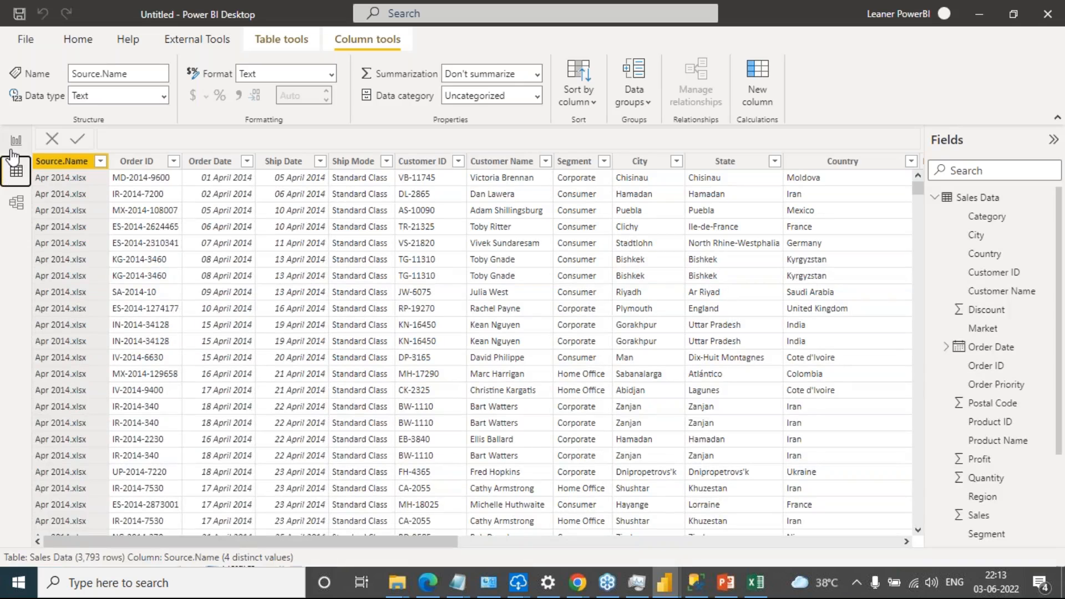
left_click(16, 144)
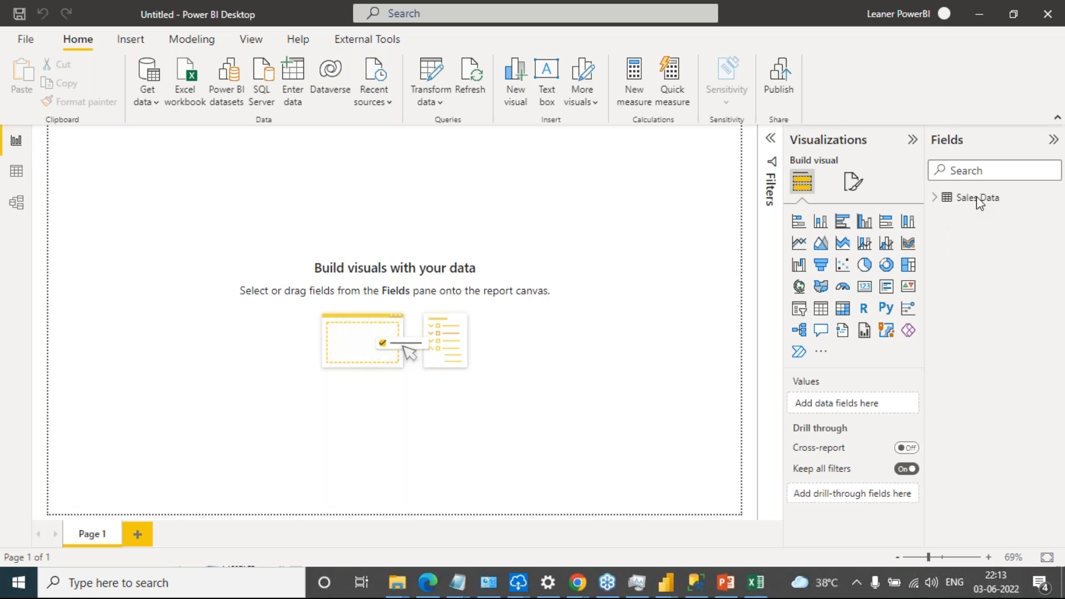
Switch to File Explorer and copy the May 2014 and Jun 2014 workbooks from Folder Connection into the Sales Data folder
mouse_move(396, 583)
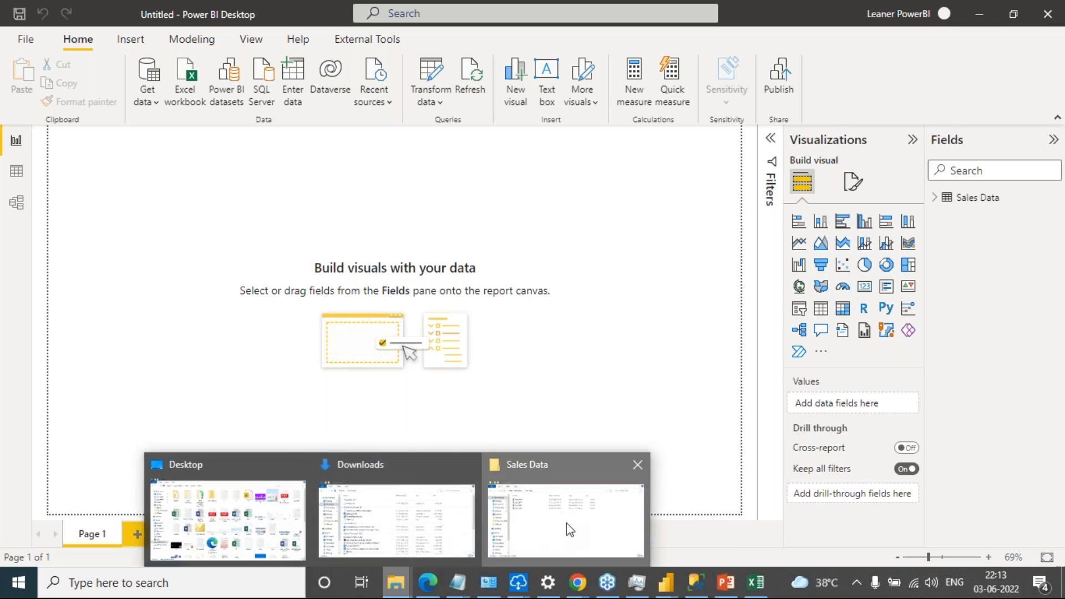
left_click(570, 529)
double_click(516, 410)
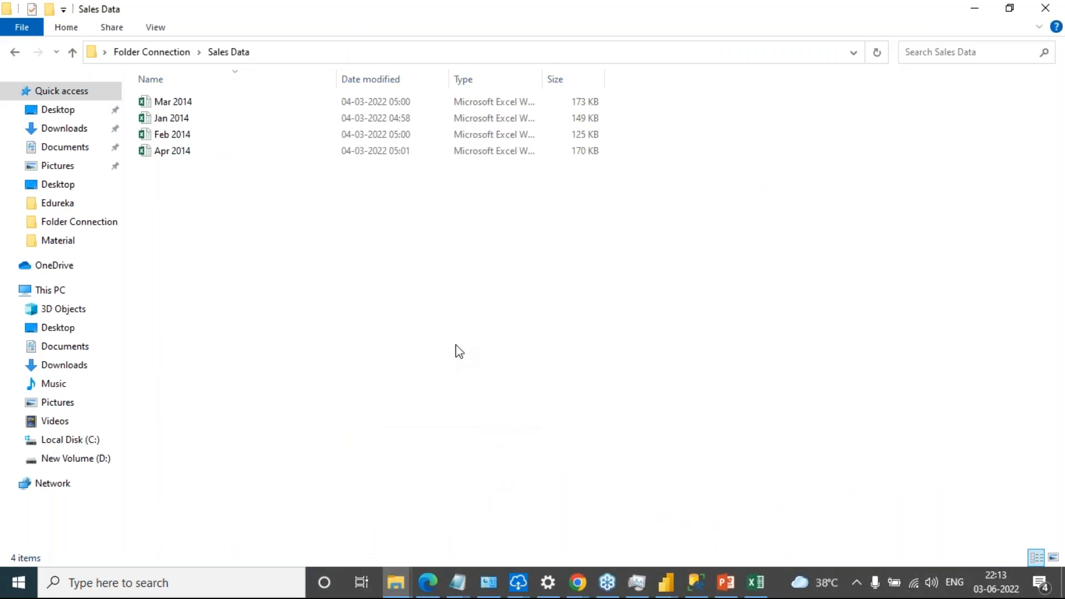
left_click(158, 51)
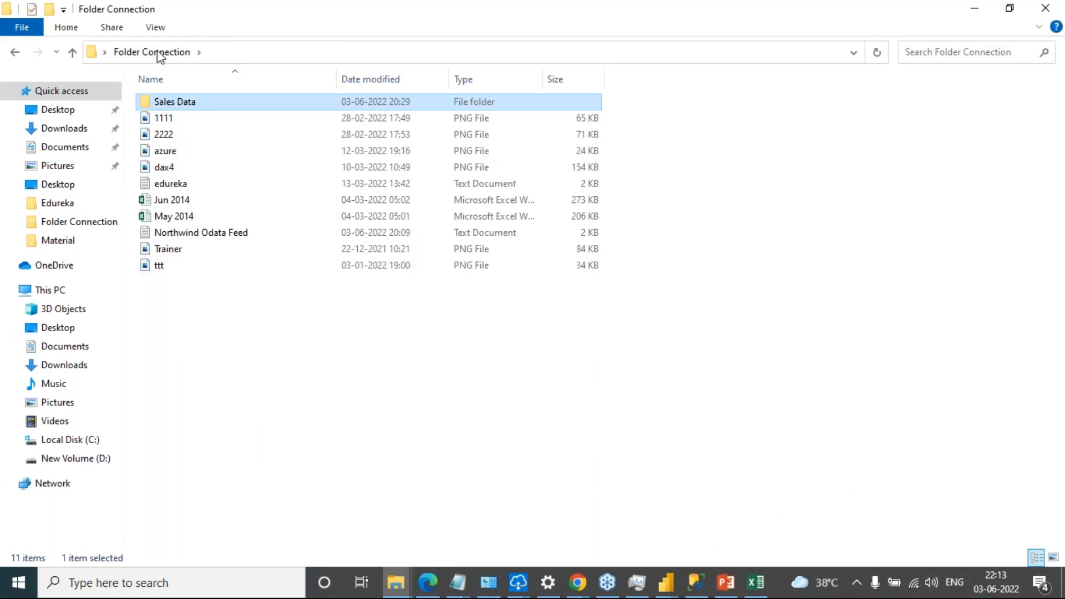
left_click(181, 215)
left_click(181, 202, "ctrl")
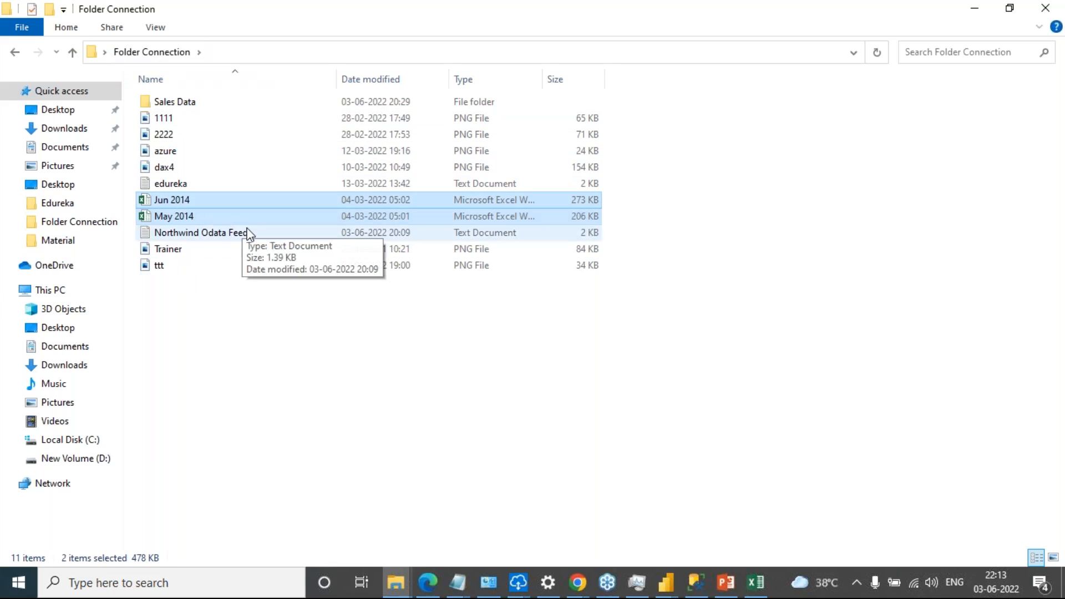
double_click(188, 105)
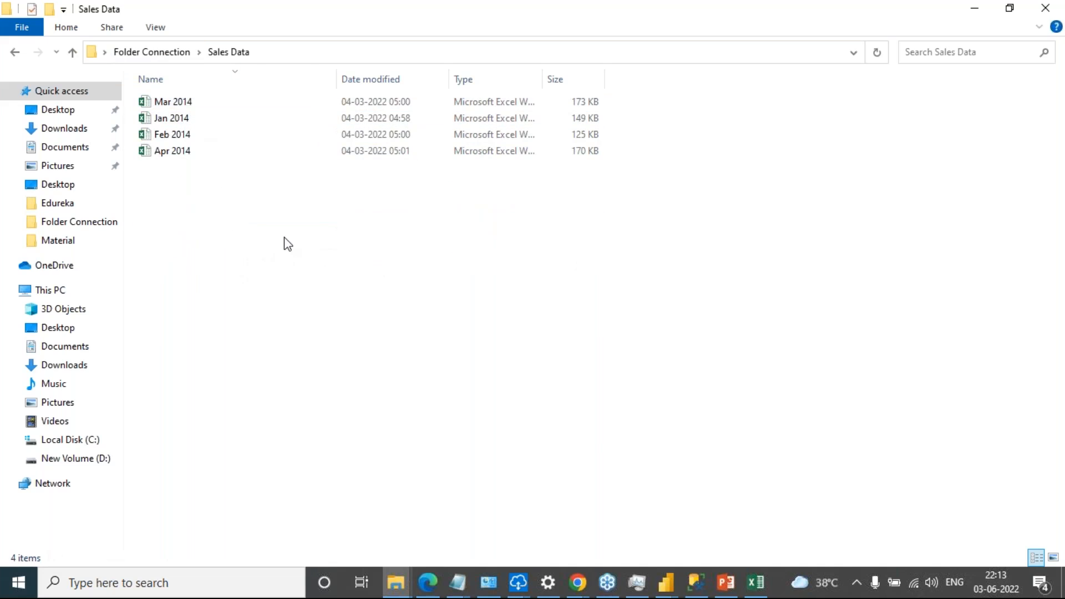
key("ctrl+v")
left_click(330, 288)
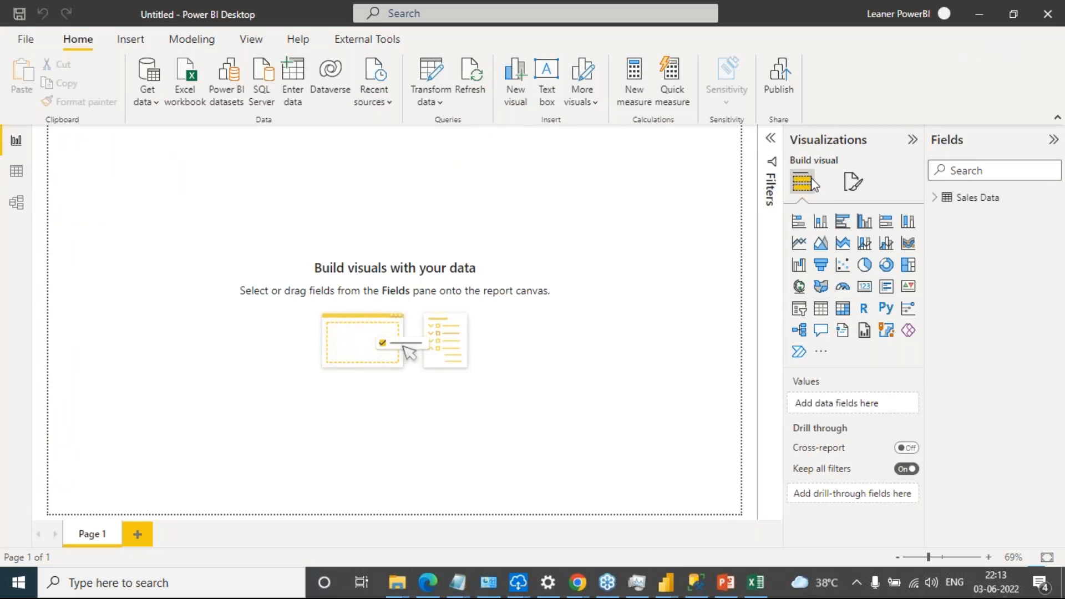
Refresh the Sales Data table and check its source workbooks in the Source.Name filter in Data view
left_click(1053, 197)
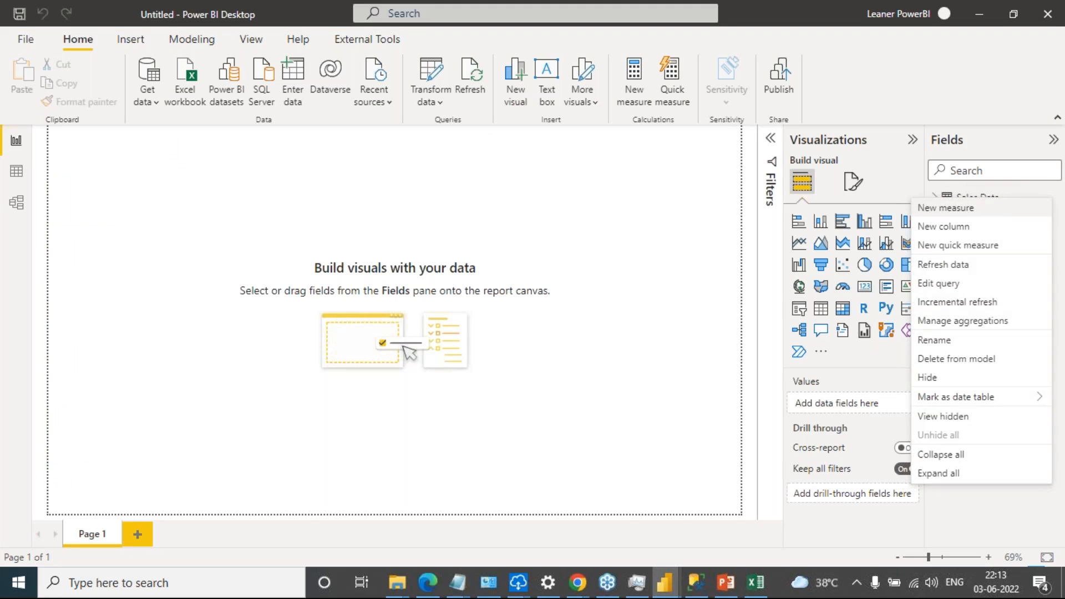
left_click(977, 265)
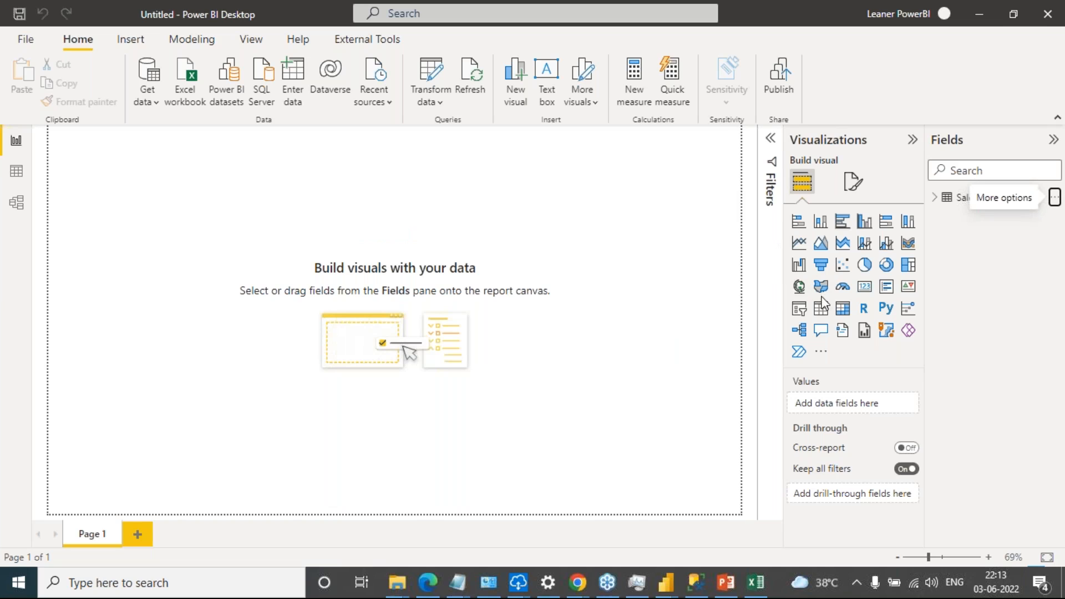
left_click(15, 176)
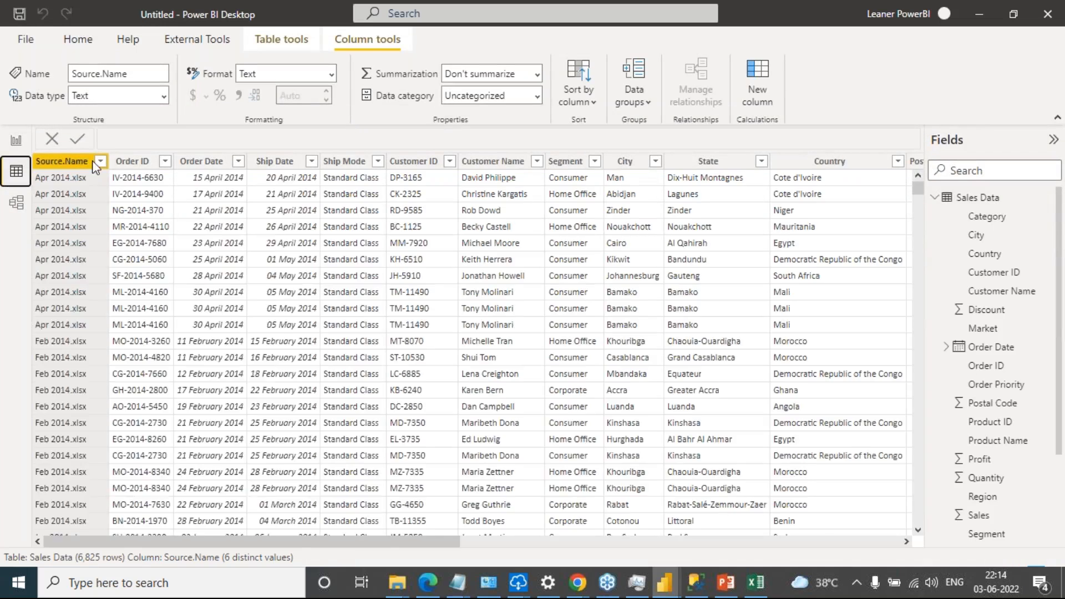
left_click(100, 162)
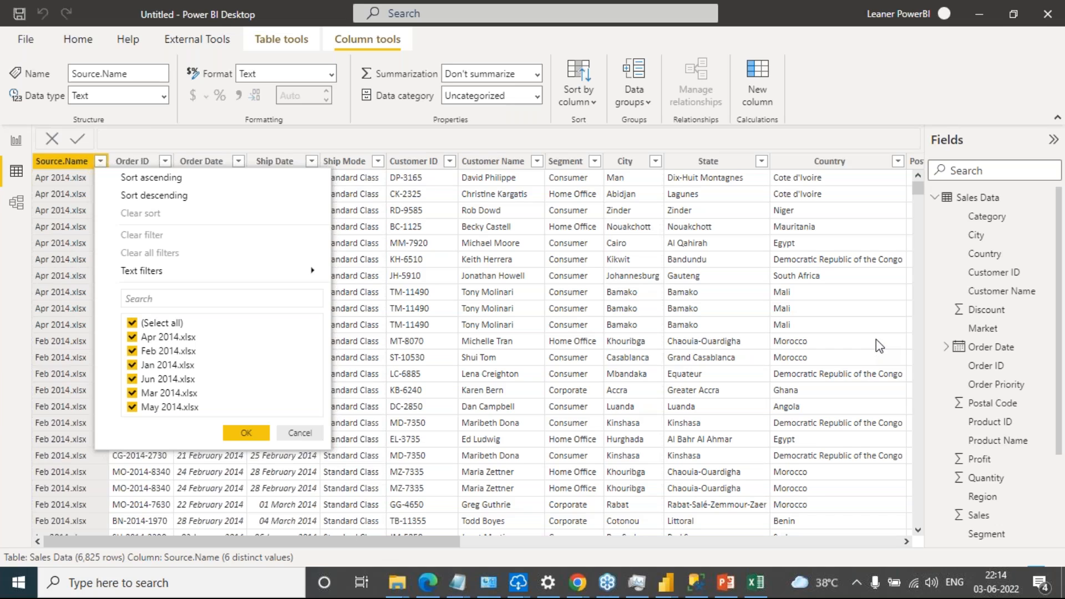
left_click(299, 433)
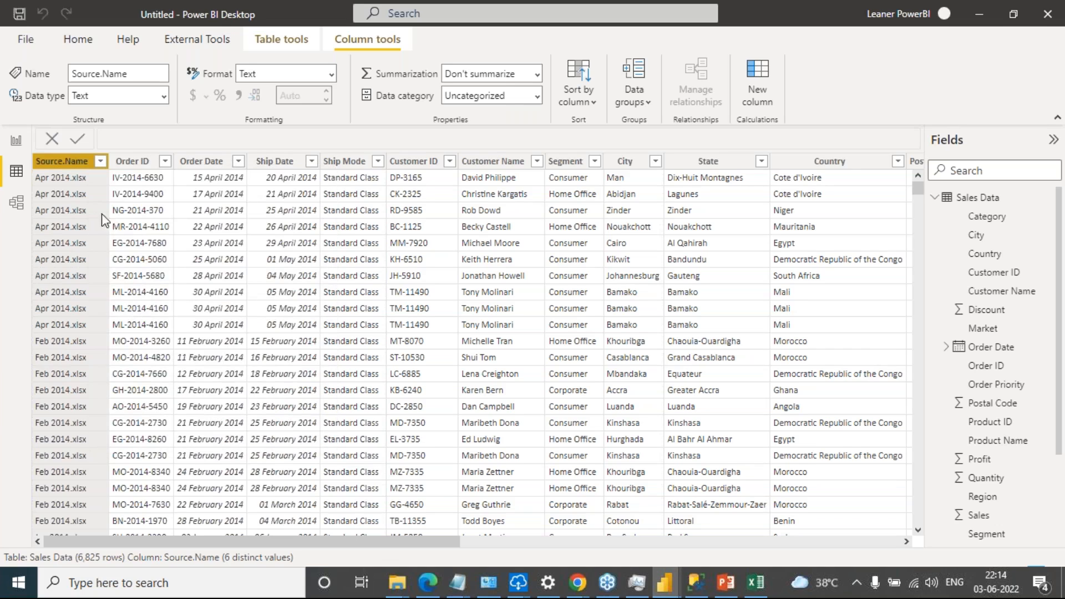
Add a stacked bar chart to Page 1 of the report and move it down slightly on the canvas
left_click(16, 141)
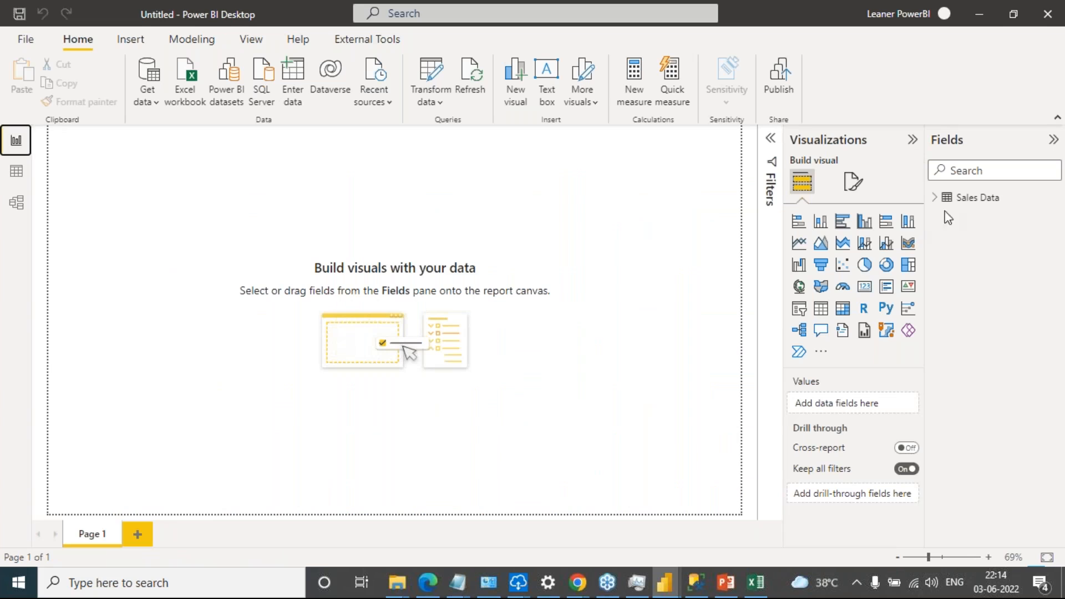
left_click(1005, 292)
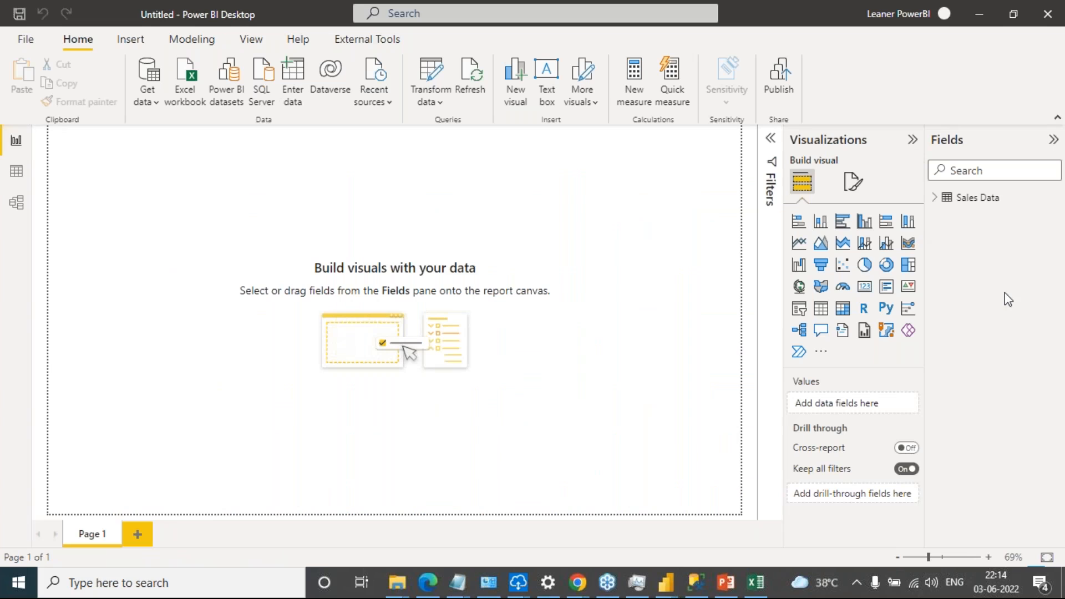
left_click(799, 221)
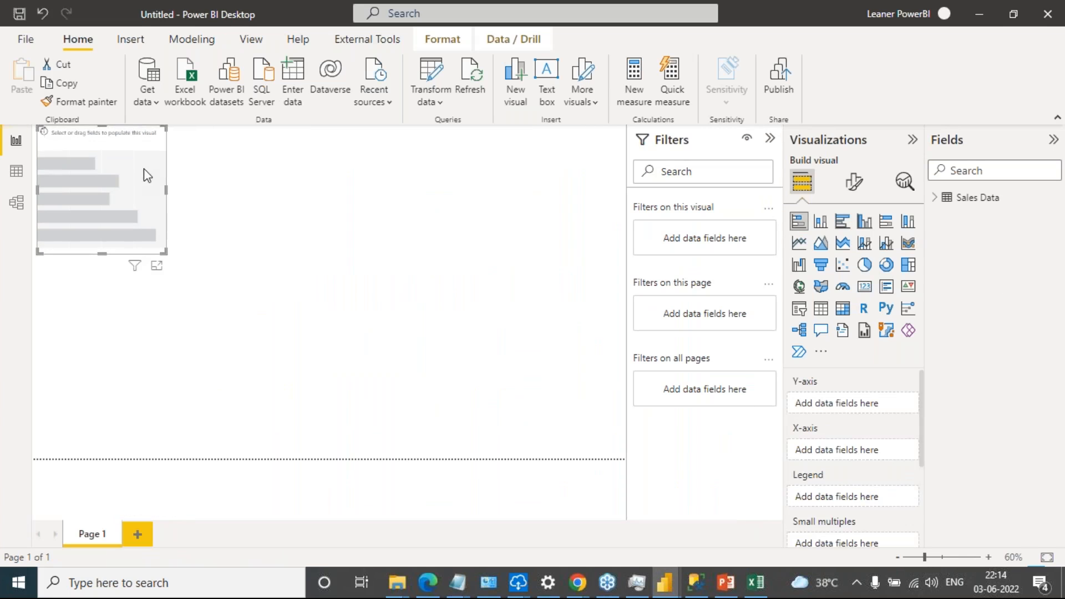
left_click_drag(142, 171, 152, 252)
Put Category on the chart's Y-axis and Sales on its X-axis, and enlarge the chart
left_click(942, 200)
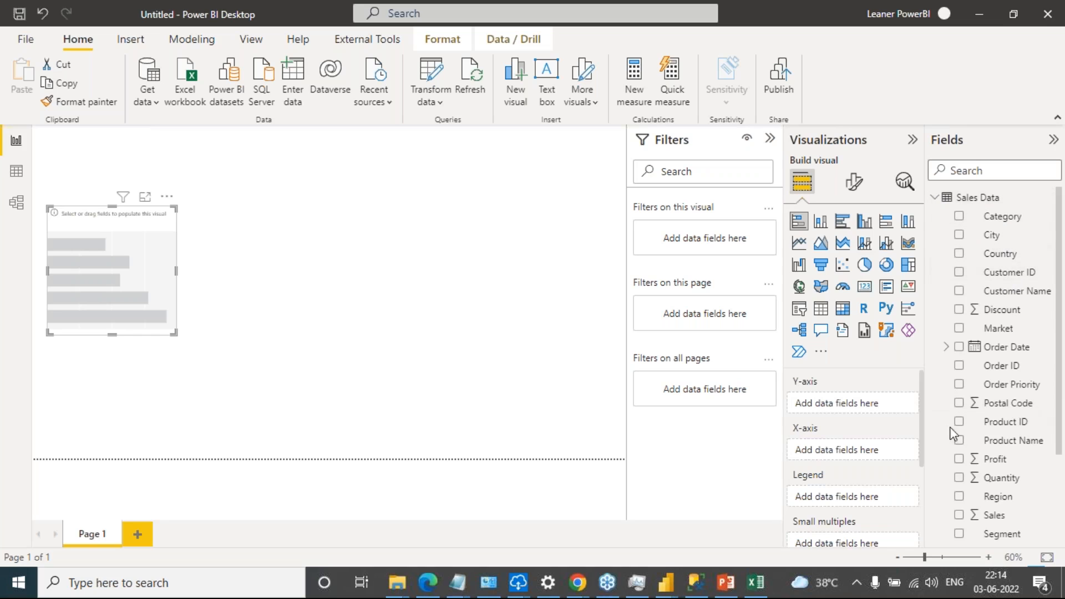
left_click_drag(998, 217, 863, 395)
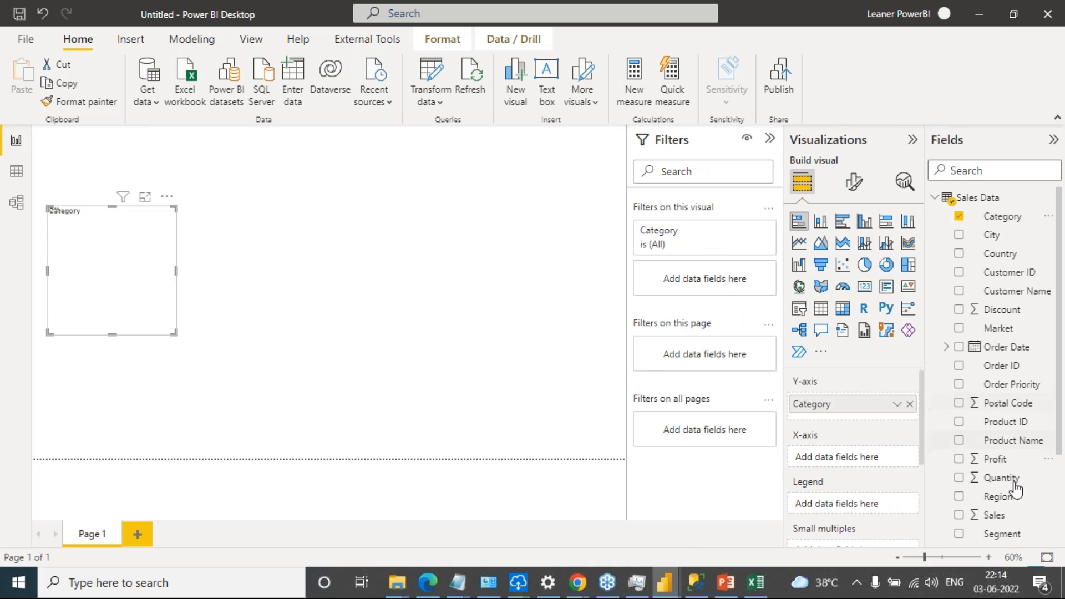
scroll(1007, 472, "down", 1)
left_click_drag(1002, 466, 860, 459)
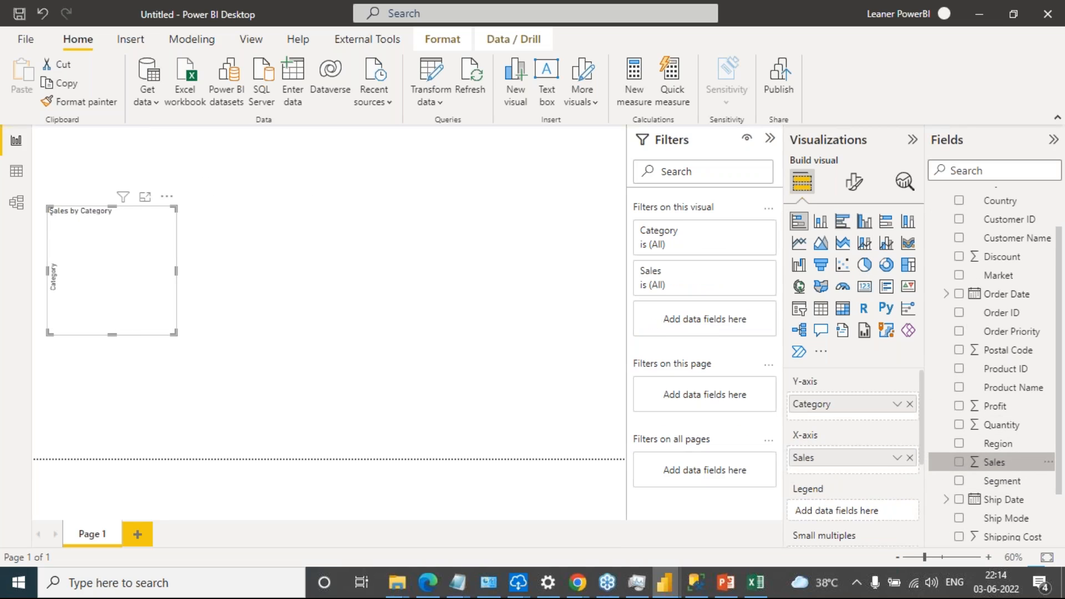
left_click_drag(172, 331, 340, 422)
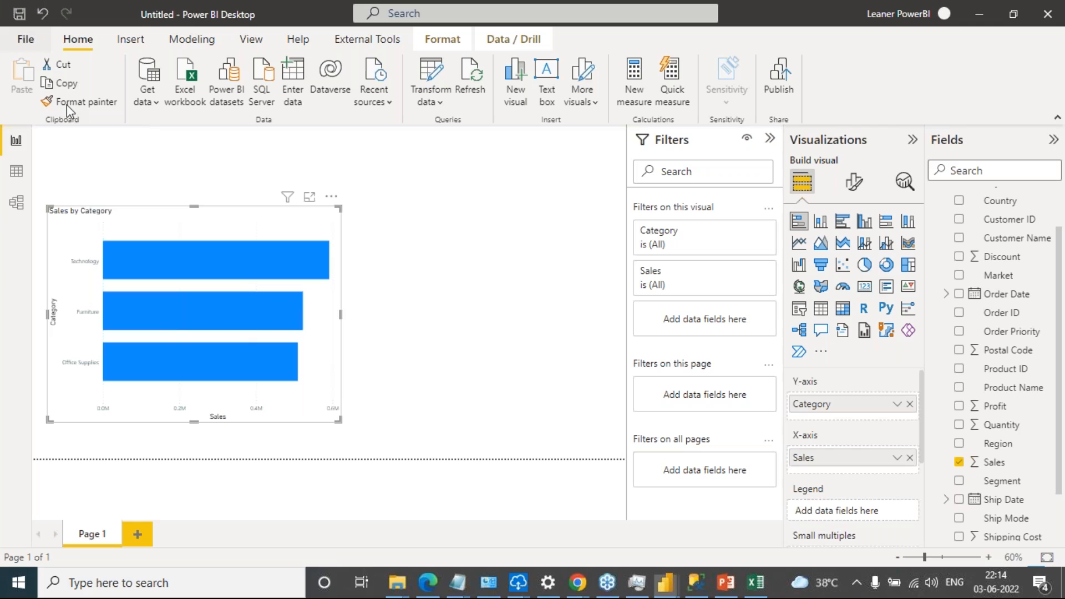
Check the Sales Data table in Data view, return to the report, and locate the report-wide Refresh command
left_click(16, 172)
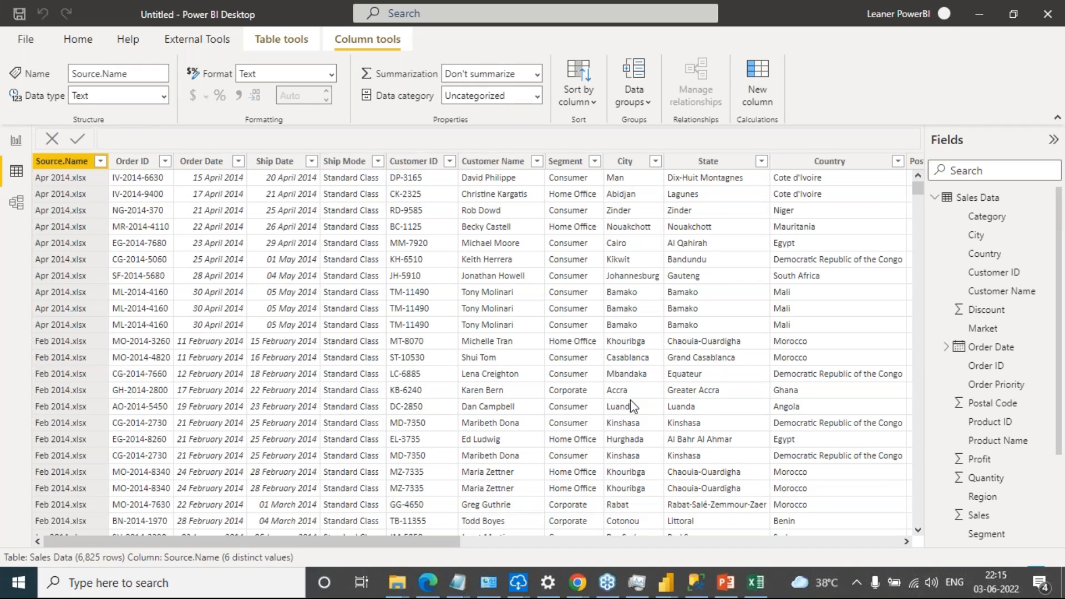
left_click(23, 144)
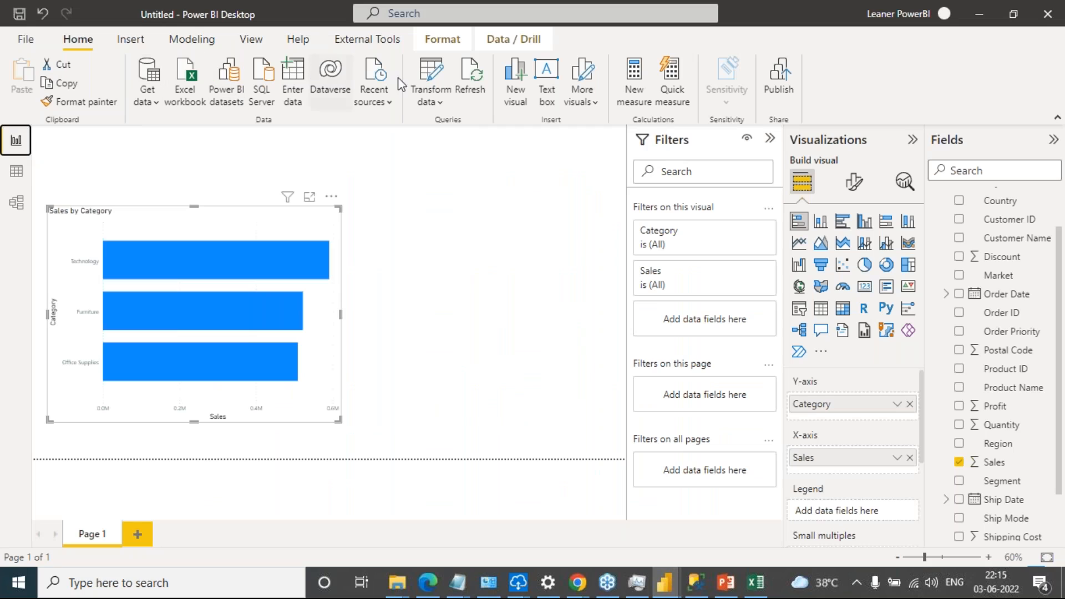
left_click(437, 184)
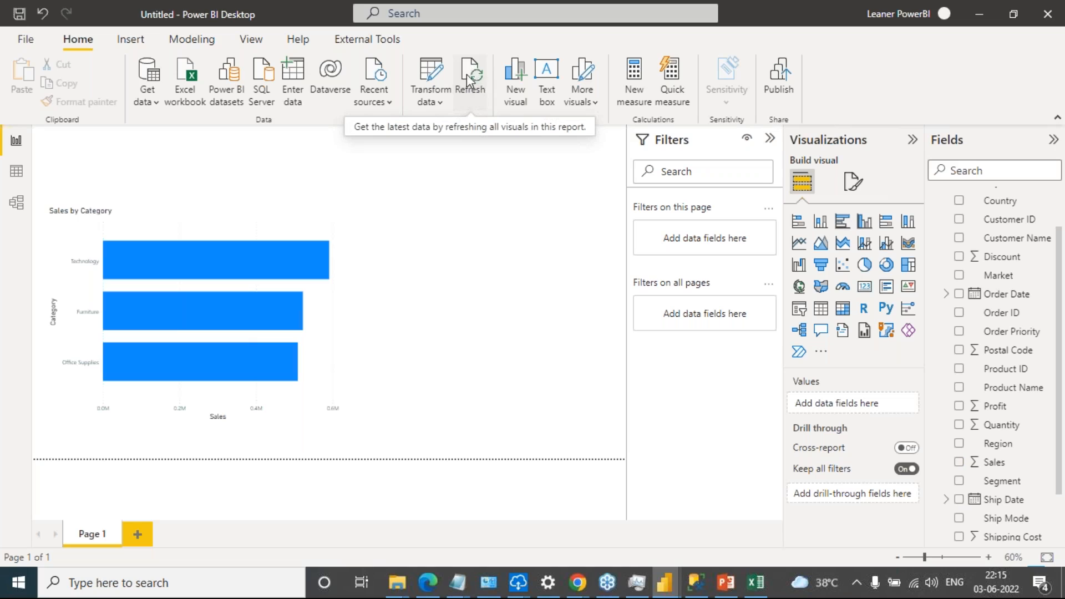
Review the Sales Data table's options, including Refresh data, and compare them with the bar chart's own options
scroll(1048, 241, "up", 2)
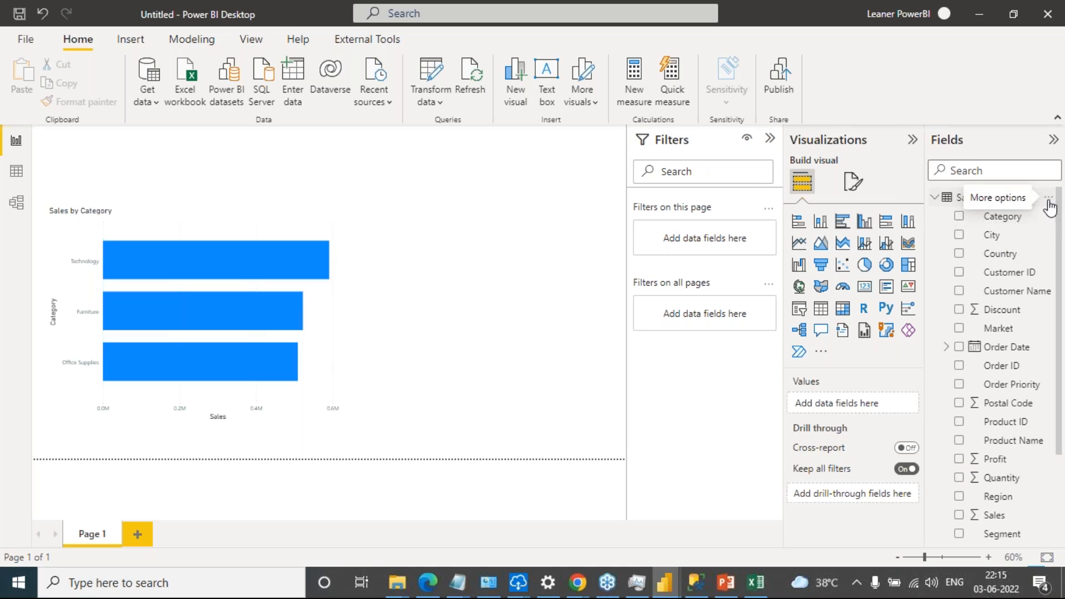
left_click(1048, 199)
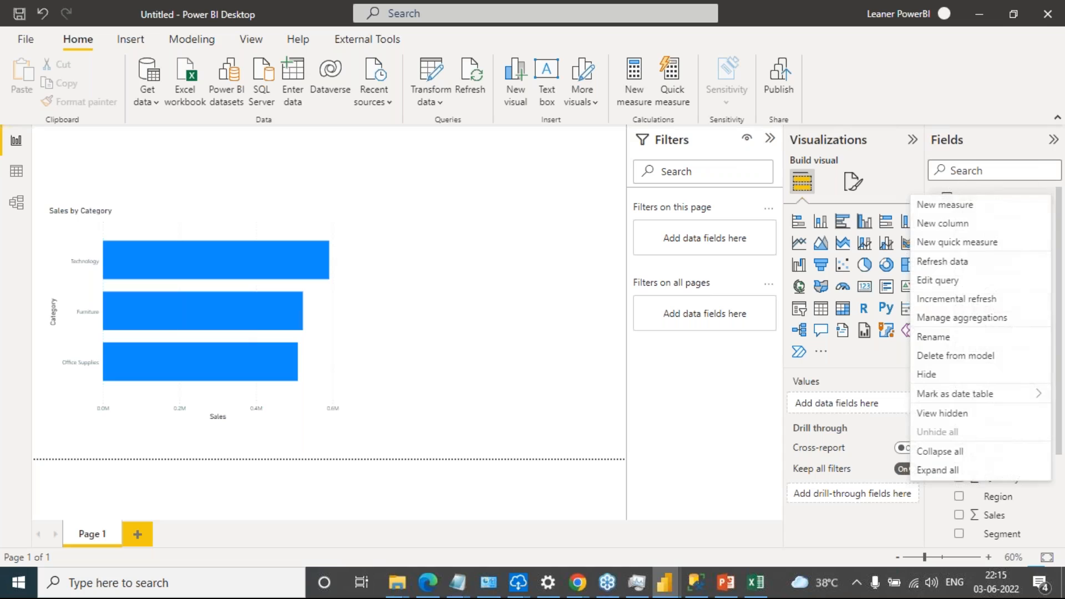
left_click(1047, 177)
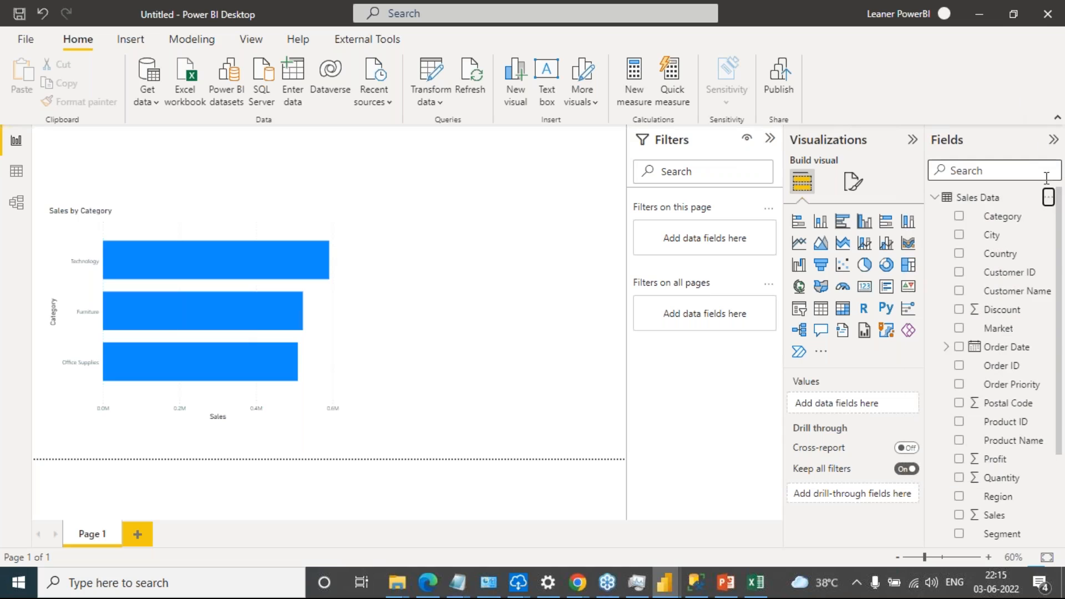
left_click(1048, 199)
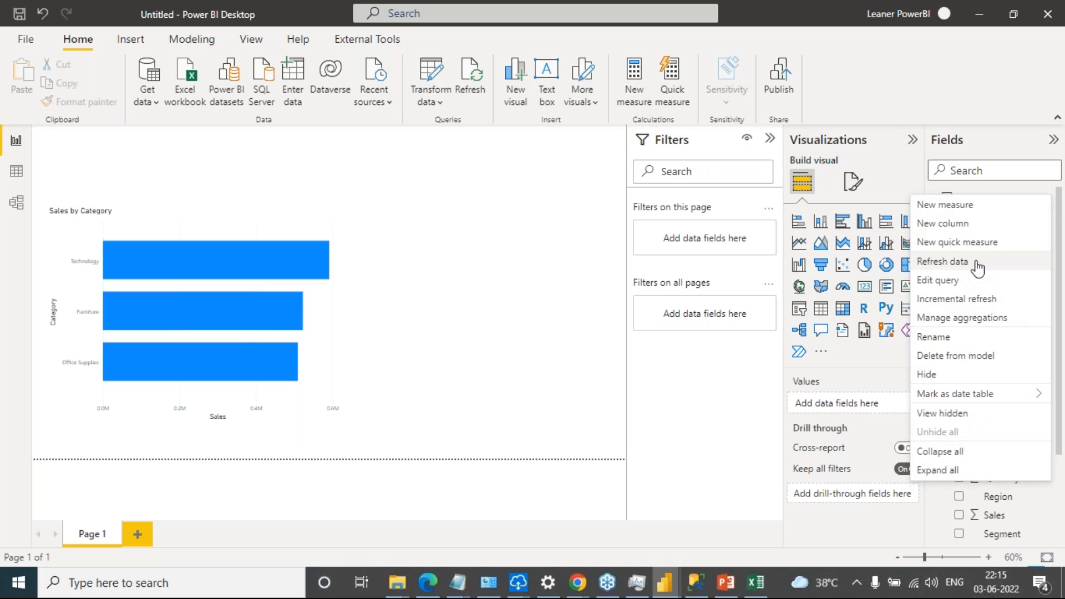
left_click(512, 224)
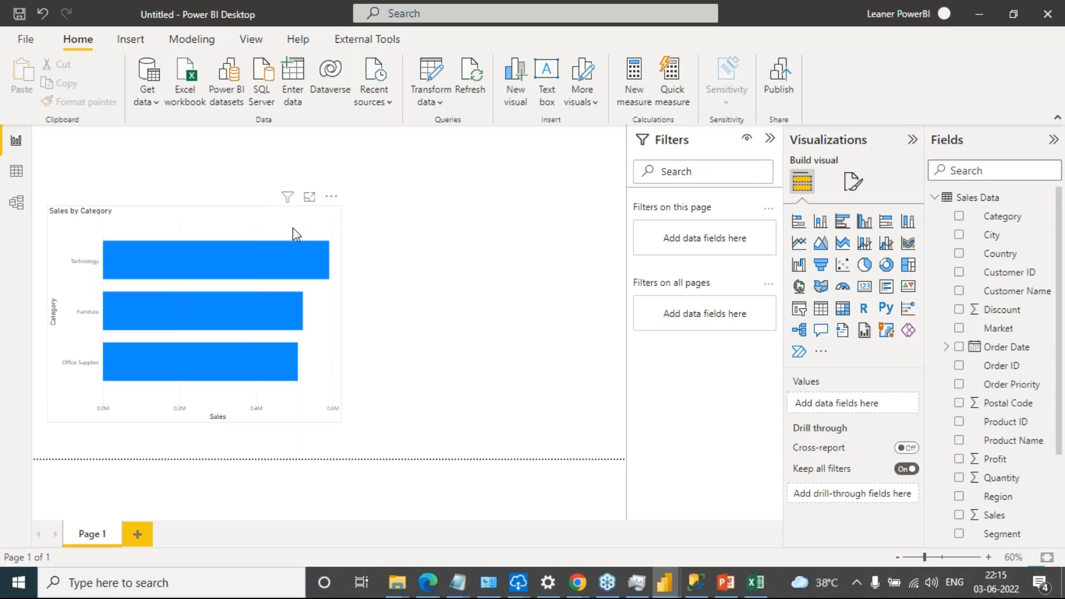
left_click(331, 196)
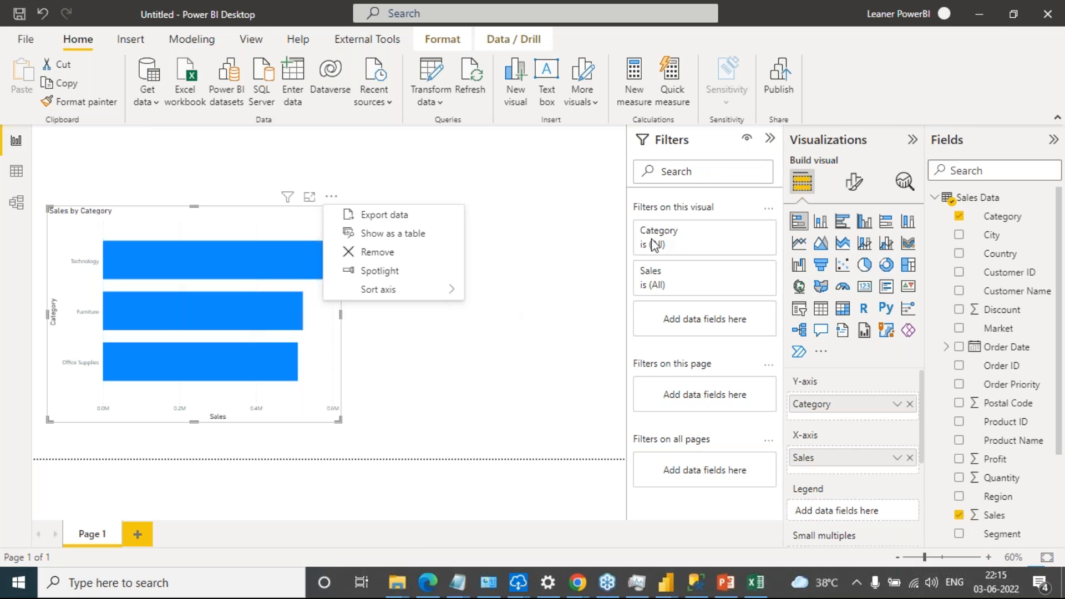
Switch to the Sales Data folder in File Explorer and delete the May 2014 and Jun 2014 workbooks
mouse_move(397, 581)
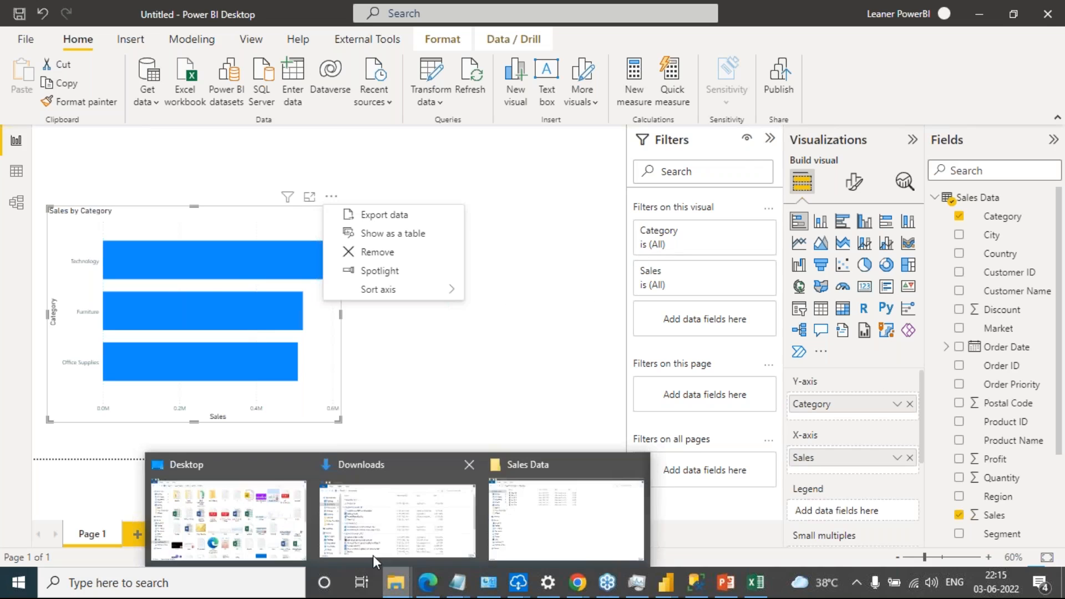
left_click(553, 506)
left_click(181, 142)
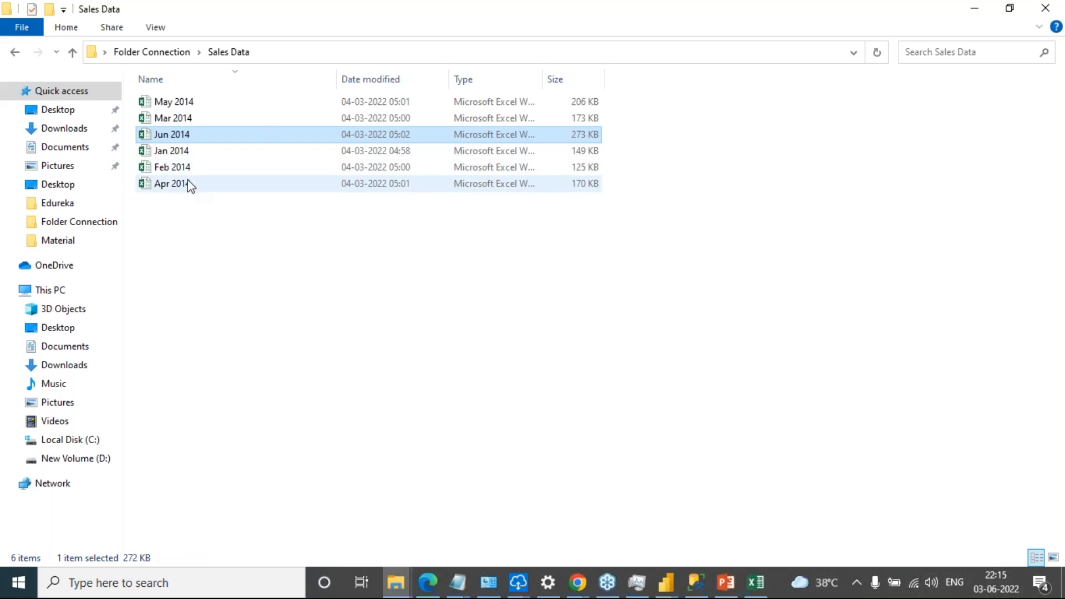
left_click(192, 103)
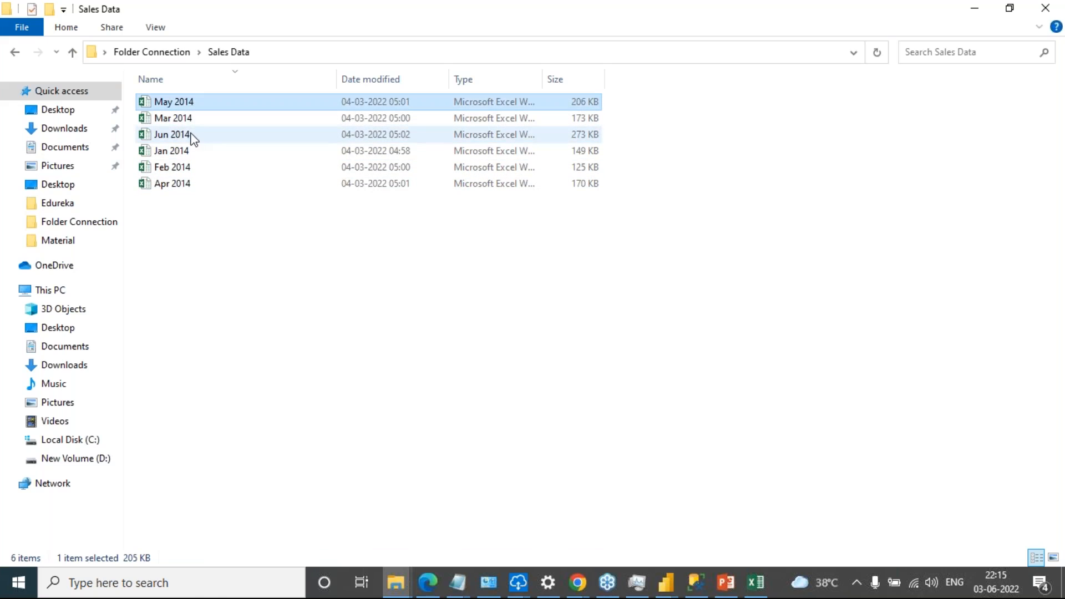
left_click(186, 134, "ctrl")
key("Delete")
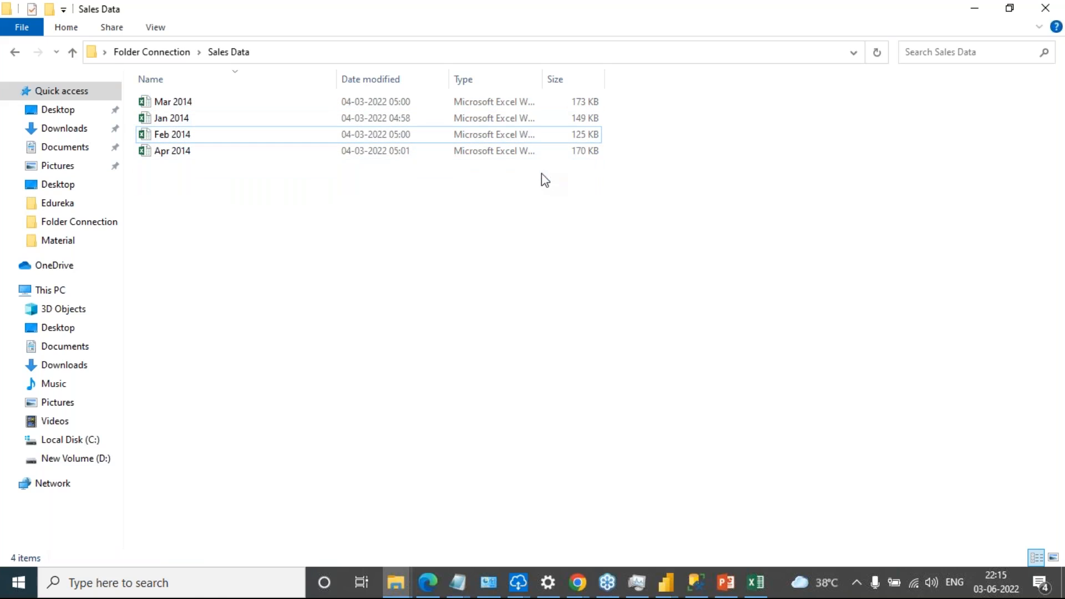
Switch back to Power BI Desktop, refresh only the Sales Data table, and compare the chart with the folder's remaining workbooks
key("alt+Tab")
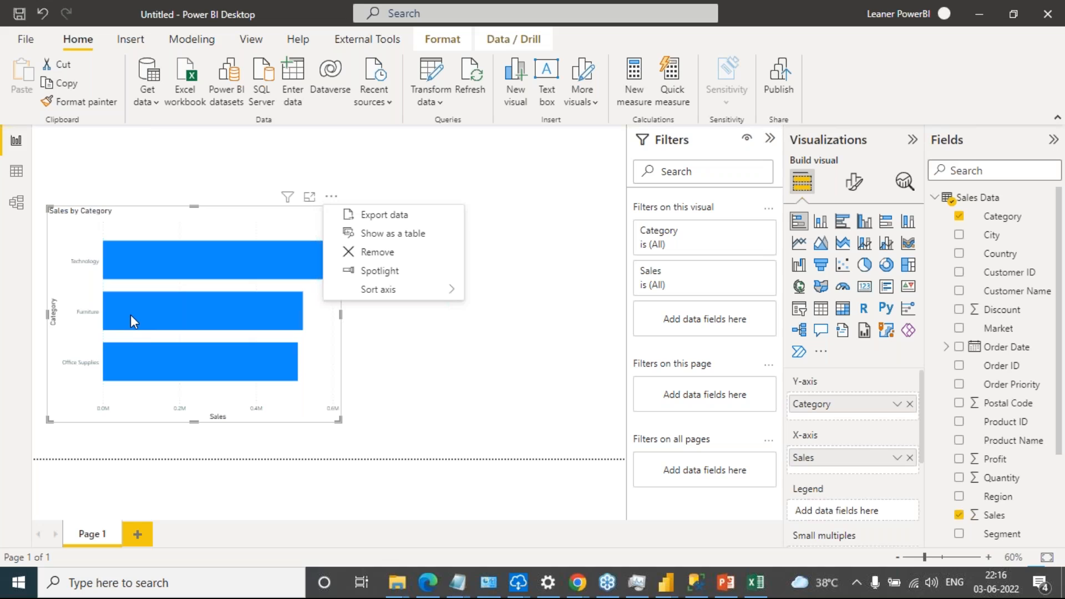
left_click(1043, 200)
right_click(1045, 201)
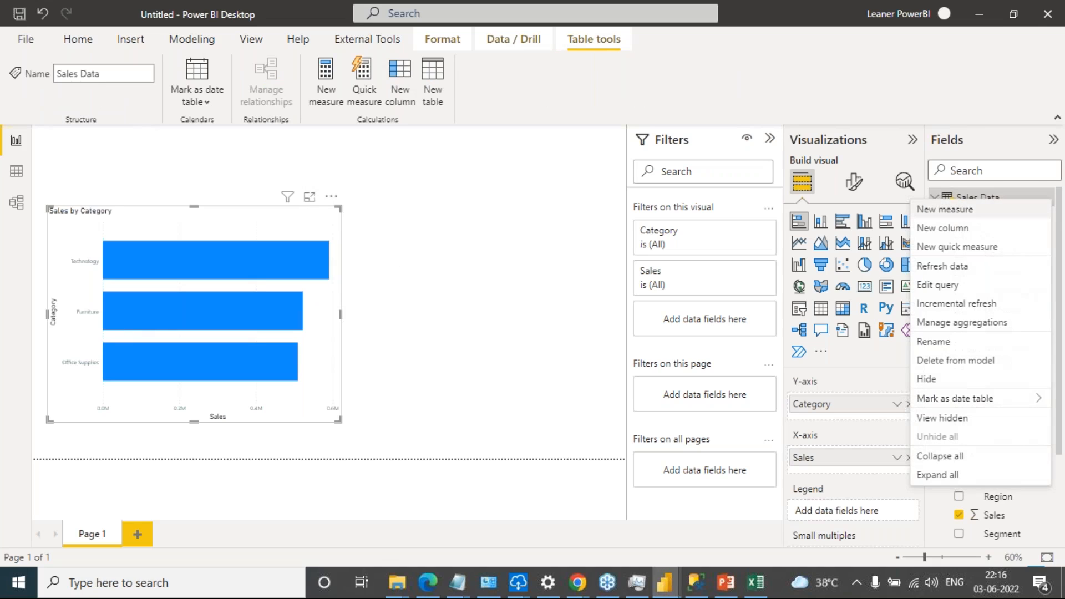
left_click(996, 277)
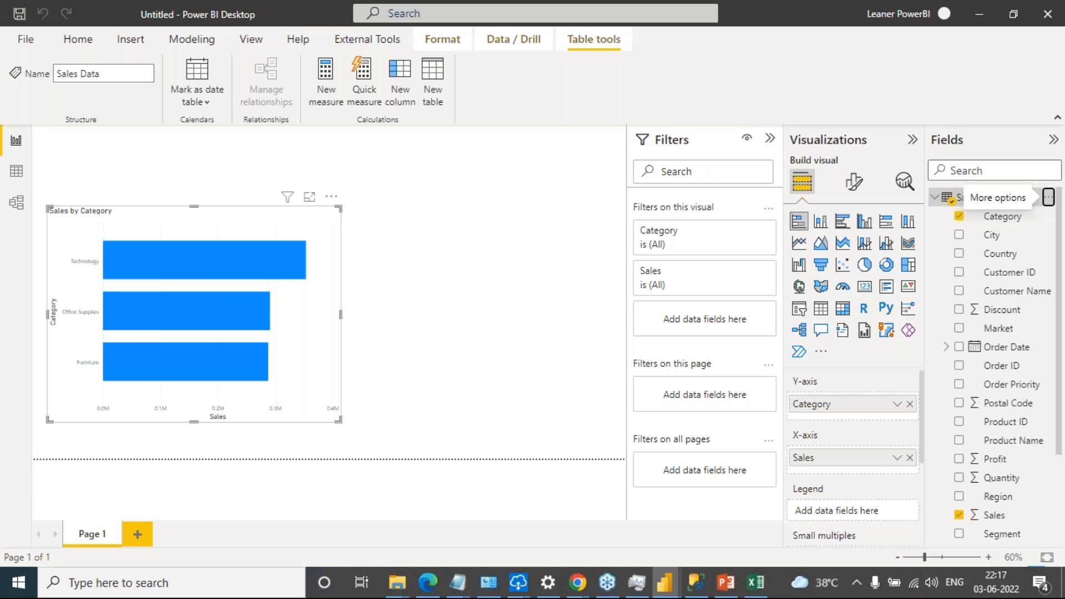
key("alt+Tab")
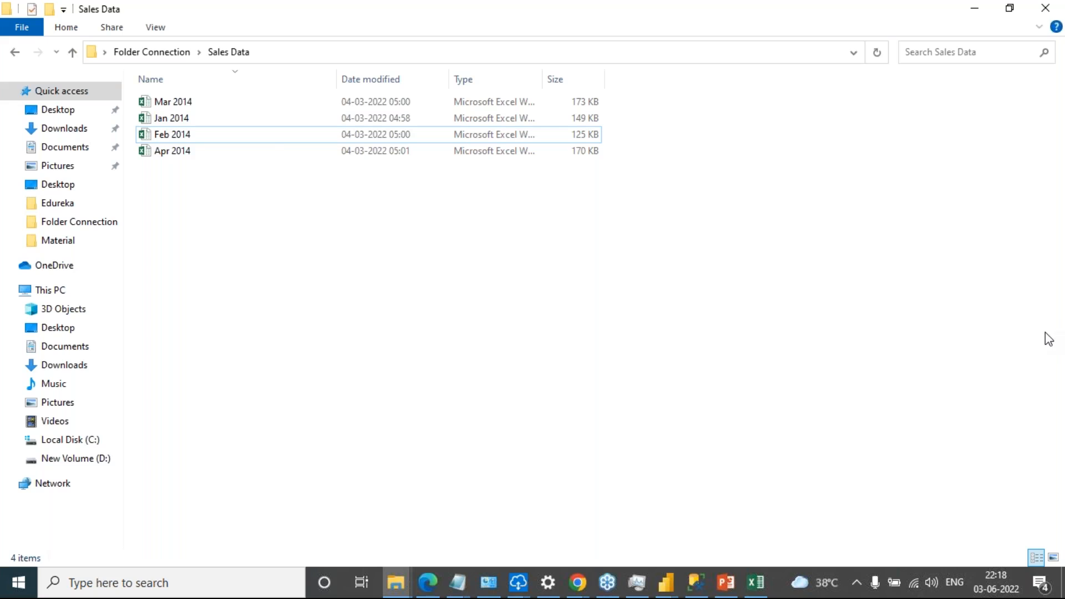
key("alt+Tab")
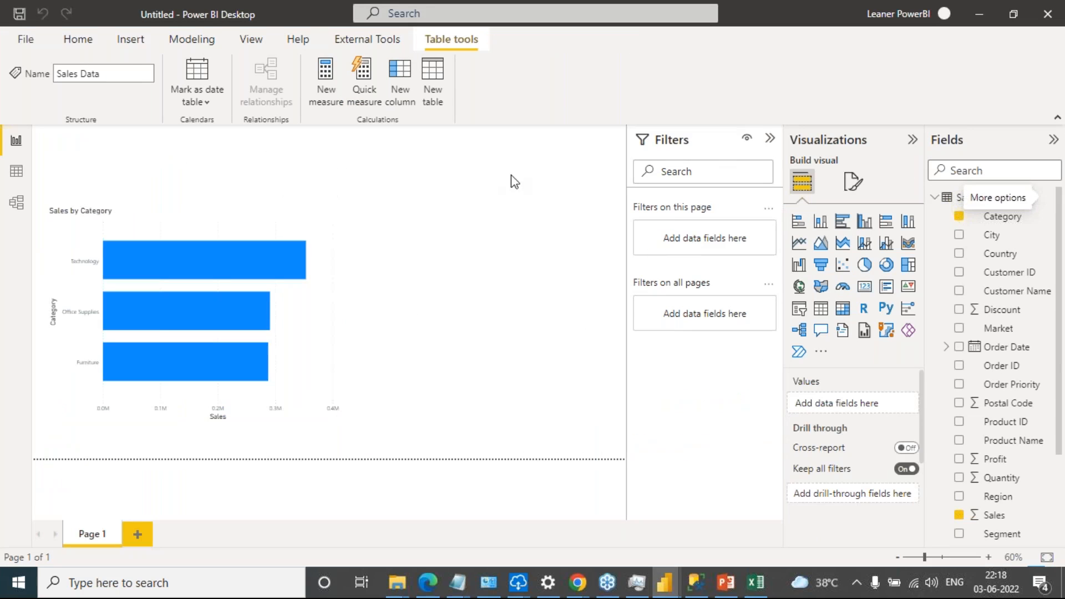
Deselect the bar chart and capture a snip of Sales by Category with Snipping Tool, then minimize the snip
left_click(245, 160)
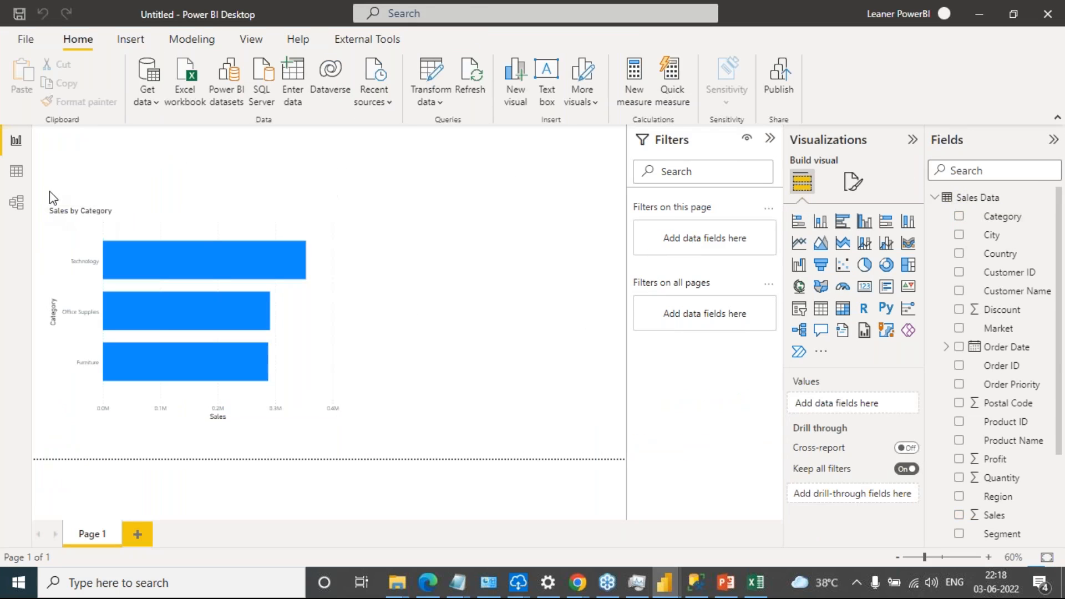
left_click(149, 583)
type("SNIP")
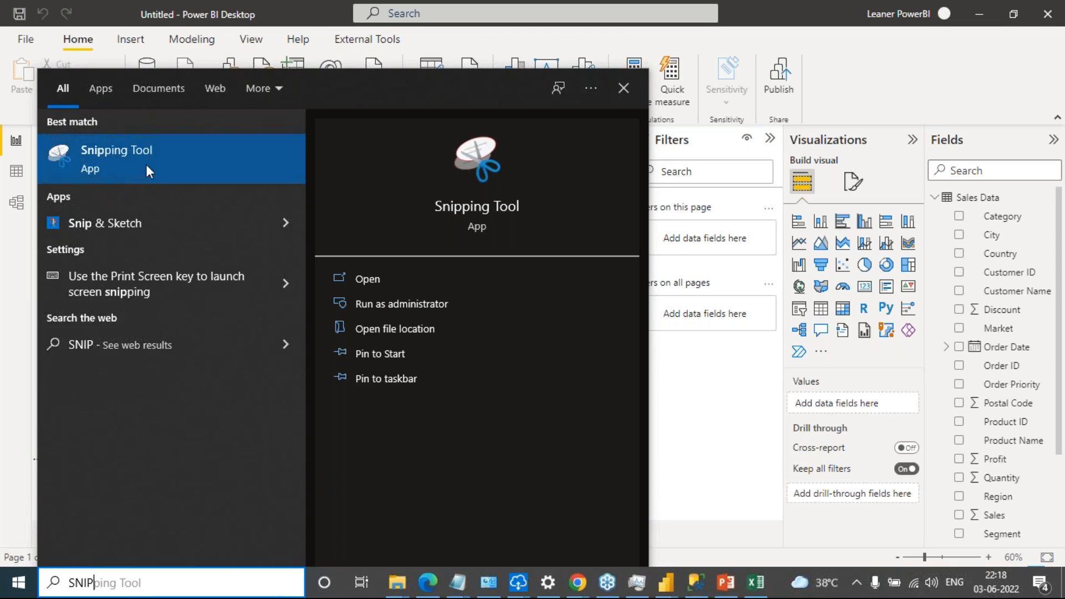
left_click(498, 216)
left_click(450, 188)
left_click_drag(45, 192, 326, 418)
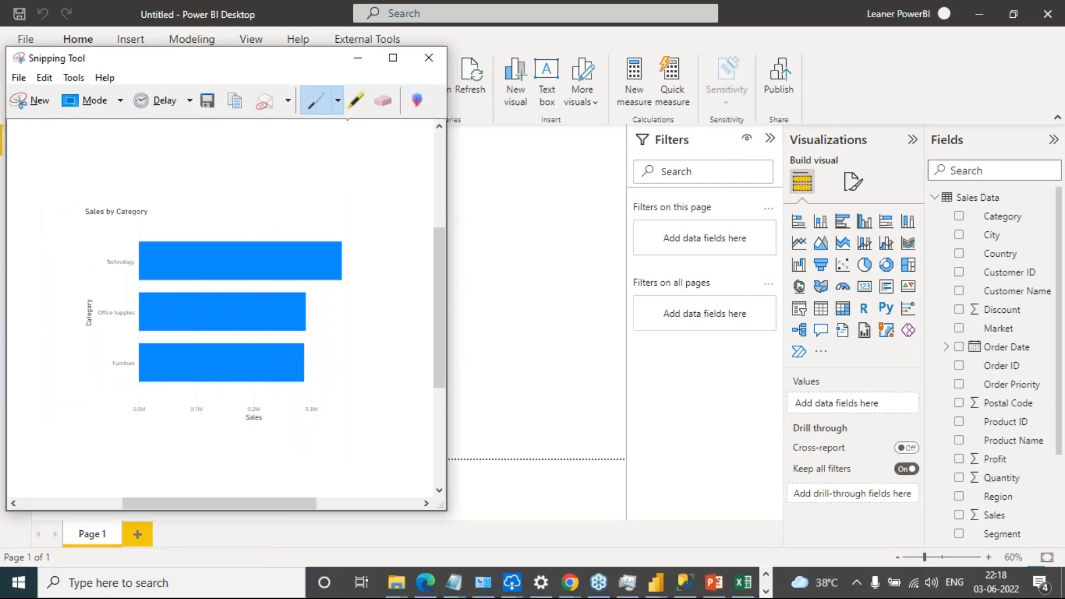
left_click(358, 57)
Export the report to PDF, view the resulting file in the browser, and return to the report
left_click(26, 45)
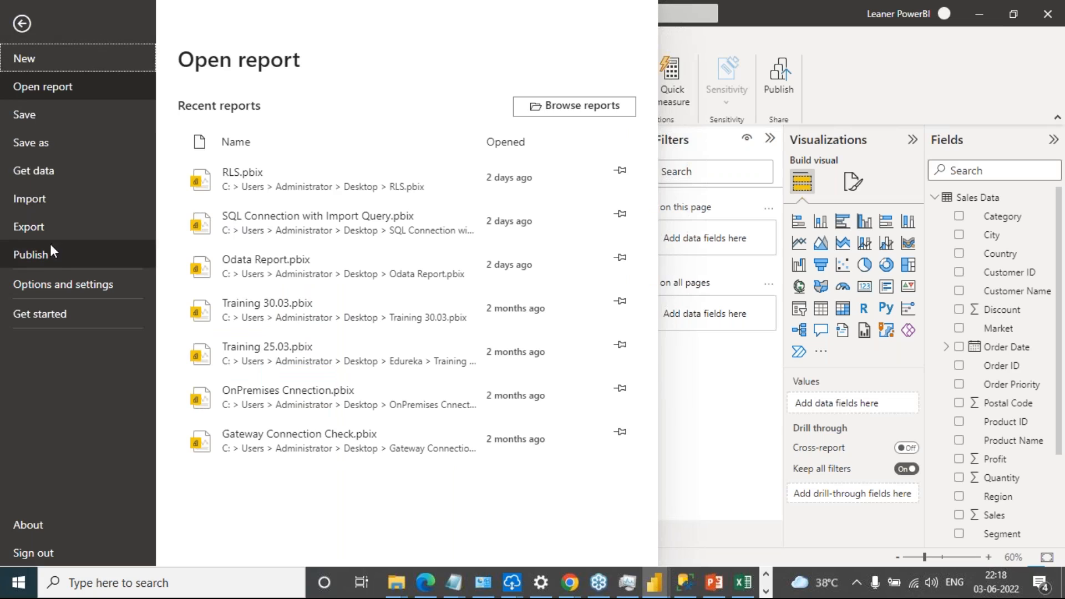
left_click(54, 226)
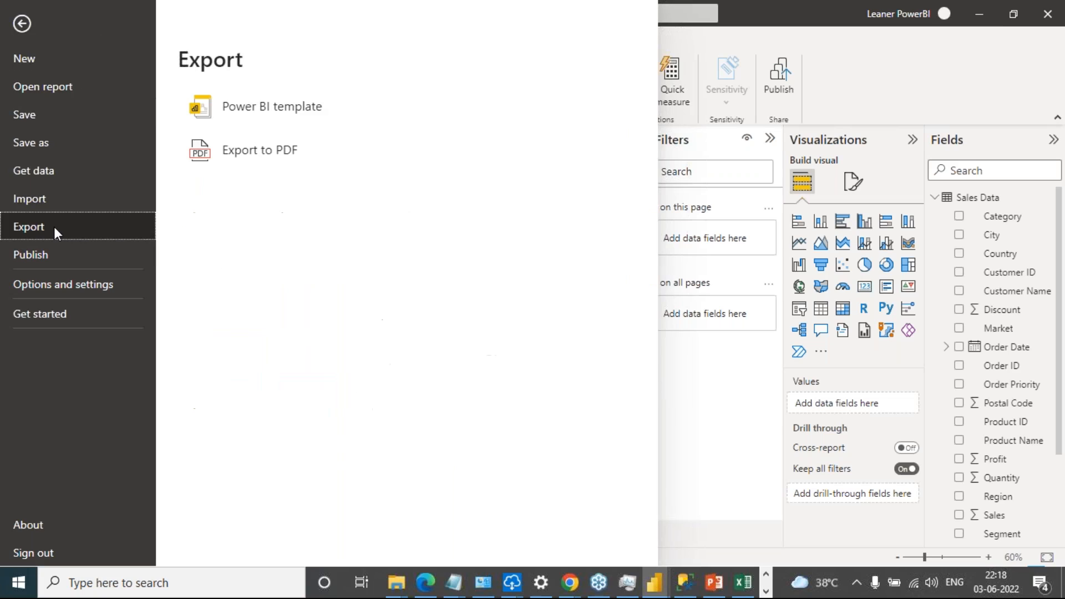
left_click(284, 157)
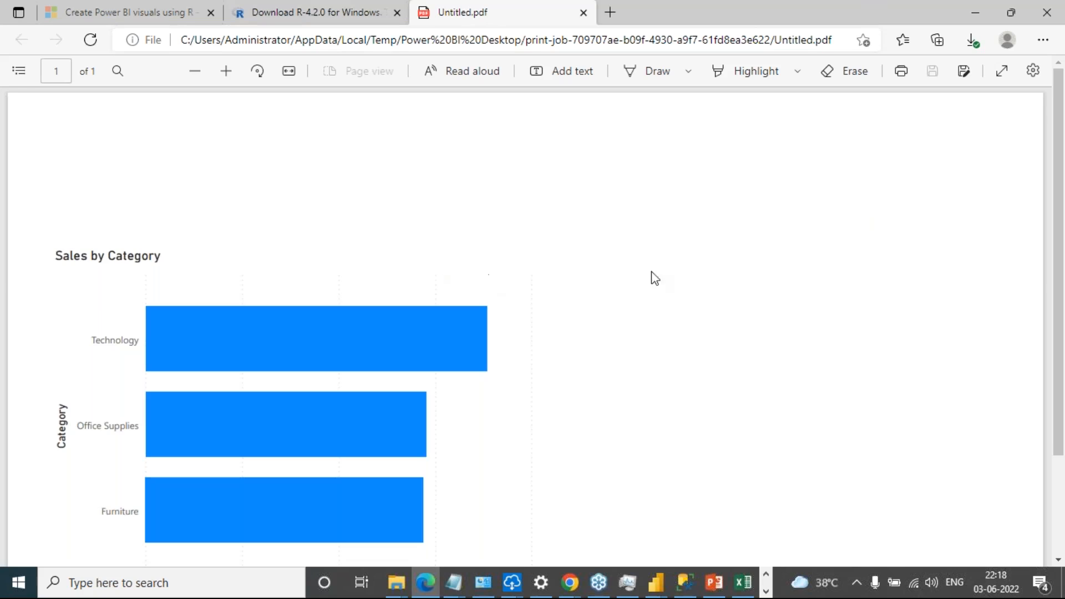
left_click(976, 14)
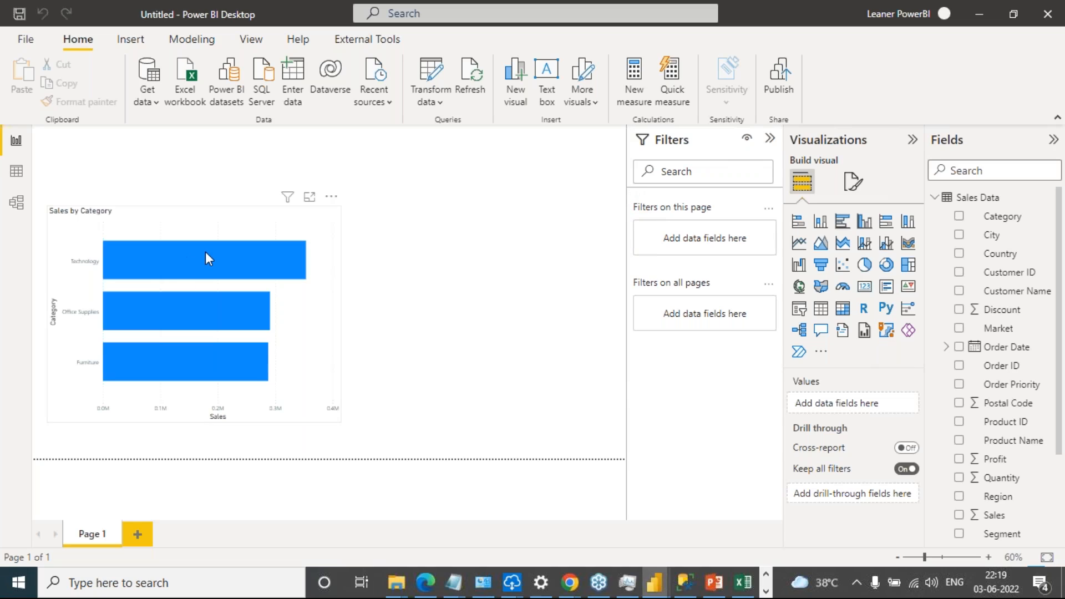
Add a second report page and set its canvas type to Tooltip
mouse_move(206, 253)
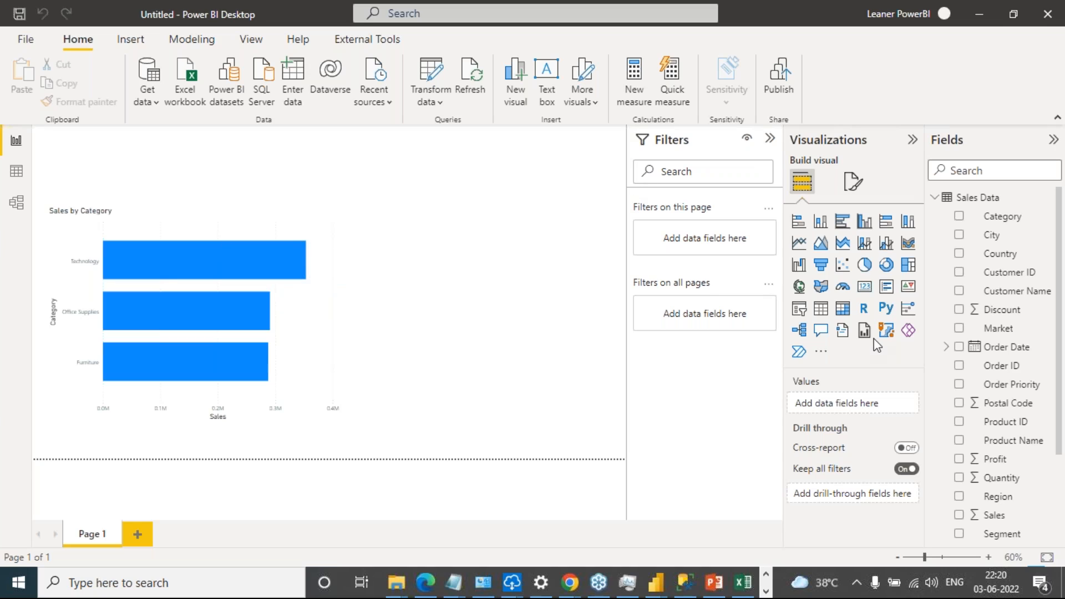
left_click(138, 537)
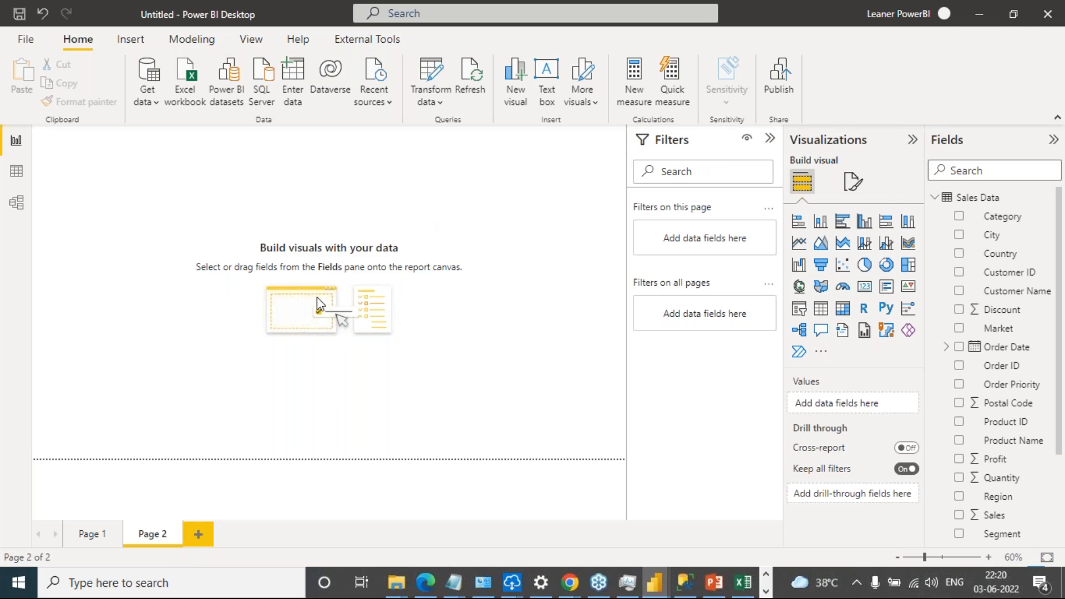
left_click(854, 183)
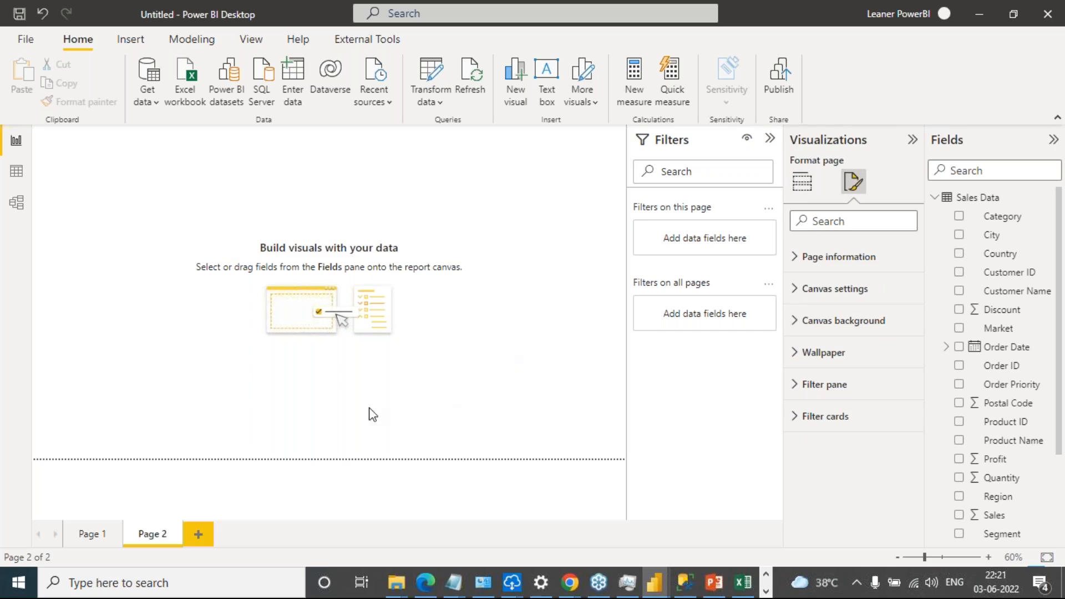
left_click(797, 290)
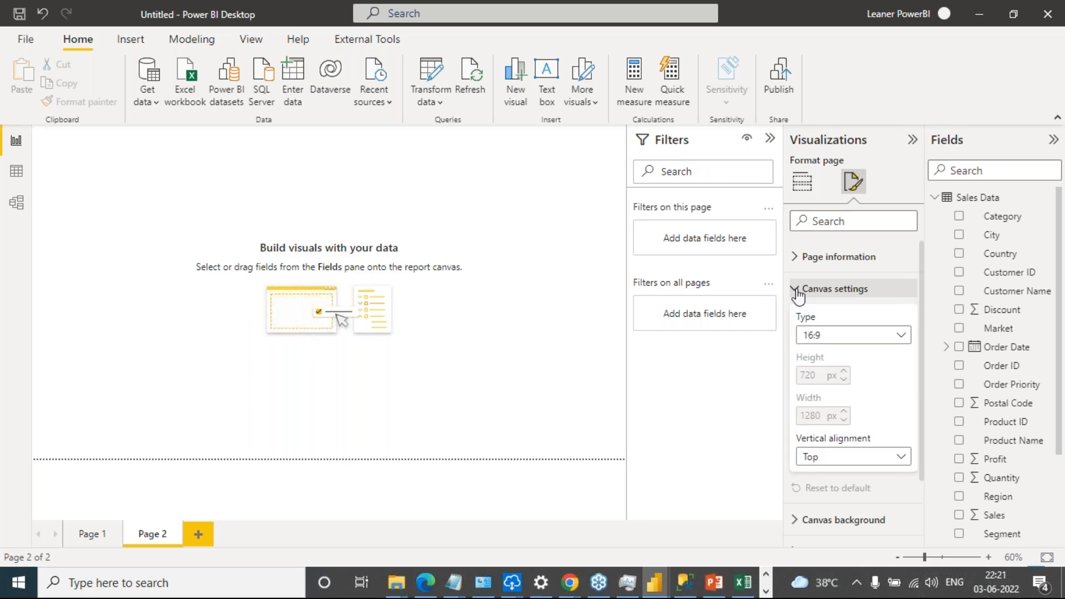
left_click(884, 336)
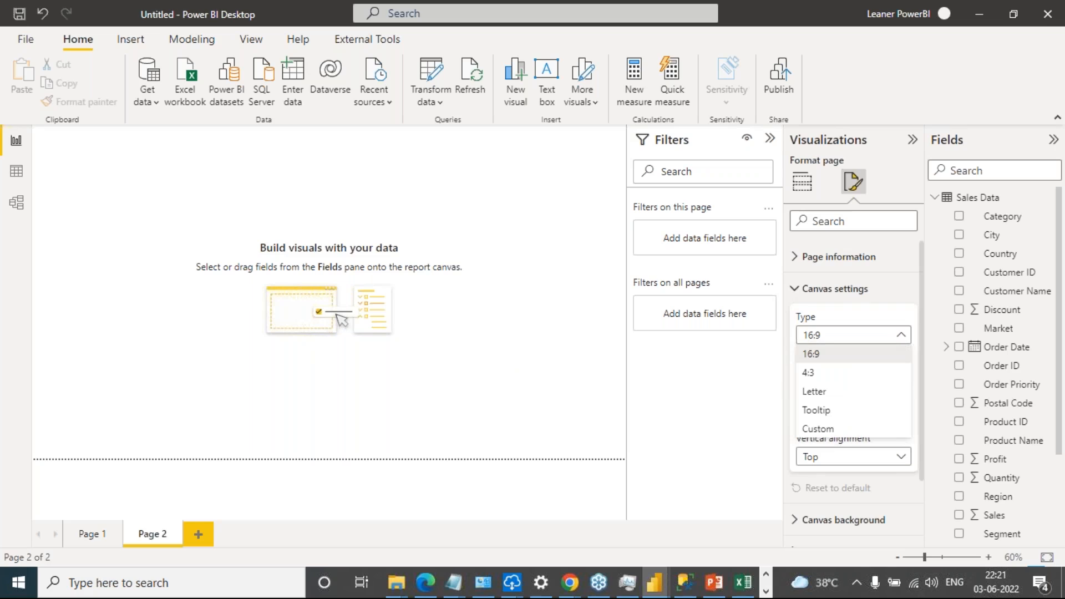
left_click(842, 417)
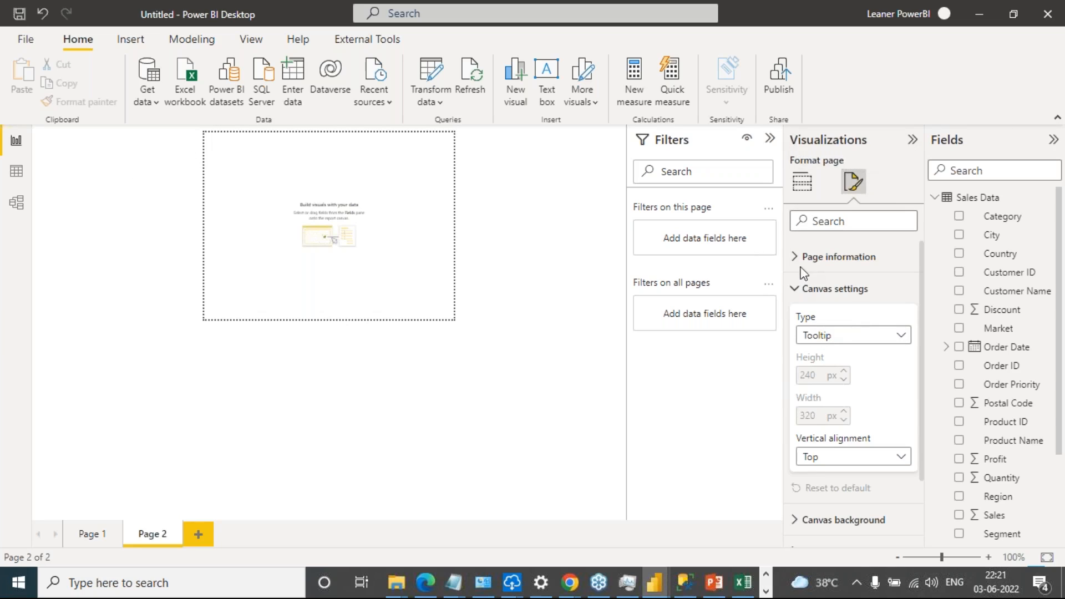
Rename the new page to "tooltip" in its page information and collapse the page formatting sections
left_click(797, 258)
left_click(833, 304)
left_click_drag(834, 303, 785, 305)
type("tooltip")
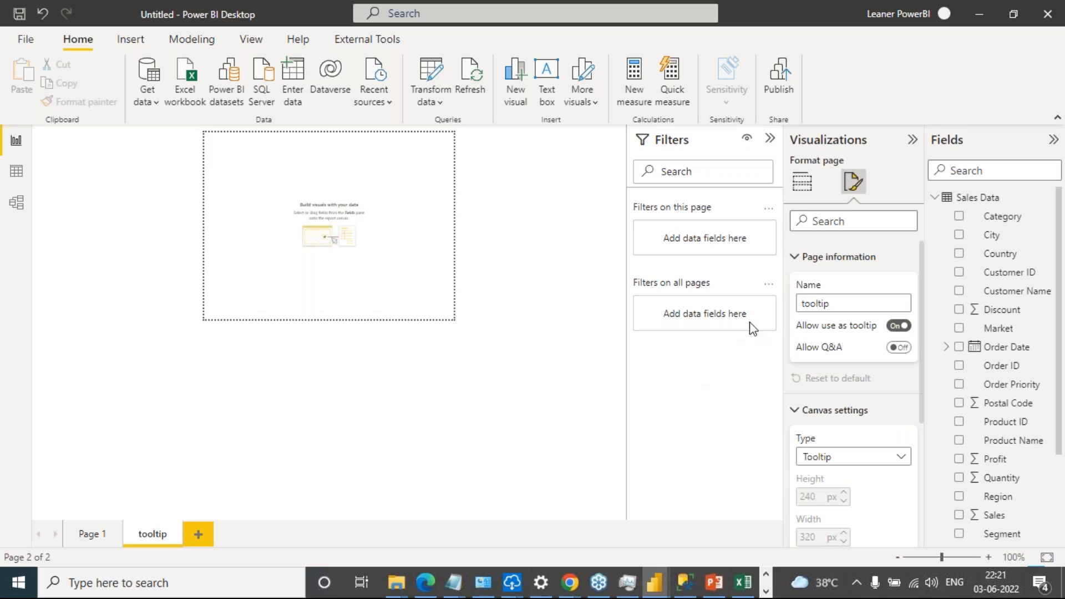
left_click(798, 258)
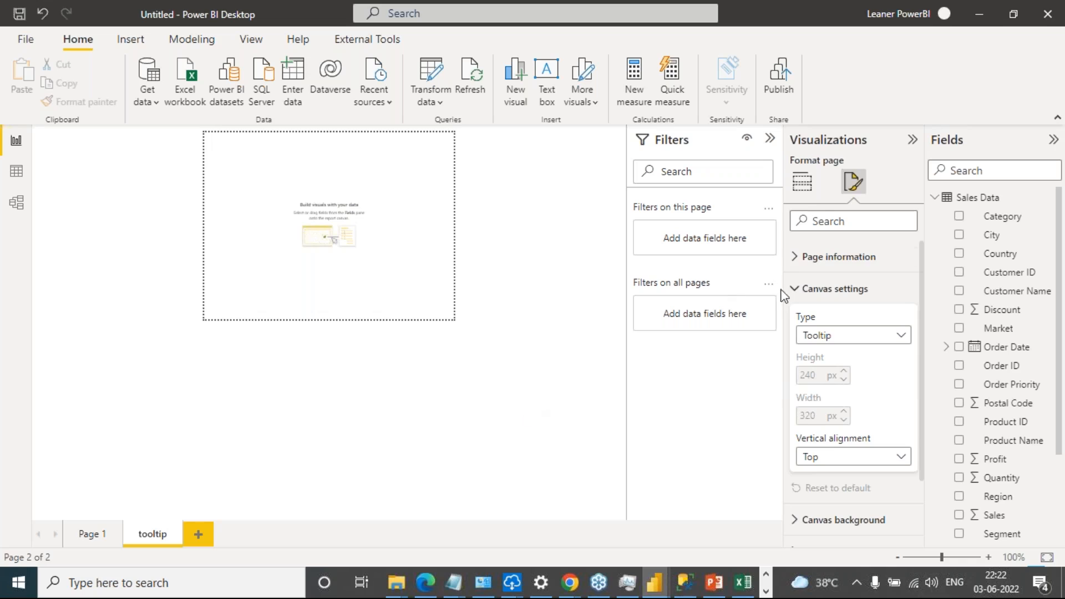
left_click(804, 290)
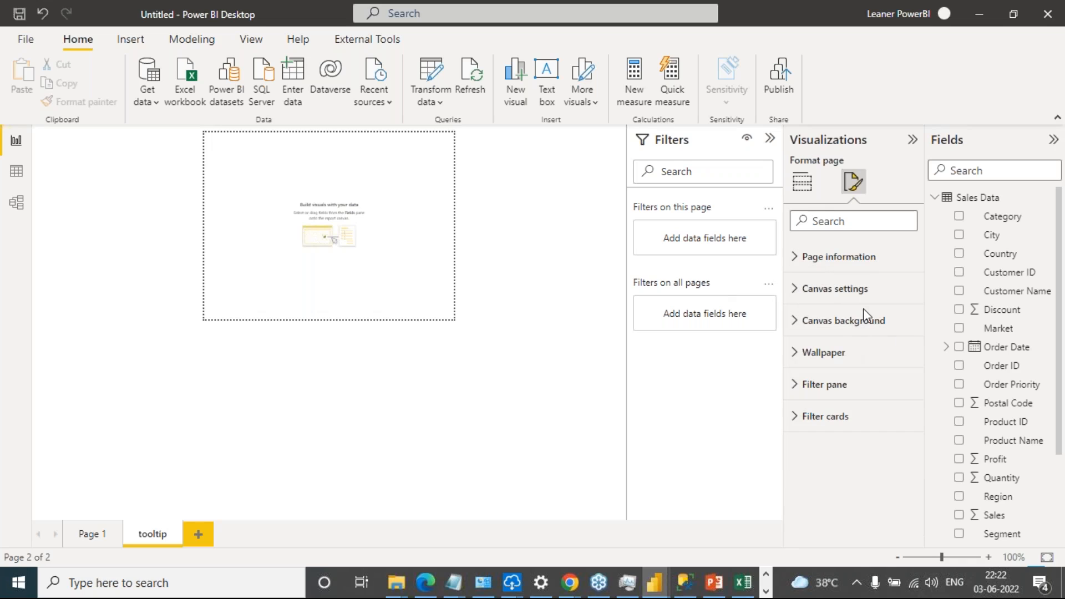
Add a stacked column chart to the tooltip page and move it slightly down on the canvas
left_click(802, 182)
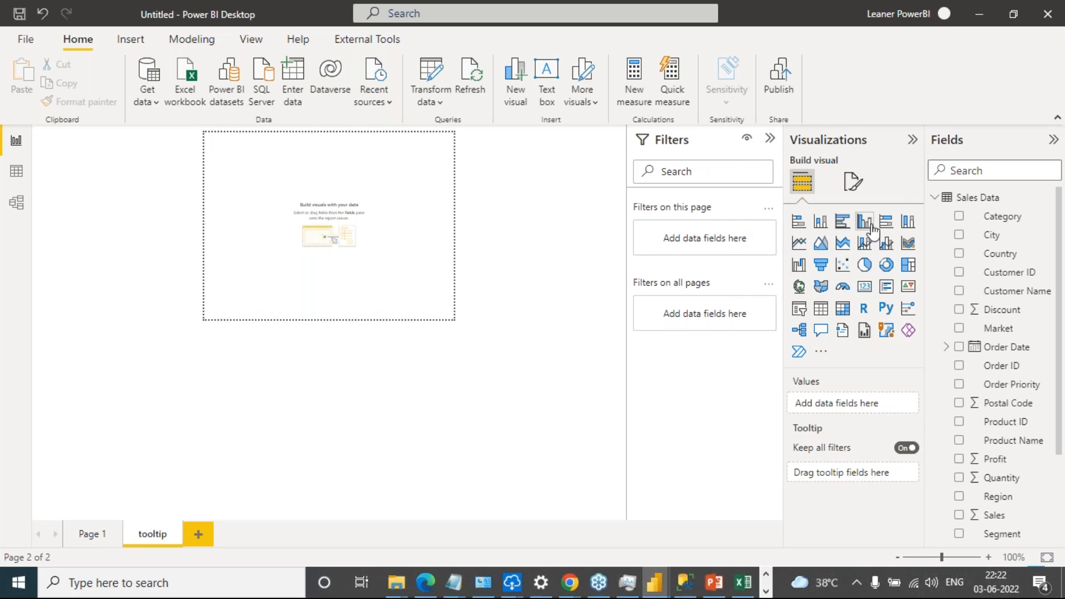
left_click(821, 224)
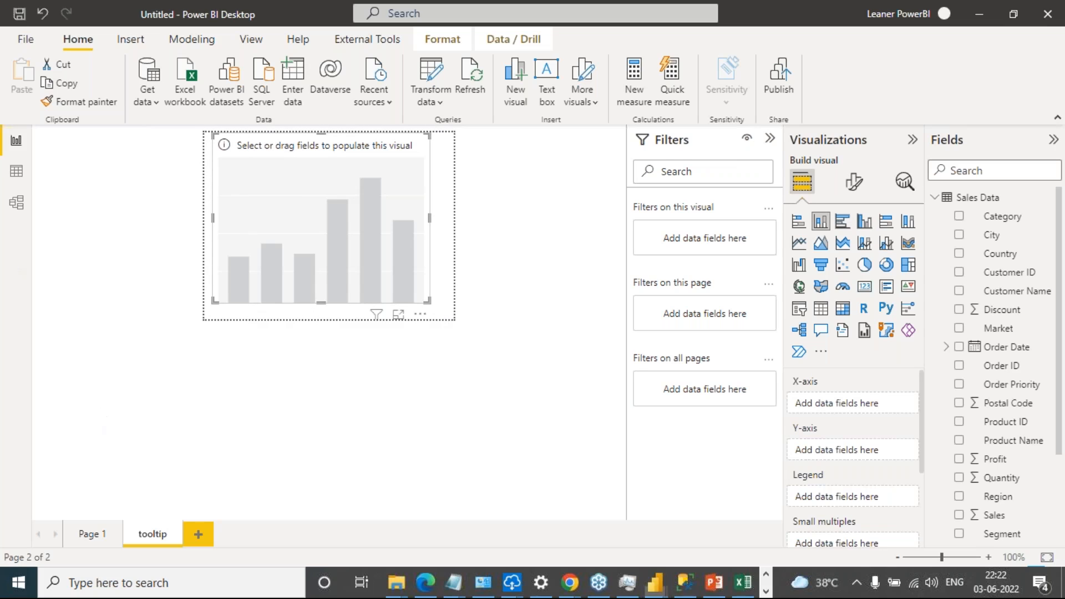
left_click_drag(219, 150, 218, 159)
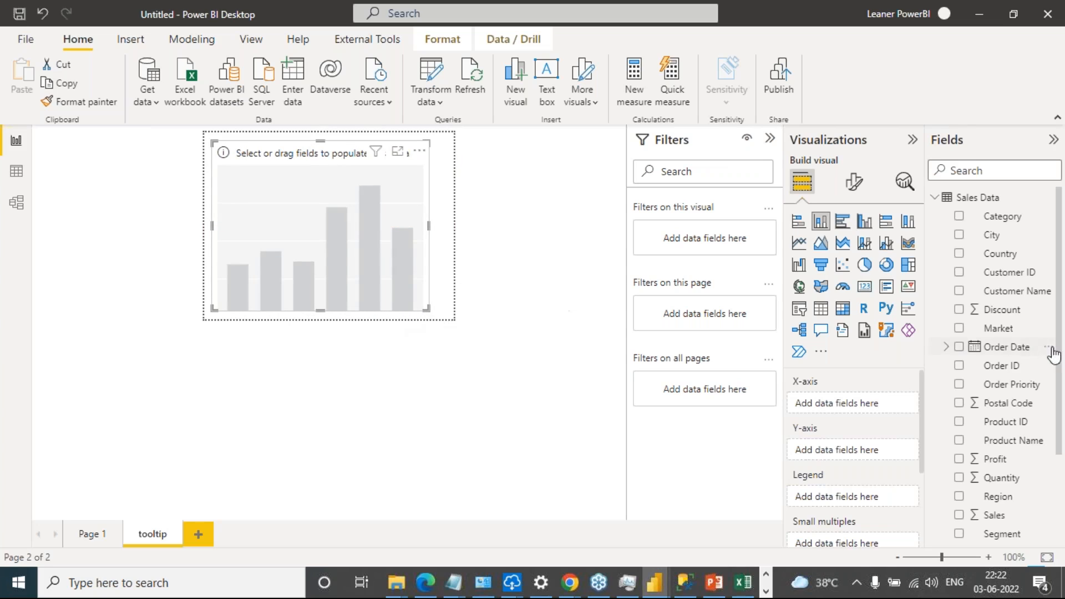
Put Ship Mode on the column chart's X-axis and Sales on its Y-axis
left_click_drag(1021, 240, 1061, 256)
scroll(1009, 471, "down", 4)
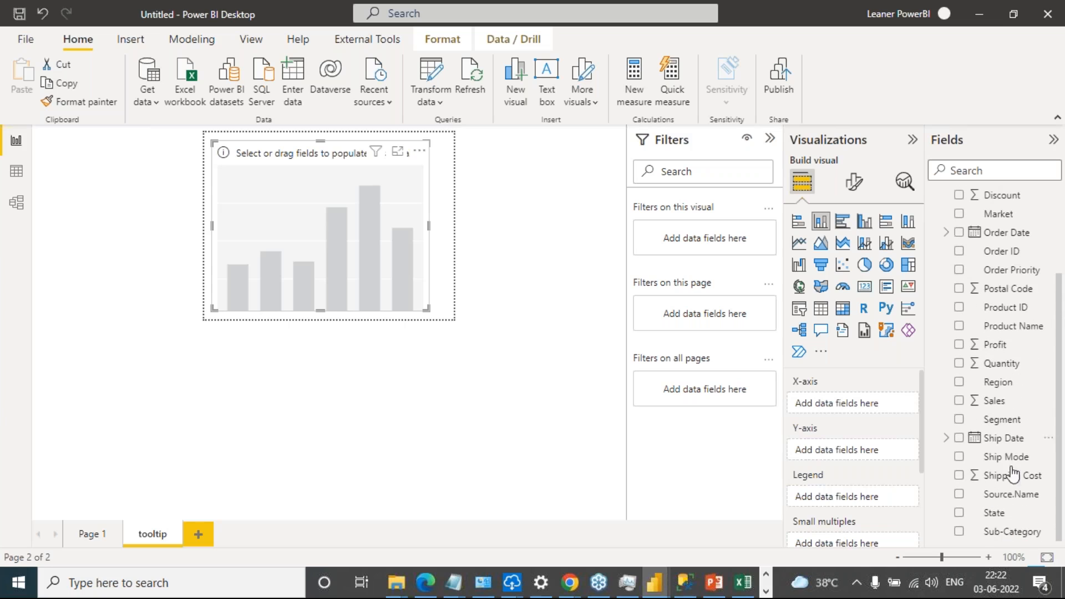
left_click_drag(1023, 459, 874, 402)
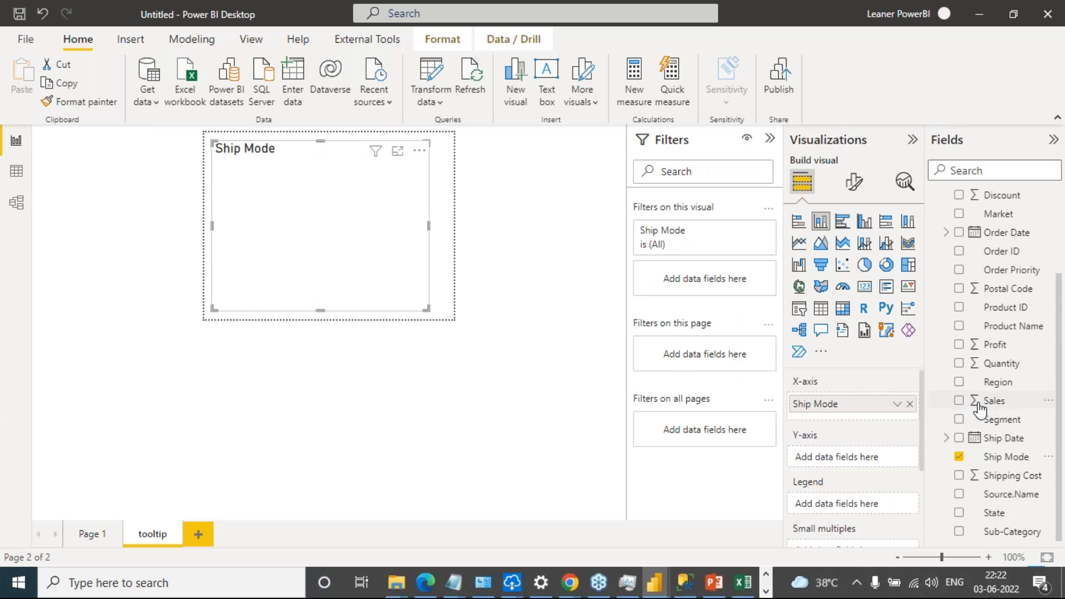
left_click(994, 515)
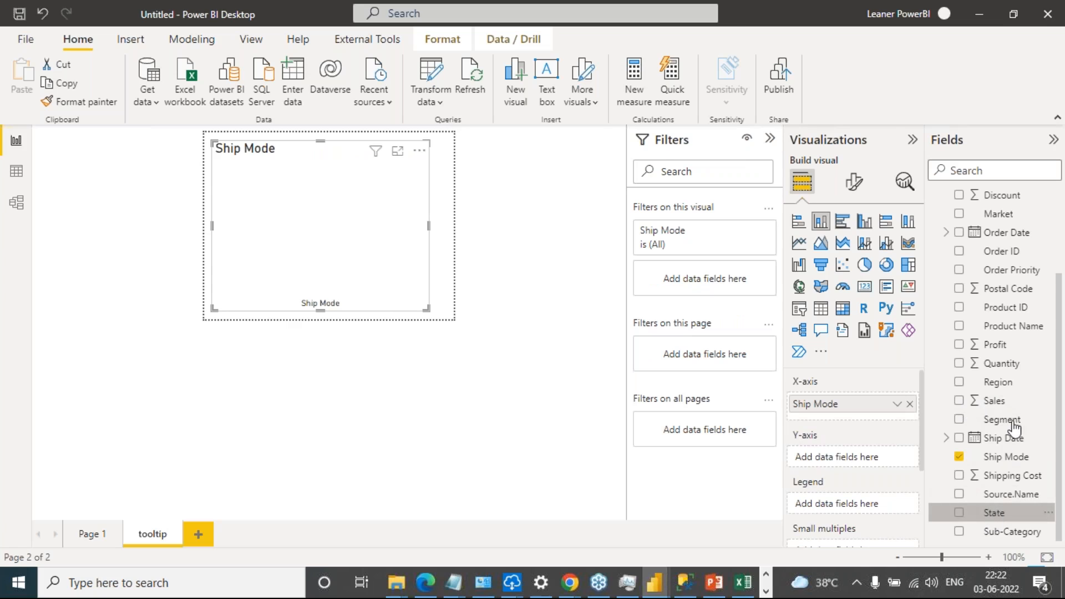
left_click_drag(998, 400, 878, 452)
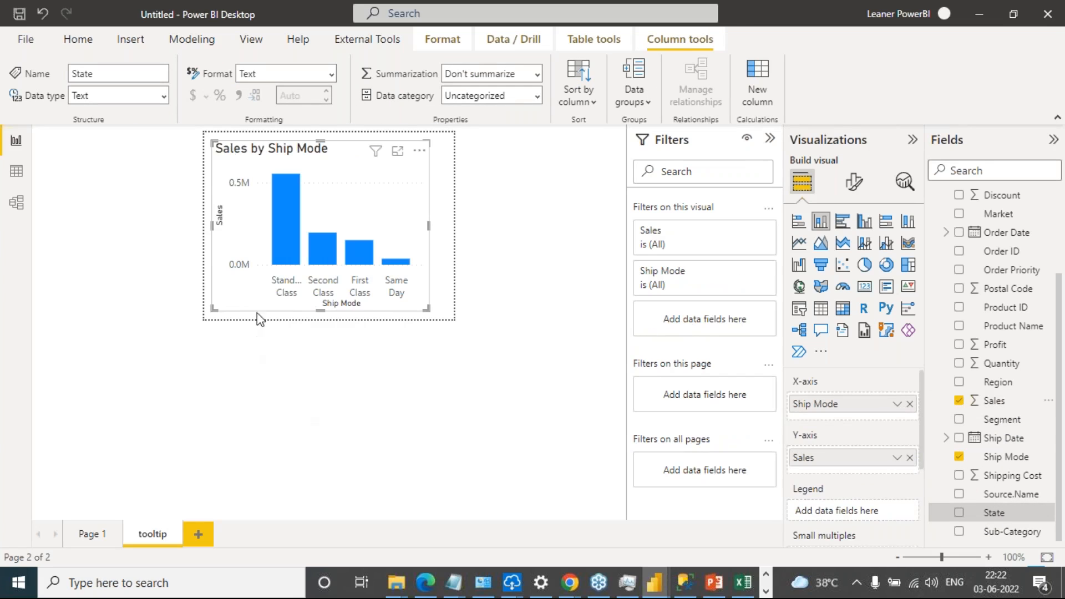
Turn on data labels for the Sales by Ship Mode chart and enlarge it to span the tooltip page's width
left_click(855, 182)
type("data")
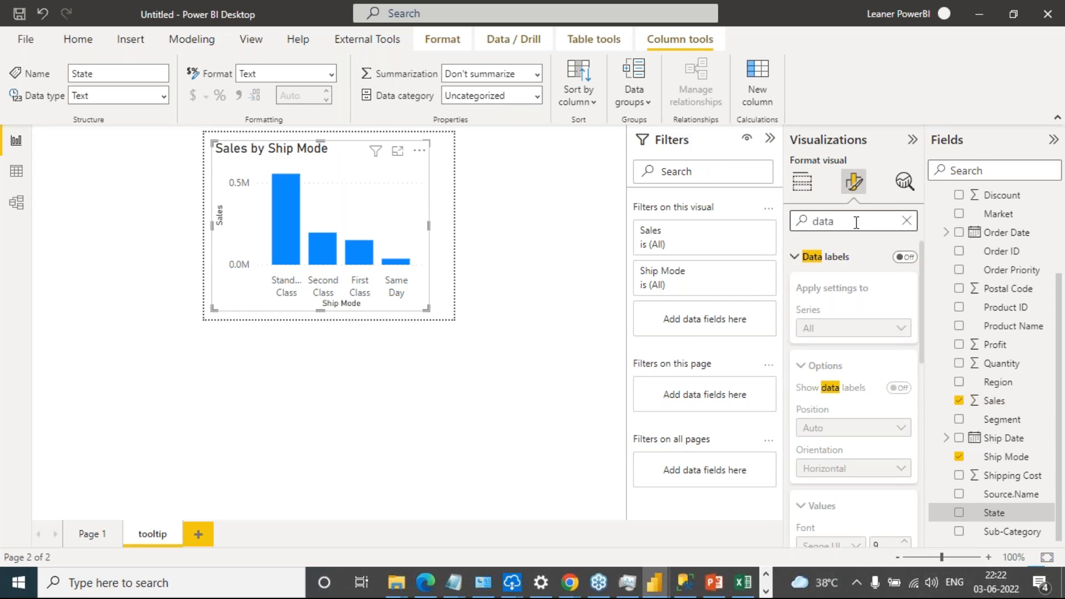
left_click(905, 257)
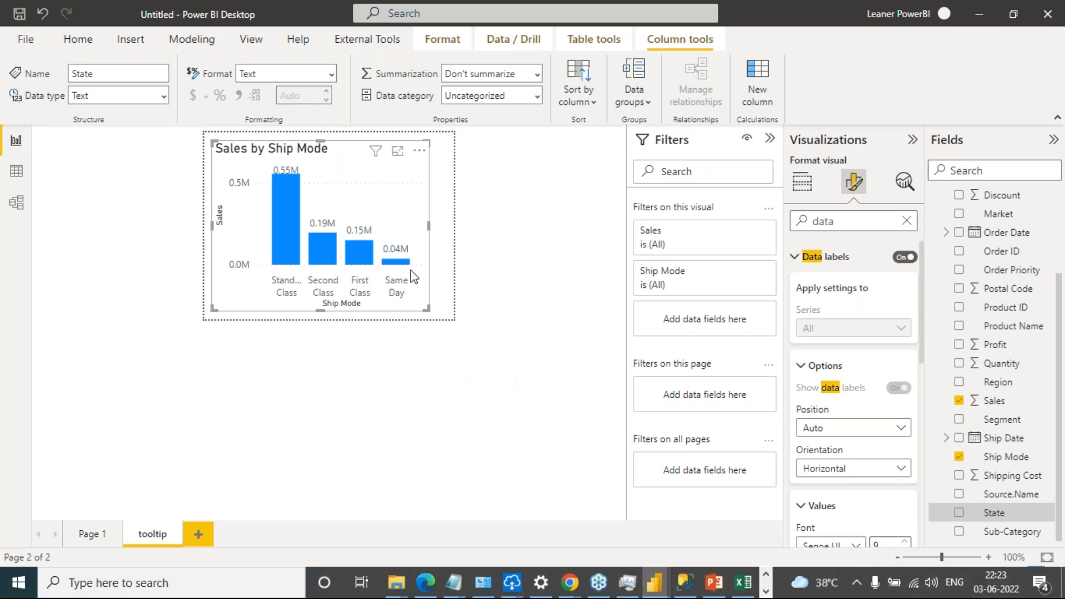
left_click_drag(429, 305, 451, 318)
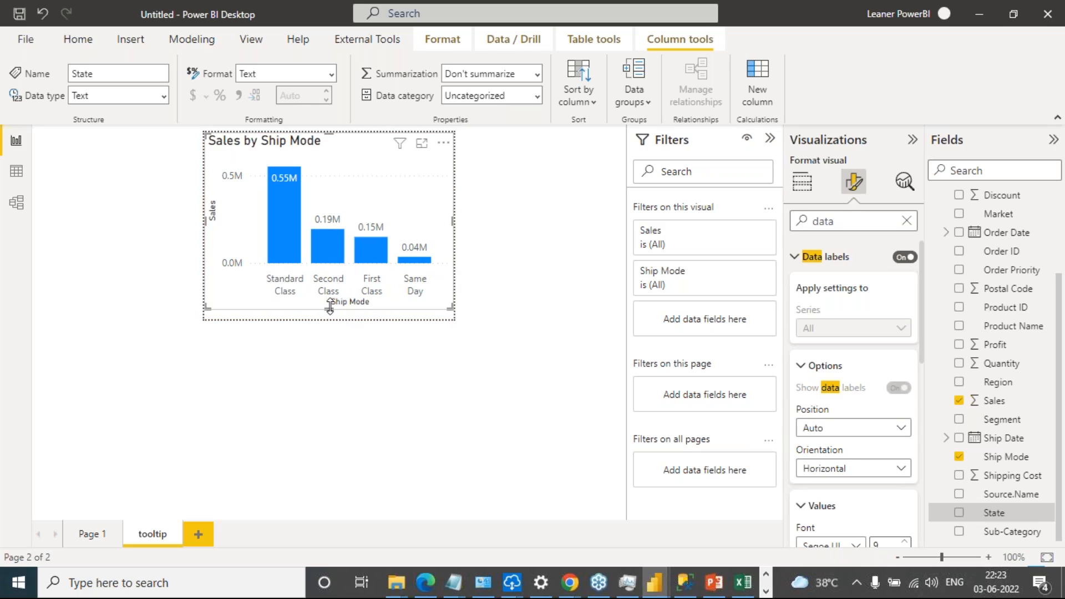
Stretch the Sales by Ship Mode chart down to the tooltip page's lower edge and return to Page 1
left_click_drag(331, 309, 333, 318)
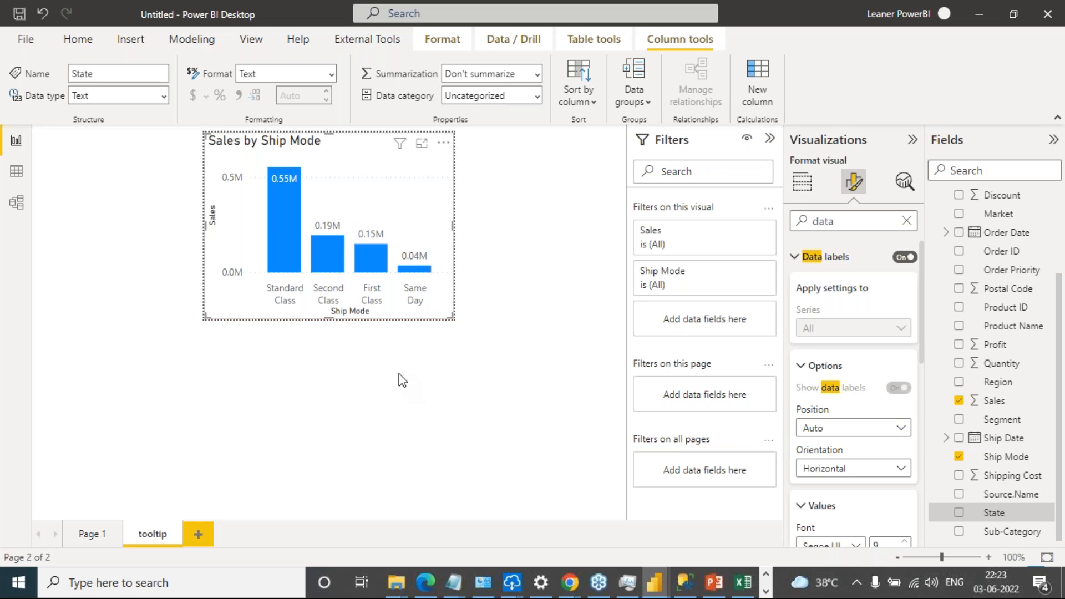
left_click(91, 534)
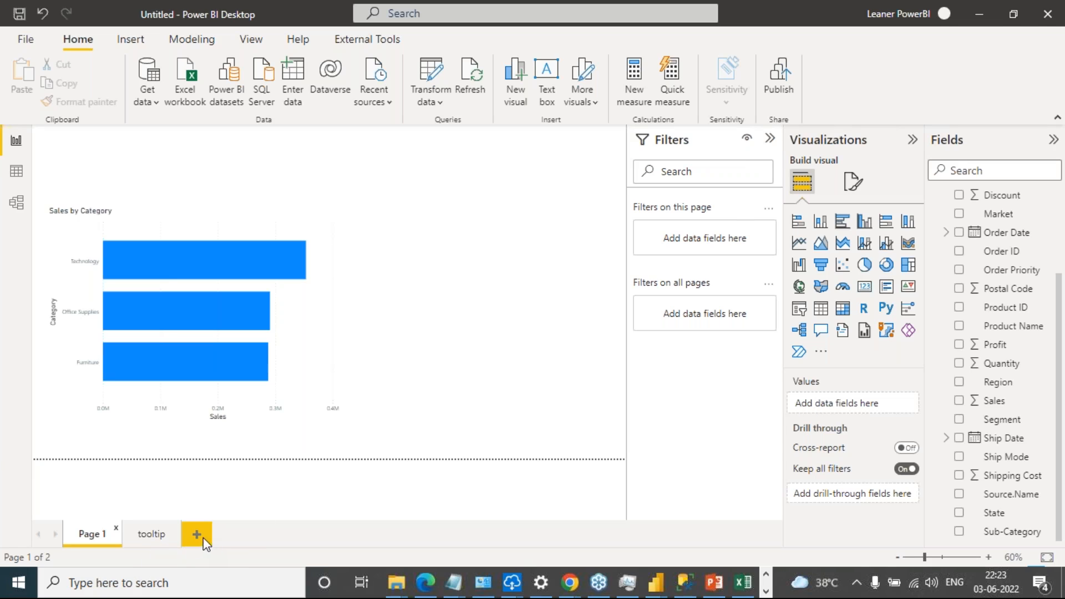
Add another report page and set its canvas type to Tooltip
left_click(178, 538)
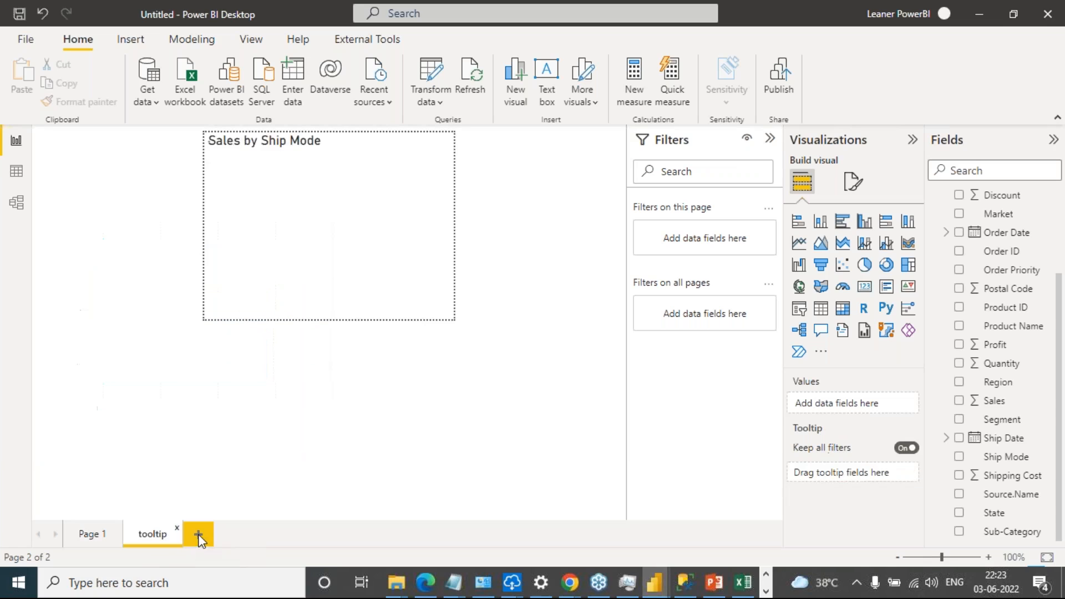
left_click(198, 535)
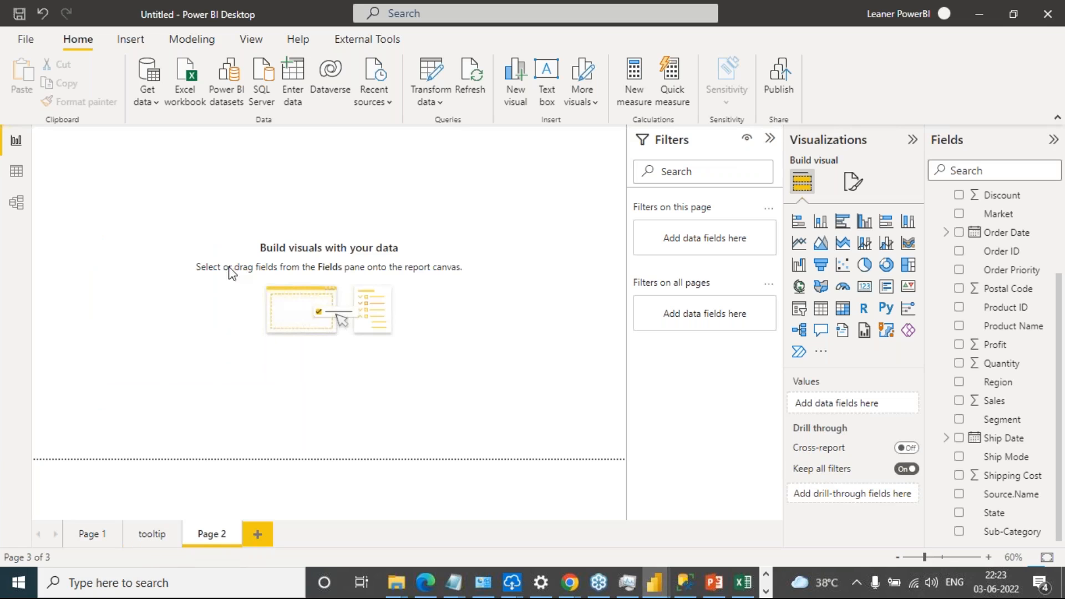
left_click(854, 183)
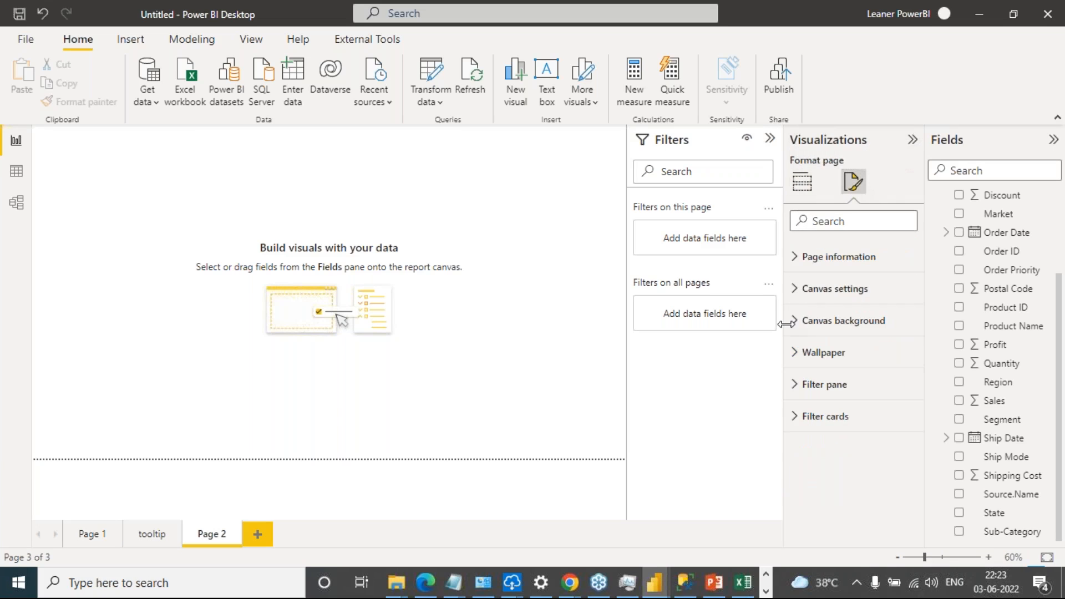
left_click(810, 291)
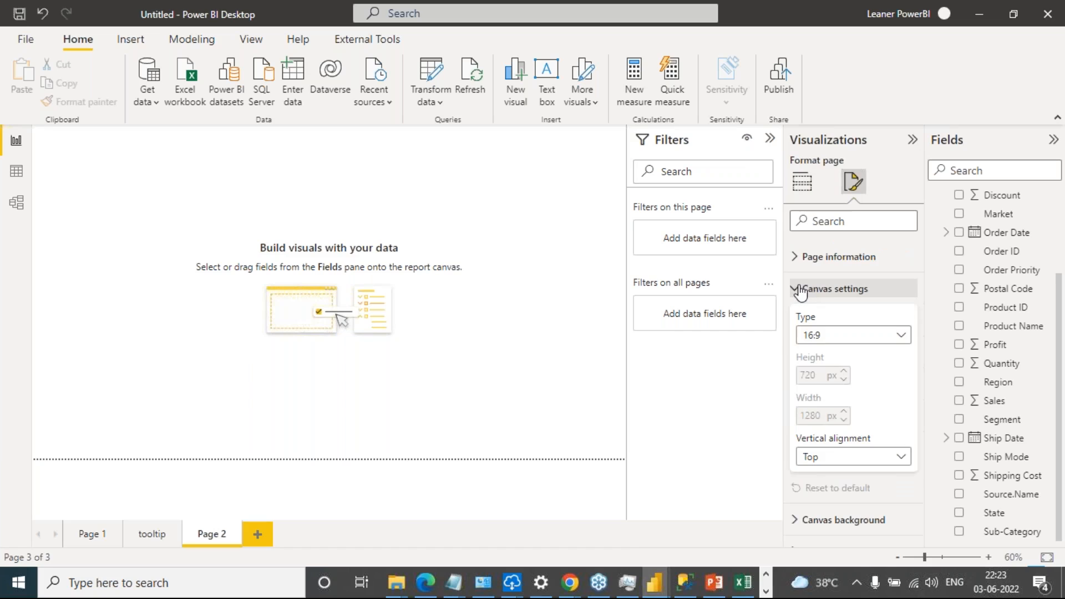
left_click(889, 339)
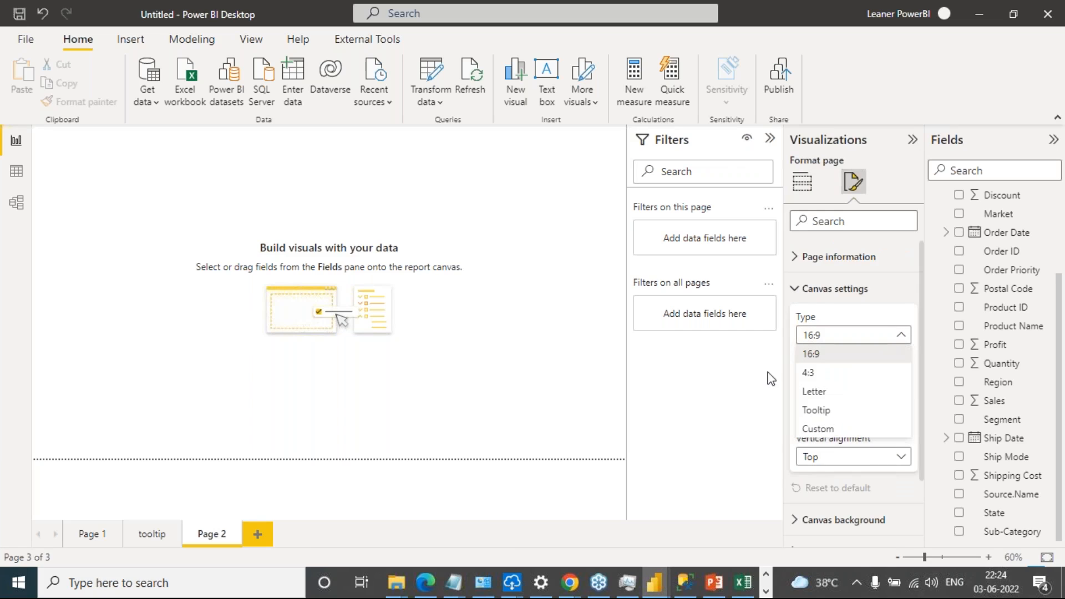
left_click(852, 410)
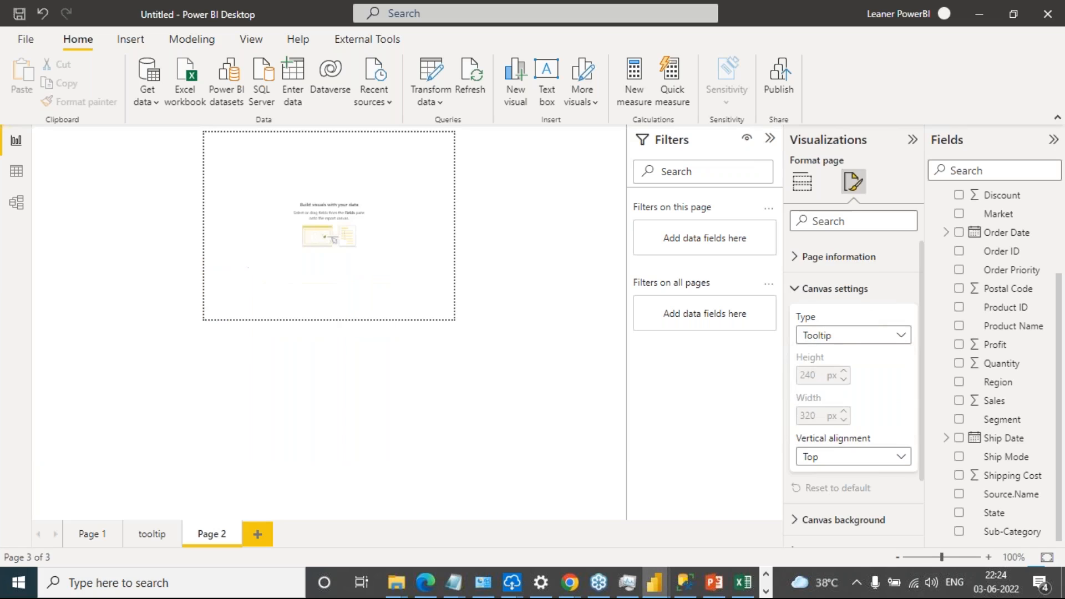
Review the new page's name and tooltip setting in its page information, and compare them with the tooltip page and Page 1
left_click(799, 256)
left_click_drag(860, 304, 792, 322)
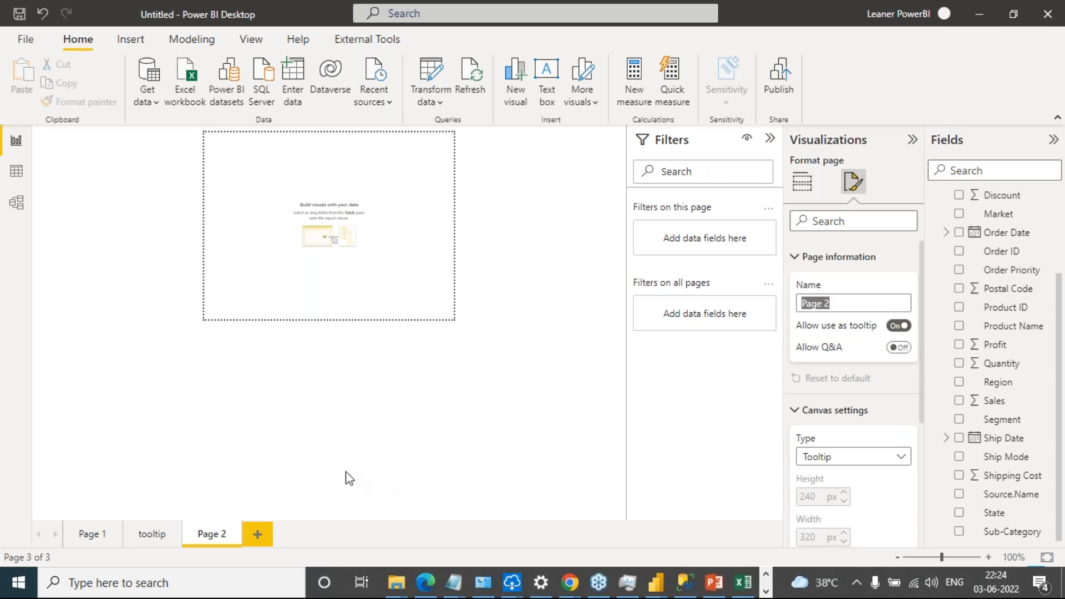
left_click(373, 445)
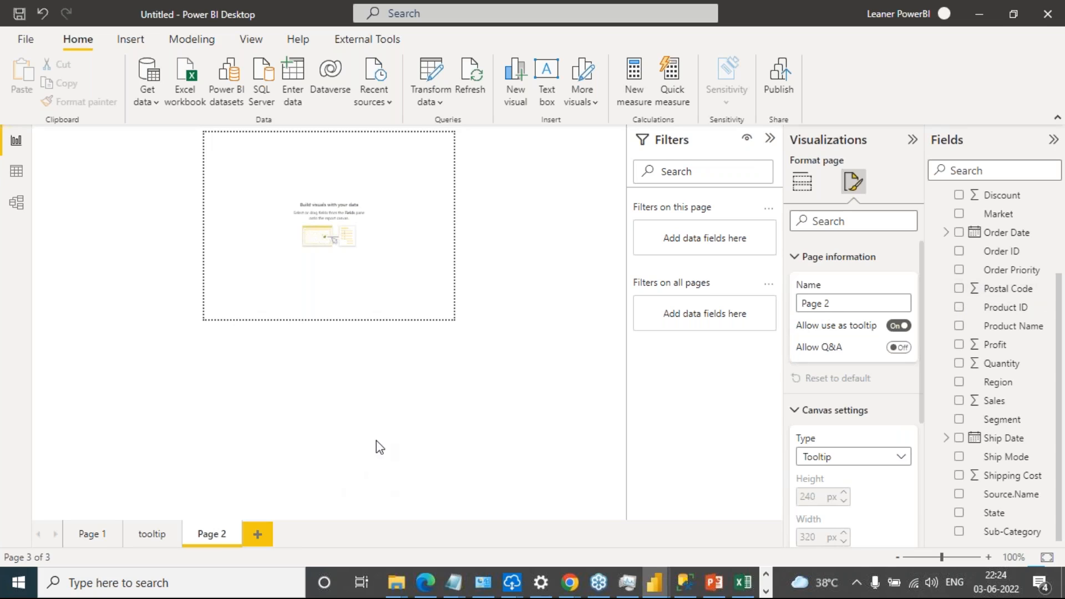
left_click(154, 537)
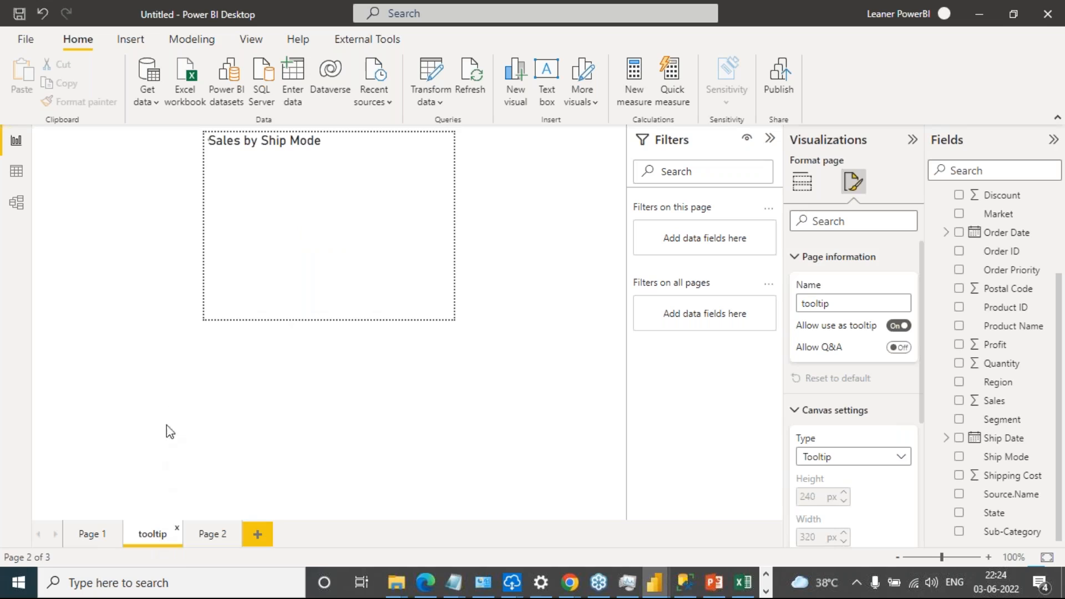
left_click(91, 536)
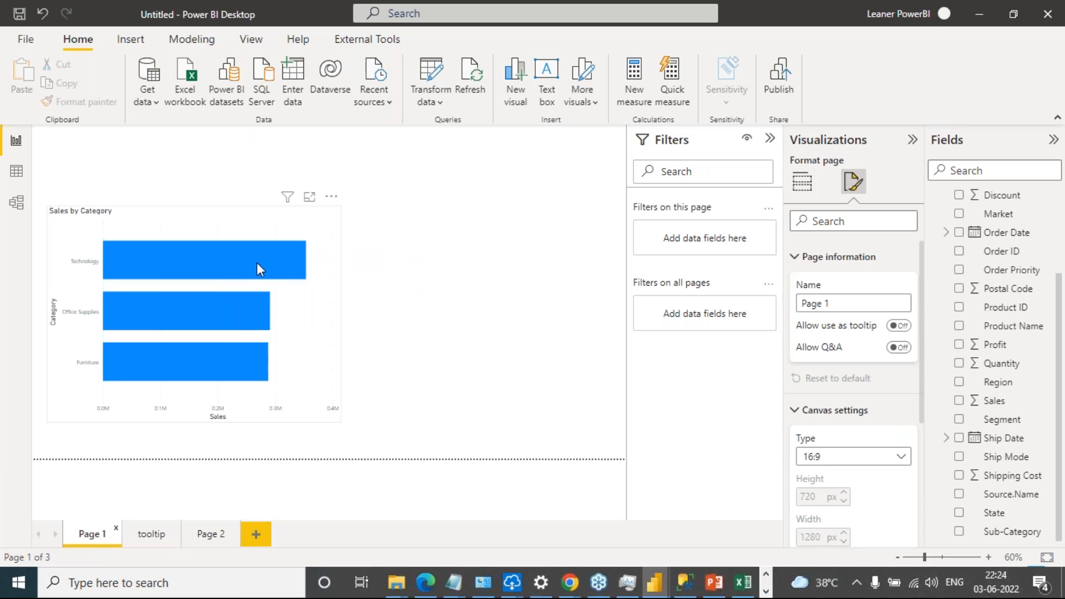
Select the Sales by Category chart and find its tooltip options by searching the format settings for "tool"
mouse_move(258, 265)
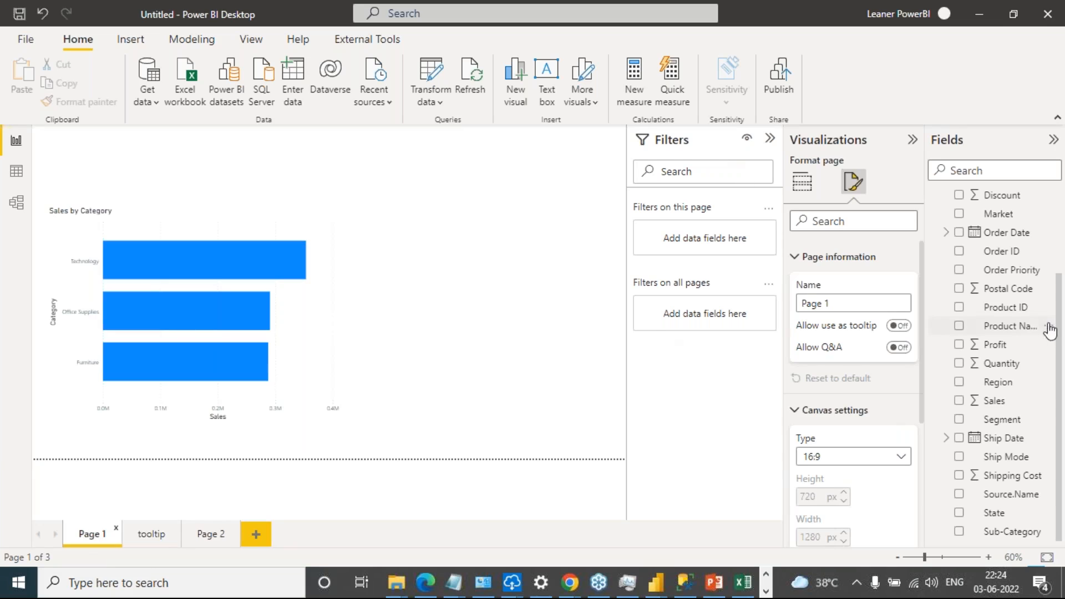
left_click(251, 216)
left_click(852, 221)
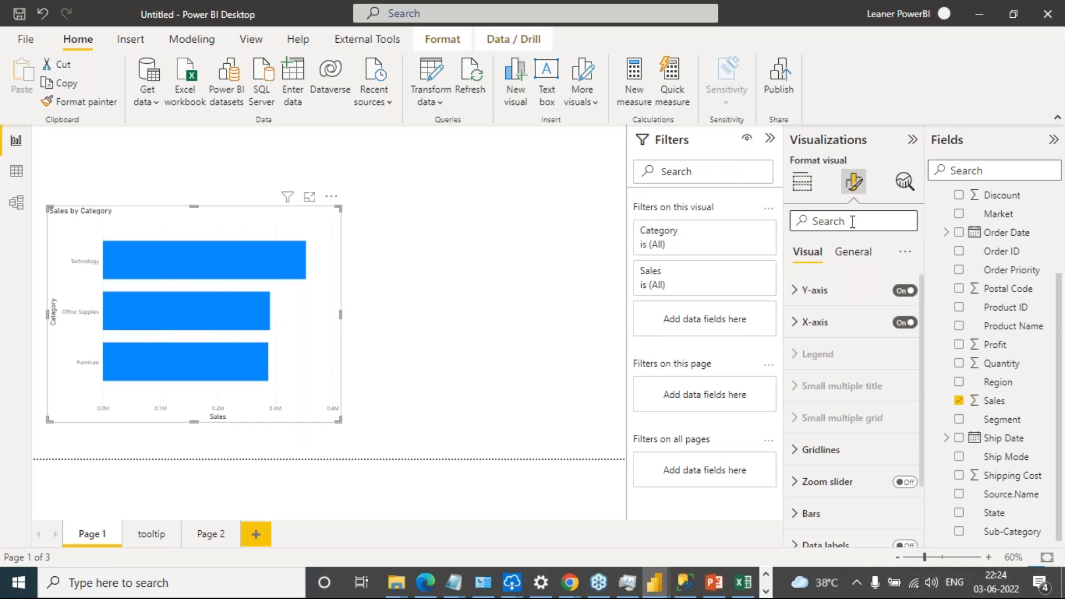
type("tool")
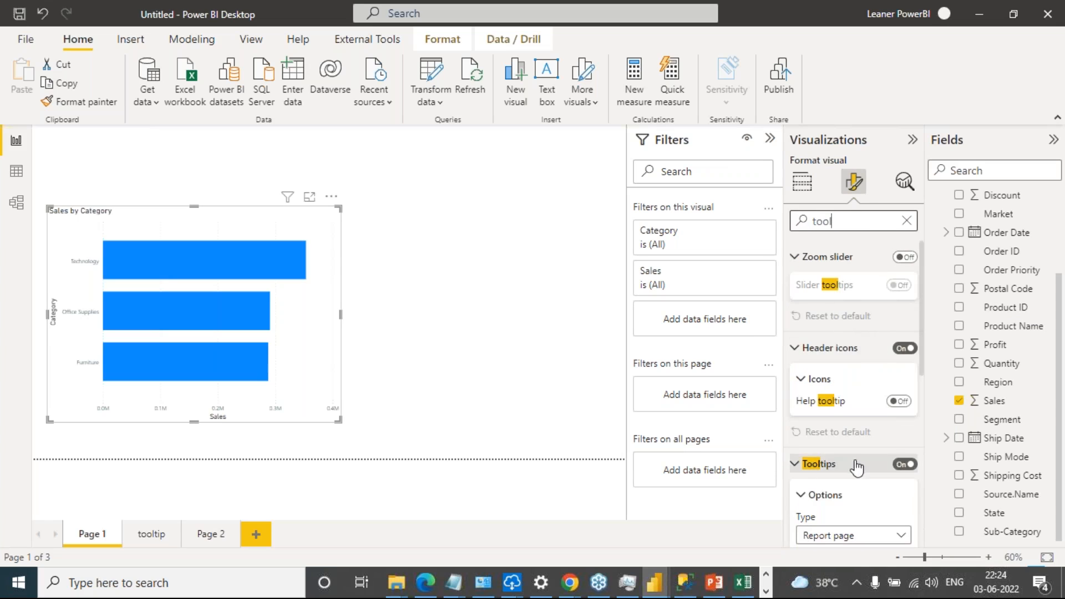
scroll(864, 483, "down", 2)
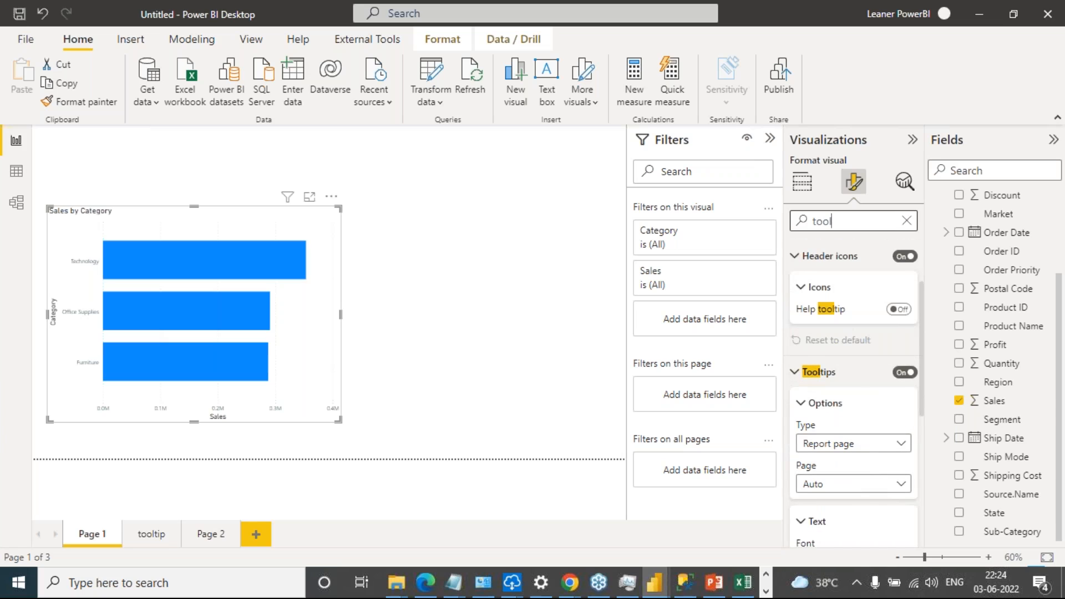
scroll(886, 413, "down", 1)
Turn the chart's tooltips off and on again, and switch the tooltip type to Default and back to Report page
left_click(905, 326)
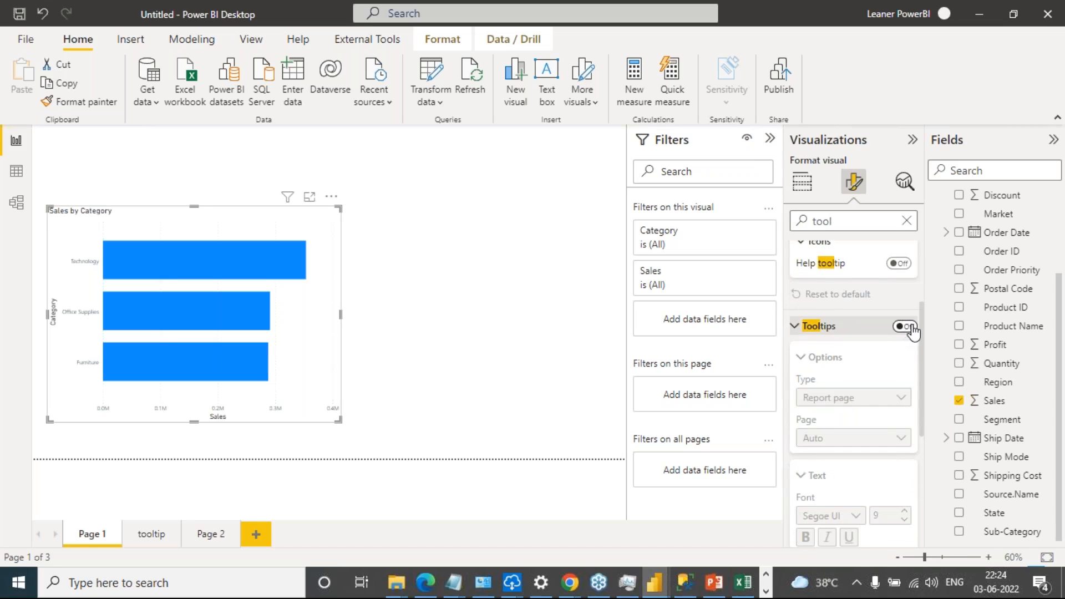
left_click(910, 328)
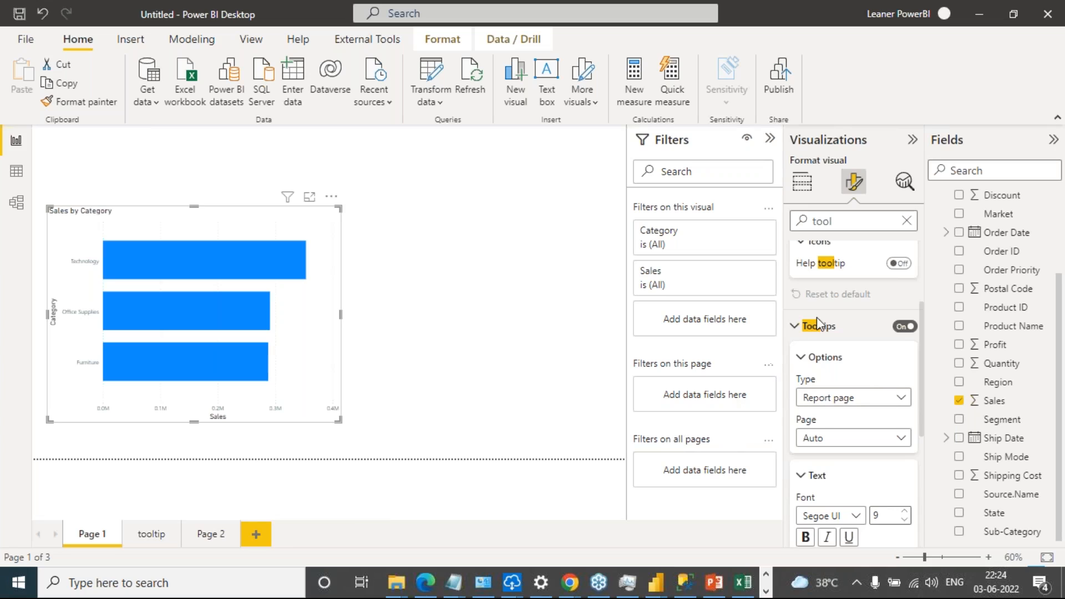
left_click(900, 398)
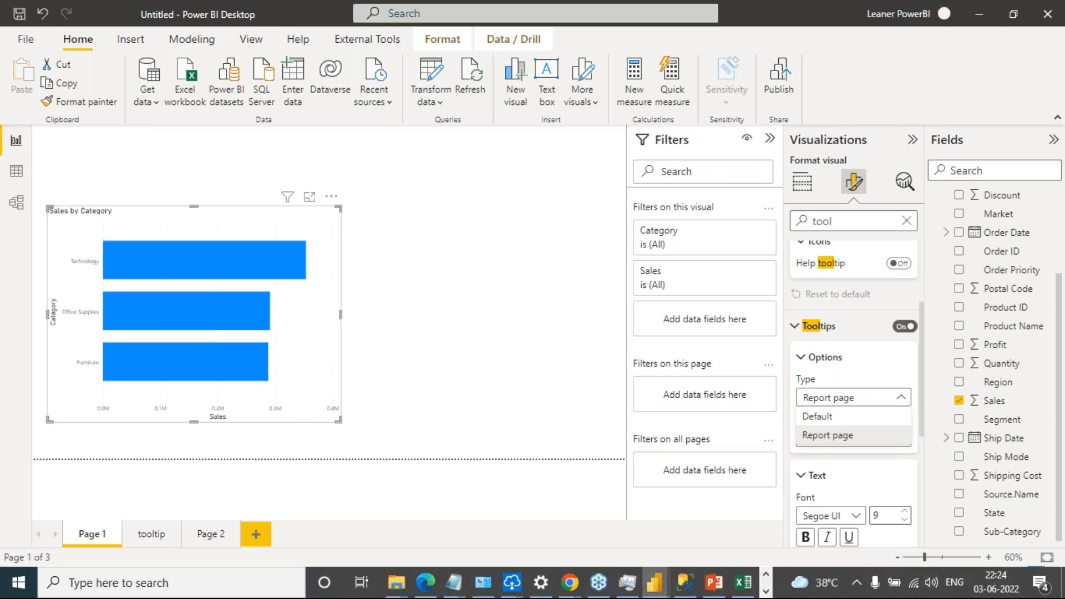
left_click(858, 415)
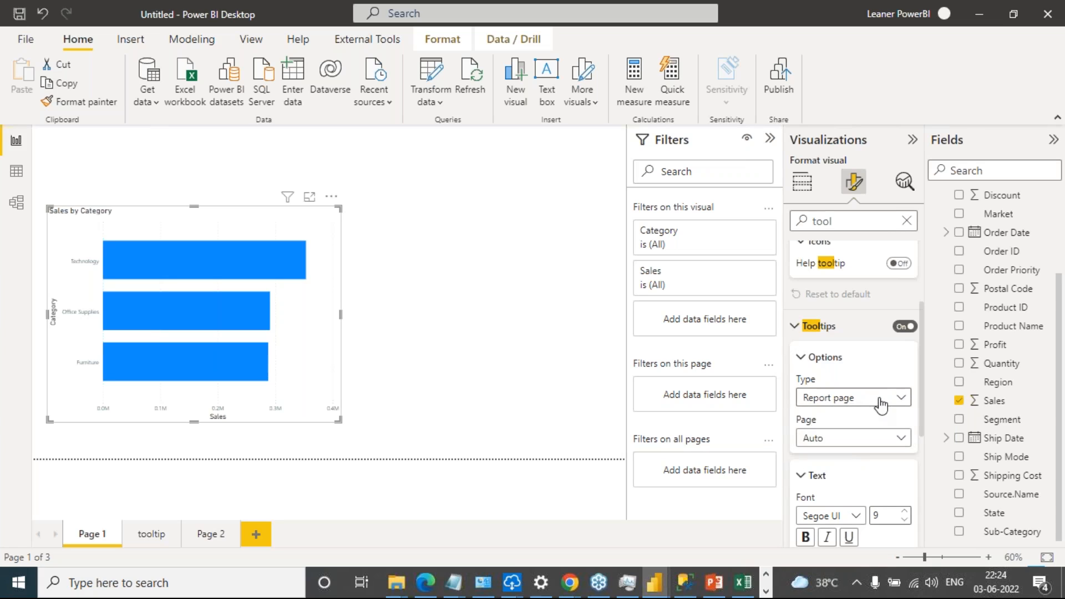
left_click(886, 399)
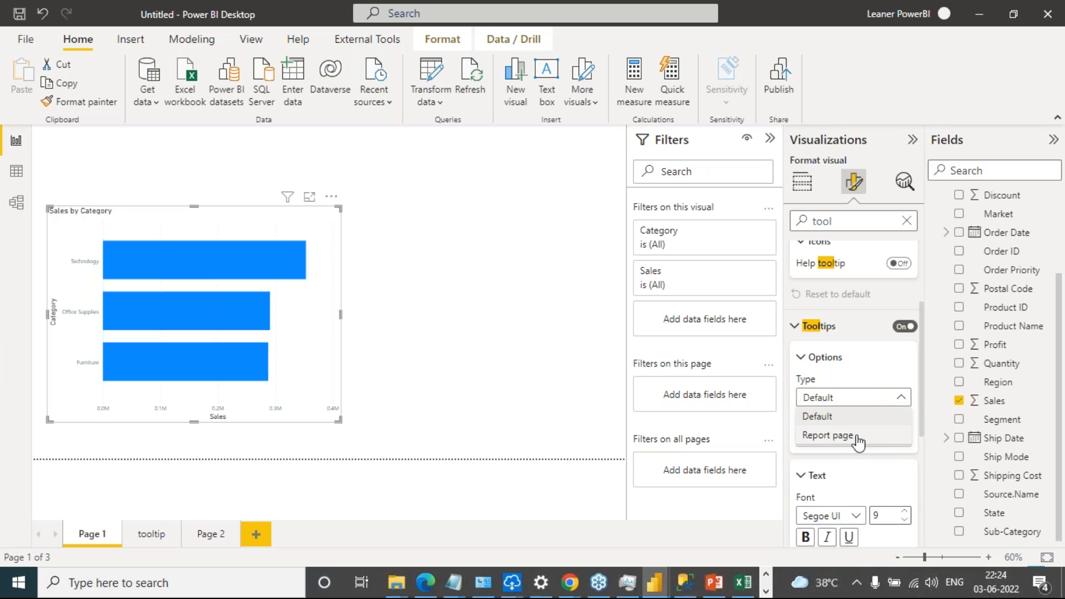
left_click(858, 436)
Assign the "tooltip" page as the Sales by Category chart's report page tooltip and preview it on the category bars
left_click(892, 438)
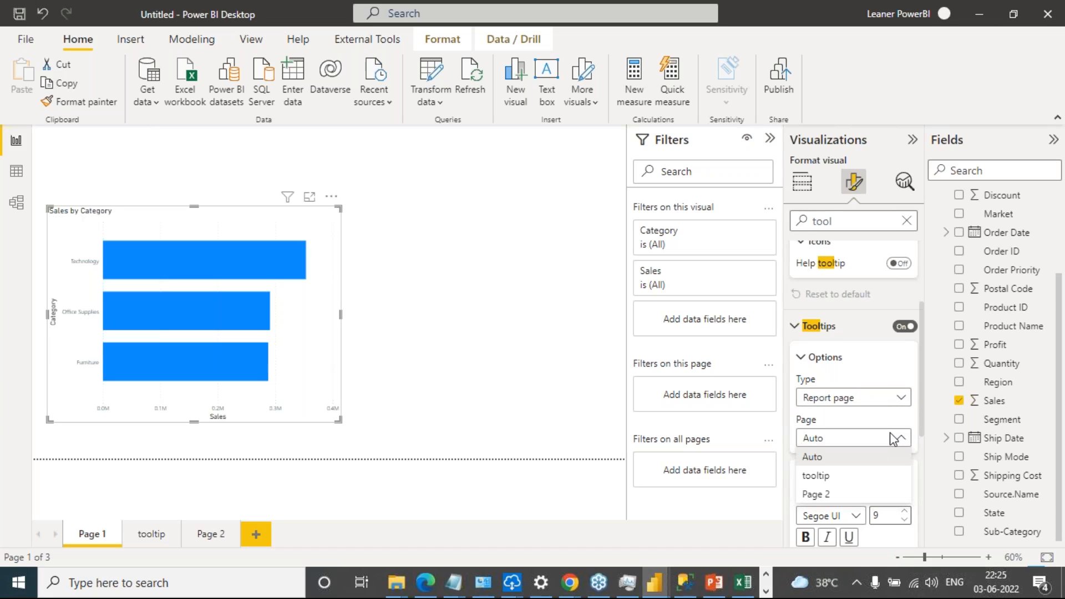
left_click(839, 480)
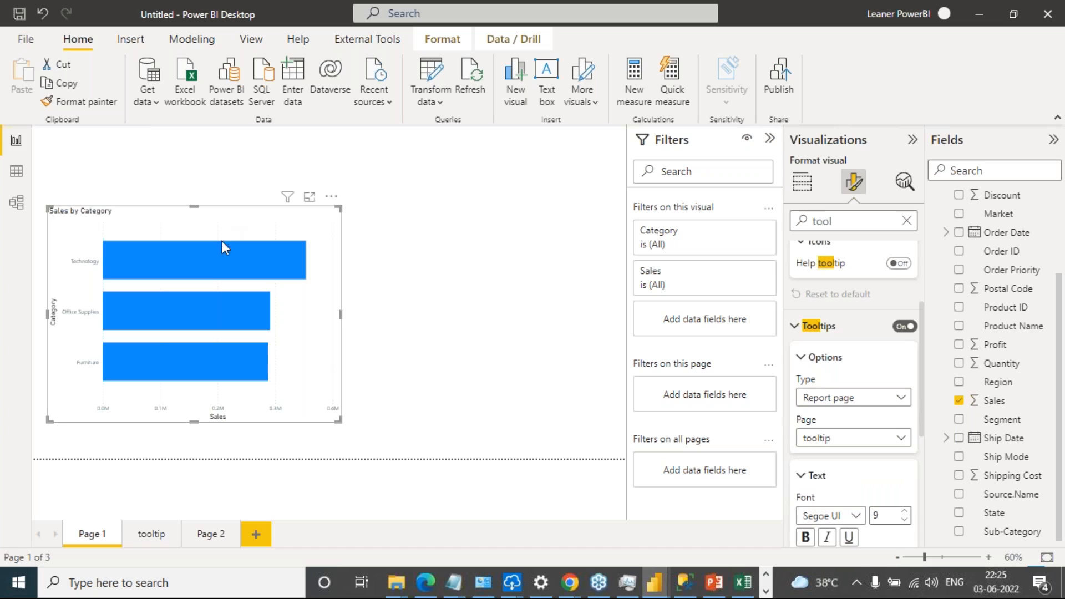
mouse_move(218, 266)
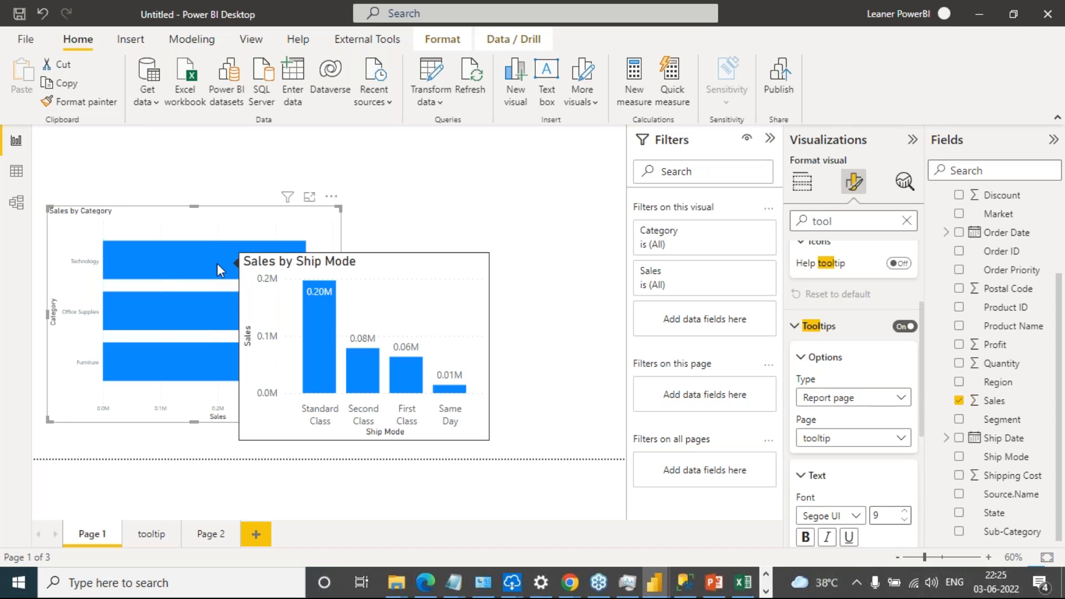
mouse_move(203, 310)
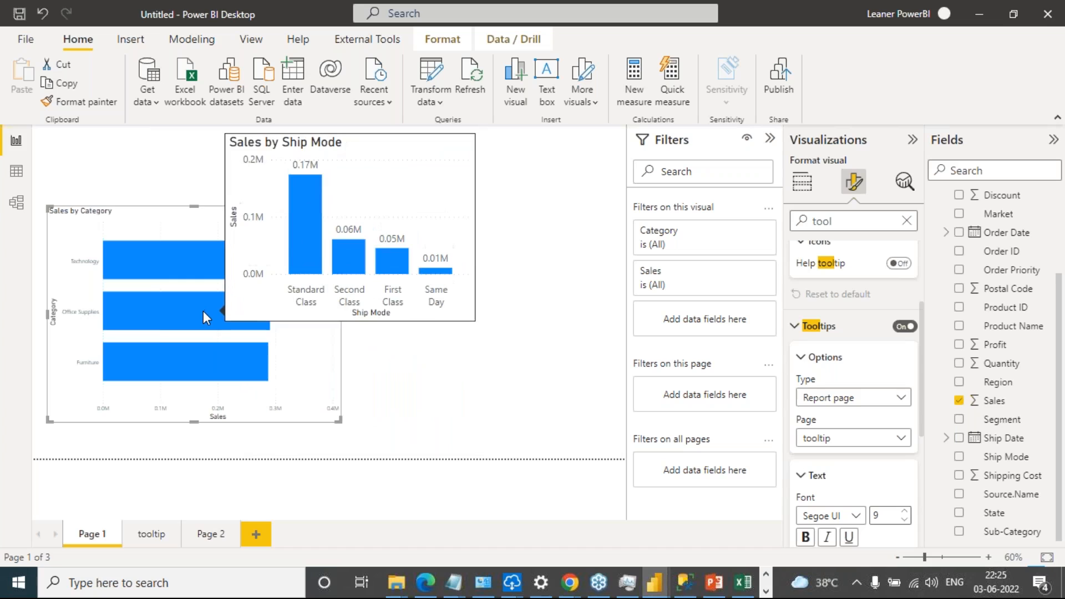
mouse_move(177, 380)
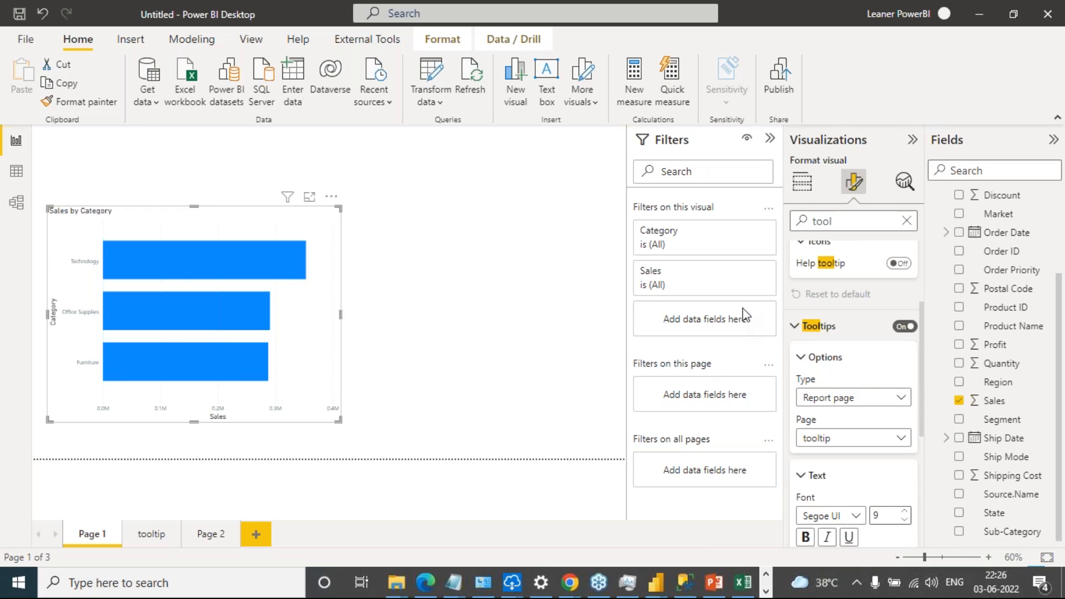
mouse_move(195, 253)
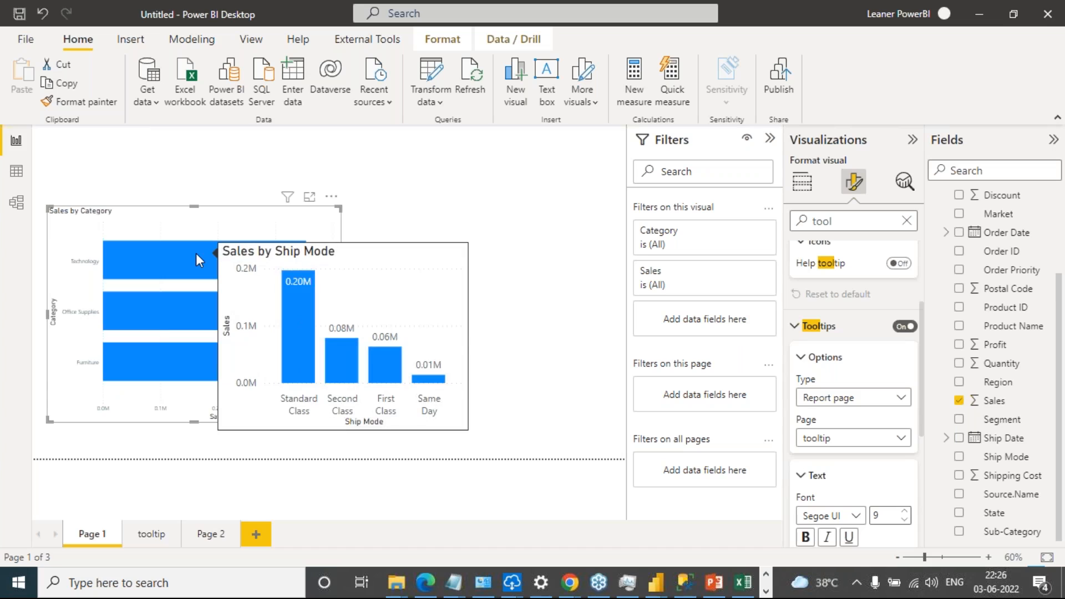
mouse_move(139, 299)
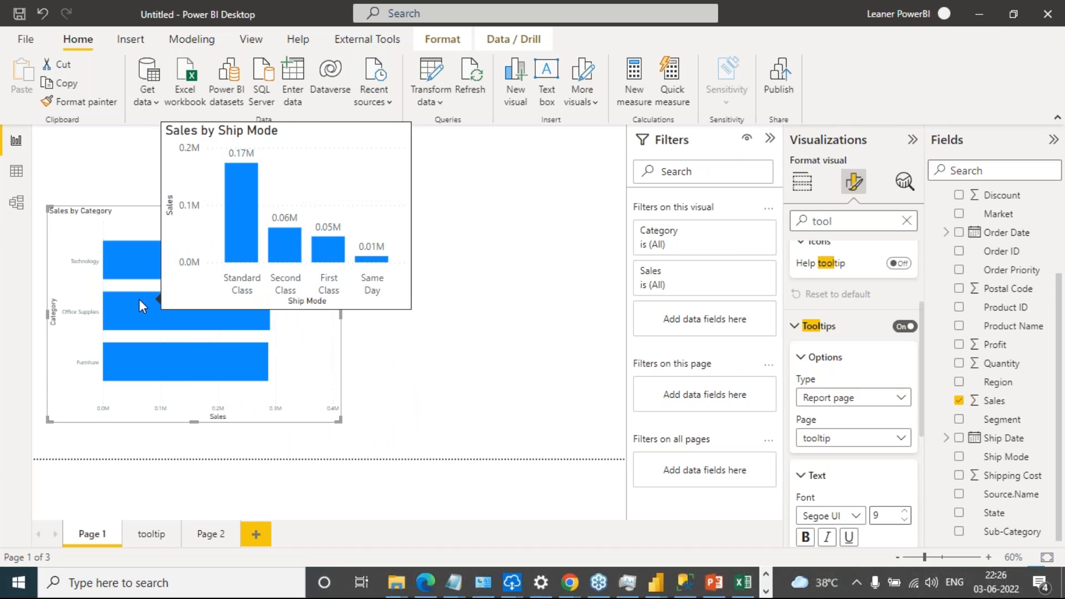
mouse_move(160, 276)
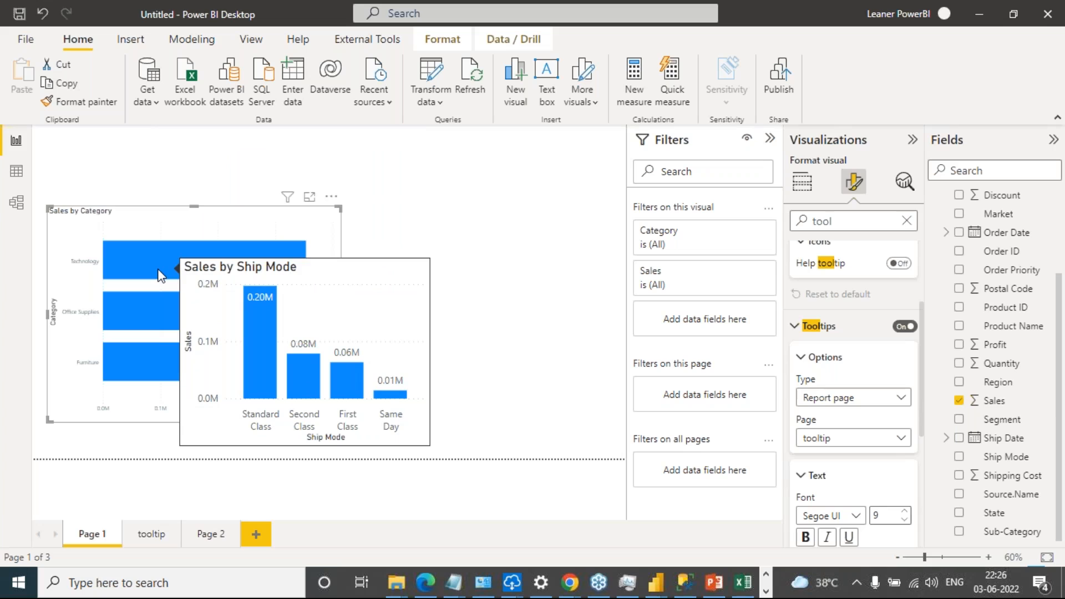
Compare the overall Sales by Ship Mode chart on the tooltip page with the tooltips of each category bar on Page 1
left_click(147, 533)
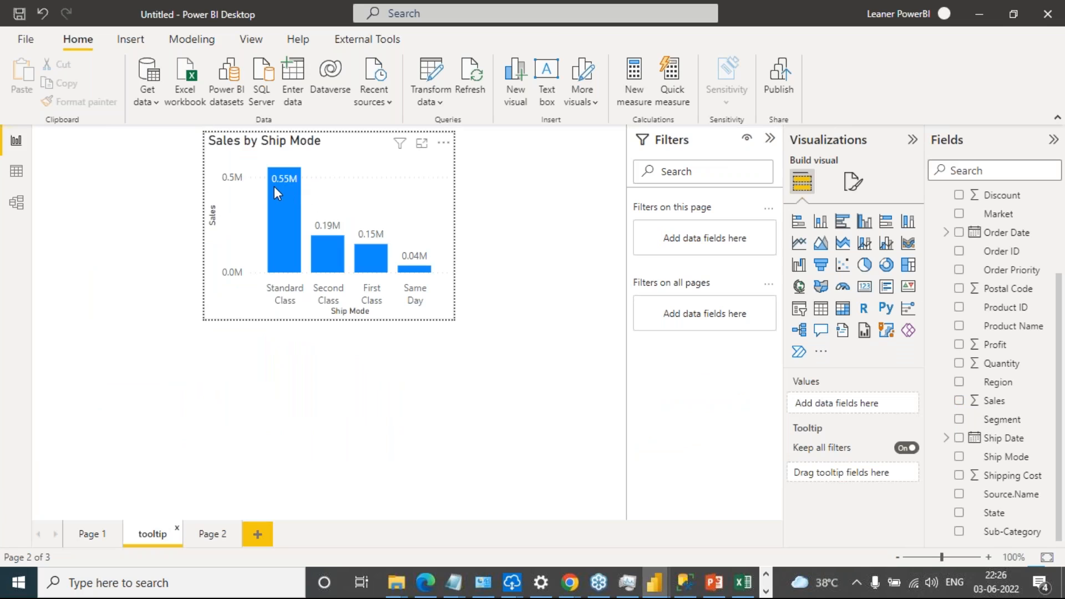
mouse_move(280, 189)
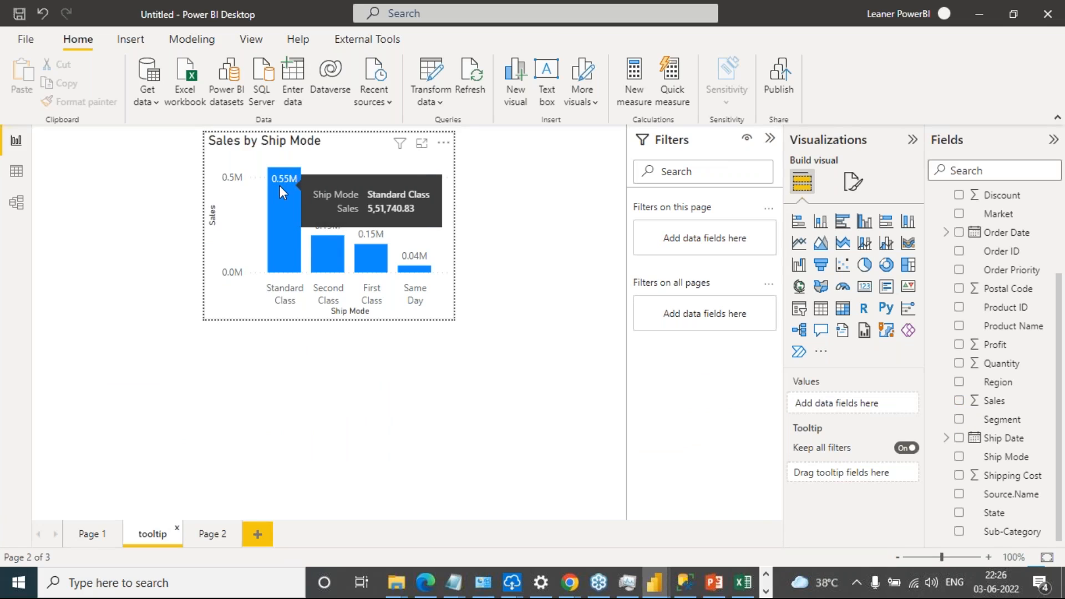
left_click(92, 538)
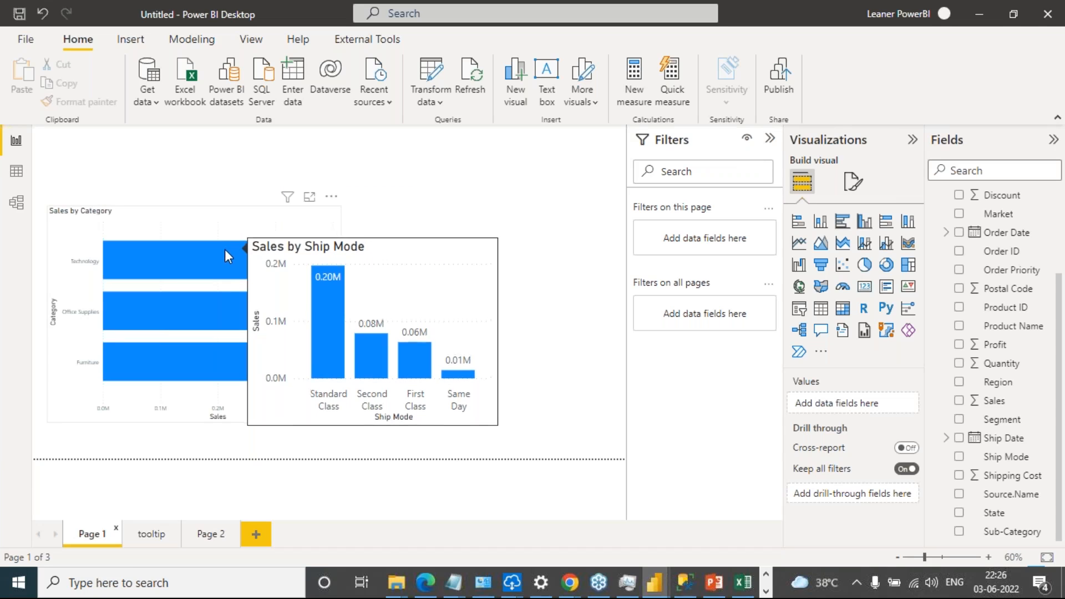
mouse_move(224, 300)
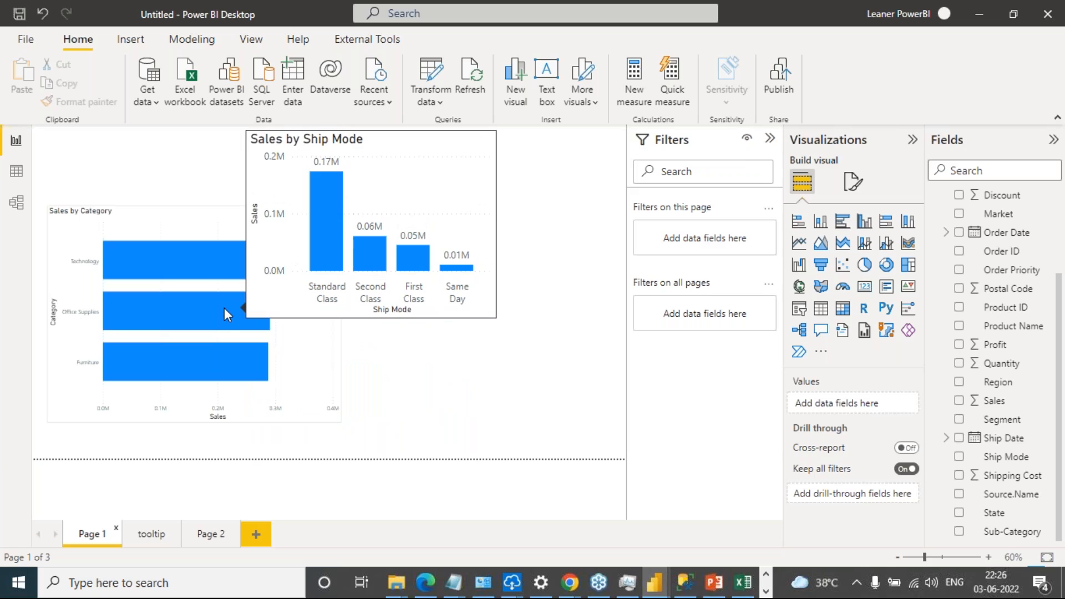
mouse_move(217, 361)
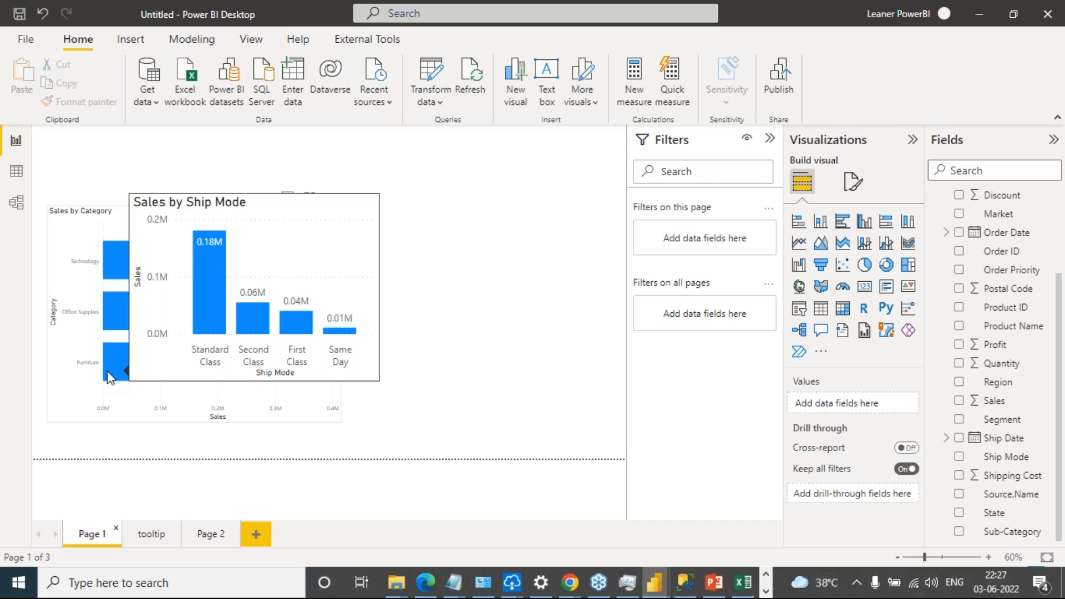
left_click(153, 534)
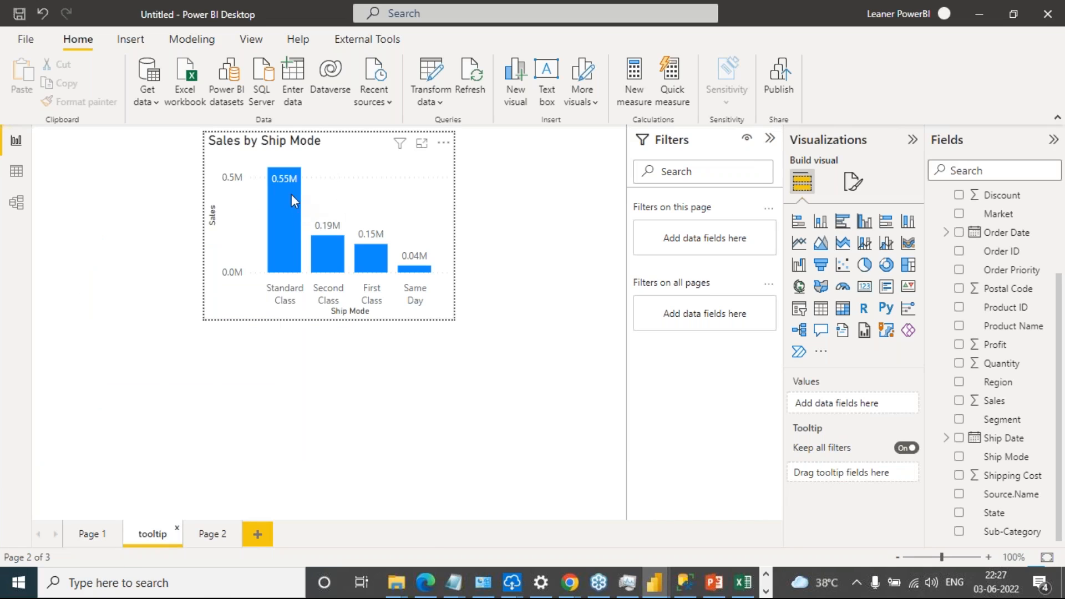
Return to Page 1 and view the Sales by Ship Mode tooltip for the Technology, Office Supplies and Furniture bars
mouse_move(277, 191)
left_click(90, 533)
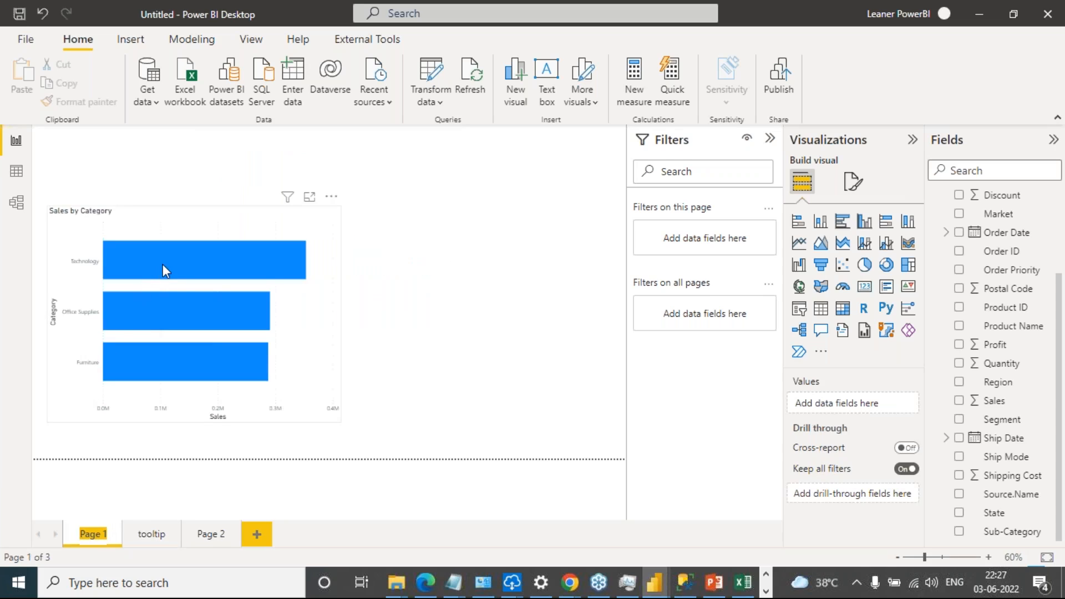
mouse_move(174, 258)
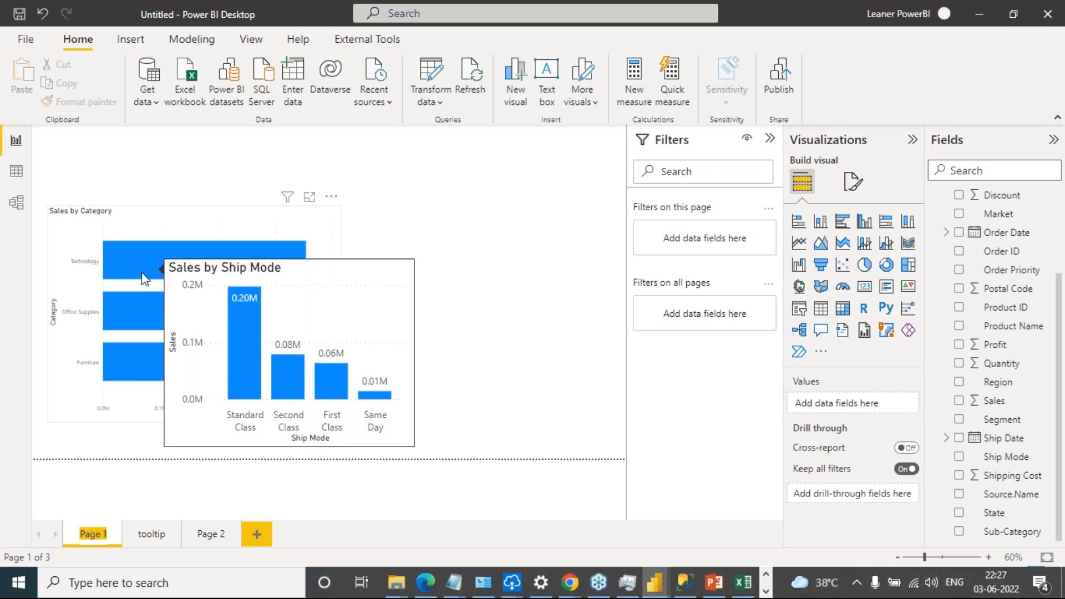
mouse_move(133, 304)
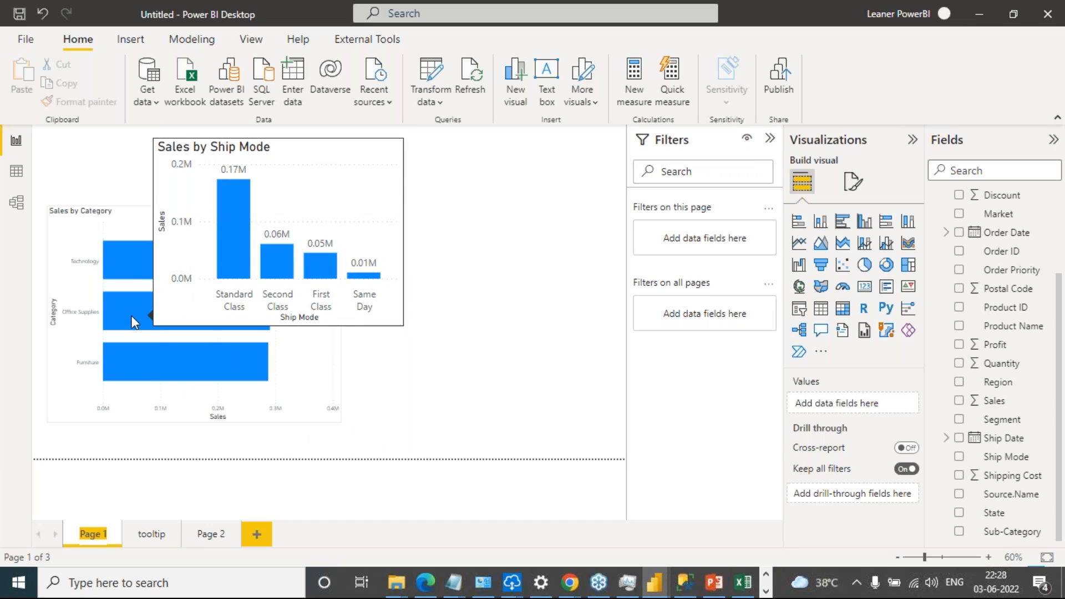
mouse_move(141, 360)
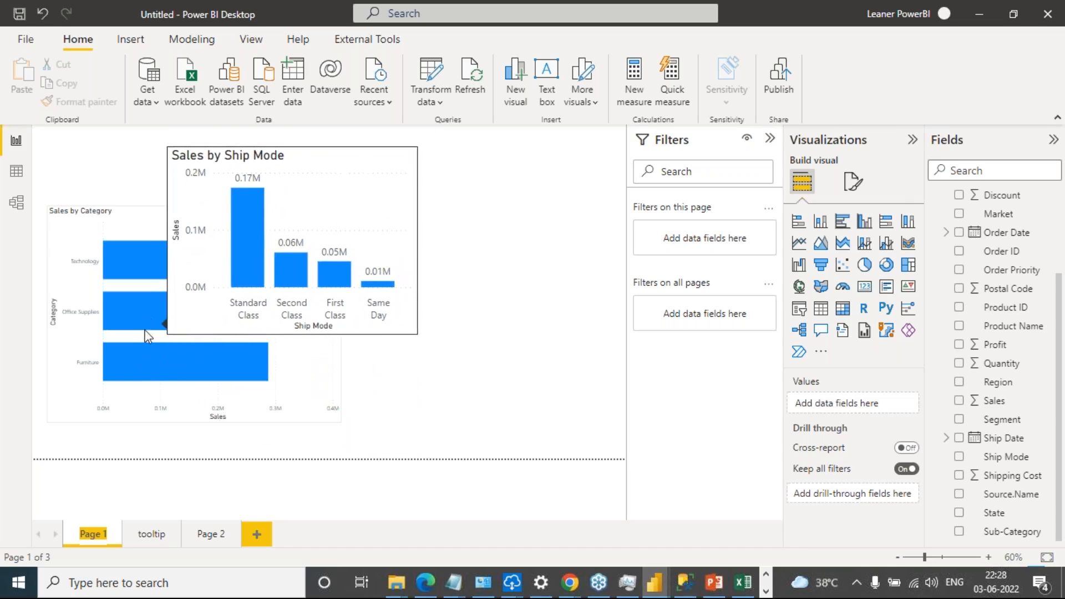
mouse_move(157, 381)
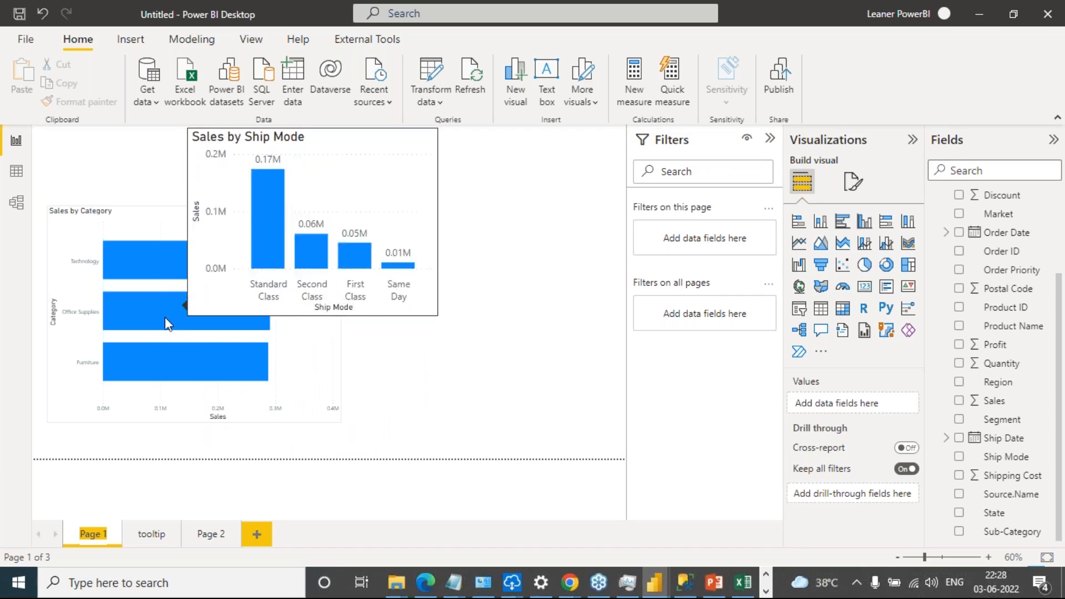
mouse_move(193, 379)
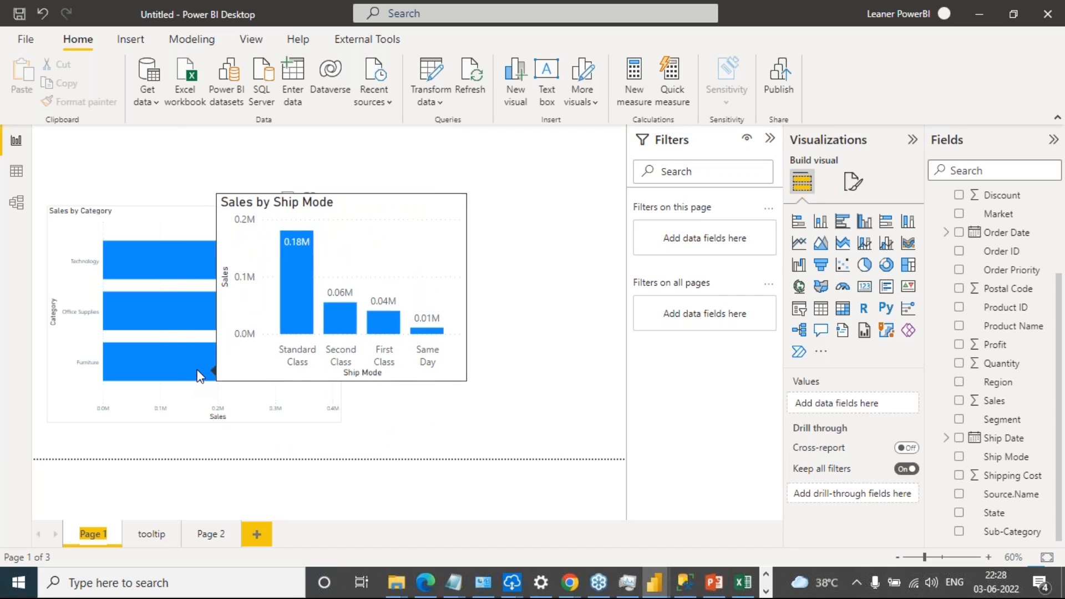
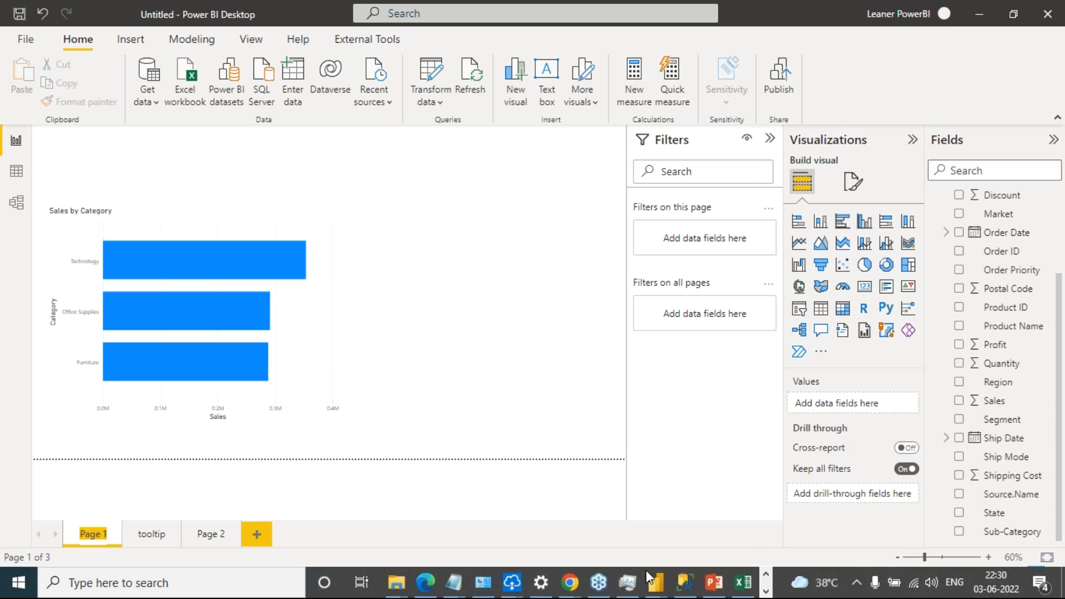
mouse_move(574, 590)
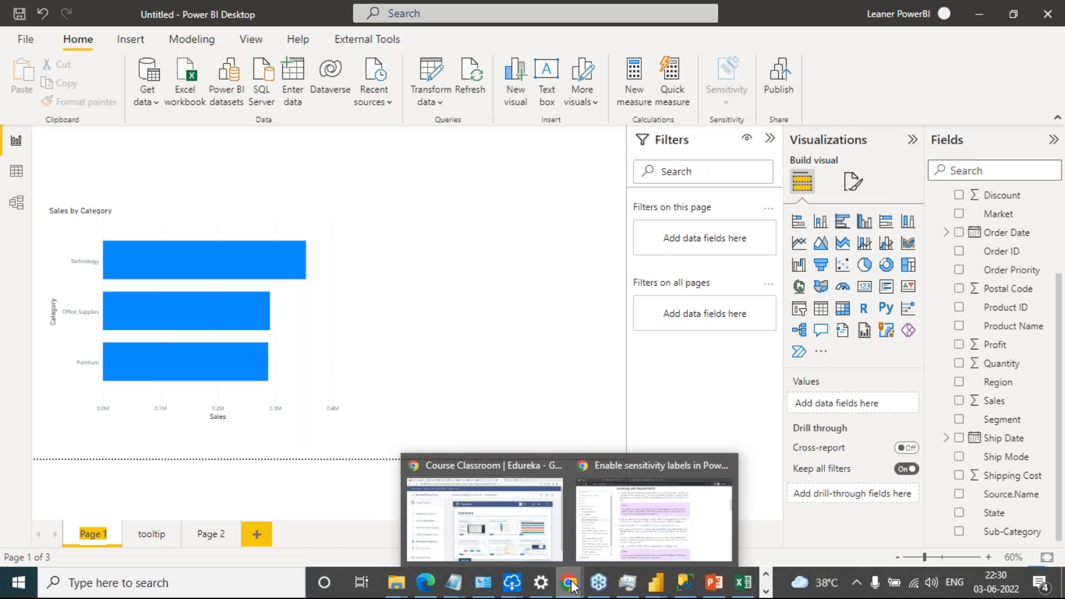
mouse_move(461, 587)
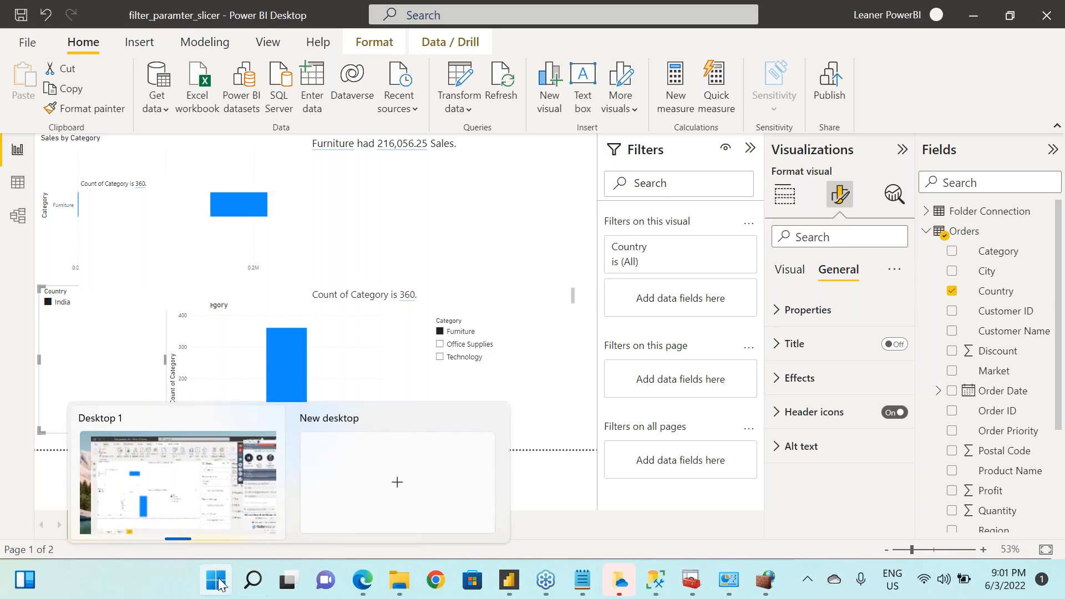
Open the On-premises data gateway app and start signing in to it
left_click(257, 582)
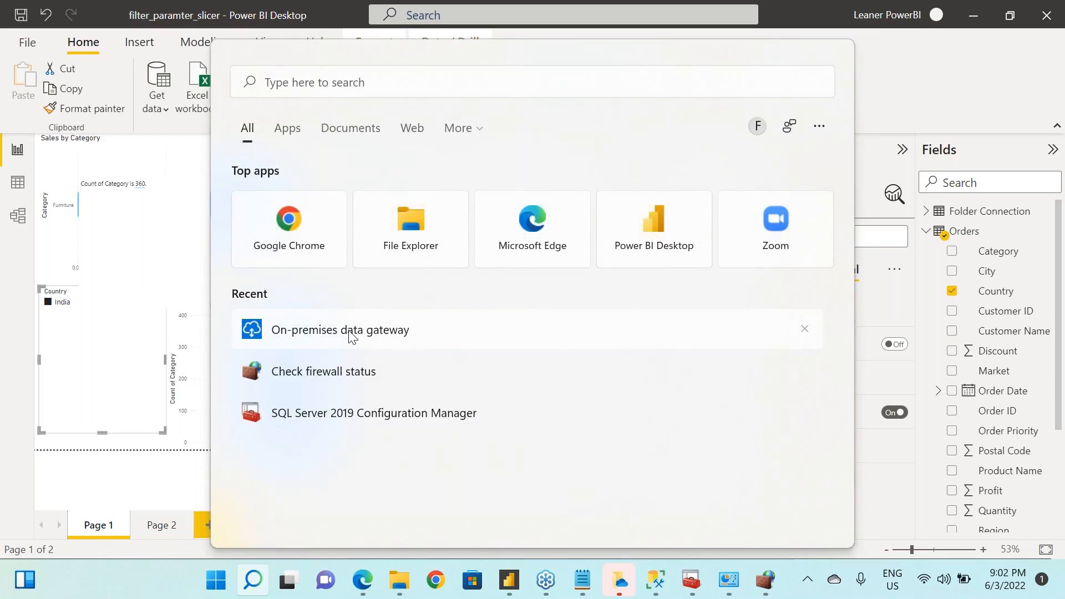
left_click(352, 337)
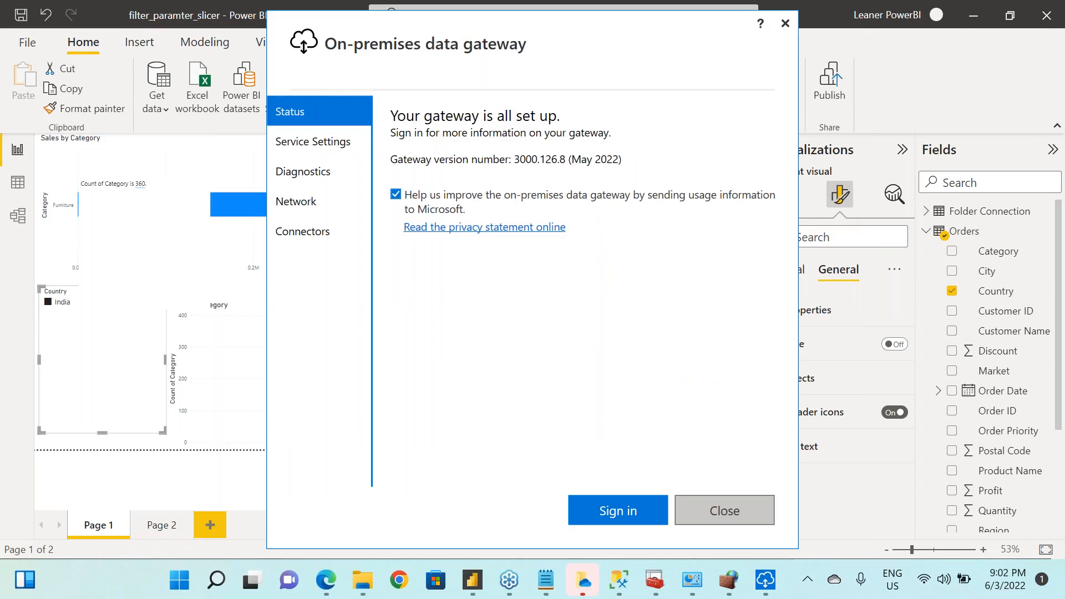
left_click(608, 510)
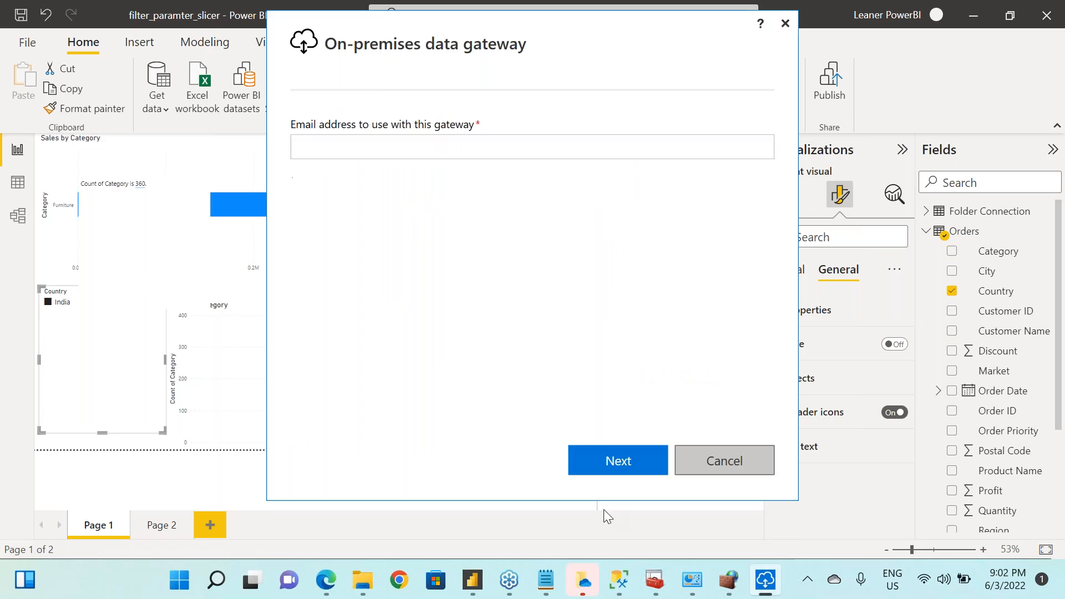
Copy the Power BI service login e-mail from the link_pbix notes and submit it as the gateway's email address
left_click(546, 580)
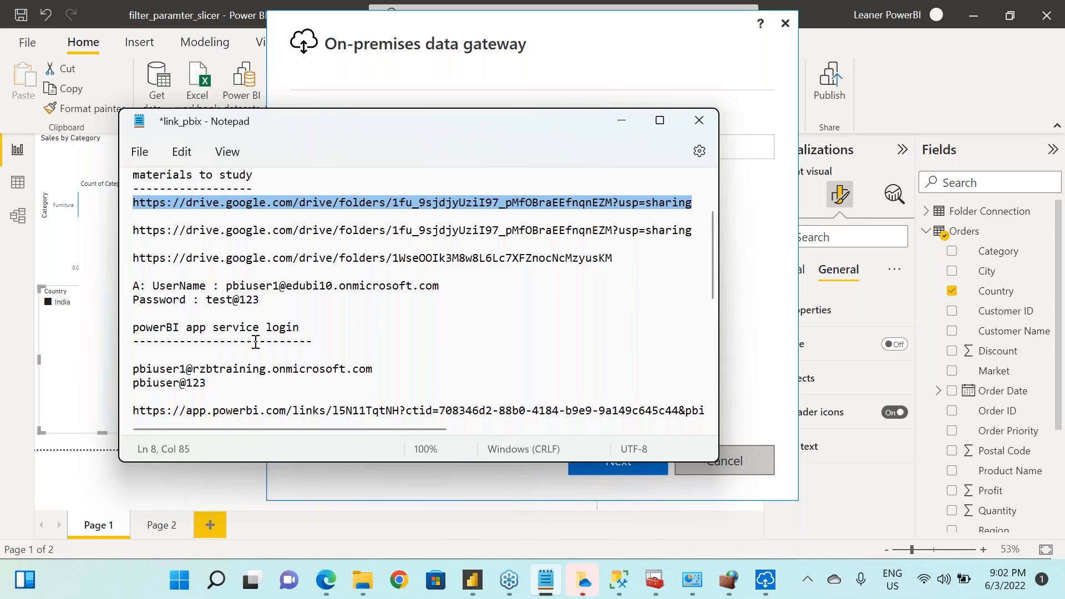
left_click(135, 370)
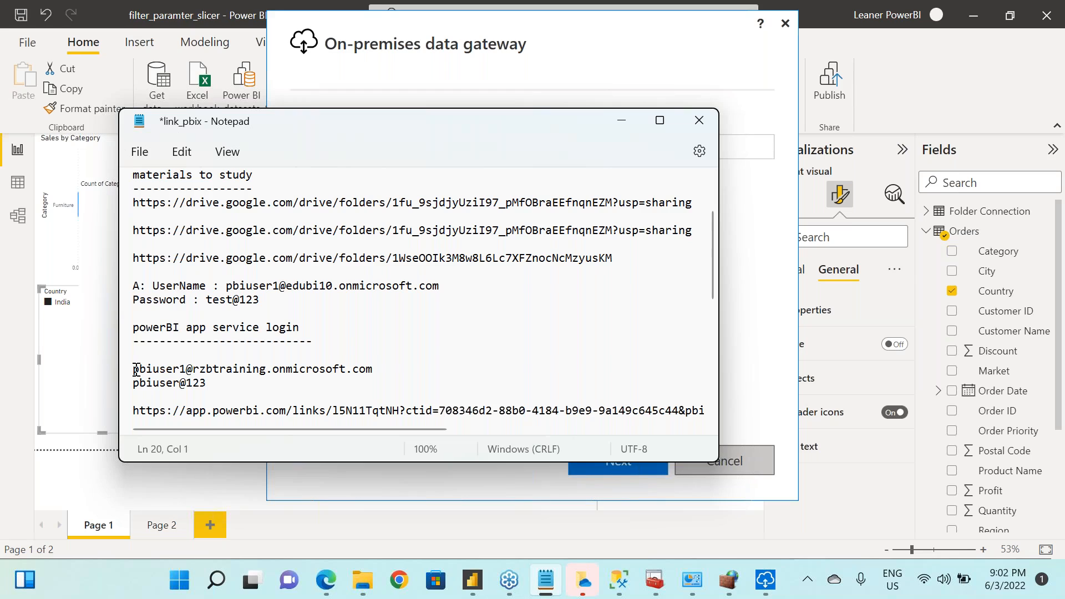
key("shift+End")
key("ctrl+c")
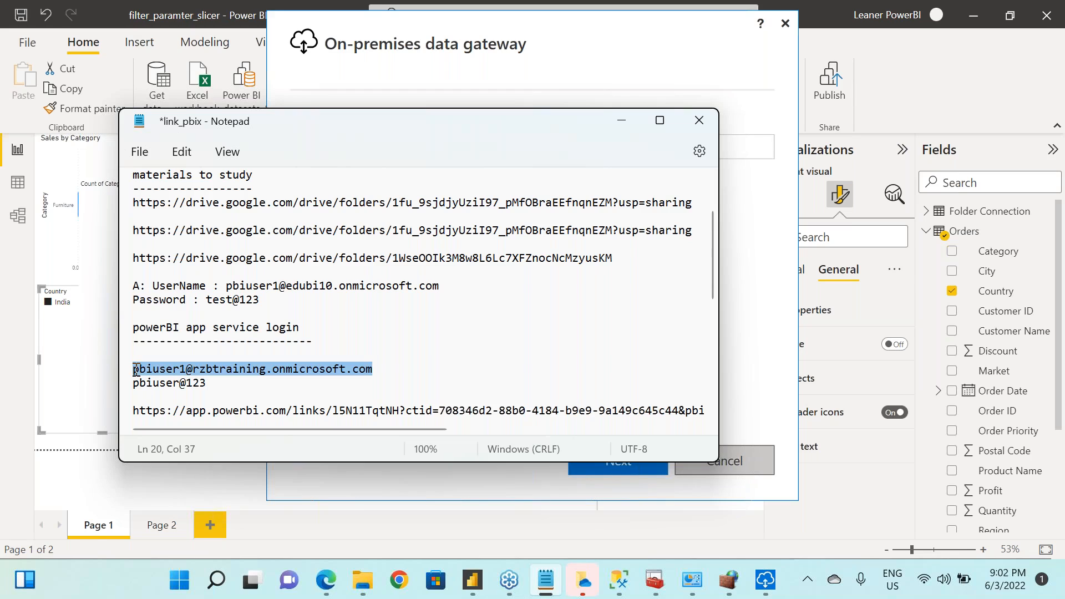
left_click(734, 216)
left_click(516, 150)
key("ctrl+v")
left_click(628, 461)
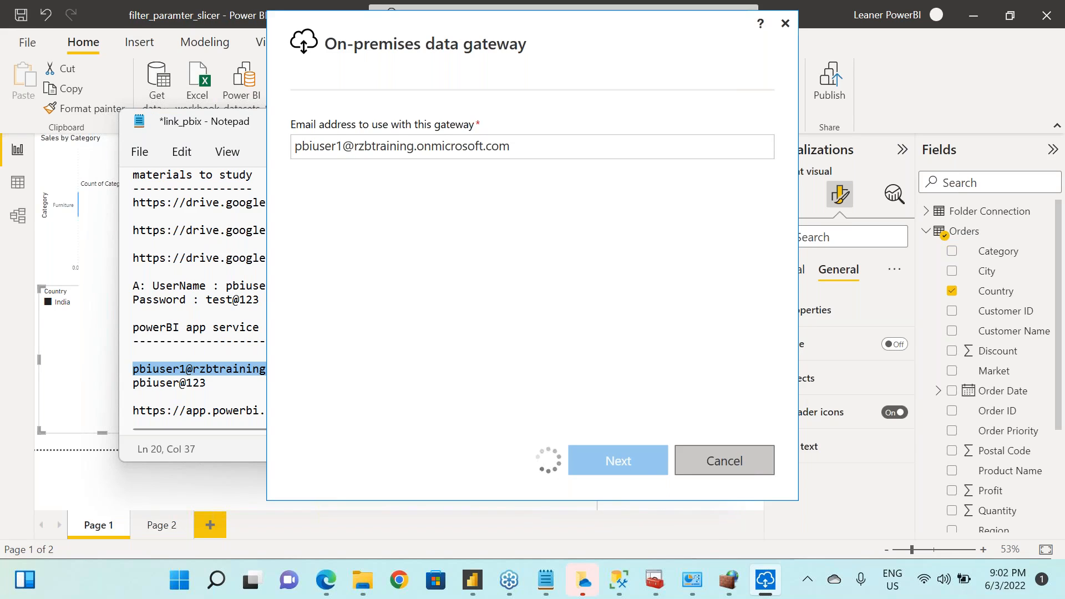
Copy the account password from the link_pbix notes, complete the Microsoft sign-in for the gateway with it, and minimize the notes
mouse_move(544, 583)
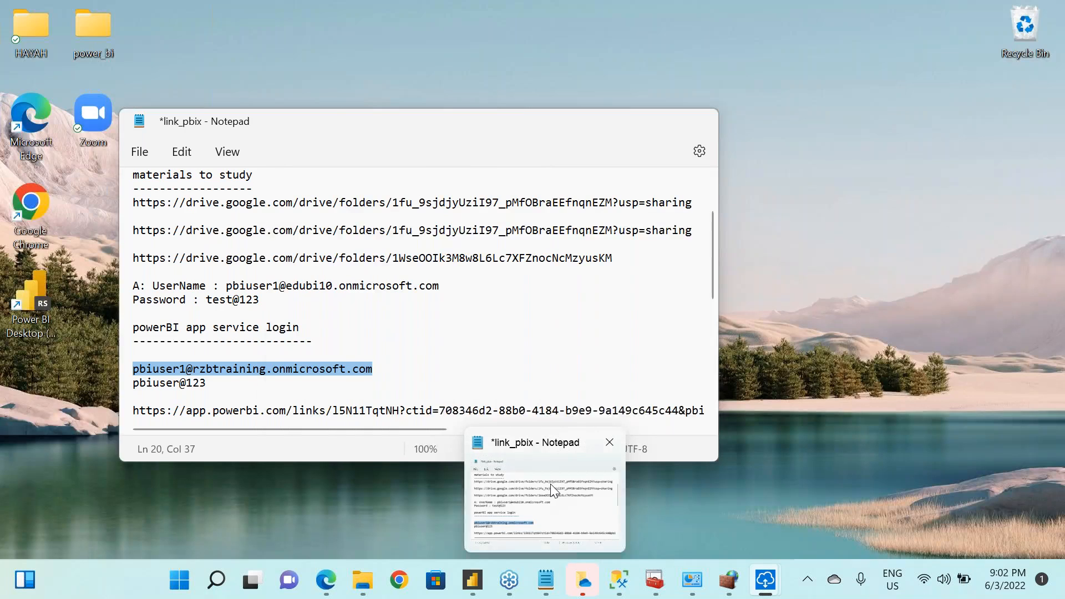
left_click(551, 483)
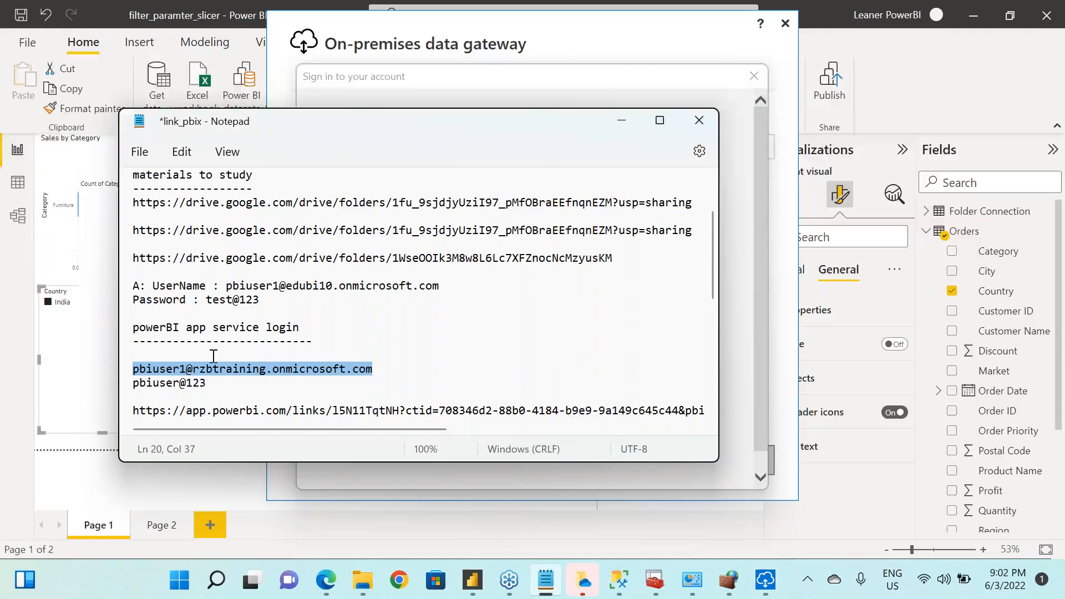
double_click(196, 382)
left_click(134, 382)
key("shift+End")
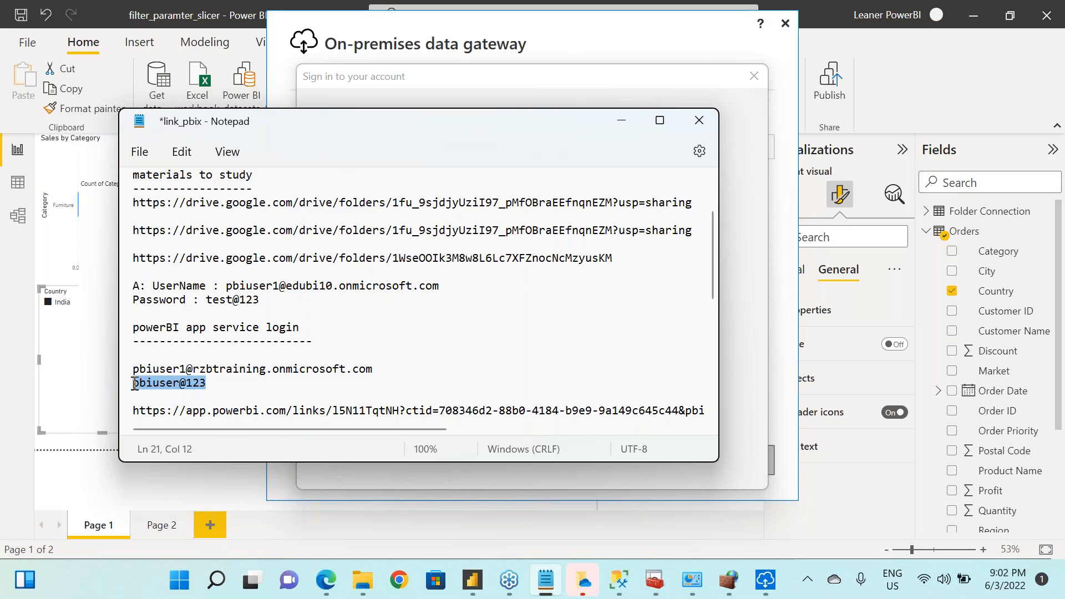
left_click(613, 82)
left_click(565, 302)
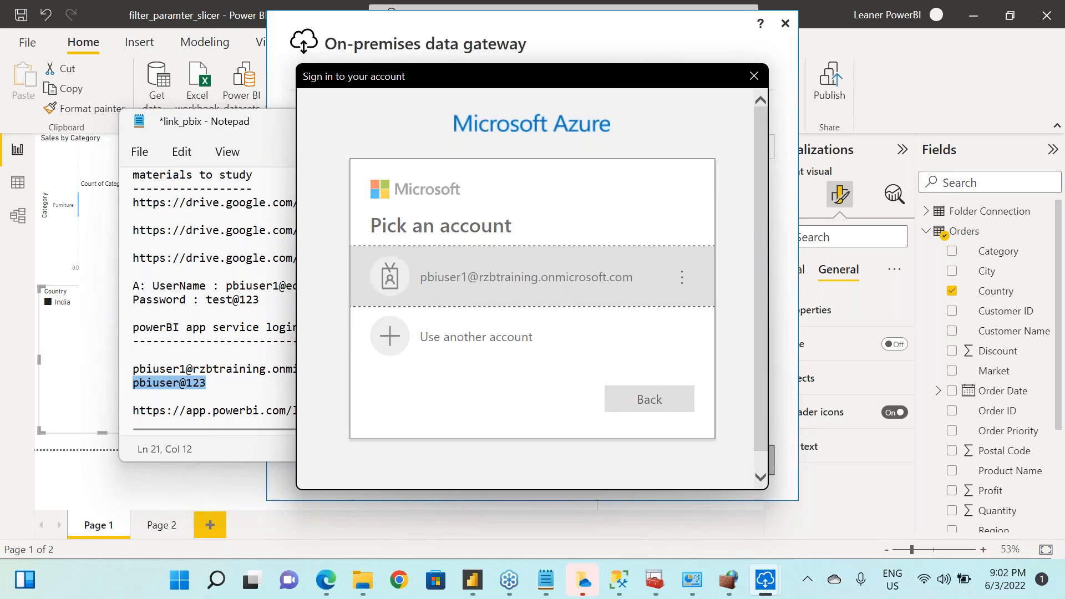
key("ctrl+v")
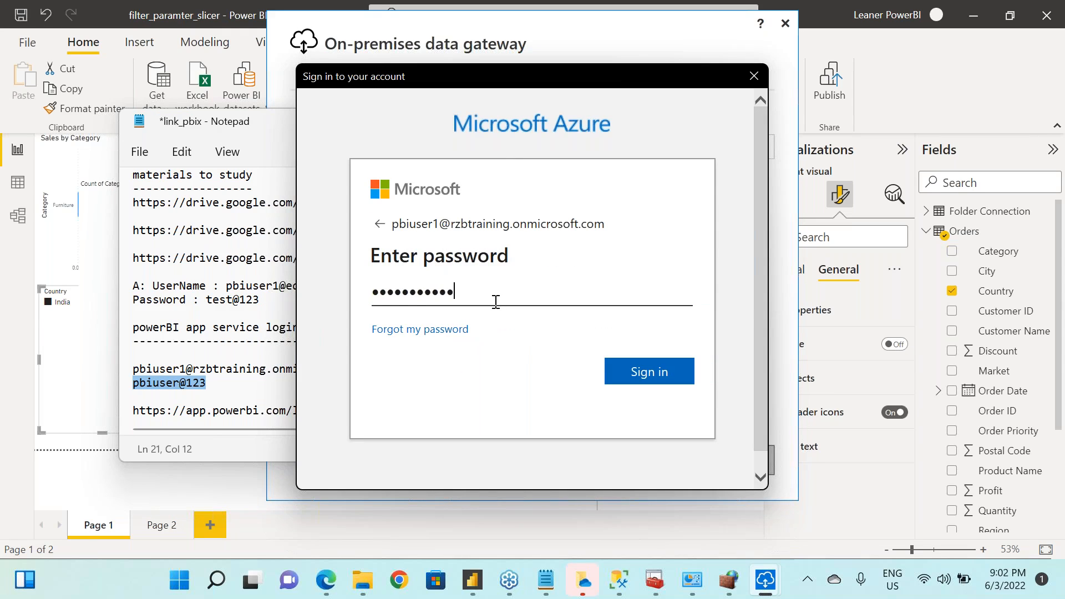
left_click(649, 371)
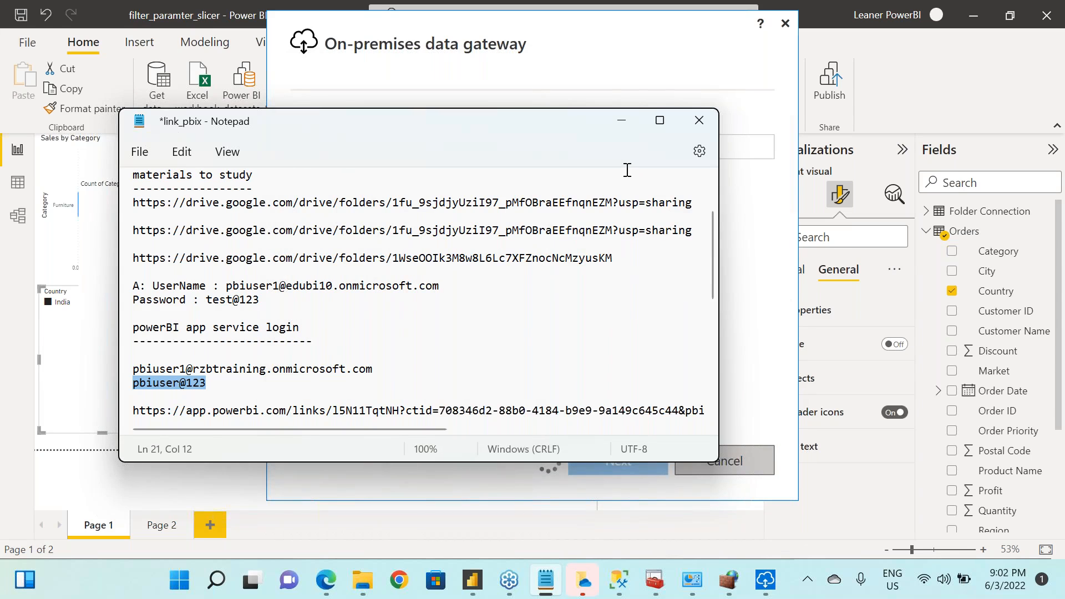
left_click(624, 128)
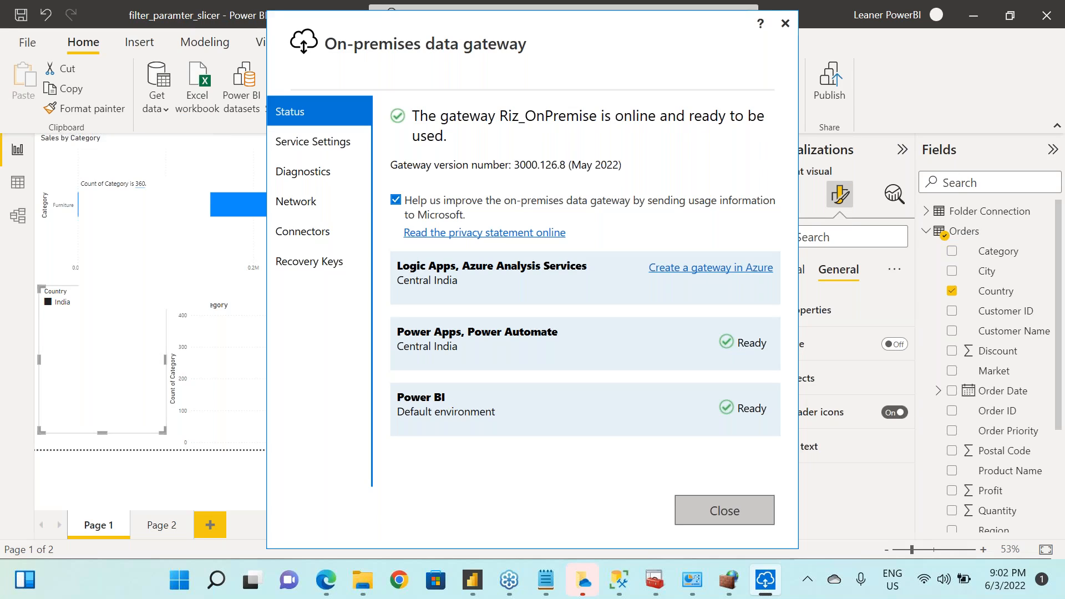
Review the gateway's Network, Connectors, Diagnostics and Service Settings pages, and return to its Status page
mouse_move(730, 579)
left_click(280, 204)
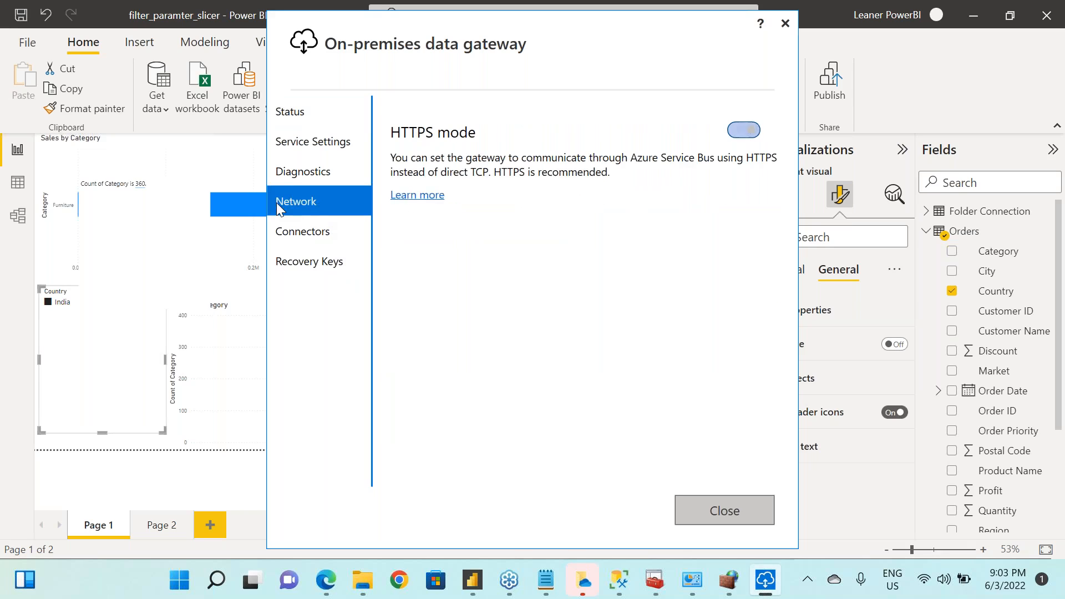
left_click(329, 233)
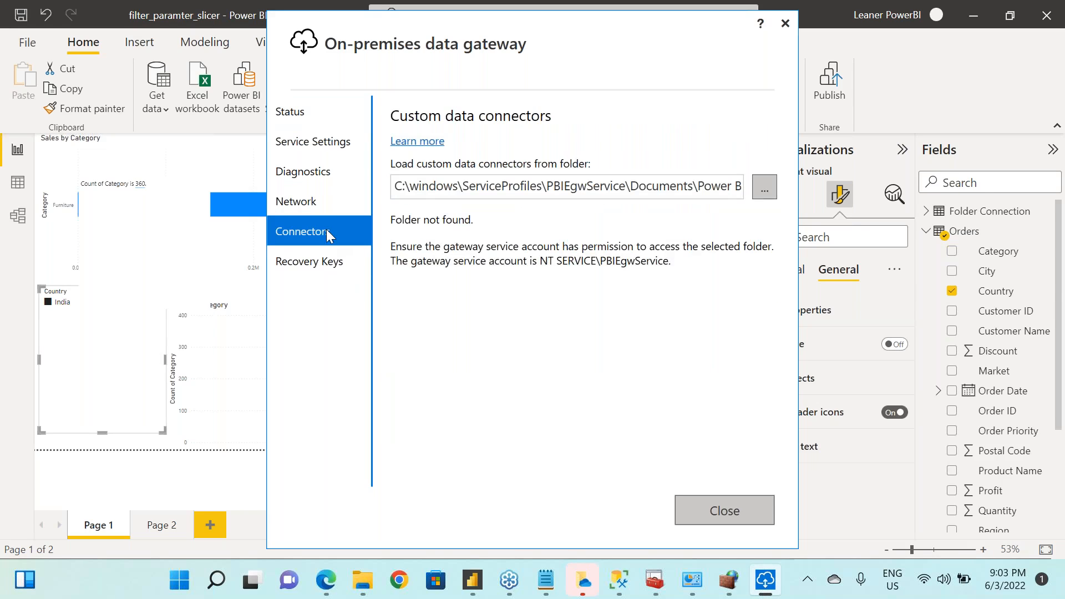
left_click(324, 173)
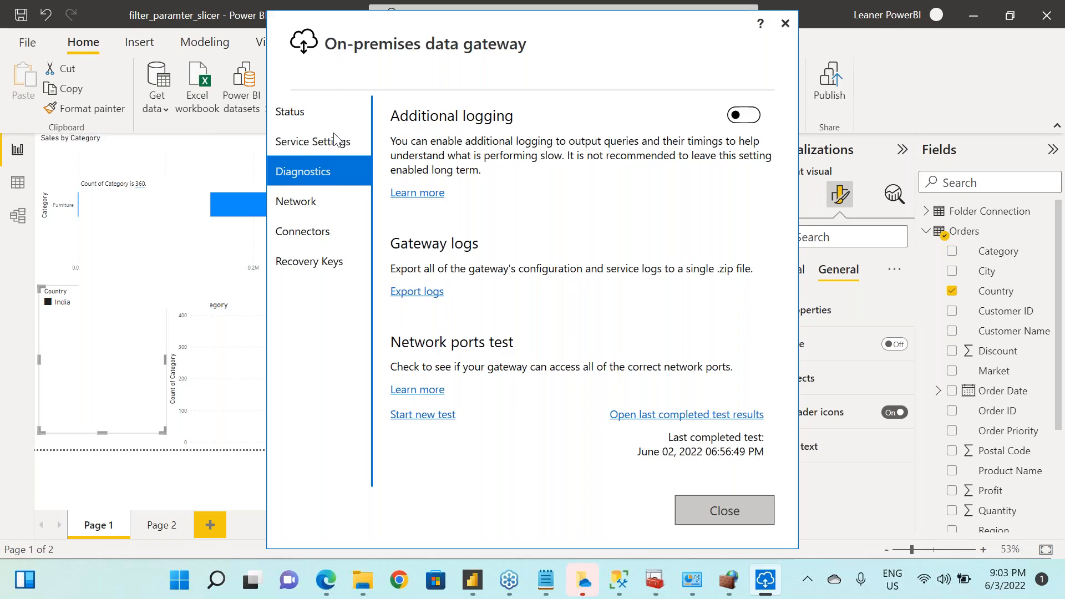
left_click(329, 147)
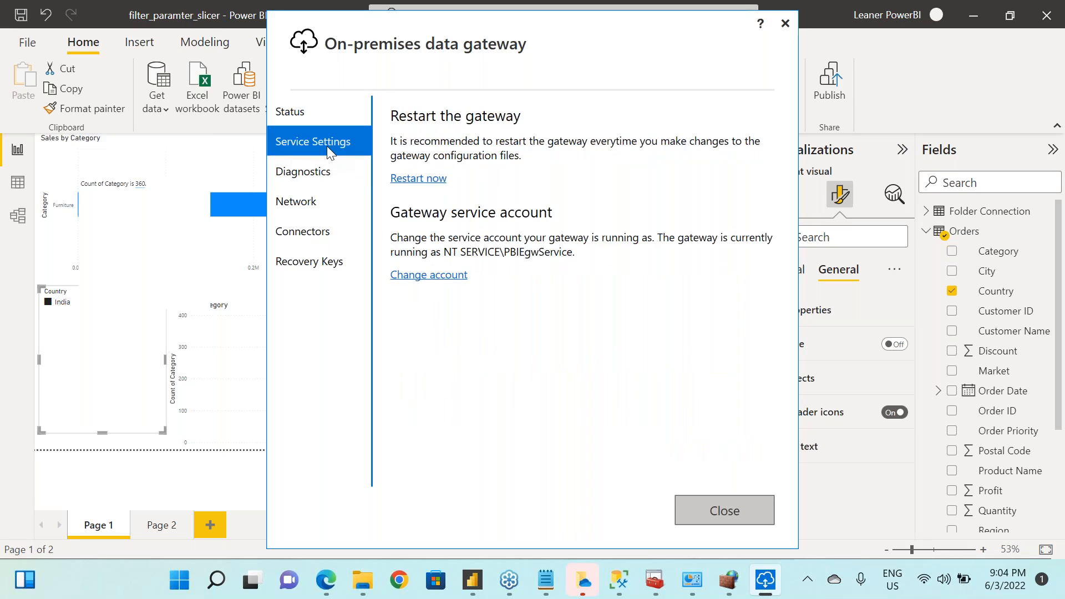
left_click(304, 114)
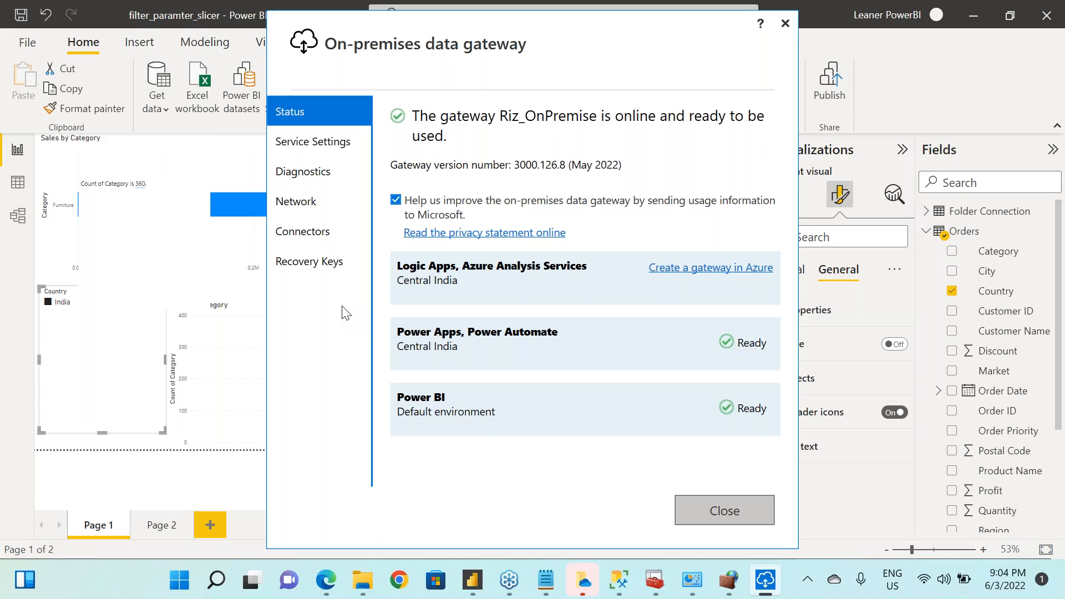
left_click(516, 588)
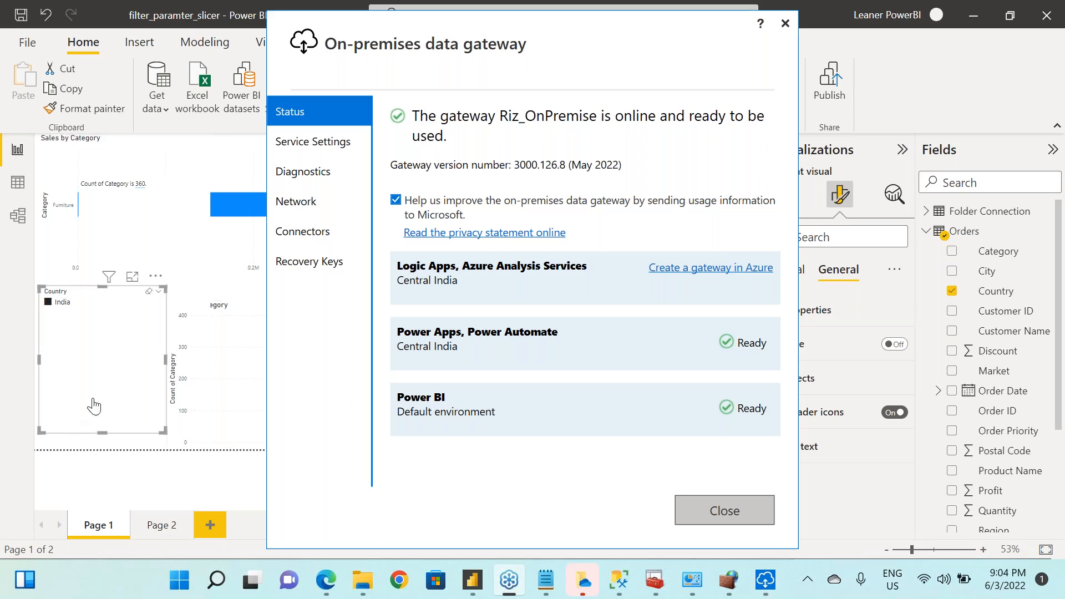
left_click(208, 484)
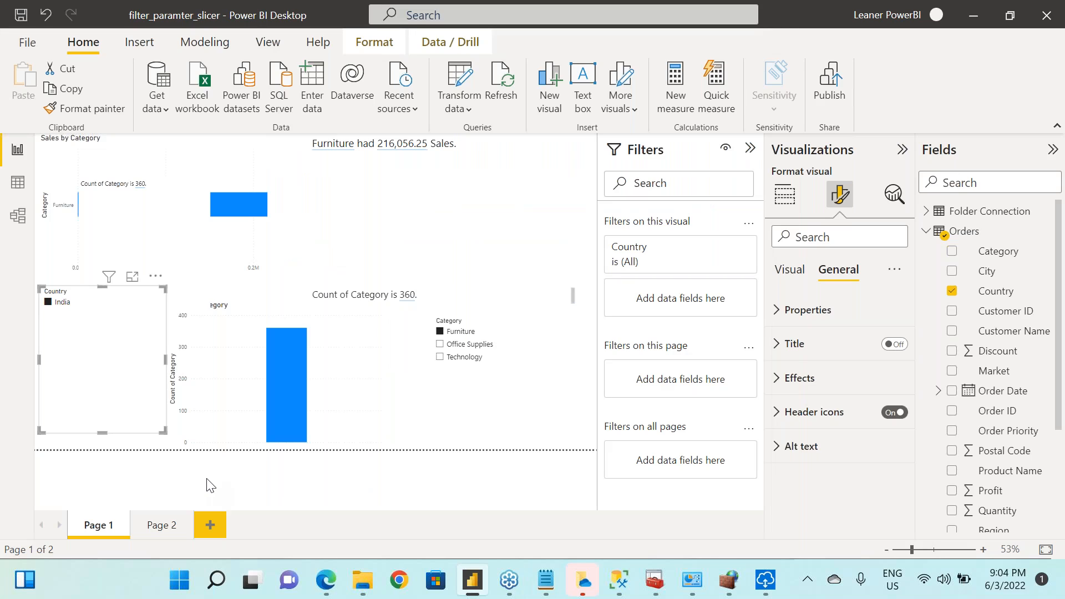
left_click(501, 587)
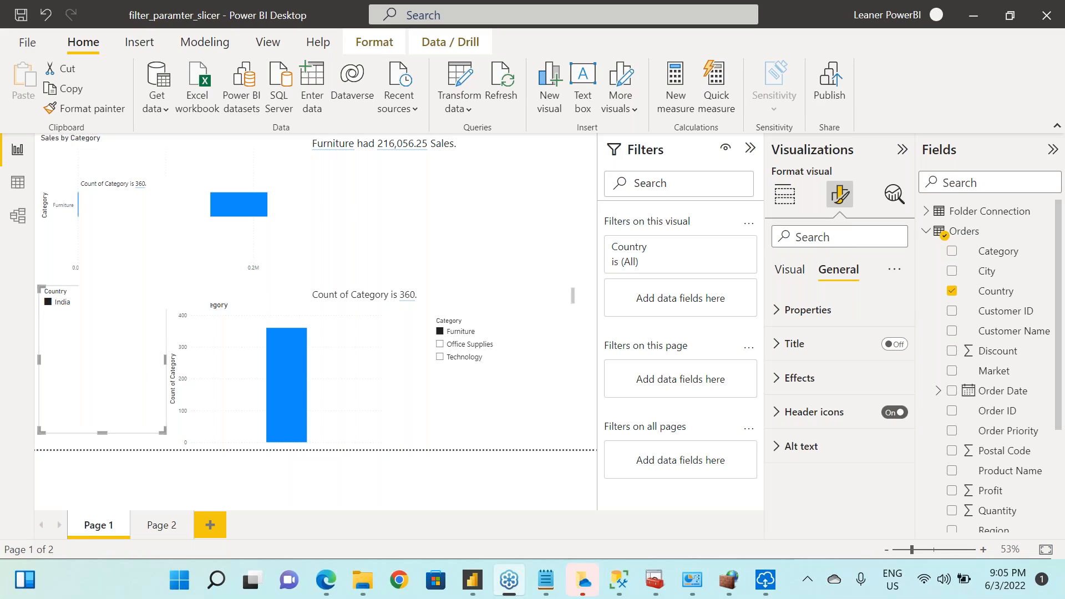
mouse_move(256, 585)
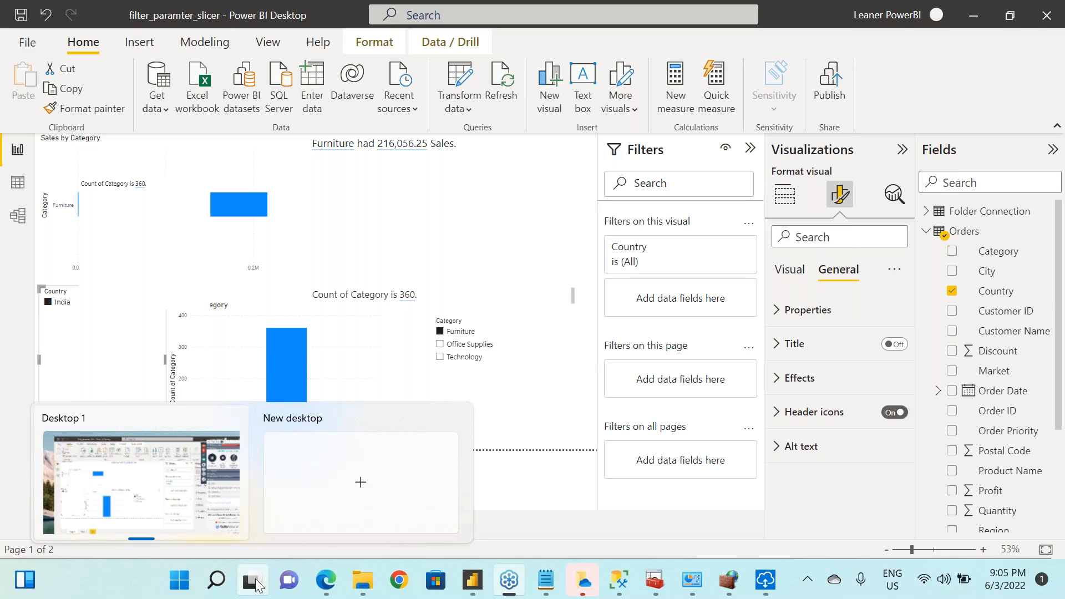
Switch to the Power BI service in Edge and reload the Edureka Batch May 16 2022 workspace's Datasets + dataflows list to examine its datasets
left_click(331, 580)
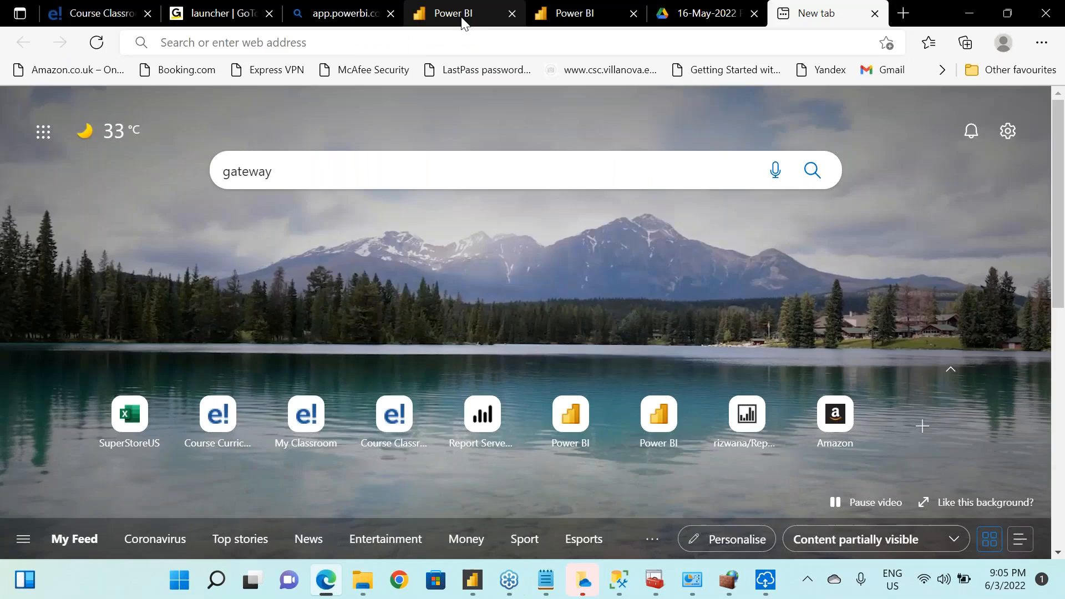
left_click(339, 12)
left_click(486, 6)
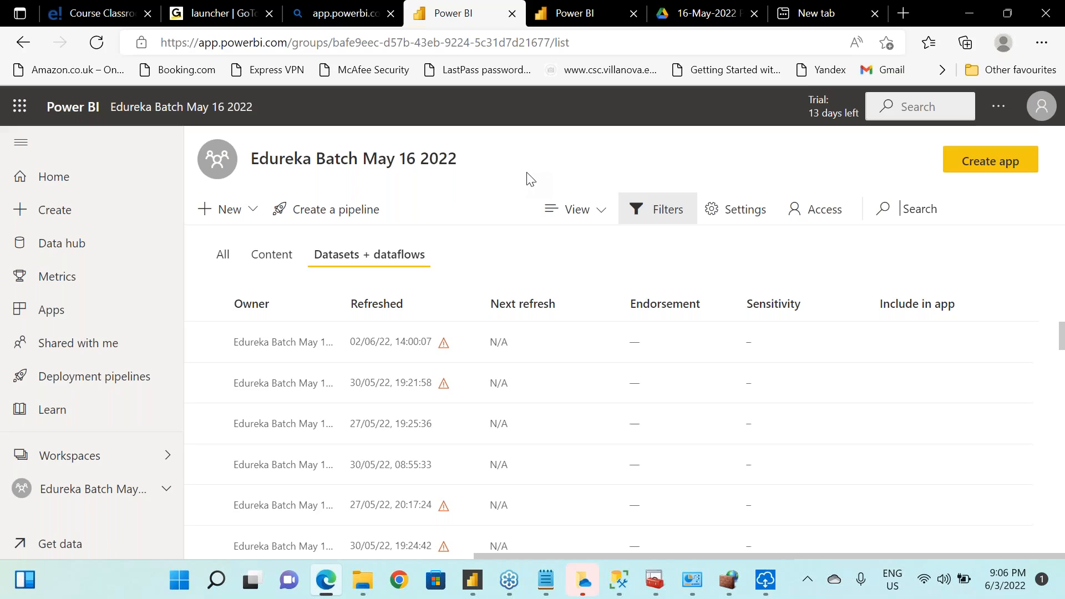
left_click(115, 488)
left_click(167, 491)
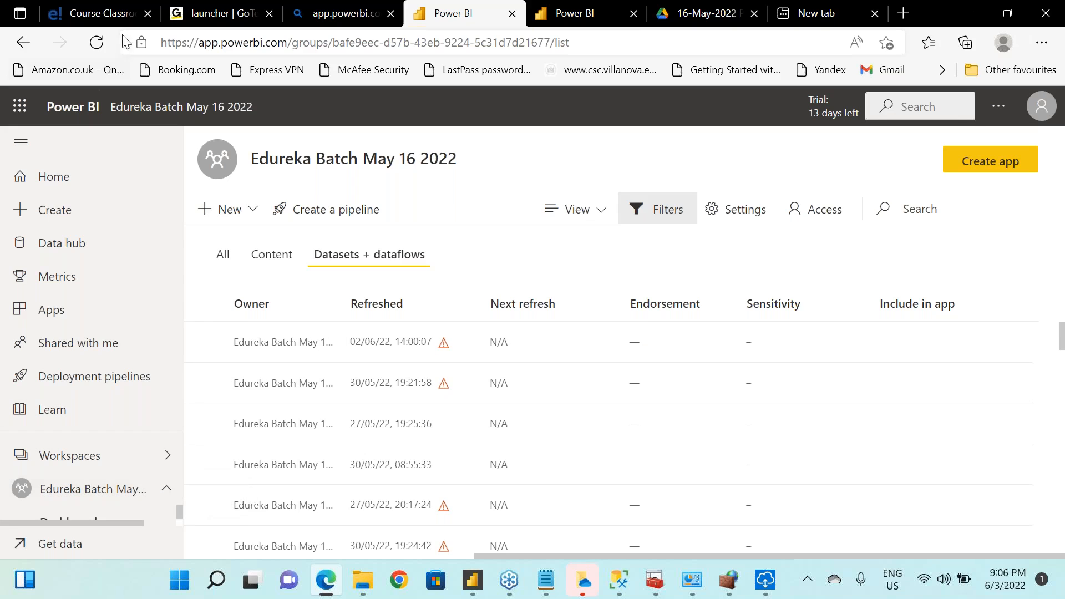
left_click(99, 45)
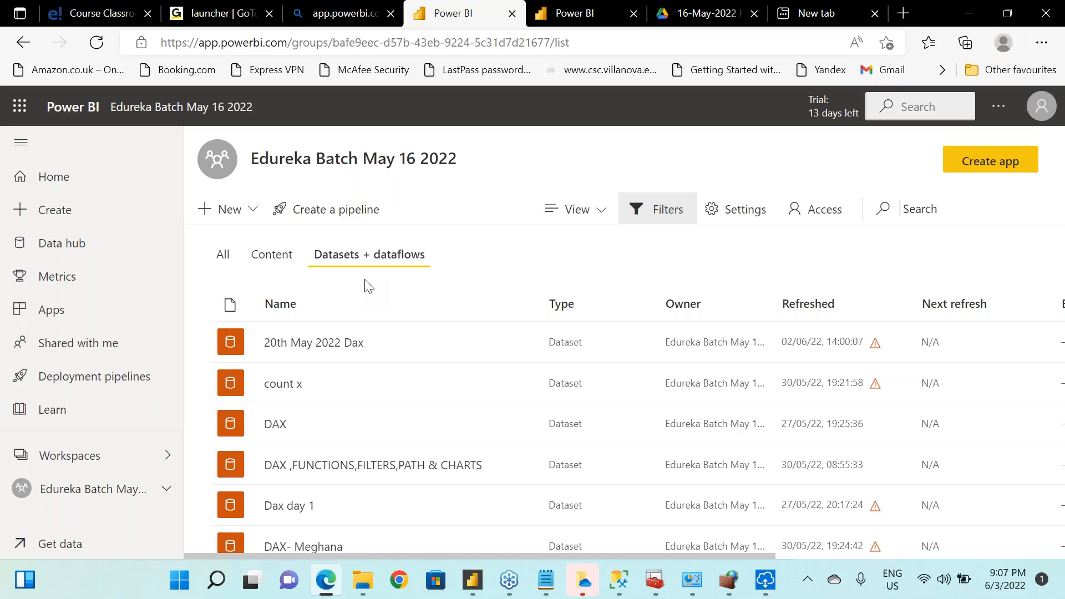
left_click(878, 363)
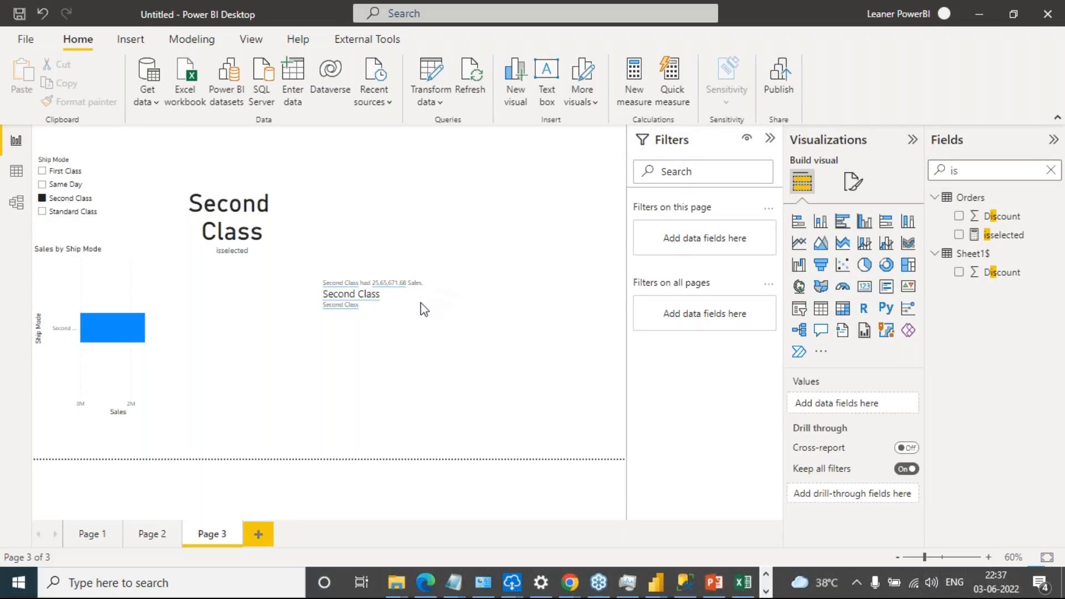
Clear the Second Class selection in the Ship Mode slicer on Page 3 of the Power BI Desktop report
left_click(369, 364)
left_click(369, 364)
left_click(112, 277)
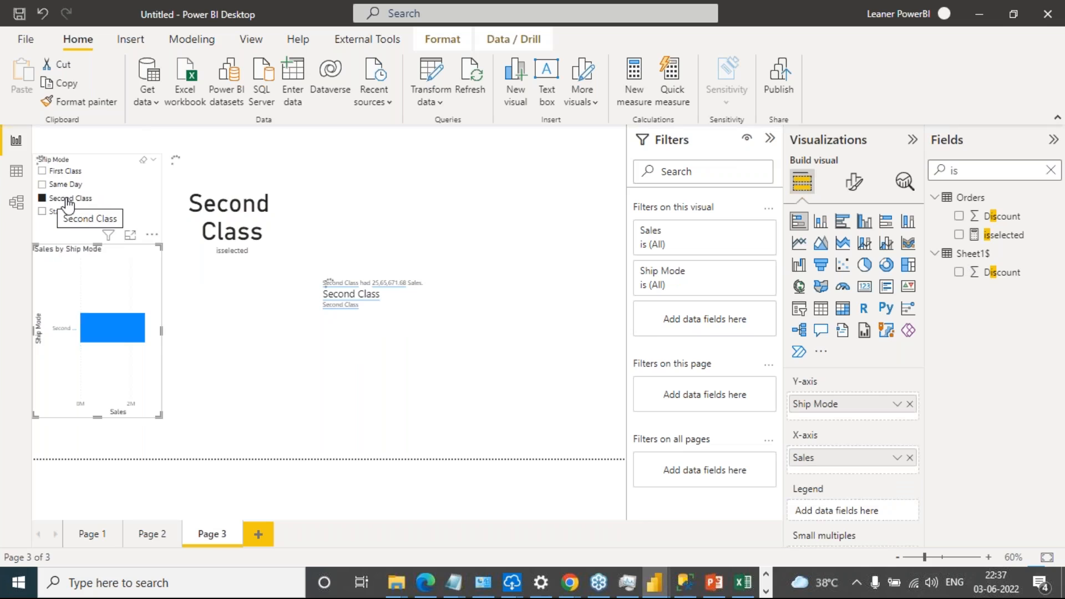
left_click(52, 204)
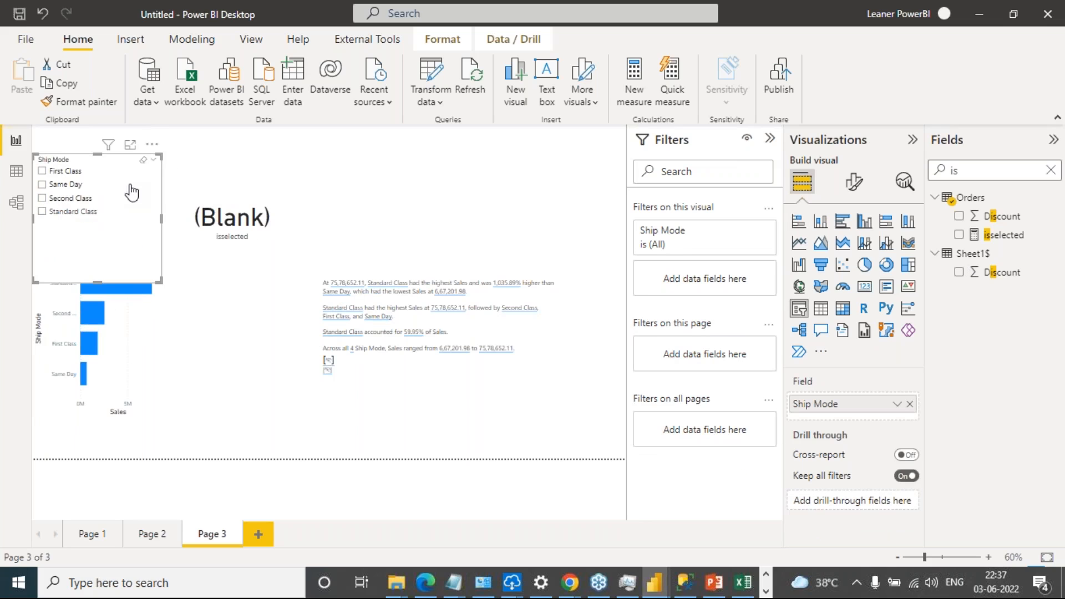
Shrink the Ship Mode slicer to fit above the Sales by Ship Mode chart and move the isselected card away from it
left_click_drag(160, 281, 127, 162)
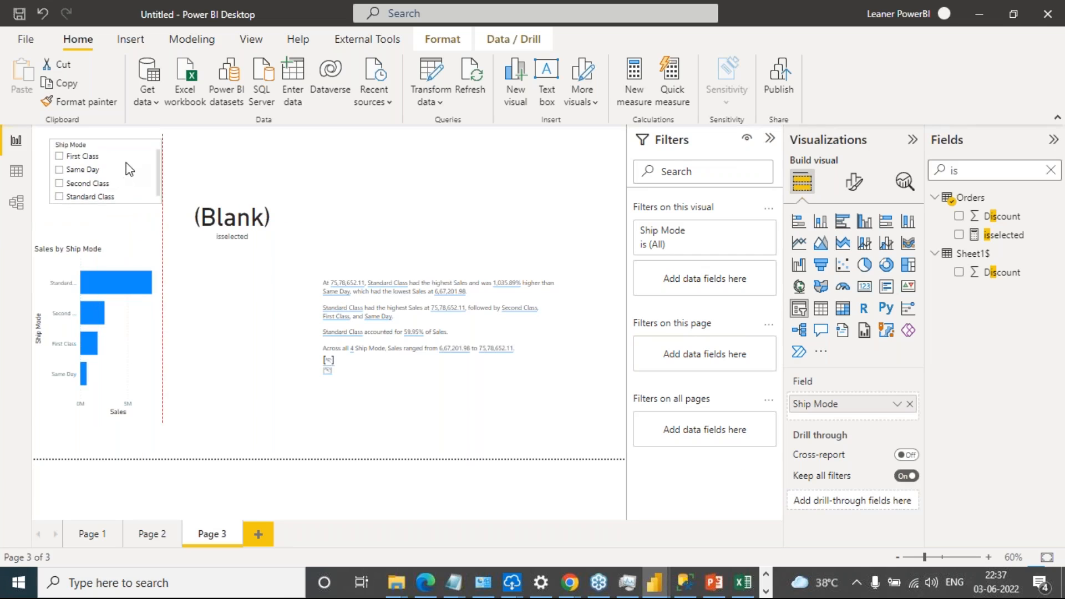
left_click(135, 255)
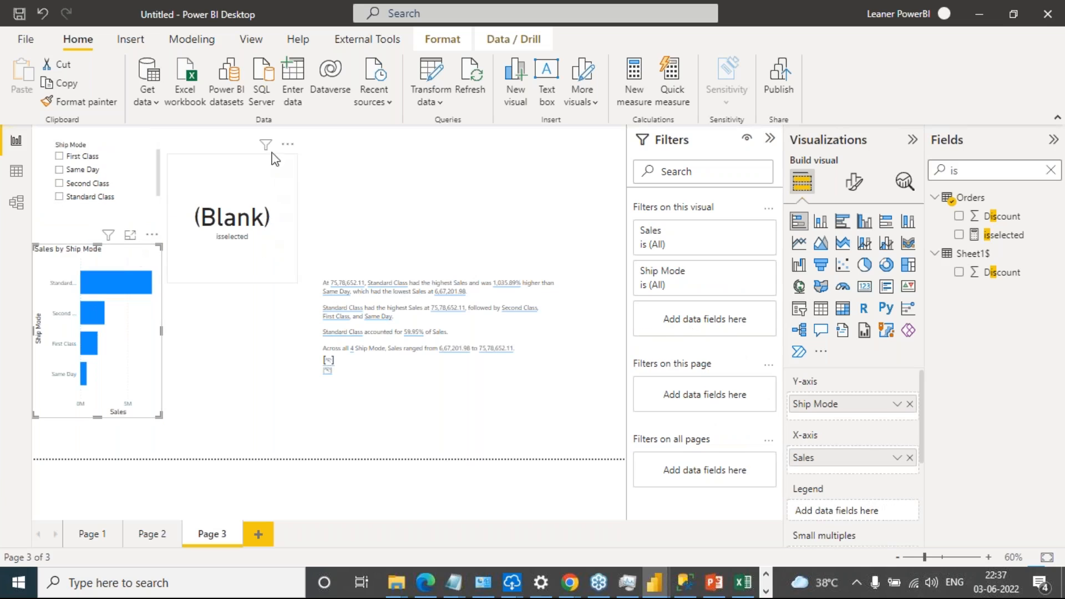
left_click_drag(281, 173, 336, 166)
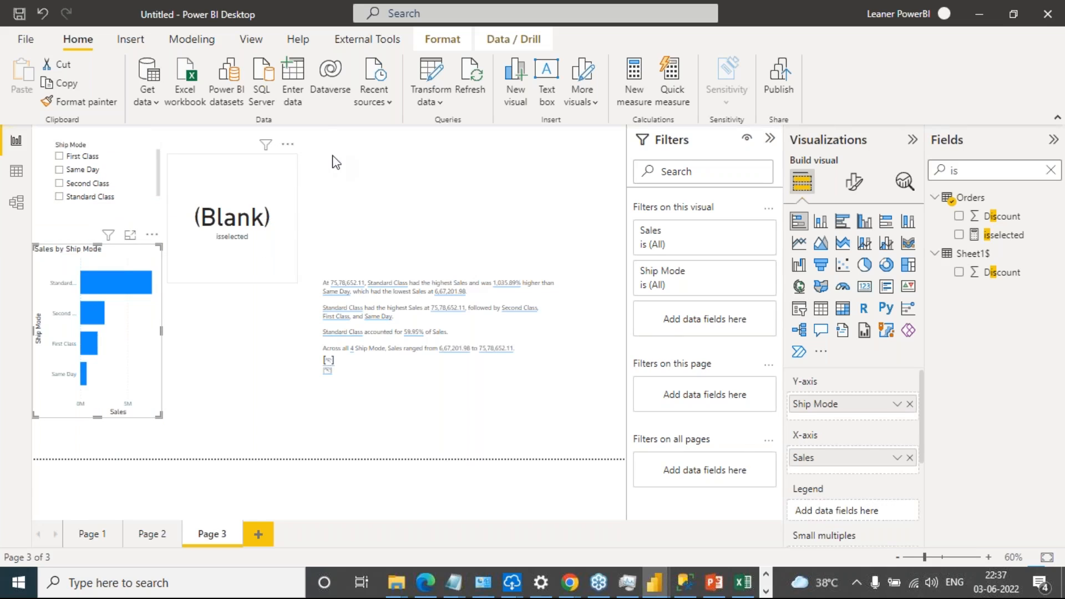
Highlight the larger dynamic value below the summary sentences in the narrative text box
left_click(506, 404)
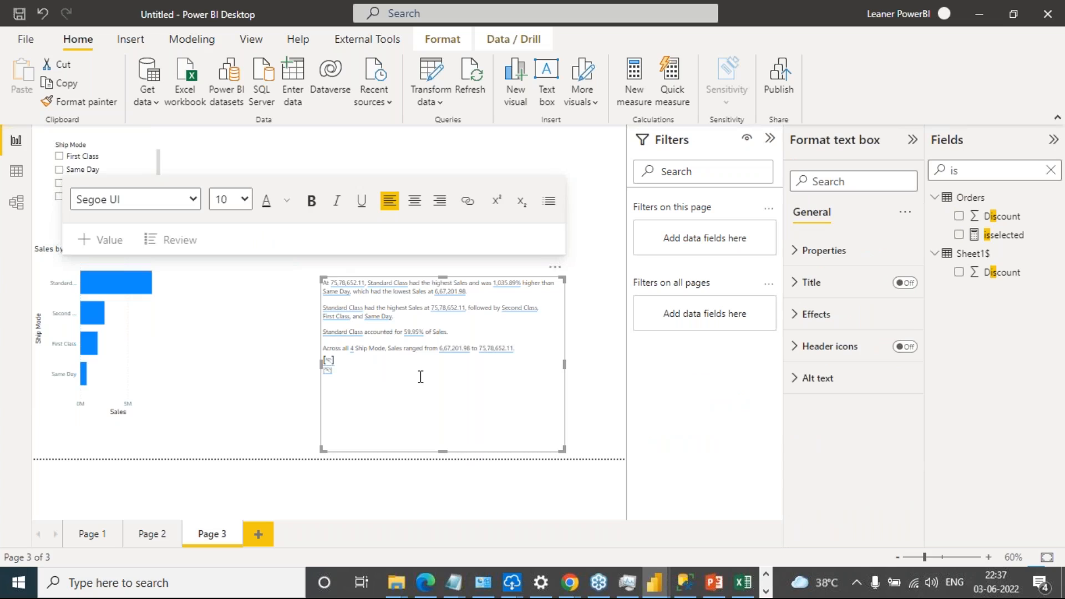
left_click(326, 364)
left_click_drag(338, 361, 324, 359)
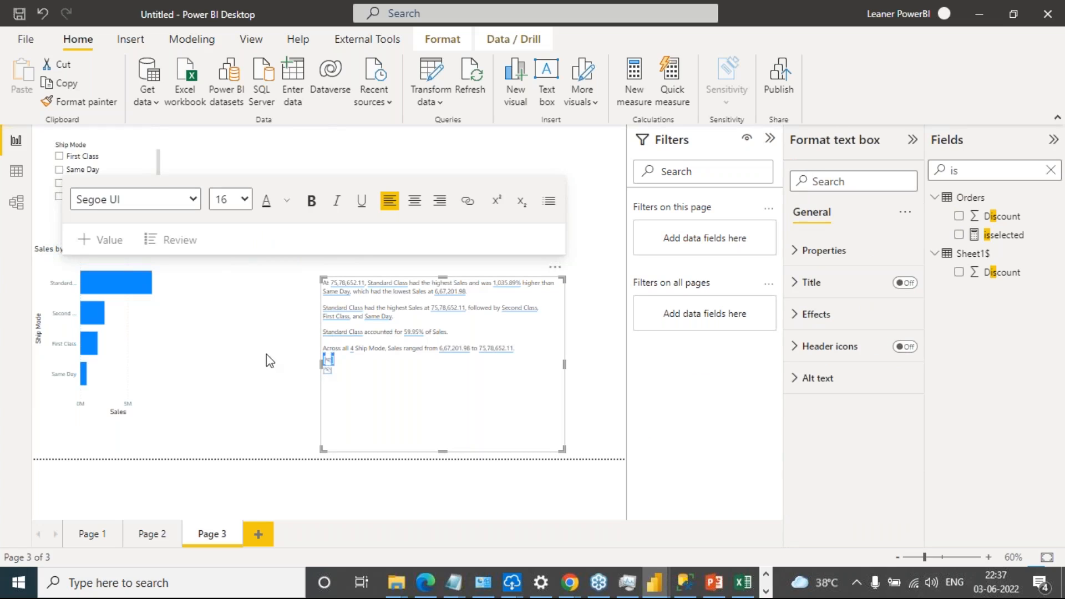
Filter the page to First Class with the Ship Mode slicer, check the narrative text and card, and clear the selection
left_click(49, 162)
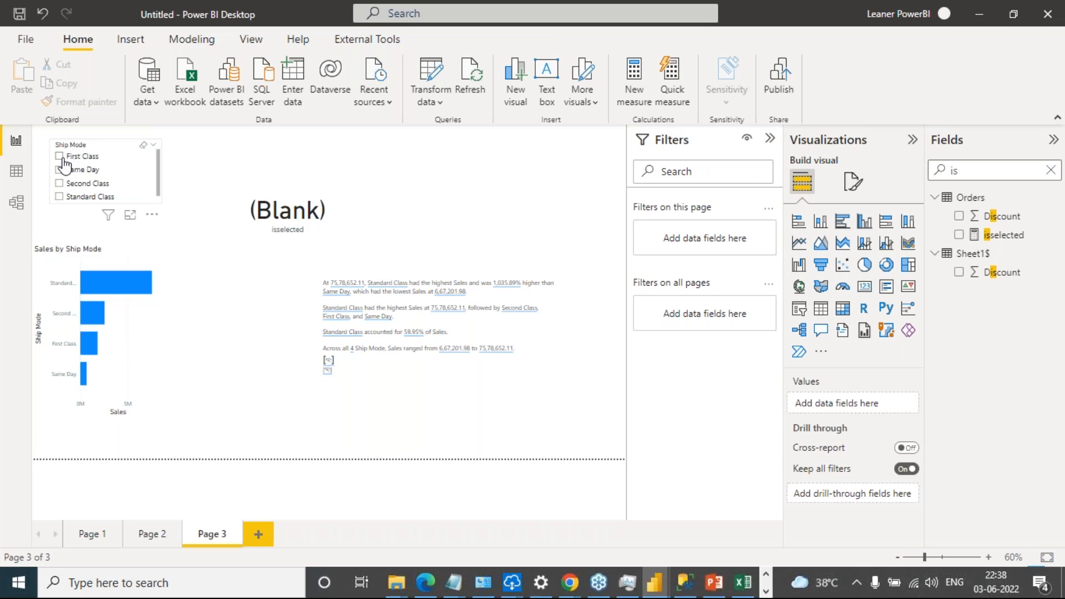
left_click(61, 158)
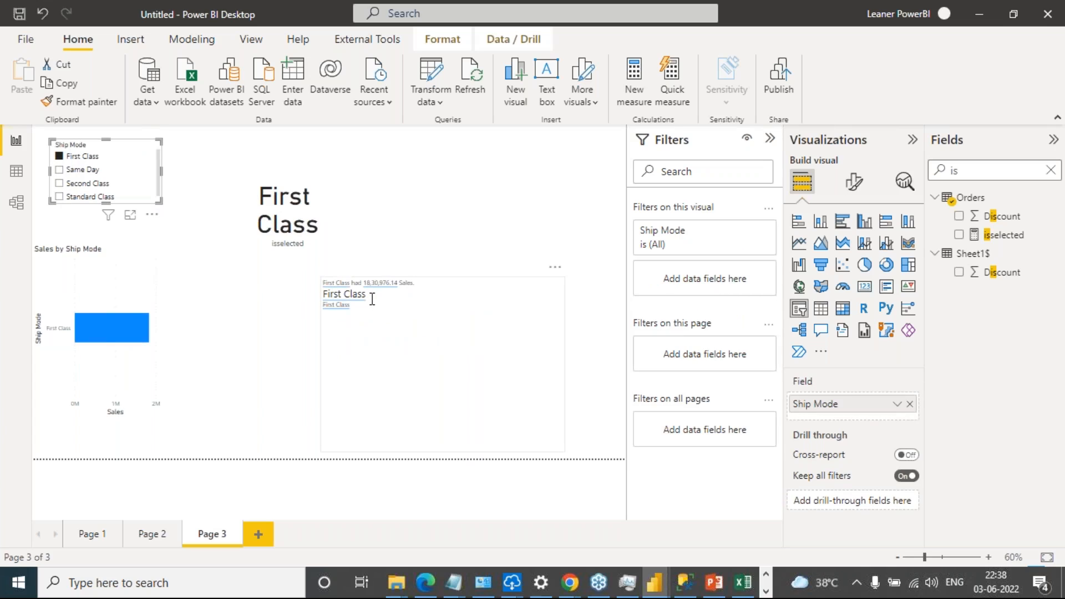
left_click(375, 340)
left_click(375, 341)
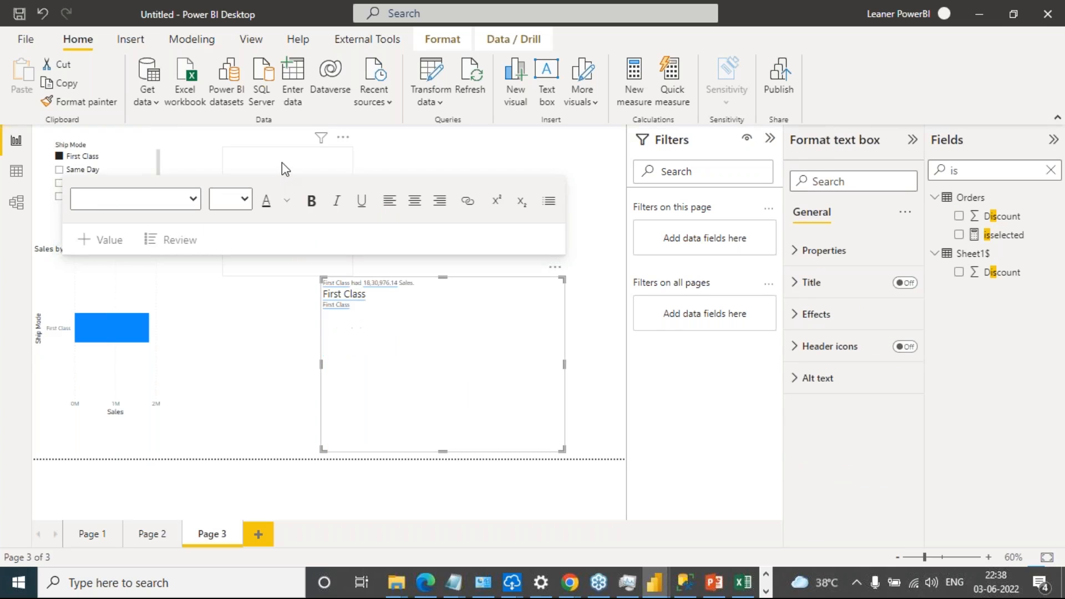
left_click(309, 174)
left_click(397, 161)
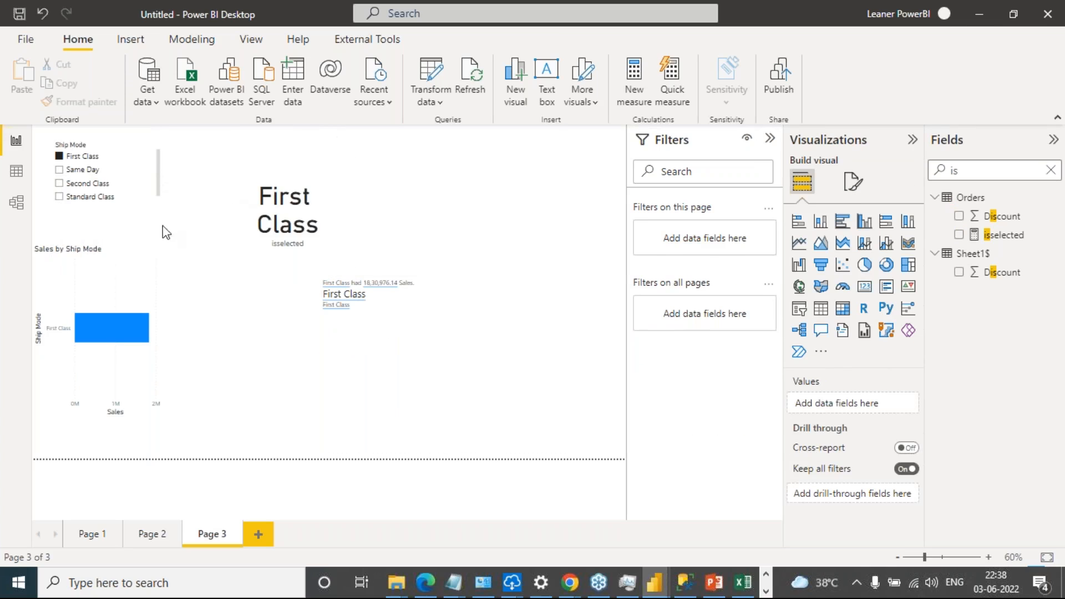
left_click(94, 159)
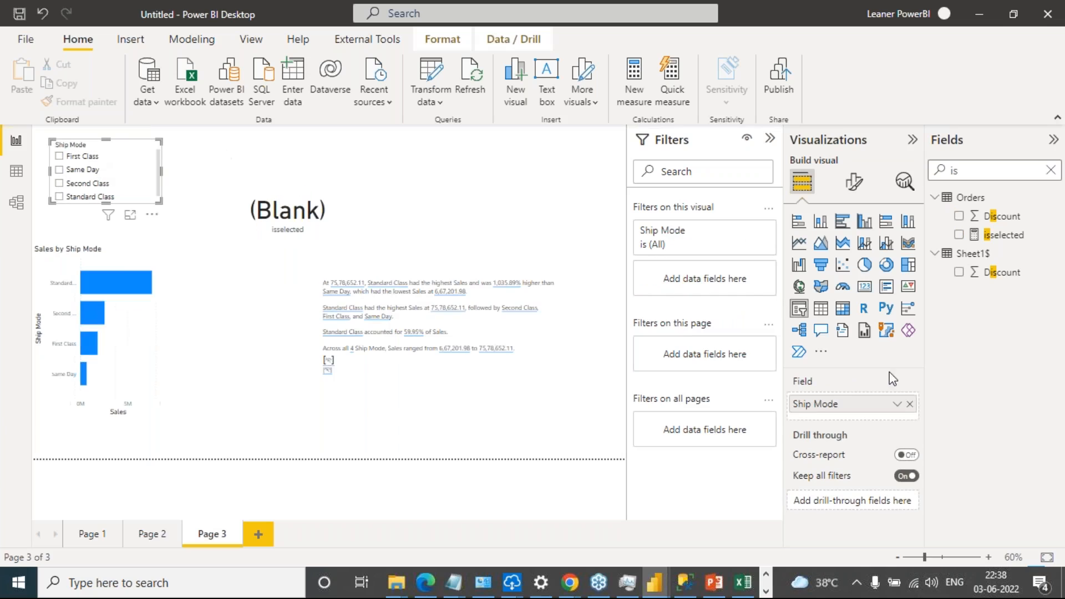
Open the formula of the isselected measure in Orders and examine its name and SELECTEDVALUE function
left_click(1003, 238)
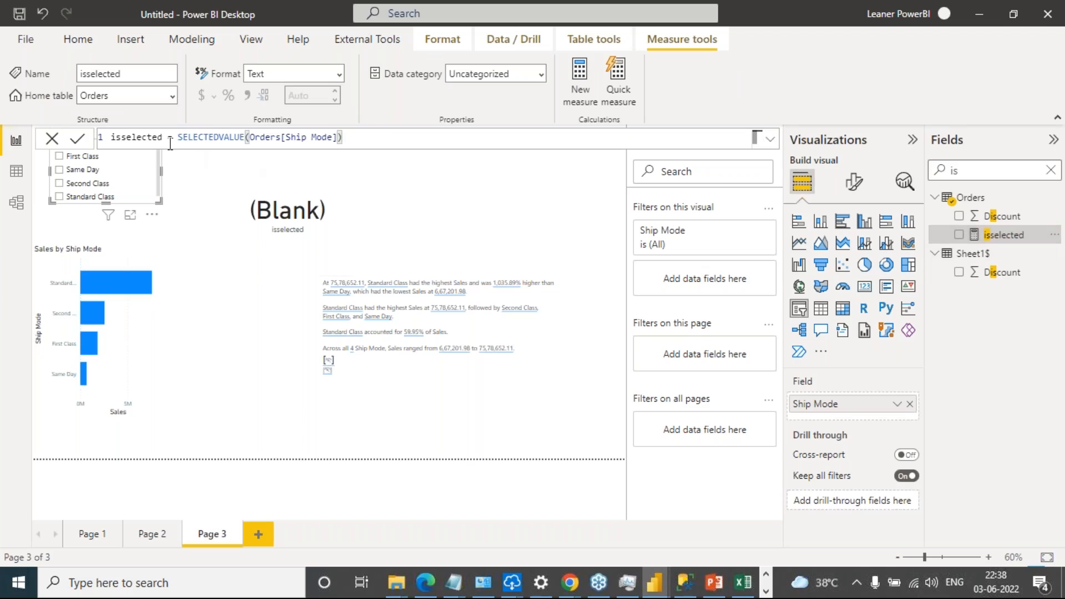
double_click(152, 137)
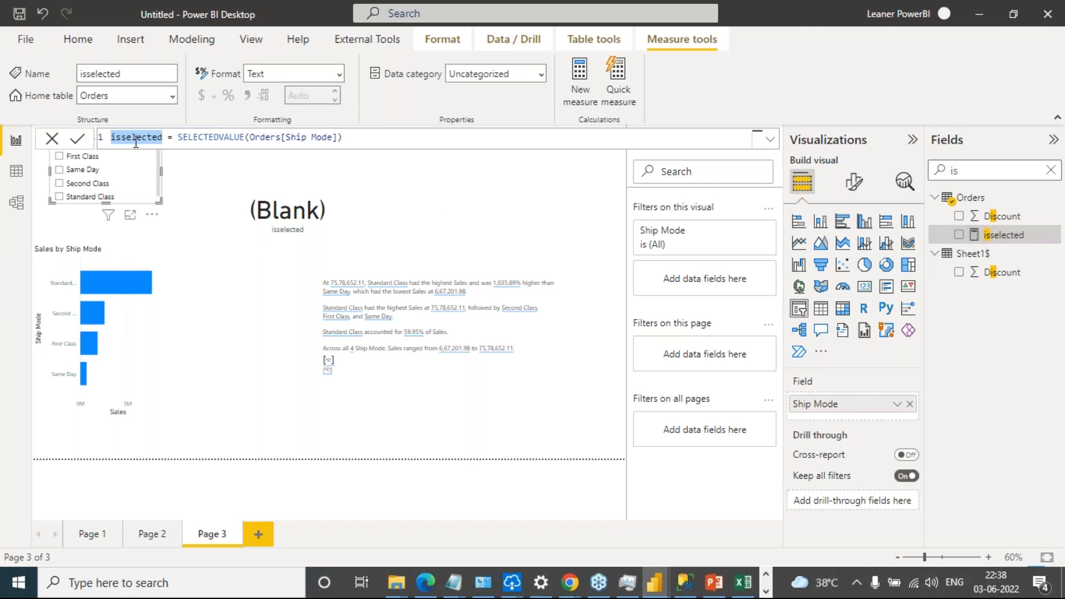
left_click(179, 137)
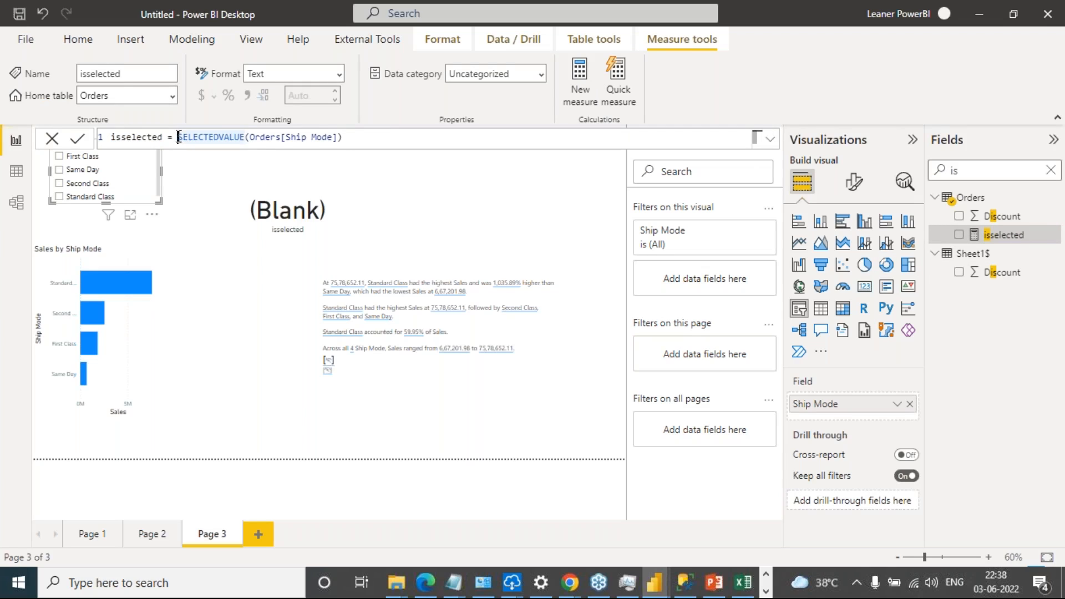
left_click_drag(182, 137, 244, 137)
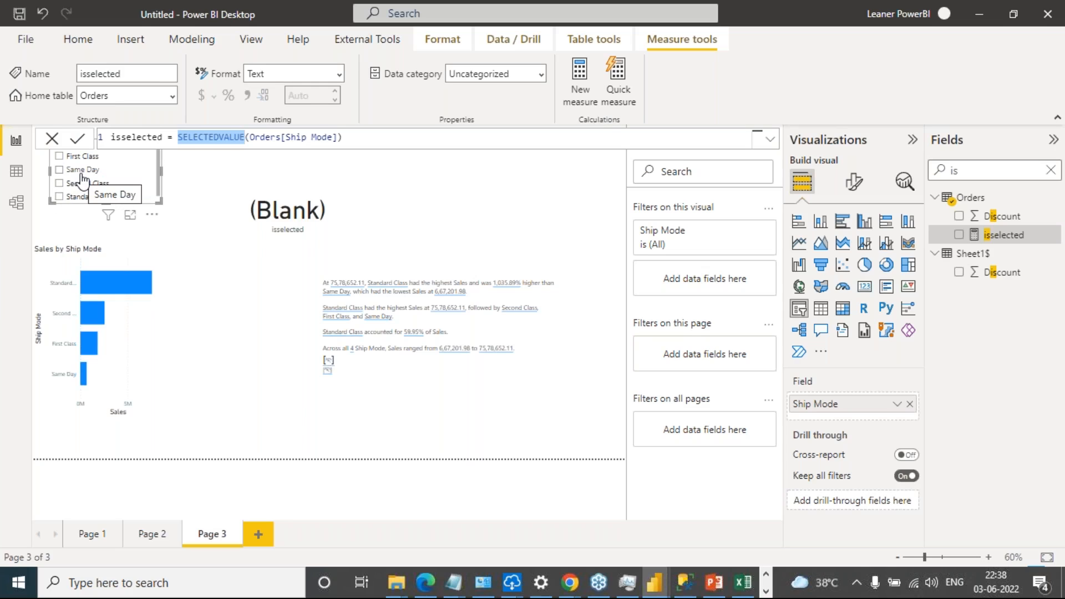
Rewrite the isselected measure as SELECTEDVALUE('Sheet1$'[Ship Mode]) and commit the formula
left_click(374, 137)
left_click_drag(371, 137, 177, 137)
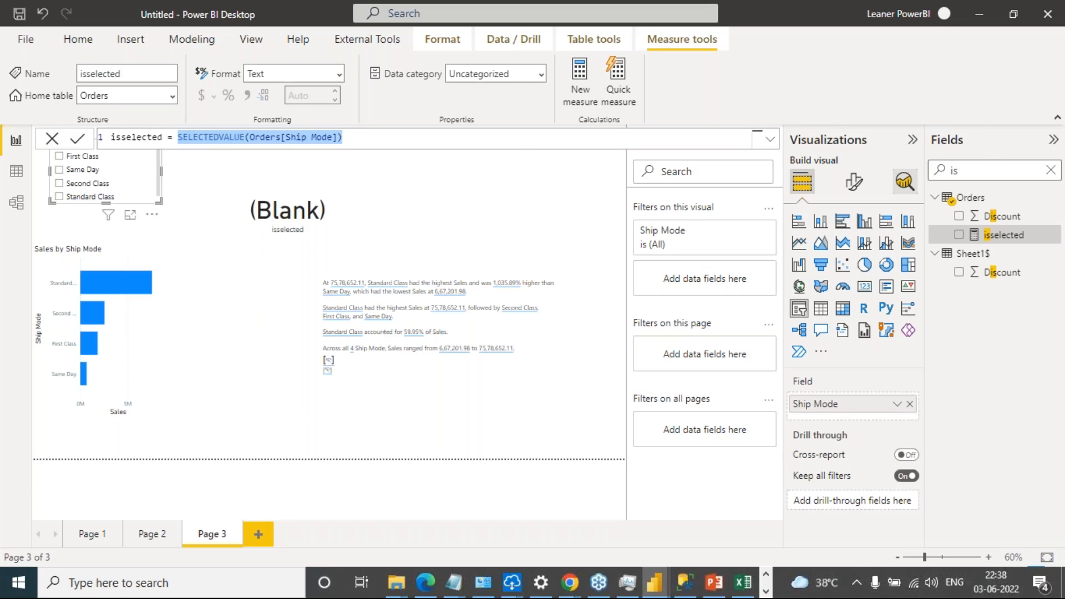
type("selected = selected")
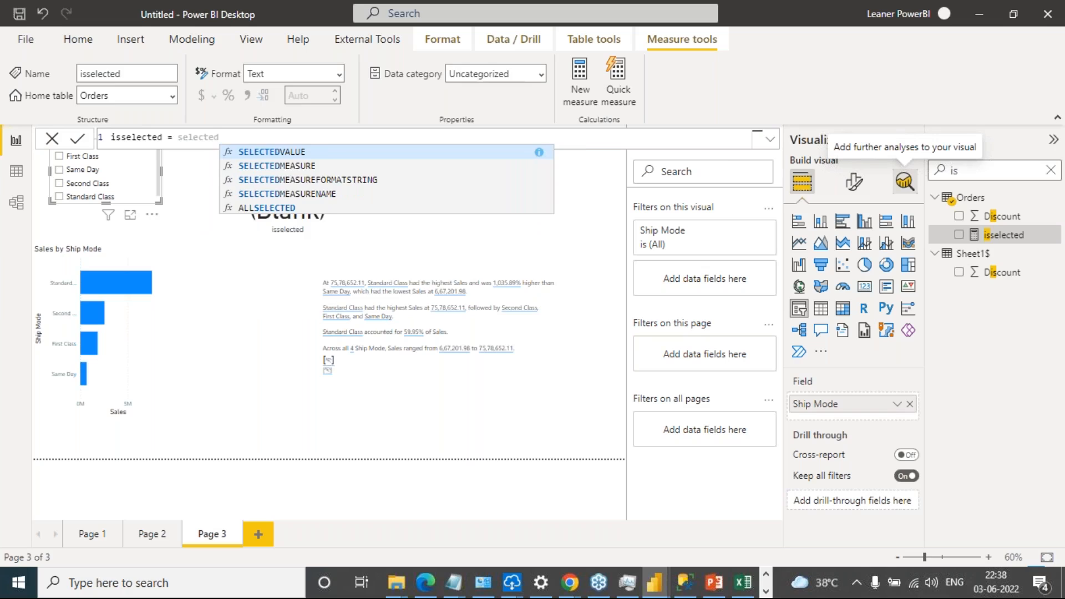
key("Tab")
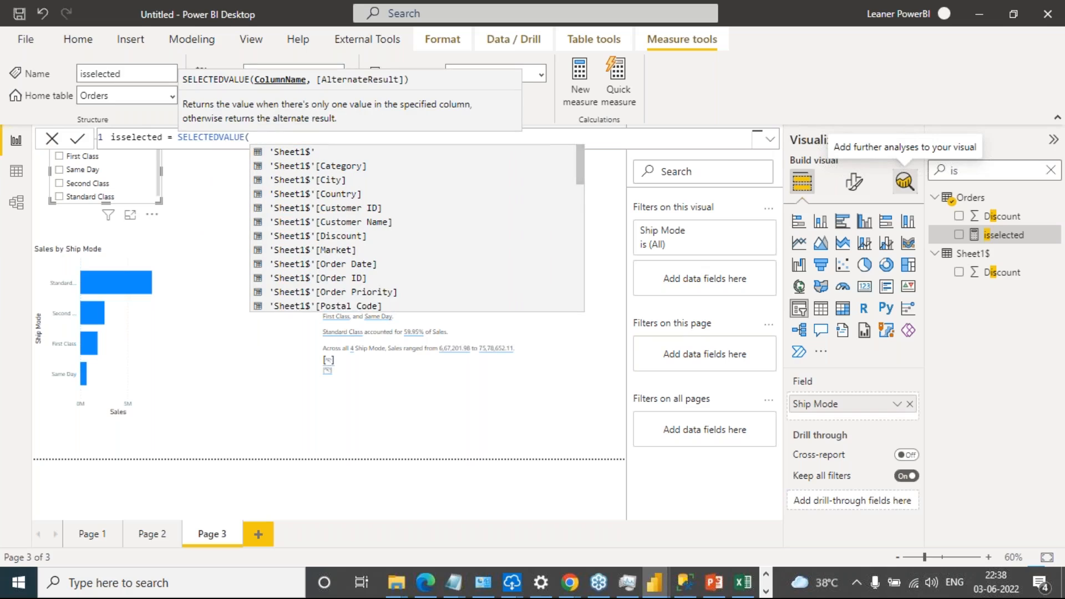
type("ship")
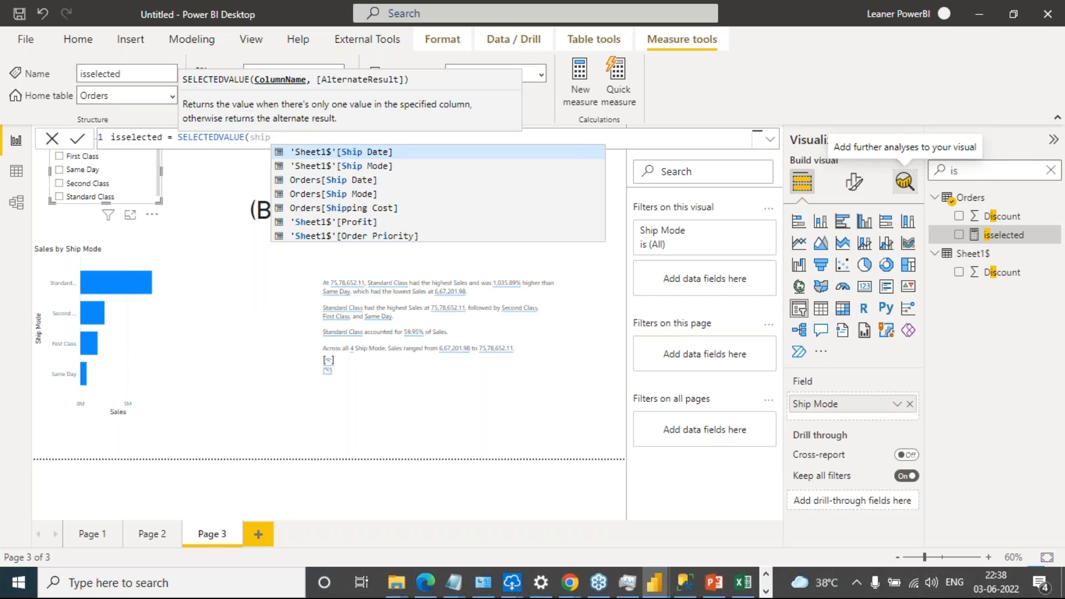
key("Down")
key("Tab")
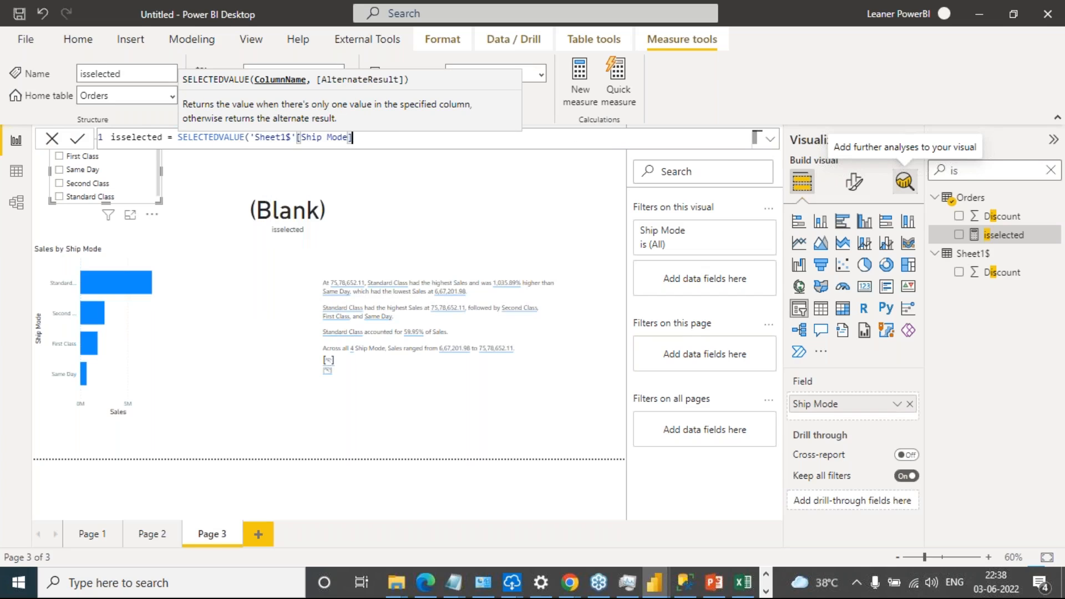
type(")")
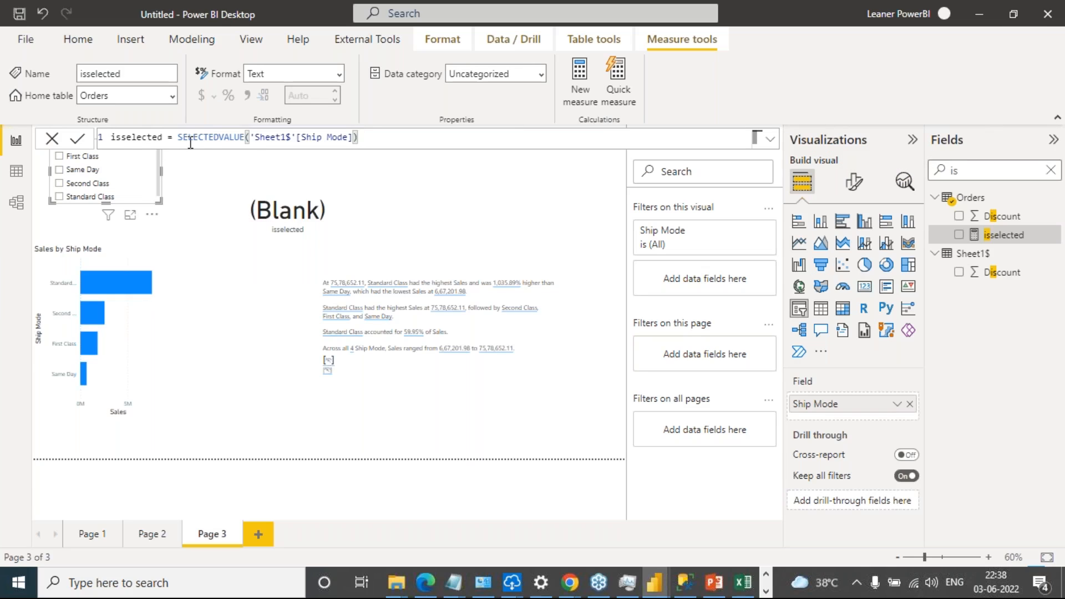
left_click(80, 144)
Remove isselected from the card, add it back, and test the card with Same Day and First Class in the Ship Mode slicer
left_click(339, 211)
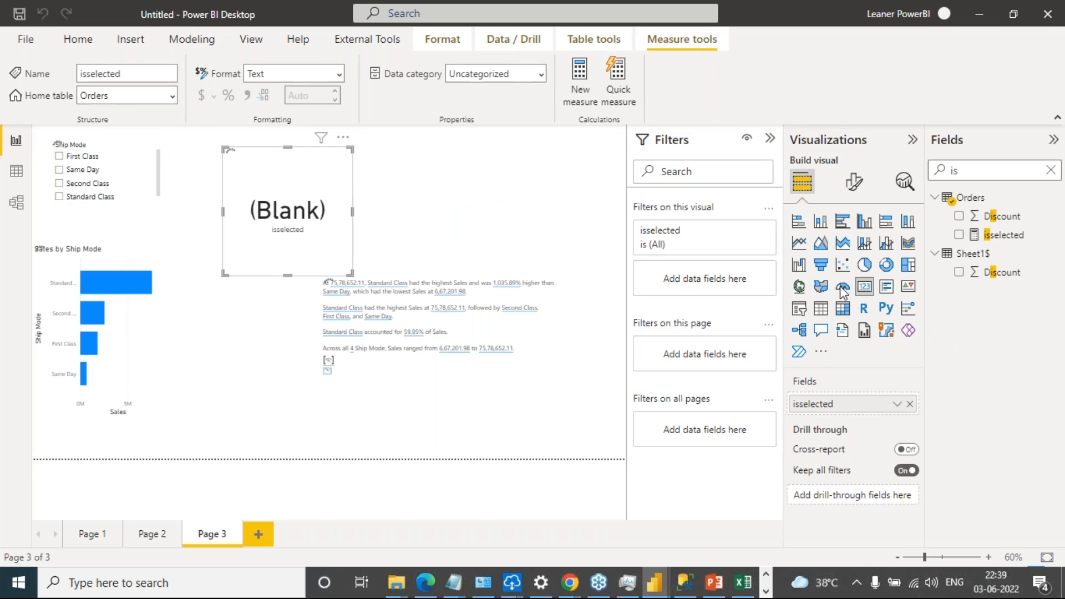
left_click(910, 404)
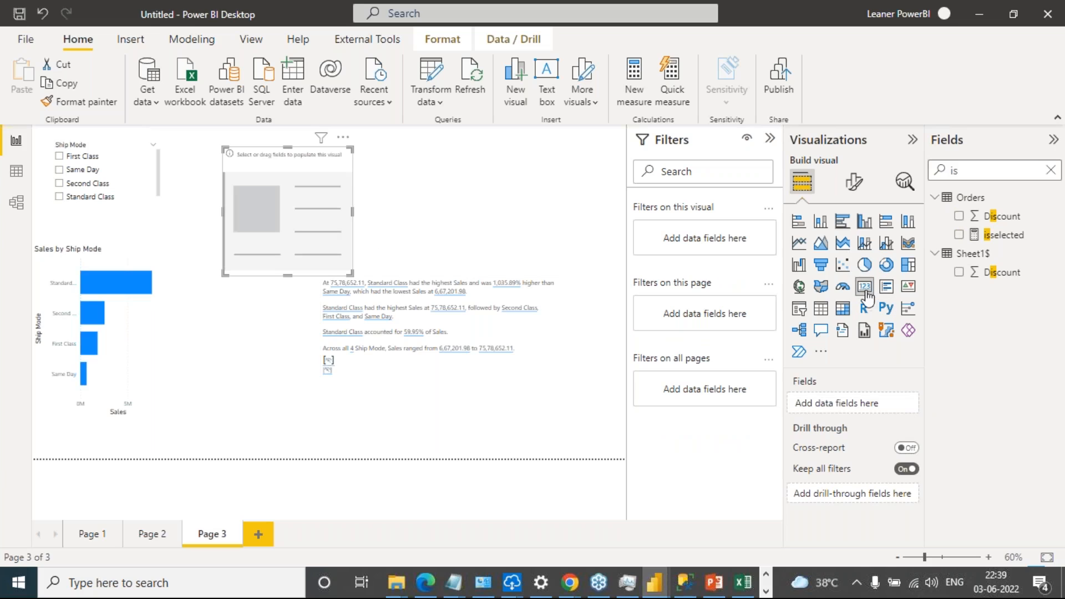
mouse_move(1003, 245)
left_mouse_down()
mouse_move(885, 319)
mouse_move(875, 403)
mouse_move(864, 400)
mouse_move(993, 242)
left_mouse_up()
left_click_drag(1004, 236, 864, 401)
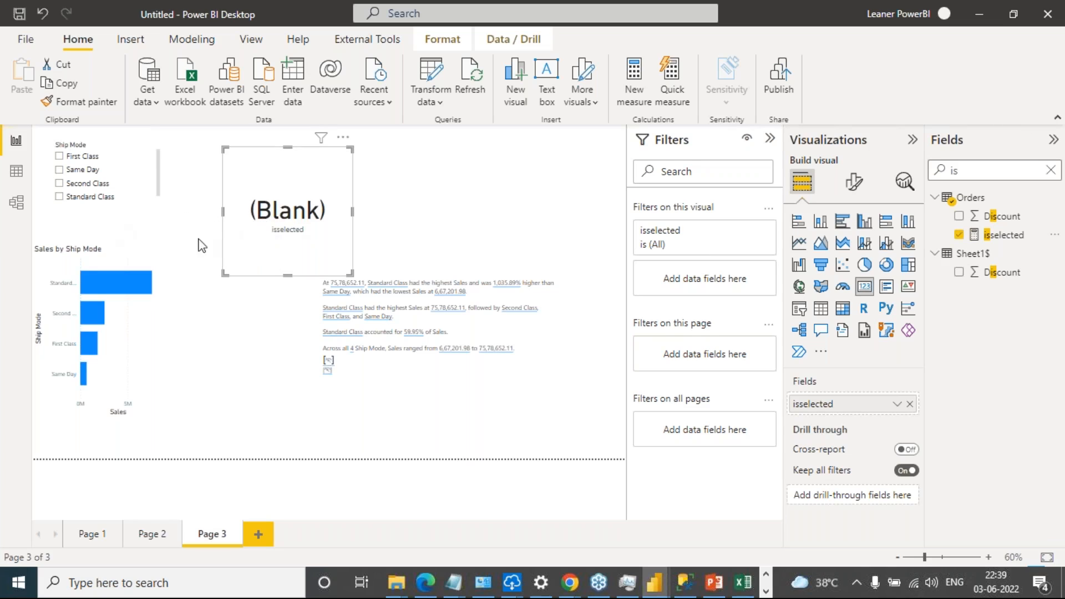
left_click(60, 170)
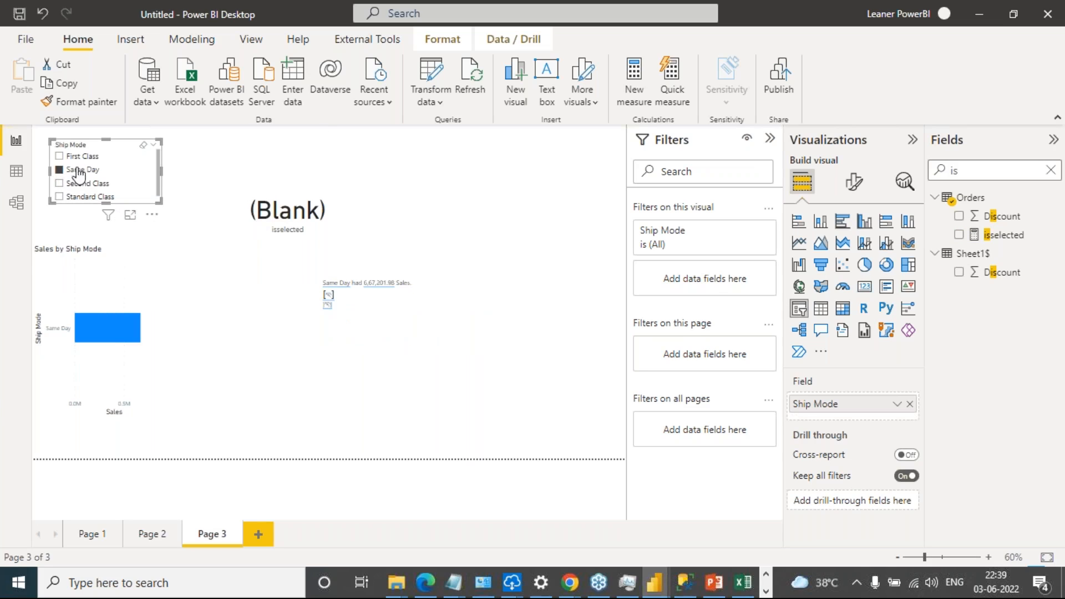
left_click(59, 156)
Redefine the isselected measure as SELECTEDVALUE(Orders[Ship Mode]) and commit the formula
left_click(1001, 236)
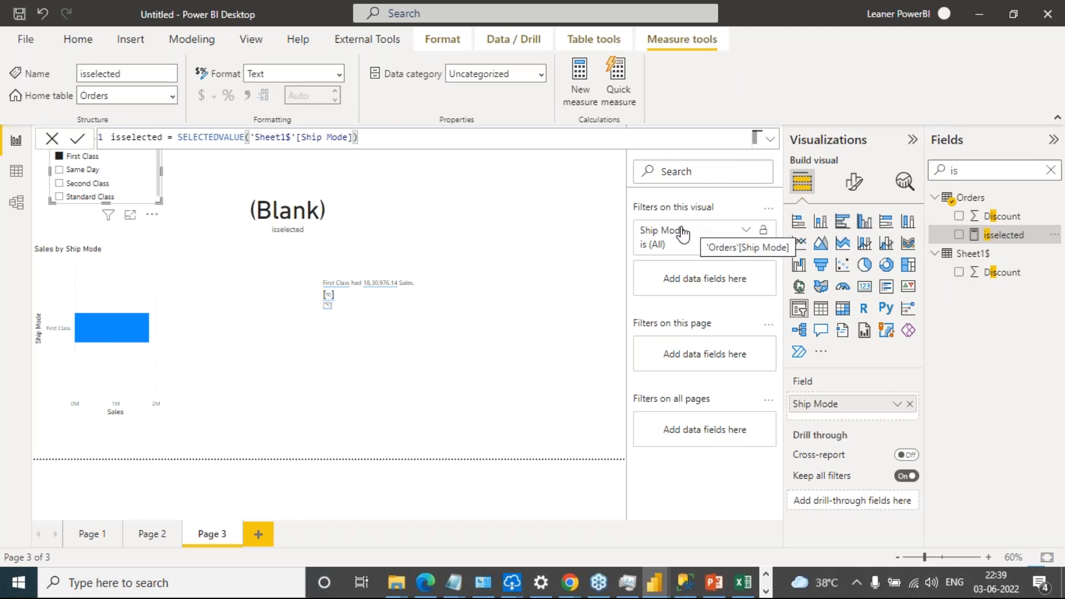
left_click_drag(381, 139, 256, 137)
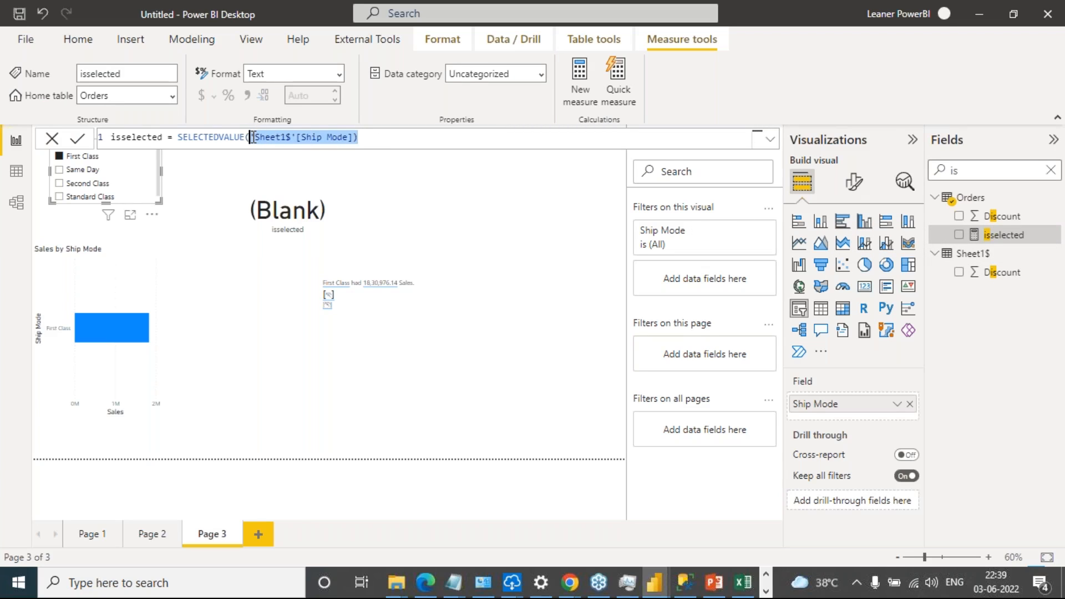
type("ship")
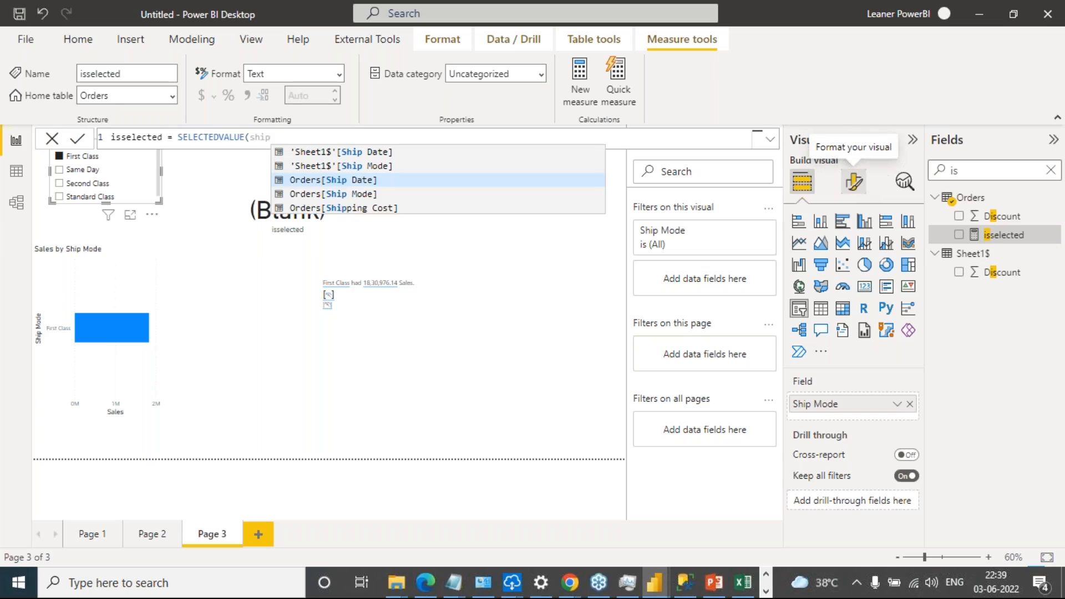
key("Down")
key("Tab")
type(")")
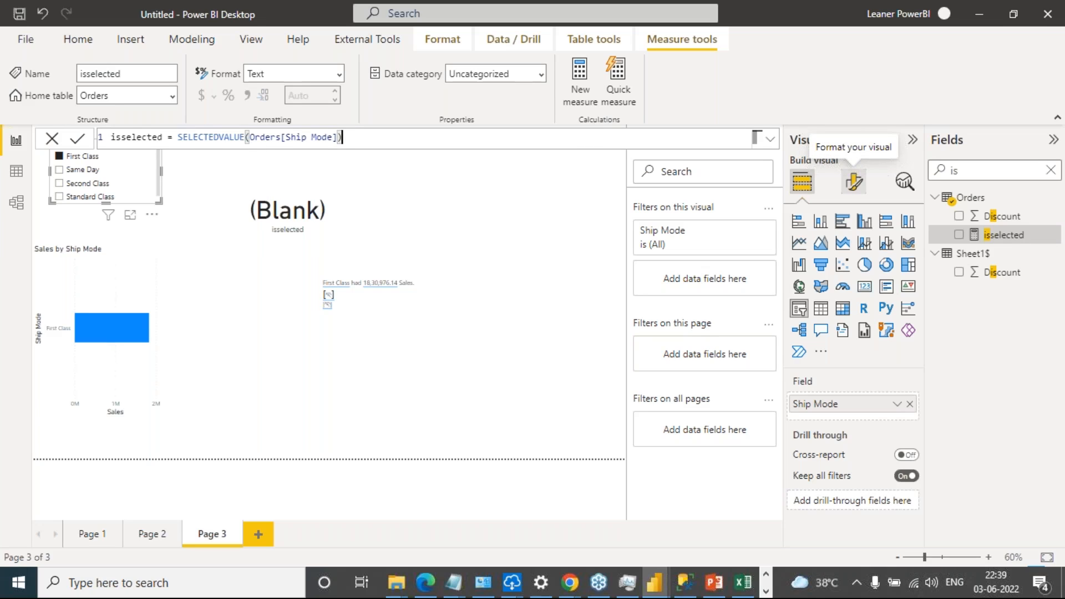
left_click(79, 139)
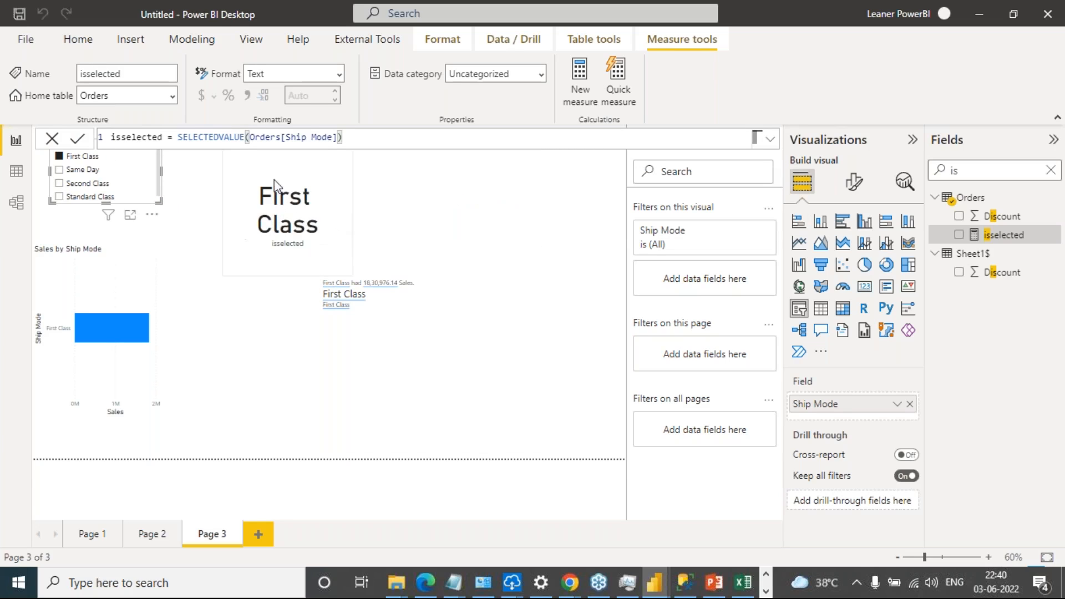
Switch the Ship Mode slicer to Same Day and then to Second Class, checking the isselected card
left_click(81, 170)
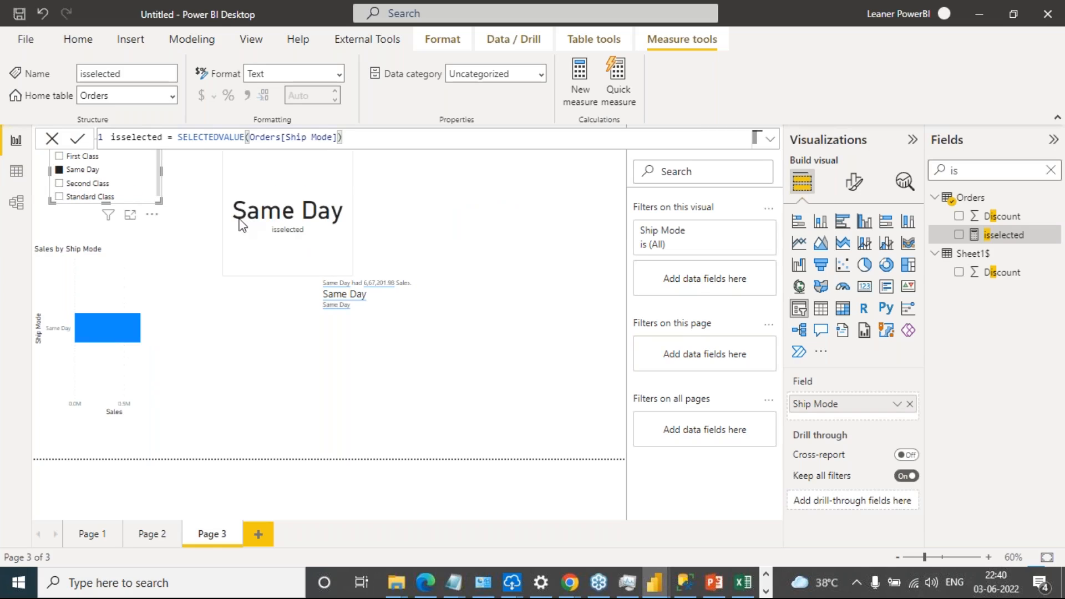
left_click(59, 184)
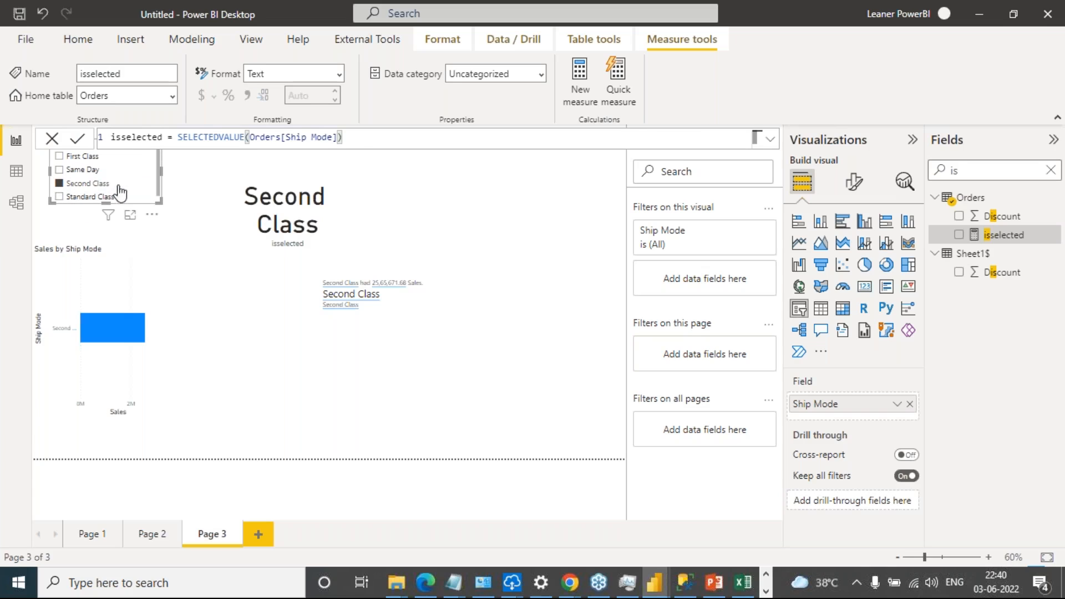
left_click(339, 213)
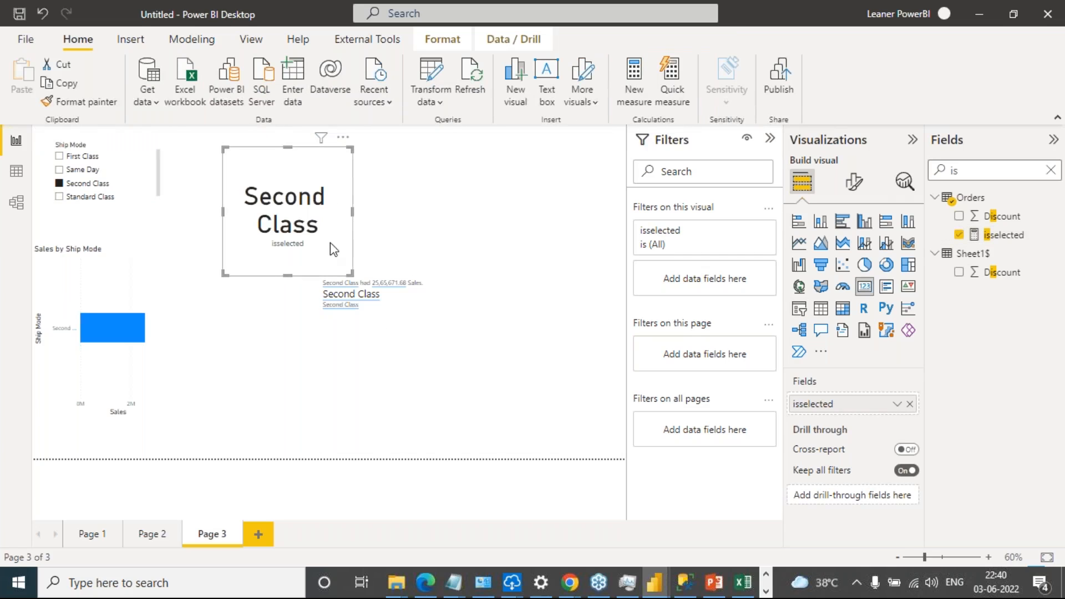
Start a new dynamic value in the narrative text box, base it on isselected, and show that measure's formula
left_click(450, 367)
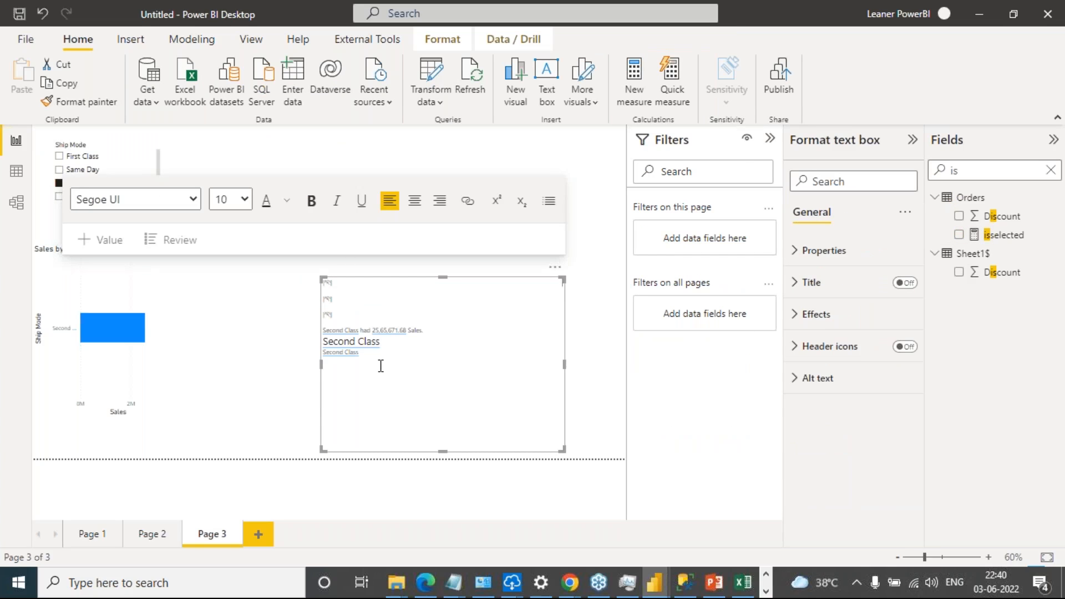
left_click(101, 250)
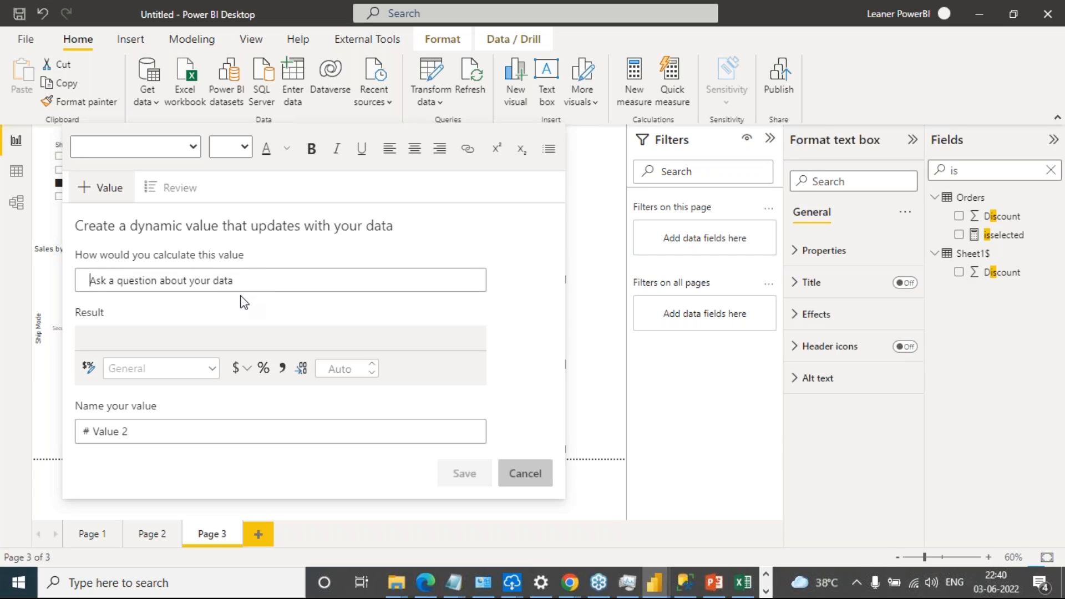
type("is")
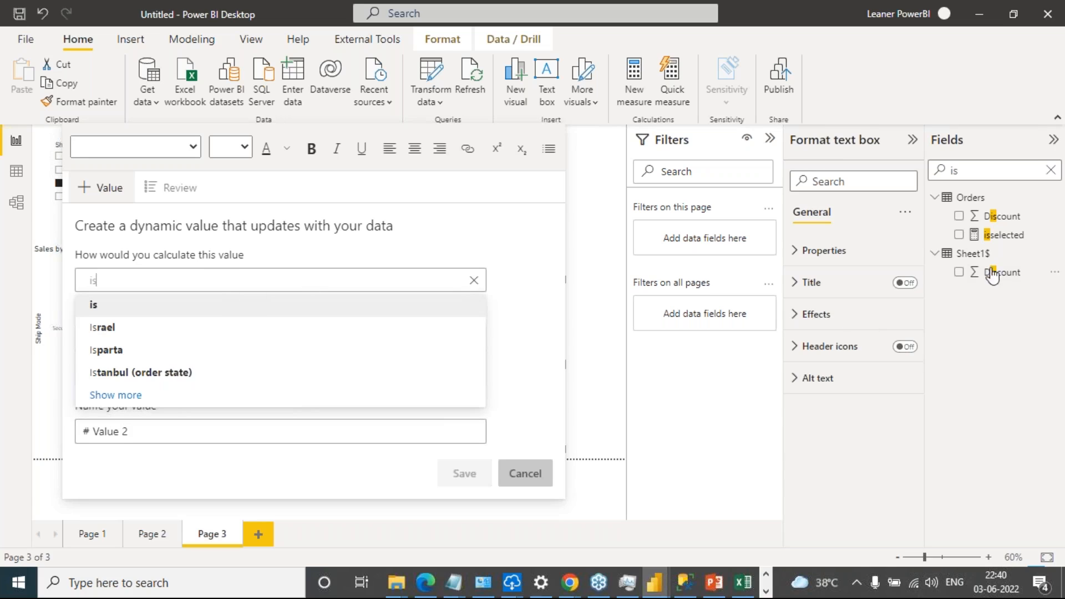
type("s")
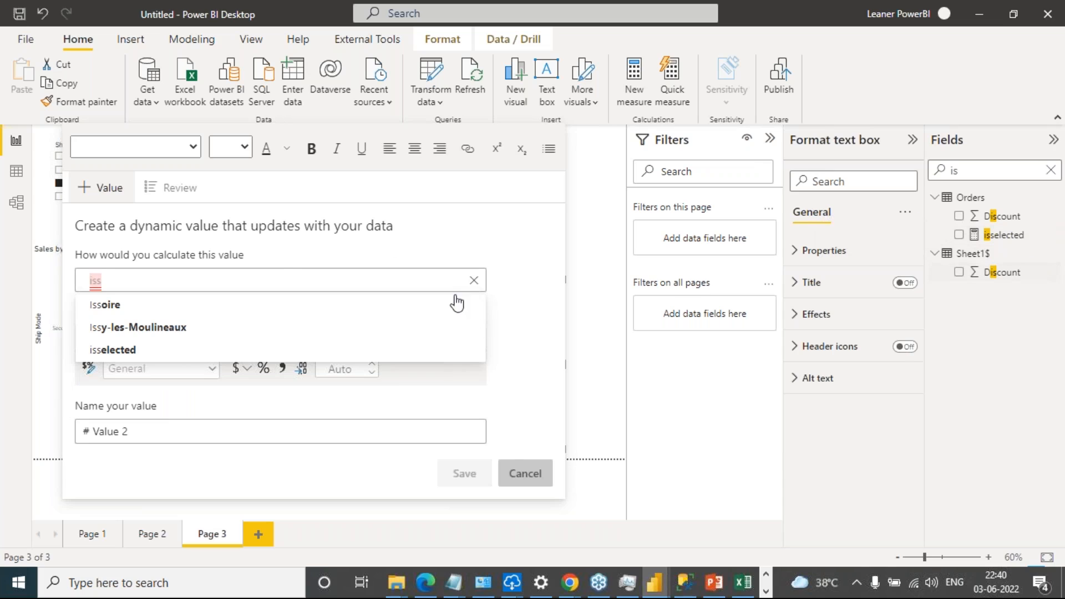
left_click(153, 351)
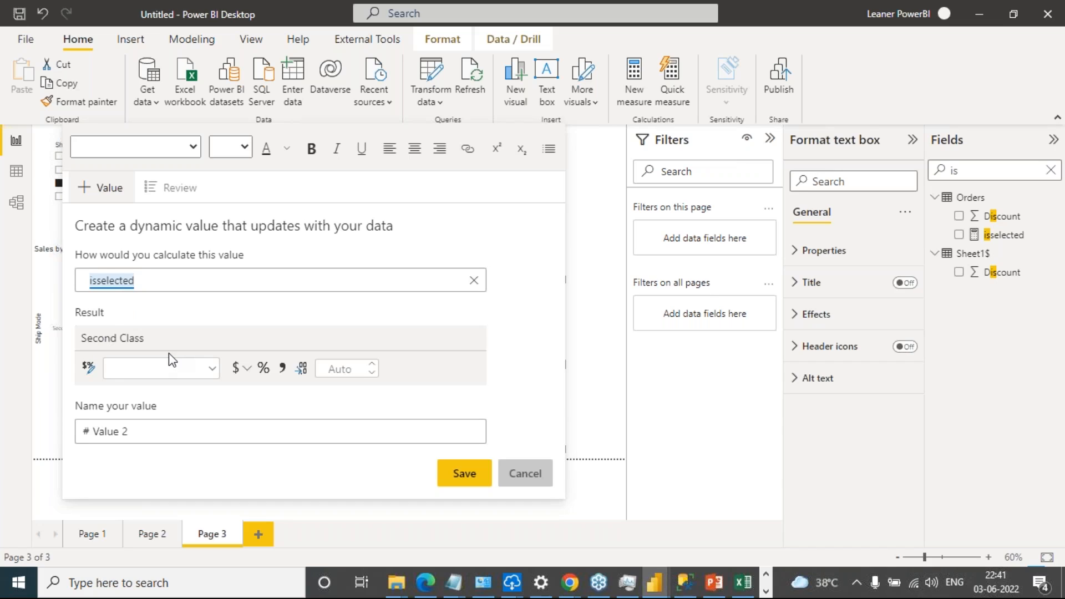
left_click(1016, 244)
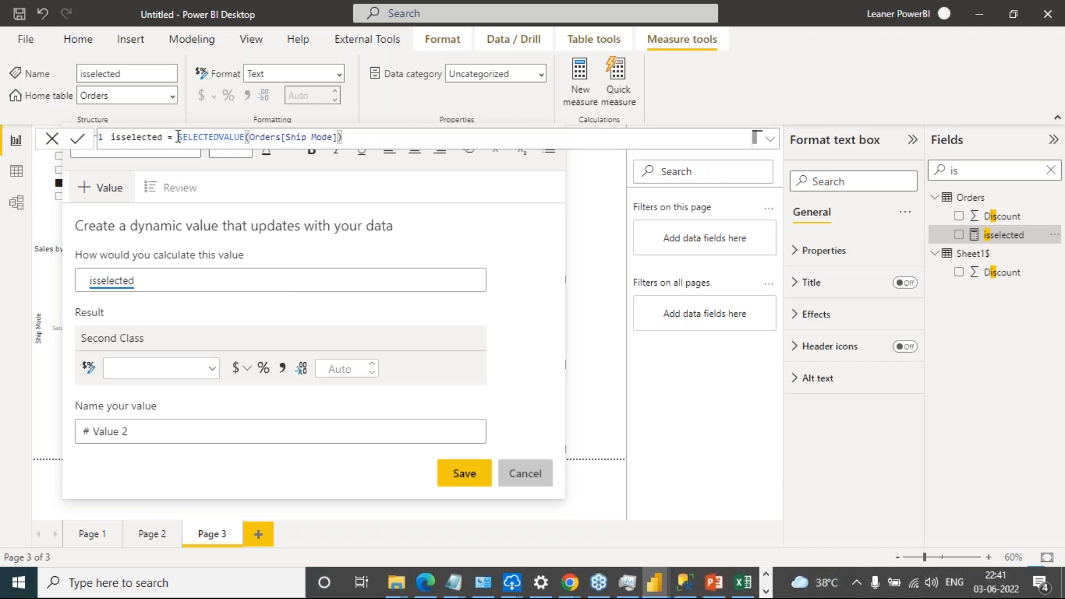
left_click_drag(181, 139, 352, 140)
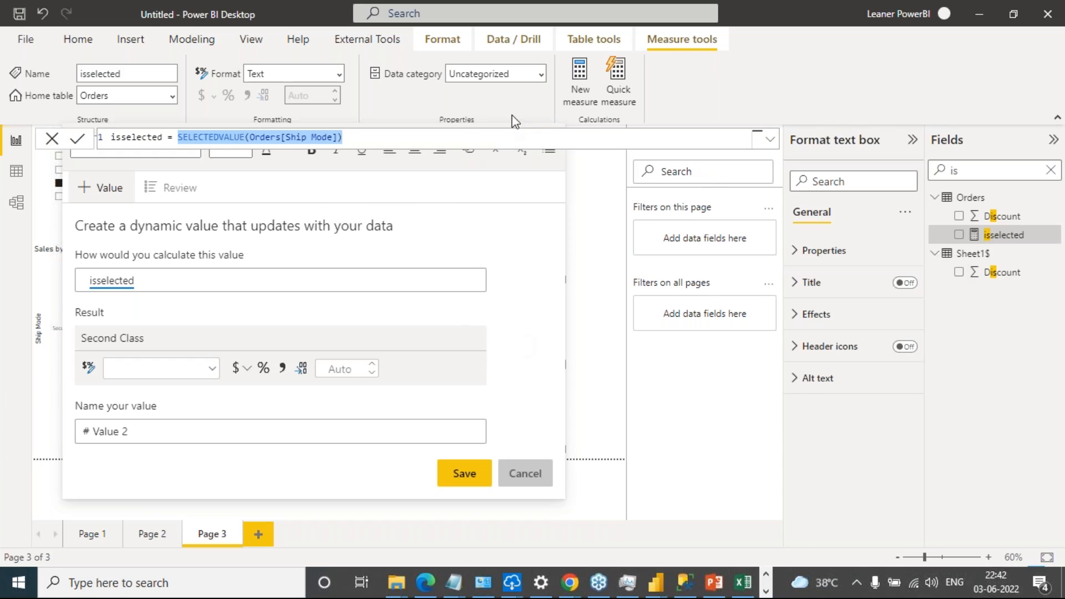
Clear the dynamic value's query and enter isselected again from the suggestions
left_click(151, 279)
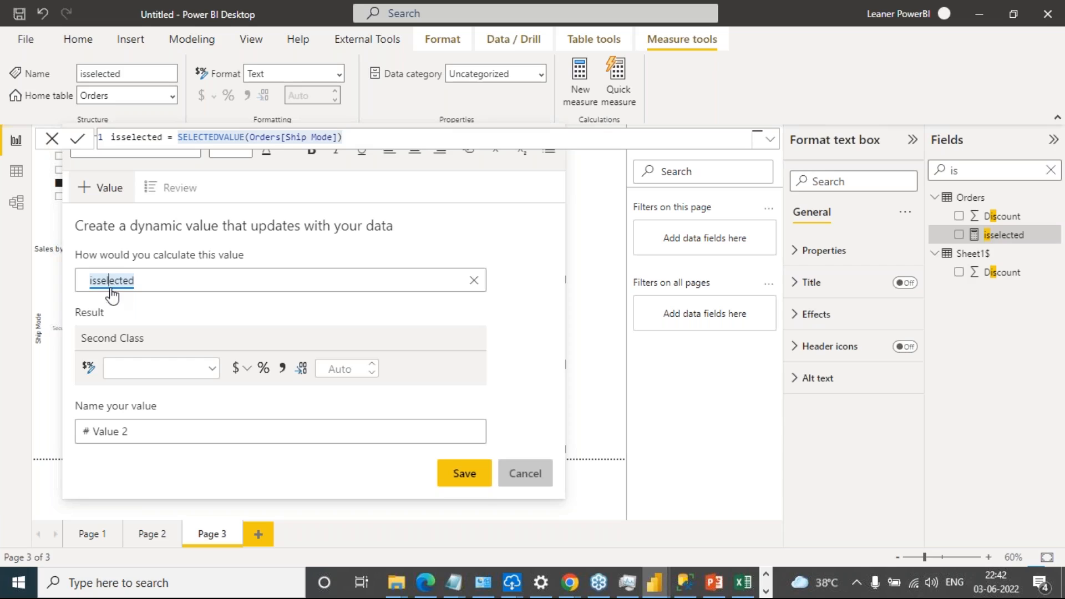
key("BackSpace")
key("BackSpace")
key("BackSpace")
key("BackSpace")
key("BackSpace")
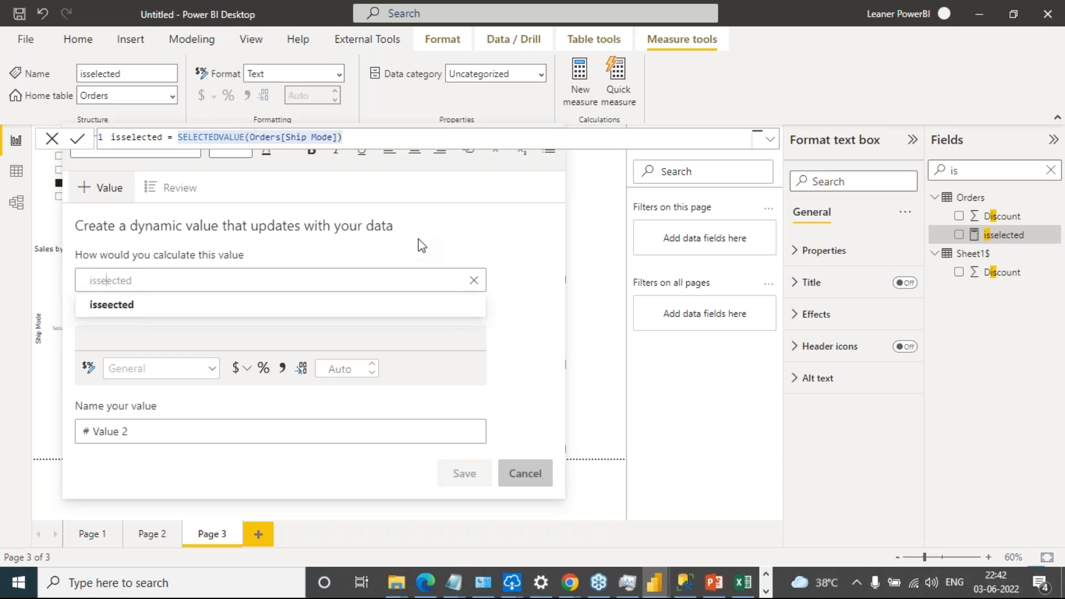
key("Delete")
key("Delete")
key("Delete")
key("Delete")
key("Delete")
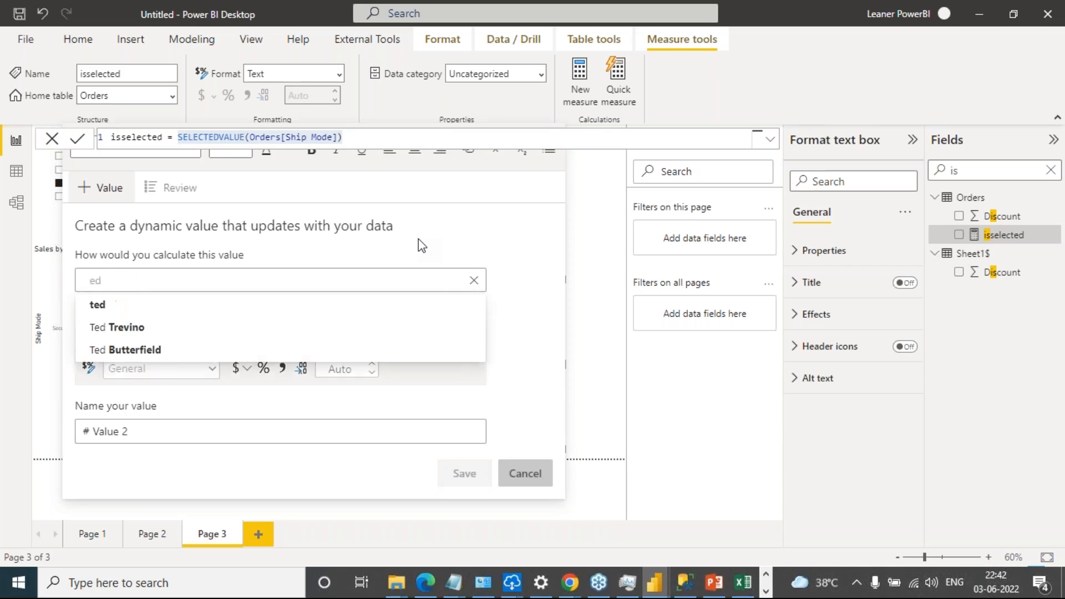
type("iss")
type("e")
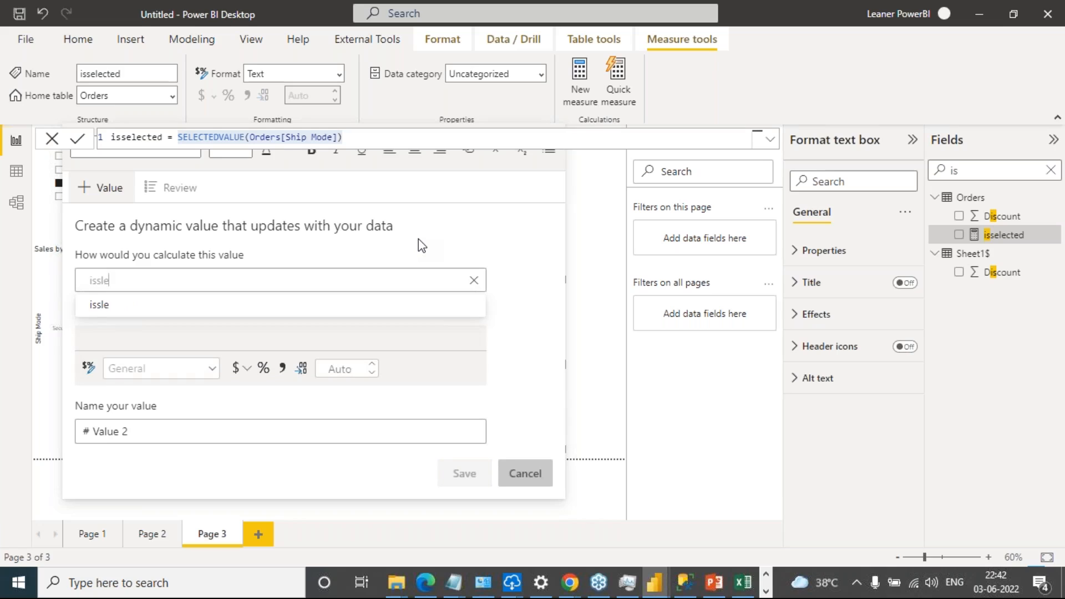
key("BackSpace")
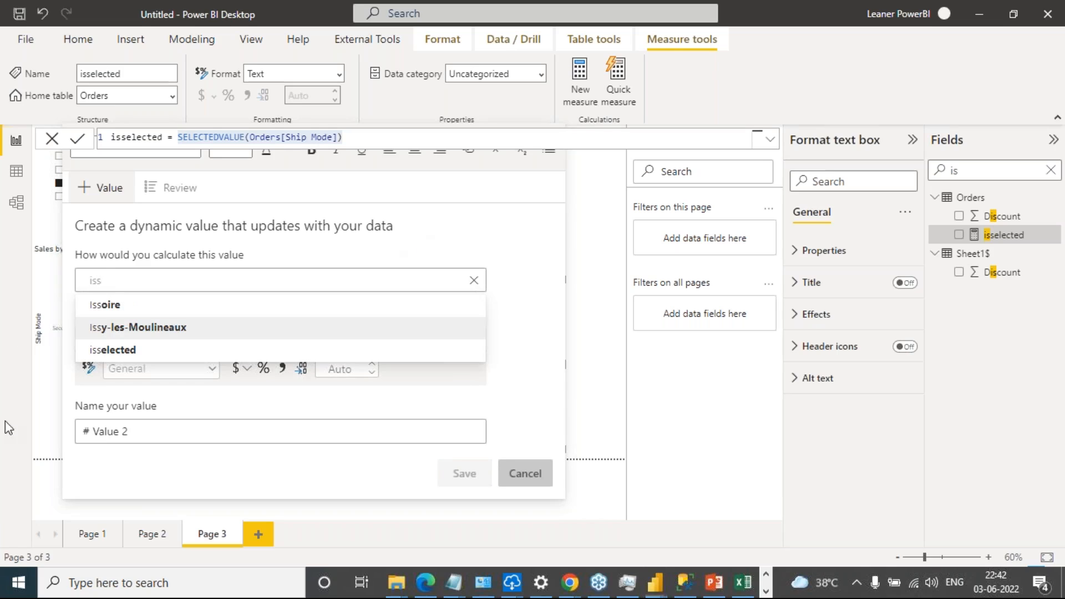
left_click(111, 350)
Name the dynamic value D and save it into the narrative text box
left_click_drag(128, 432, 93, 433)
type("DAX")
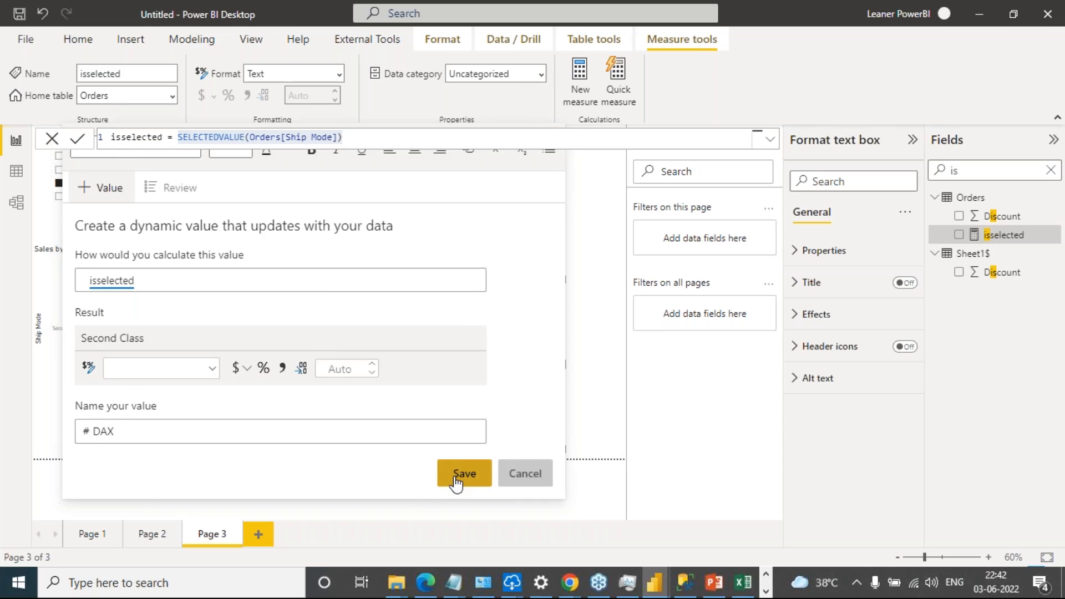
left_click(456, 477)
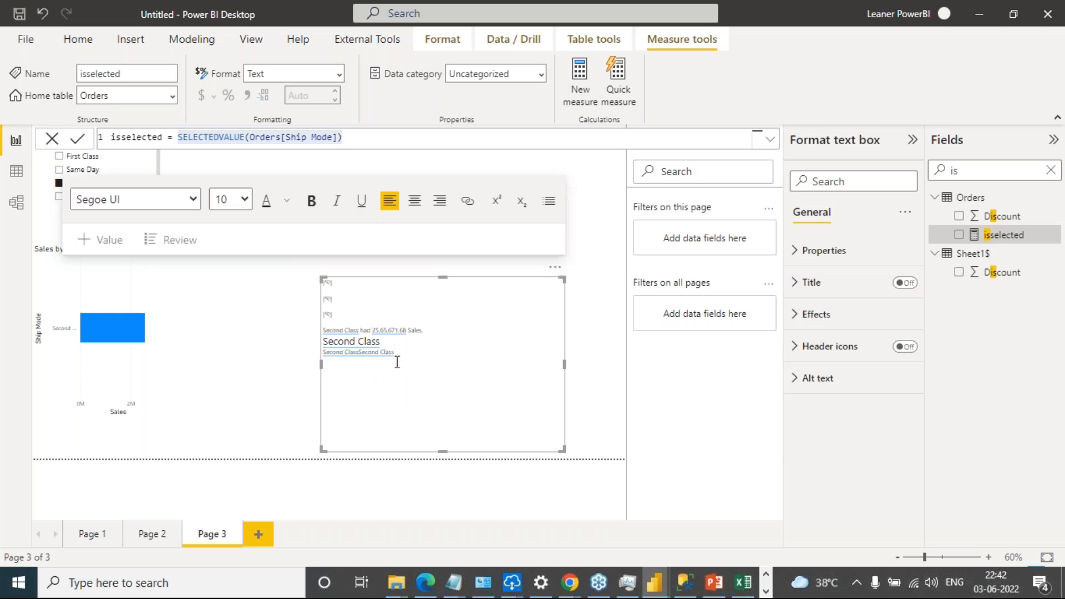
Test the narrative text by switching the Ship Mode slicer to Standard Class, Same Day and finally First Class
left_click(573, 312)
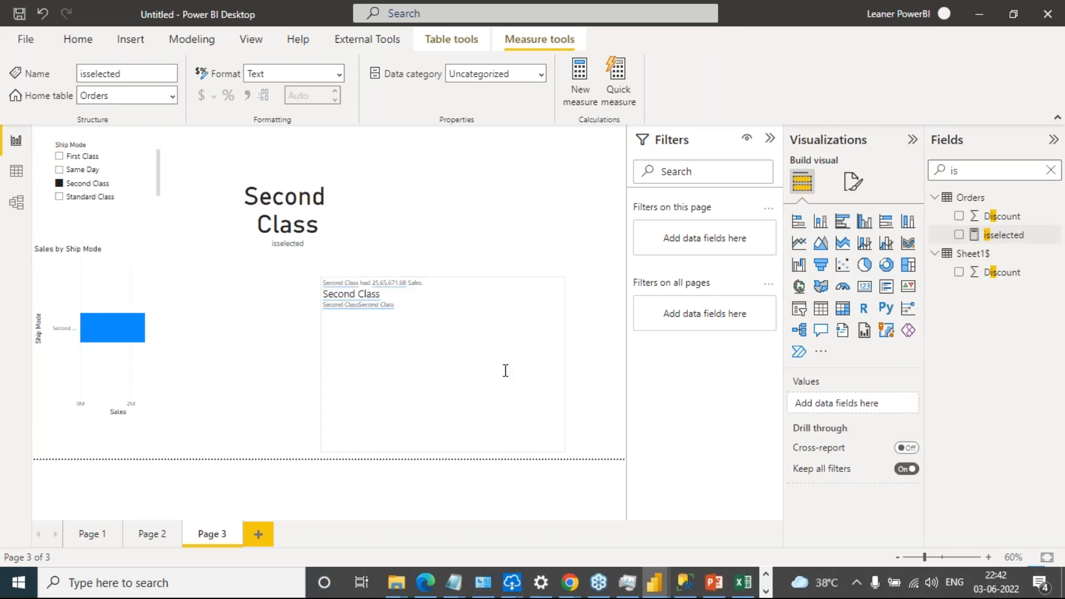
left_click(479, 375)
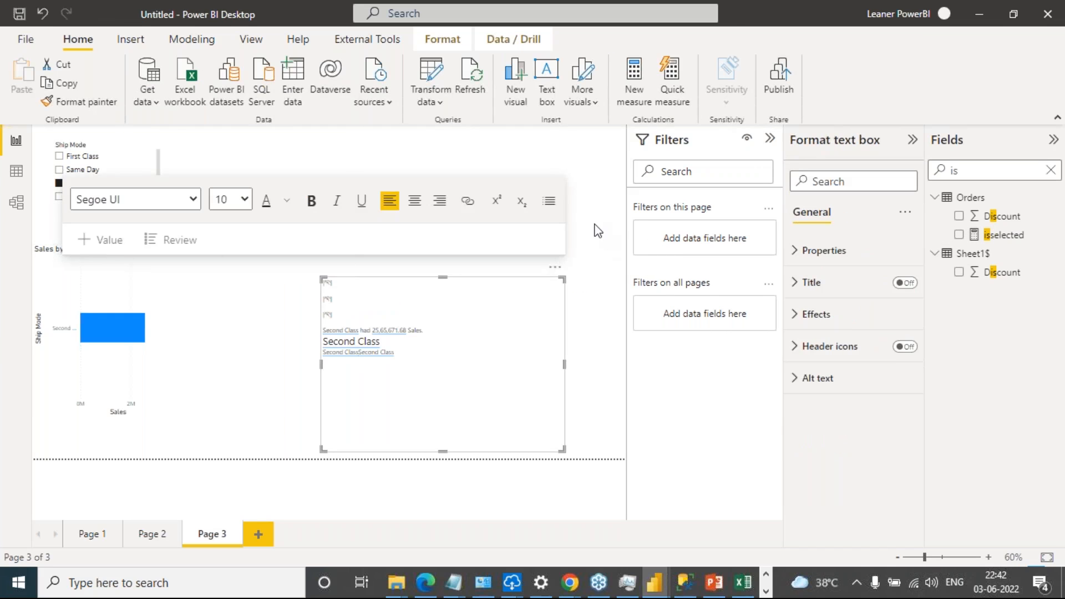
left_click(42, 201)
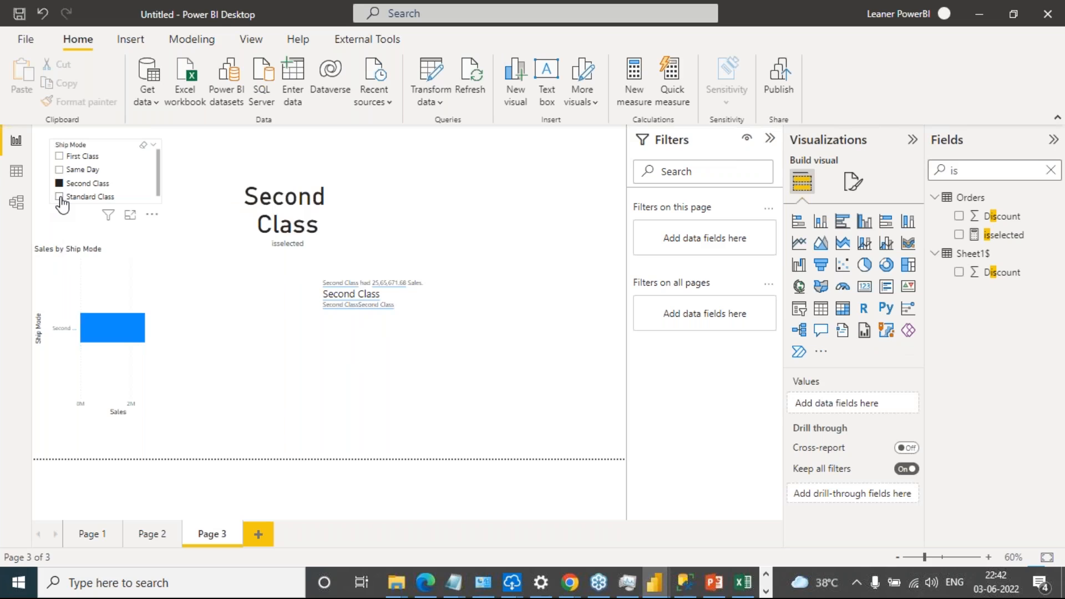
left_click(60, 198)
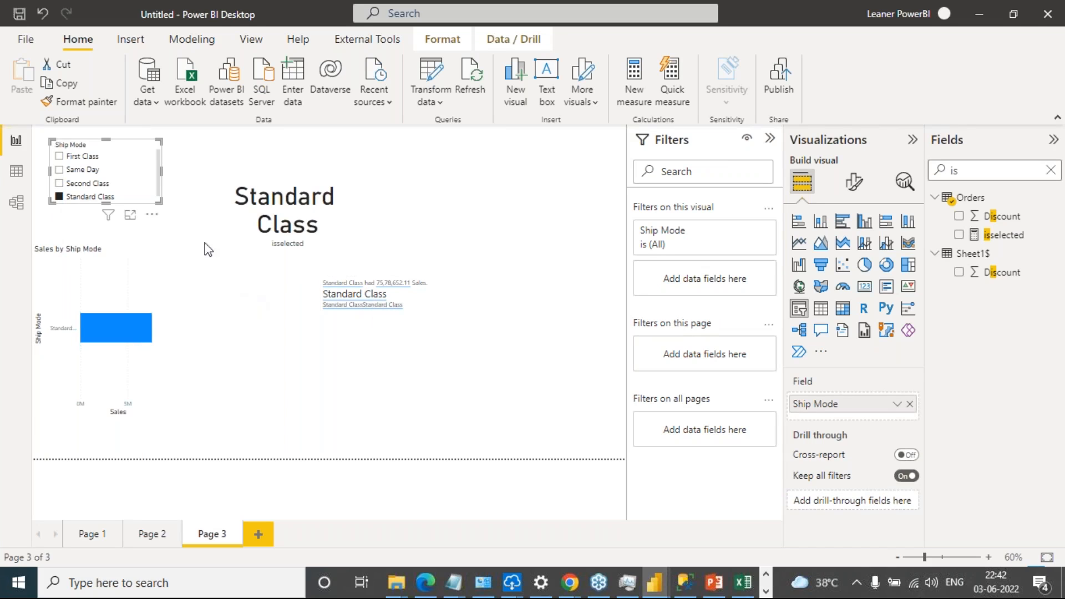
left_click(72, 171)
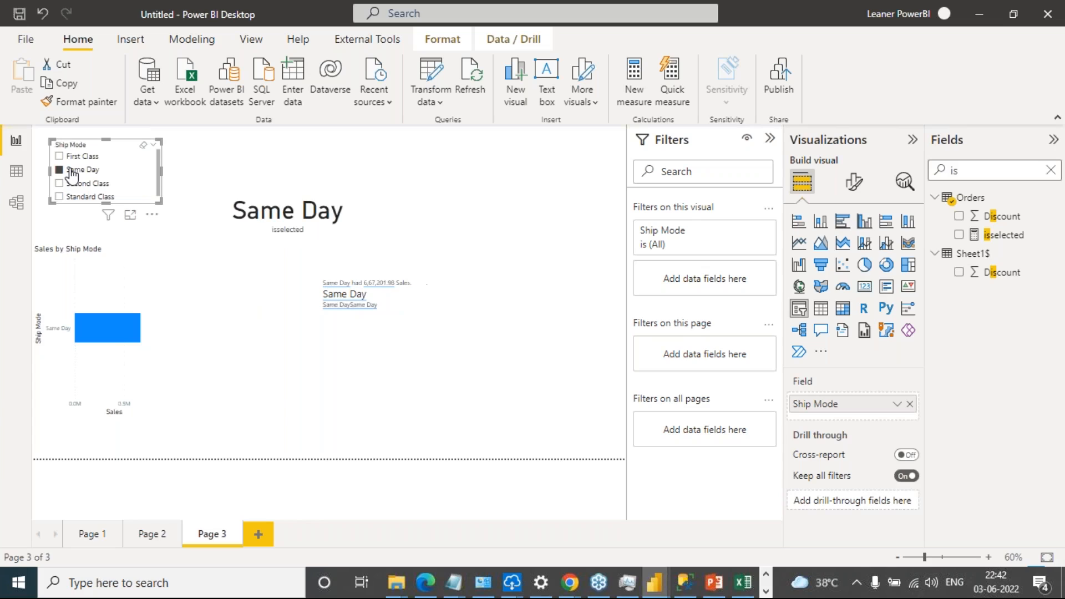
left_click(70, 157)
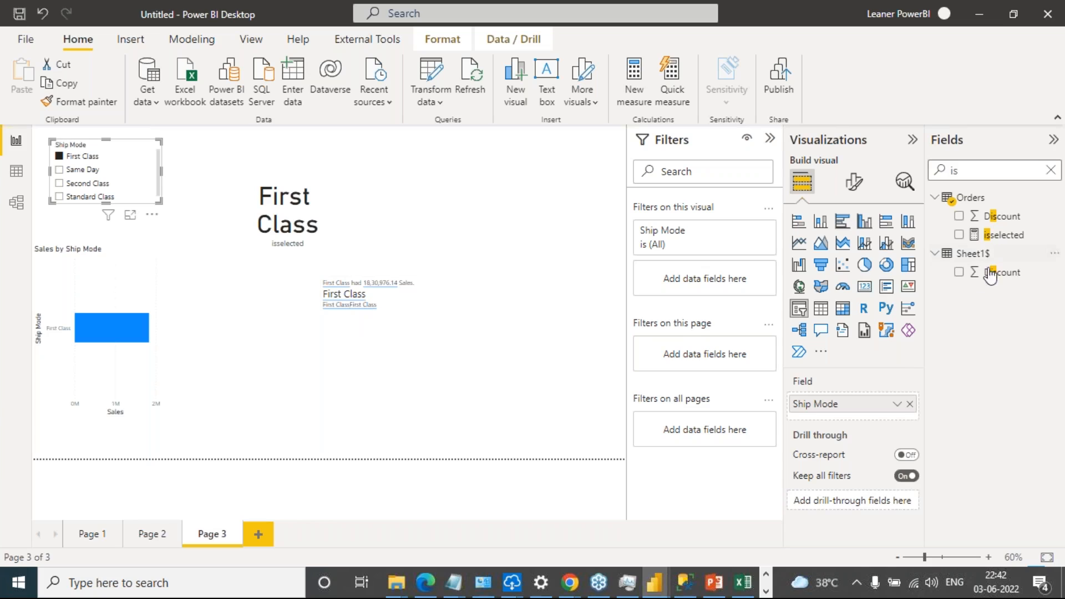
Show the isselected measure's formula and highlight the whole expression
left_click(998, 235)
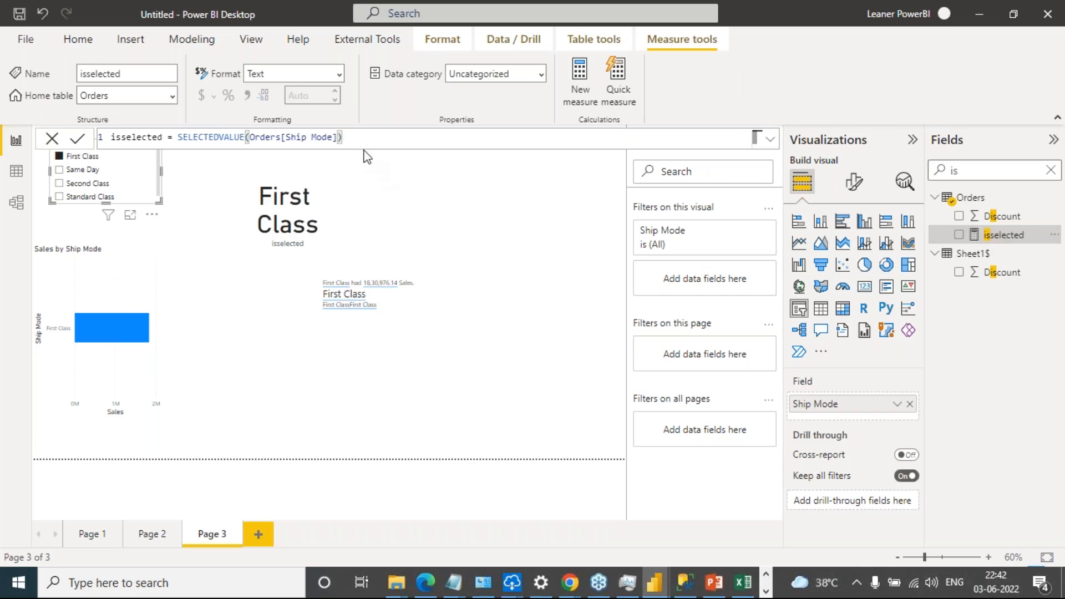
left_click_drag(366, 137, 143, 143)
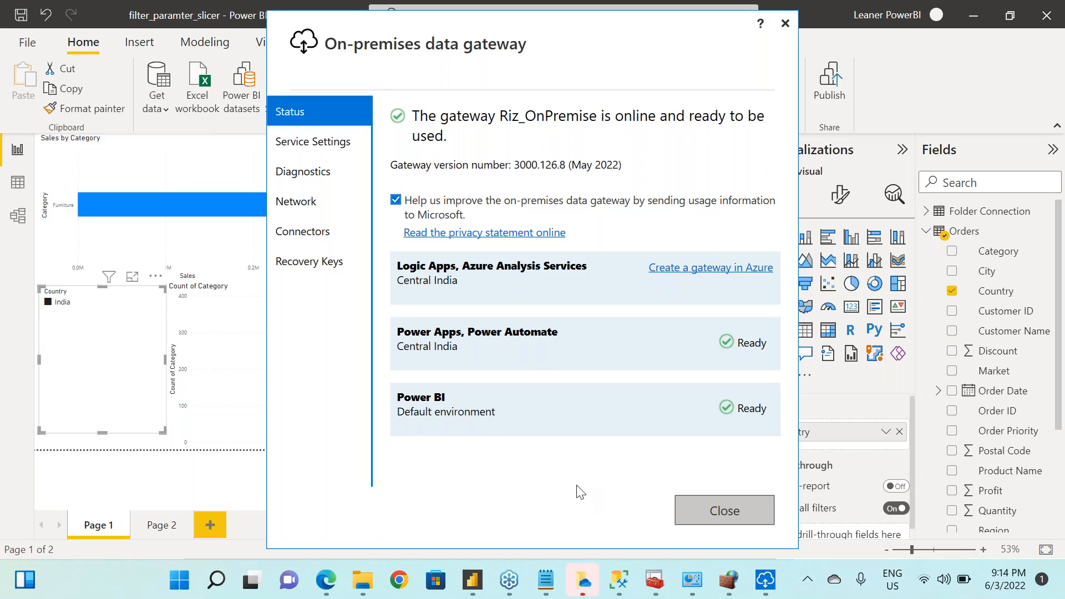
Switch to the Power BI service in Edge and open the gateway management page
left_click(327, 589)
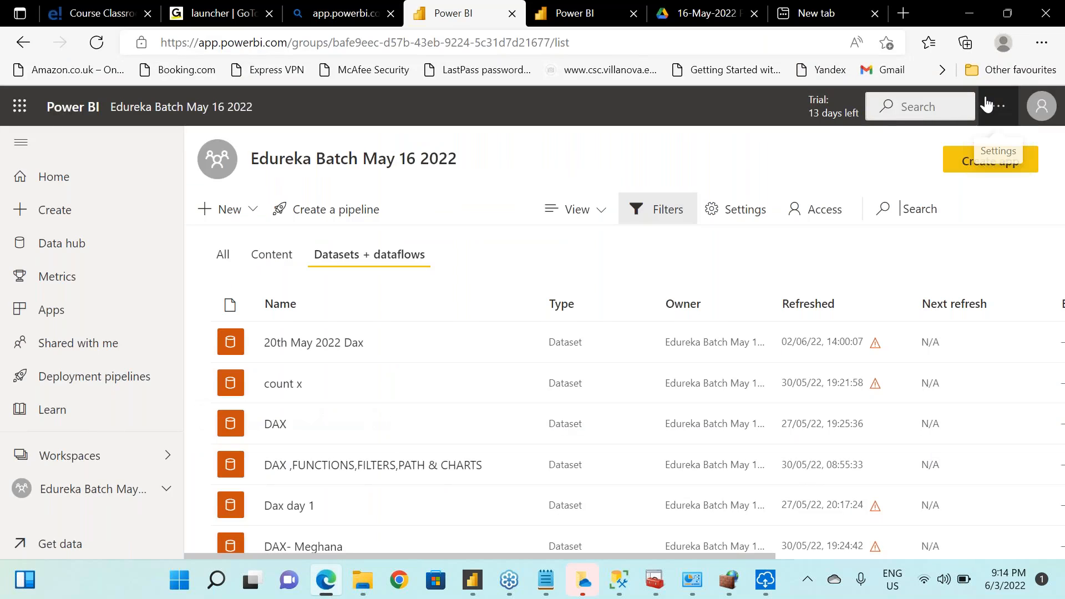
left_click(997, 110)
mouse_move(904, 168)
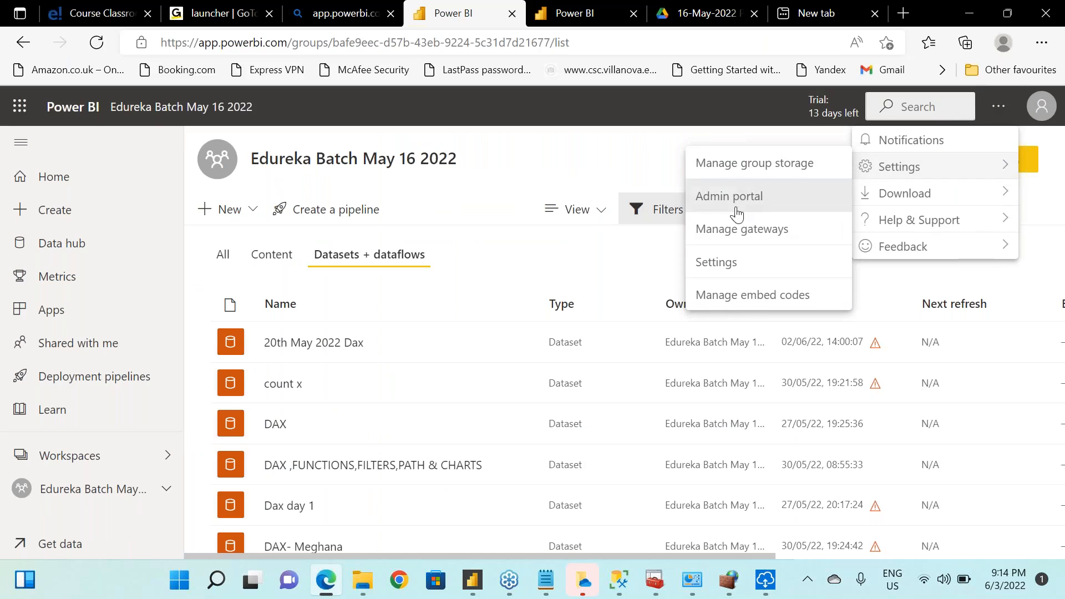
left_click(737, 238)
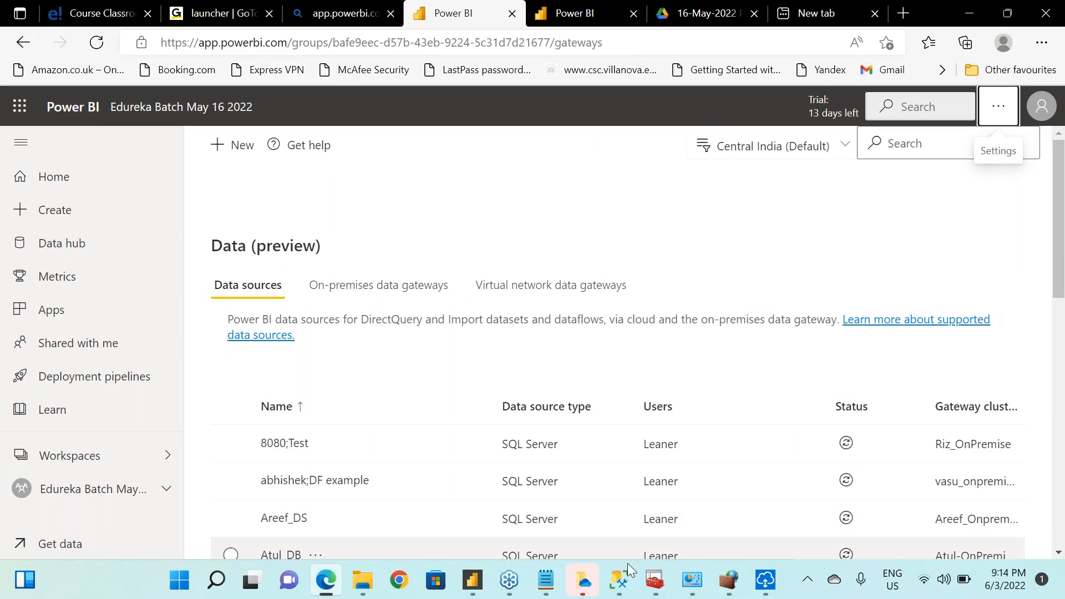
Bring up SQL Server Management Studio to view the dbo.Orders$ query results, and return to the gateway page
left_click(625, 581)
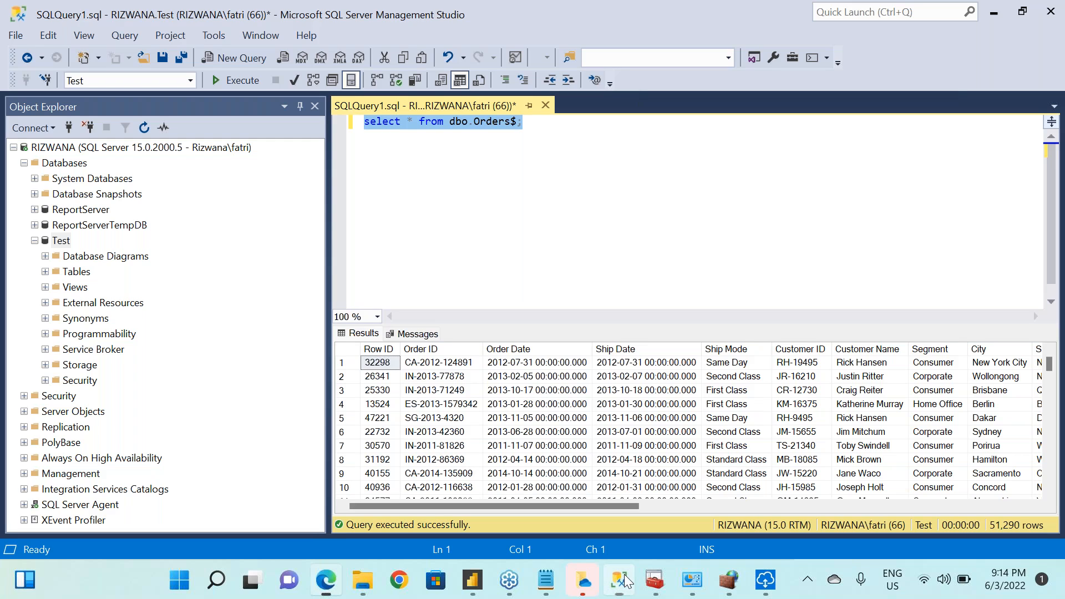
left_click(627, 581)
mouse_move(760, 588)
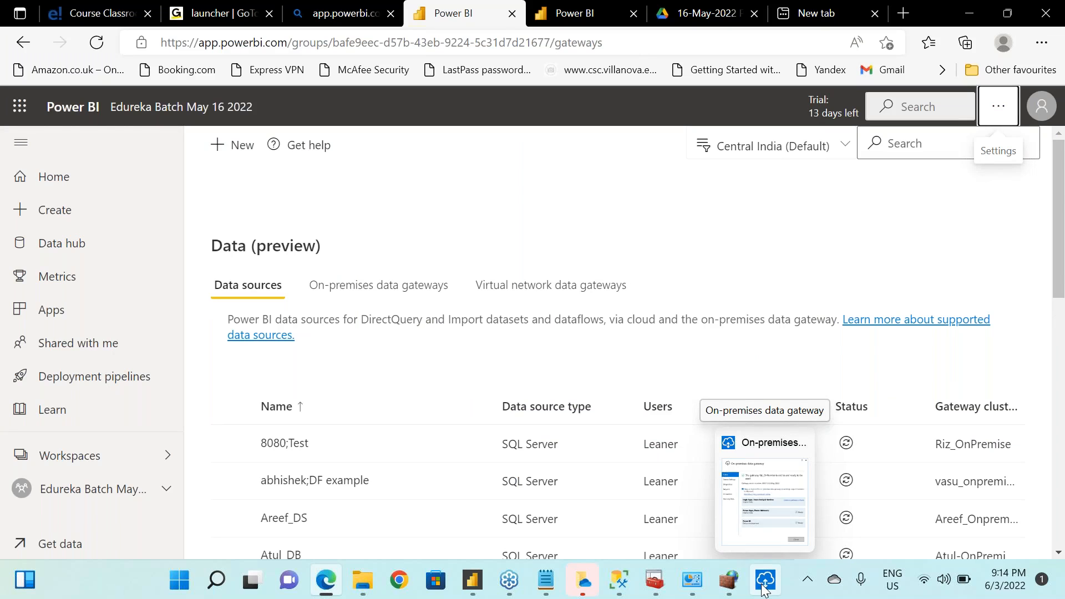
Examine the monitoring page of Windows Defender Firewall with Advanced Security, and close it to return to the gateway data sources
left_click(729, 581)
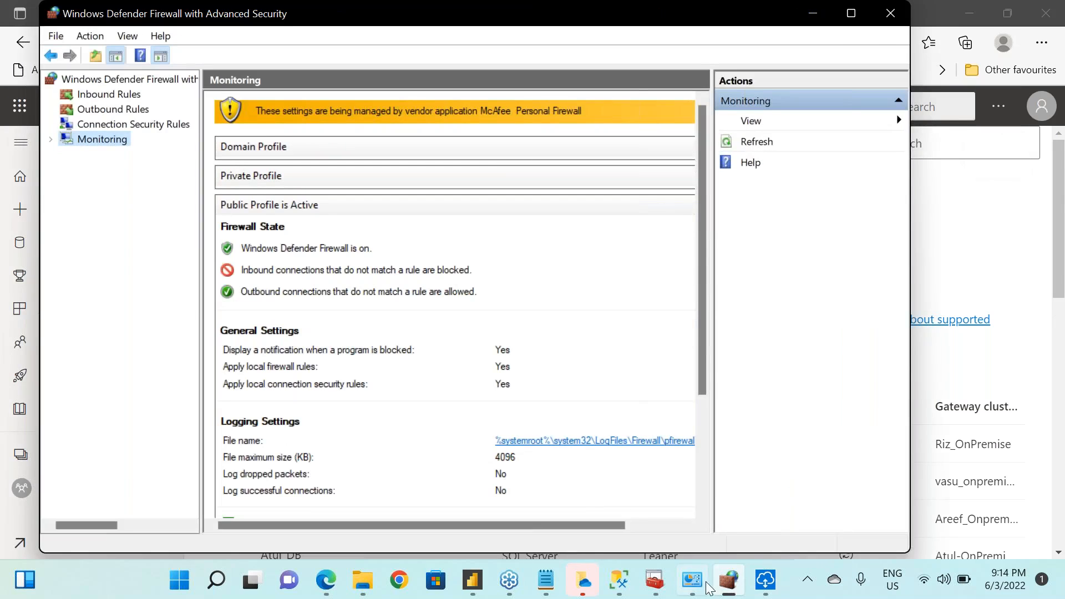
mouse_move(693, 588)
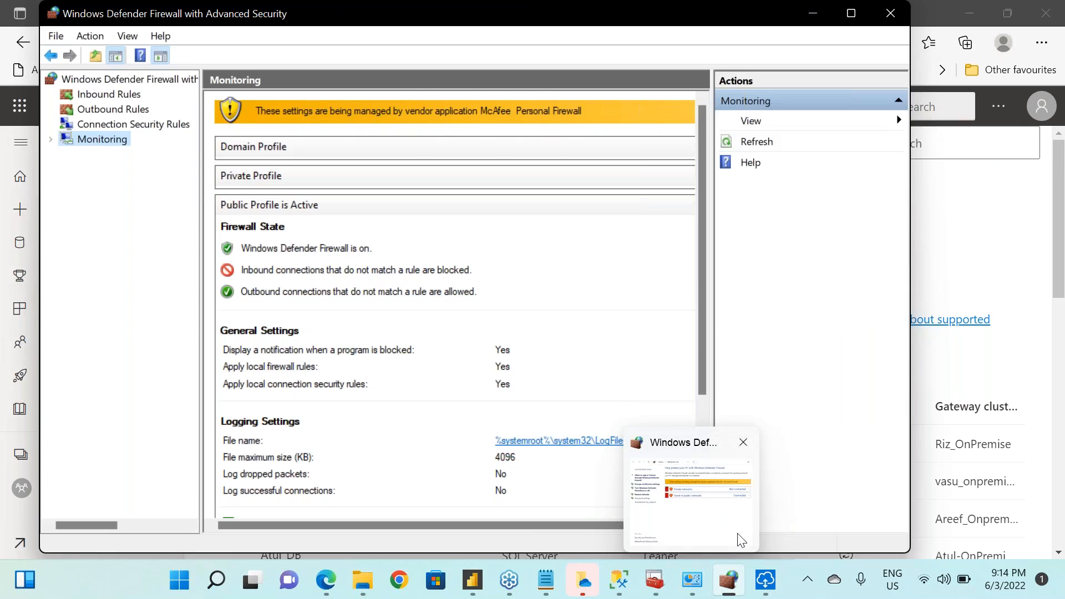
mouse_move(731, 541)
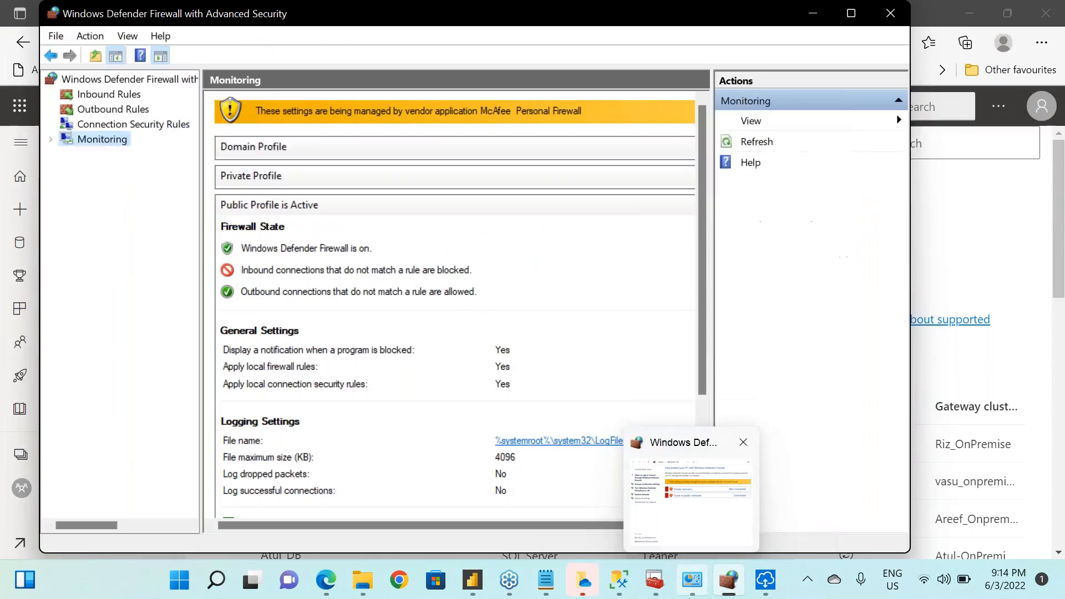
mouse_move(728, 582)
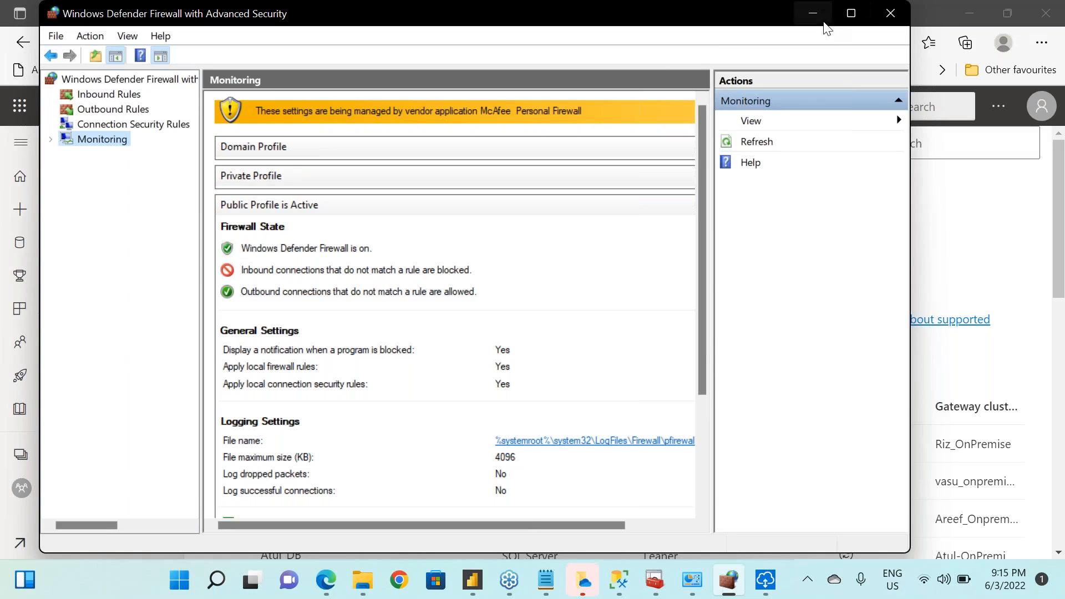
left_click(1052, 78)
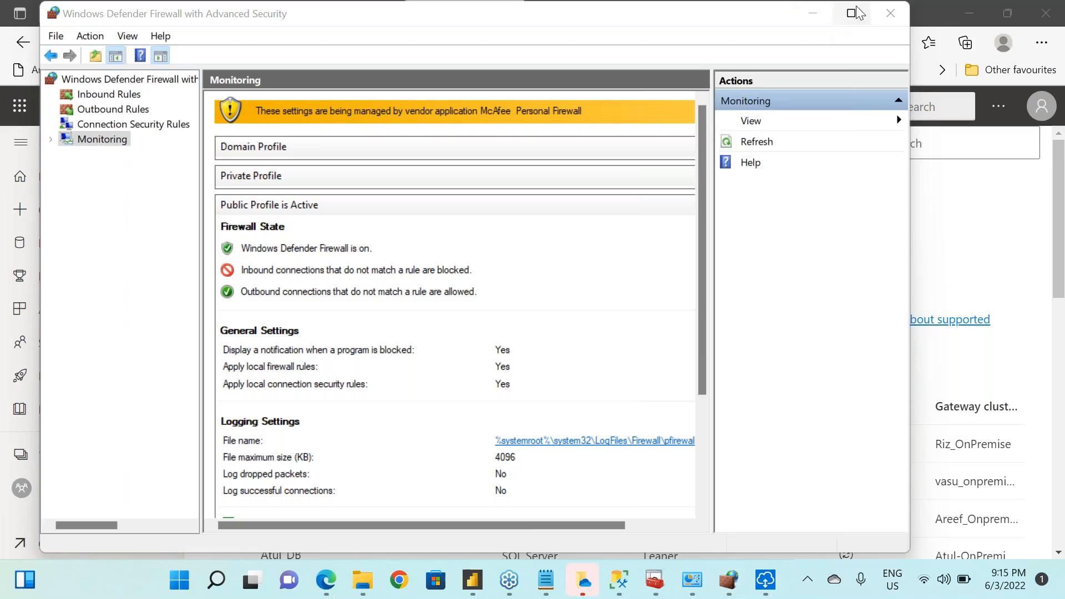
left_click(899, 14)
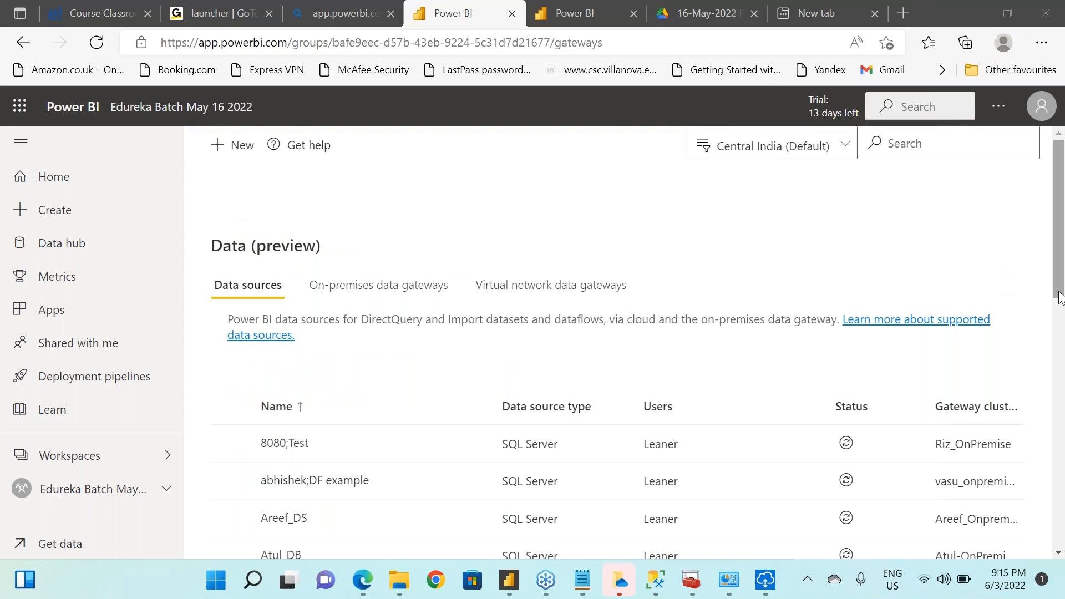
left_click_drag(1060, 297, 1061, 372)
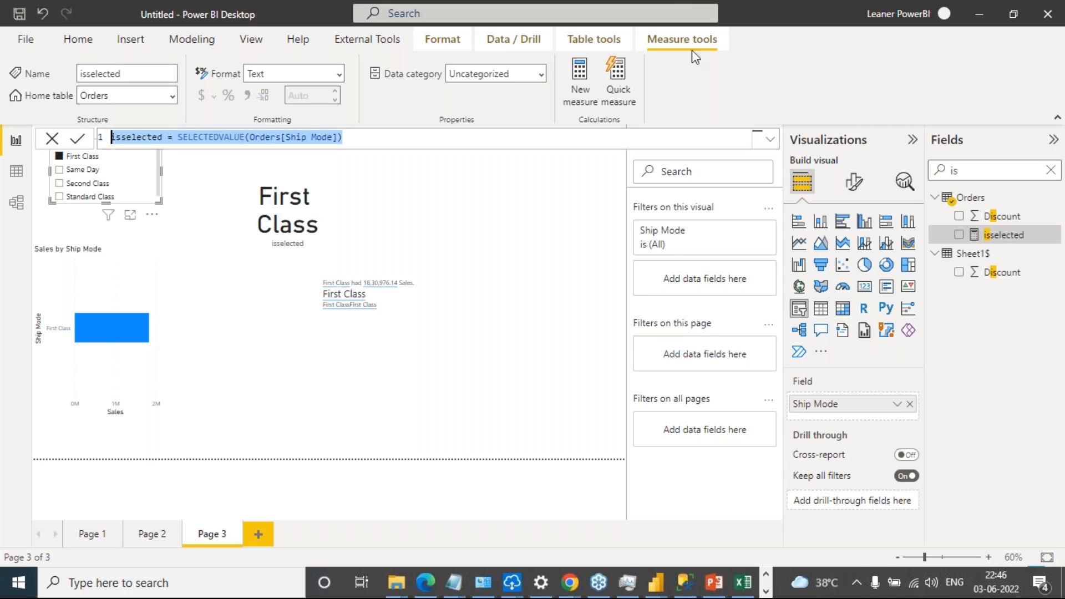
Leave the isselected measure's formula unedited and close the formula bar
left_click(546, 204)
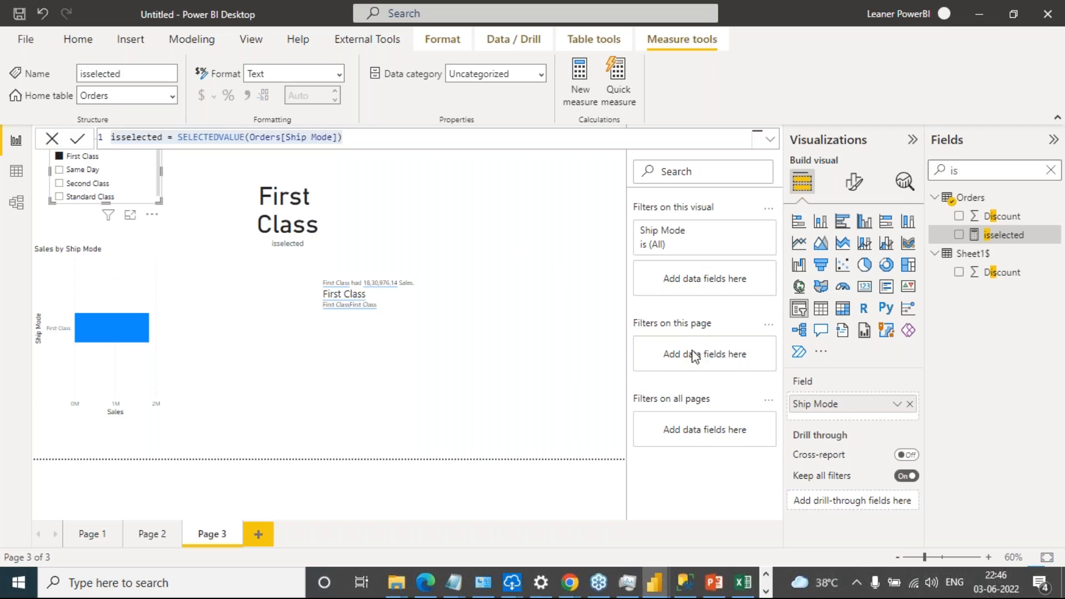
left_click(52, 139)
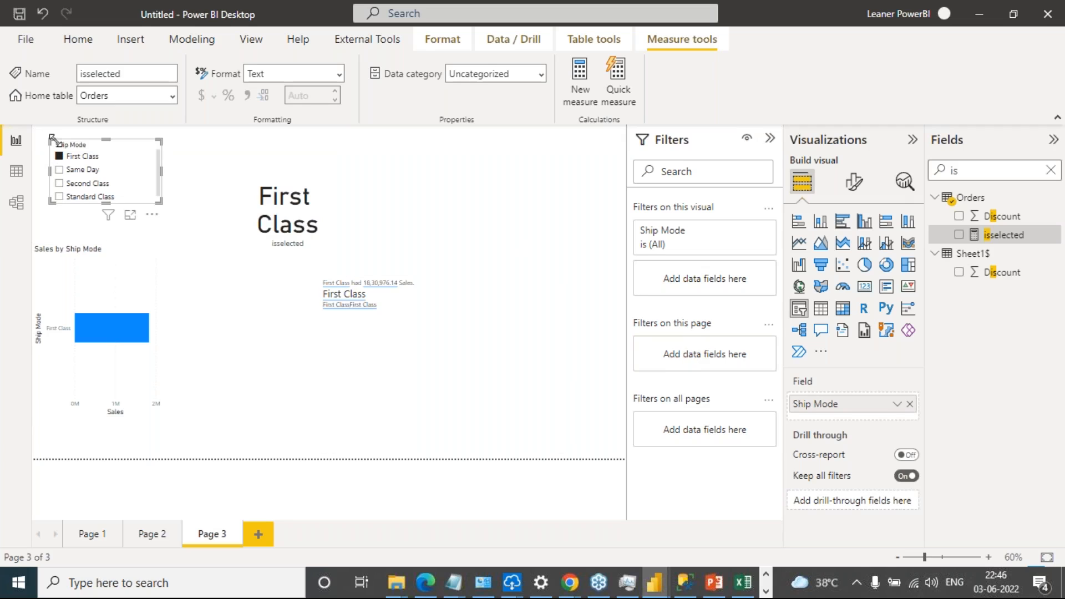
Clear First Class in the Ship Mode slicer, and filter the report by Same Day and by First Class in turn
left_click(154, 305)
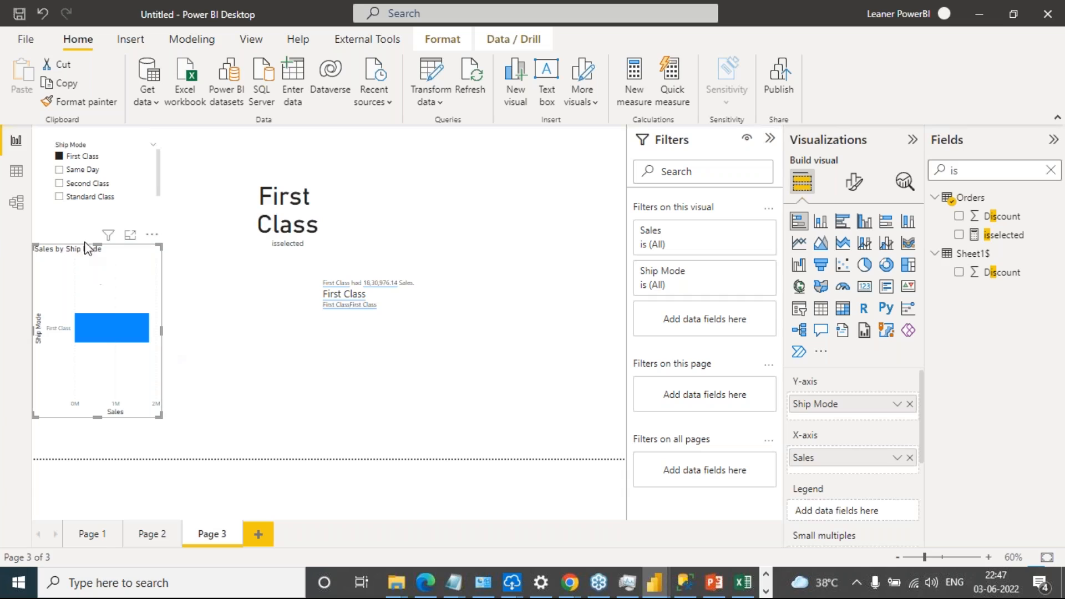
left_click(73, 158)
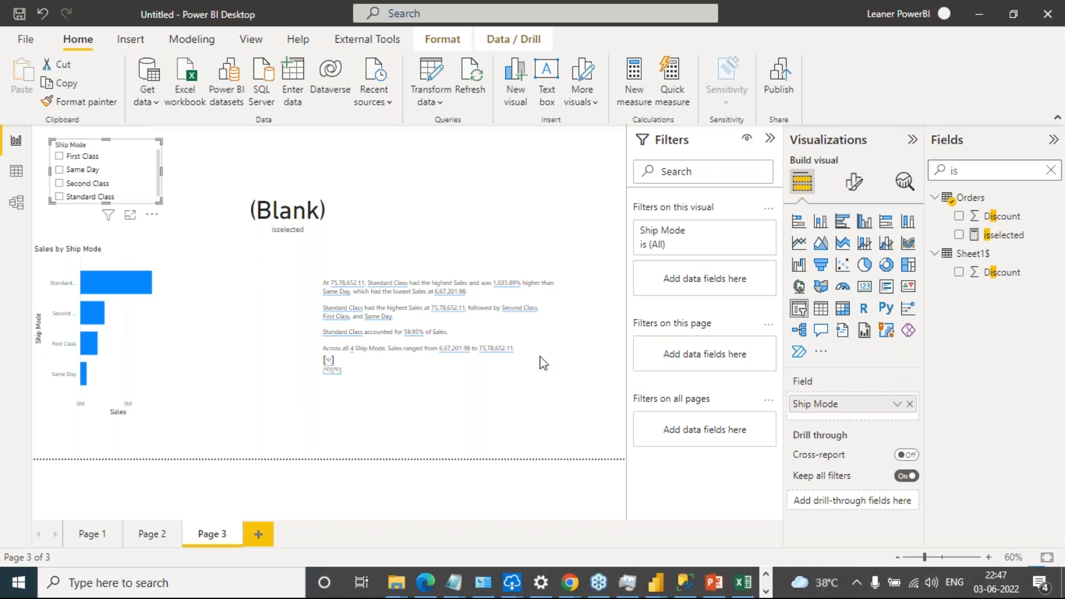
left_click(60, 169)
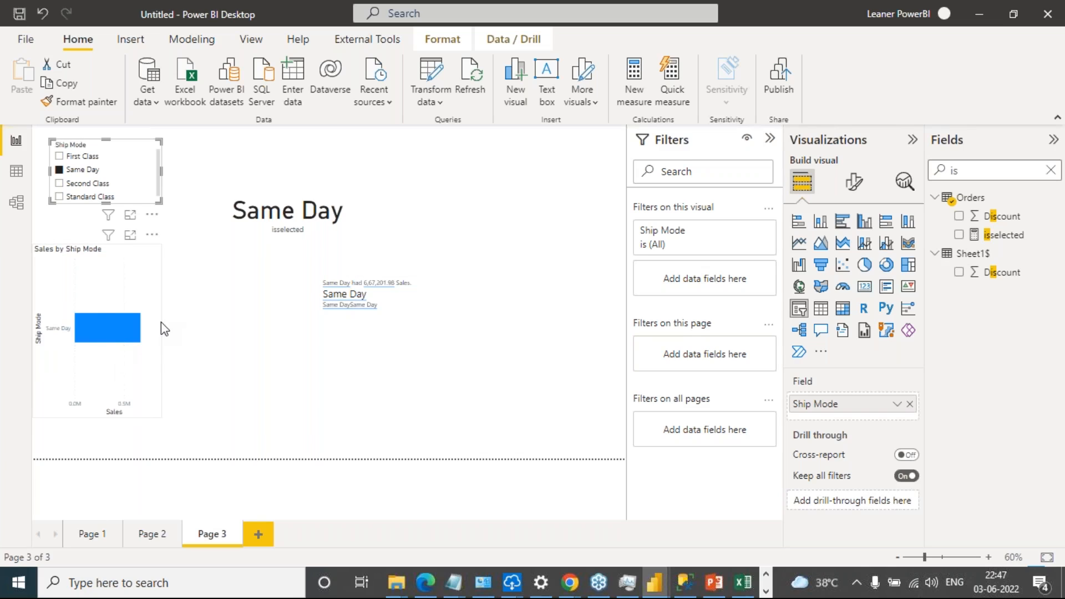
left_click(57, 156)
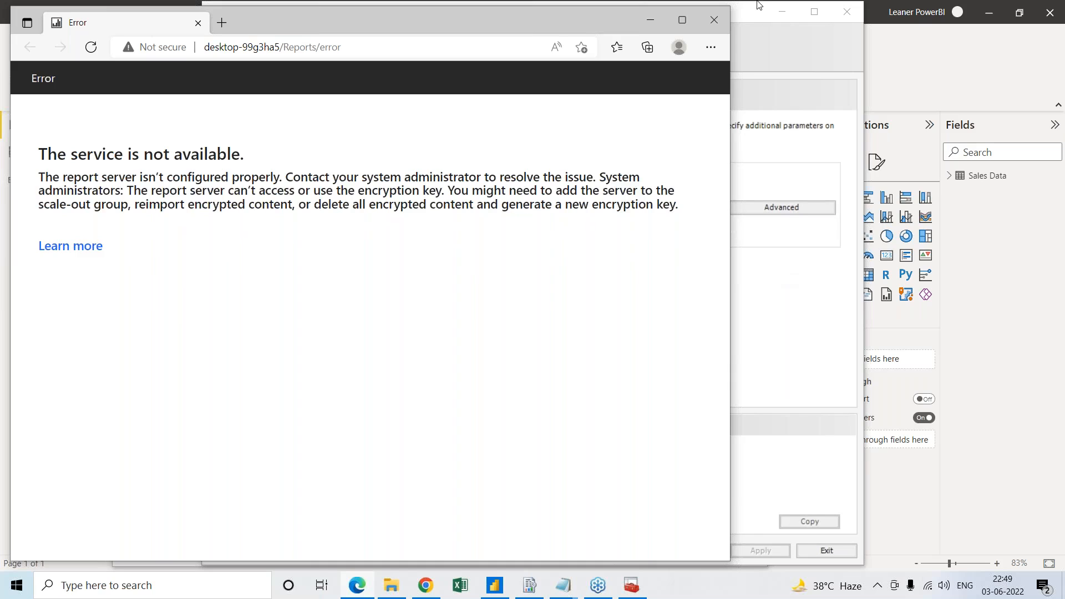
Close the report server error page and examine the Web Service URL and Database settings in Report Server Configuration Manager
left_click(714, 22)
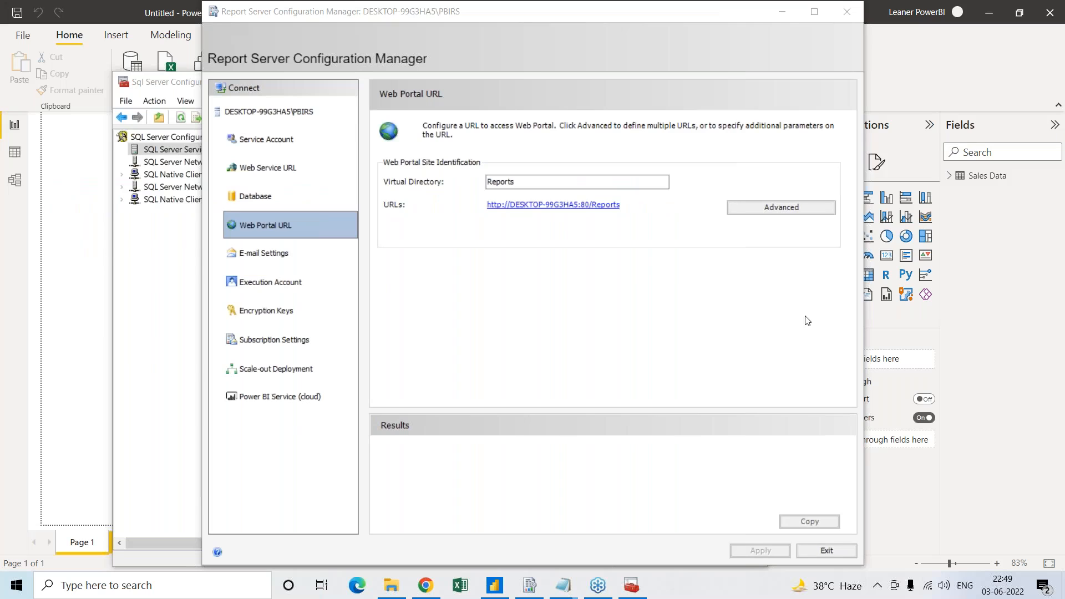
left_click(808, 321)
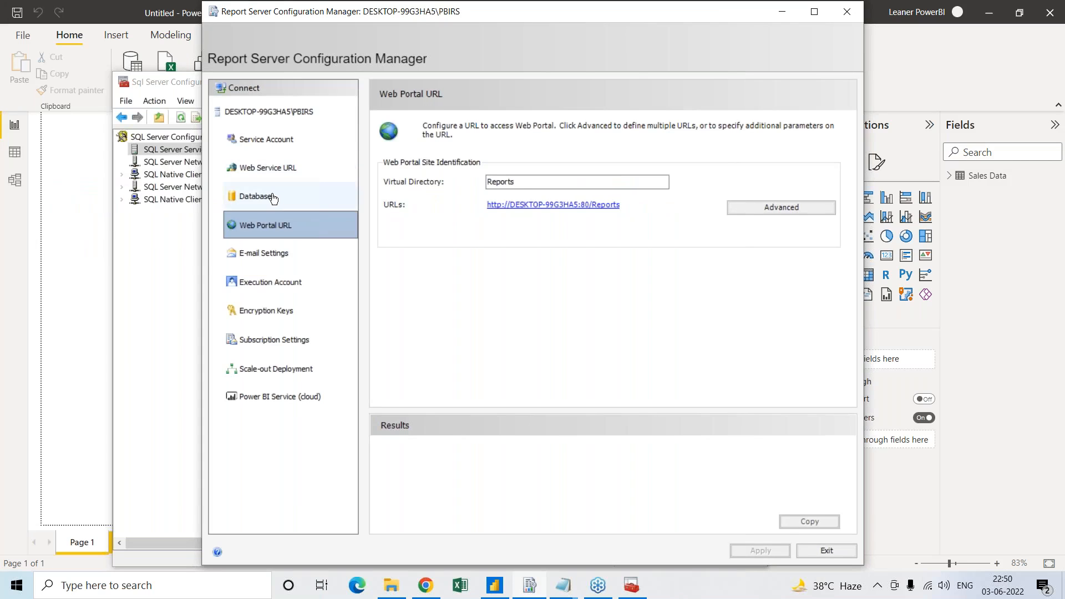
left_click(255, 117)
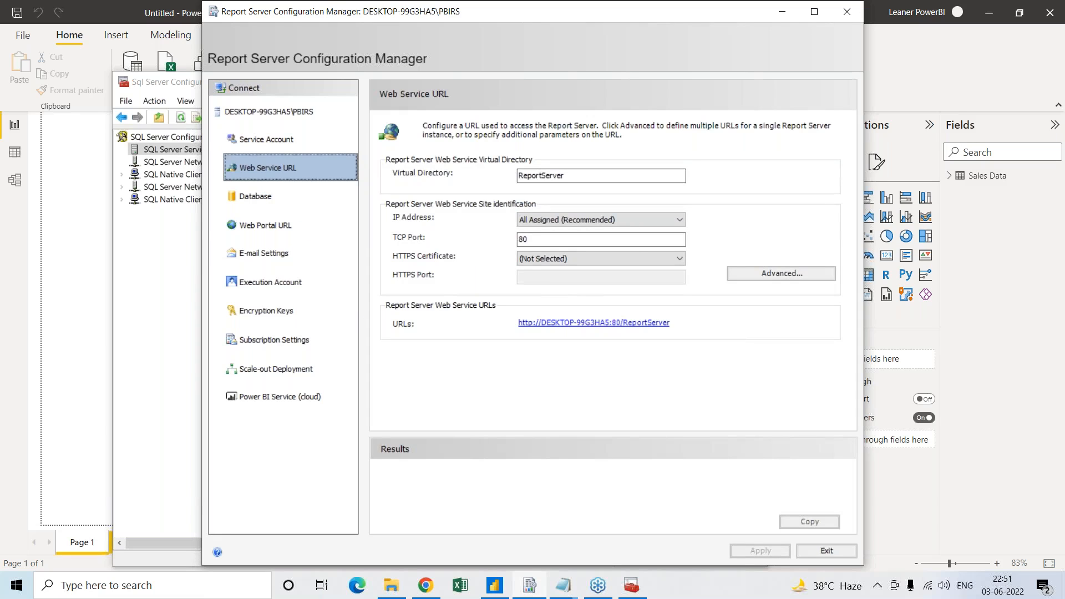
left_click(285, 204)
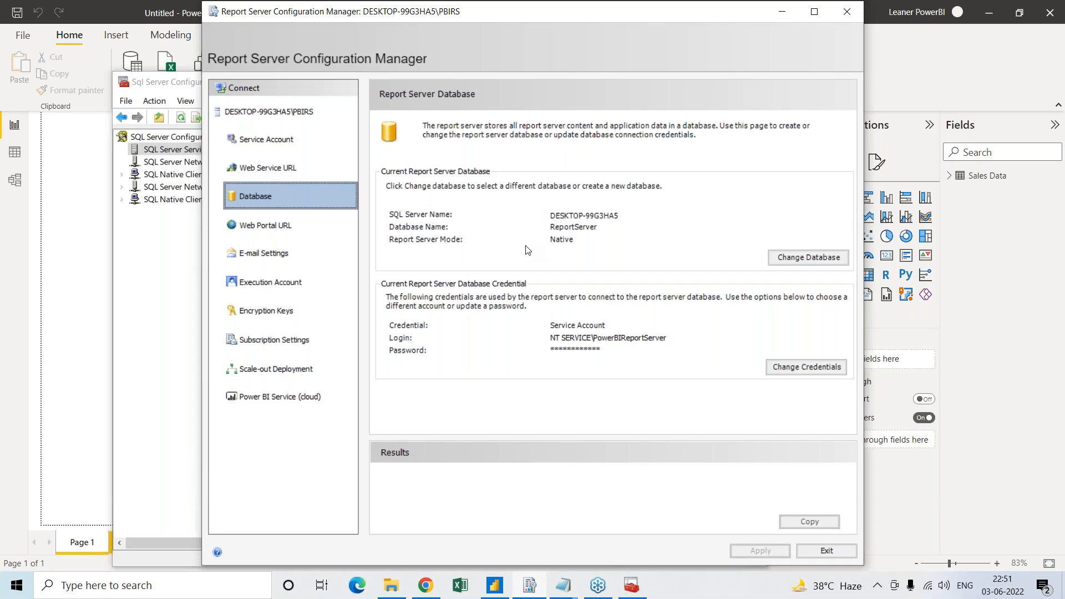
Examine the advanced multiple web site configuration of the Web Portal URL, and close it without changes
left_click(272, 231)
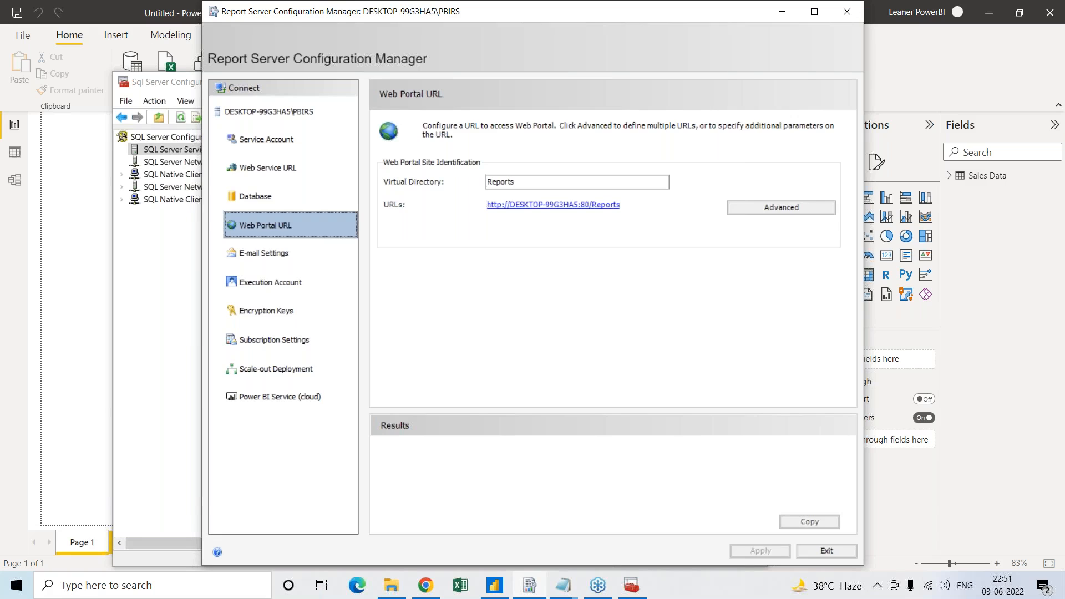
left_click(792, 213)
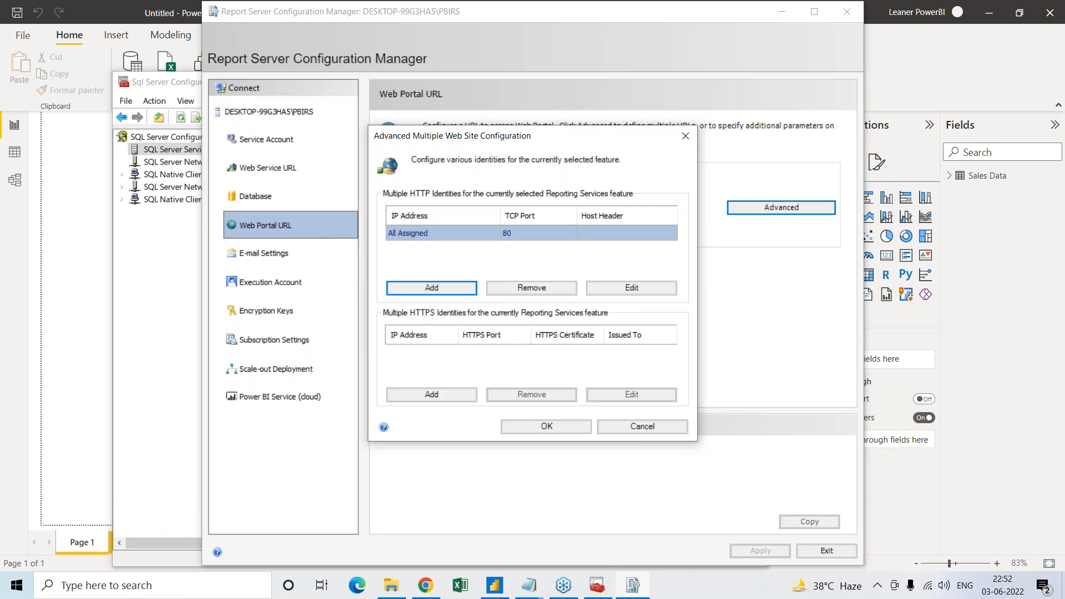
left_click(685, 138)
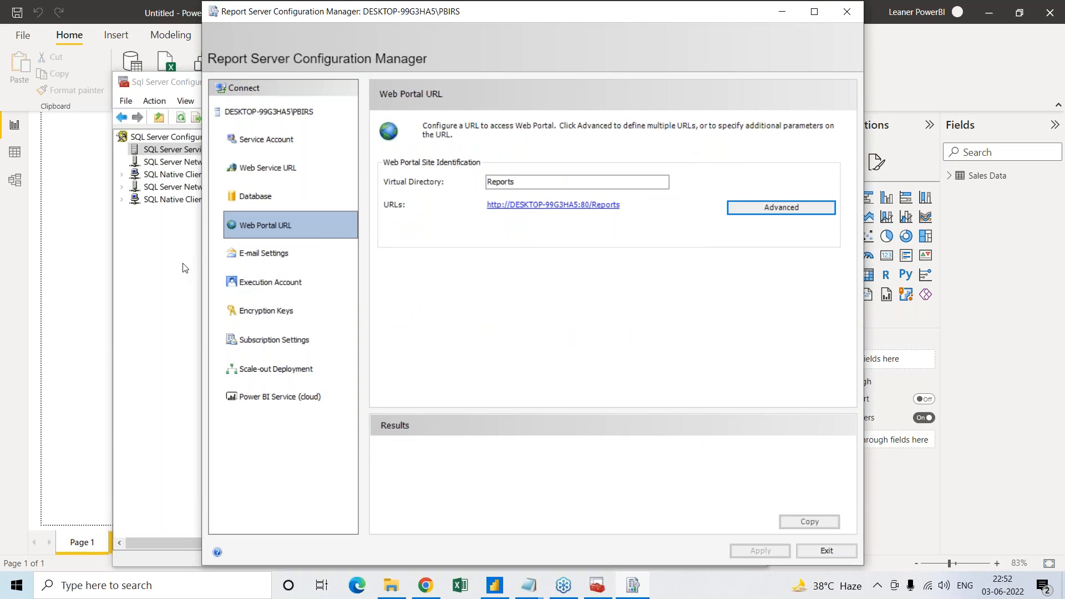
Look through the full list of recently added programs, and open and close the Python 3.10 console
left_click(10, 593)
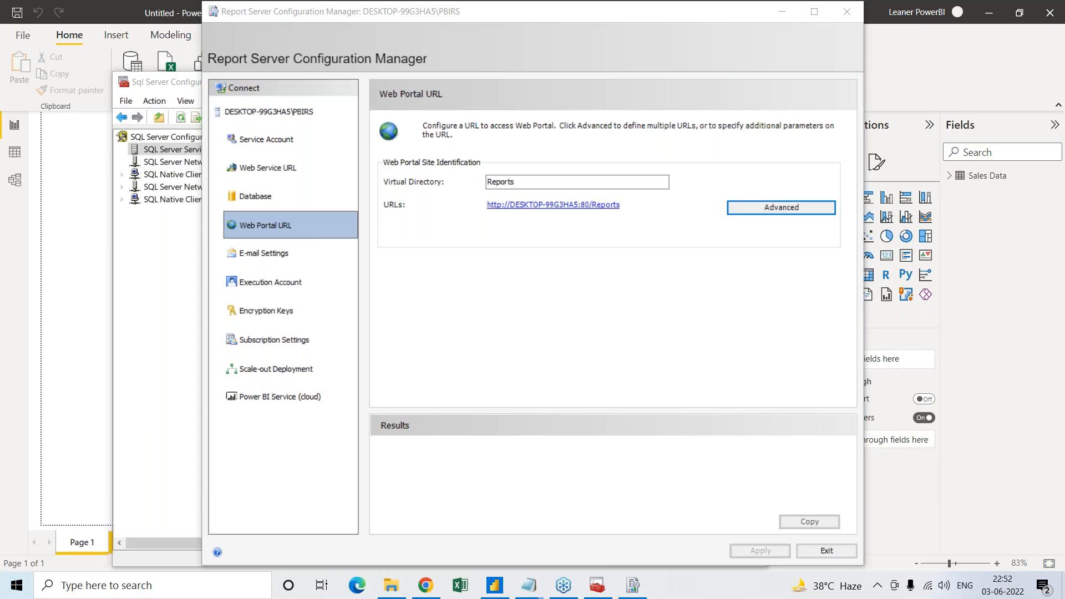
left_click(11, 589)
left_click(11, 589)
left_click(23, 593)
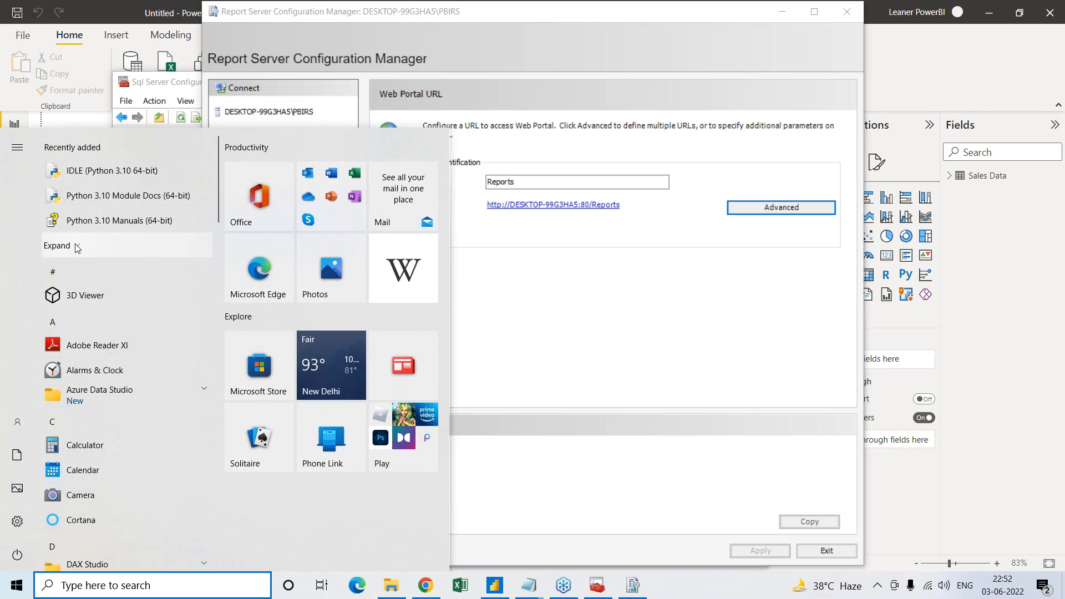
left_click(77, 248)
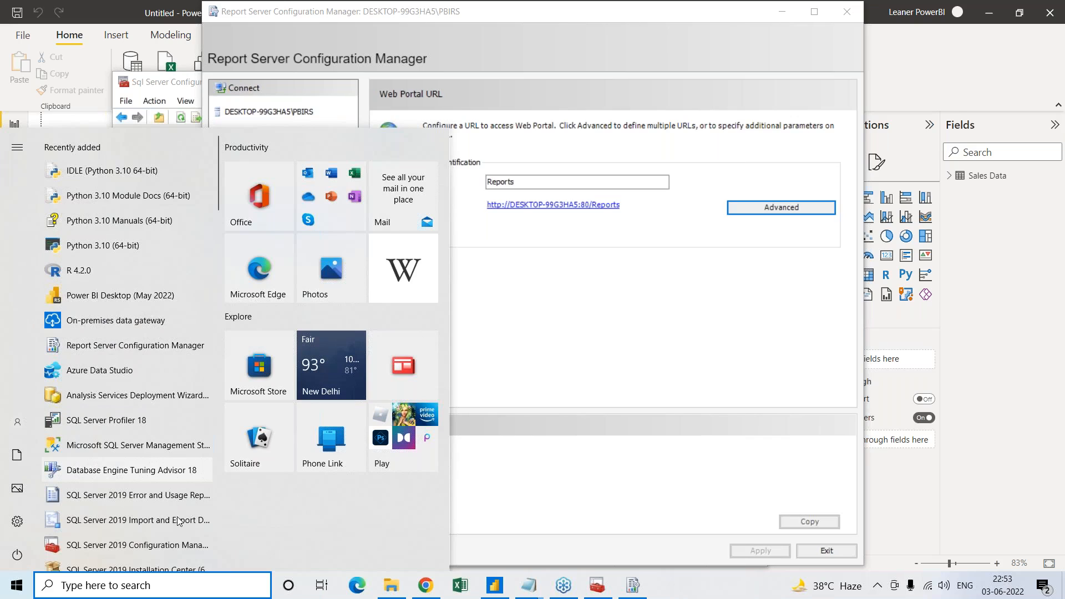
left_click(184, 446)
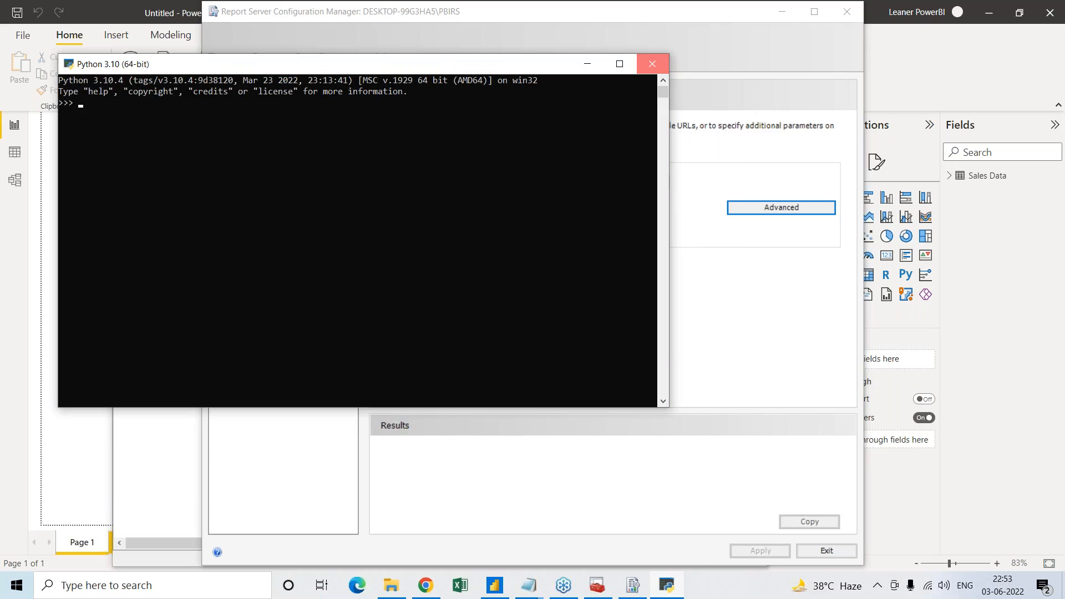
left_click(653, 63)
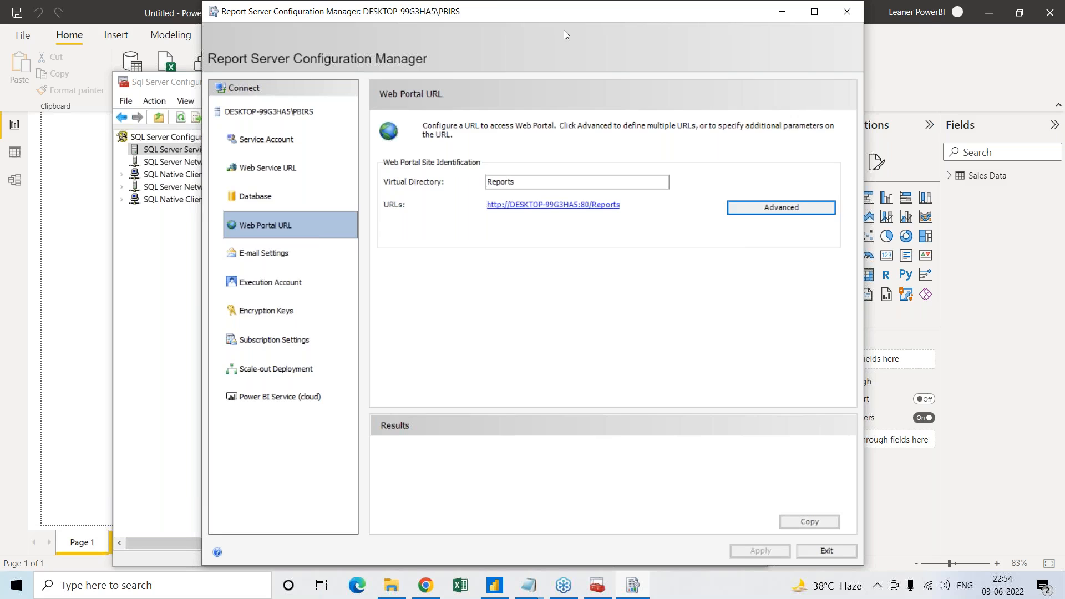
Move the Report Server Configuration Manager window aside and bring SQL Server Configuration Manager to the front
left_click_drag(494, 14, 553, 63)
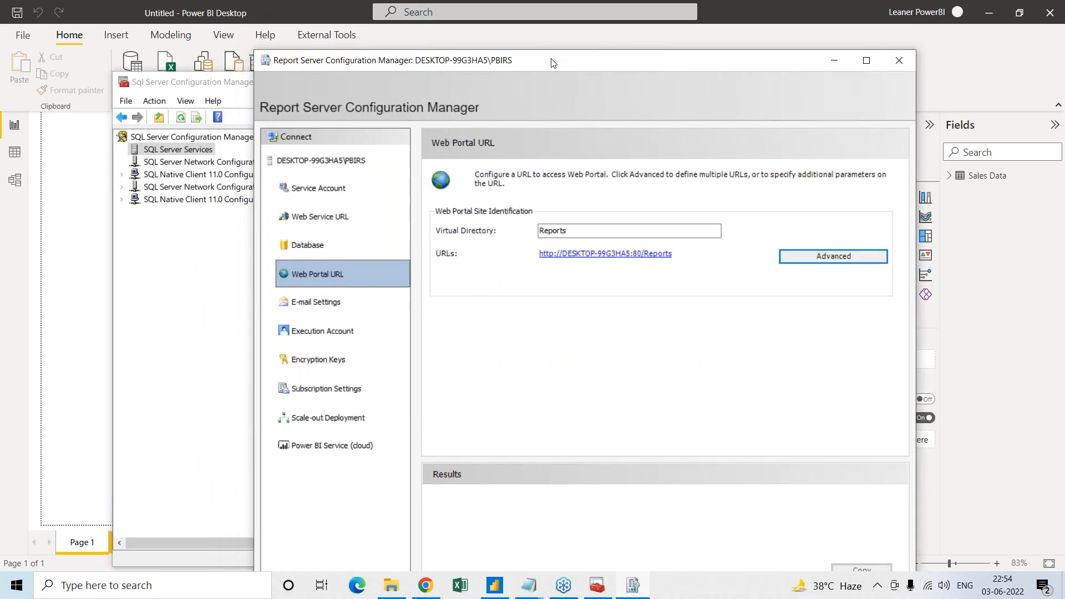
left_click(76, 586)
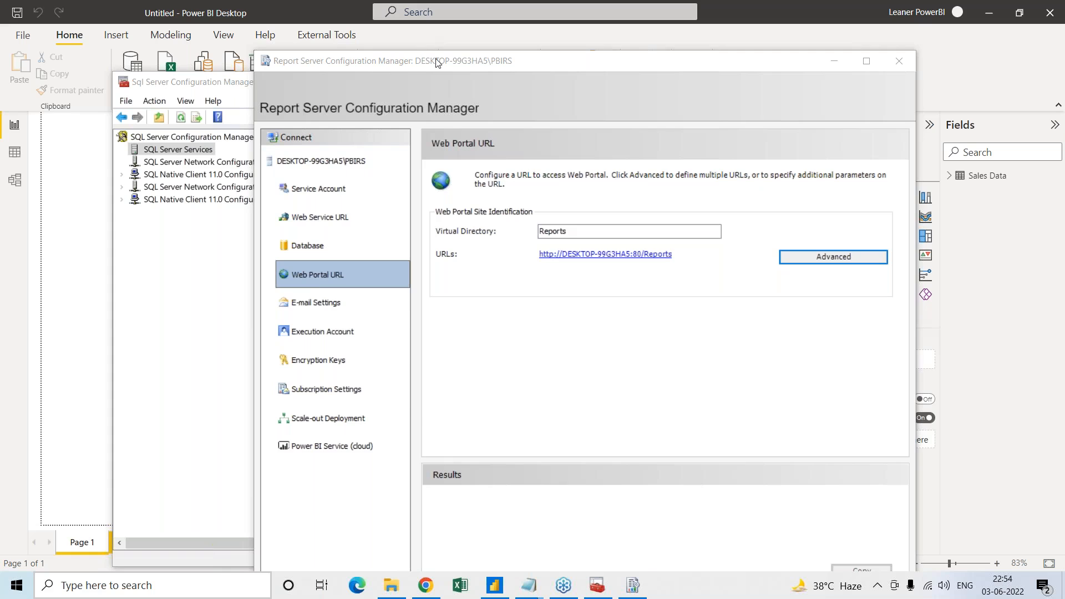
left_click_drag(472, 63, 550, 60)
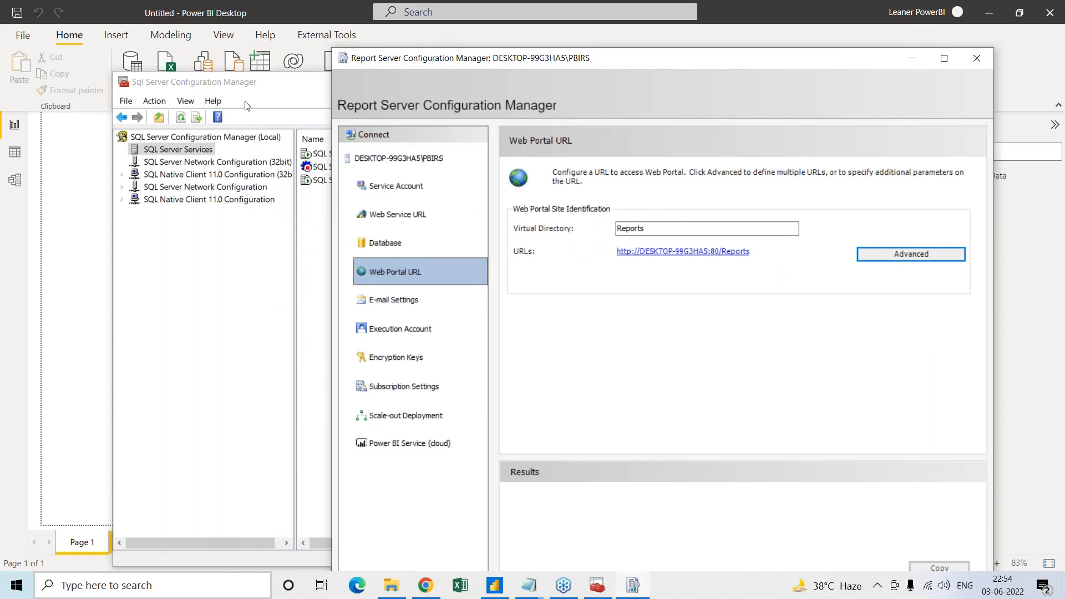
left_click(270, 300)
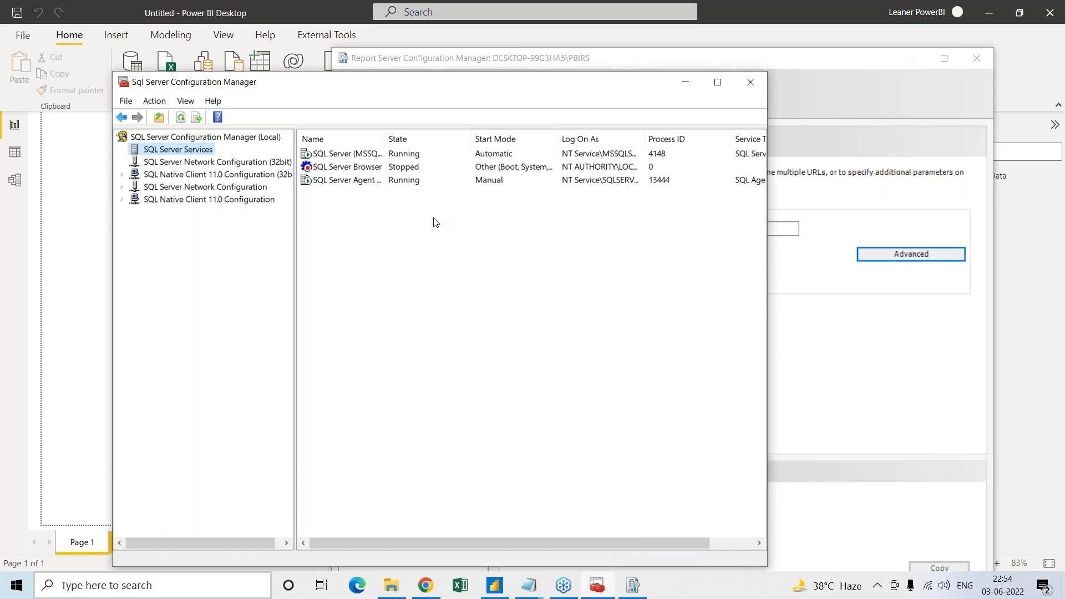
Review the expanded list of recently added programs again, and dismiss it without launching anything
left_click(16, 591)
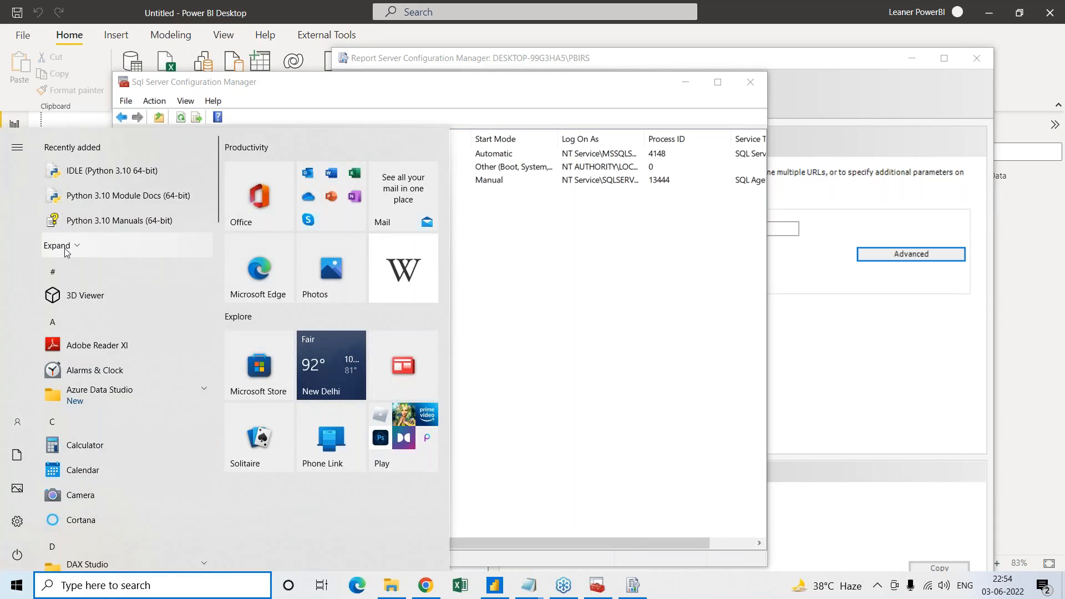
left_click(65, 251)
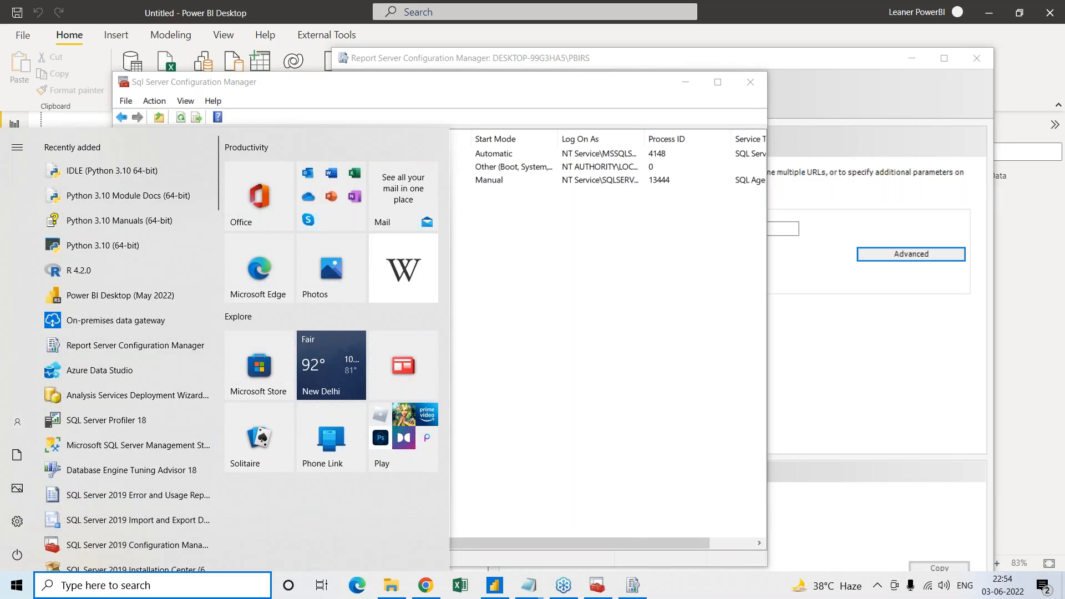
left_click(1049, 12)
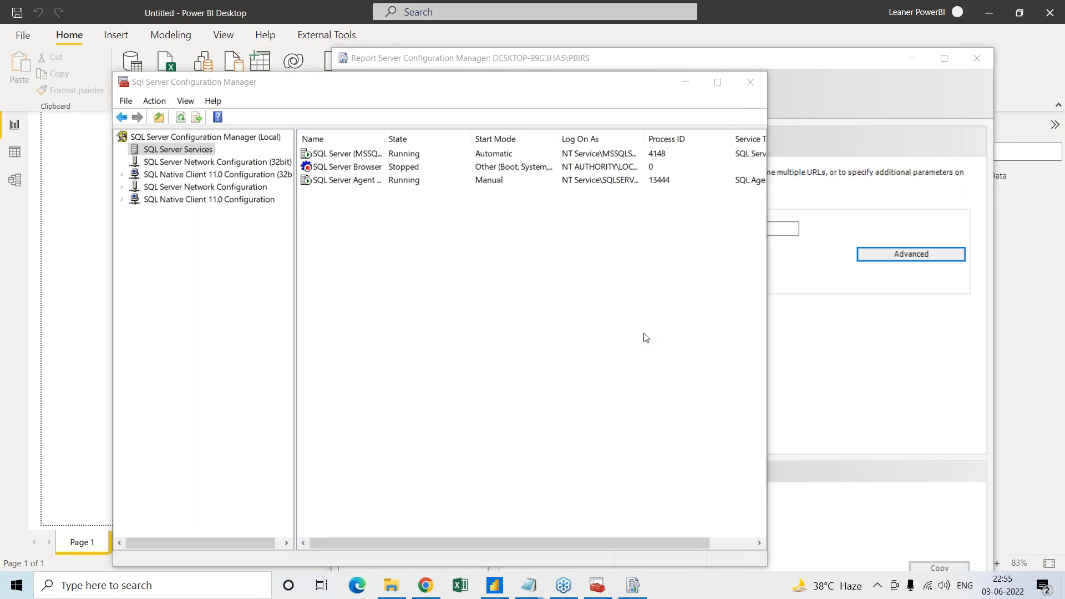
left_click(821, 354)
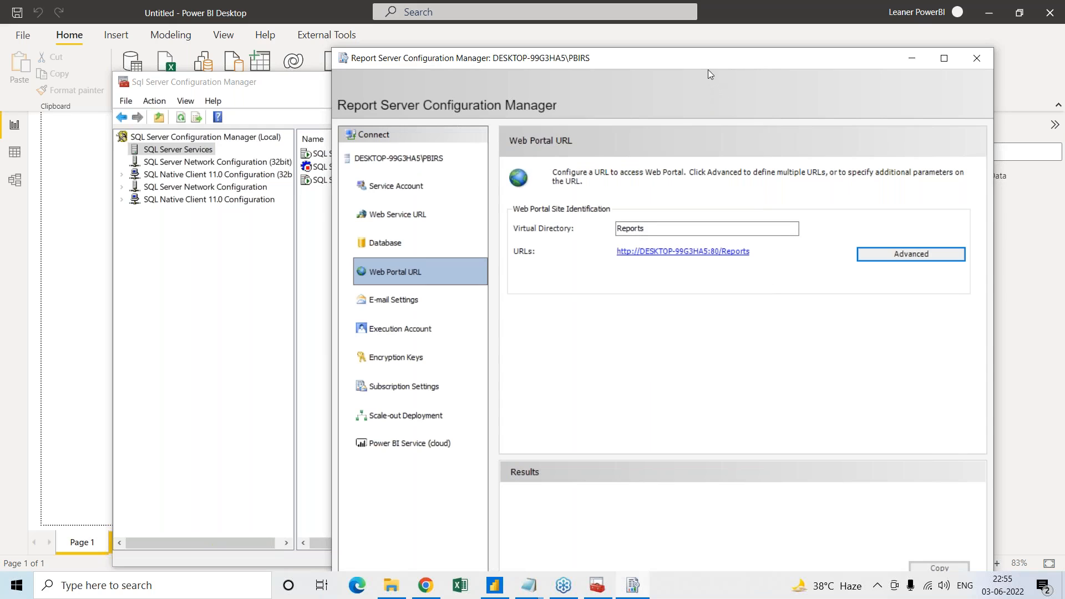
left_click_drag(708, 69, 521, 94)
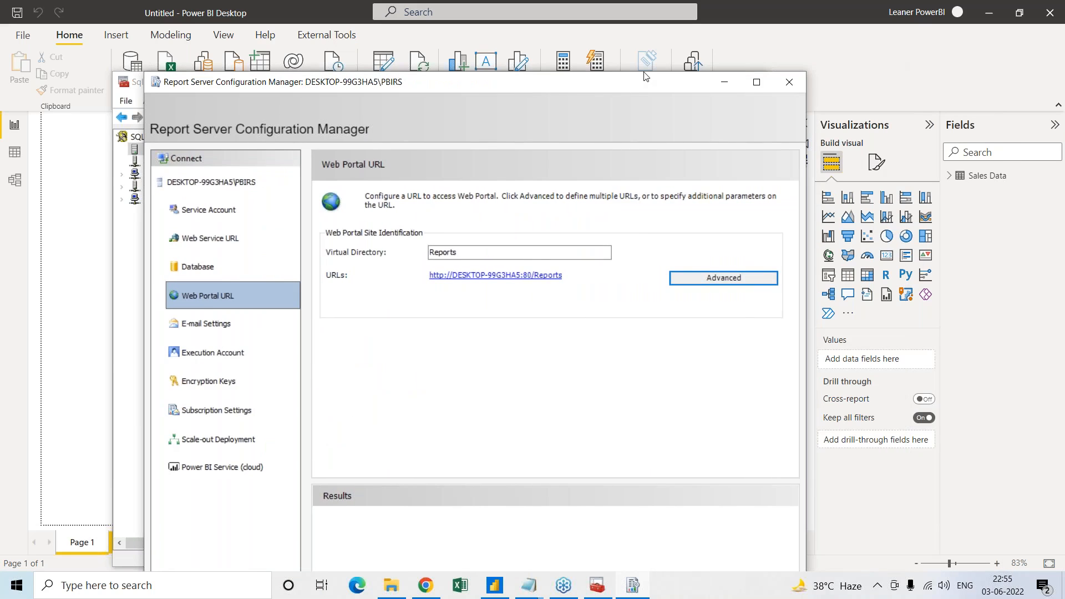
left_click_drag(625, 90, 675, 71)
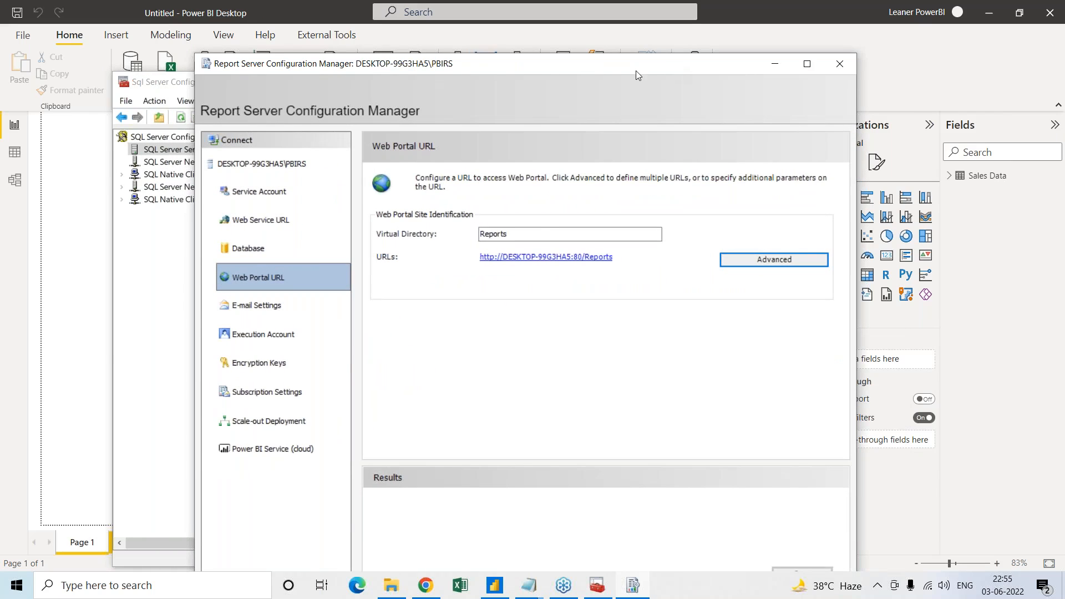
left_click_drag(635, 71, 680, 60)
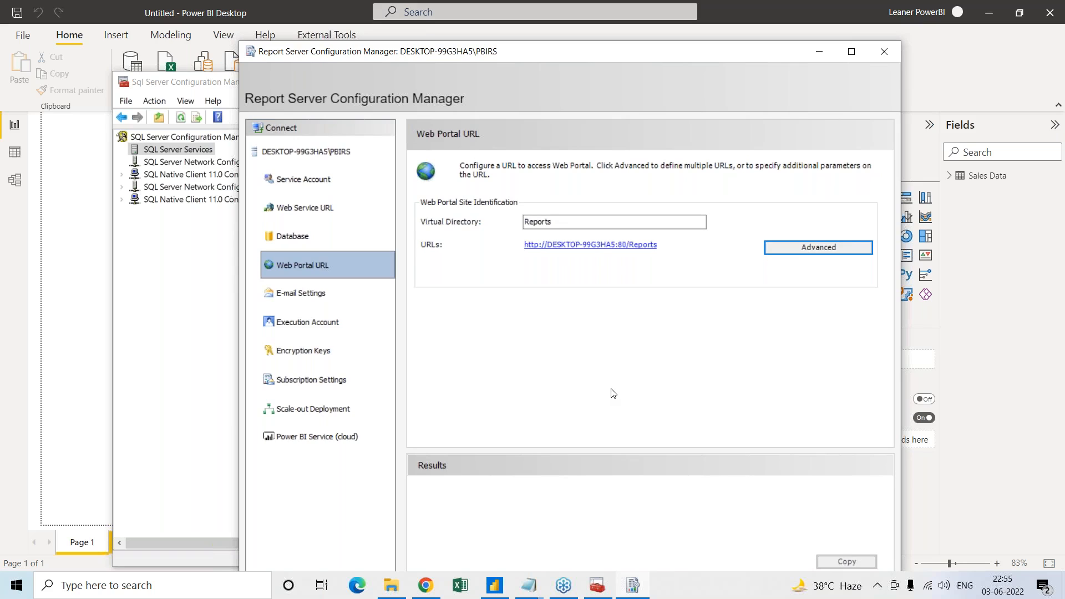
left_click(588, 249)
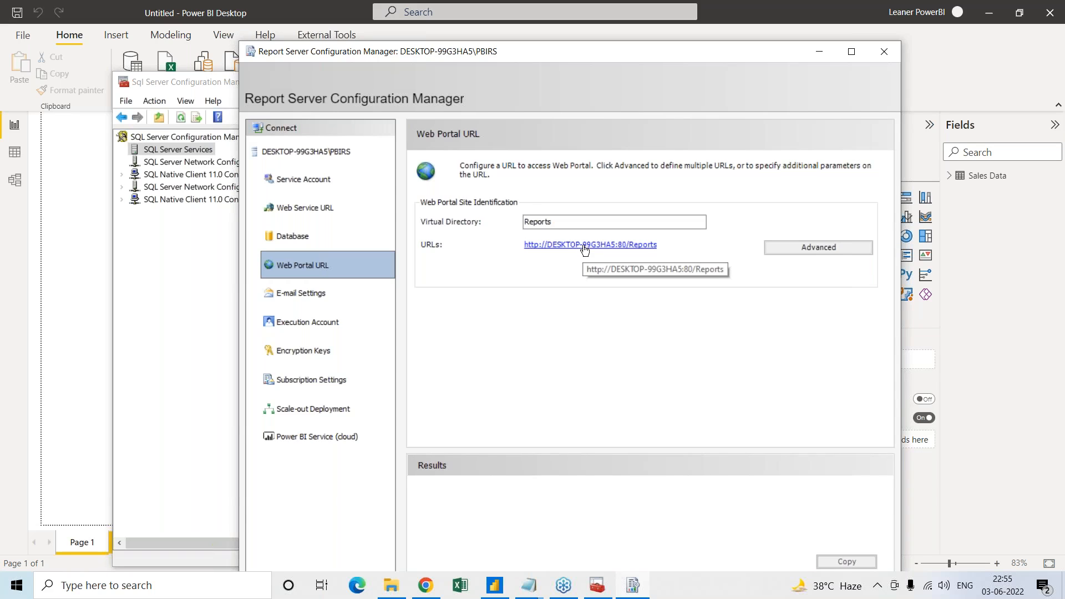
left_click(584, 247)
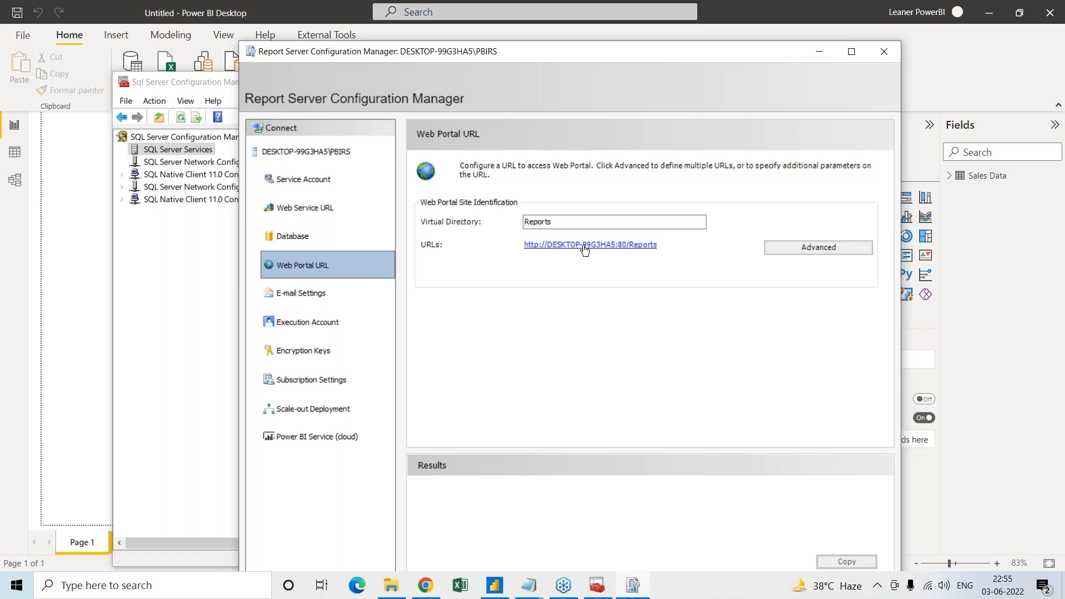
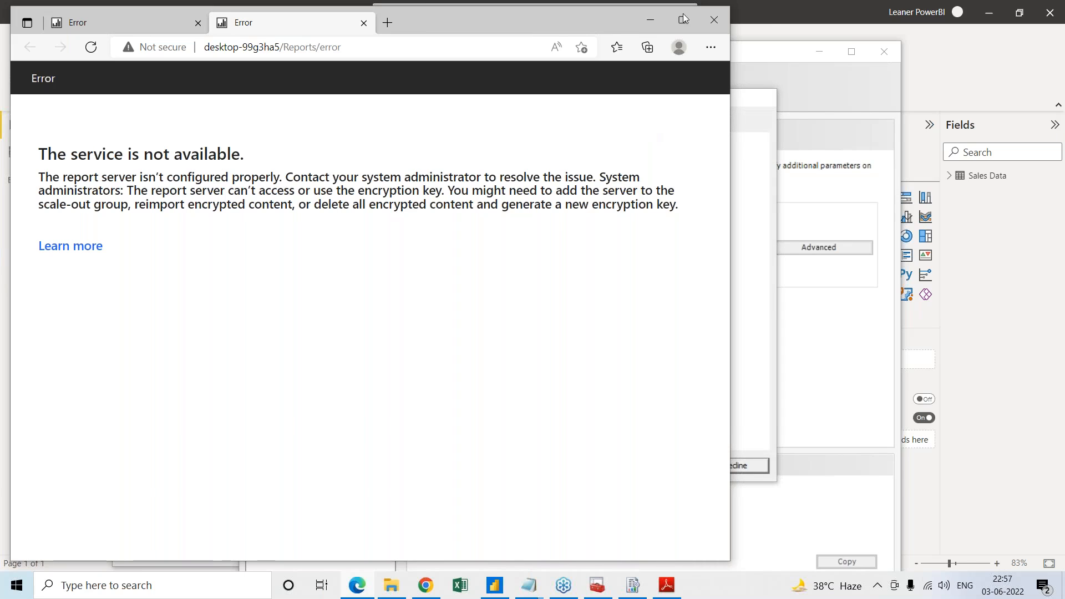
Close the browser window showing the report server error pages
left_click(798, 311)
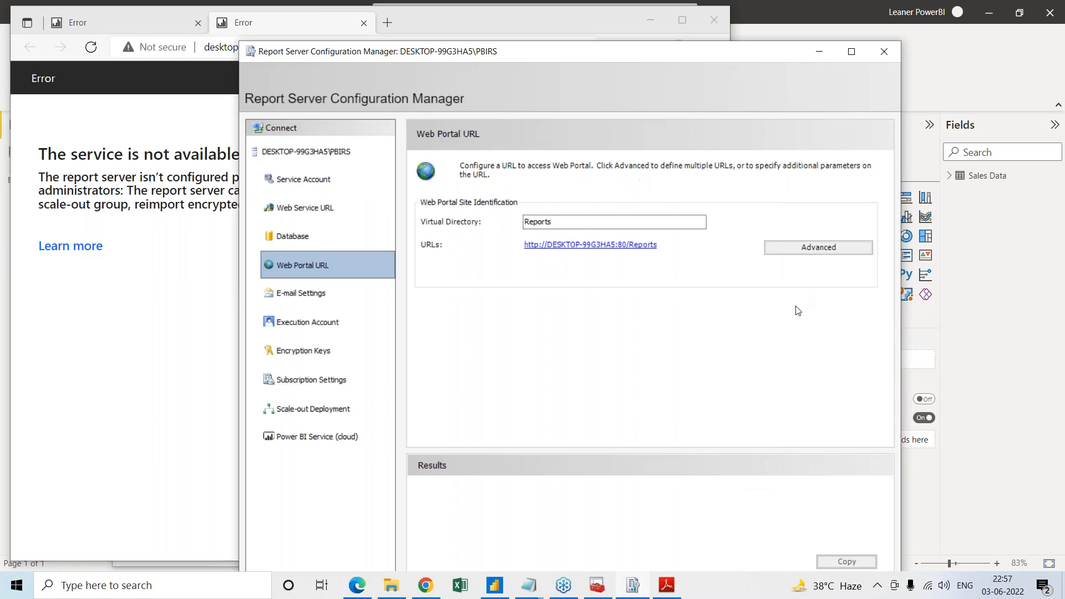
left_click(579, 28)
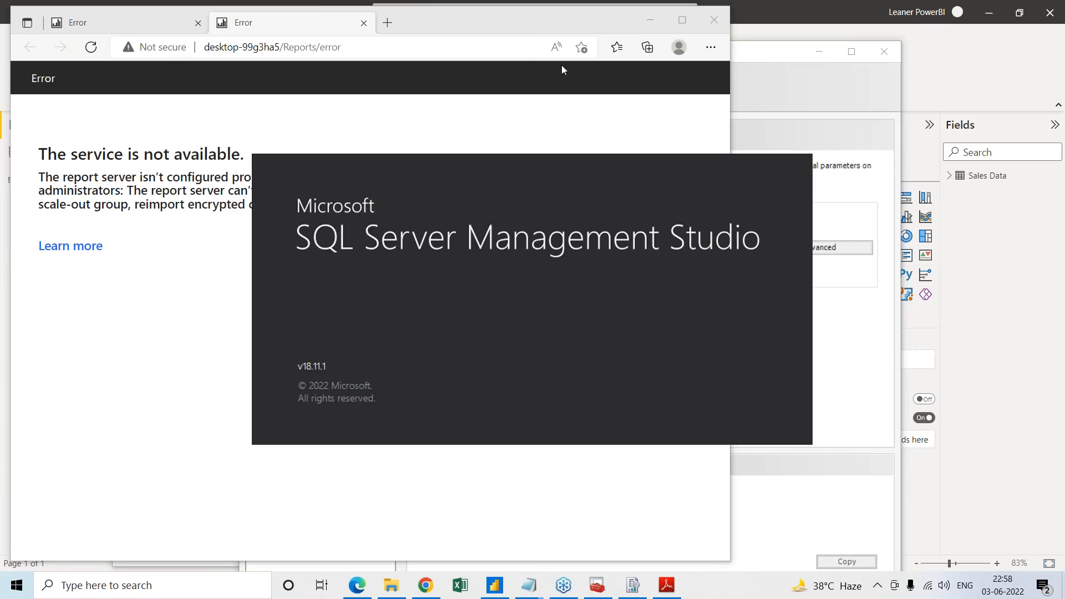
left_click(556, 105)
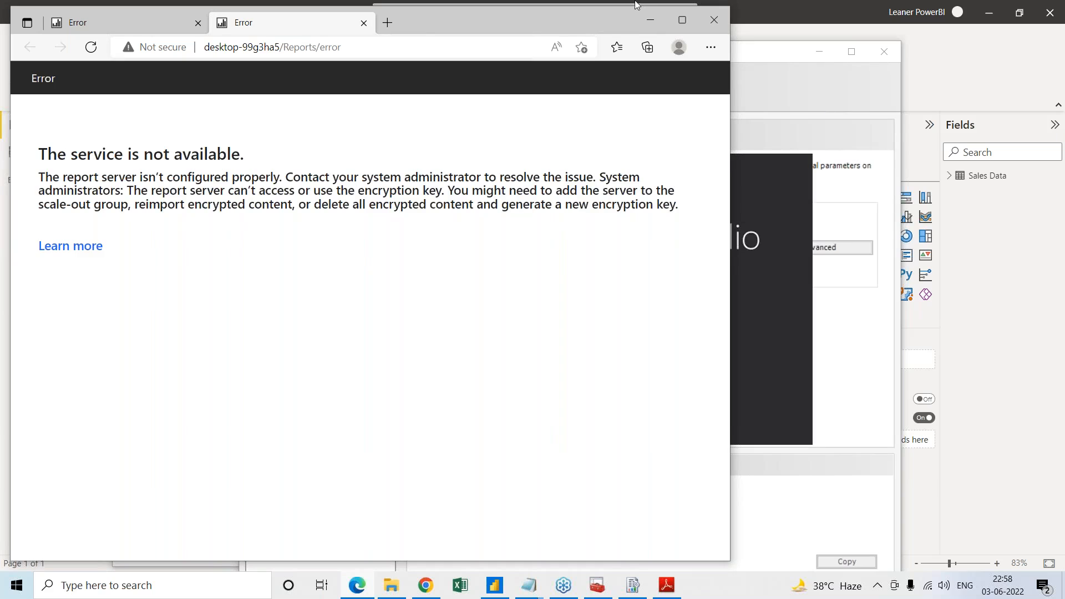
left_click(713, 22)
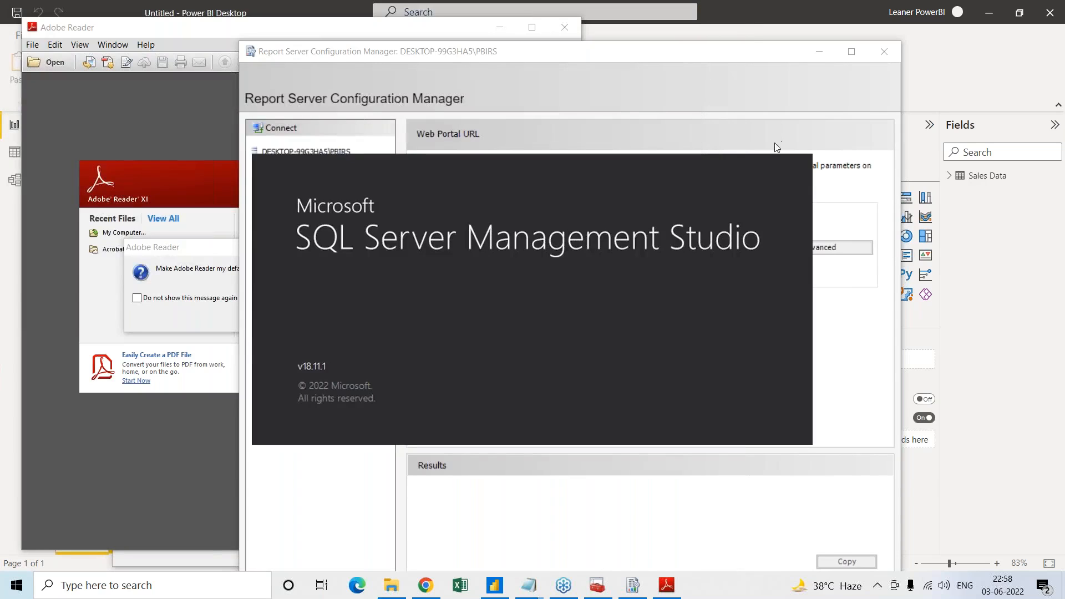
Bring Report Server Configuration Manager to the front and close it
left_click(713, 123)
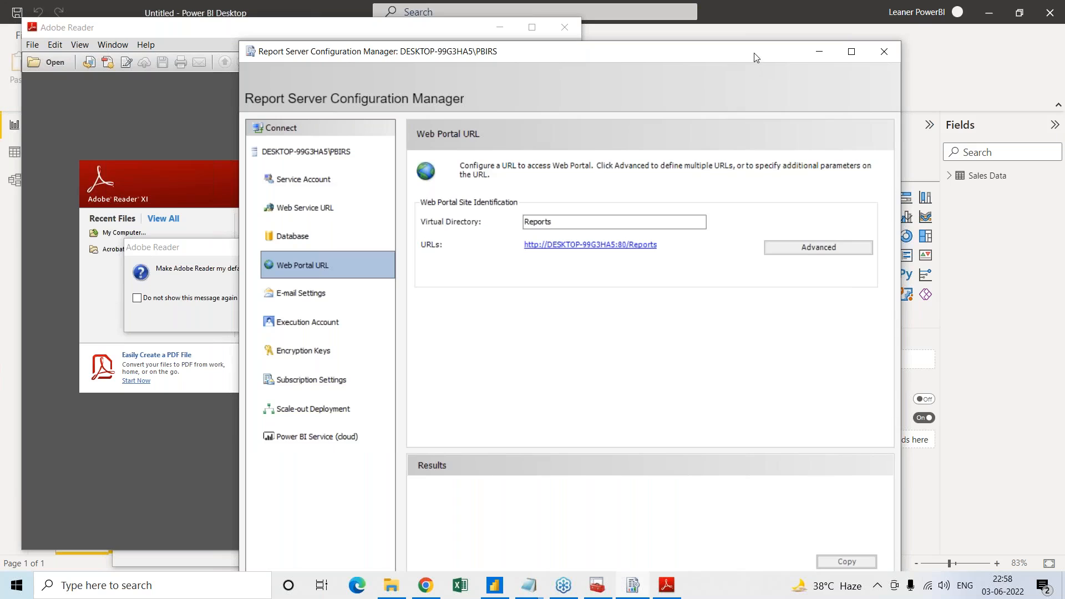
left_click_drag(753, 54, 612, 80)
left_click(744, 77)
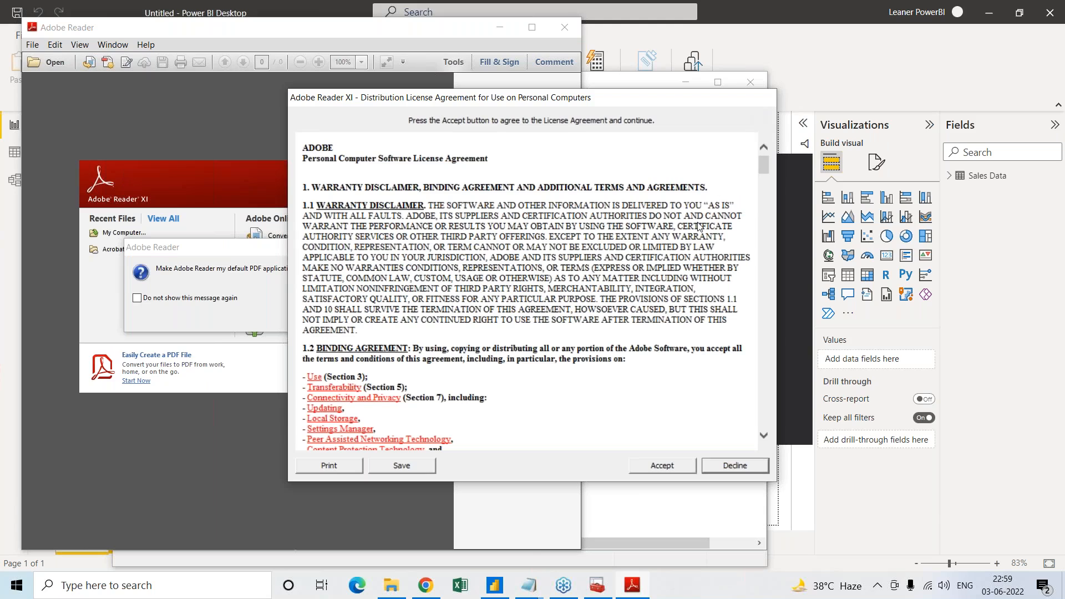
Decline the Adobe Reader XI license agreement and accept making Adobe Reader the default PDF application
left_click(729, 470)
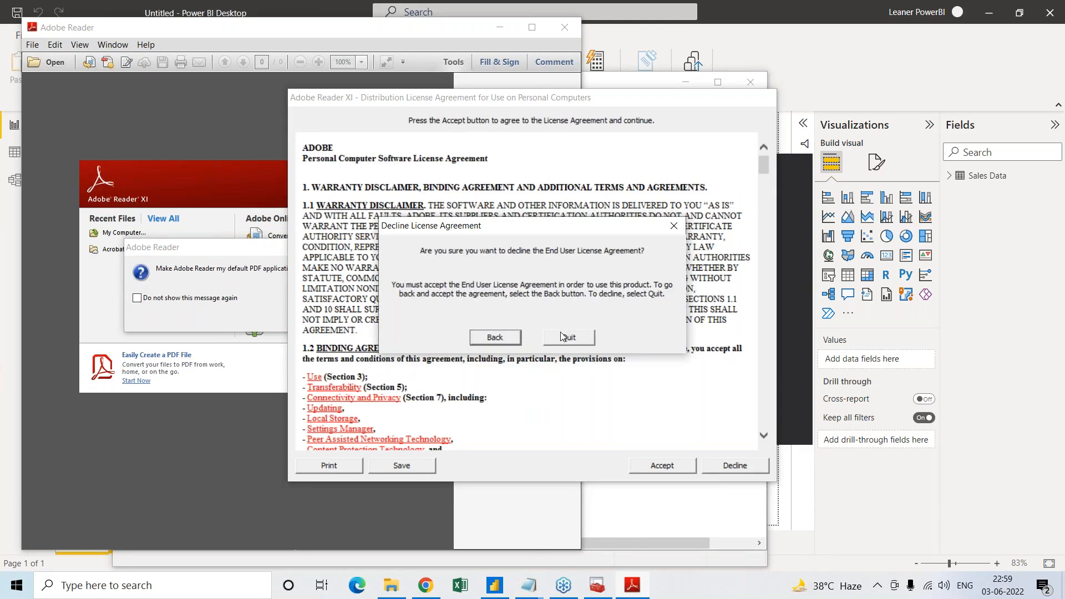
left_click(565, 338)
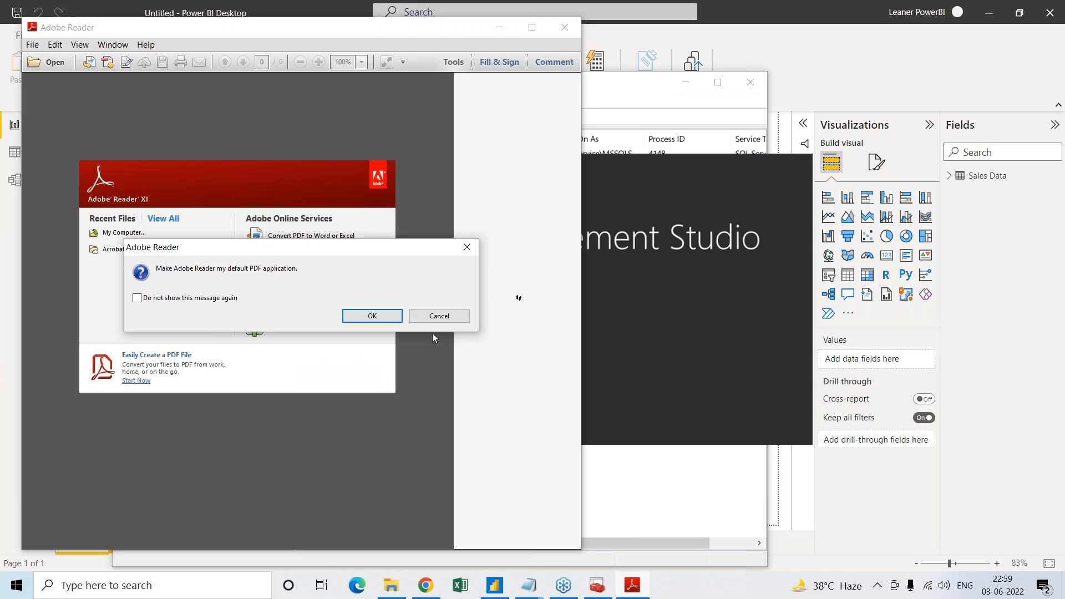
left_click(373, 316)
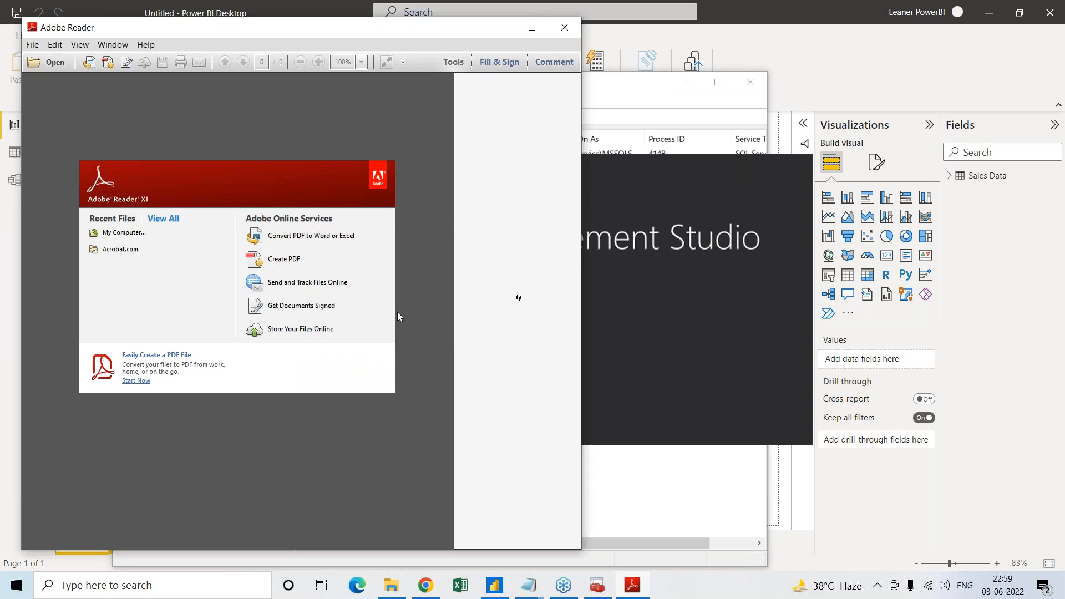
Close the Adobe Reader and Sql Server Configuration Manager windows
left_click(565, 27)
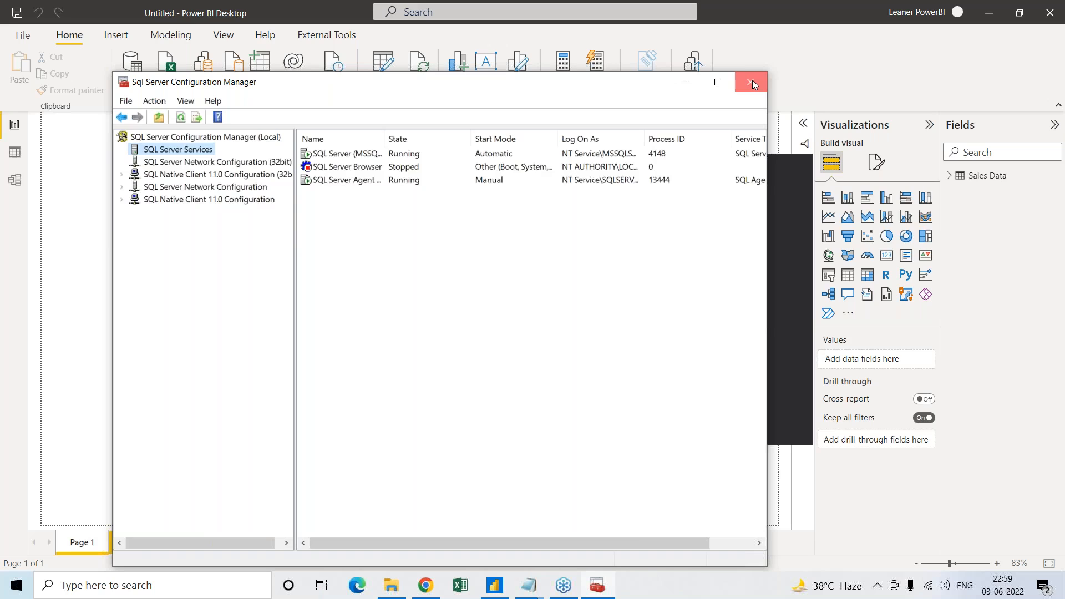
left_click(753, 82)
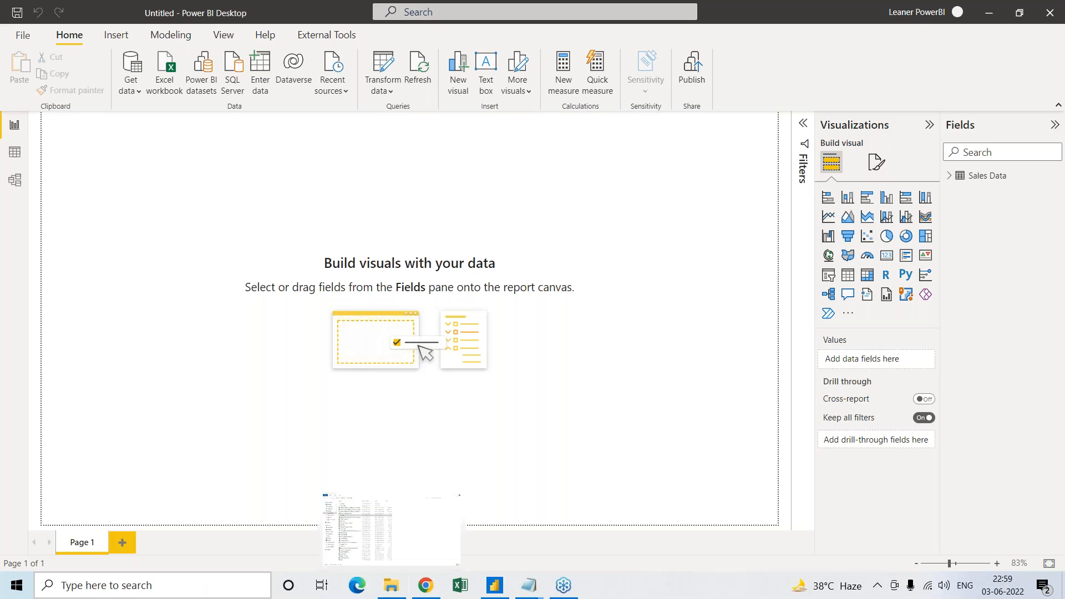
Switch to the edureka BI window in File Explorer and go to the Downloads folder
left_click(392, 591)
left_click(378, 507)
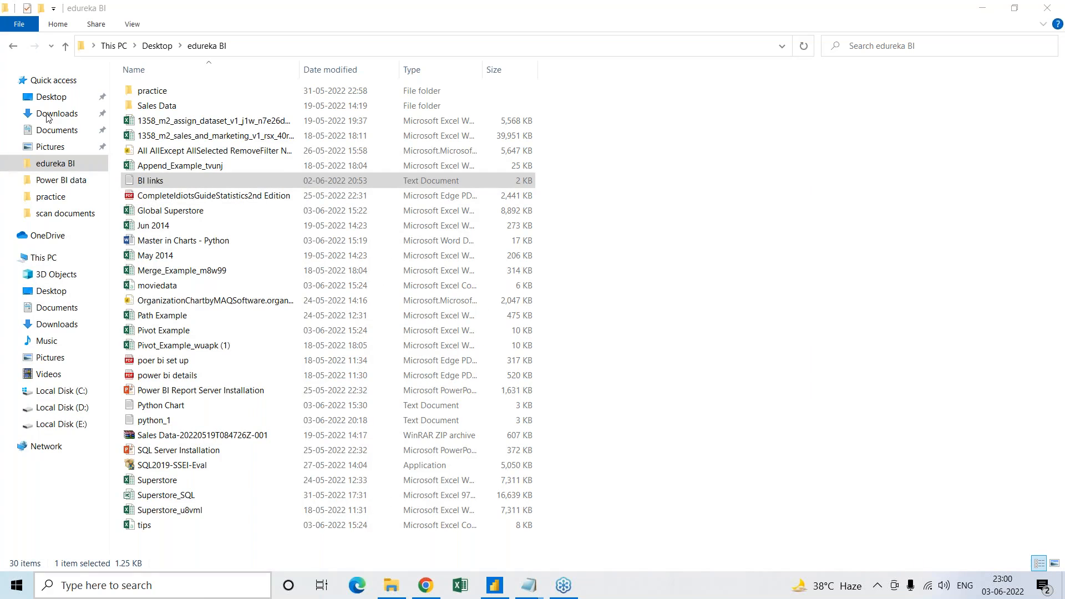
key("super+s")
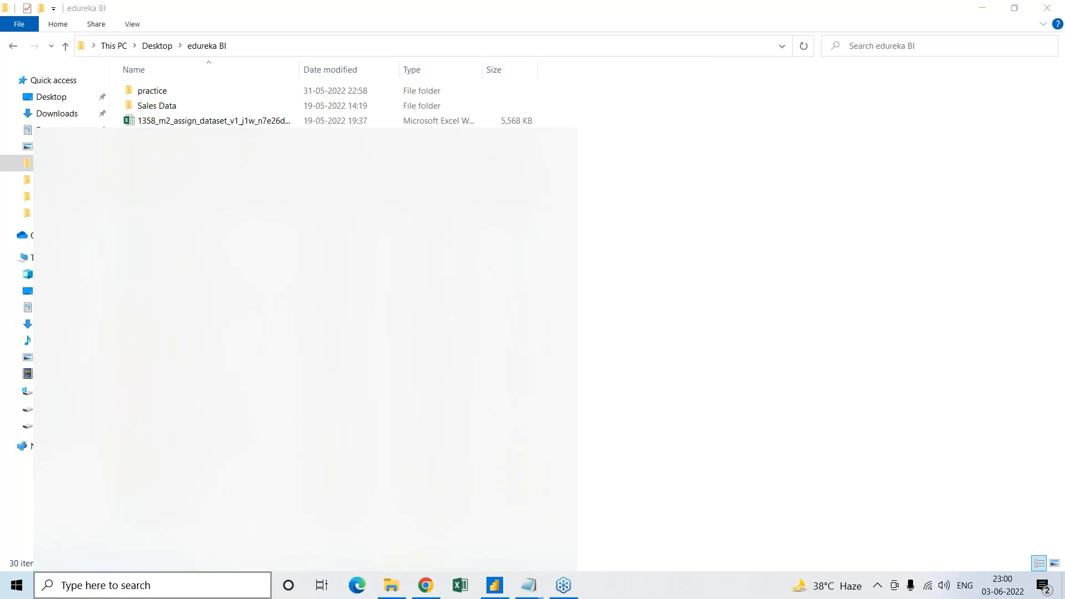
left_click(79, 116)
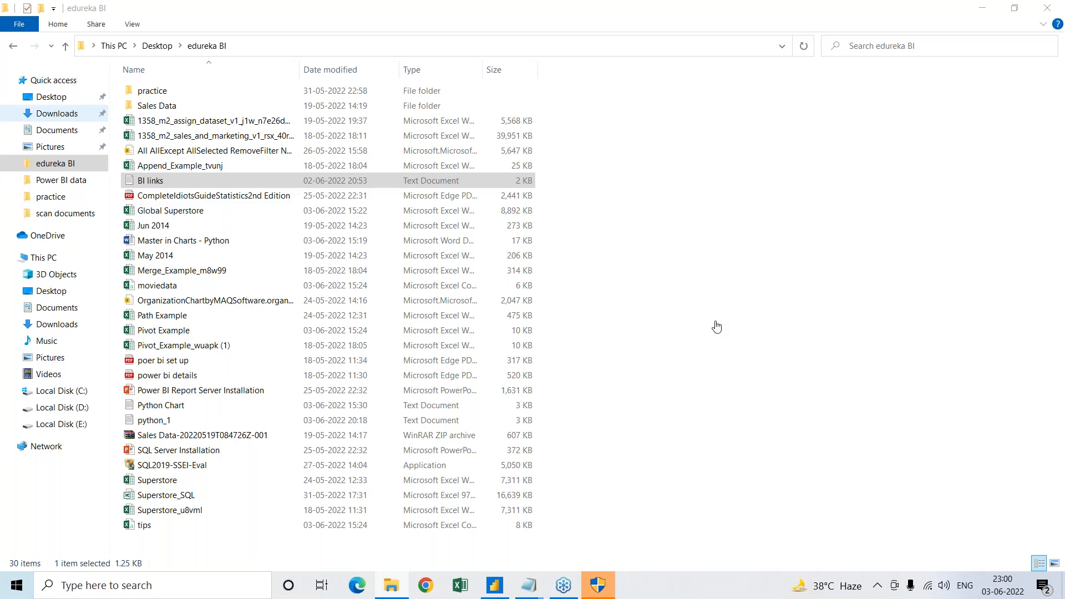
left_click(57, 114)
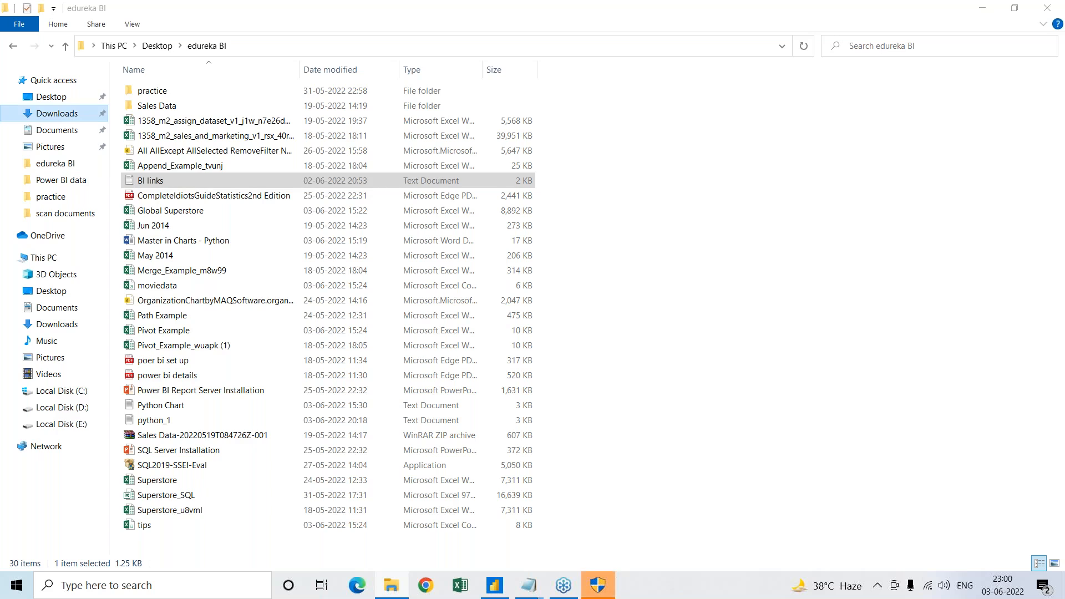